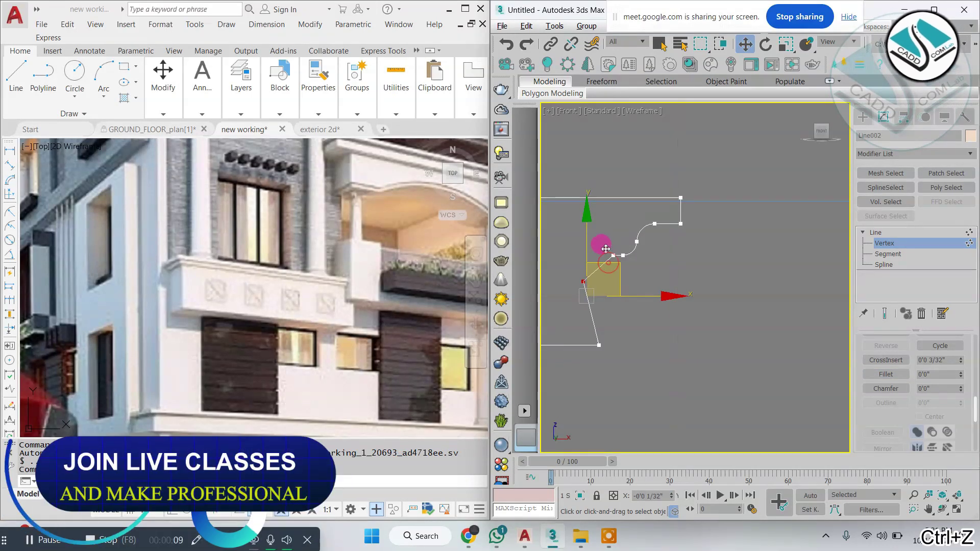
Fillet the inward-pointing vertex between the small S-curve and the lower end of the moulding profile into a large concave curve.
click(885, 374)
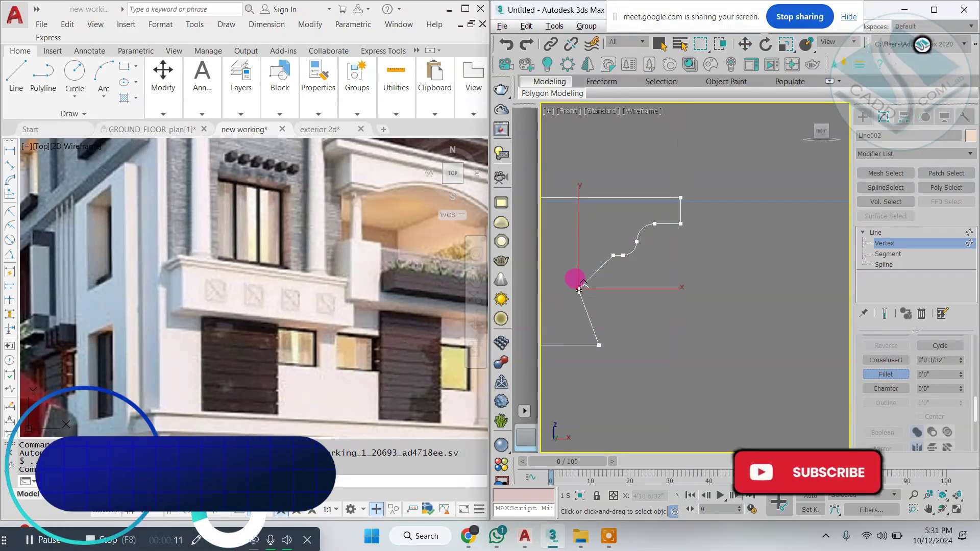
drag(577, 288, 587, 250)
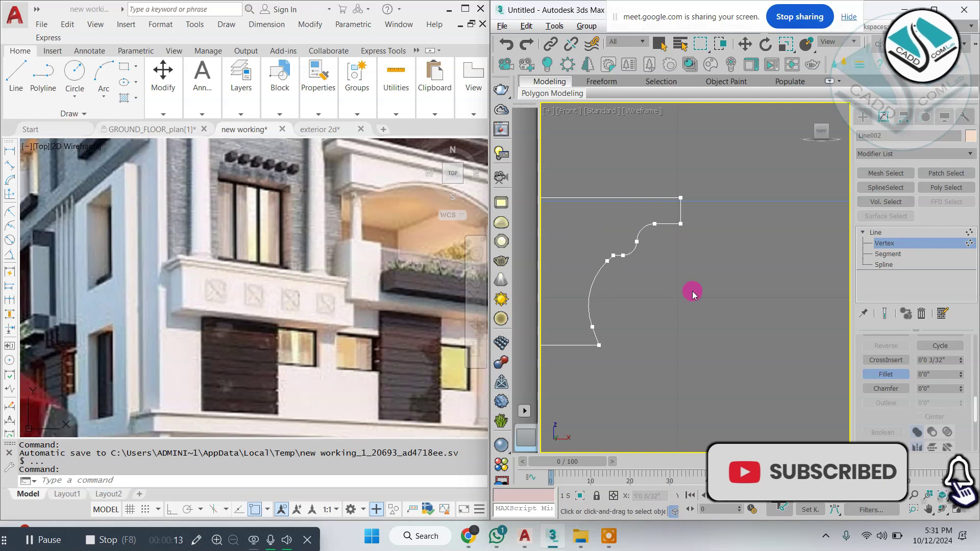
scroll(692, 292, down, 5)
Restore the four-view layout and maximize the 3ds Max window to fill the whole screen.
key(alt+w)
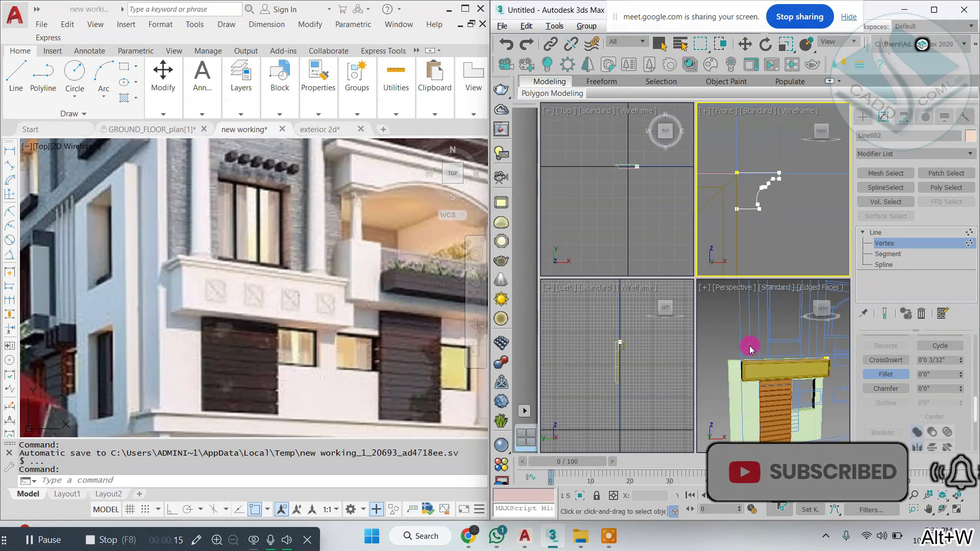
drag(575, 13, 183, 13)
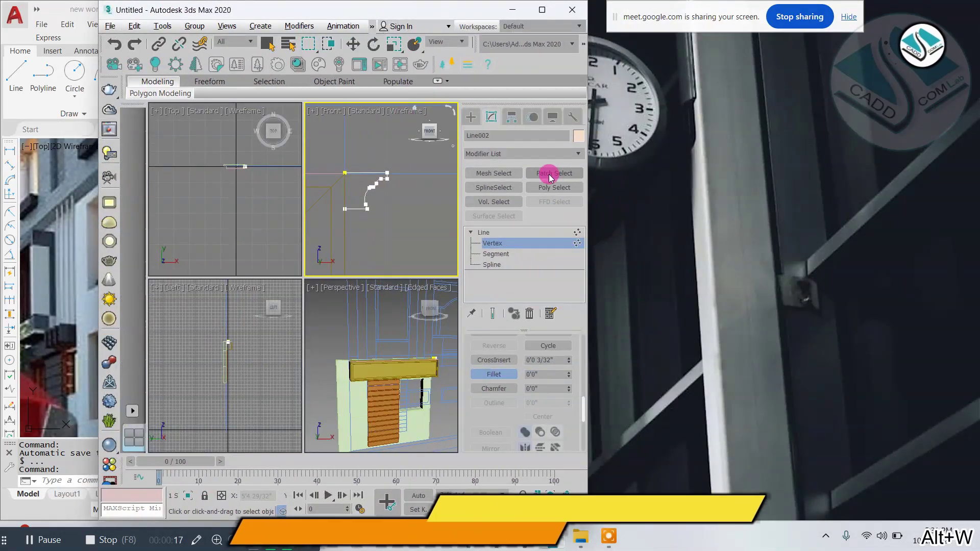
click(542, 10)
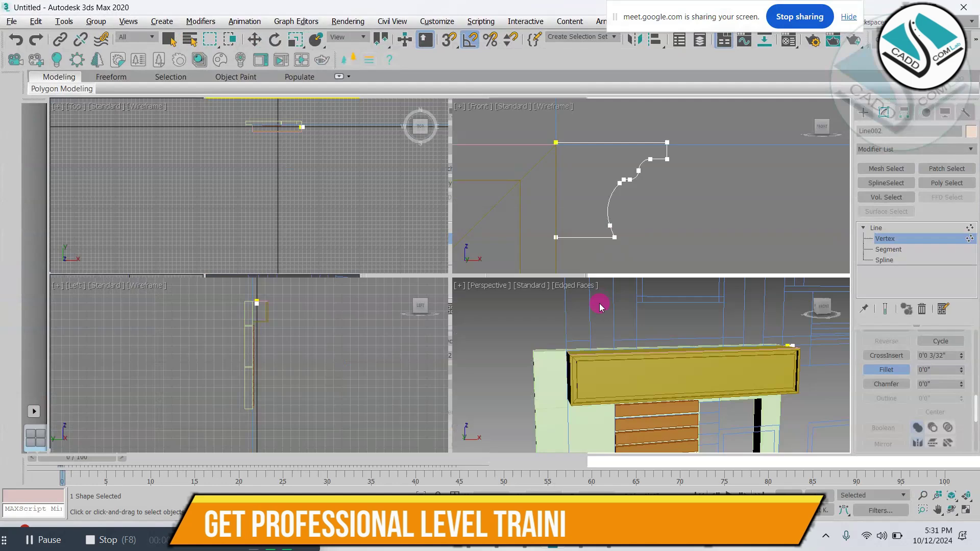
Leave vertex editing and move the moulding profile with vertex snap to the front upper corner of the yellow box.
right_click(620, 350)
key(alt+w)
alt+middle_drag(631, 323, 535, 331)
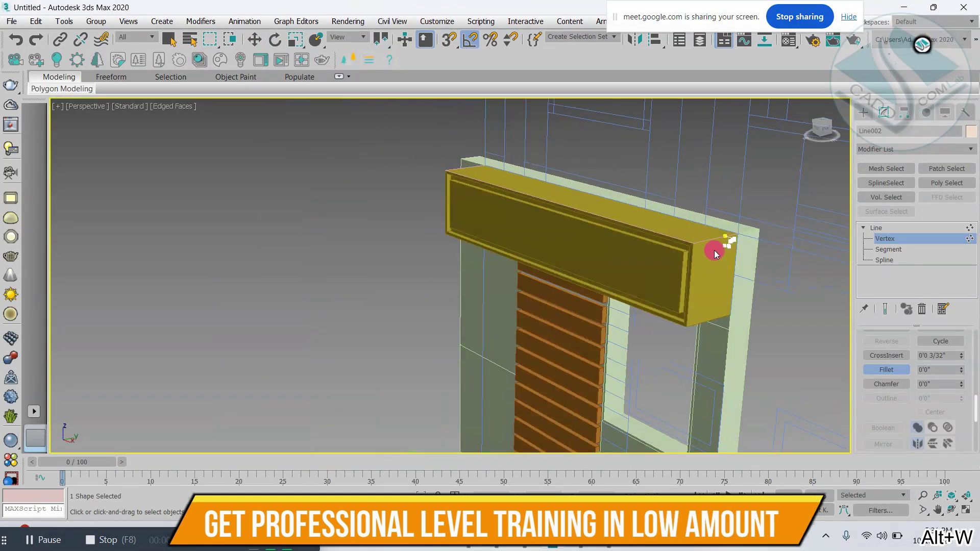
scroll(714, 251, up, 4)
click(865, 111)
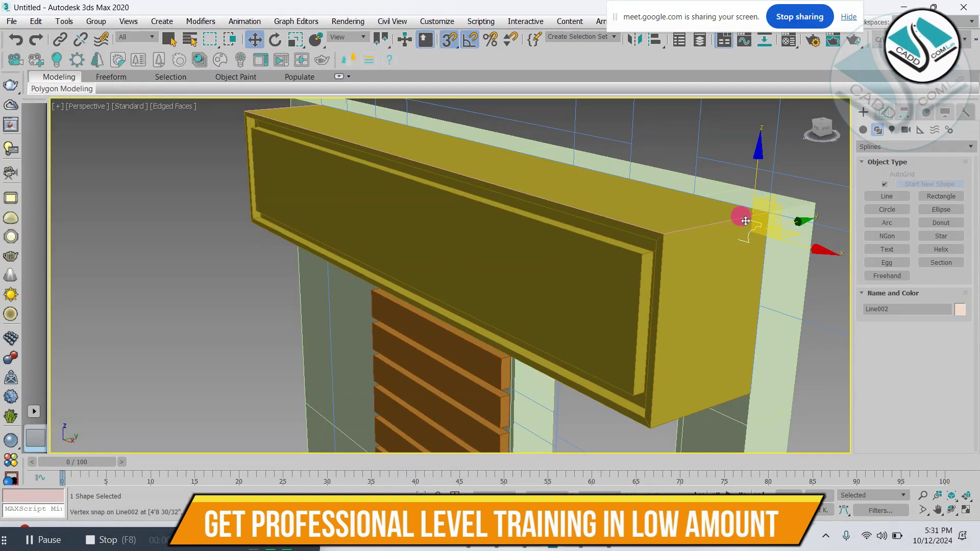
drag(697, 247, 665, 240)
alt+middle_drag(666, 240, 705, 231)
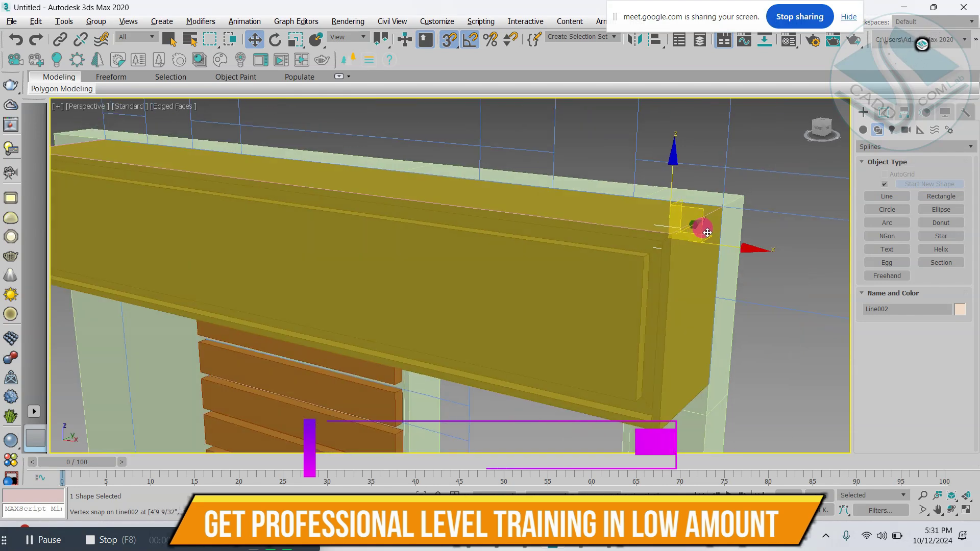
scroll(707, 243, up, 2)
drag(707, 244, 659, 235)
Select all segments of the moulding profile and scale them up uniformly to about 174 percent.
scroll(721, 262, down, 2)
alt+middle_drag(722, 262, 736, 250)
scroll(737, 249, down, 2)
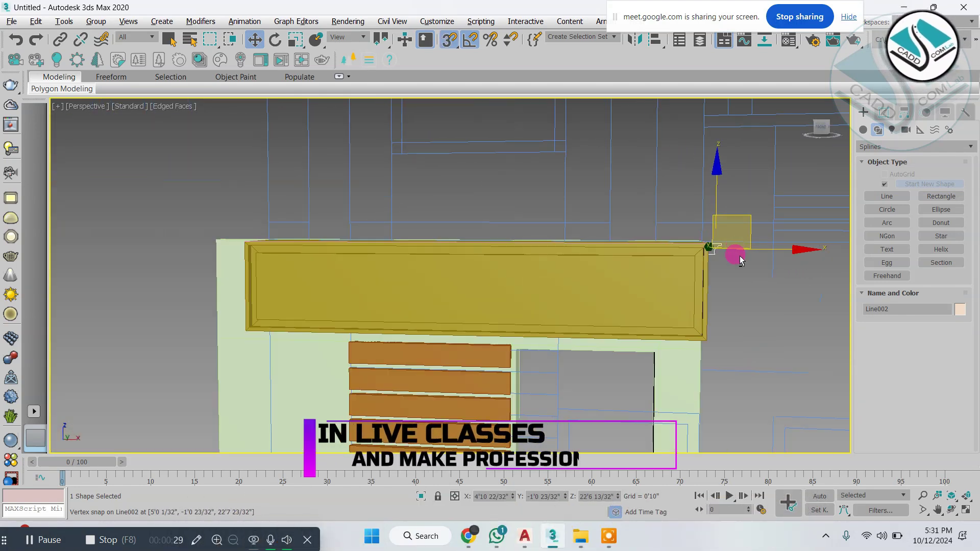
scroll(733, 253, up, 4)
scroll(723, 245, up, 1)
click(884, 112)
click(886, 250)
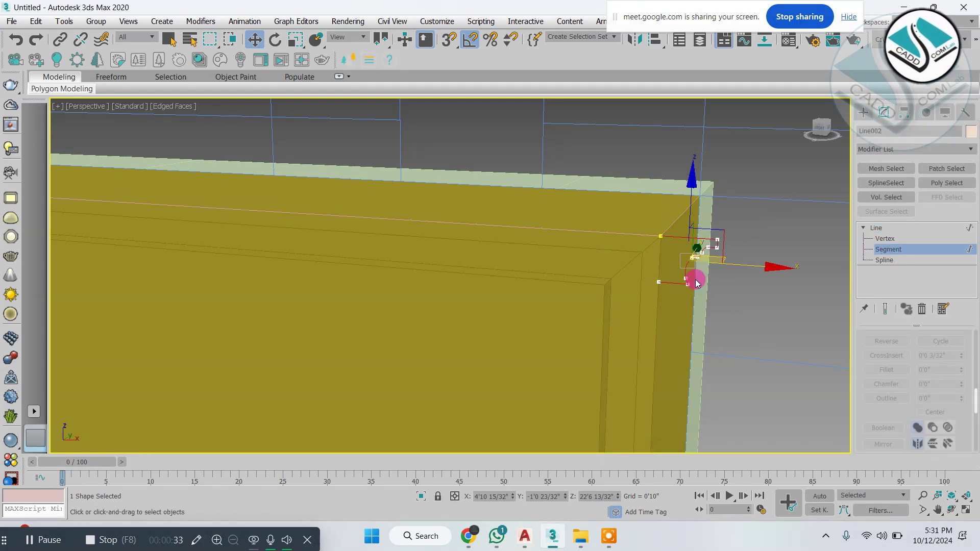
key(r)
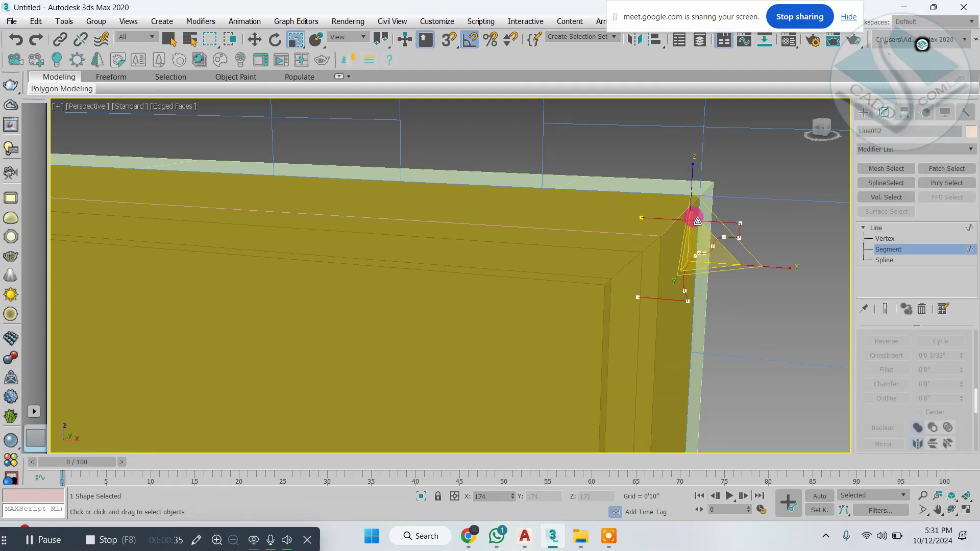
Move the enlarged profile so its upper inner corner snaps to the box's front upper corner.
key(w)
click(862, 114)
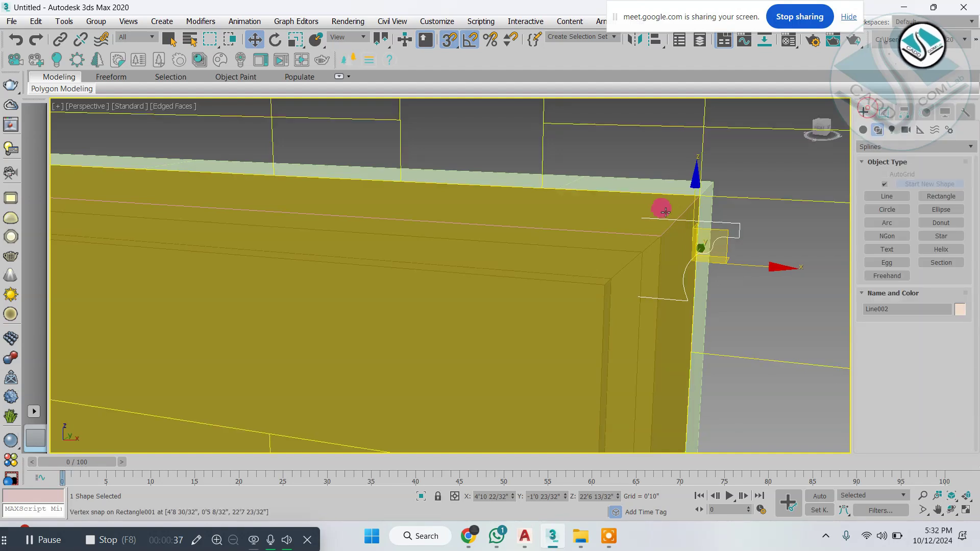
key(s)
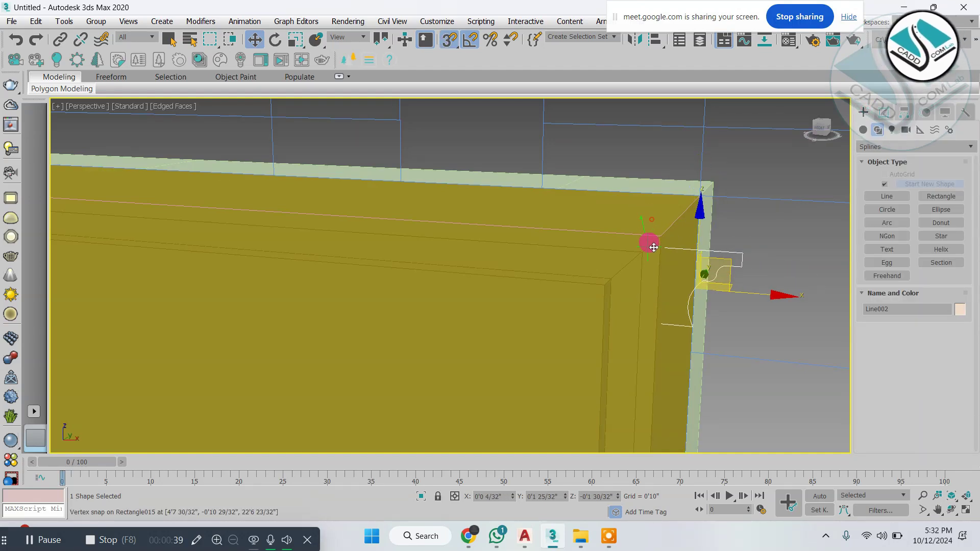
alt+middle_drag(652, 234, 601, 269)
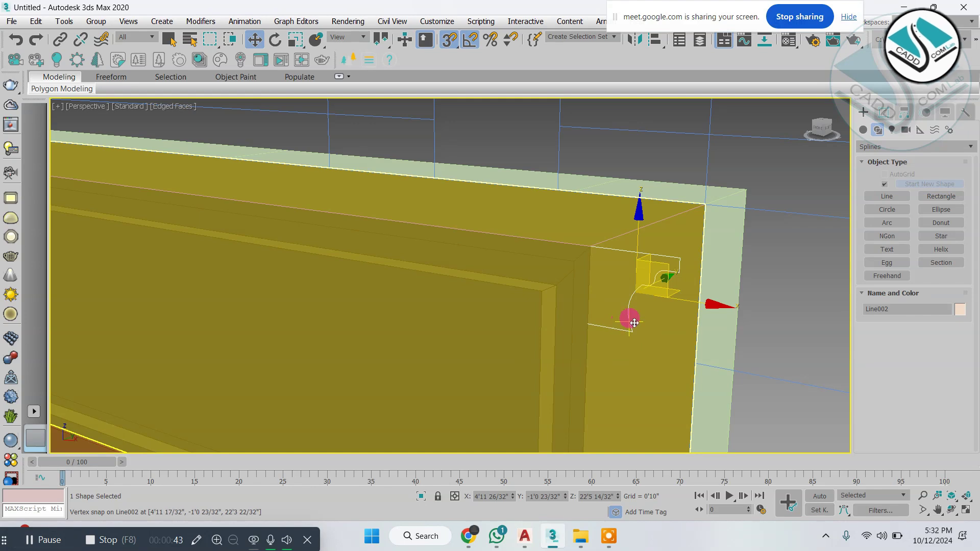
key(s)
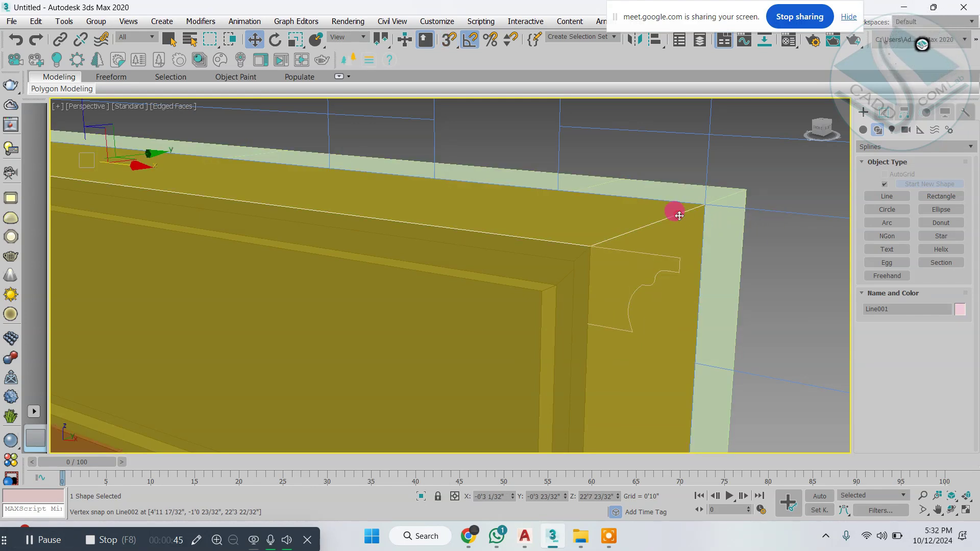
middle_drag(679, 215, 628, 284)
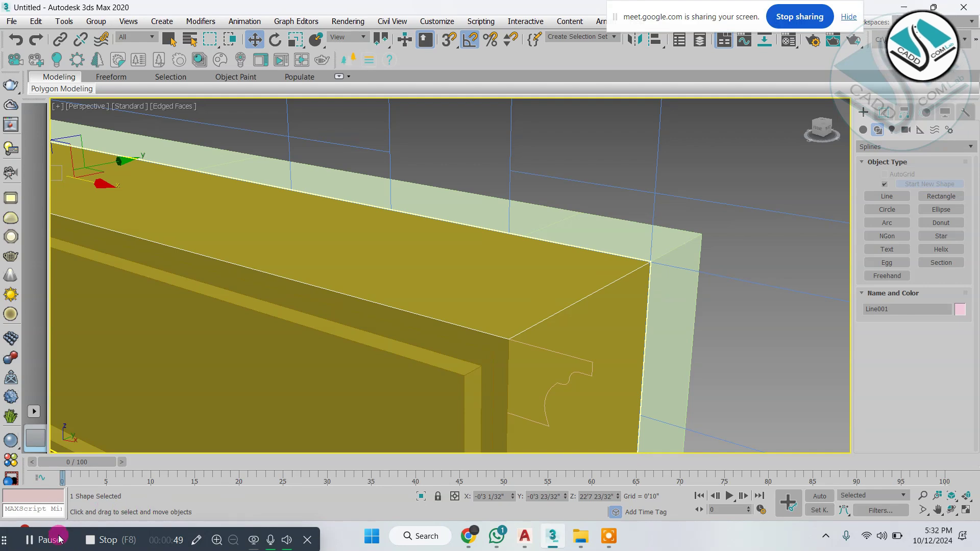
Open Notepad, enlarge the text and replace the existing note with "path + profile-".
click(431, 537)
text(notepad)
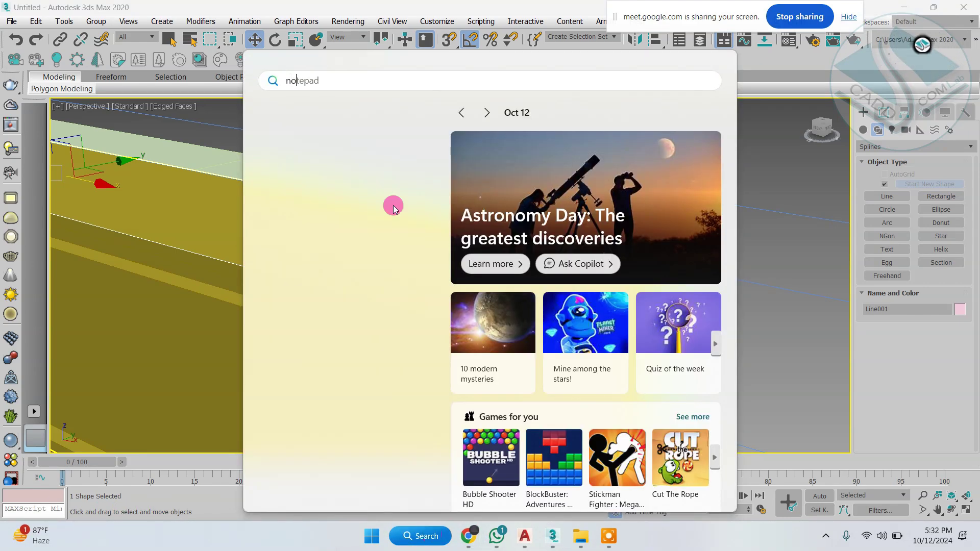
click(380, 176)
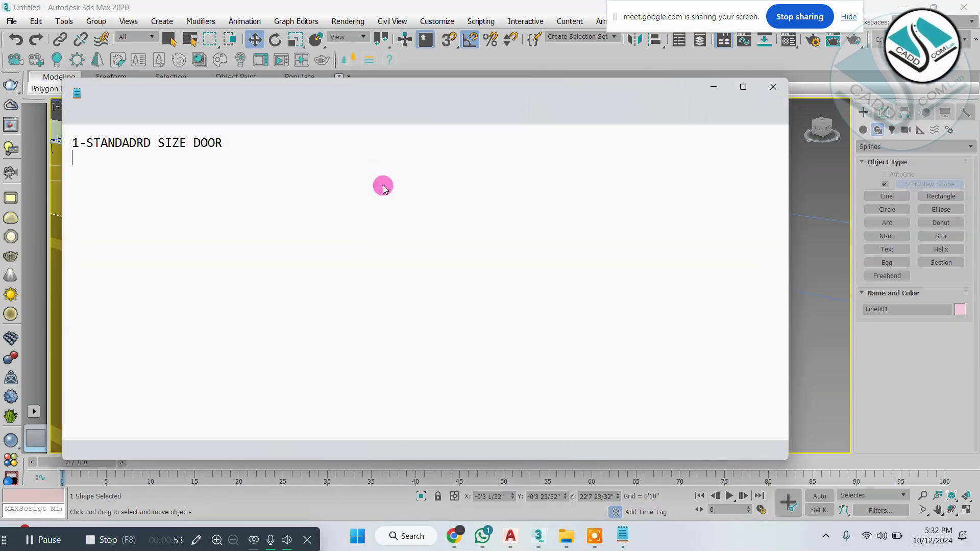
ctrl+scroll(392, 177, up, 15)
key(ctrl+a)
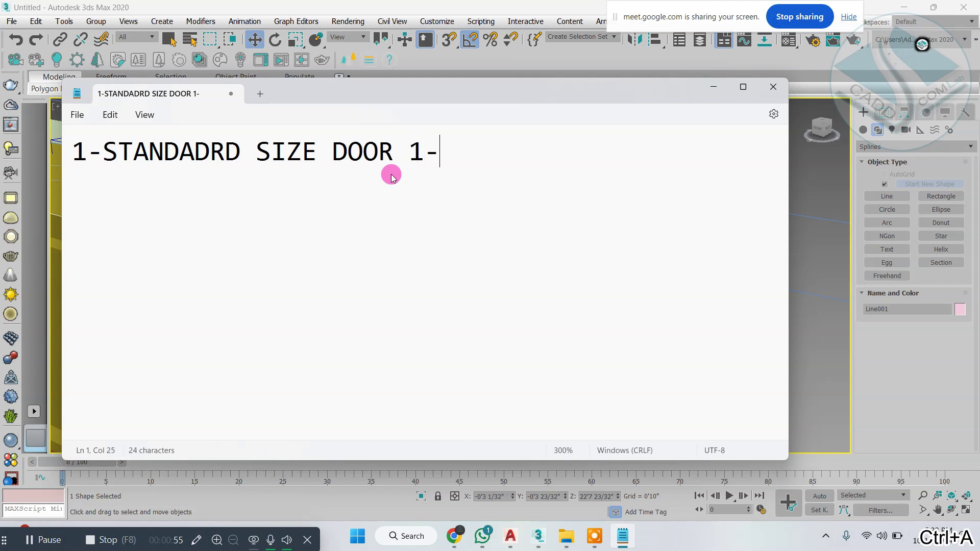
key(ctrl+a)
key(BackSpace)
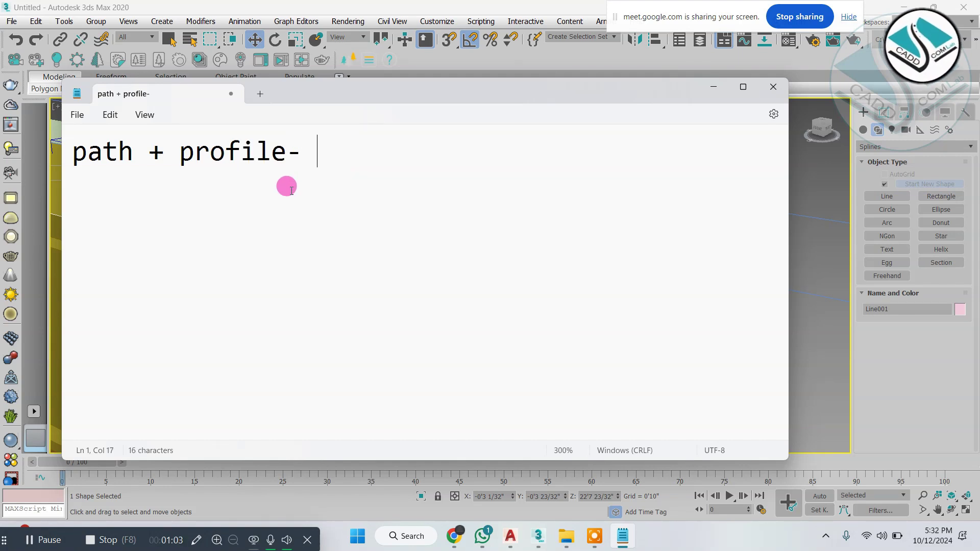
Return to 3ds Max and apply a Sweep modifier to the path line along the box's top edges.
click(714, 88)
click(622, 182)
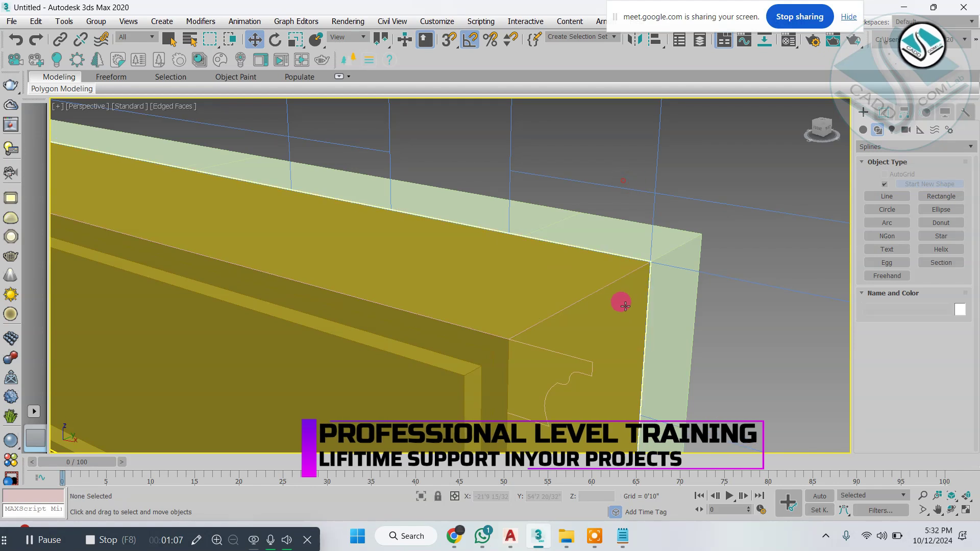
click(884, 112)
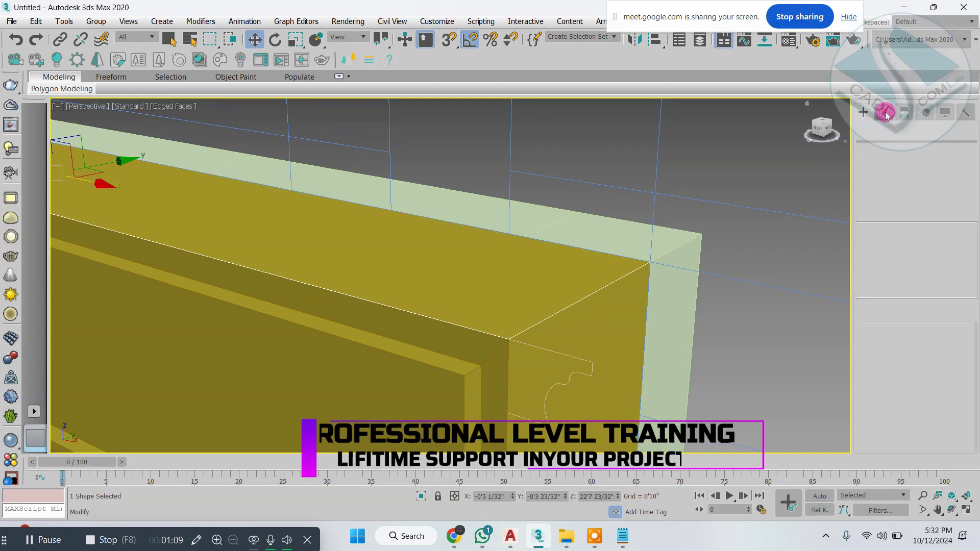
click(908, 148)
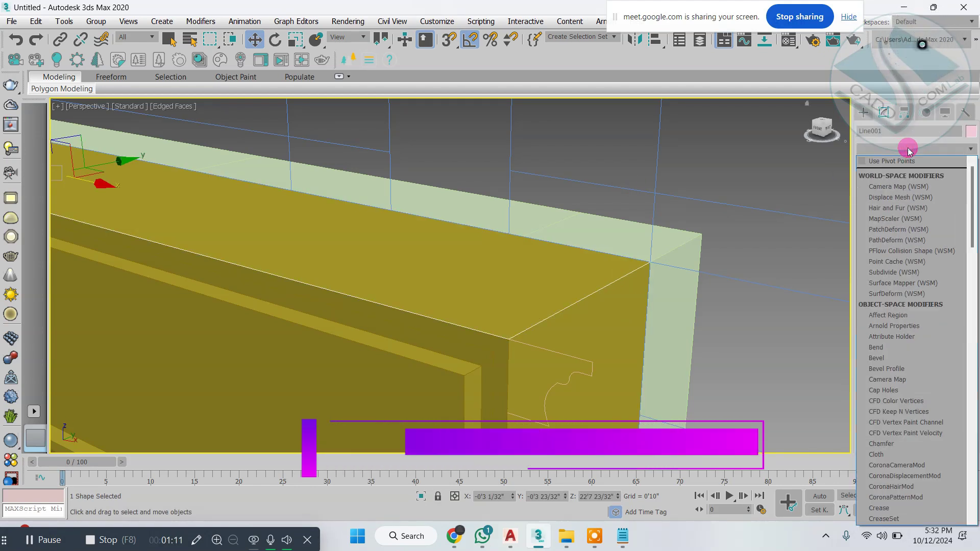
text(sweep)
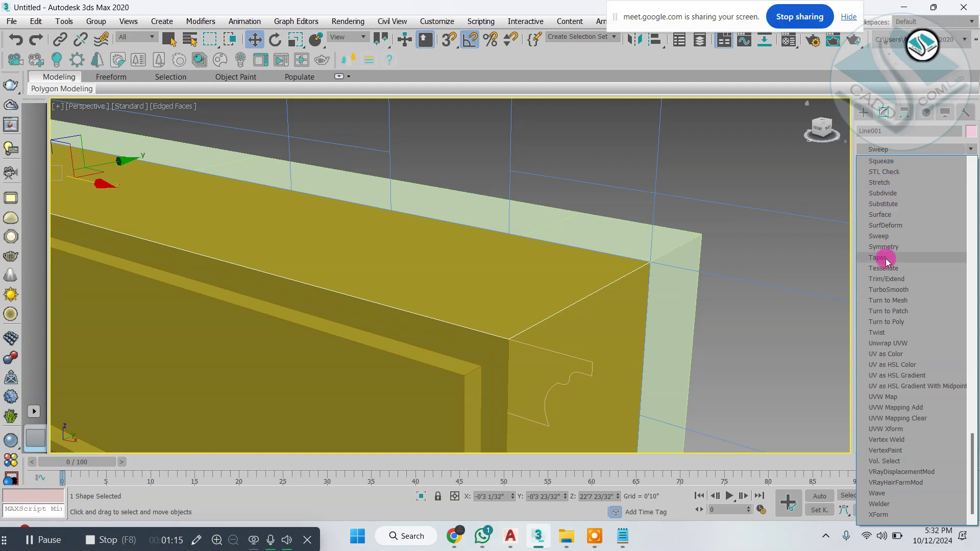
click(880, 237)
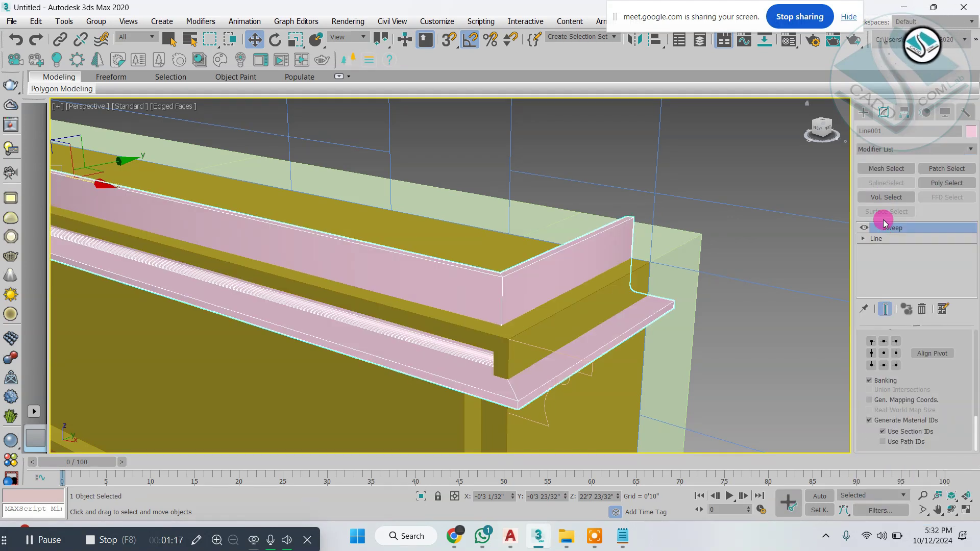
Switch the sweep to a custom section and pick the moulding profile beside the box's front corner as its section.
scroll(921, 397, up, 10)
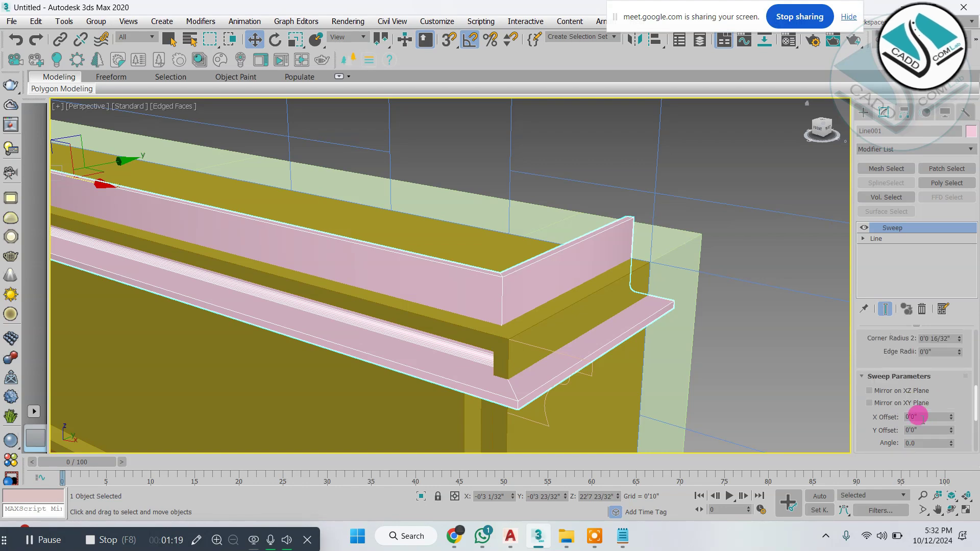
scroll(890, 363, up, 5)
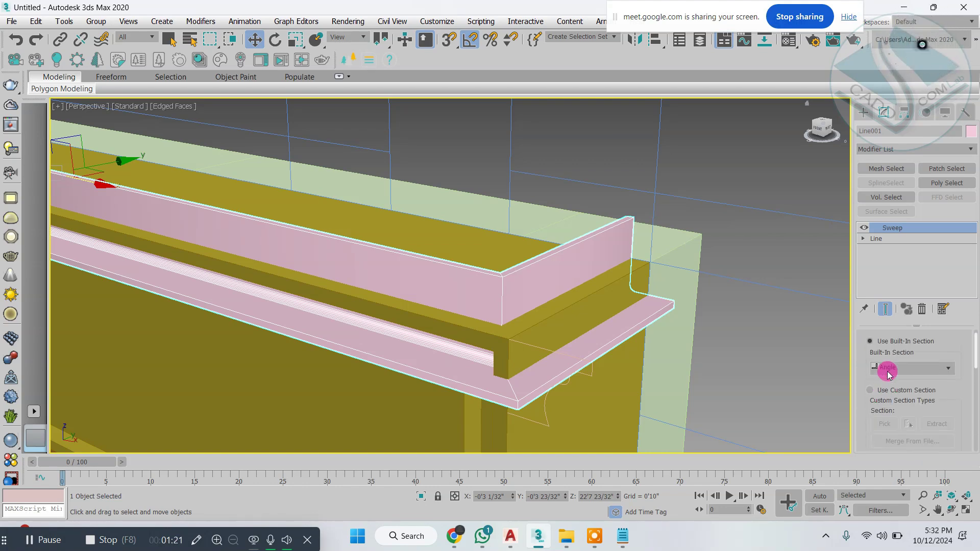
click(871, 390)
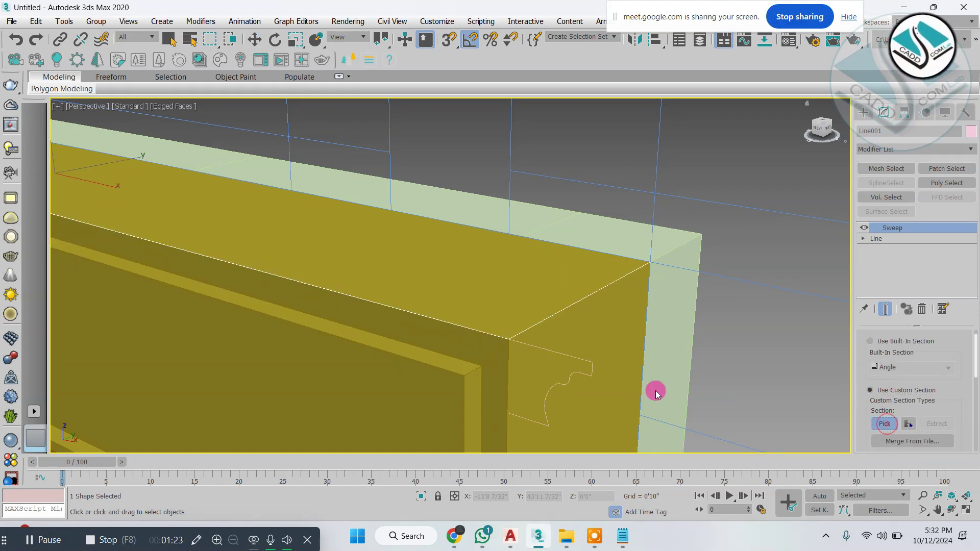
click(590, 363)
alt+middle_drag(590, 339, 619, 321)
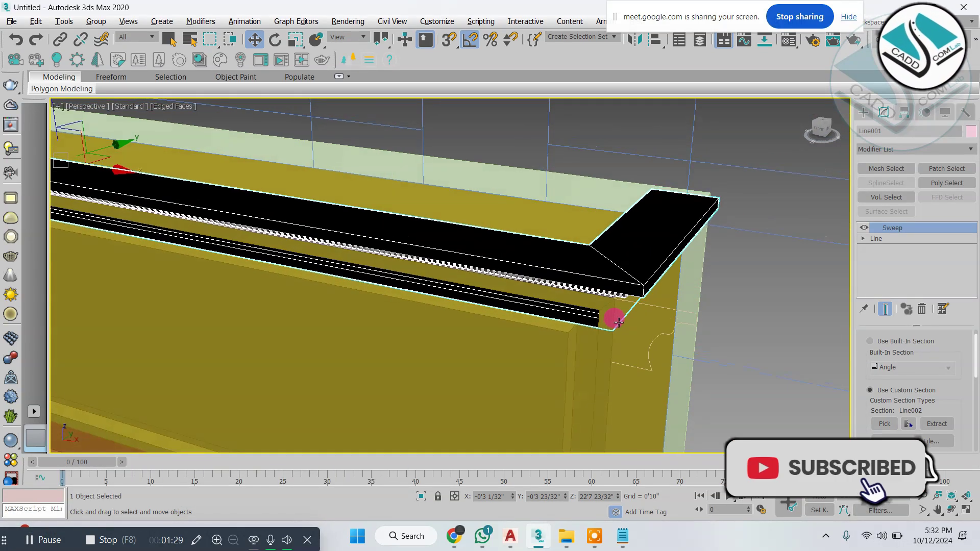
Add a Shell modifier to the swept moulding.
click(901, 149)
text(shell)
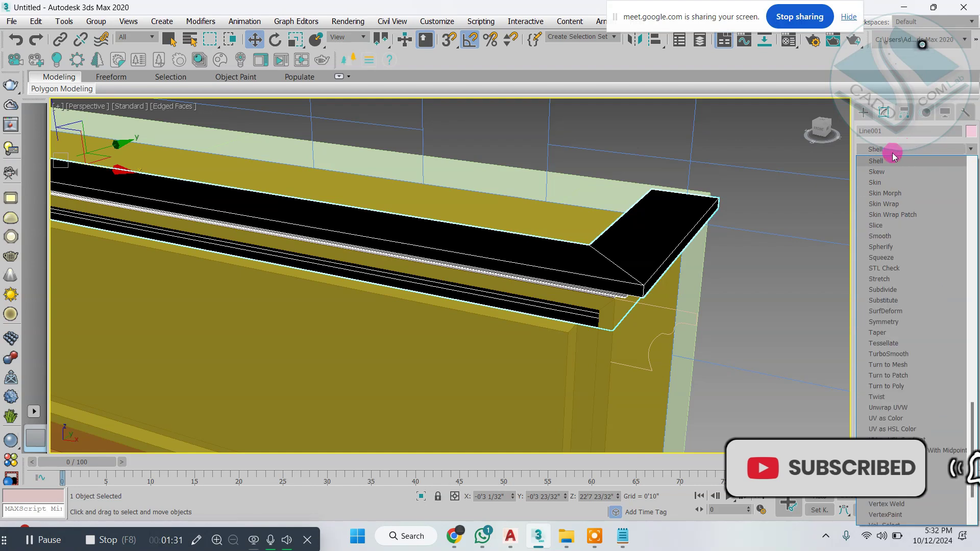
click(888, 160)
mouse_move(727, 314)
alt+middle_down()
mouse_move(718, 292)
mouse_move(742, 320)
alt+middle_up()
In the front view, try a Shell outer amount of 0.2 and settle on 0.1.
key(alt+w)
right_click(714, 229)
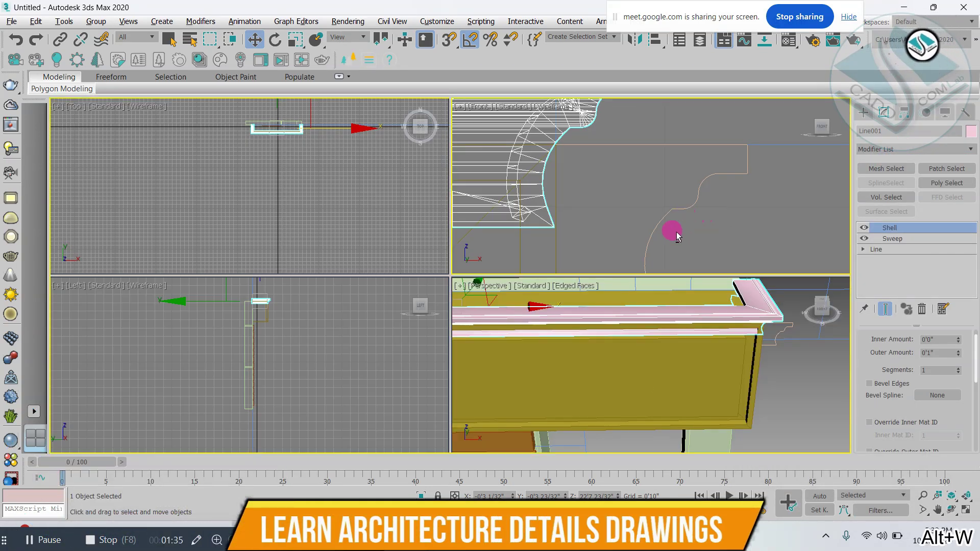
key(alt+w)
middle_drag(676, 239, 757, 259)
scroll(592, 224, up, 2)
drag(940, 353, 910, 353)
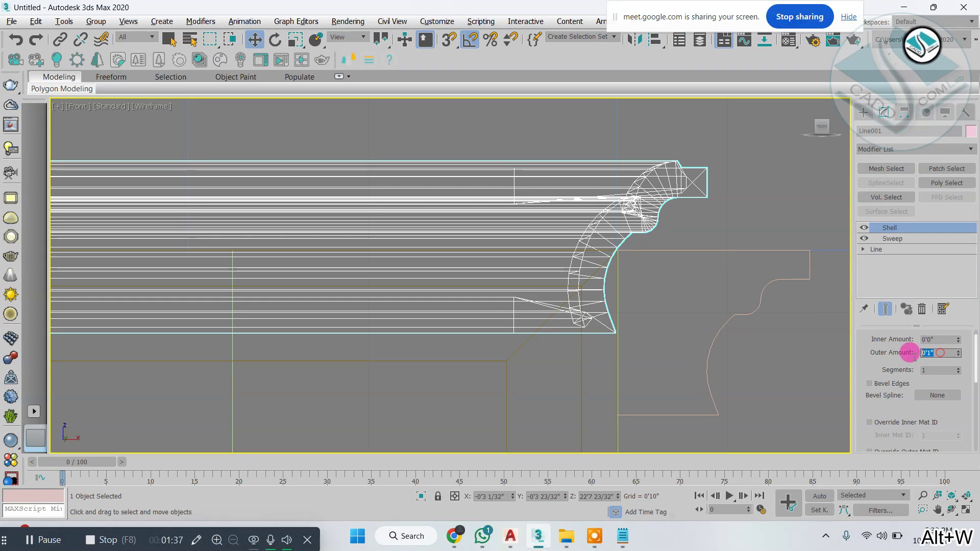
text(0.2)
key(Return)
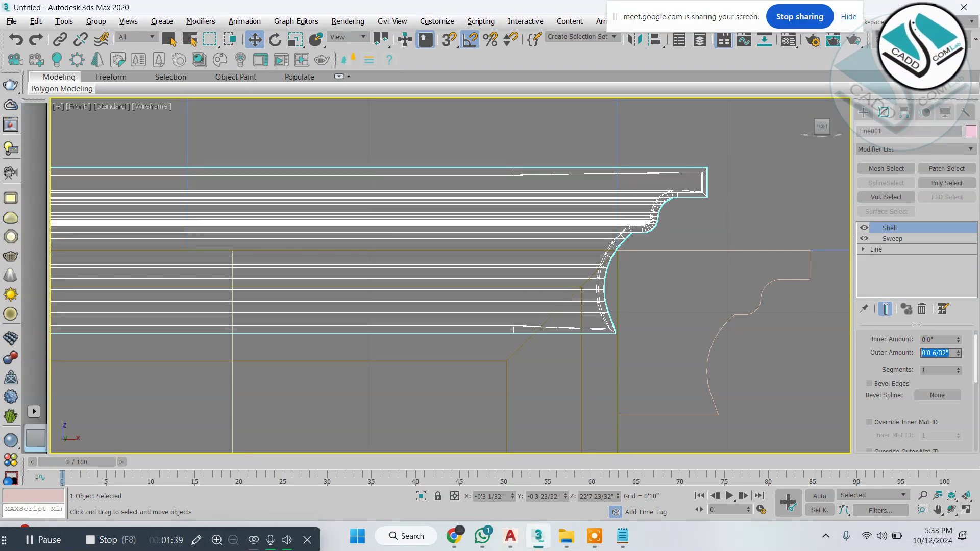
text(0.1)
key(Return)
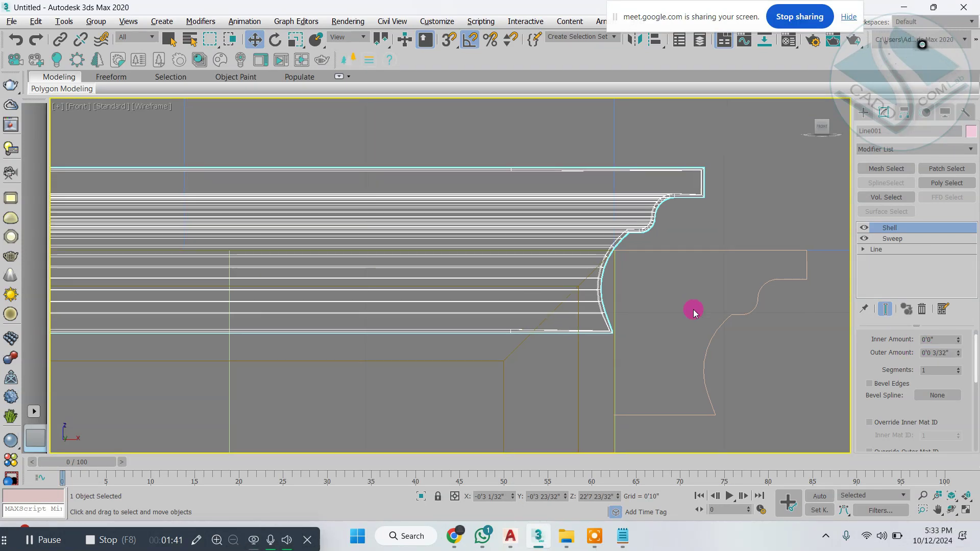
Convert the swept moulding to an Editable Poly and, in the front view, shift its right-end vertices outward past the box's right corner.
scroll(693, 310, down, 5)
right_click(610, 205)
mouse_move(689, 338)
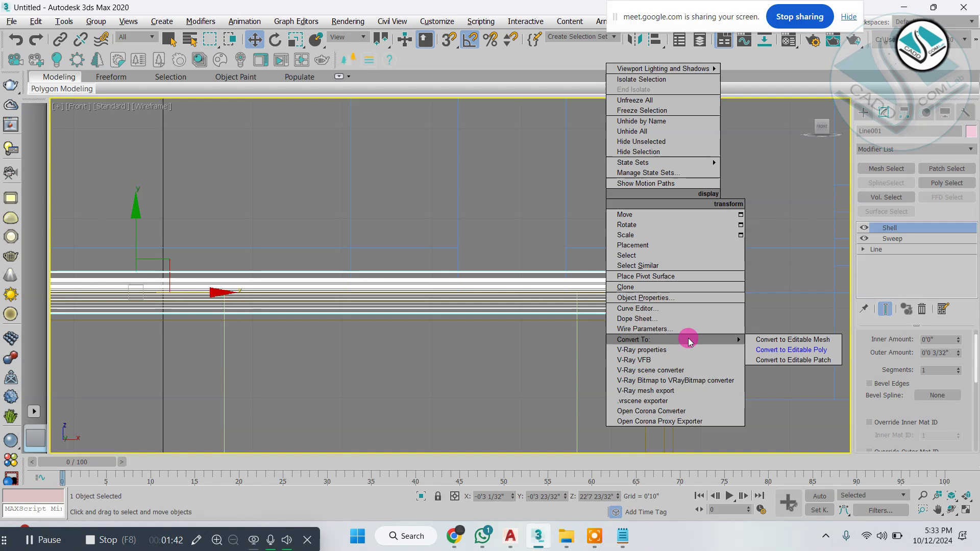
click(765, 352)
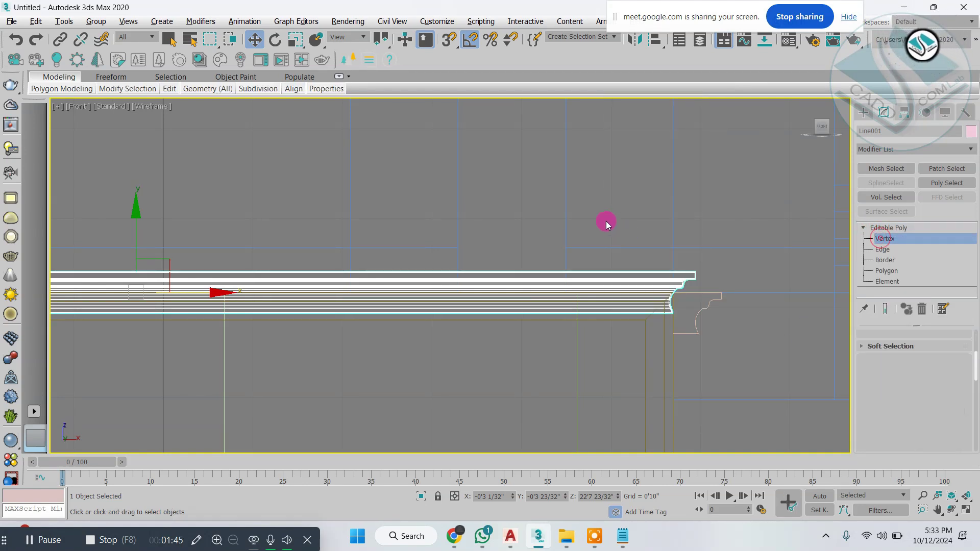
drag(606, 224, 739, 354)
scroll(604, 277, up, 2)
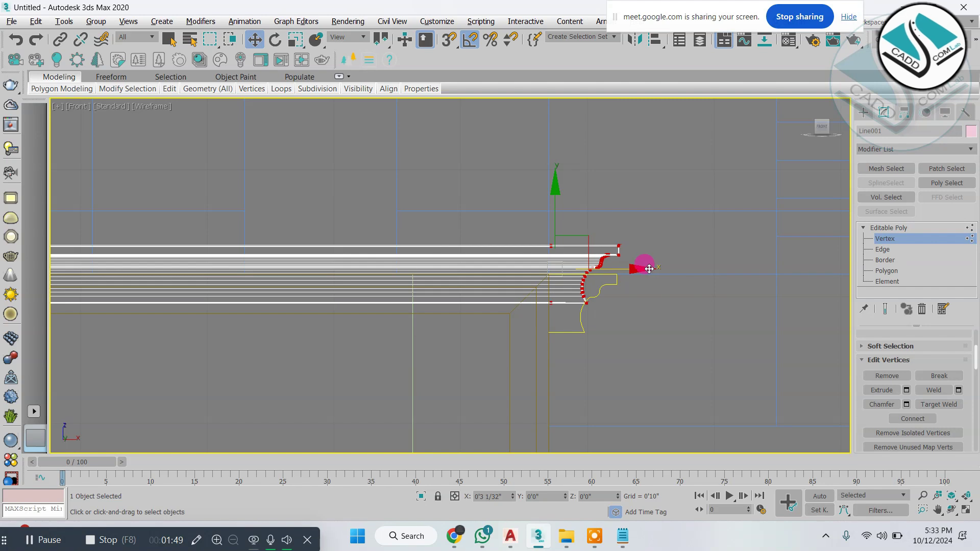
Select all vertices at the moulding's left end and move them outward along X, beyond the box's left corner.
scroll(627, 273, down, 6)
middle_drag(128, 266, 420, 271)
scroll(420, 271, up, 6)
drag(328, 214, 501, 378)
scroll(488, 320, up, 3)
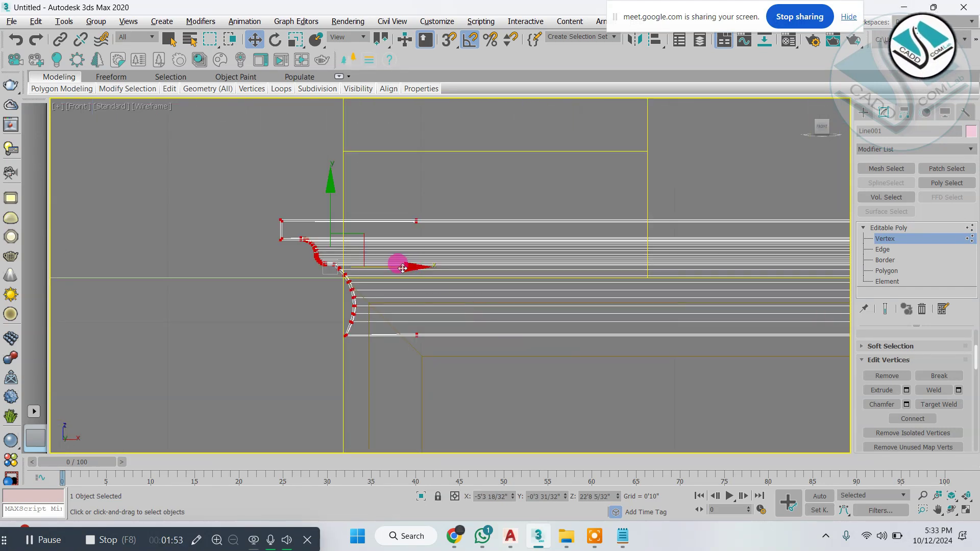
drag(403, 268, 350, 271)
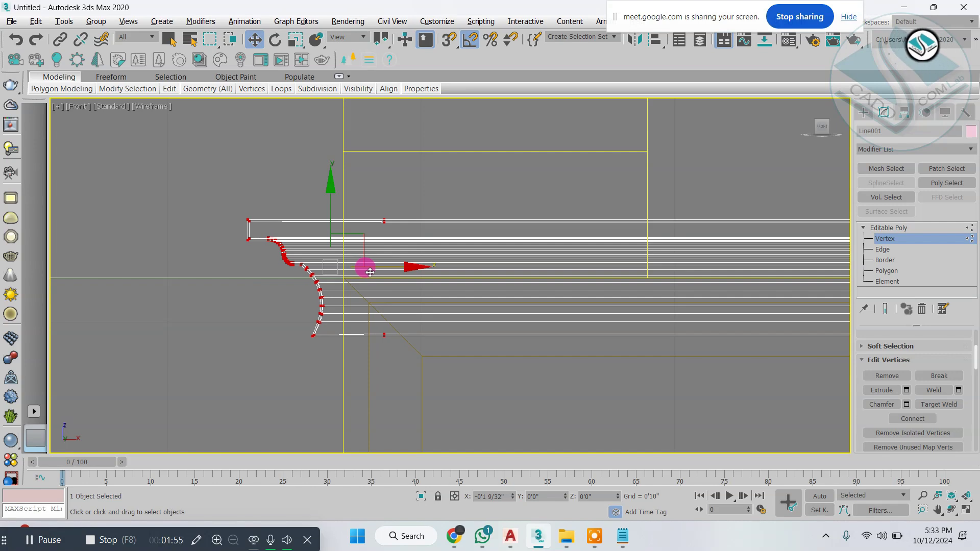
drag(350, 272, 355, 271)
In the perspective view, select the moulding's right-end vertices and adjust their position along X beside the box.
key(alt+w)
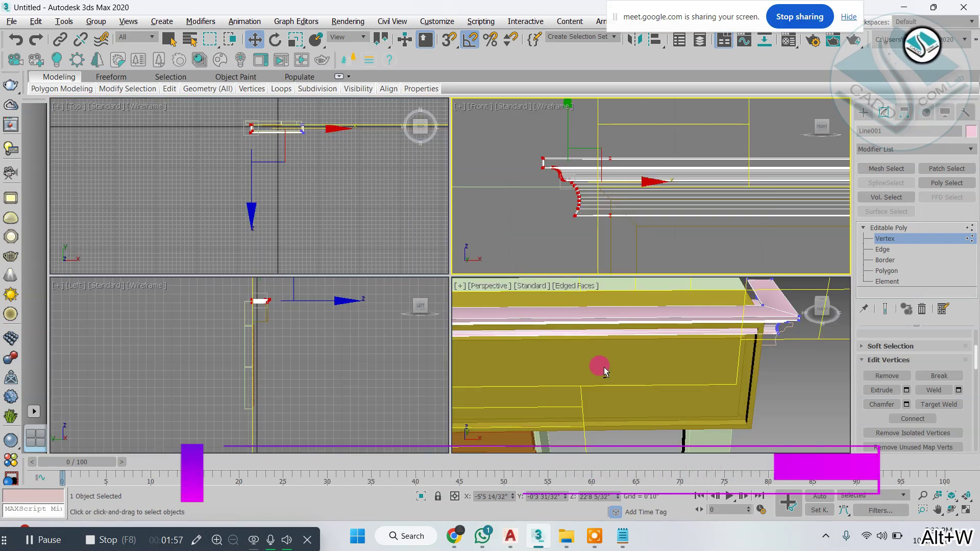
right_click(604, 368)
key(alt+w)
scroll(560, 352, down, 3)
mouse_move(558, 352)
middle_down()
mouse_move(575, 343)
mouse_move(563, 367)
middle_up()
scroll(737, 332, up, 5)
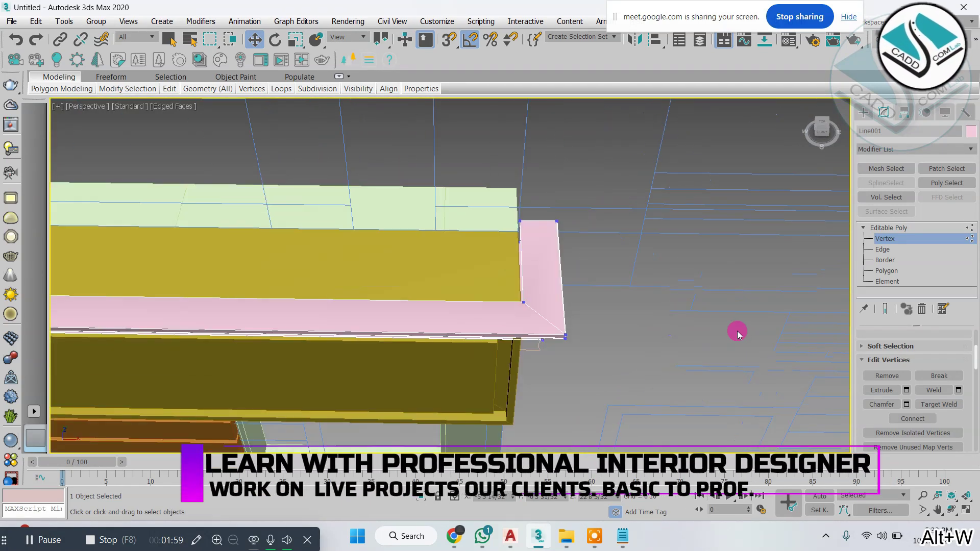
scroll(541, 272, up, 3)
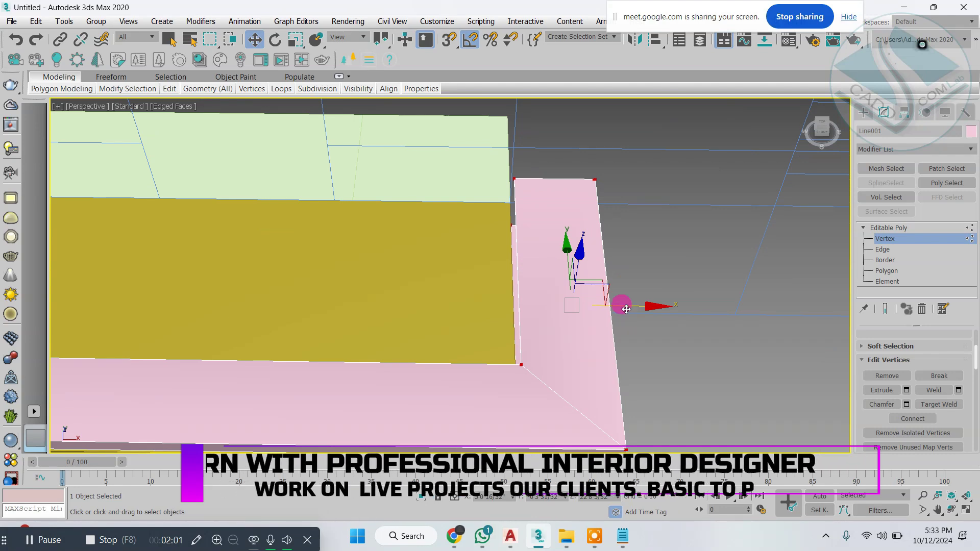
scroll(175, 299, down, 5)
alt+middle_drag(175, 300, 489, 294)
scroll(344, 286, up, 4)
scroll(488, 294, down, 3)
alt+middle_drag(626, 310, 571, 337)
scroll(534, 315, down, 2)
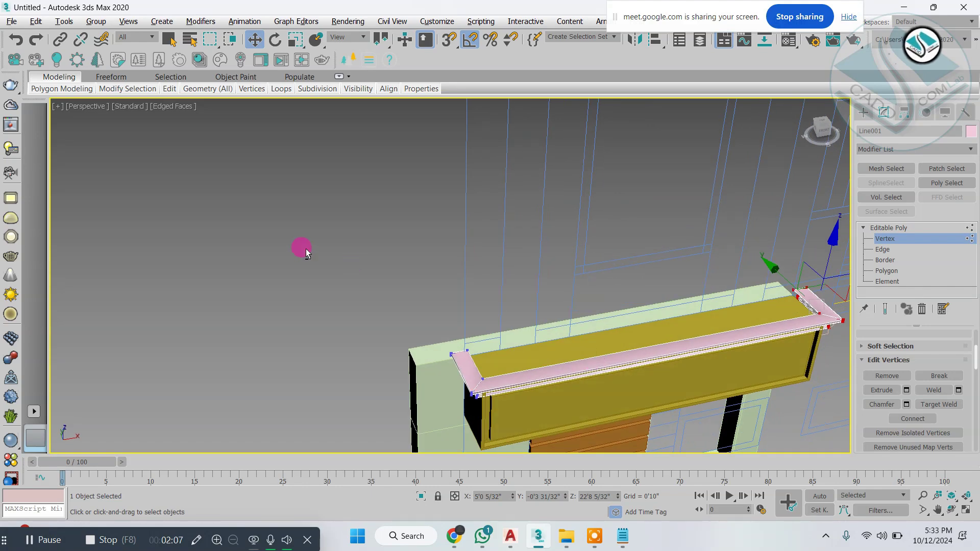
In the top view, select the moulding's front-run vertices at both corners and move them forward along Y.
key(alt+w)
right_click(352, 247)
key(alt+w)
scroll(521, 156, up, 4)
scroll(521, 156, up, 3)
middle_drag(546, 230, 567, 286)
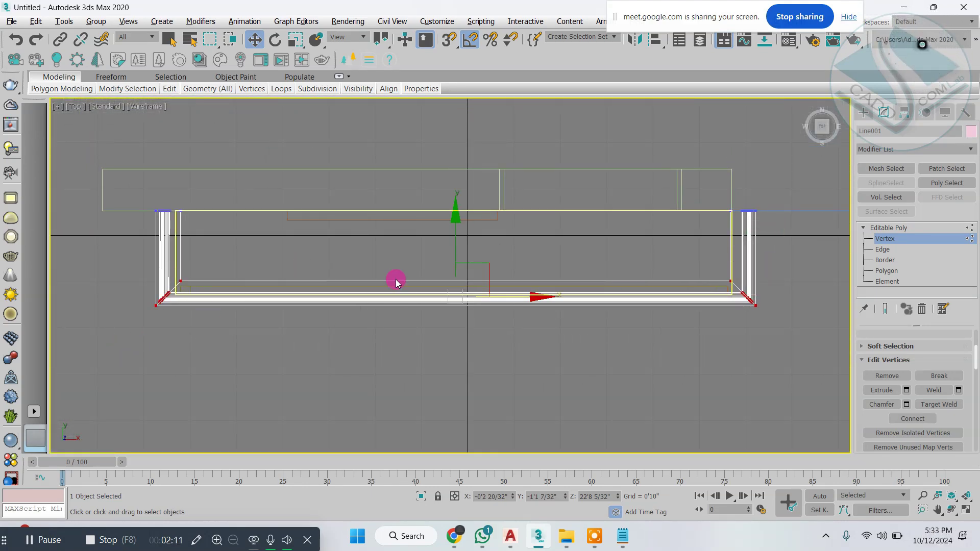
drag(459, 247, 457, 248)
In the perspective view, move the moulding's right-end vertices inward along X toward the box and leave vertex editing.
key(alt+w)
right_click(647, 356)
key(alt+w)
alt+middle_drag(647, 357, 743, 383)
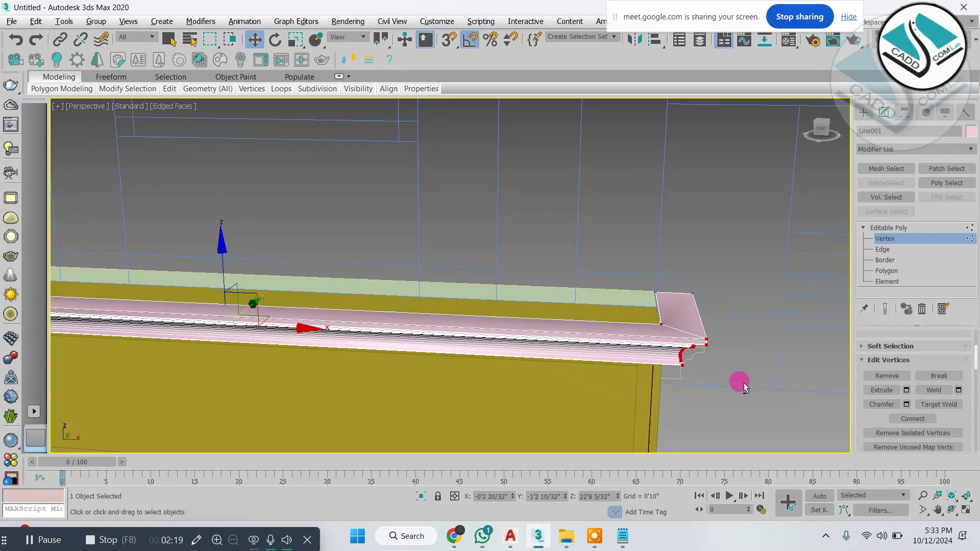
alt+middle_drag(647, 422, 717, 332)
key(z)
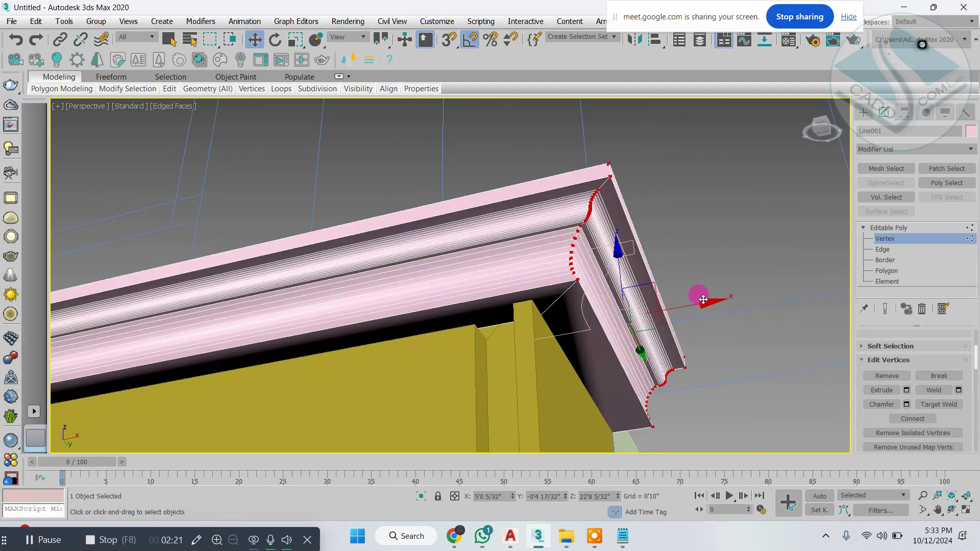
drag(702, 302, 663, 326)
scroll(663, 326, down, 6)
alt+middle_drag(658, 330, 605, 363)
click(863, 113)
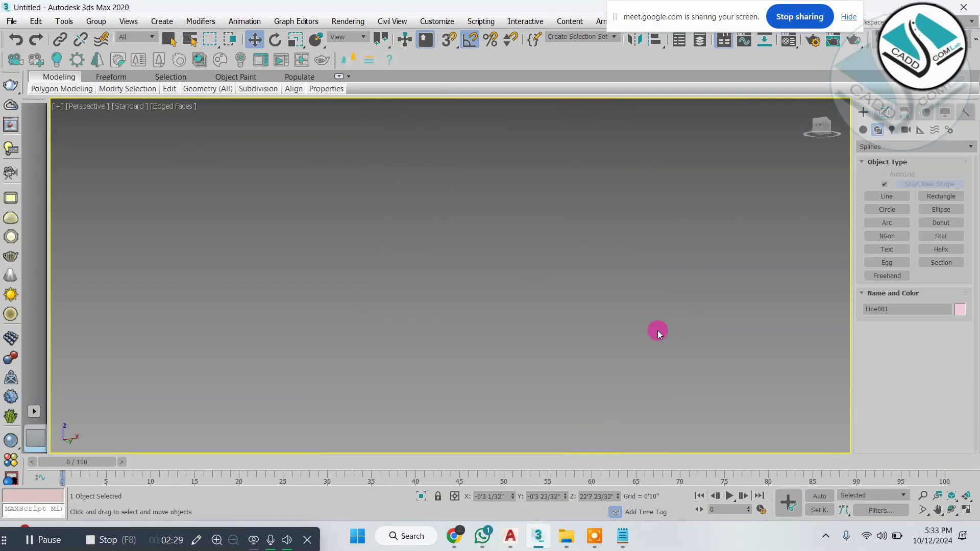
Undo the accidental change to the box and vertex-snap the moulding's lower front corner onto the box's top corner.
alt+middle_drag(656, 301, 444, 332)
scroll(558, 339, up, 4)
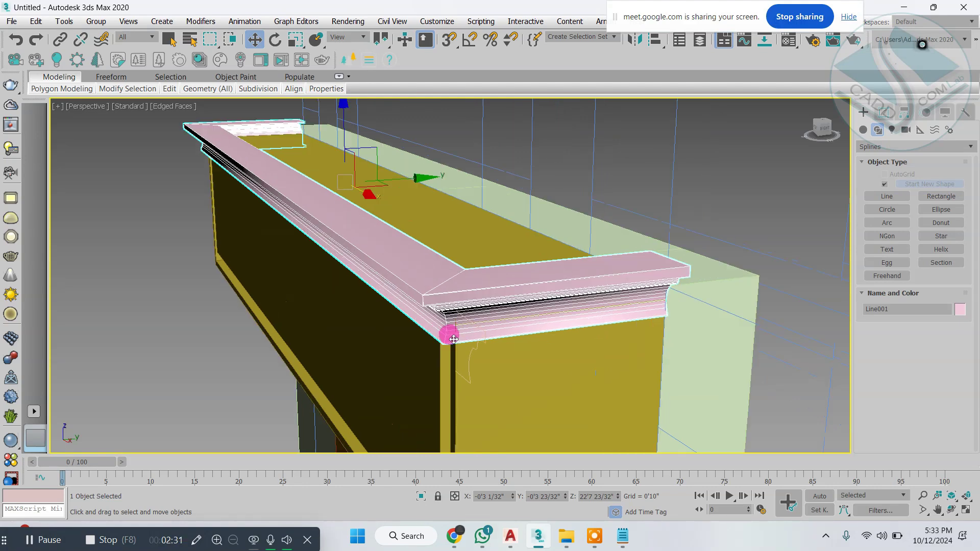
scroll(447, 335, up, 5)
key(s)
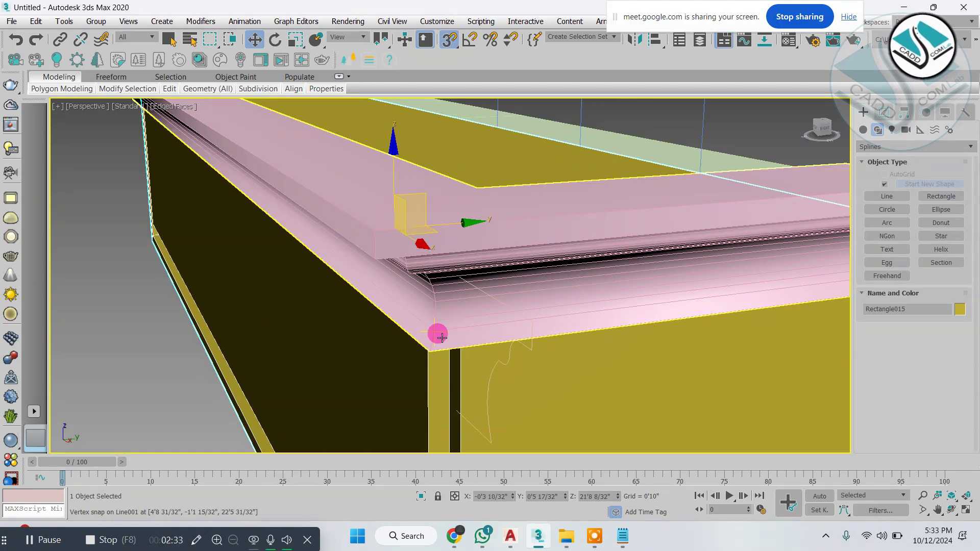
key(ctrl+z)
scroll(429, 350, down, 8)
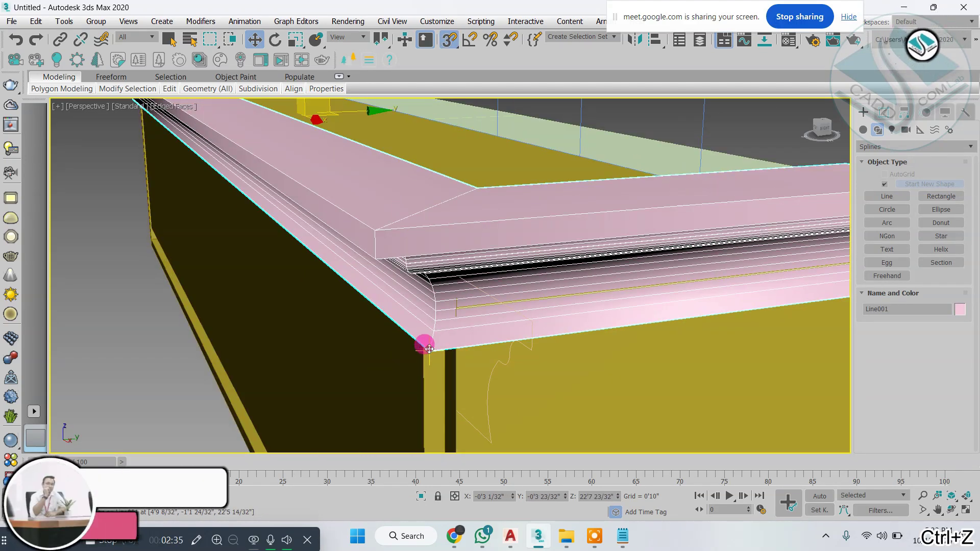
key(s)
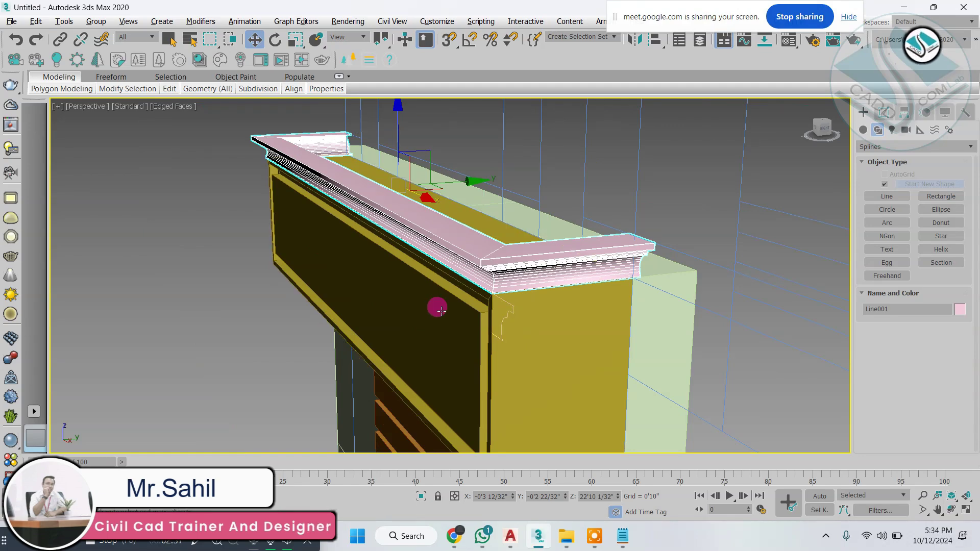
alt+middle_drag(441, 311, 689, 298)
In the front view, select the moulding's left-end vertices and move them inward along X to the box's left corner.
key(alt+w)
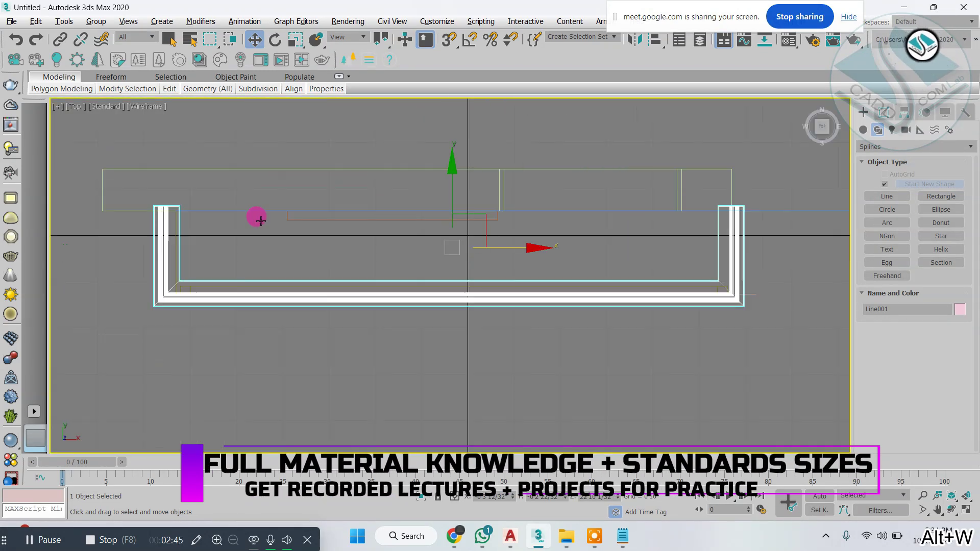
click(884, 112)
click(885, 238)
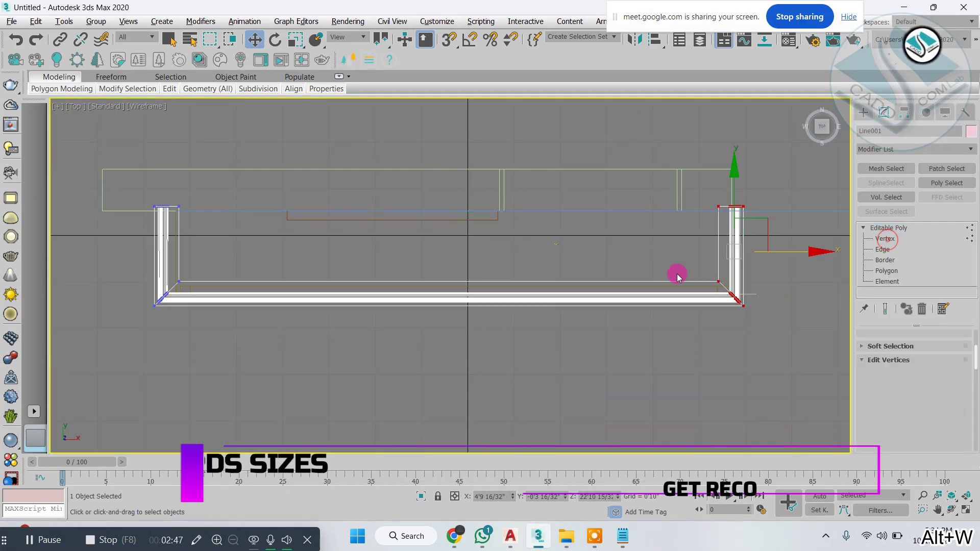
key(alt+w)
key(alt+w)
drag(186, 127, 433, 257)
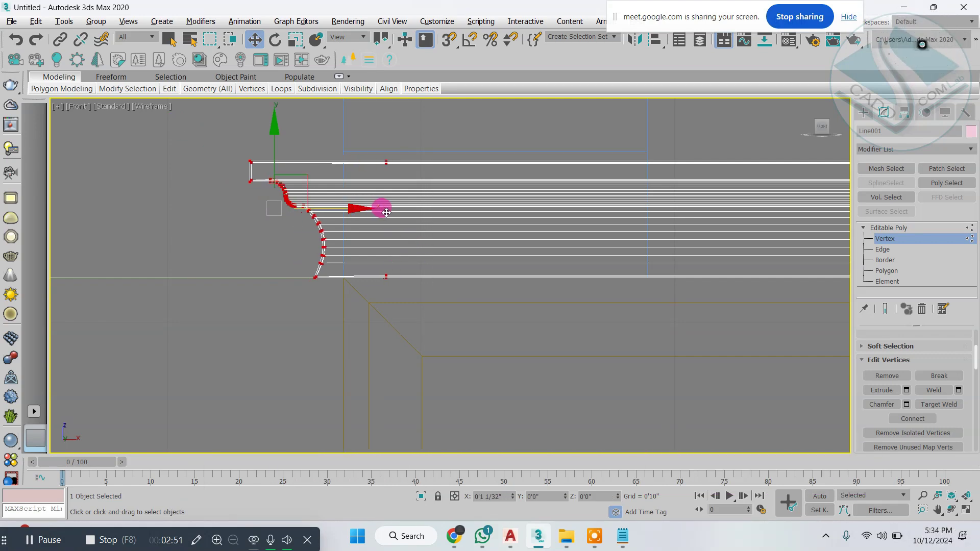
Return to the perspective view, leave vertex editing and deselect the moulding.
key(alt+w)
middle_click(600, 369)
key(alt+w)
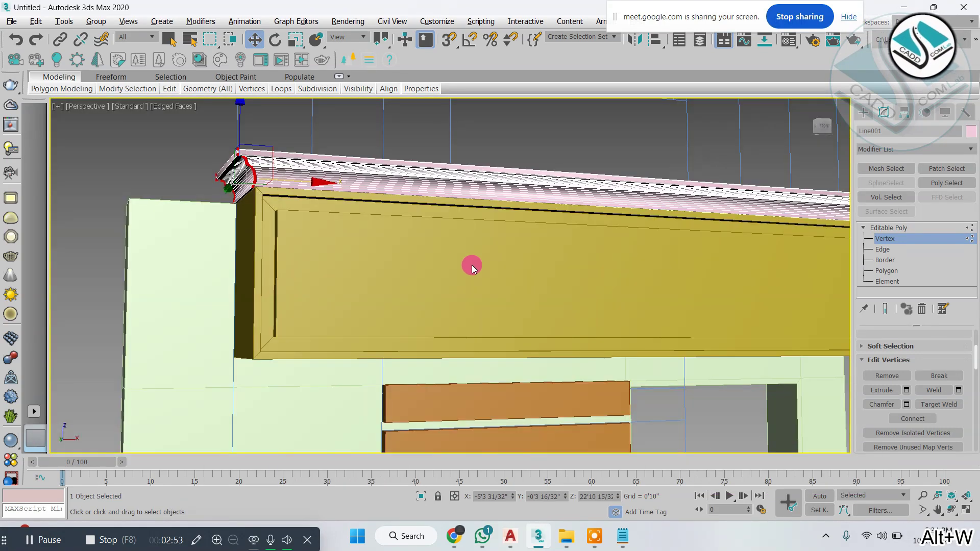
mouse_move(472, 265)
alt+middle_down()
mouse_move(449, 291)
mouse_move(479, 254)
mouse_move(463, 265)
alt+middle_up()
click(873, 111)
scroll(623, 131, down, 5)
click(623, 131)
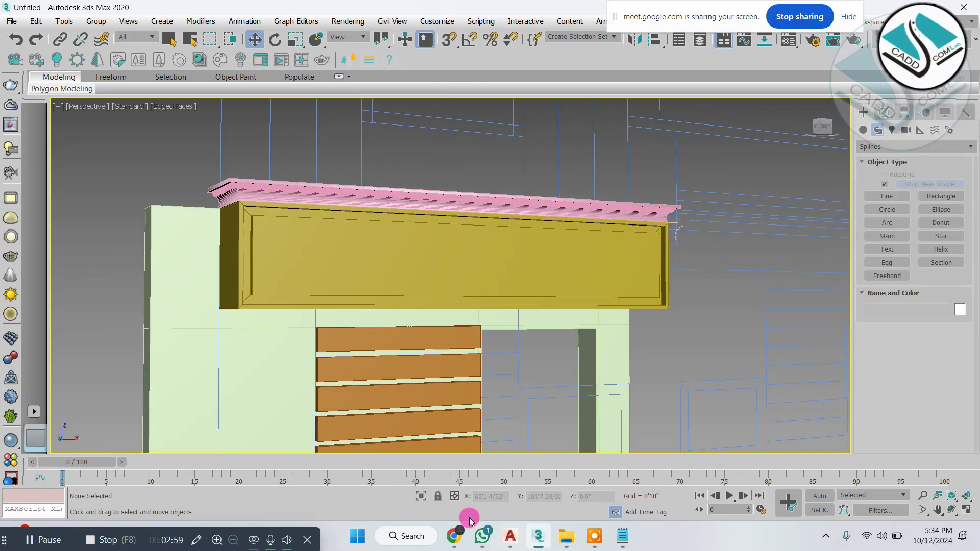
Switch to AutoCAD to check the cornice on the reference building photo, and return to the 3ds Max model.
mouse_move(509, 535)
click(523, 472)
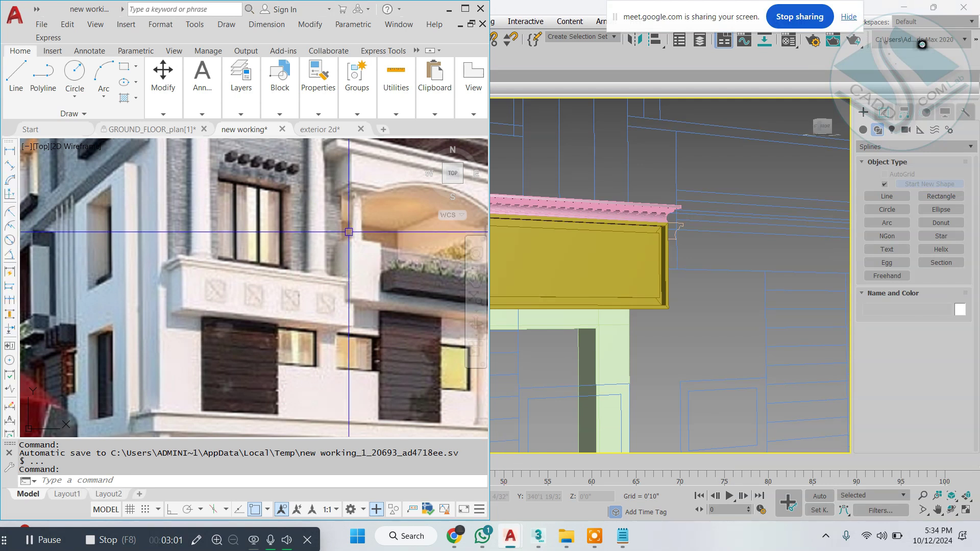
click(631, 245)
alt+middle_drag(682, 306, 518, 327)
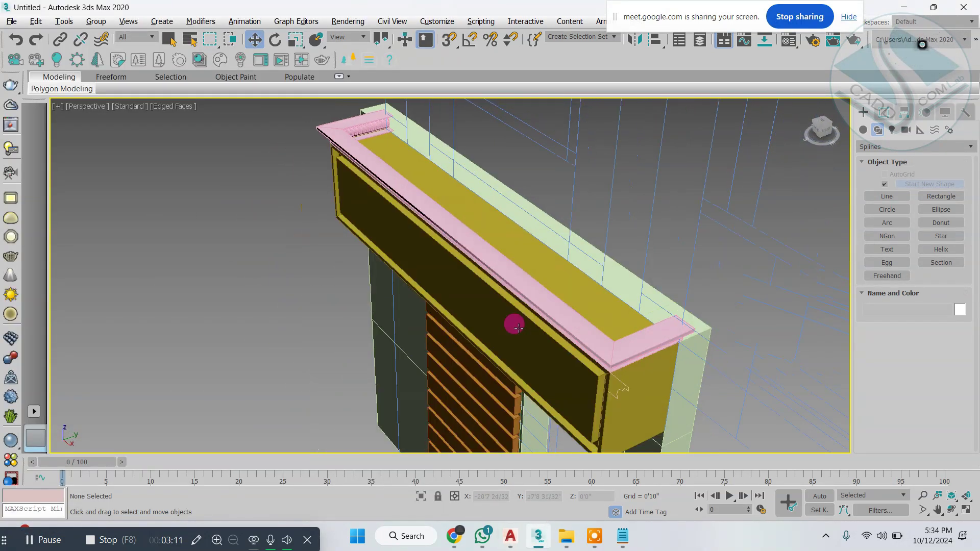
View the box from behind, select the moulding and convert it to an Editable Poly again.
click(643, 341)
alt+middle_drag(733, 335, 622, 185)
click(587, 175)
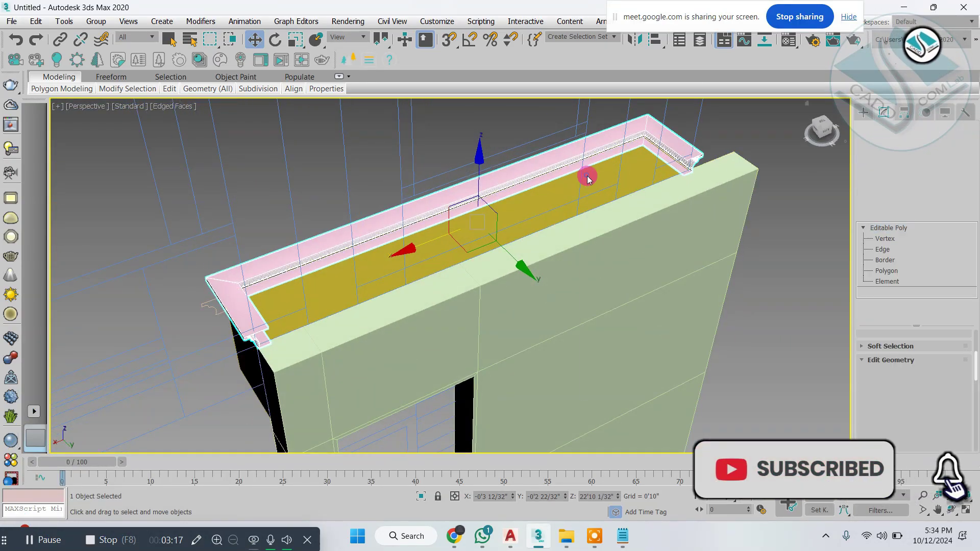
right_click(586, 175)
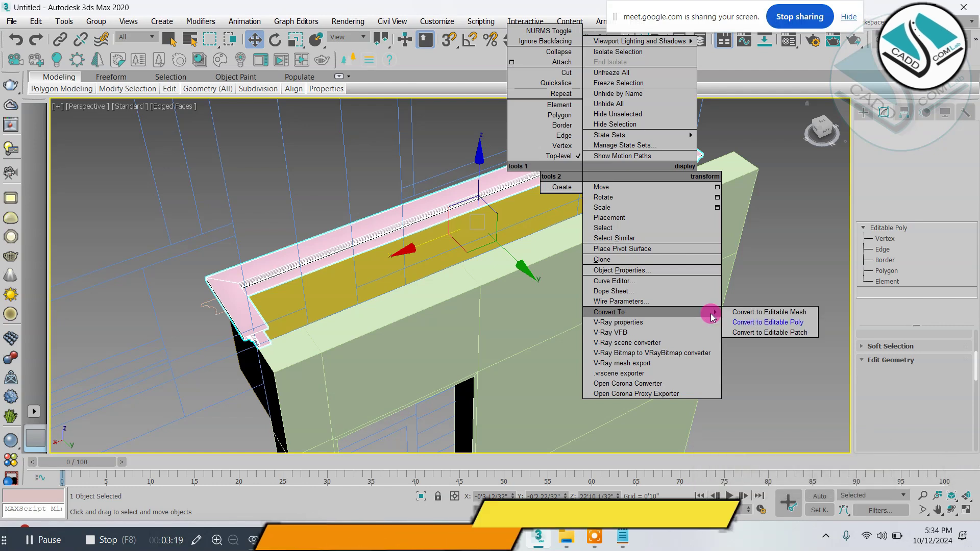
click(760, 321)
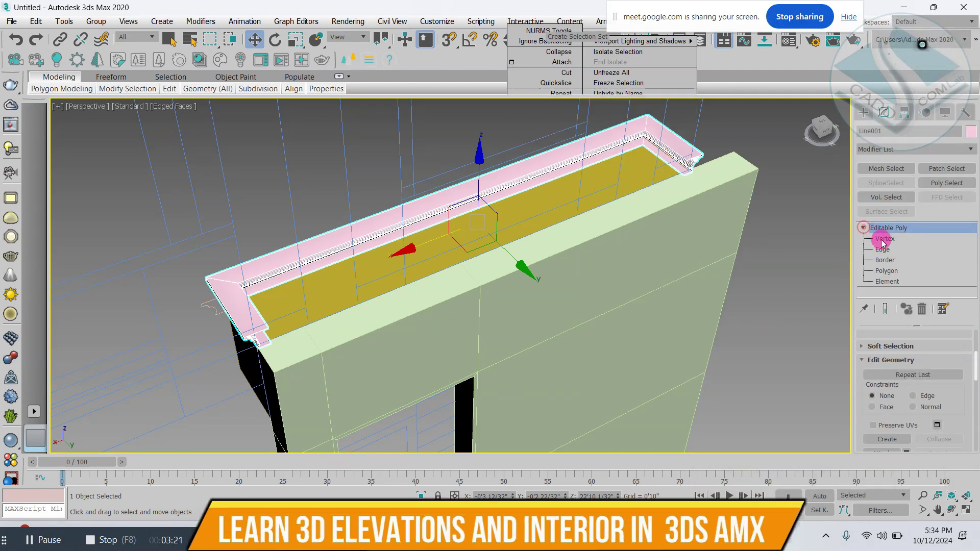
At edge level, select the upper inner edges of the moulding's two side returns.
scroll(655, 156, up, 5)
scroll(714, 204, down, 2)
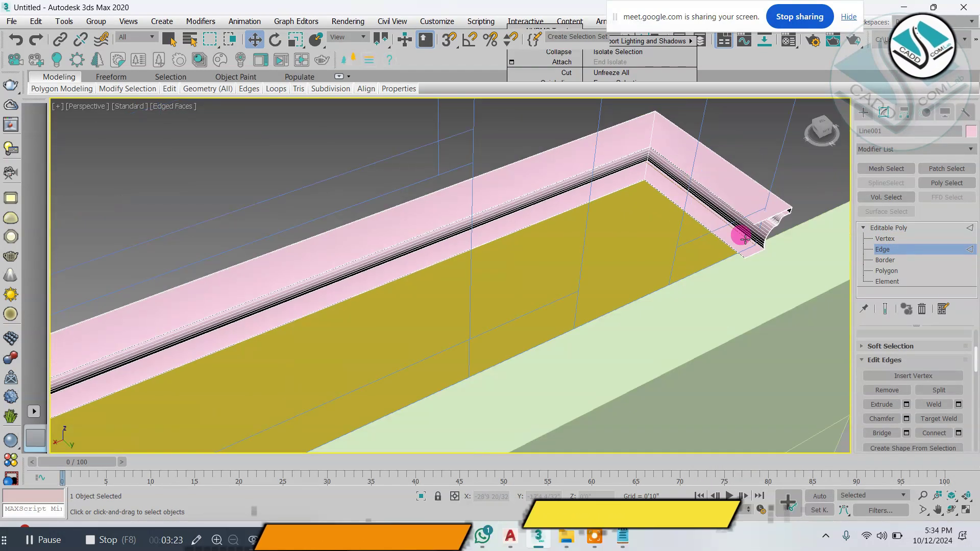
scroll(689, 202, down, 2)
scroll(682, 192, up, 5)
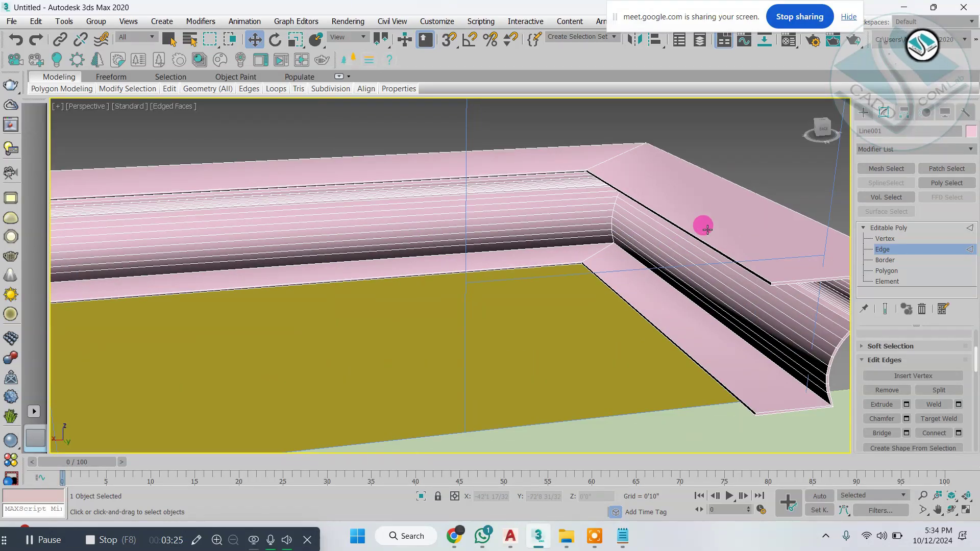
scroll(564, 291, down, 5)
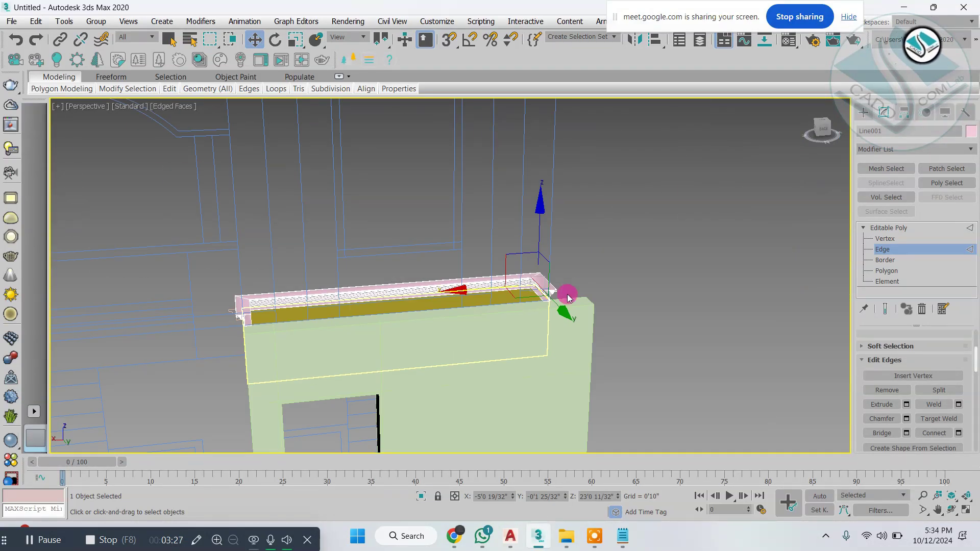
alt+middle_drag(564, 290, 308, 256)
scroll(281, 234, up, 10)
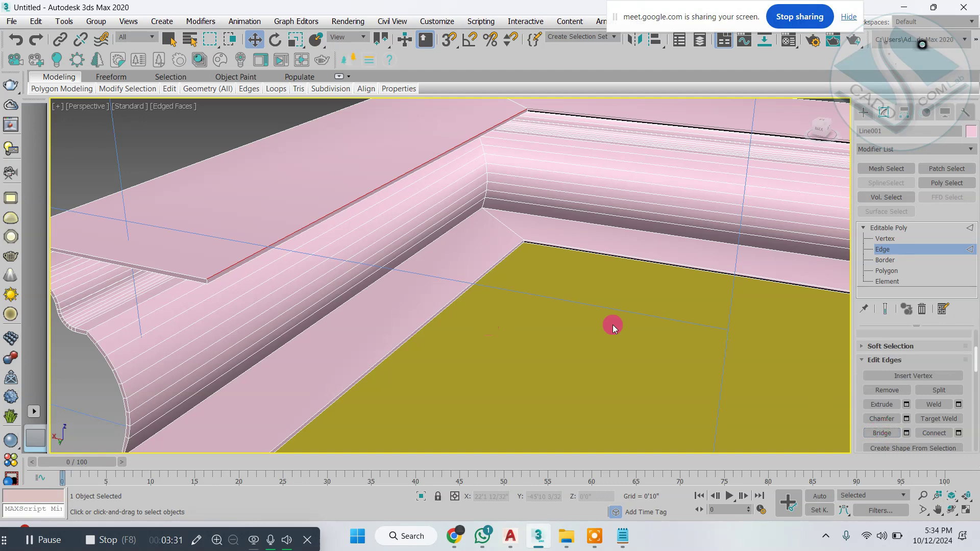
Select the thin upper inner-rim polygons on the moulding's two side returns and bridge them to cover the open top.
click(891, 272)
click(241, 271)
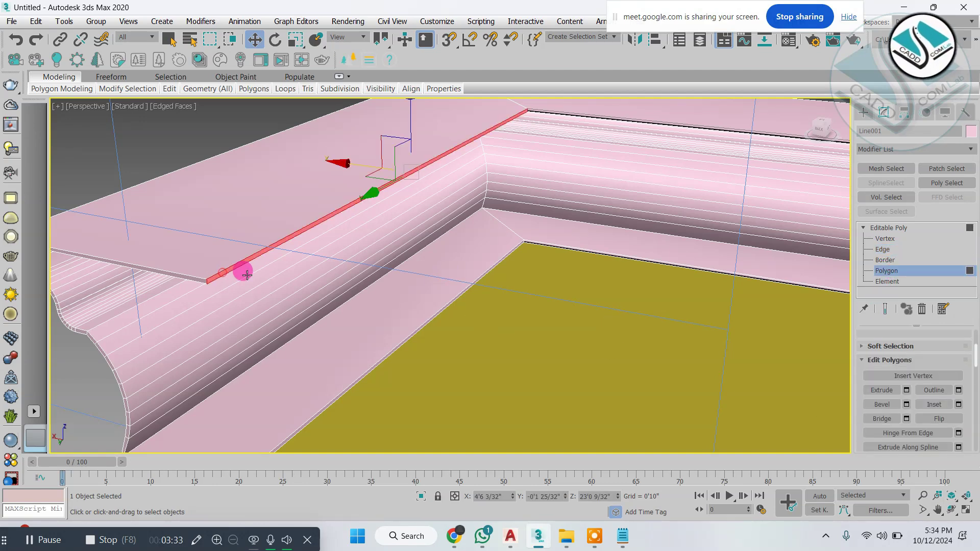
scroll(412, 274, down, 5)
alt+middle_drag(411, 275, 659, 195)
scroll(659, 195, up, 5)
scroll(704, 188, up, 3)
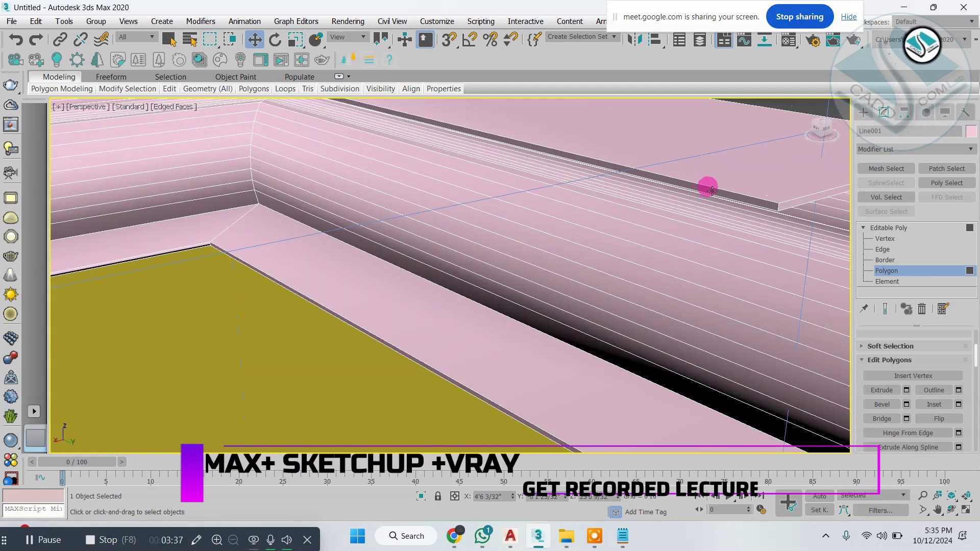
click(714, 189)
click(877, 417)
scroll(664, 231, down, 6)
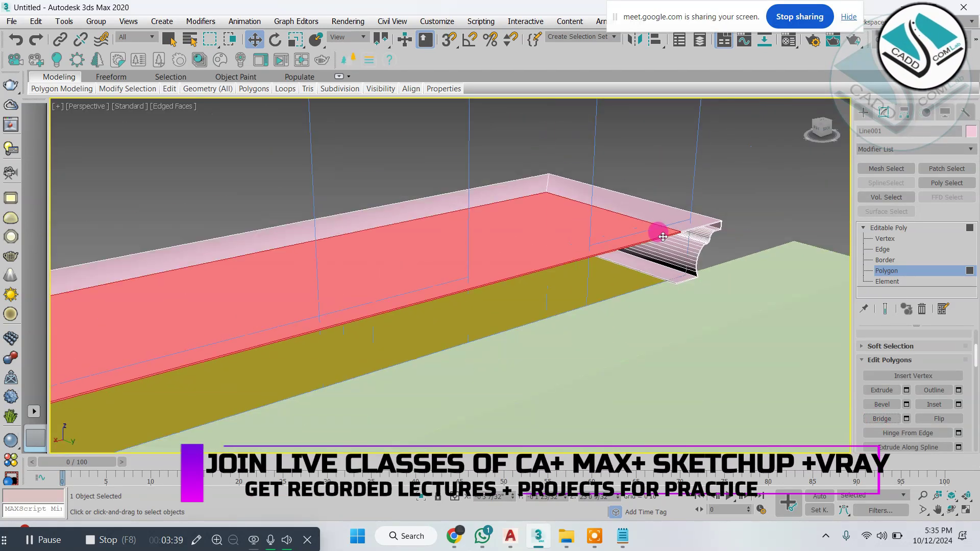
click(699, 184)
scroll(635, 261, down, 5)
alt+middle_drag(635, 261, 501, 262)
scroll(307, 248, up, 6)
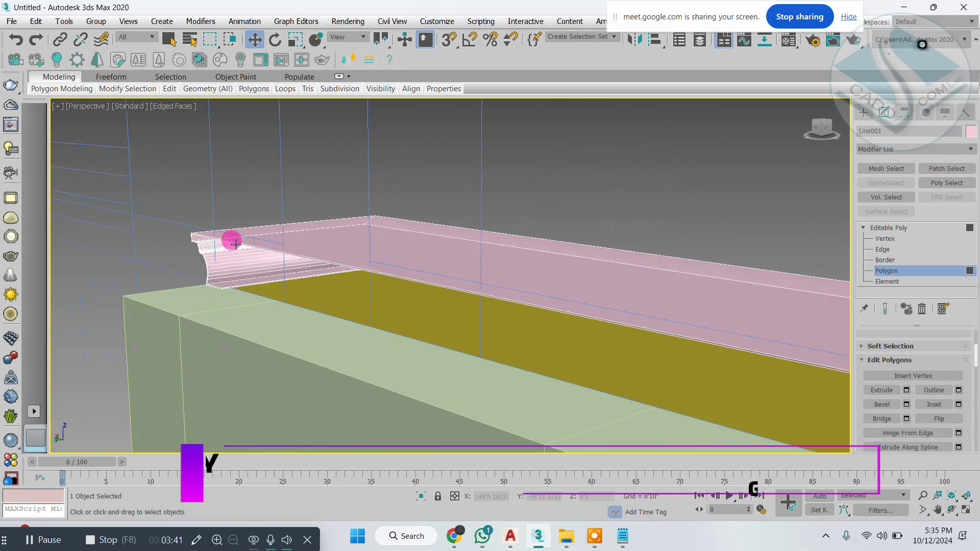
Examine the covered moulding from behind, the side and the front, leave its sub-object editing and deselect it.
alt+middle_drag(230, 239, 409, 259)
scroll(205, 261, up, 3)
scroll(205, 261, down, 4)
alt+middle_drag(749, 243, 636, 242)
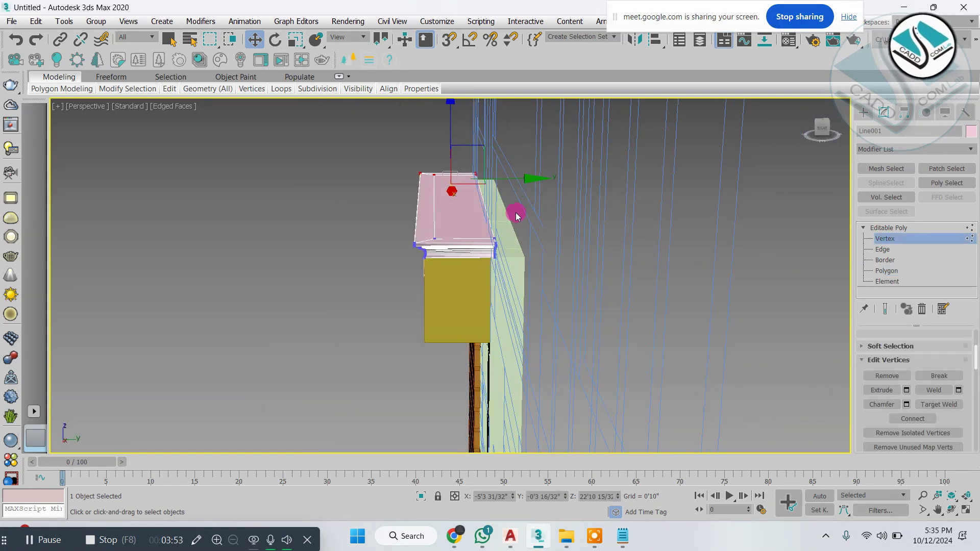
alt+middle_drag(515, 212, 655, 216)
click(862, 112)
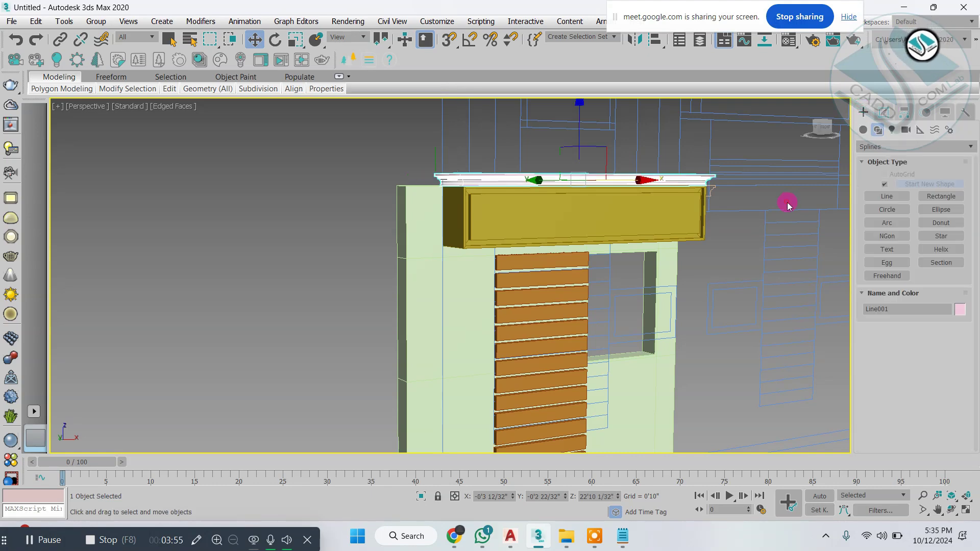
click(790, 204)
mouse_move(790, 204)
alt+middle_down()
mouse_move(742, 203)
mouse_move(738, 189)
mouse_move(704, 201)
mouse_move(739, 207)
alt+middle_up()
Place the AutoCAD reference photo and the 3ds Max model side by side and examine the building's front bay.
mouse_move(513, 531)
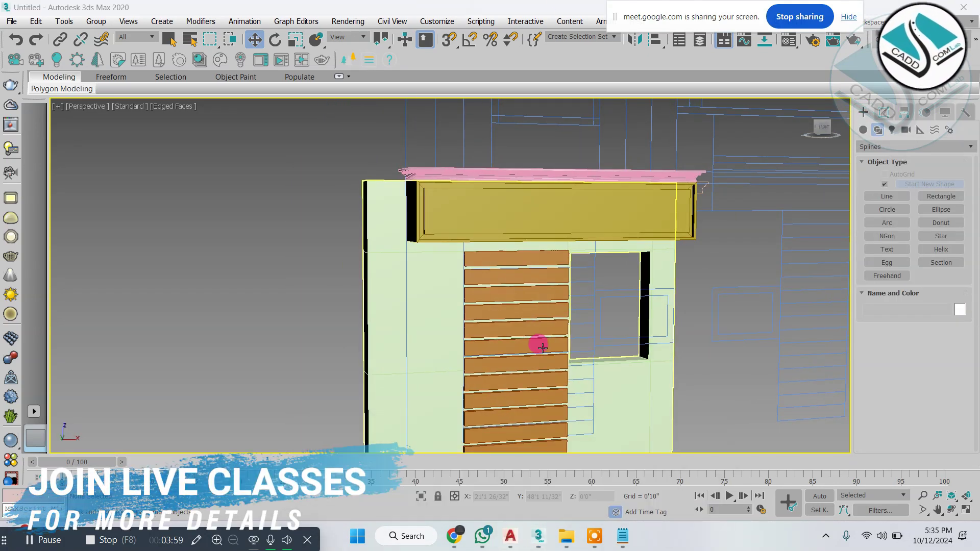
drag(464, 7, 502, 41)
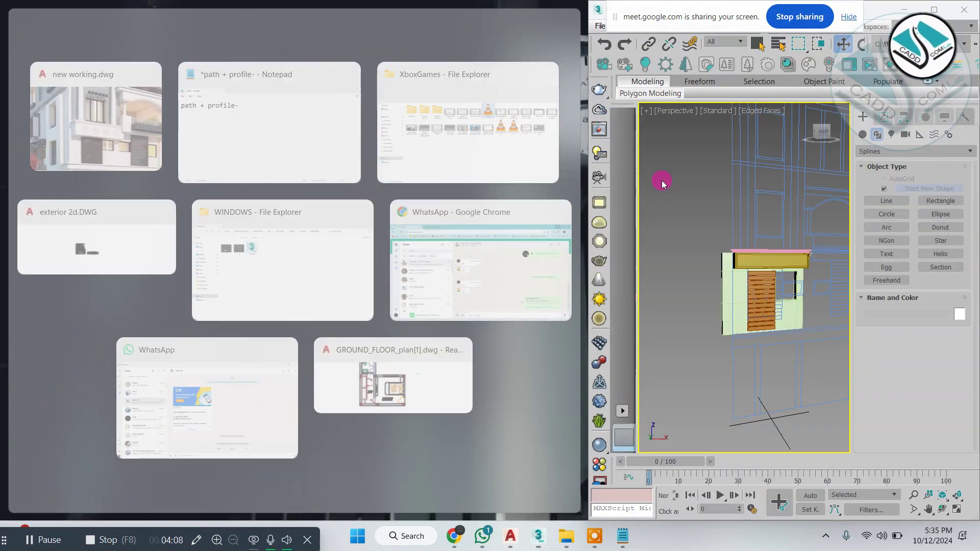
click(707, 260)
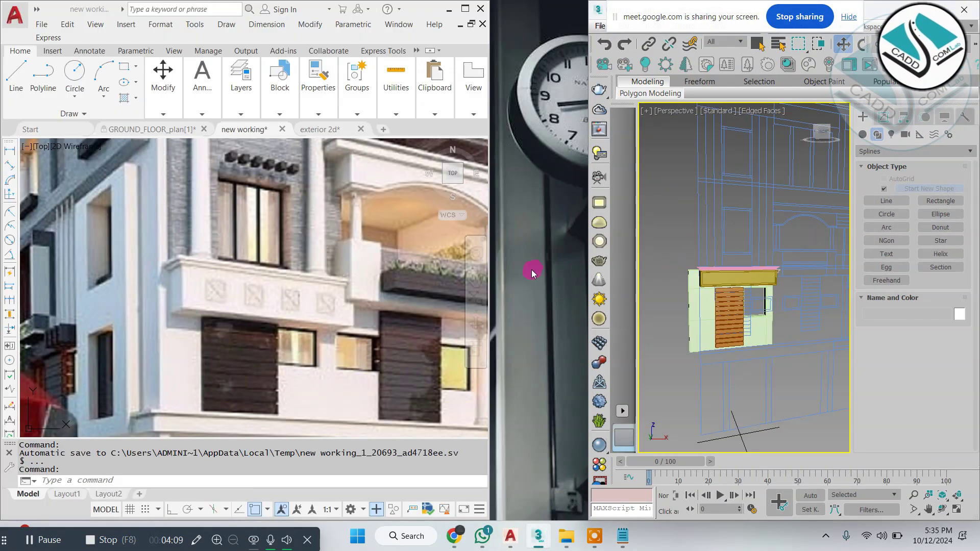
scroll(354, 245, down, 3)
scroll(342, 250, up, 4)
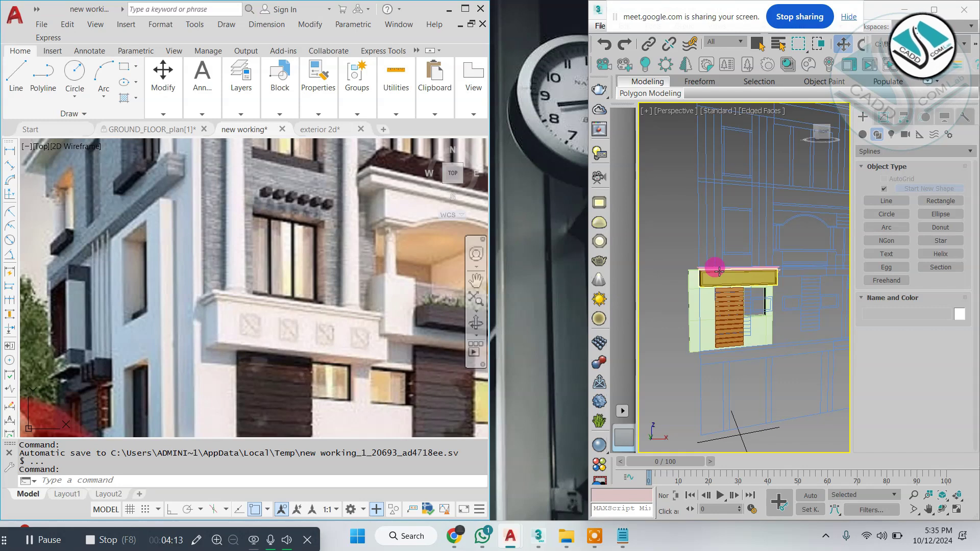
scroll(228, 289, down, 2)
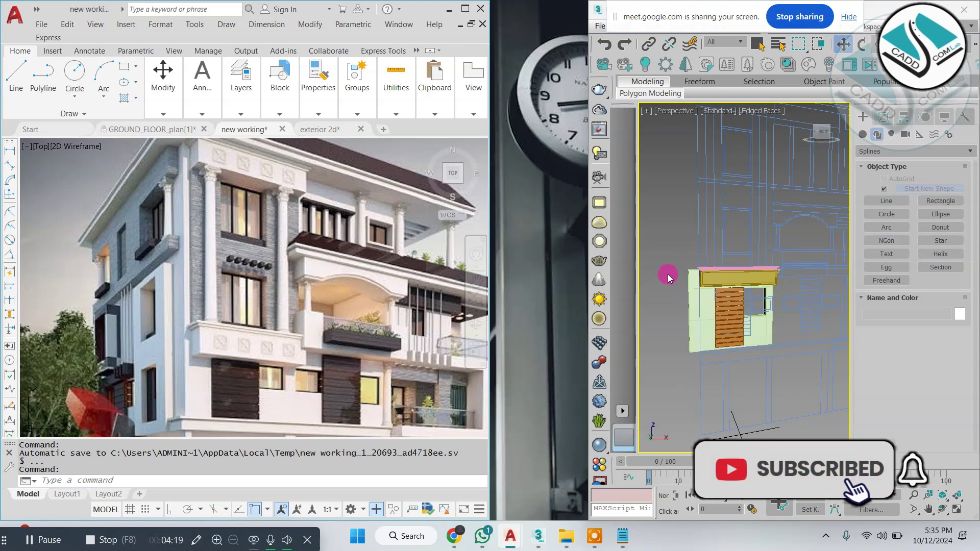
Select the light green wall and widen the 3ds Max window to fill the space beside the reference photo.
click(693, 286)
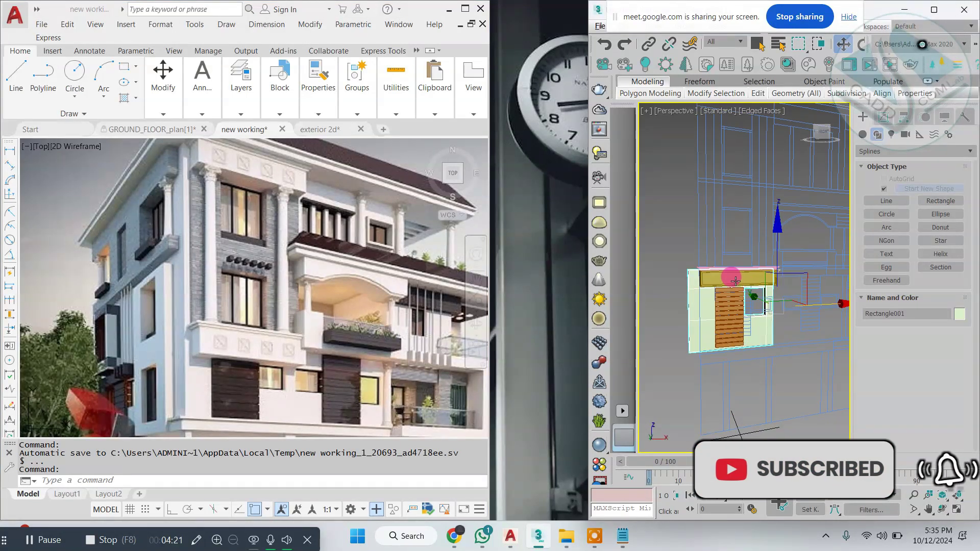
key(alt+w)
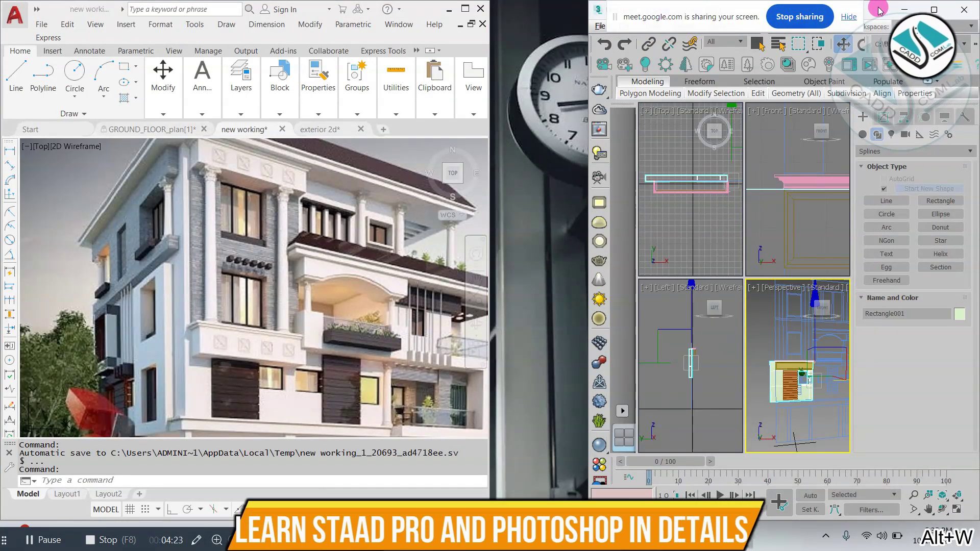
drag(875, 14, 783, 15)
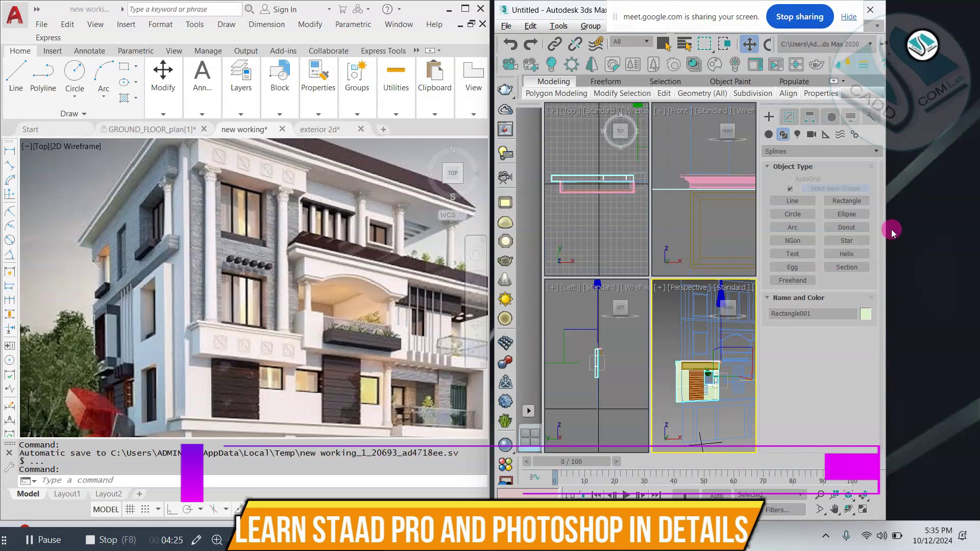
drag(972, 228, 972, 228)
At vertex level in the front view, raise the light green wall's top vertices to the upper storeys of the elevation drawing.
click(752, 202)
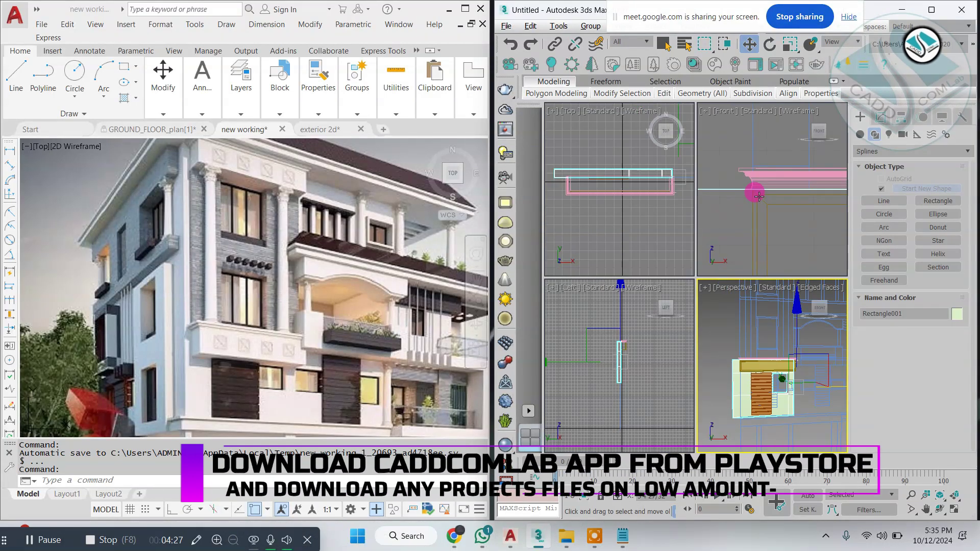
key(alt+w)
scroll(720, 249, down, 8)
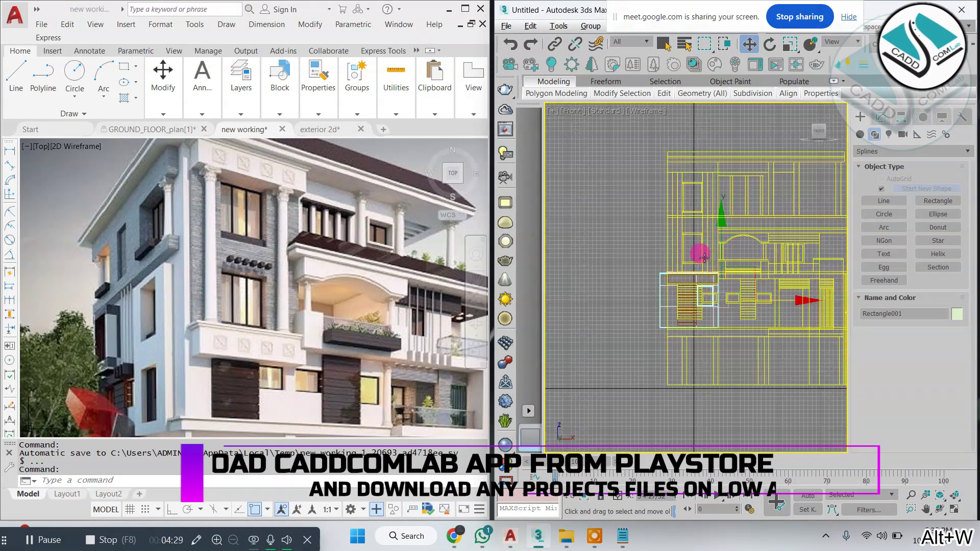
click(880, 117)
click(882, 243)
scroll(654, 286, up, 4)
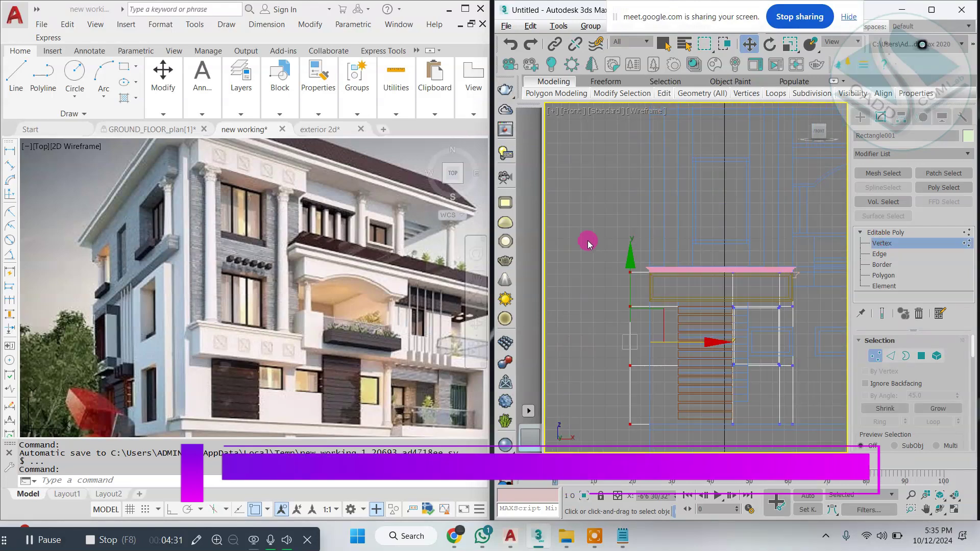
scroll(714, 306, down, 4)
middle_drag(688, 306, 671, 372)
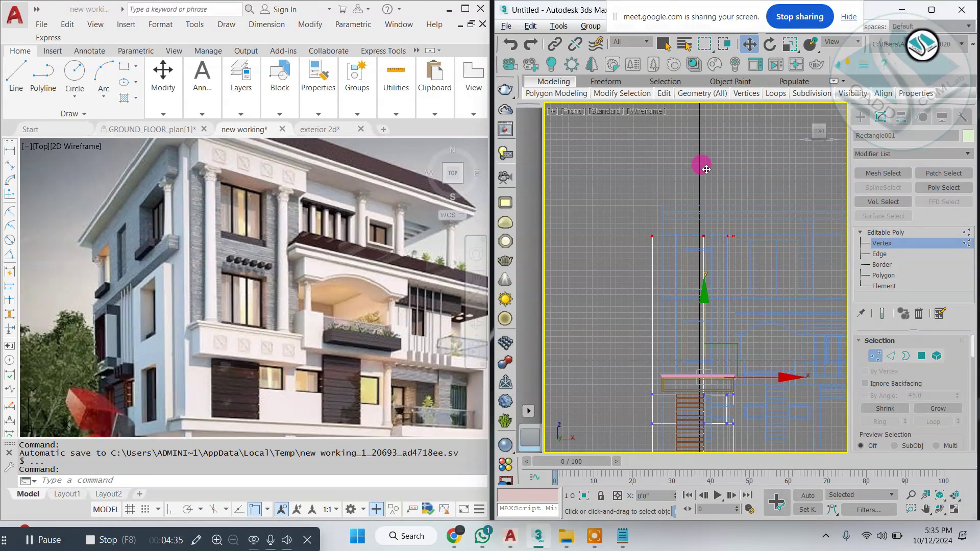
Fine-tune the height of the wall's top vertices against the elevation's upper lines and check the taller wall in perspective.
scroll(685, 217, up, 5)
scroll(233, 236, down, 5)
scroll(244, 173, up, 5)
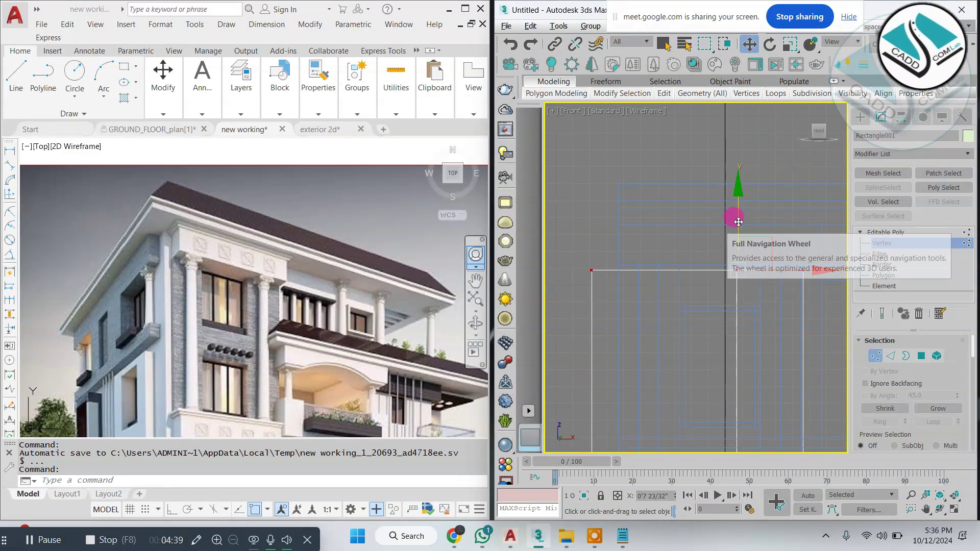
drag(736, 220, 738, 190)
key(alt+w)
middle_click(798, 324)
key(alt+w)
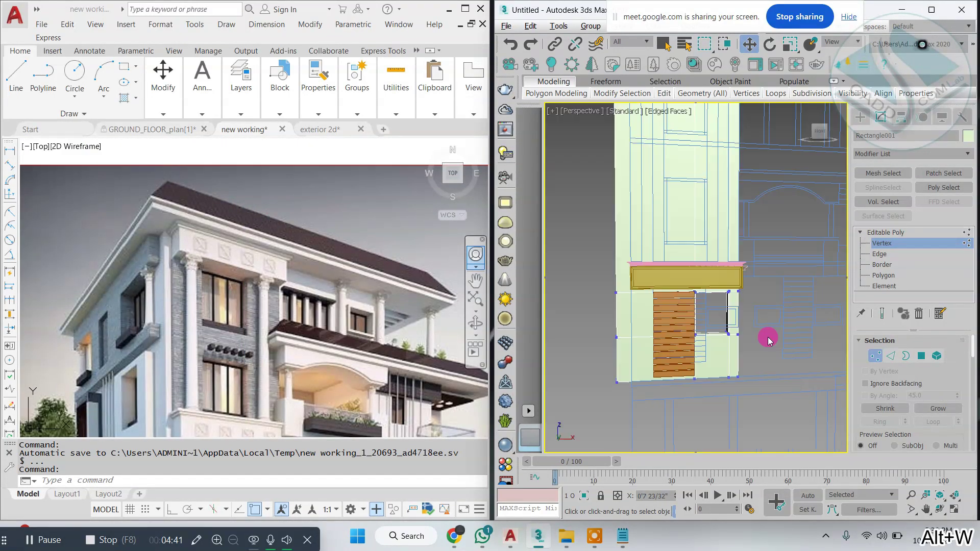
middle_drag(728, 297, 702, 373)
scroll(720, 362, down, 3)
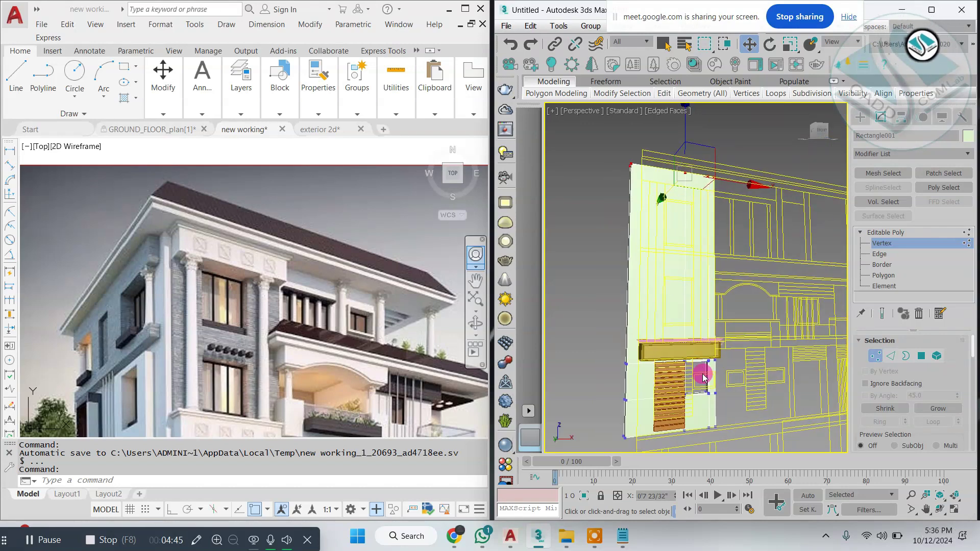
Switch to AutoCAD and examine the moulded ledge, the columns and the upper band on the reference photo.
click(301, 326)
middle_drag(269, 409, 278, 322)
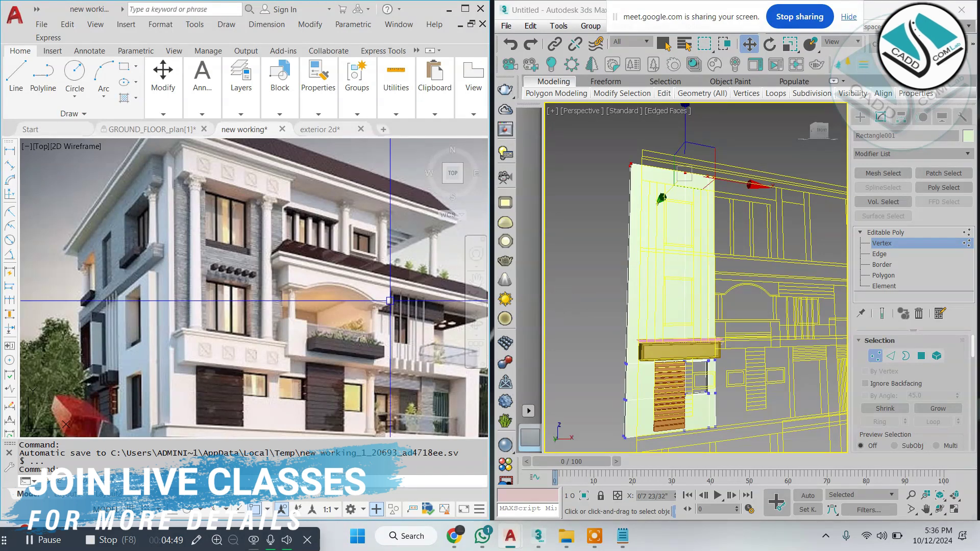
scroll(215, 343, up, 5)
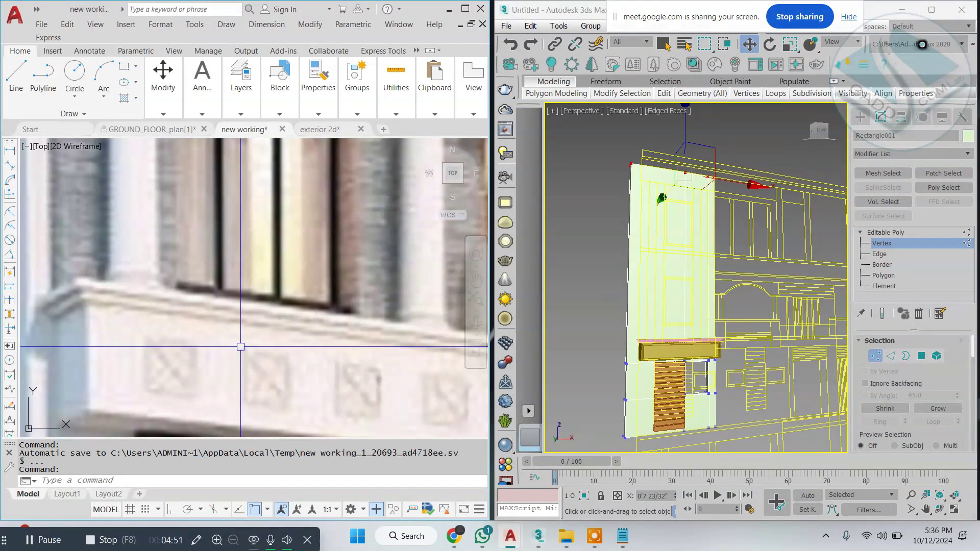
scroll(240, 346, down, 5)
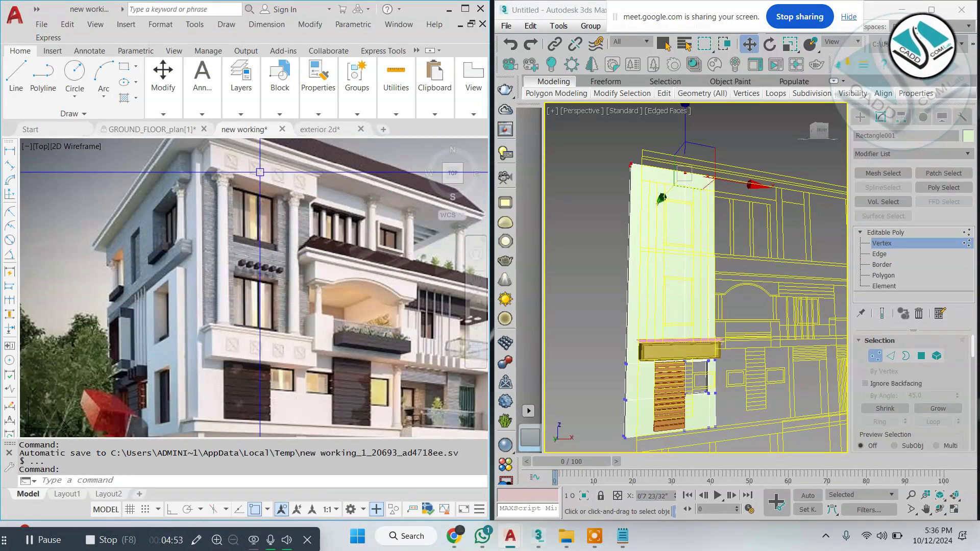
In the front view, clone the pink moulding together with the box beneath it upward to the wall top as one copy.
key(alt+w)
click(860, 118)
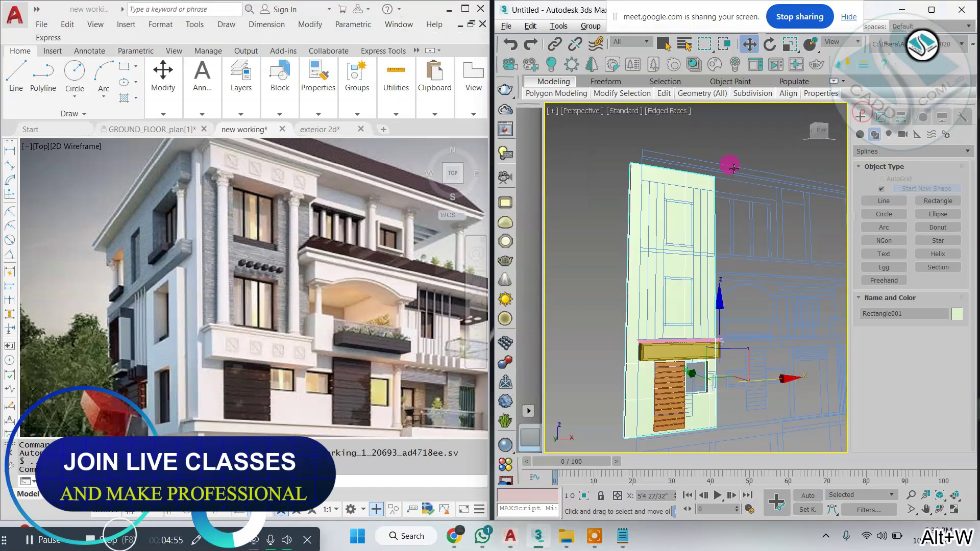
key(alt+w)
middle_click(706, 210)
key(alt+w)
scroll(703, 214, down, 3)
scroll(728, 391, up, 2)
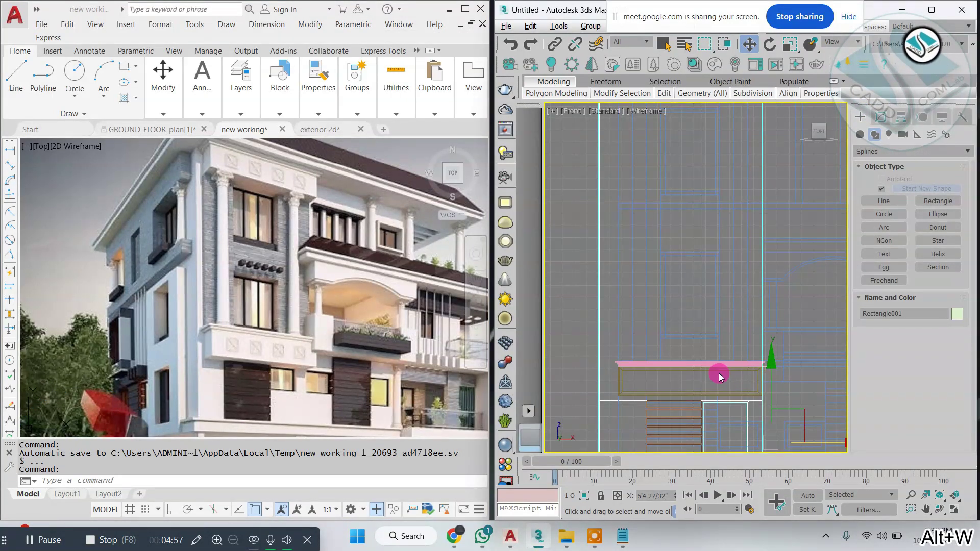
click(723, 364)
ctrl+click(717, 368)
scroll(710, 357, down, 2)
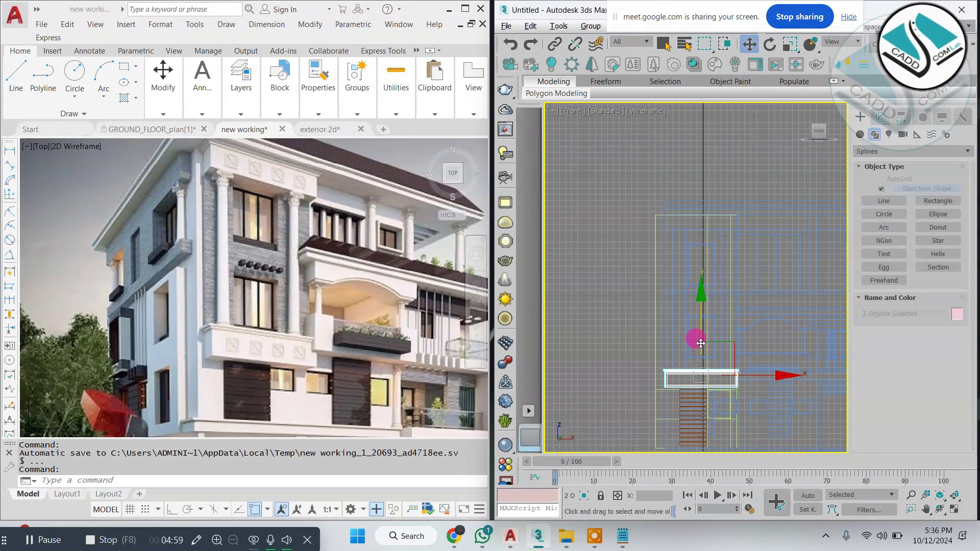
shift+drag(696, 339, 713, 187)
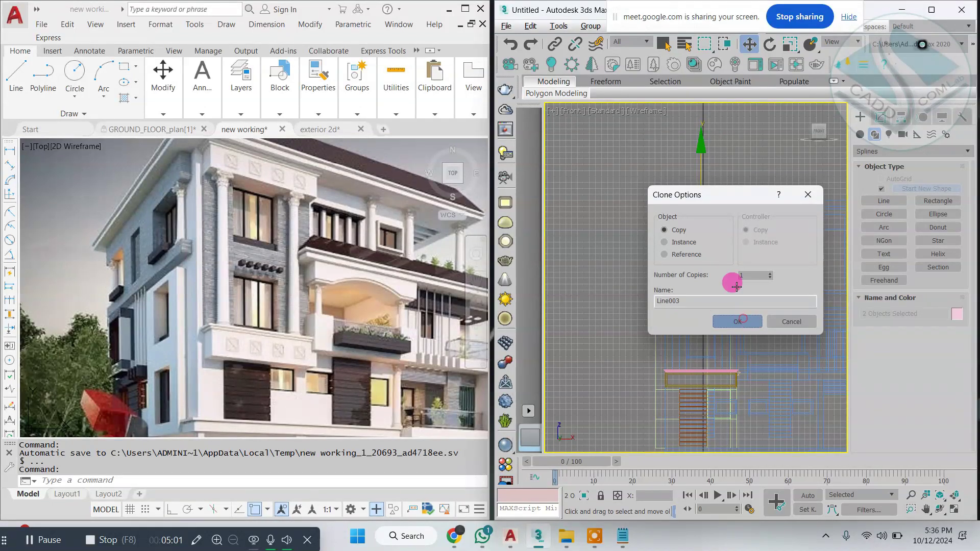
click(740, 320)
Move the copied moulding and box vertically to fit the elevation's upper band, and bring up the perspective view.
scroll(695, 212, up, 3)
drag(708, 253, 705, 203)
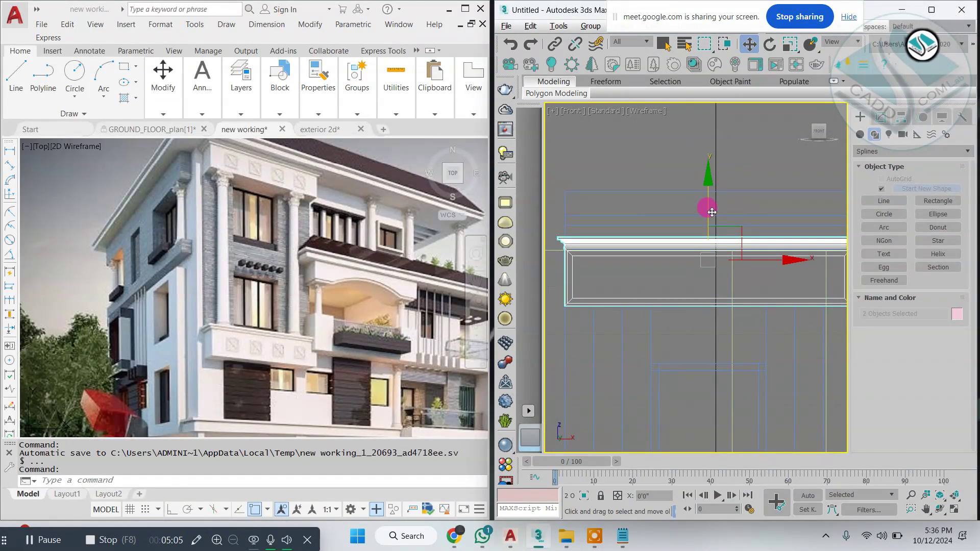
key(alt+w)
middle_drag(697, 328, 671, 386)
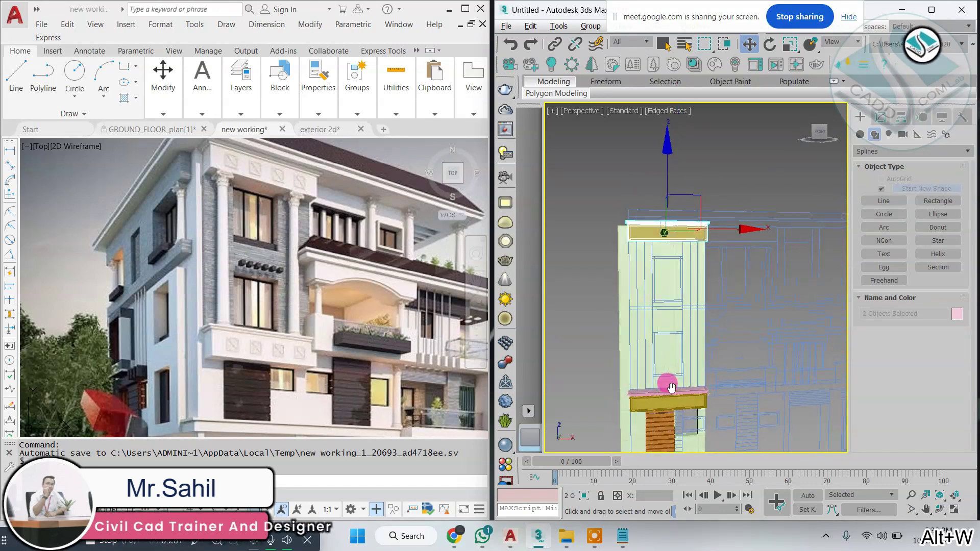
Lower the copied moulding and box with vertex snap so the box top is level with the wall top, and deselect them.
scroll(645, 218, up, 6)
mouse_move(686, 273)
alt+middle_down()
mouse_move(731, 269)
mouse_move(617, 267)
mouse_move(695, 264)
alt+middle_up()
scroll(695, 264, up, 5)
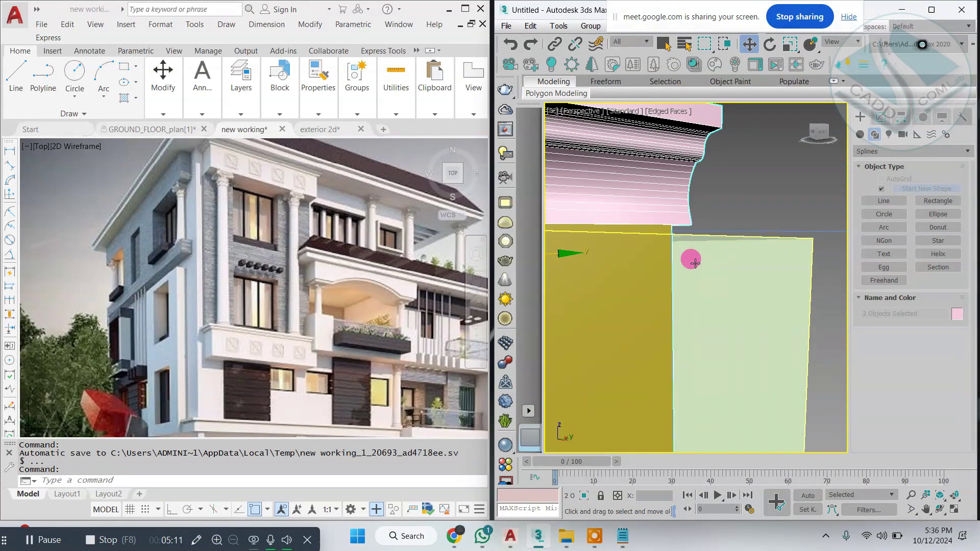
drag(669, 229, 672, 248)
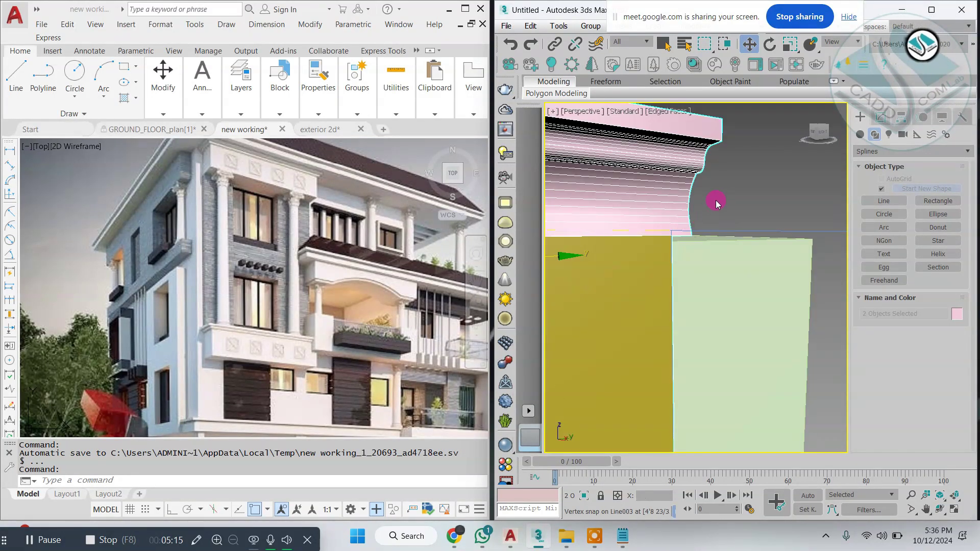
scroll(715, 200, down, 6)
click(769, 179)
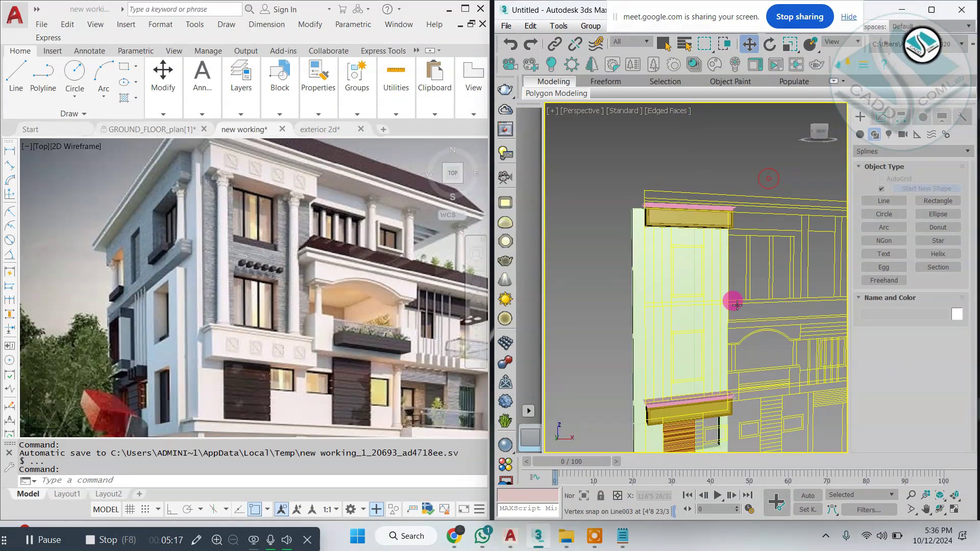
middle_drag(736, 304, 700, 261)
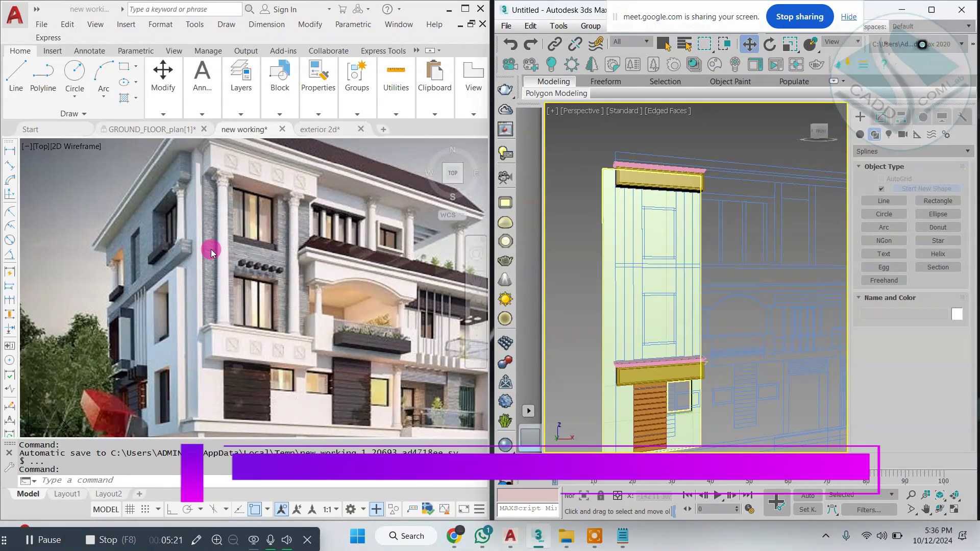
In the top view, draw a circle with a 4-inch radius over the moulded ledge for a column.
key(alt+w)
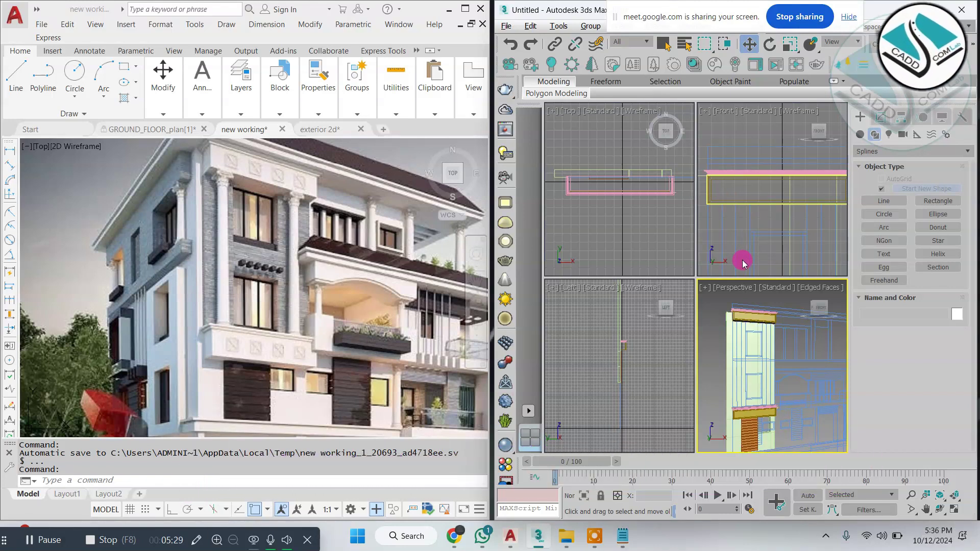
key(alt+w)
key(alt+w)
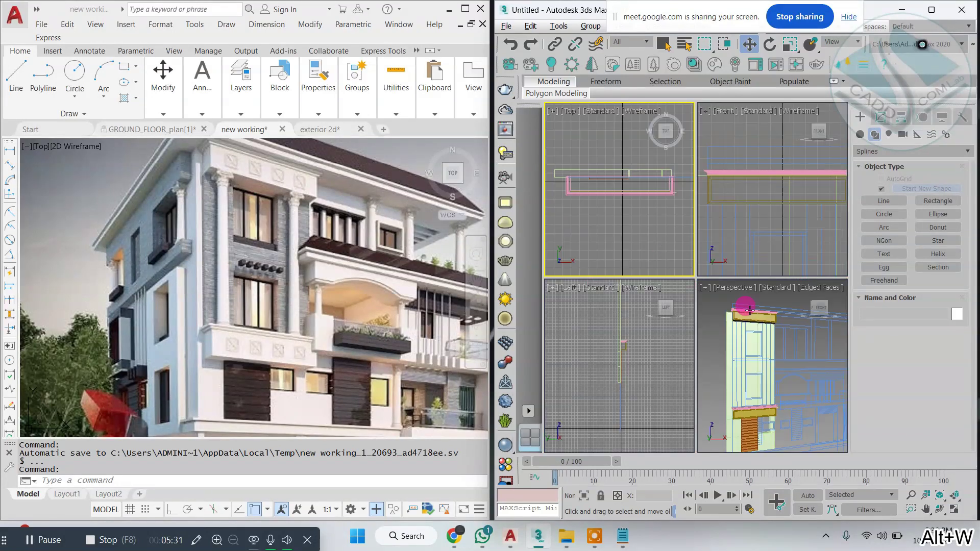
key(alt+w)
middle_drag(711, 287, 698, 170)
key(alt+w)
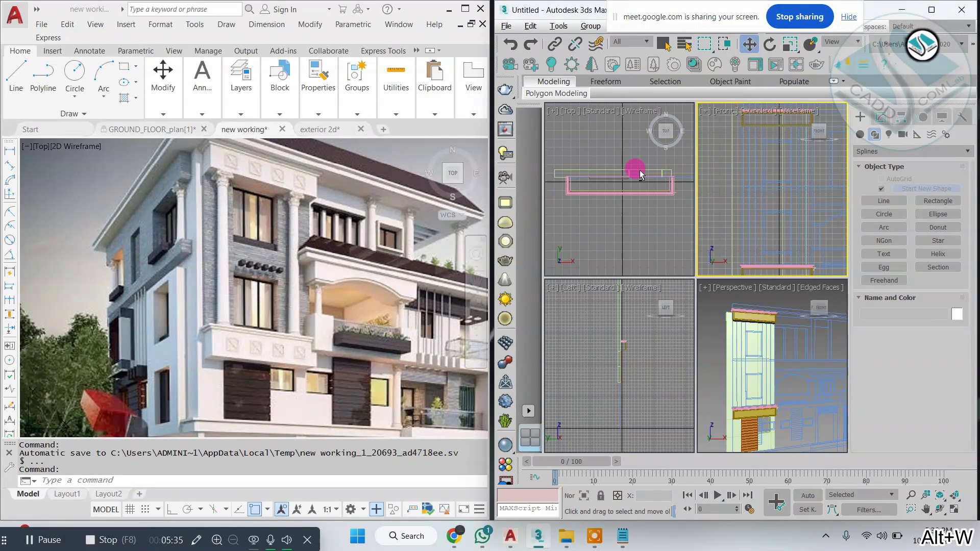
key(alt+w)
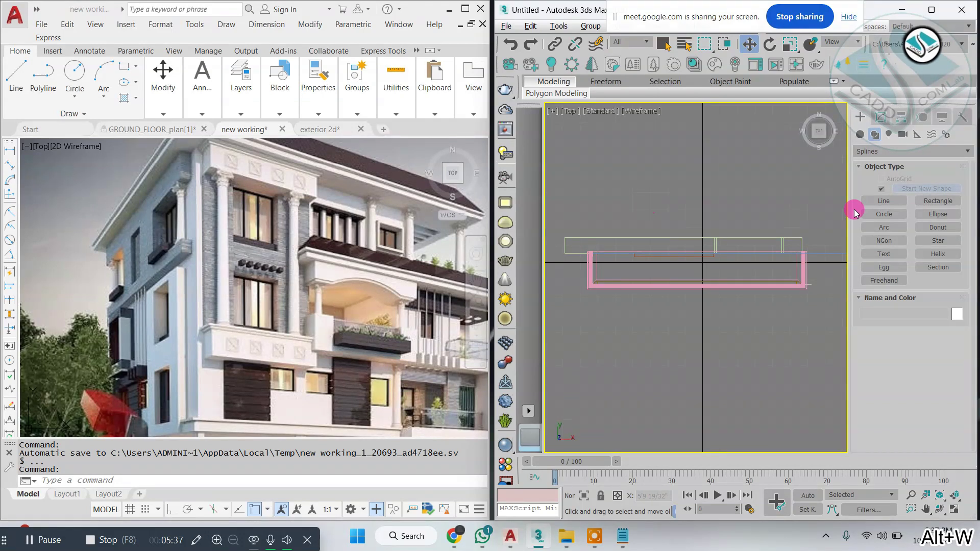
scroll(660, 266, up, 3)
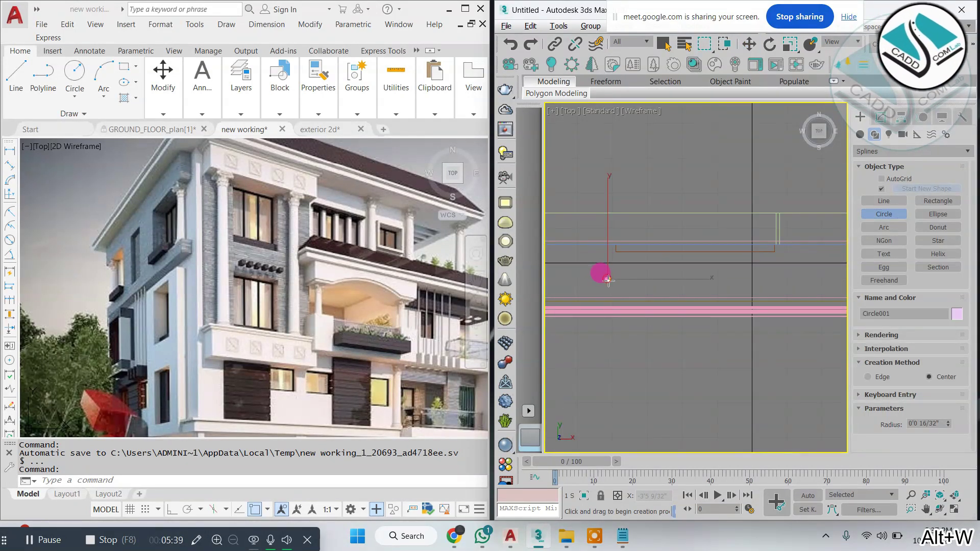
drag(611, 292, 611, 291)
right_click(612, 292)
Add an Extrude modifier with an amount of 1'6" to the circle.
click(880, 117)
click(901, 153)
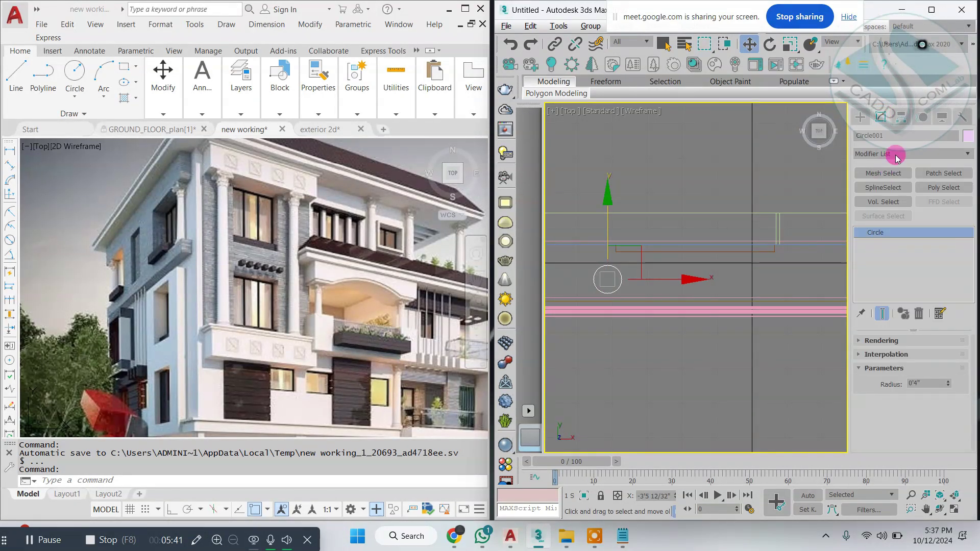
click(891, 166)
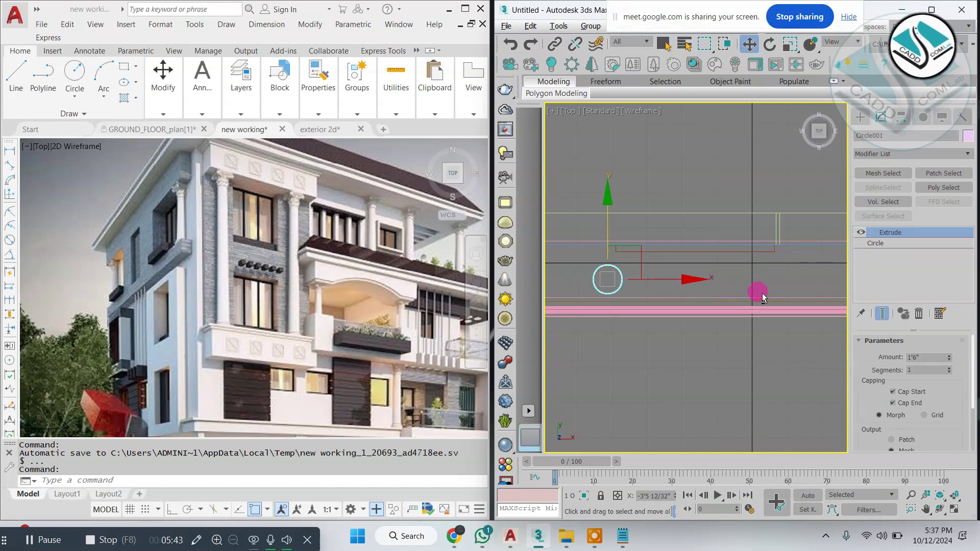
Raise the cylinder onto the lower ledge and align it in the front view with the left column lines.
key(alt+w)
key(alt+w)
scroll(676, 390, down, 10)
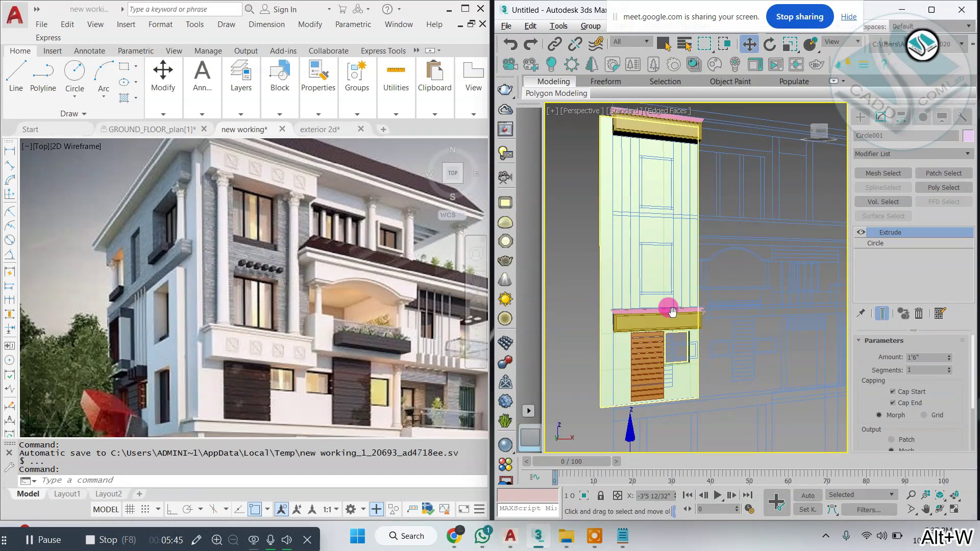
scroll(719, 330, up, 8)
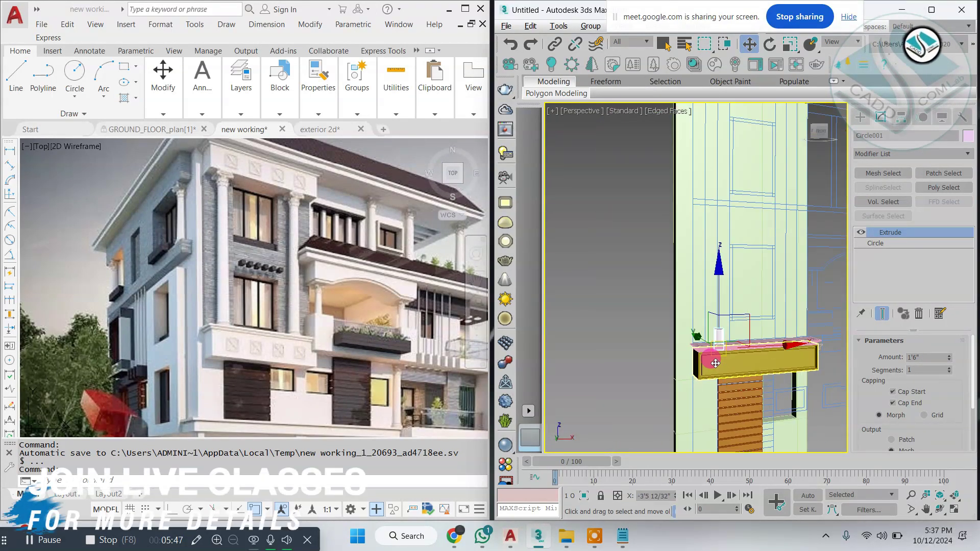
key(alt+w)
key(alt+w)
scroll(699, 345, up, 5)
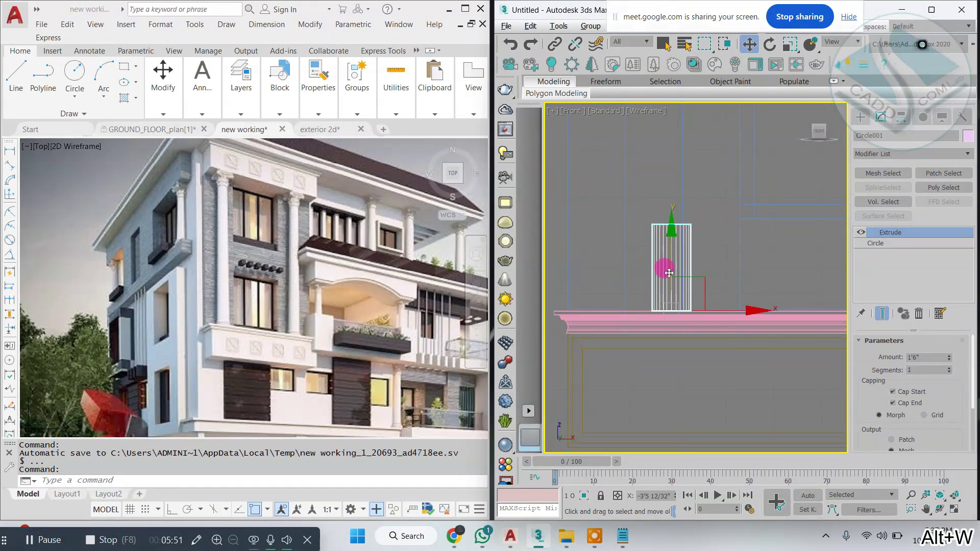
scroll(699, 274, up, 3)
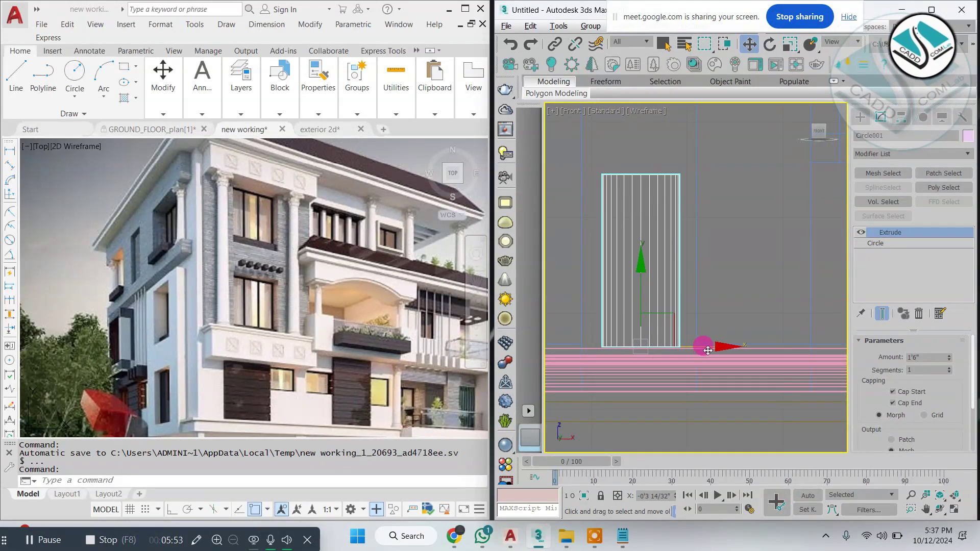
scroll(704, 347, down, 5)
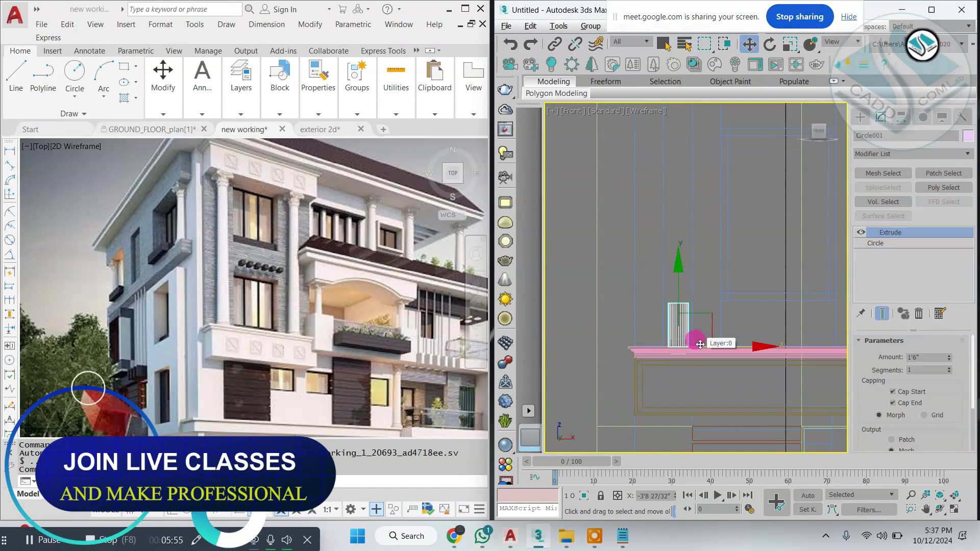
Set the base circle's radius to 0'5 30/32" and centre the cylinder between the left column lines of the elevation.
scroll(921, 388, down, 3)
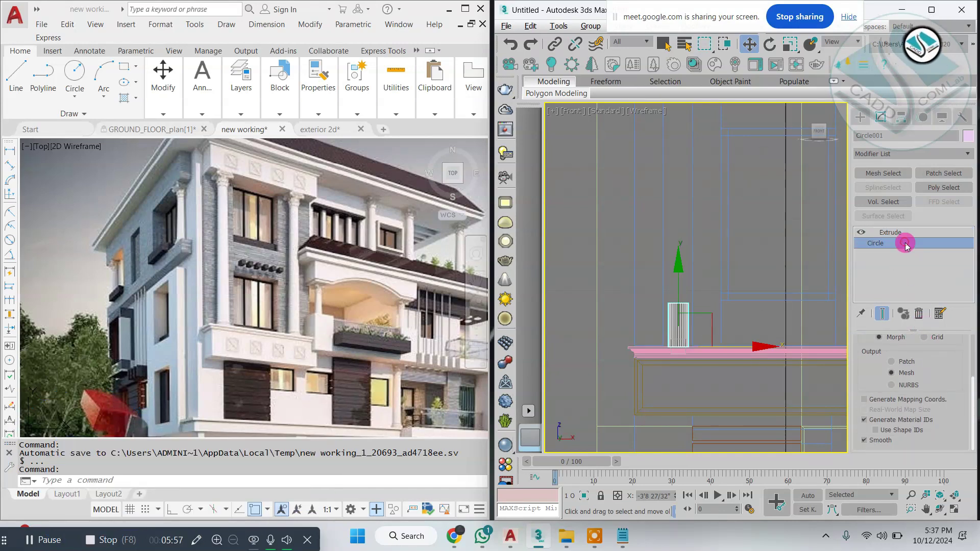
click(904, 244)
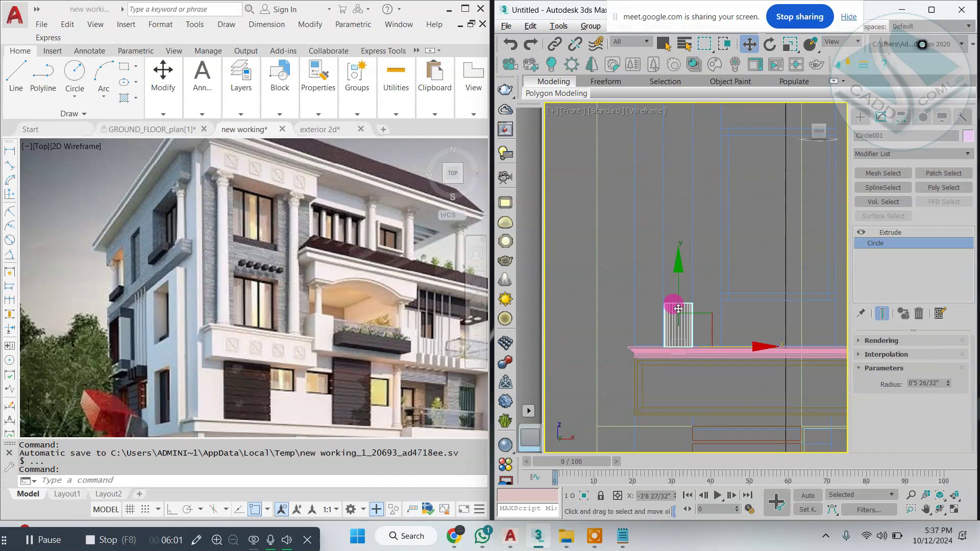
scroll(695, 314, up, 4)
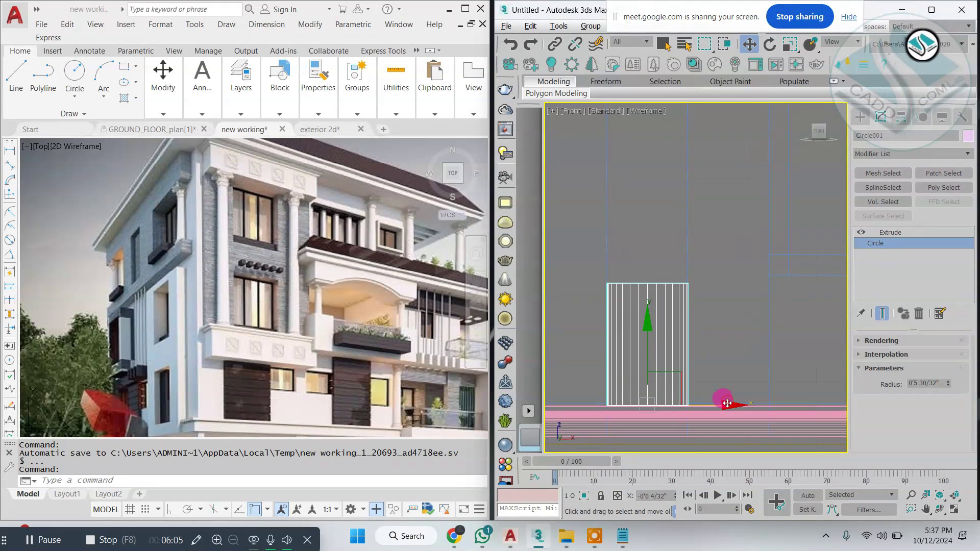
scroll(743, 365, down, 3)
Convert the cylinder to Editable Poly and raise its top vertices to the underside of the upper box.
right_click(681, 188)
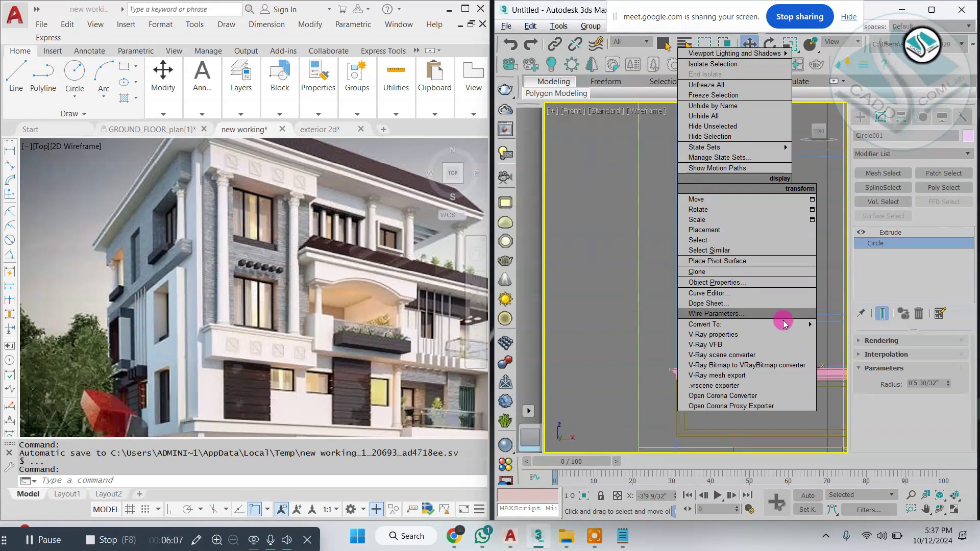
mouse_move(714, 324)
click(842, 334)
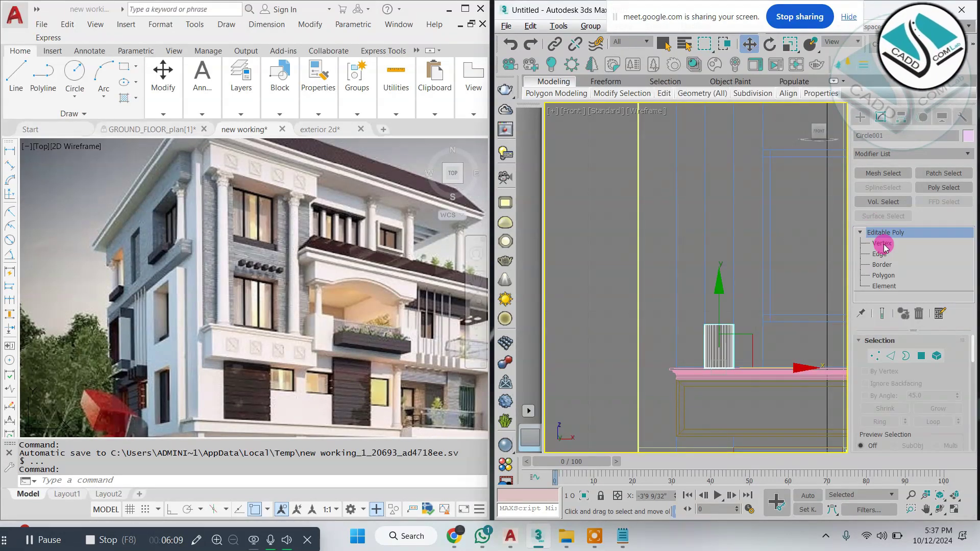
click(882, 243)
scroll(755, 342, up, 1)
scroll(669, 334, down, 3)
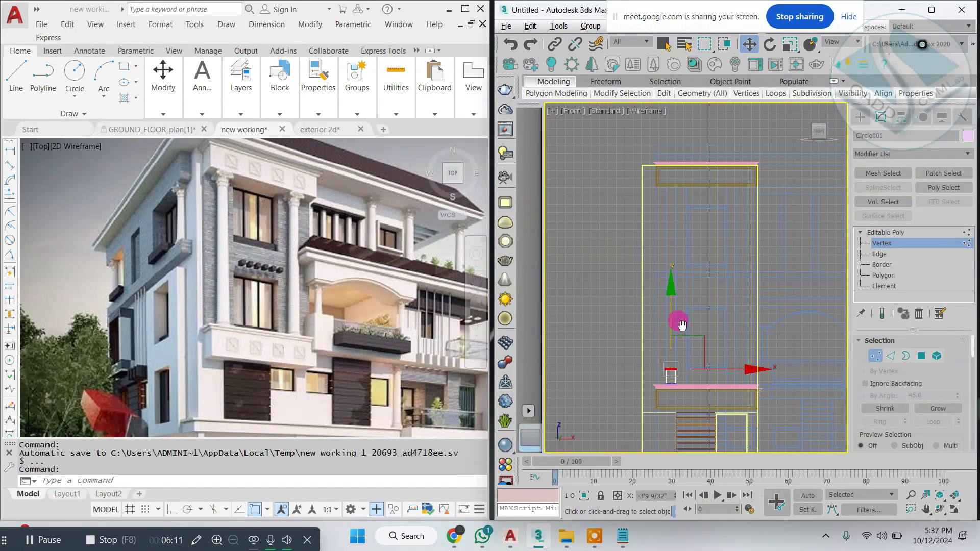
scroll(674, 194, up, 8)
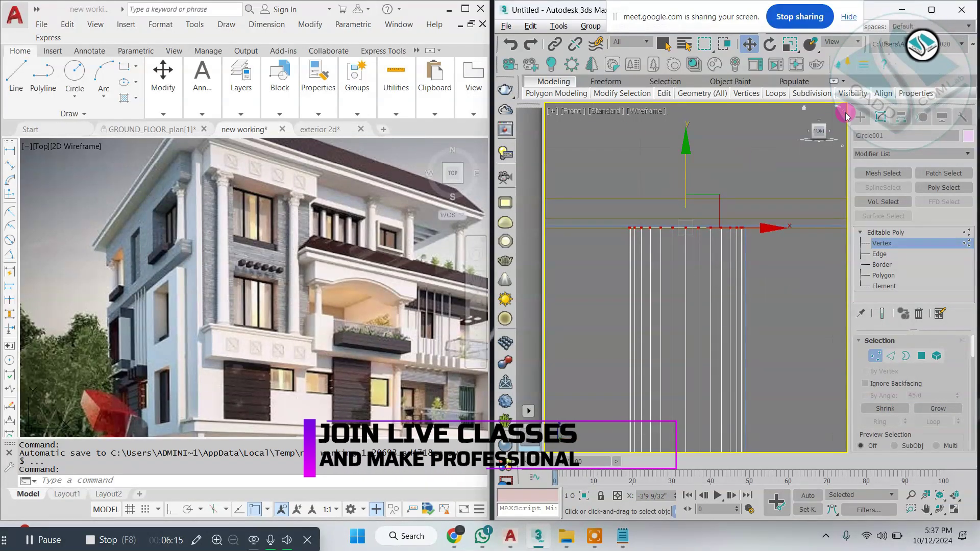
scroll(669, 220, down, 8)
Clone the column to the right column lines of the elevation, bring up the perspective view and deselect the copy.
scroll(666, 366, up, 6)
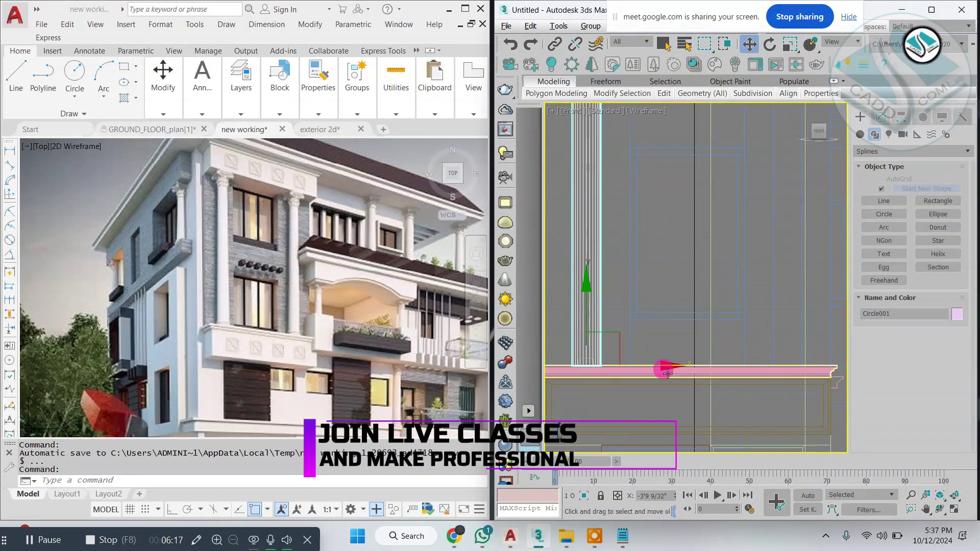
shift+drag(790, 367, 796, 367)
click(733, 322)
scroll(769, 350, up, 5)
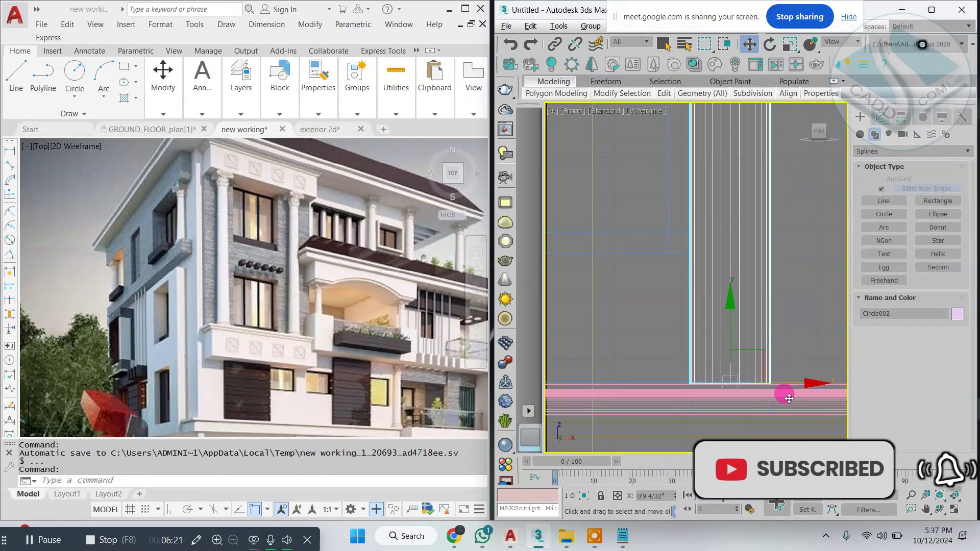
key(alt+w)
scroll(735, 358, down, 6)
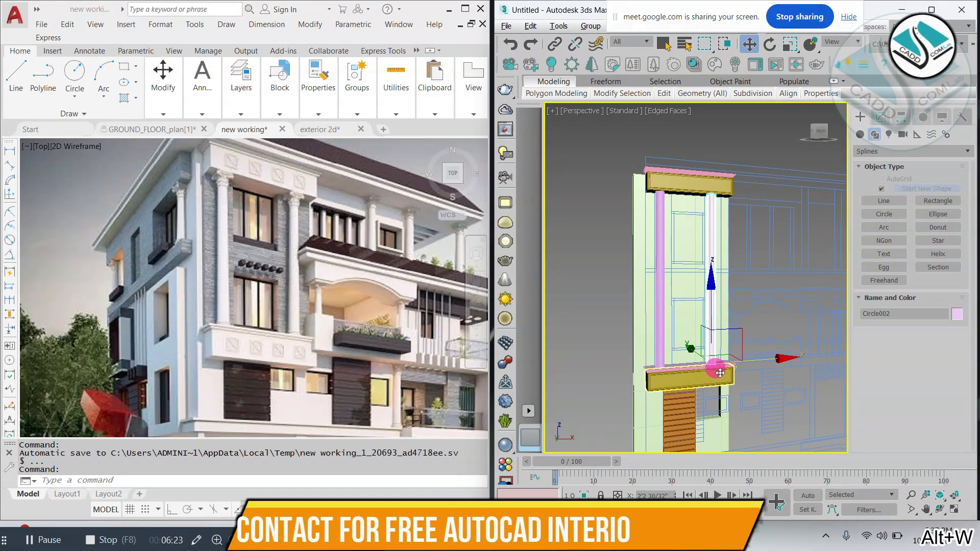
click(760, 122)
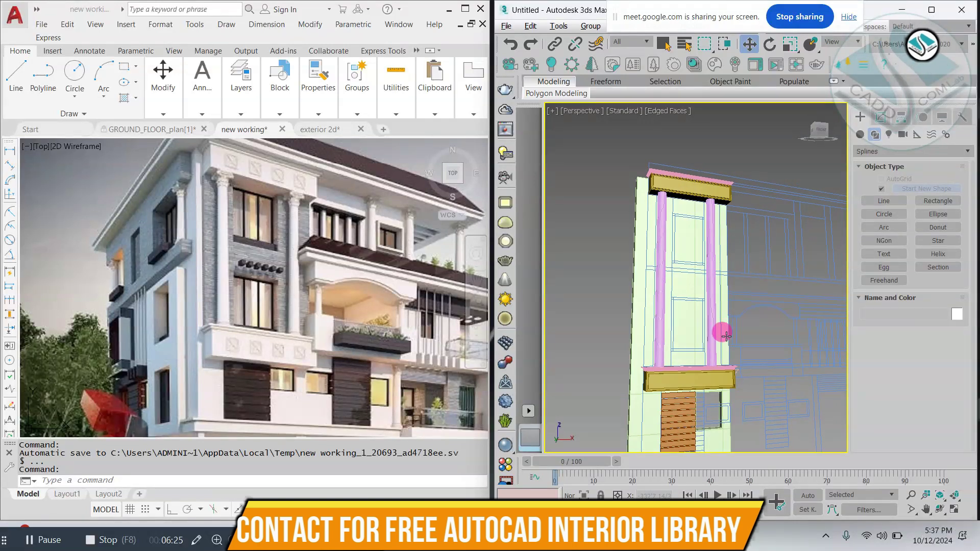
Convert the bay wall to Editable Poly and enter its Edge sub-object level.
scroll(734, 322, up, 3)
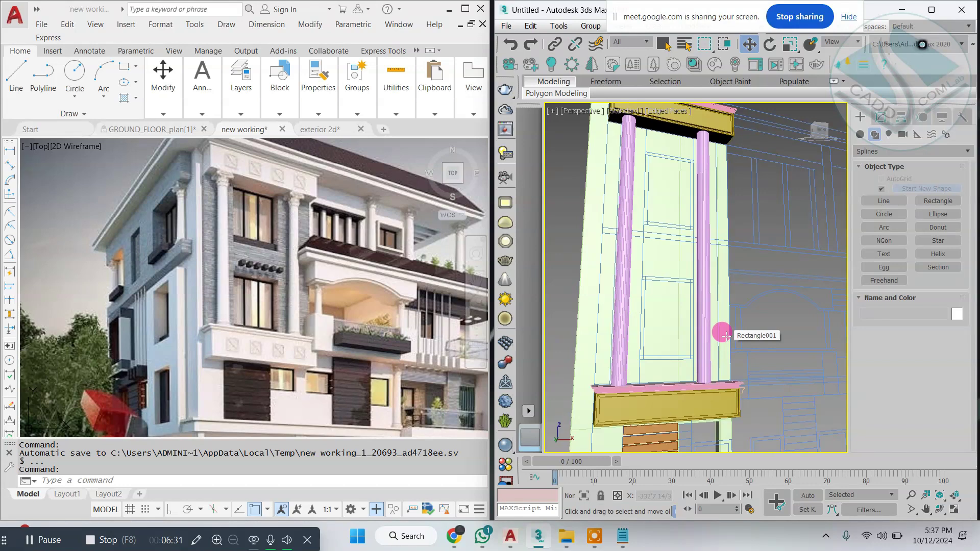
alt+middle_drag(697, 334, 673, 375)
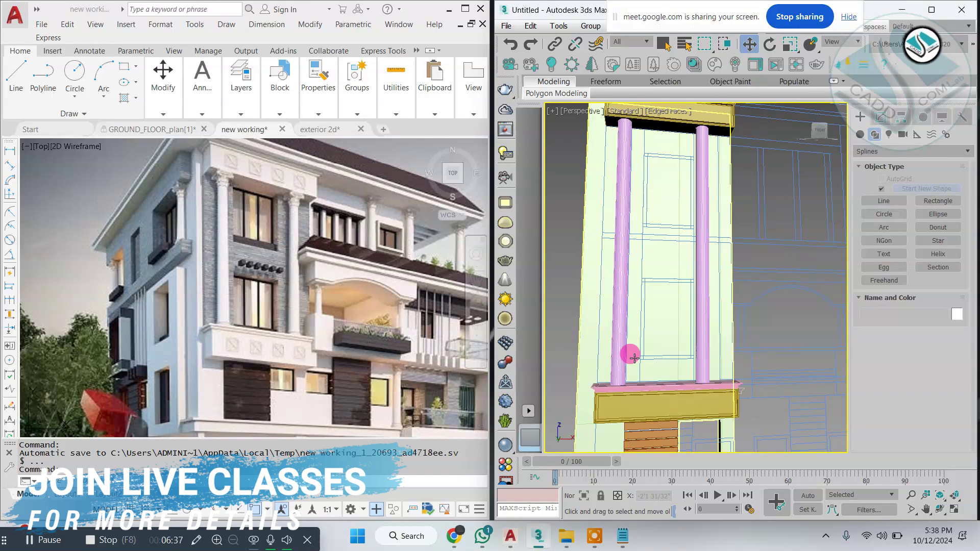
scroll(660, 337, up, 2)
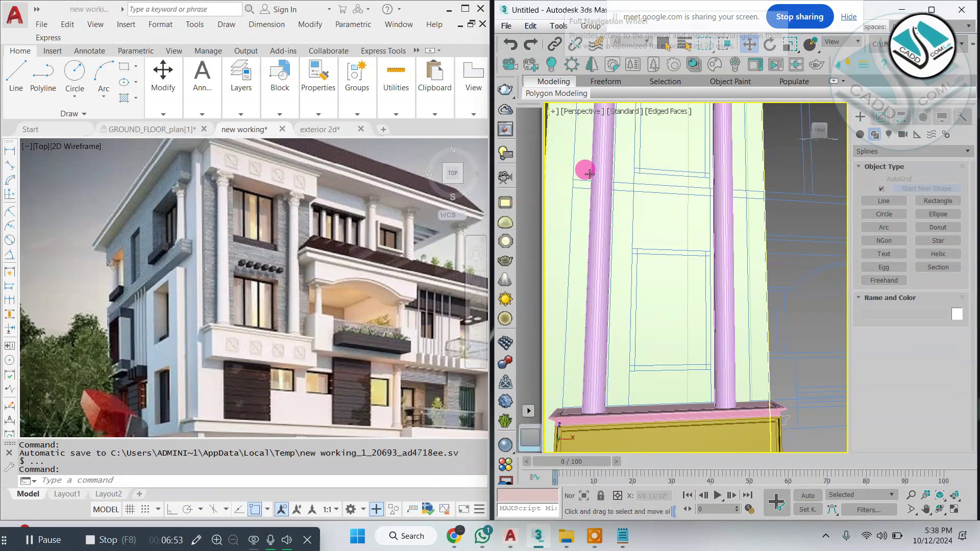
click(689, 254)
key(alt+w)
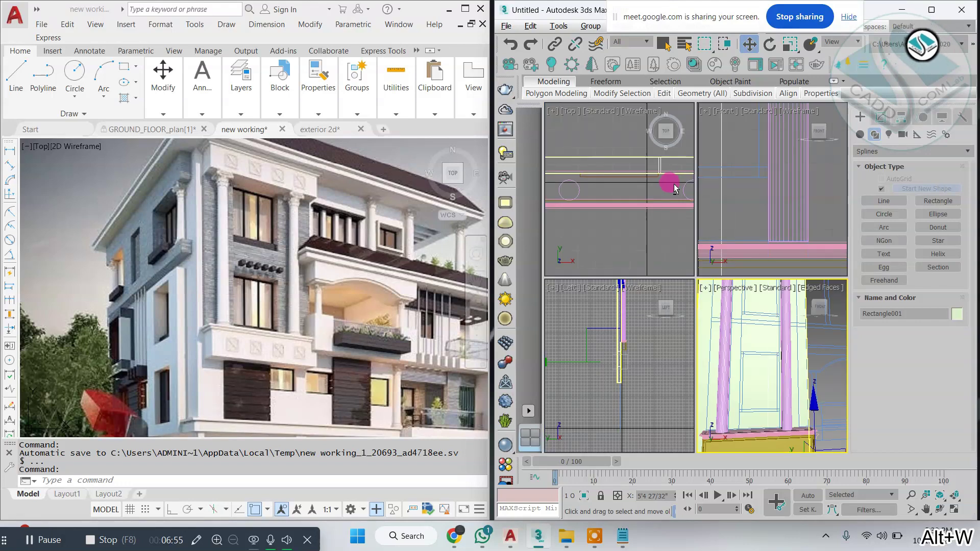
key(alt+w)
scroll(718, 211, up, 6)
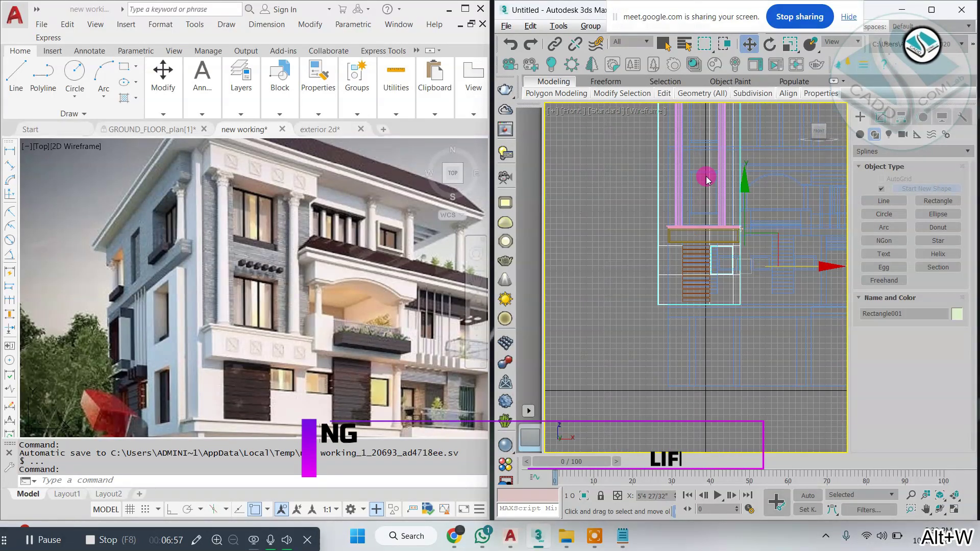
right_click(653, 186)
mouse_move(727, 327)
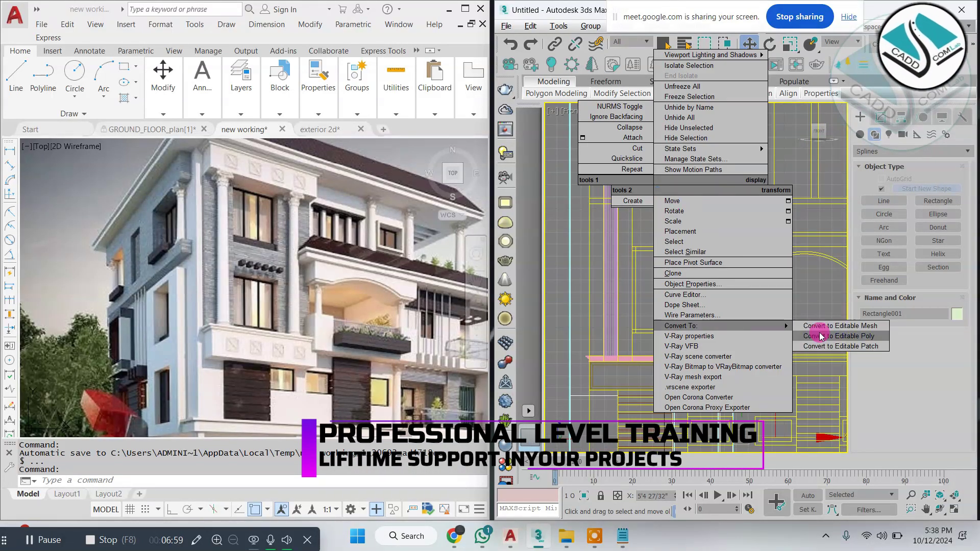
click(838, 336)
click(859, 232)
click(880, 244)
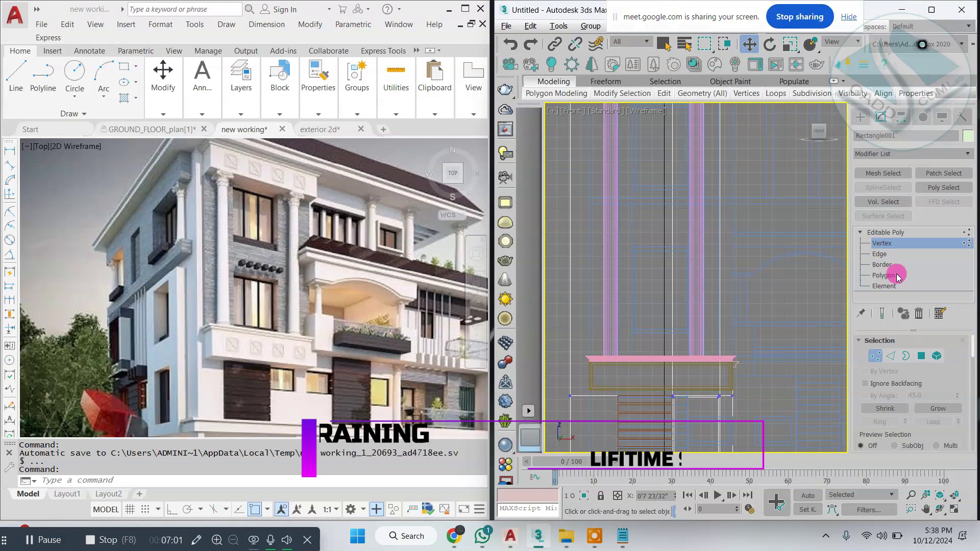
click(879, 253)
Turn on the Slice Plane for the wall and rotate the plane in the left view so that it lies horizontally.
scroll(940, 401, down, 3)
scroll(913, 427, down, 10)
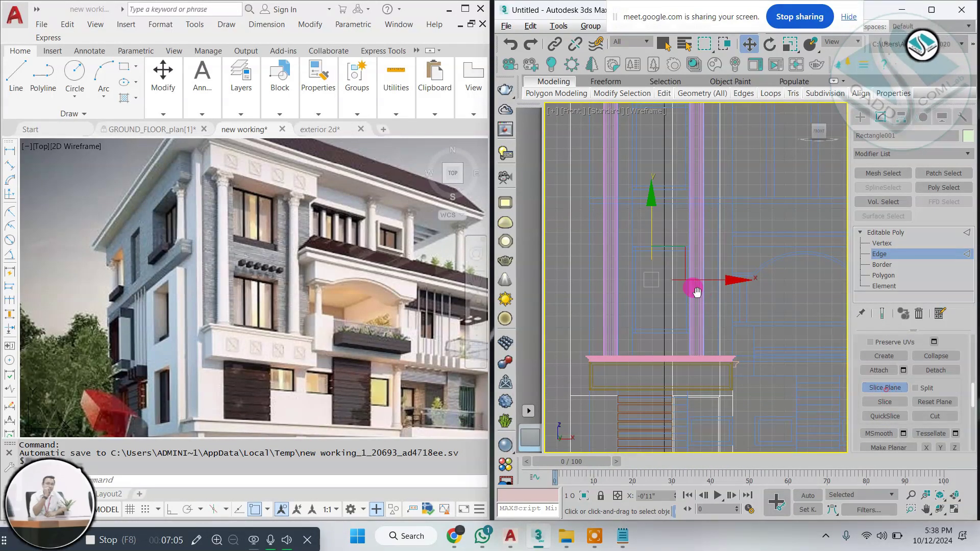
middle_drag(697, 293, 688, 322)
key(alt+w)
click(596, 362)
key(alt+w)
scroll(627, 347, down, 2)
scroll(687, 245, up, 3)
key(e)
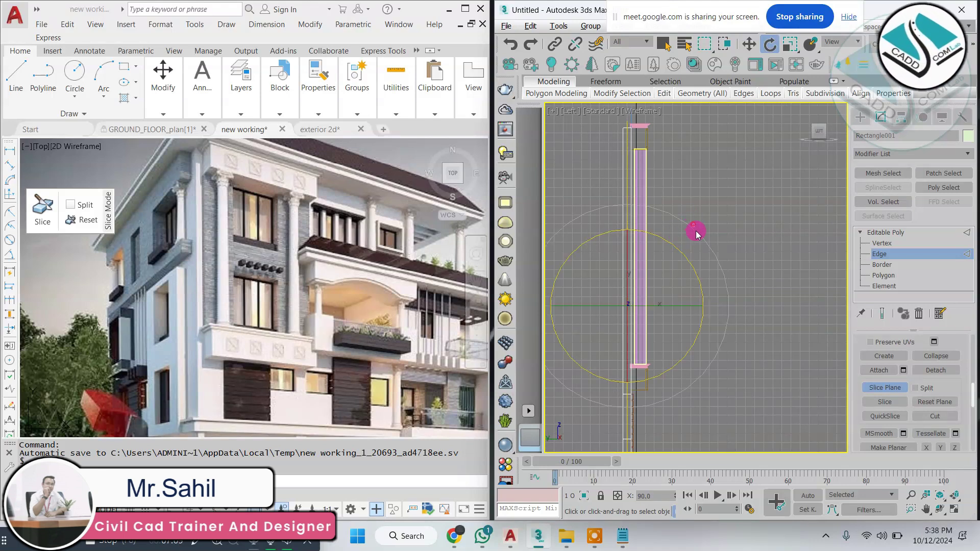
drag(712, 254, 721, 277)
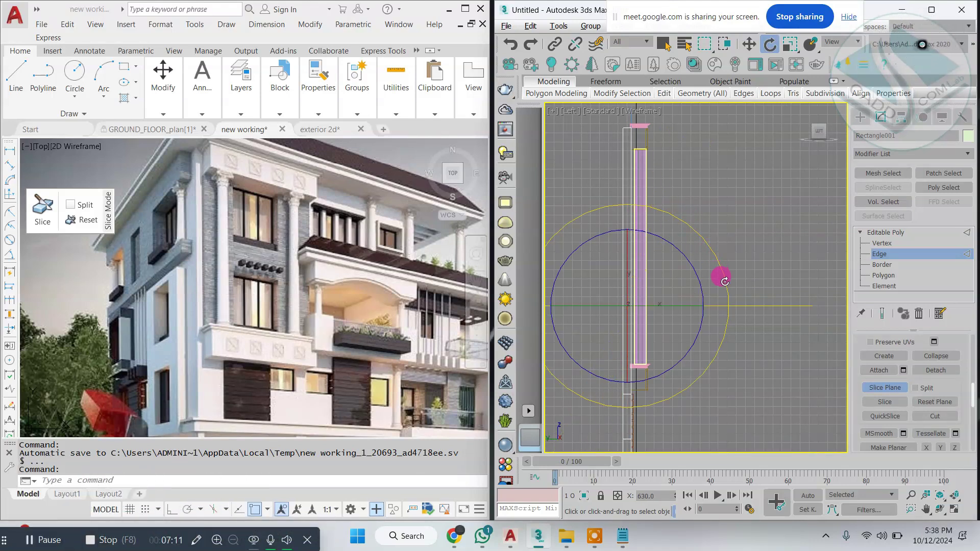
In the front view, snap the slice plane to the top of the lower window outline and slice the wall there.
key(alt+w)
click(742, 233)
key(alt+w)
key(w)
scroll(651, 305, up, 4)
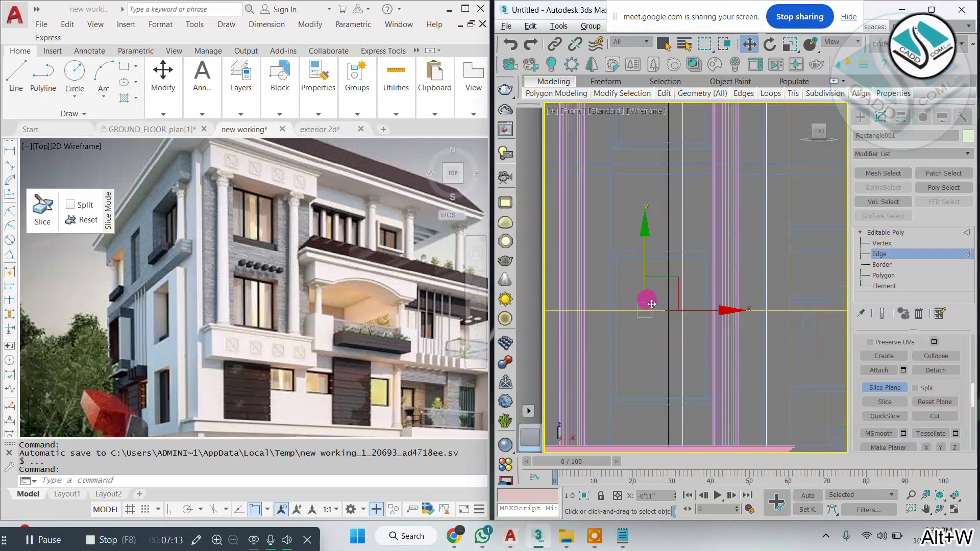
drag(610, 252, 611, 251)
click(885, 402)
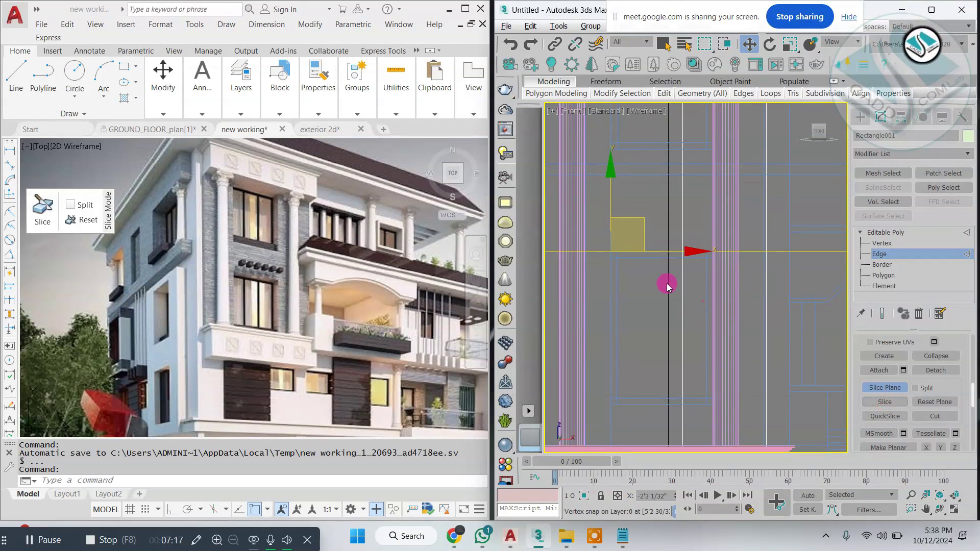
Slice the wall horizontally at the bottom of the lower window outline and at the top and bottom of the upper one.
drag(624, 405, 836, 406)
scroll(677, 327, down, 5)
scroll(667, 286, up, 3)
middle_drag(667, 281, 654, 326)
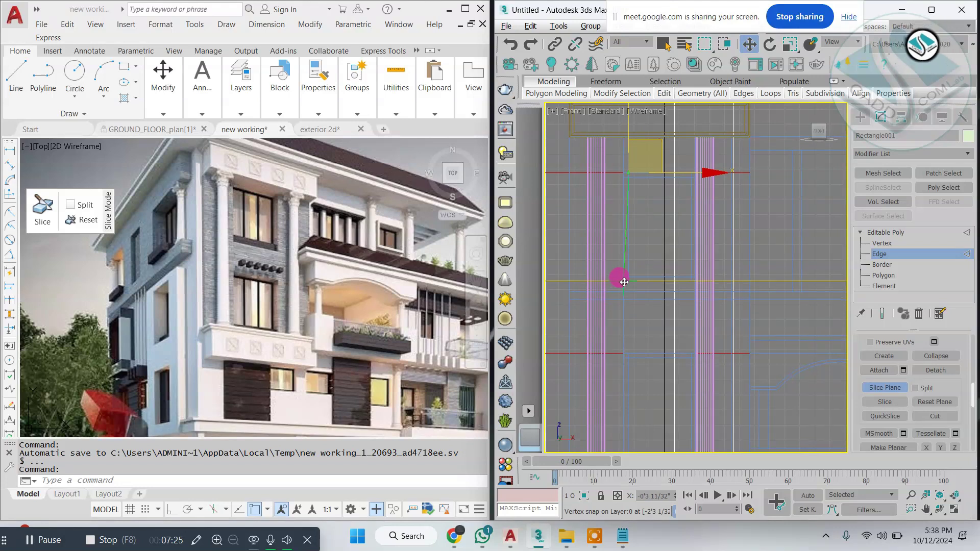
drag(623, 282, 636, 288)
click(885, 402)
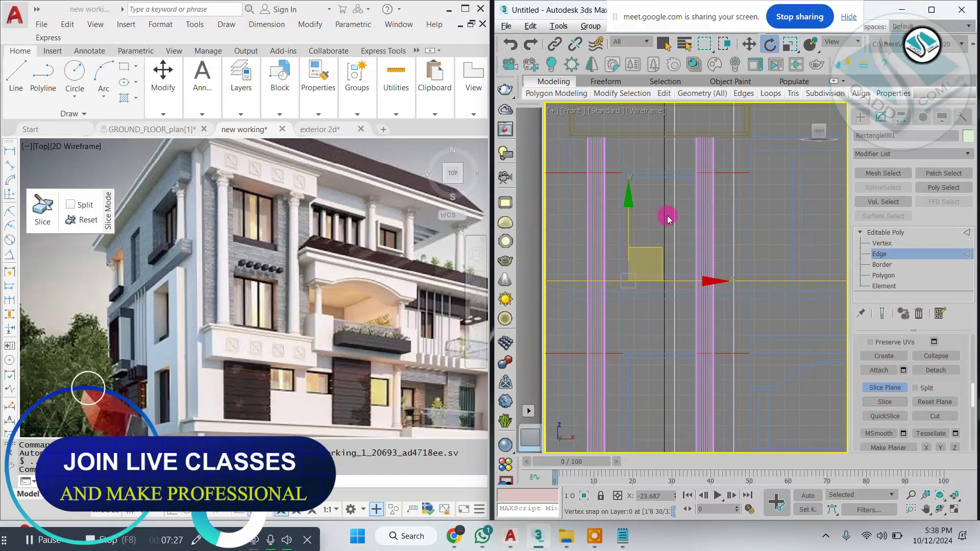
Turn the slice plane upright, snap it to the left edge of the window outlines and slice the wall there.
key(w)
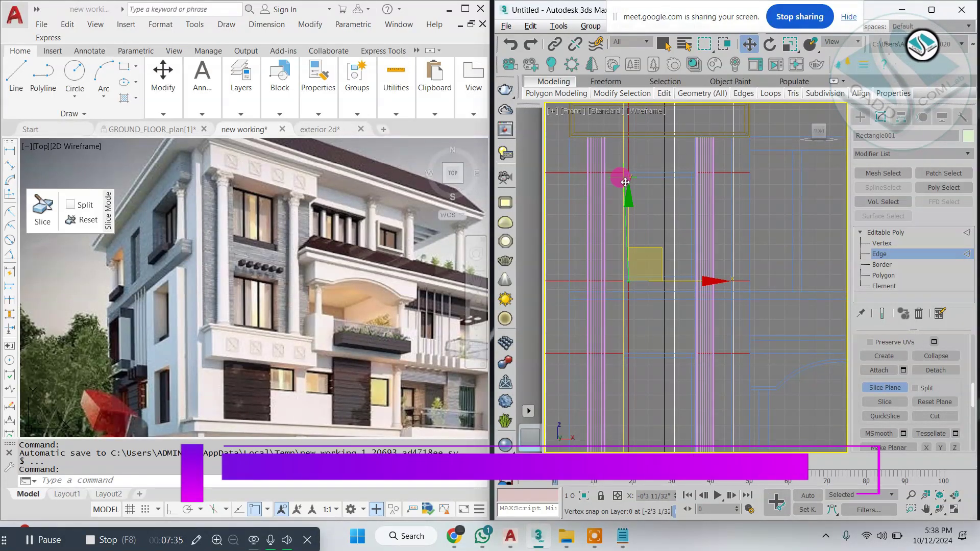
scroll(627, 172, up, 4)
drag(625, 172, 685, 168)
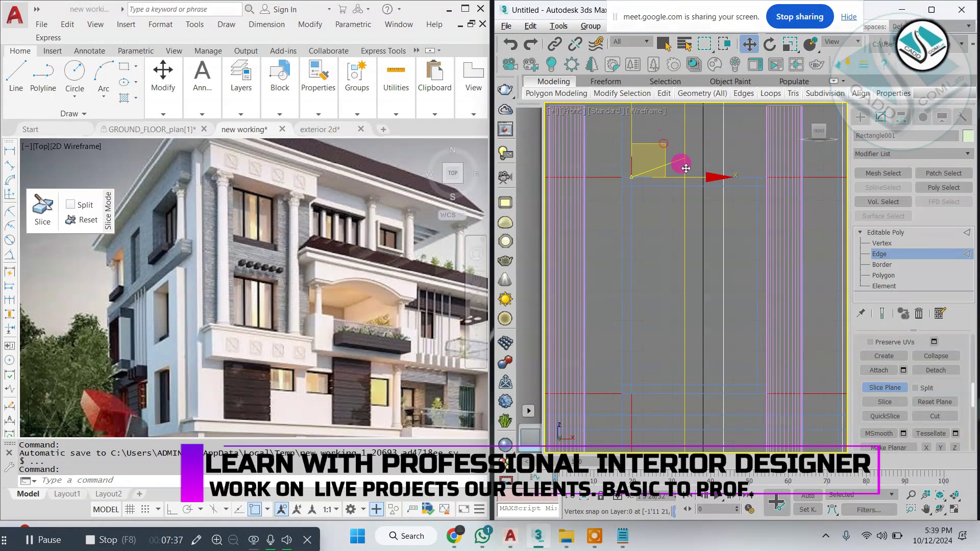
click(882, 407)
Slice the wall vertically at the right edge of the window outlines and turn off the Slice Plane.
scroll(654, 284, down, 2)
drag(658, 187, 732, 214)
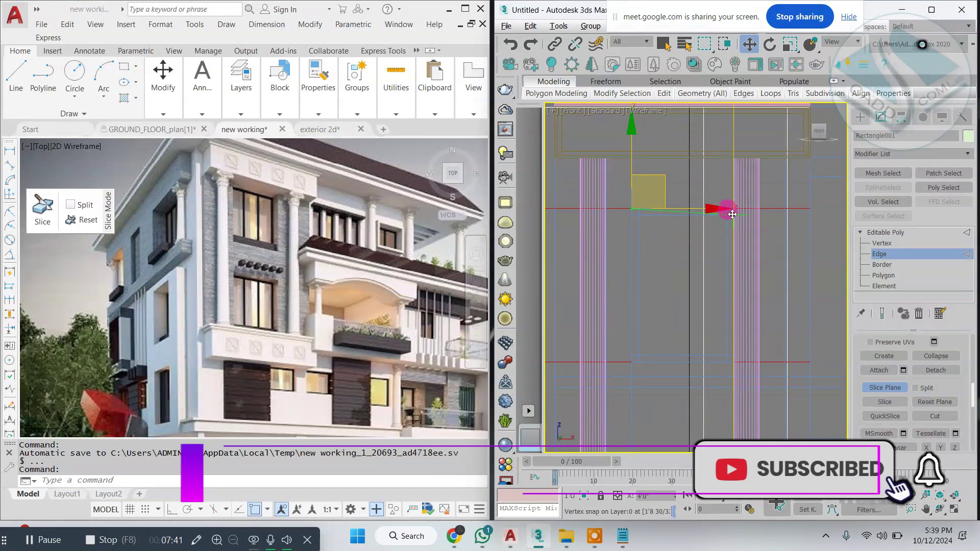
click(884, 402)
click(885, 387)
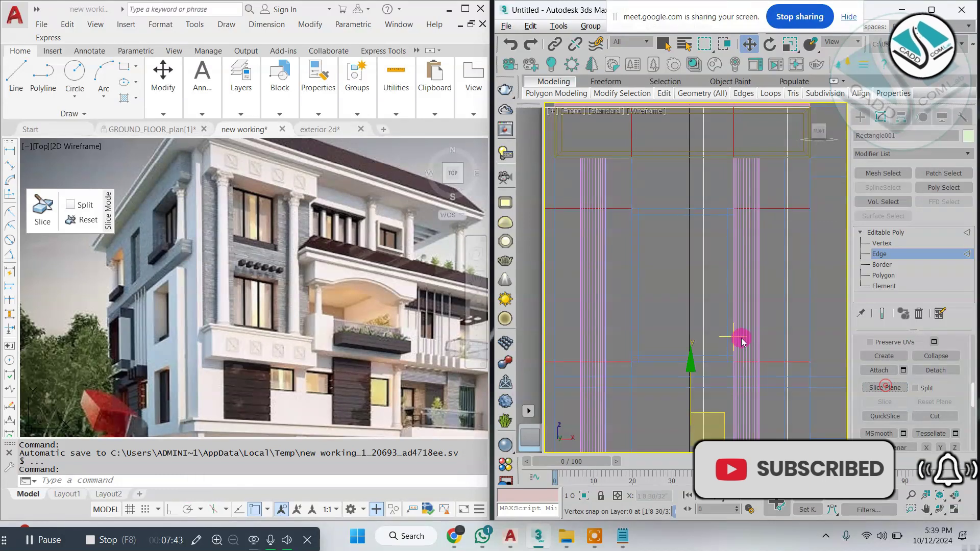
In the perspective view, select the wall polygons inside both window outlines on the front and back faces.
key(alt+w)
click(694, 326)
key(alt+w)
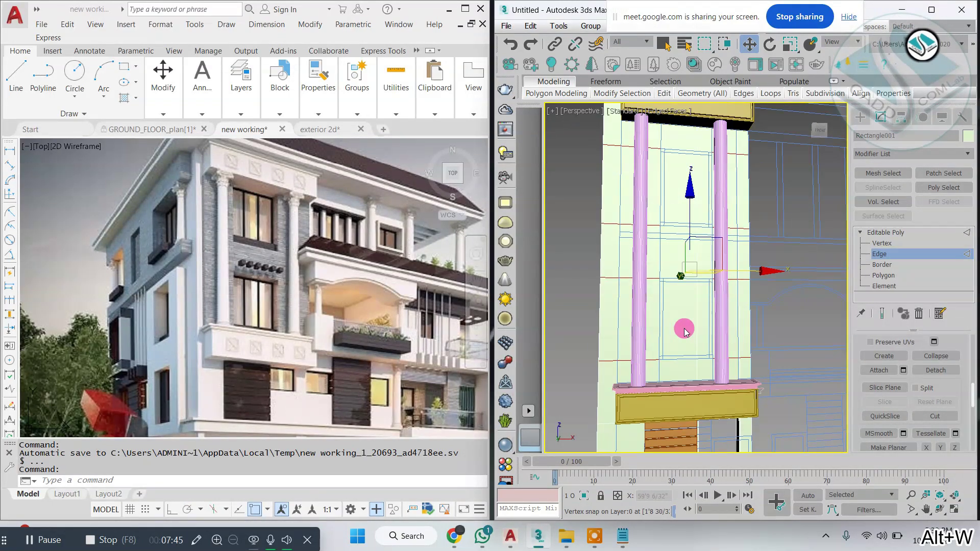
click(693, 186)
ctrl+click(686, 319)
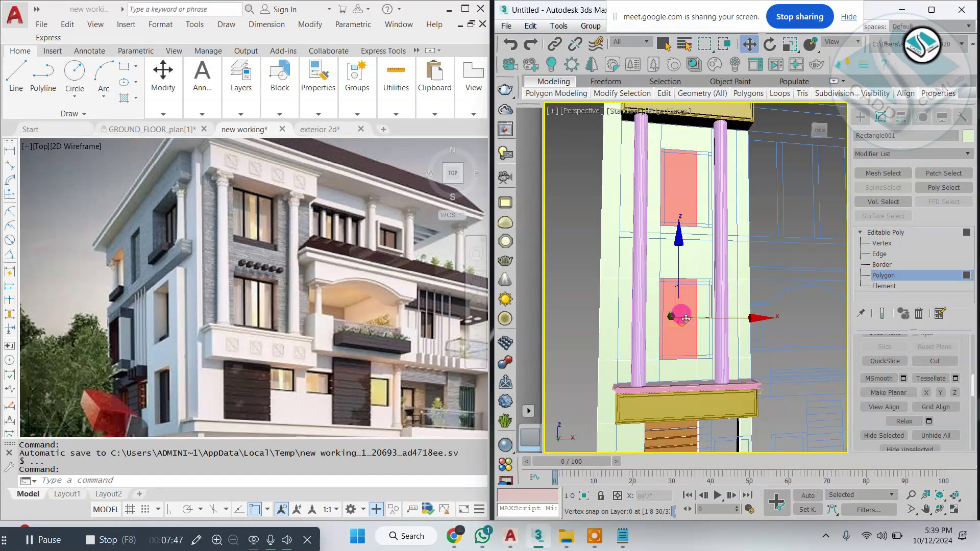
alt+middle_drag(702, 324, 693, 199)
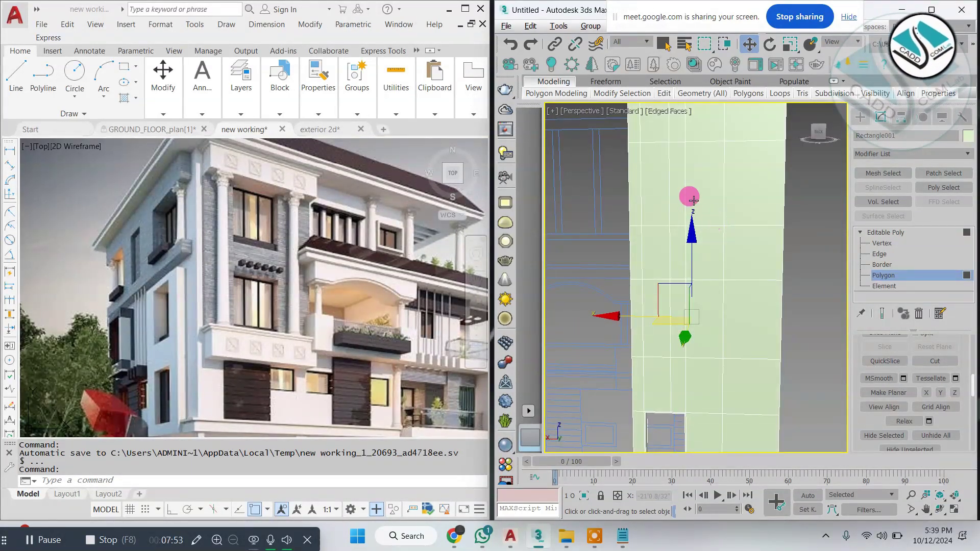
mouse_move(666, 324)
alt+middle_down()
mouse_move(652, 332)
mouse_move(713, 333)
mouse_move(628, 328)
mouse_move(658, 327)
alt+middle_up()
click(898, 361)
scroll(898, 363, up, 10)
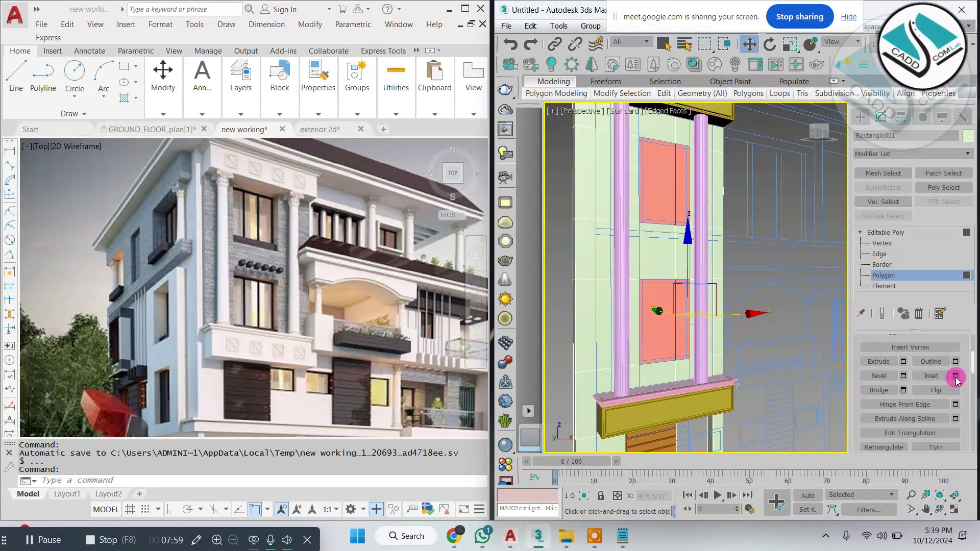
Try to inset the selected window polygons by 0'1" and bridge them through the wall, undoing the bridge.
click(956, 377)
scroll(623, 247, up, 5)
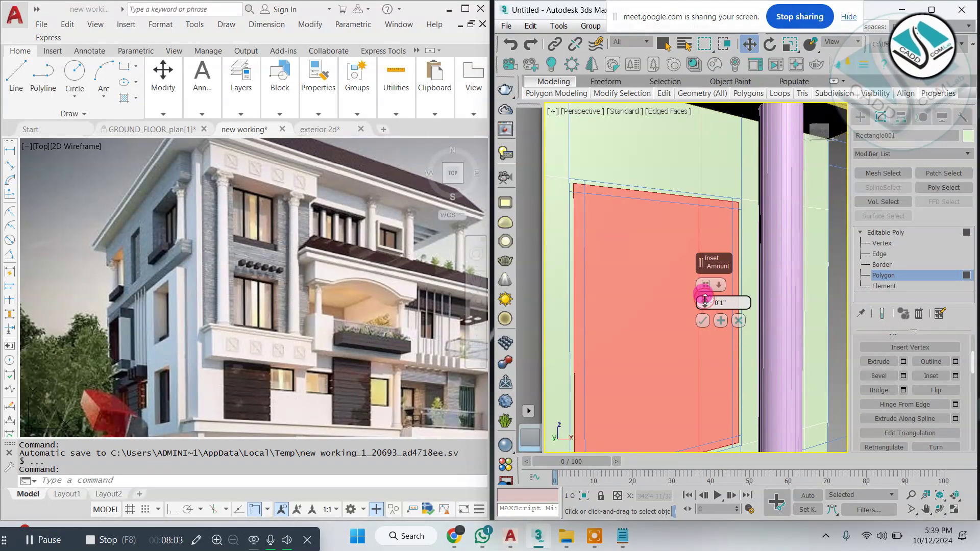
drag(704, 299, 705, 295)
click(704, 320)
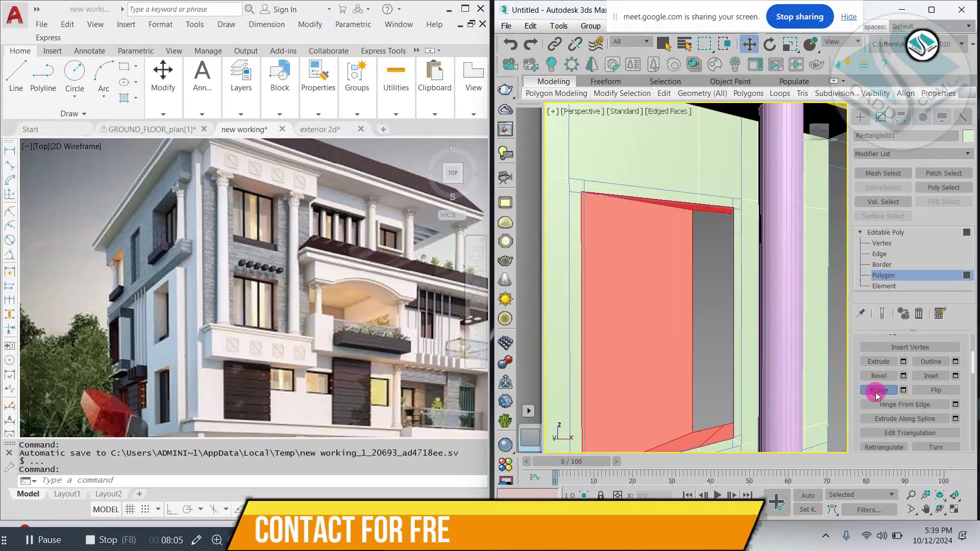
scroll(703, 295, down, 5)
scroll(704, 295, up, 4)
alt+middle_drag(704, 296, 824, 296)
key(ctrl+z)
key(ctrl+z)
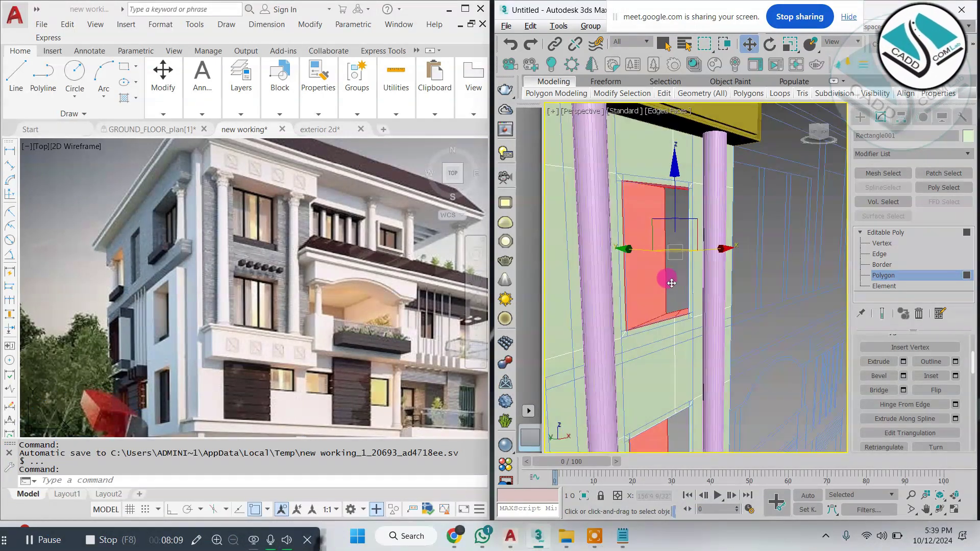
Try selecting the upper window's polygons individually from the front and inspect the wall's back face.
click(686, 267)
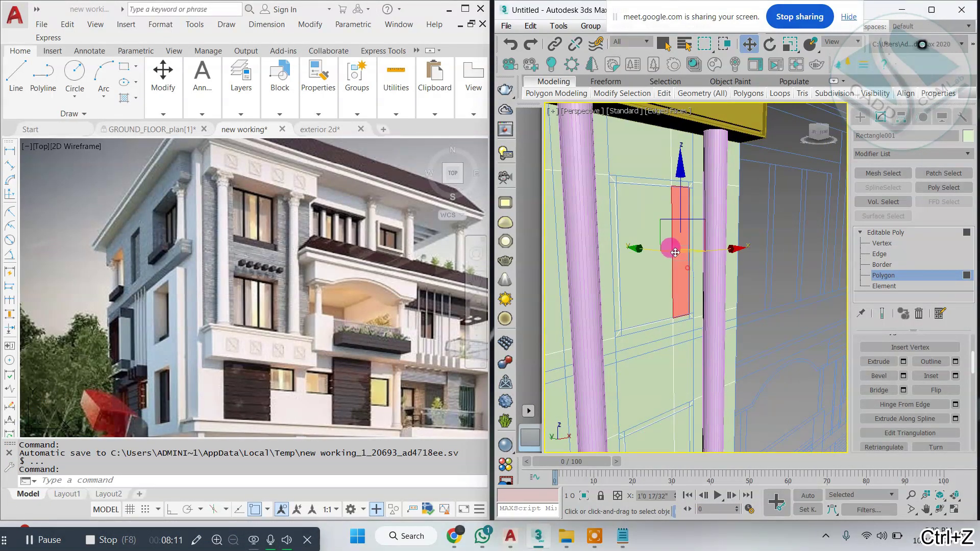
ctrl+click(659, 246)
alt+middle_drag(658, 247, 708, 256)
key(ctrl+z)
key(ctrl+z)
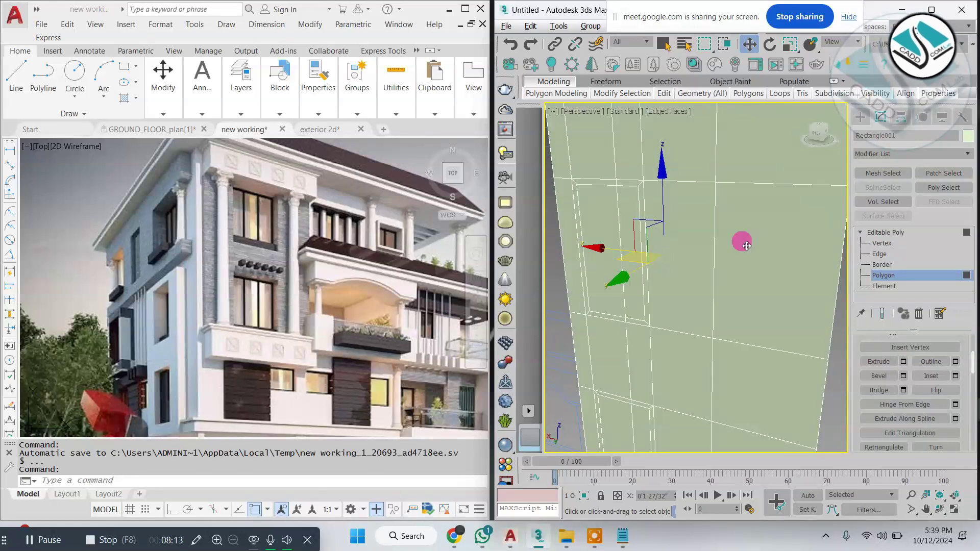
alt+middle_drag(632, 244, 733, 248)
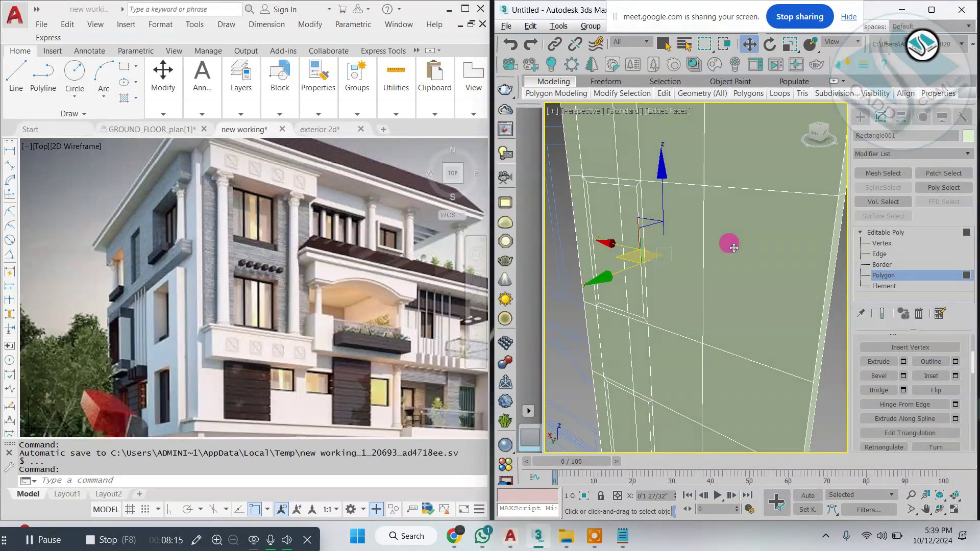
Switch the perspective viewport to Wireframe Override to see through the wall at the windows.
click(658, 112)
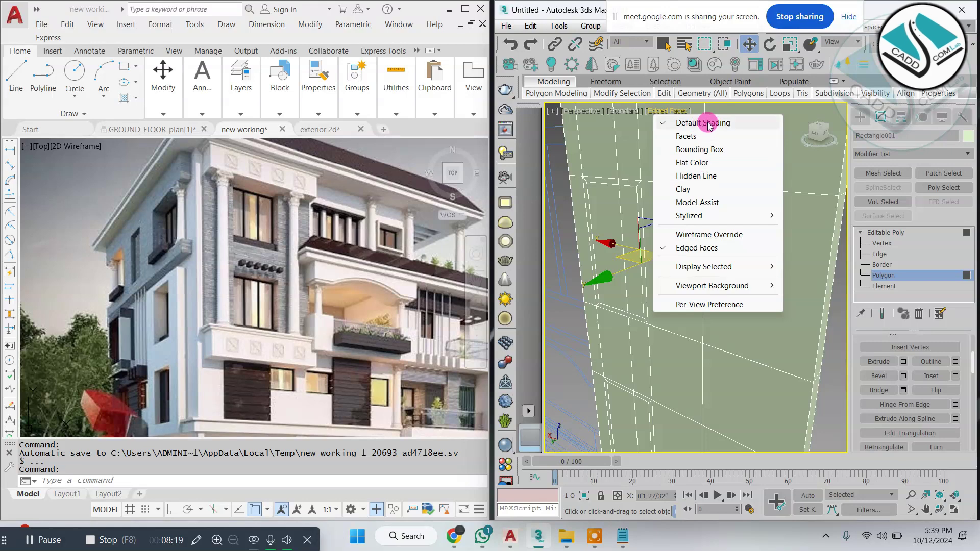
click(632, 111)
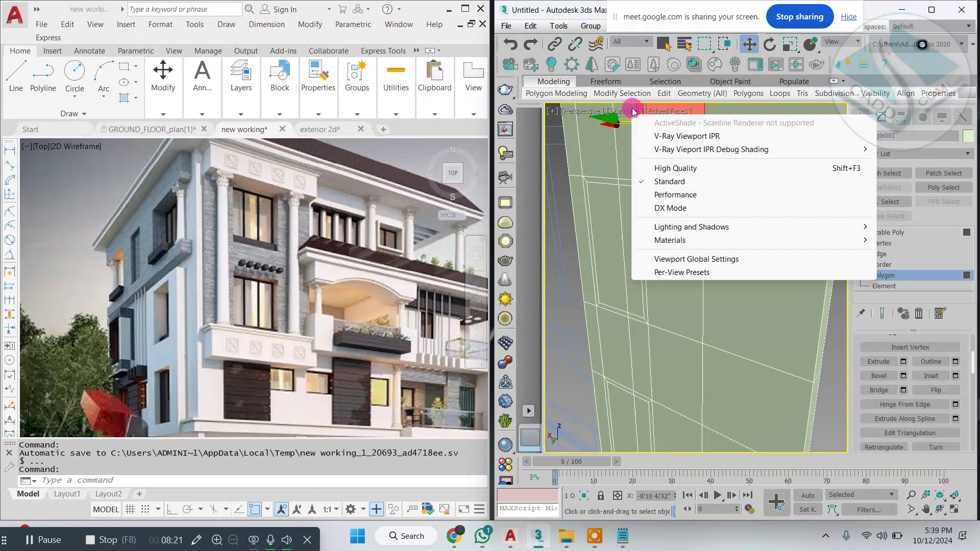
click(669, 112)
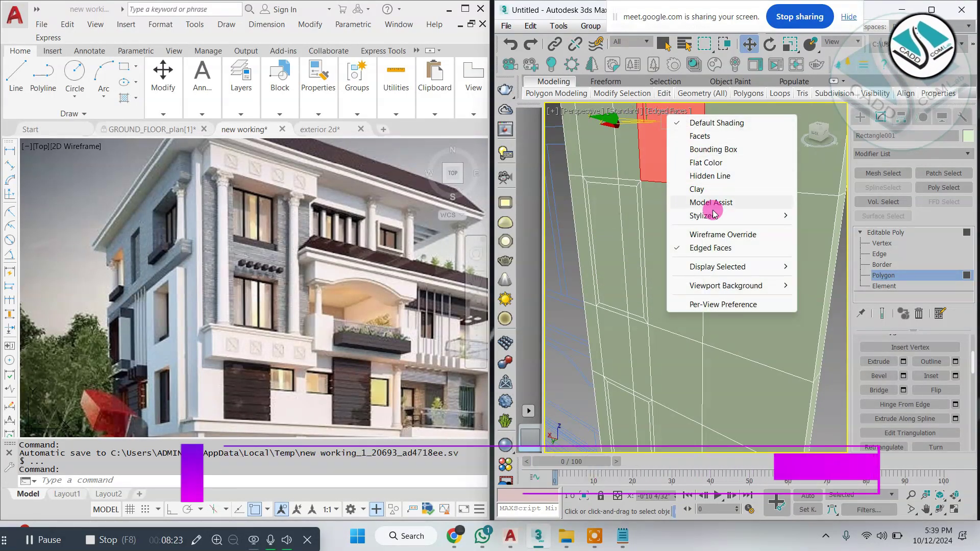
click(707, 234)
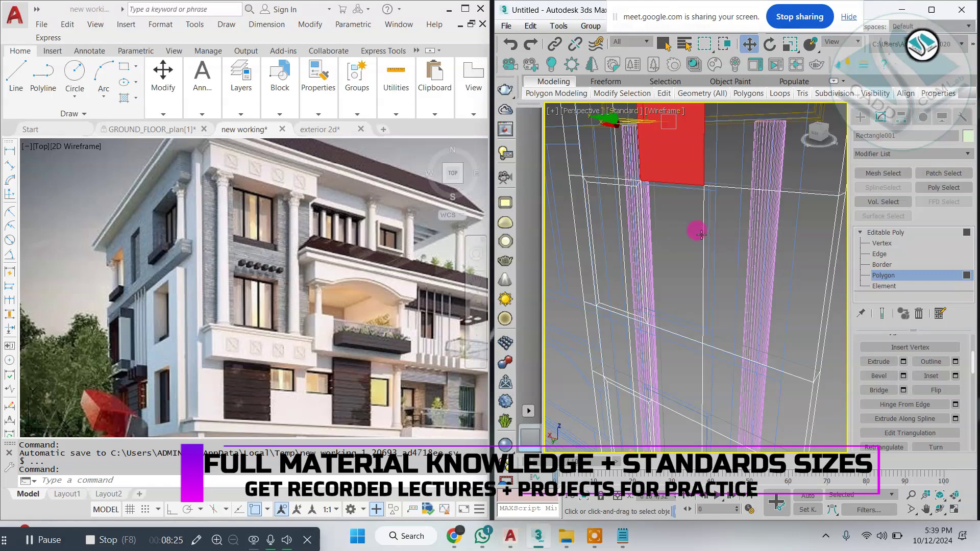
middle_drag(692, 247, 687, 258)
scroll(686, 259, down, 3)
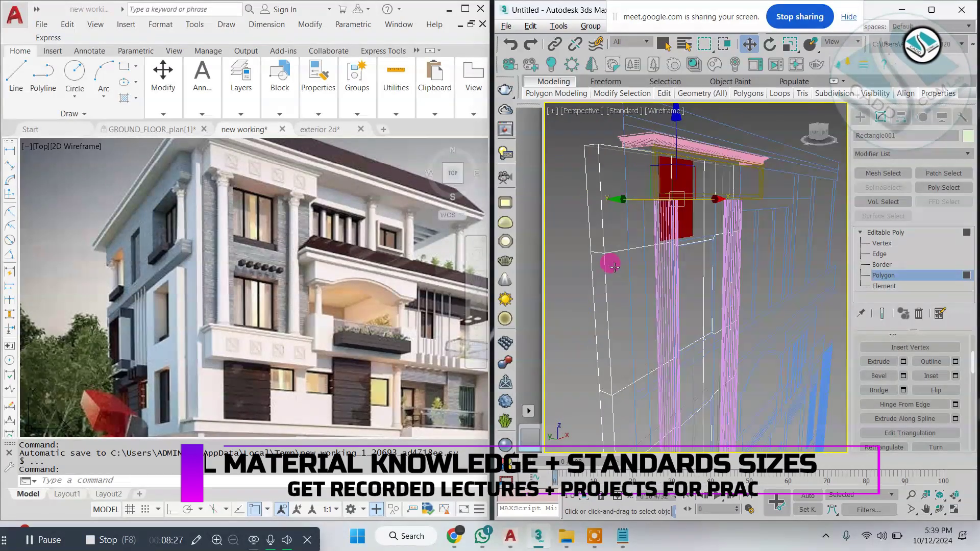
scroll(663, 270, up, 5)
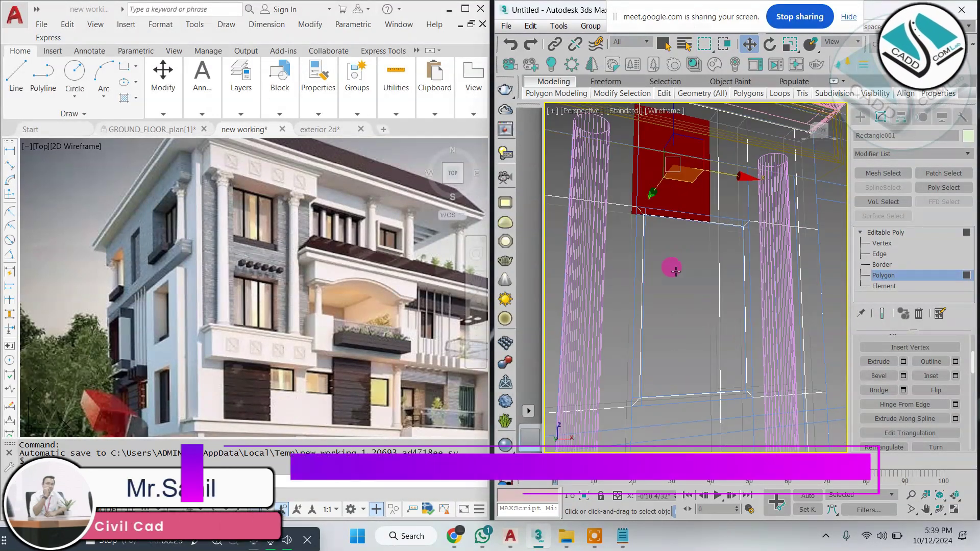
Check the upper window's front and back polygons, and undo the trial selections and the window inset.
click(684, 275)
alt+middle_drag(727, 266, 687, 260)
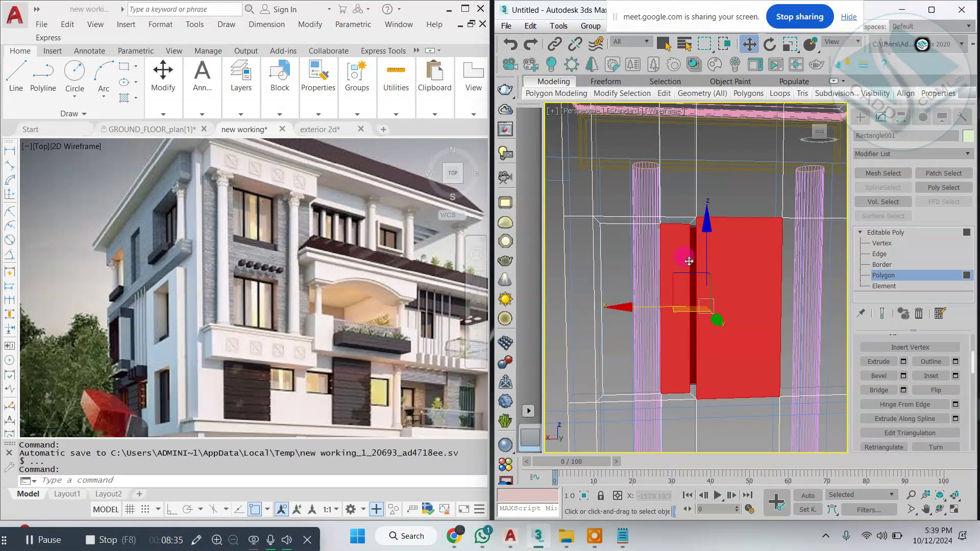
key(ctrl+z)
key(ctrl+z)
key(ctrl+z)
key(ctrl+z)
key(ctrl+z)
key(ctrl+z)
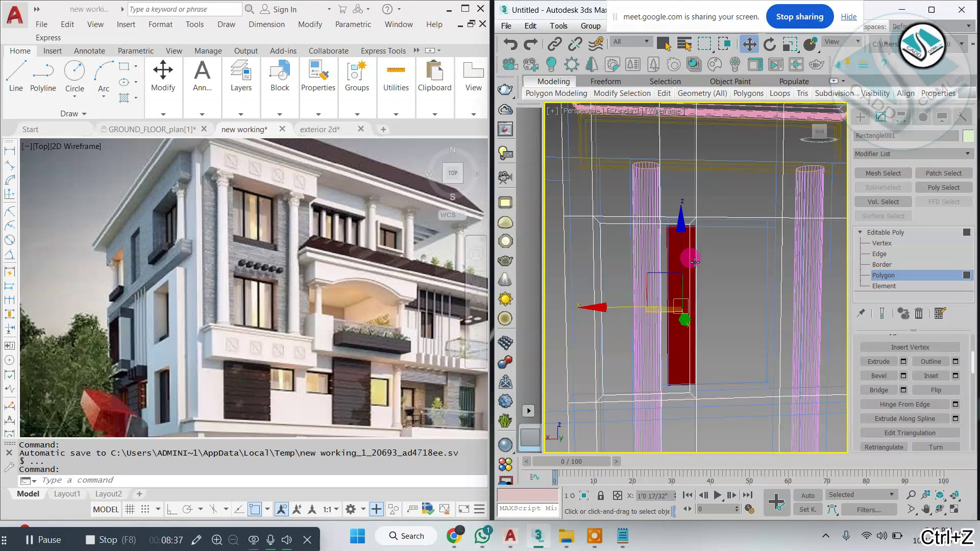
Reselect all matching front and back polygons of the upper and lower window openings.
scroll(733, 273, down, 5)
alt+middle_drag(734, 273, 663, 287)
scroll(664, 287, up, 5)
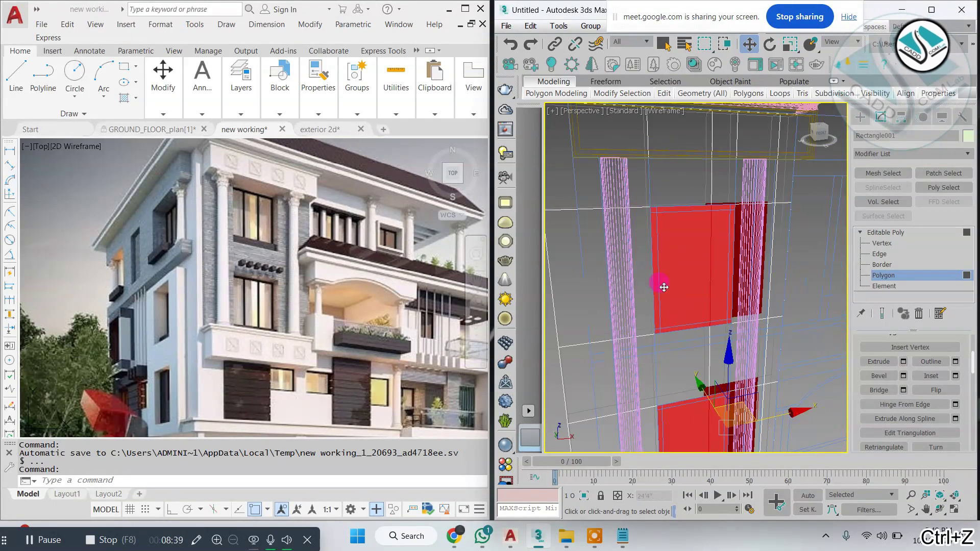
click(691, 179)
click(682, 256)
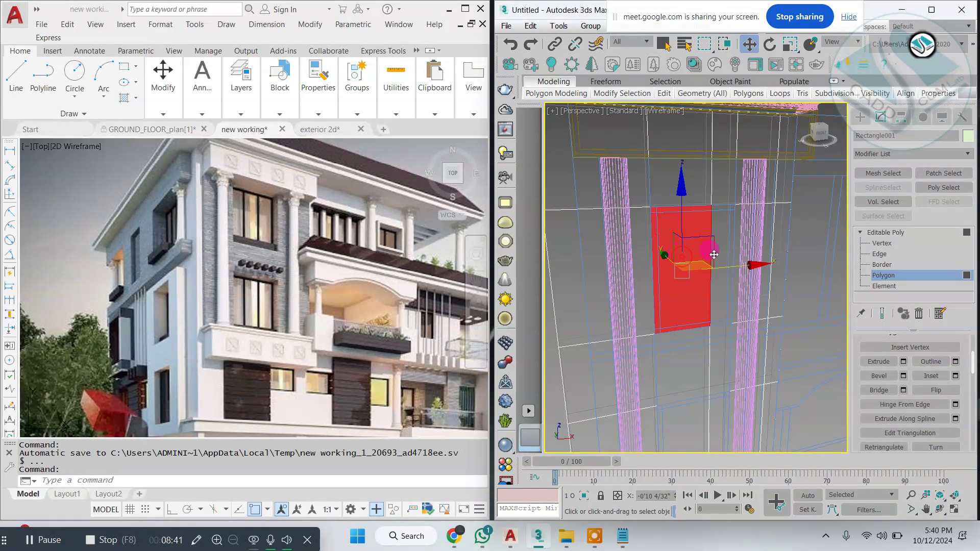
middle_drag(683, 263, 602, 240)
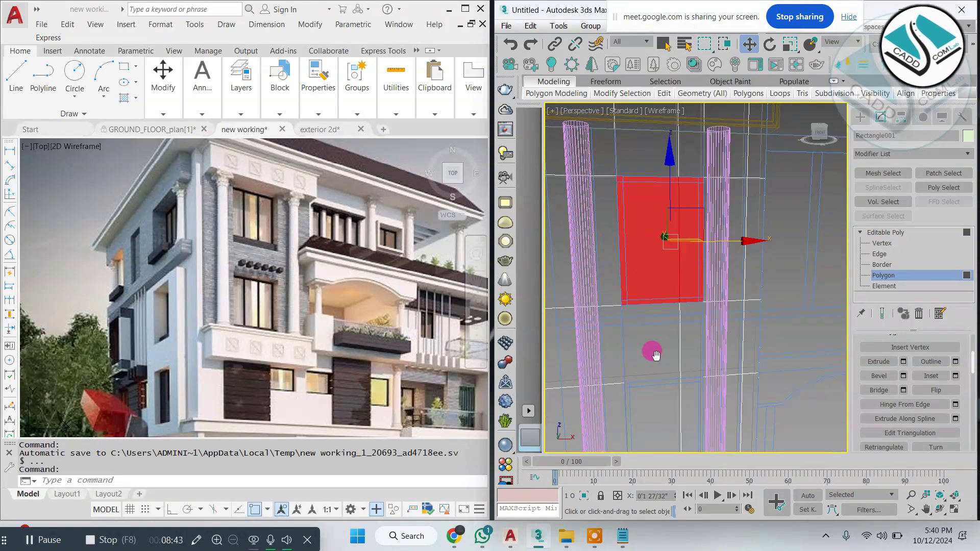
middle_drag(649, 350, 783, 276)
scroll(673, 289, down, 3)
scroll(678, 291, down, 3)
scroll(693, 202, up, 2)
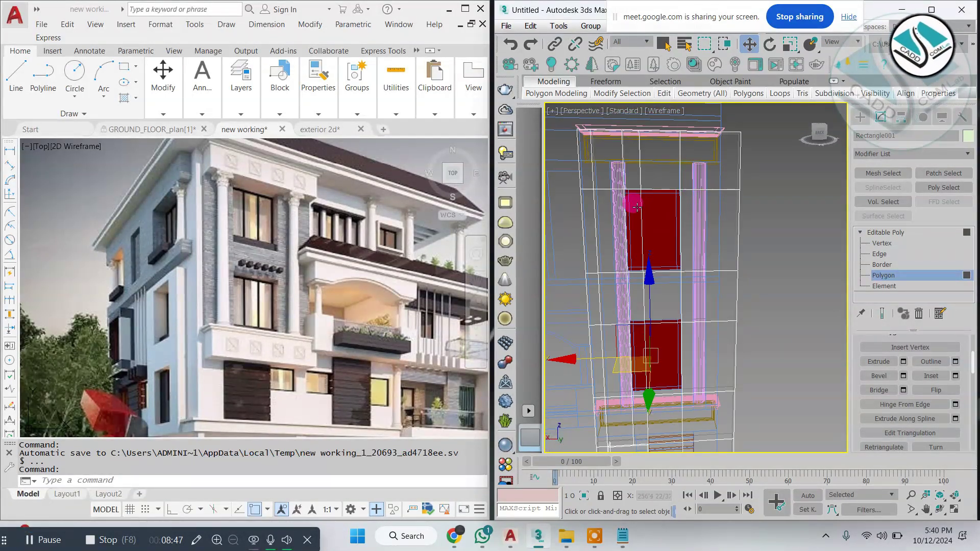
scroll(652, 209, up, 3)
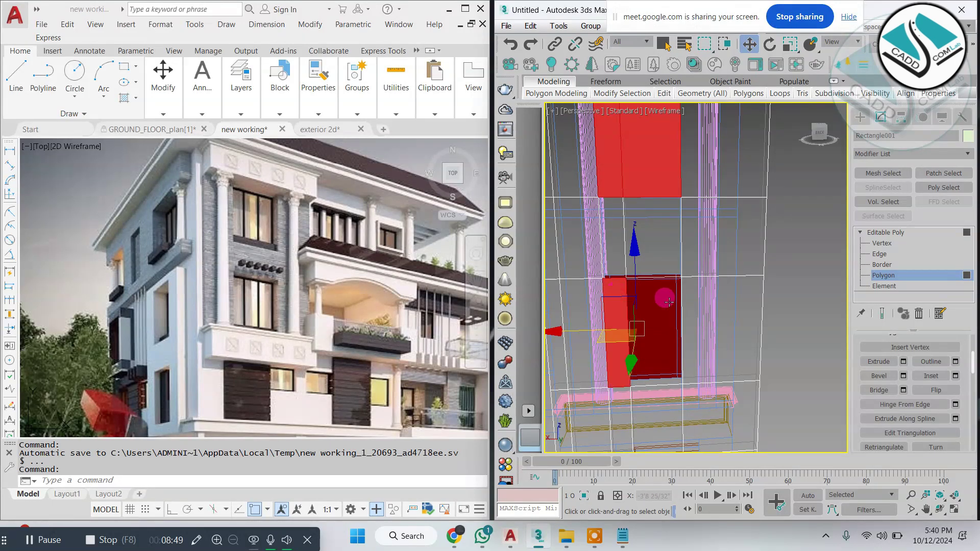
click(804, 351)
Inset the selected window polygons by 0'1" and bridge front to back to cut both openings through the wall.
click(955, 377)
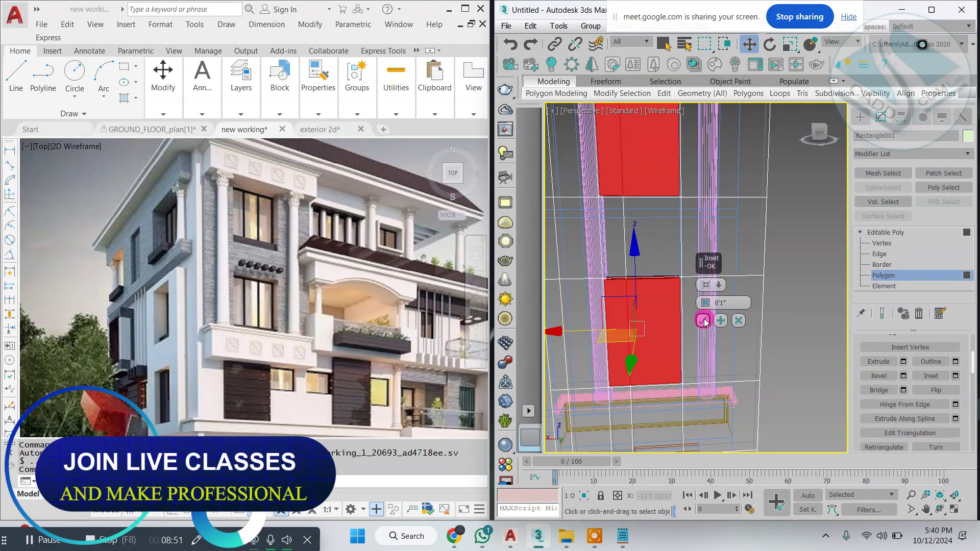
click(703, 321)
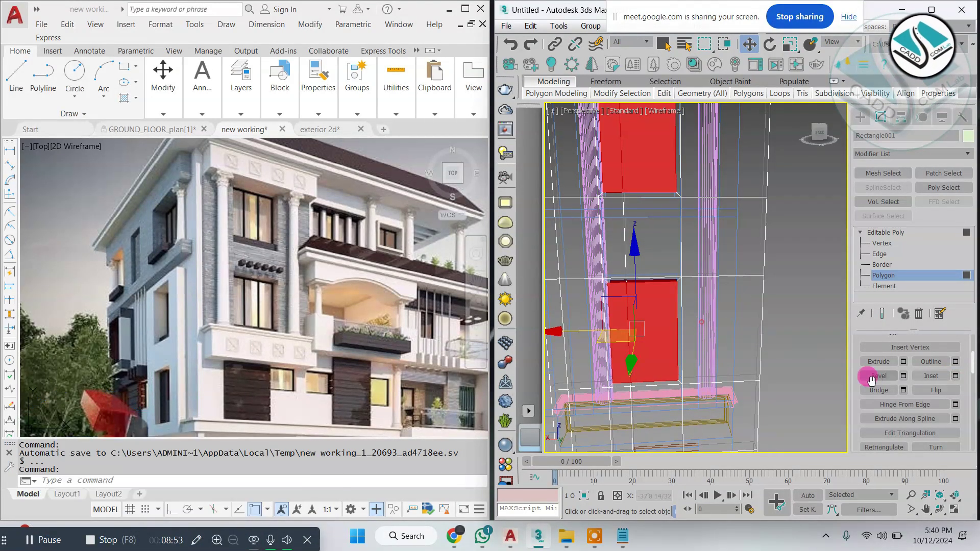
alt+middle_drag(809, 342, 594, 325)
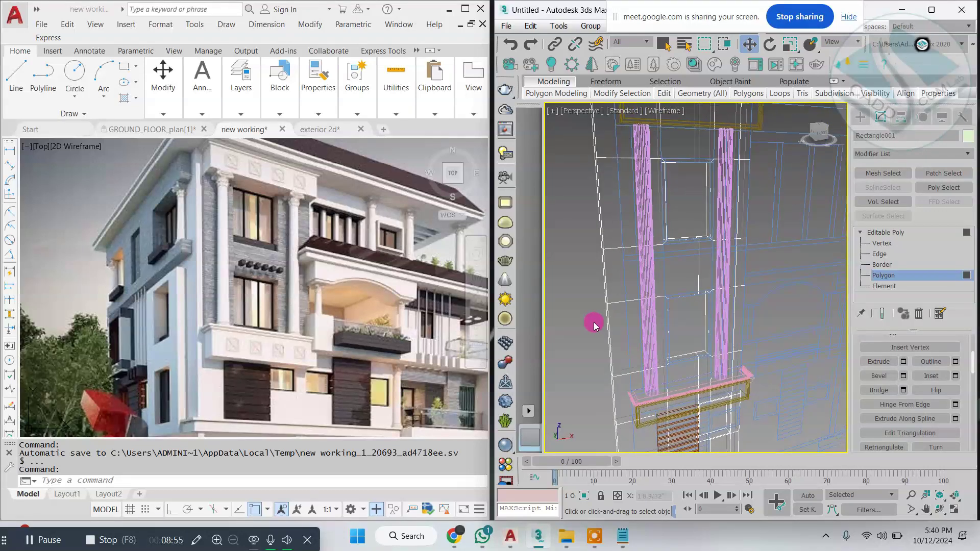
Set the perspective viewport to Facets shading and view the whole bay with its window openings.
click(654, 111)
click(679, 140)
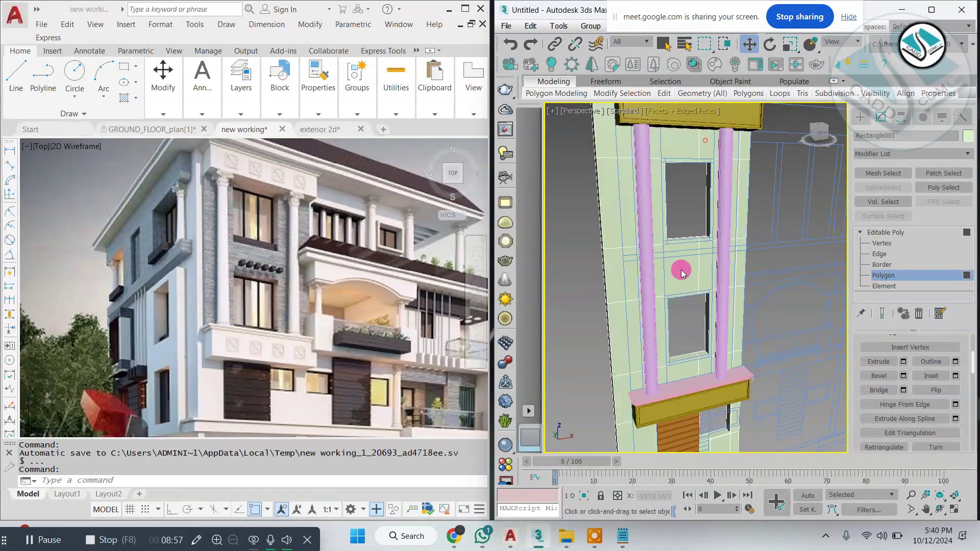
mouse_move(627, 271)
middle_down()
mouse_move(642, 281)
mouse_move(809, 278)
mouse_move(809, 286)
mouse_move(619, 278)
mouse_move(641, 269)
middle_up()
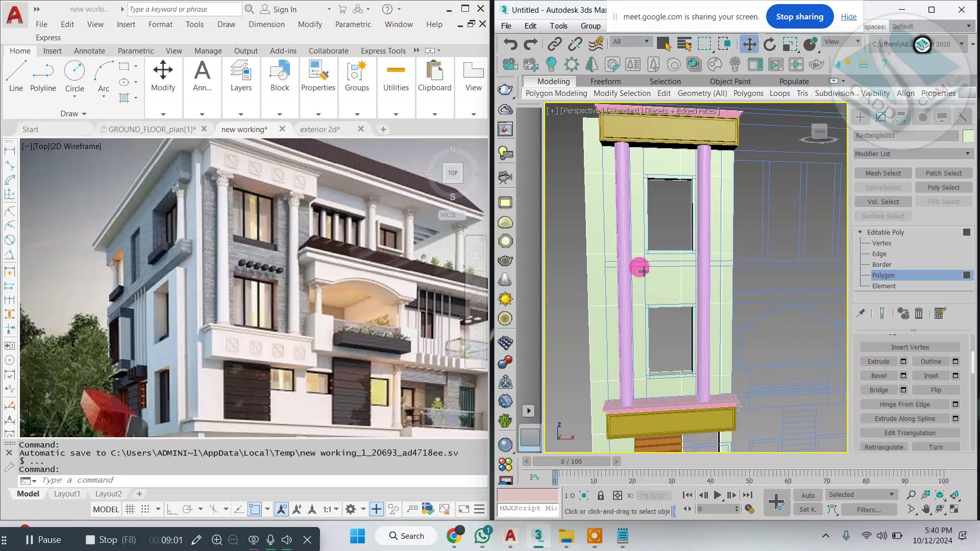
scroll(644, 271, down, 3)
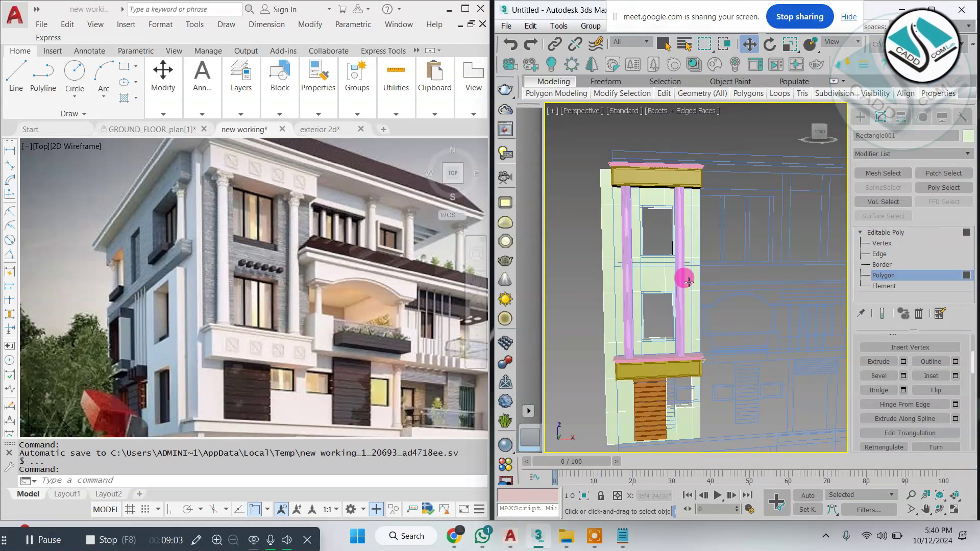
In the enlarged front view, move the left-side vertices of both upper and lower window openings outward to widen them.
key(alt+w)
key(alt+w)
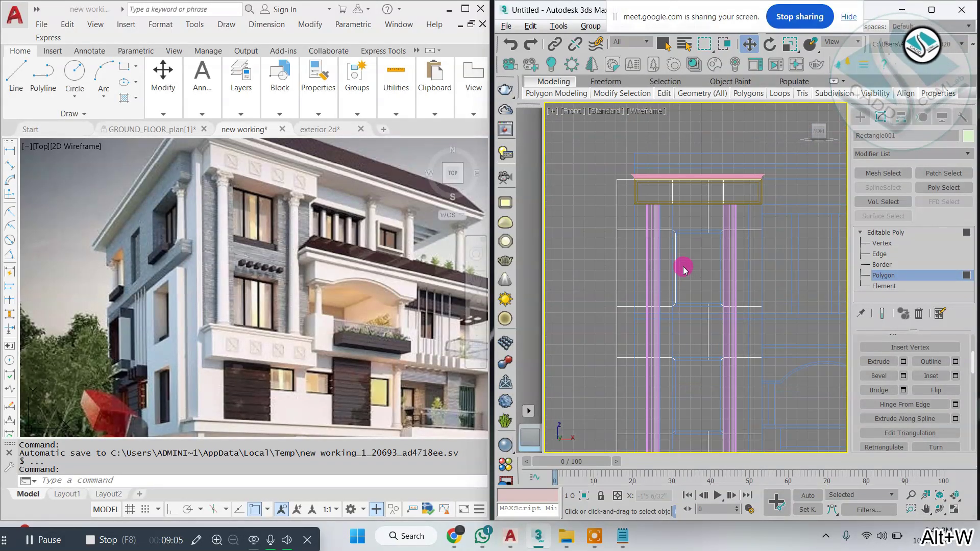
middle_drag(684, 269, 664, 209)
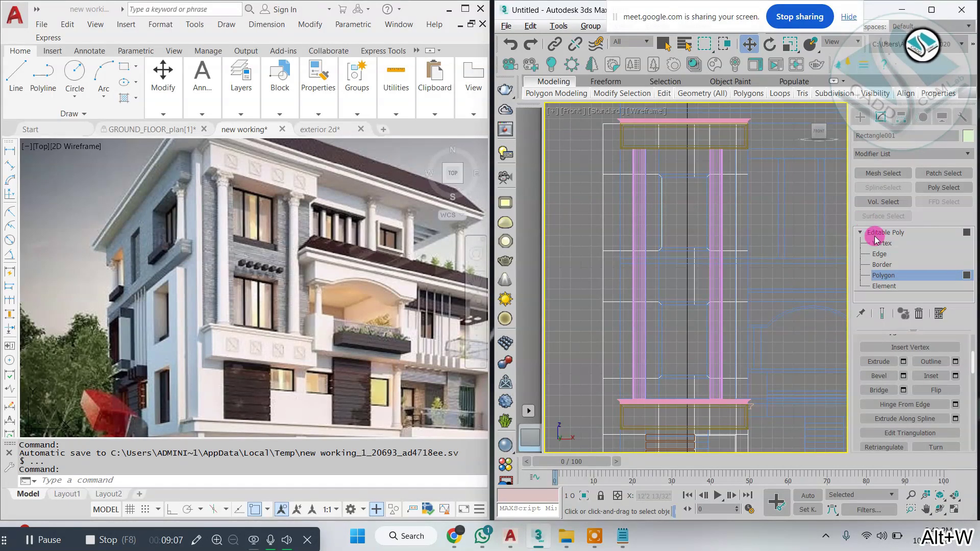
middle_drag(685, 173, 648, 199)
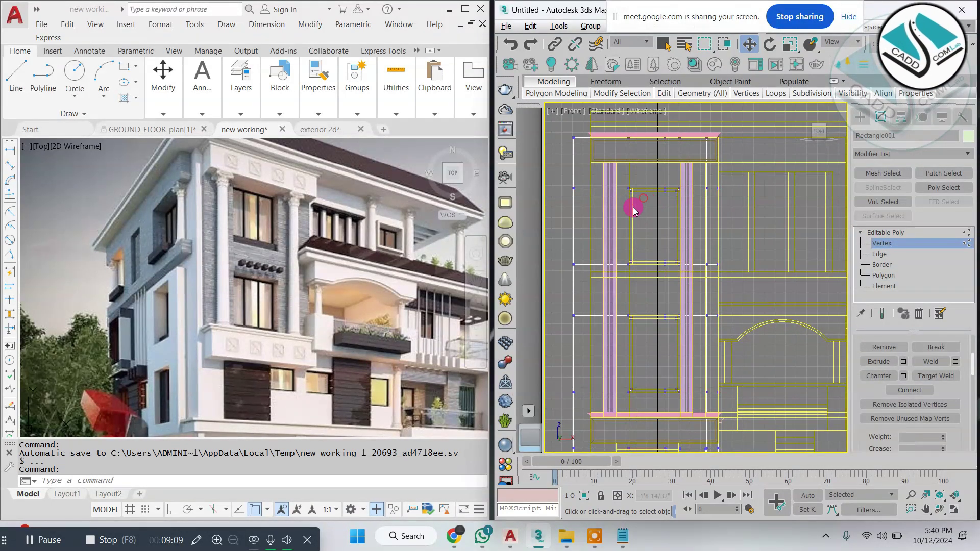
double_click(584, 14)
click(778, 98)
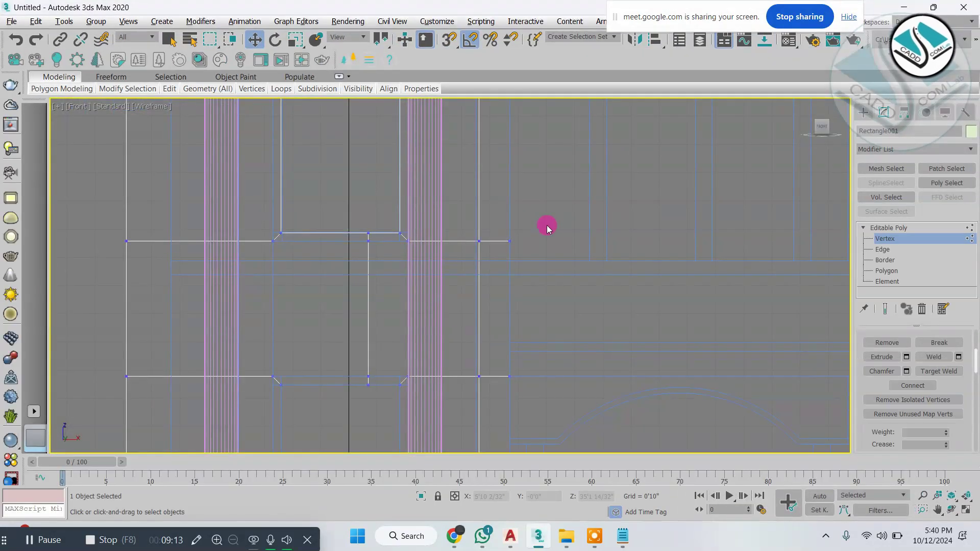
scroll(541, 230, down, 6)
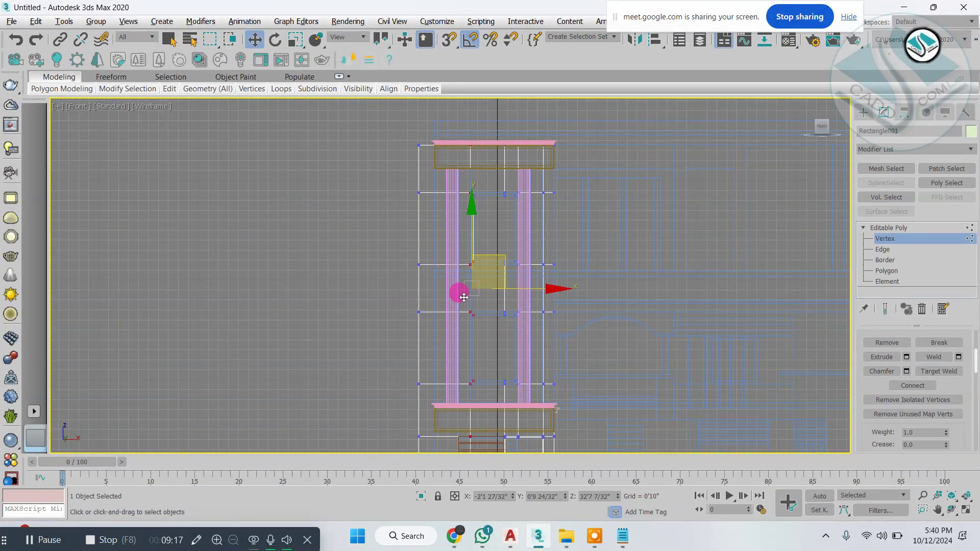
scroll(464, 297, up, 6)
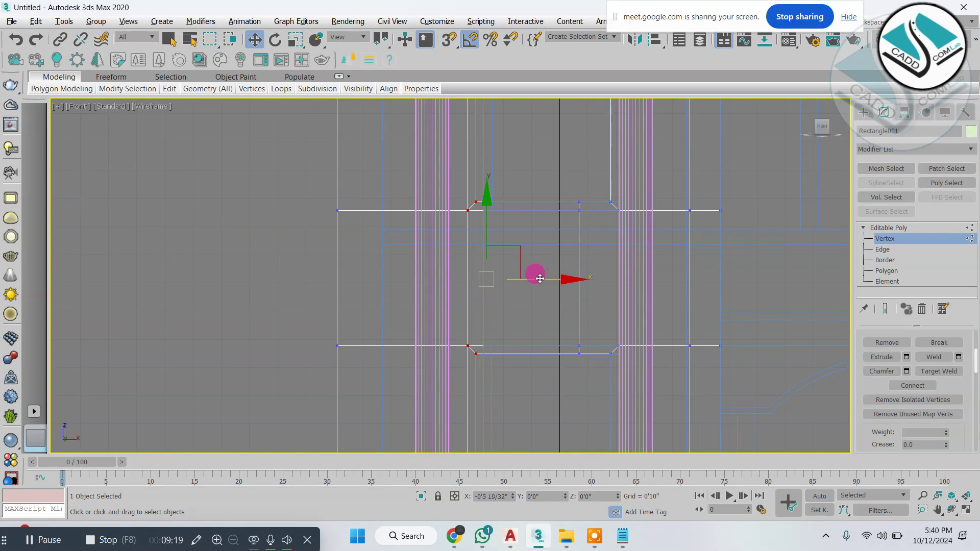
scroll(533, 275, down, 5)
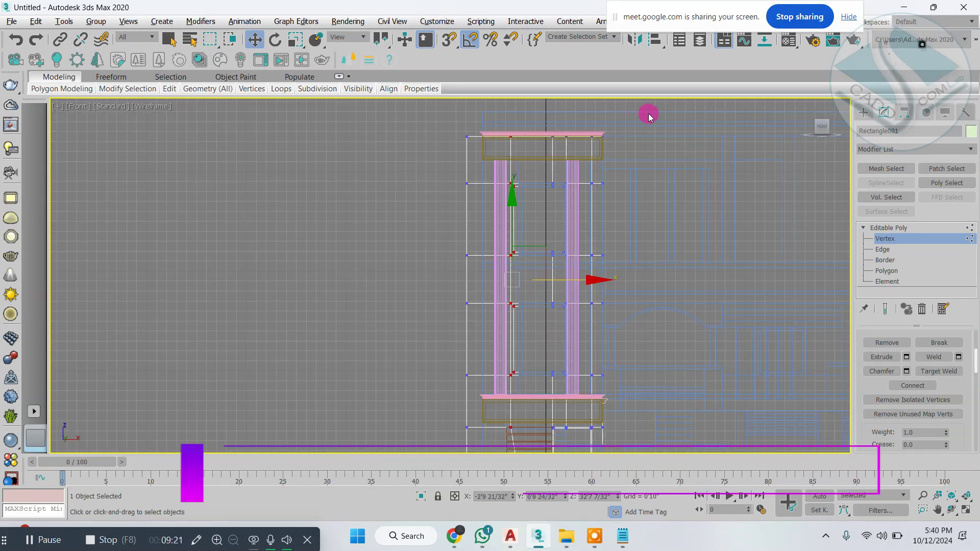
Move the right-side vertices of both window openings outward and check the widened openings in perspective.
drag(541, 111, 571, 449)
scroll(575, 297, up, 4)
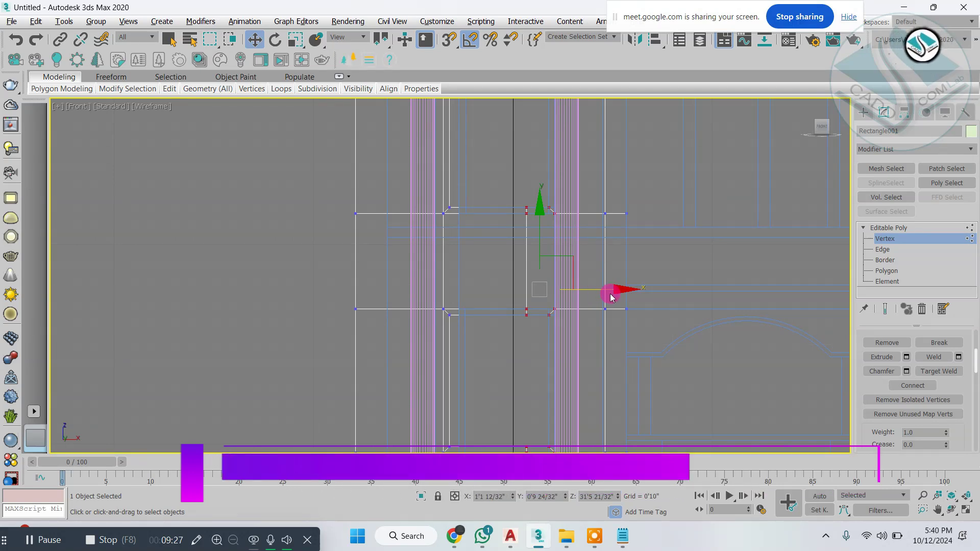
key(alt+w)
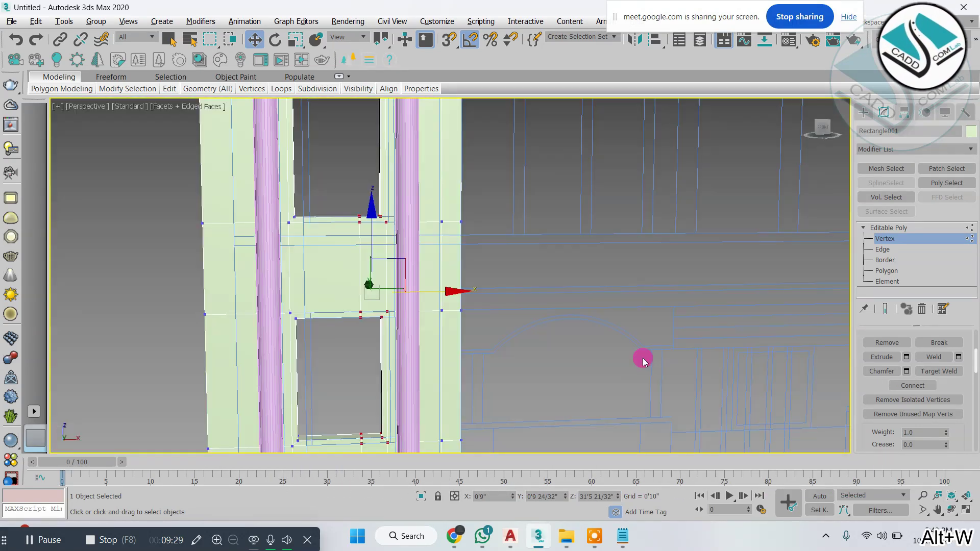
middle_drag(547, 320, 595, 296)
scroll(596, 296, down, 5)
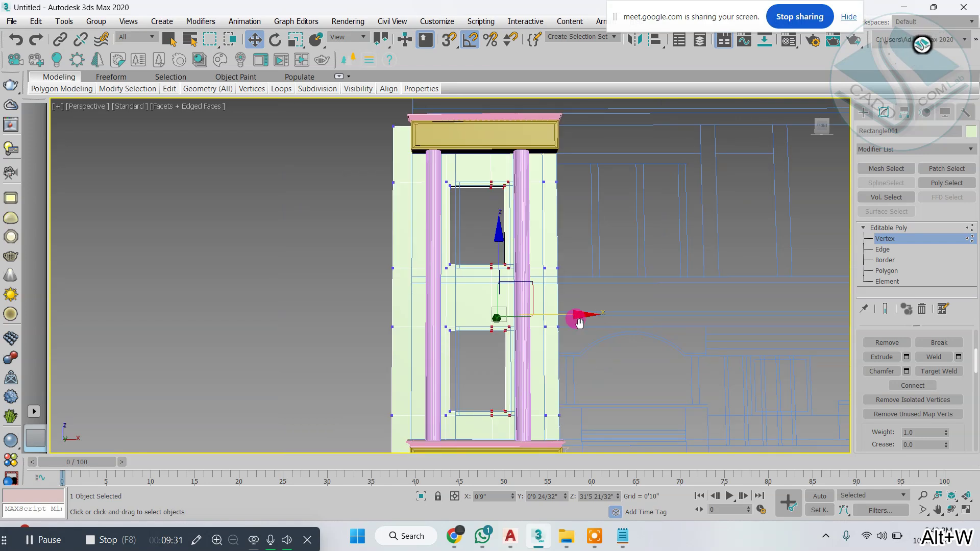
Arrange the modelling window side by side with the AutoCAD reference photo.
drag(471, 7, 558, 129)
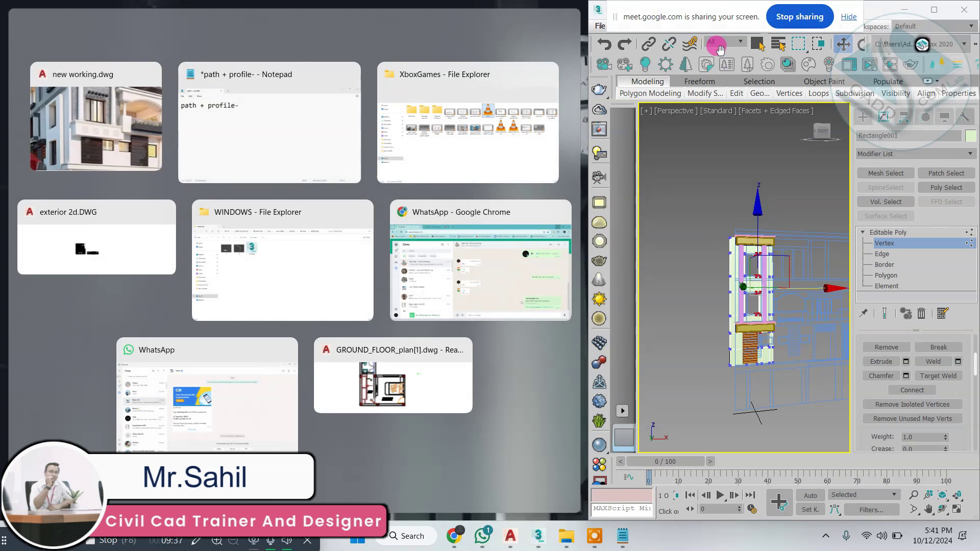
click(698, 124)
drag(870, 20, 778, 20)
drag(889, 153, 934, 166)
Raise the top-edge vertices of the upper window opening to just below the upper moulded box.
scroll(703, 289, up, 6)
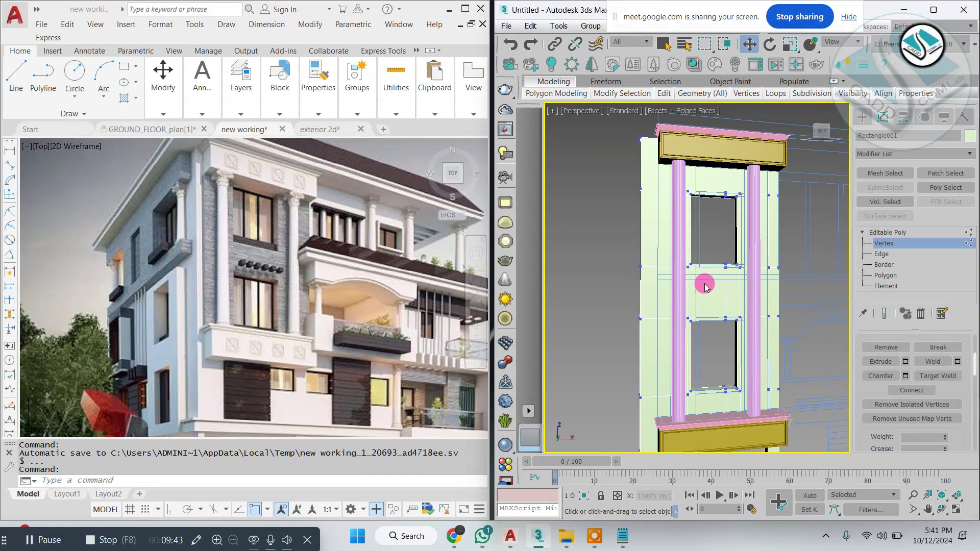
middle_drag(696, 273, 668, 321)
scroll(662, 240, up, 5)
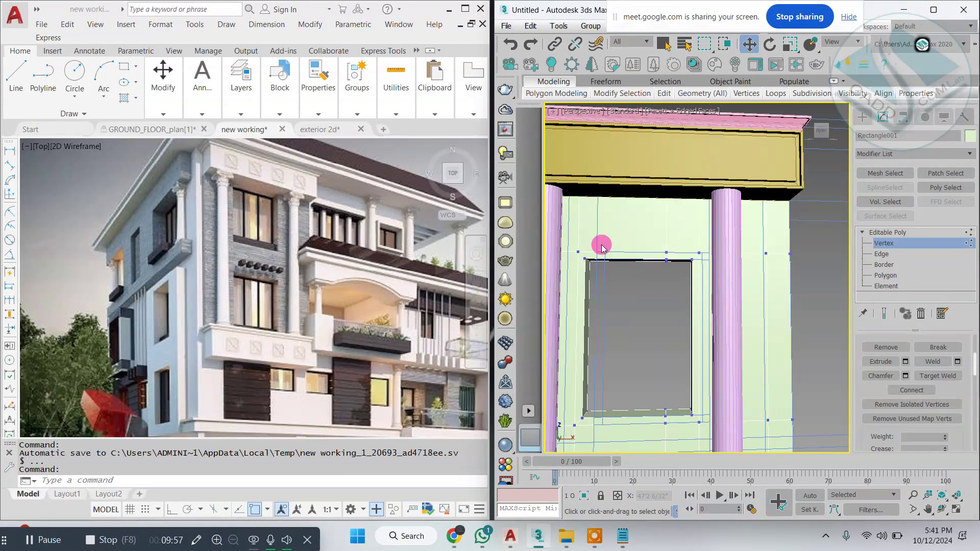
scroll(601, 247, down, 5)
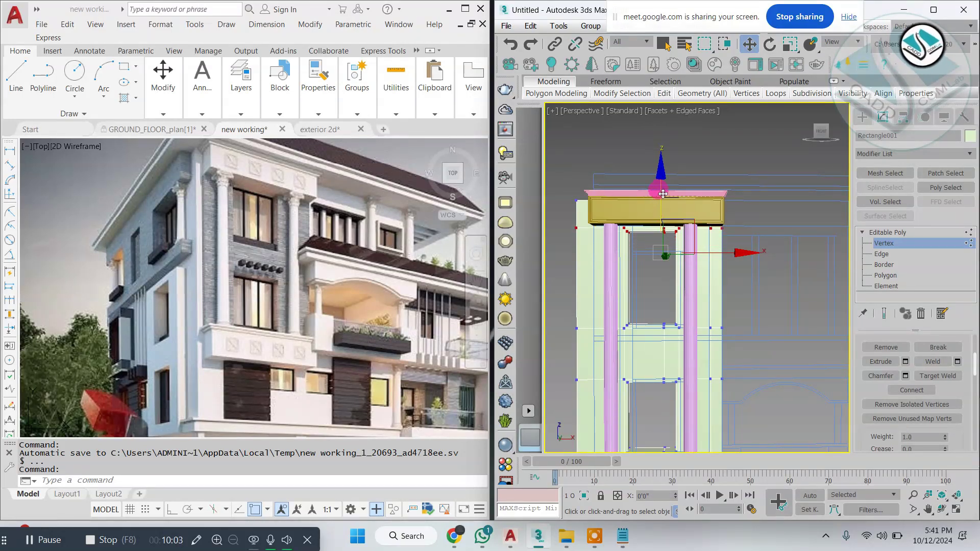
drag(663, 194, 662, 197)
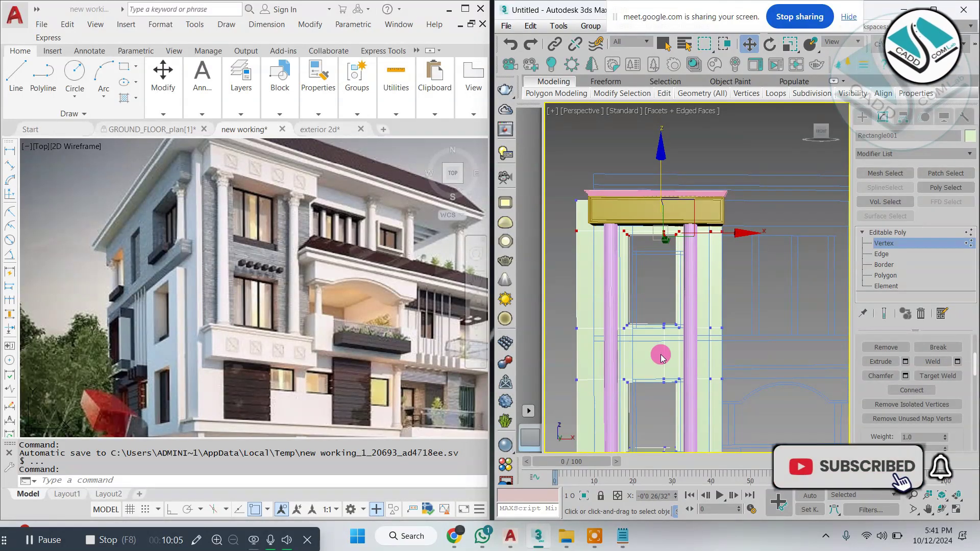
Lower the bottom-edge vertices of the lower window opening to just above the lower moulded box.
middle_drag(660, 356, 669, 262)
scroll(606, 348, down, 4)
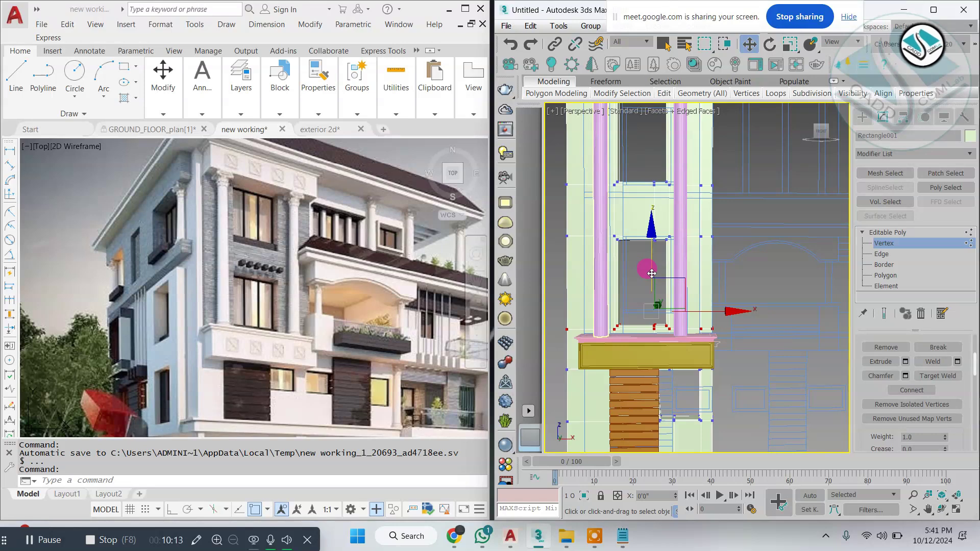
scroll(655, 311, down, 3)
mouse_move(700, 321)
alt+middle_down()
mouse_move(715, 317)
mouse_move(690, 325)
alt+middle_up()
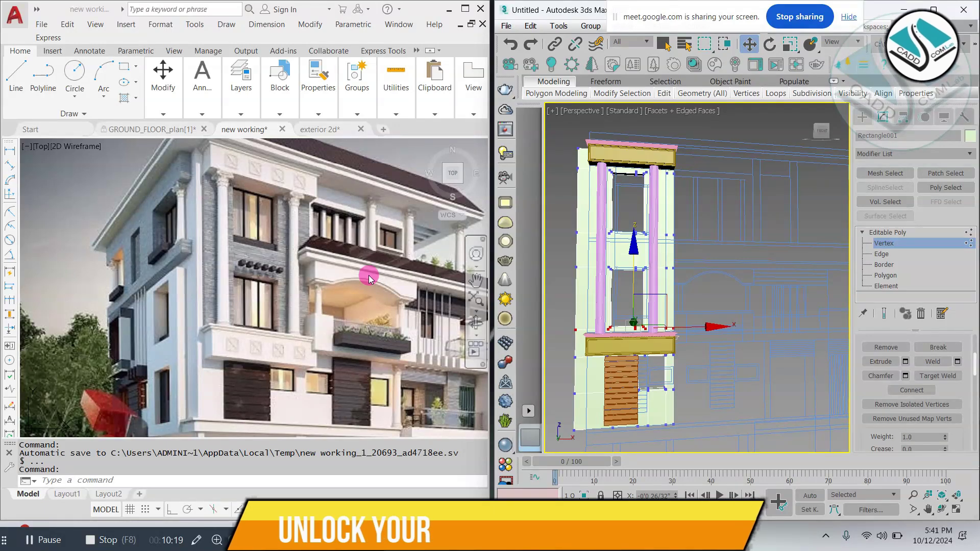
Examine the bay's windows, columns and stone cladding in the reference photo against the modelled bay.
click(210, 206)
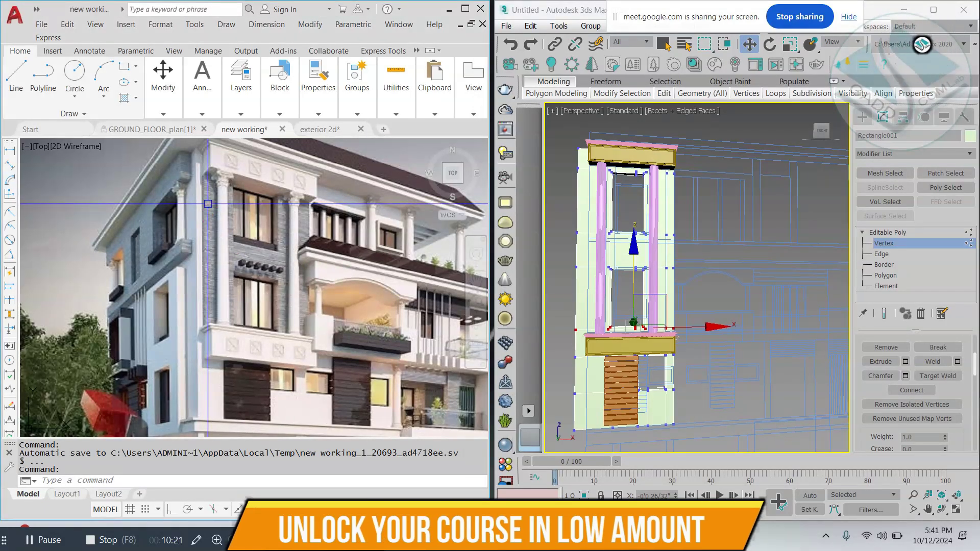
scroll(205, 204, up, 4)
scroll(265, 244, down, 2)
middle_drag(342, 357, 319, 257)
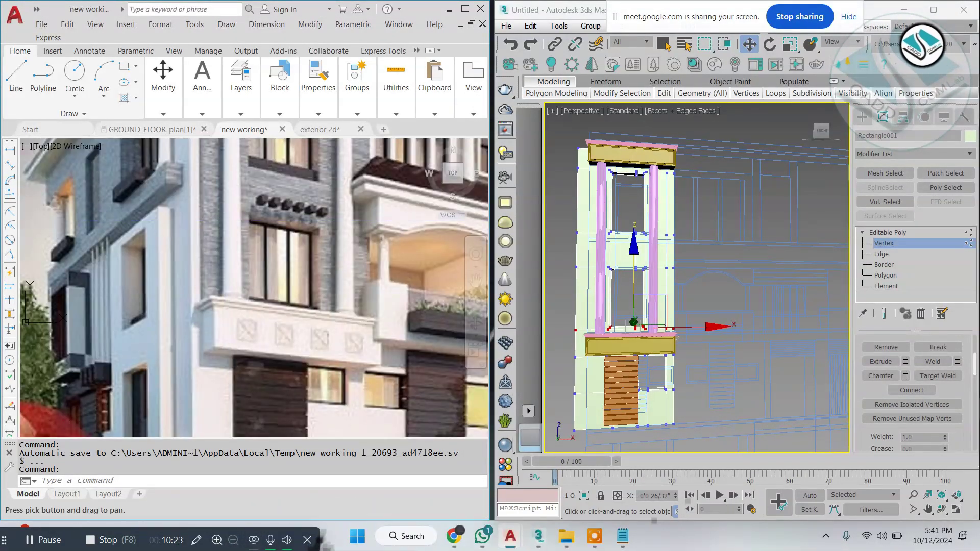
scroll(333, 264, up, 3)
scroll(332, 255, down, 3)
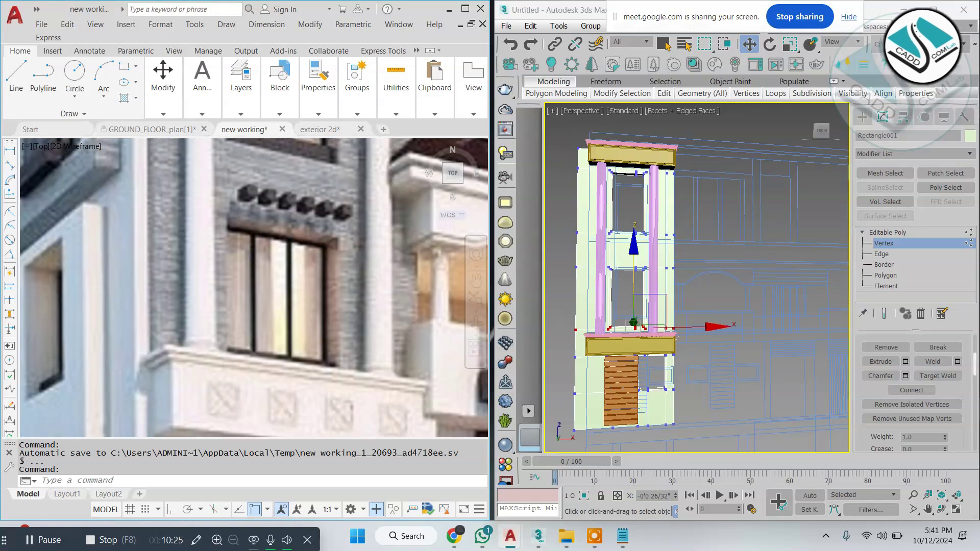
scroll(331, 255, up, 3)
scroll(351, 268, down, 3)
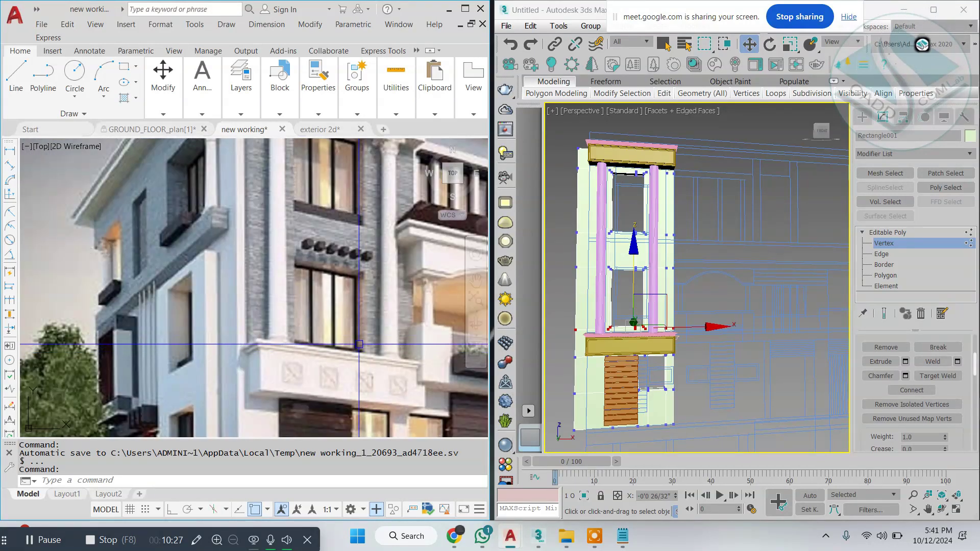
scroll(357, 331, up, 3)
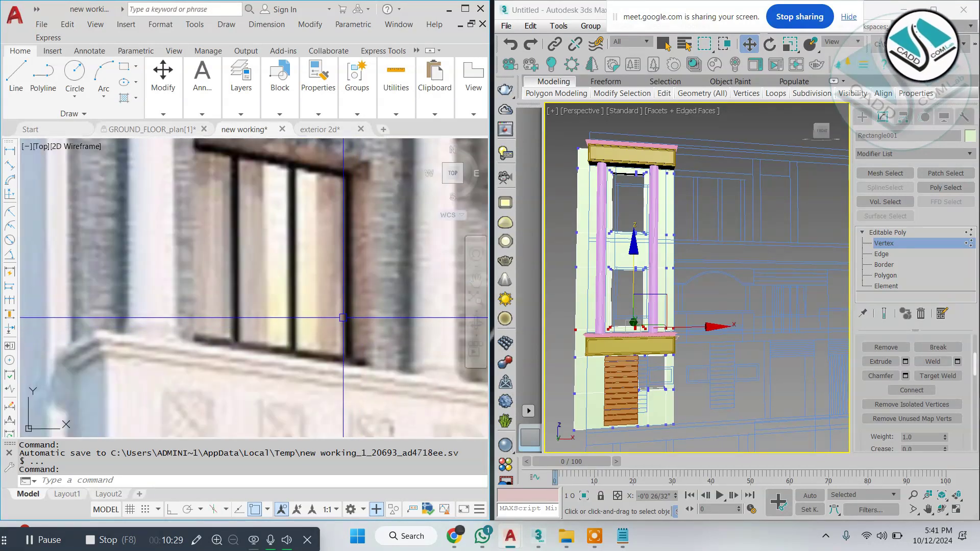
alt+middle_drag(614, 282, 629, 288)
scroll(387, 297, down, 4)
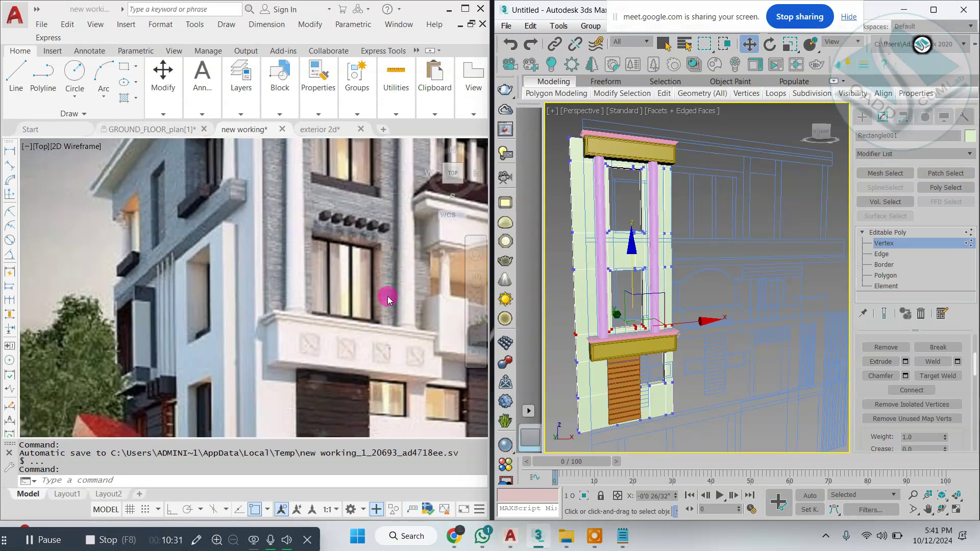
scroll(388, 299, down, 2)
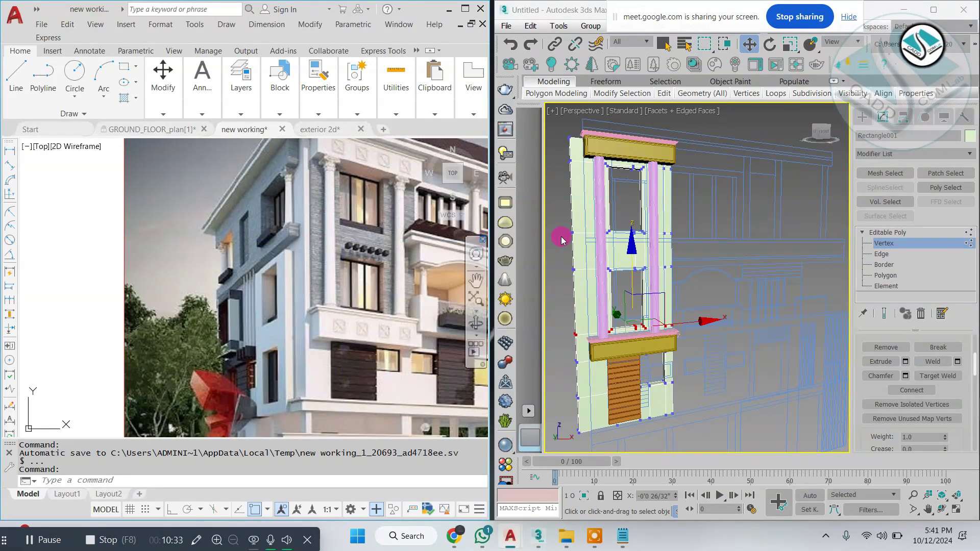
Leave vertex editing and draw a rectangle in the front view around both columns, about 10'0" wide and 21'5" high.
click(861, 117)
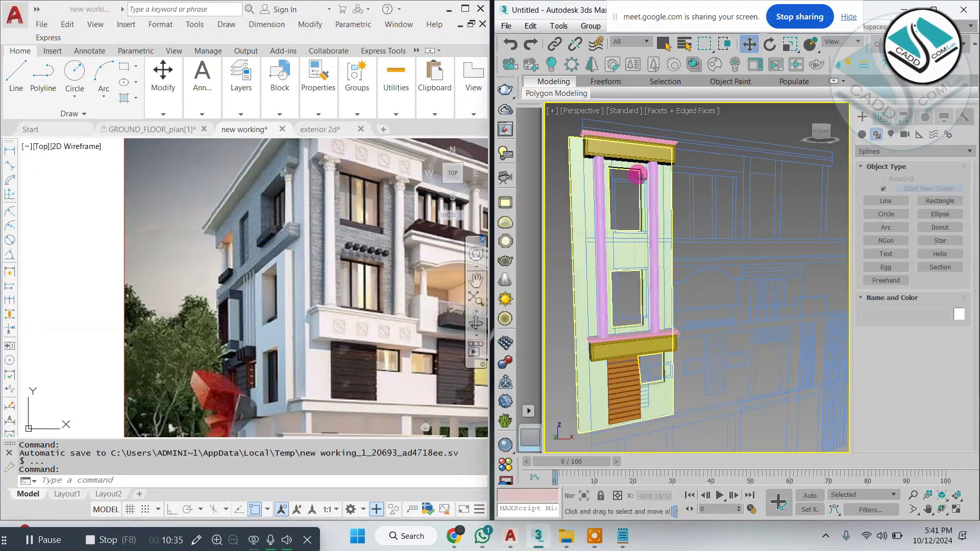
scroll(353, 242, up, 4)
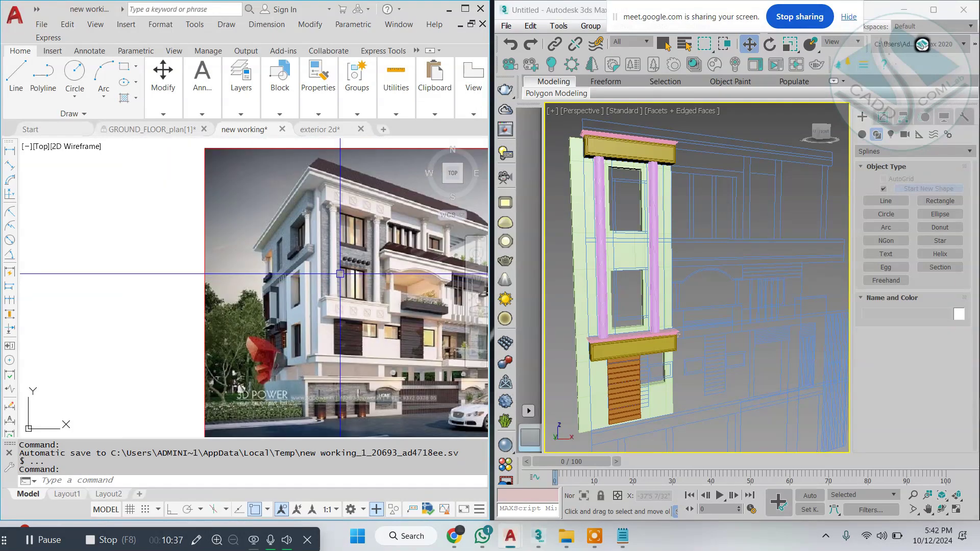
scroll(343, 248, down, 2)
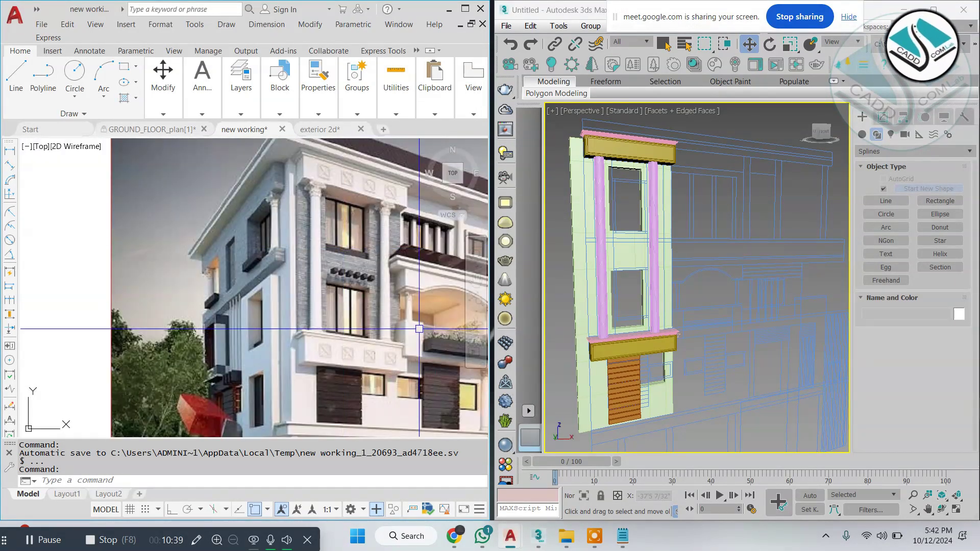
click(592, 232)
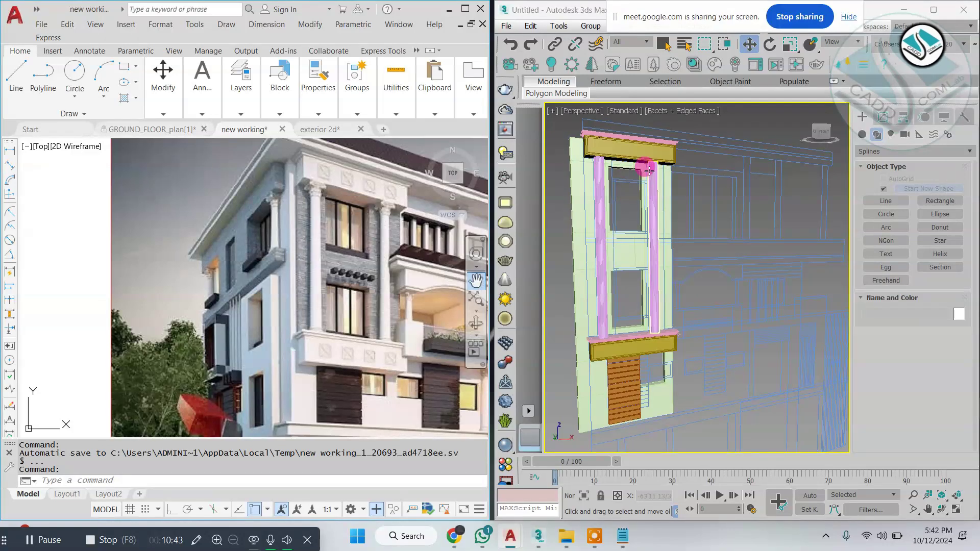
click(710, 160)
key(alt+w)
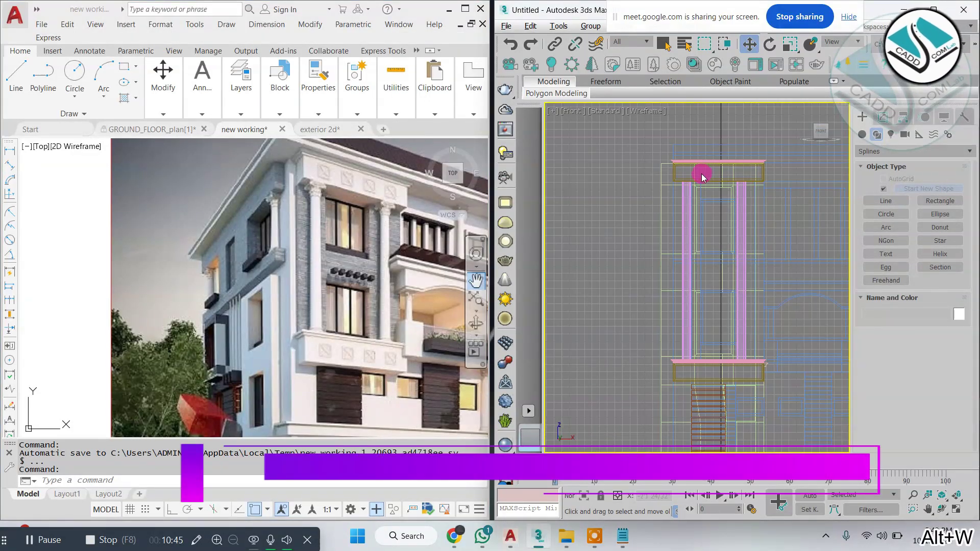
click(940, 201)
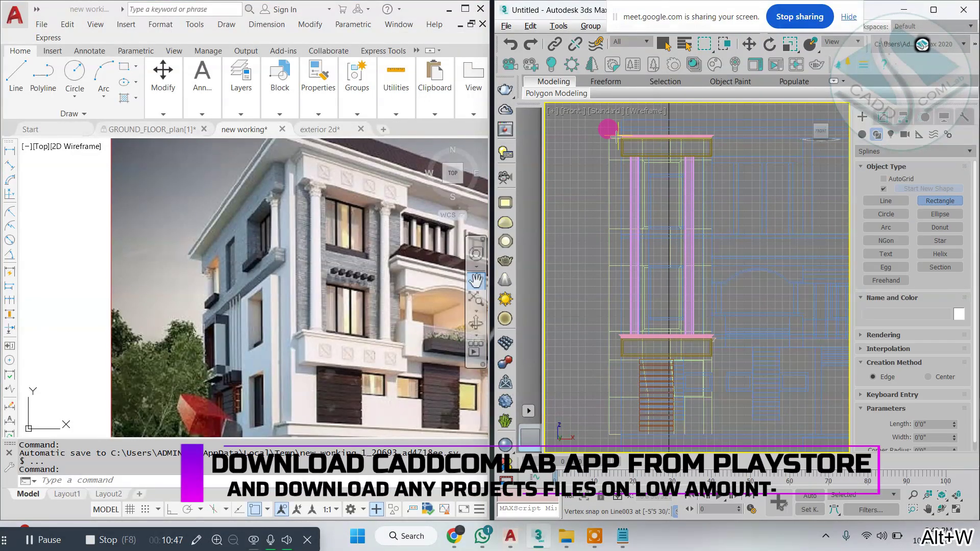
click(627, 151)
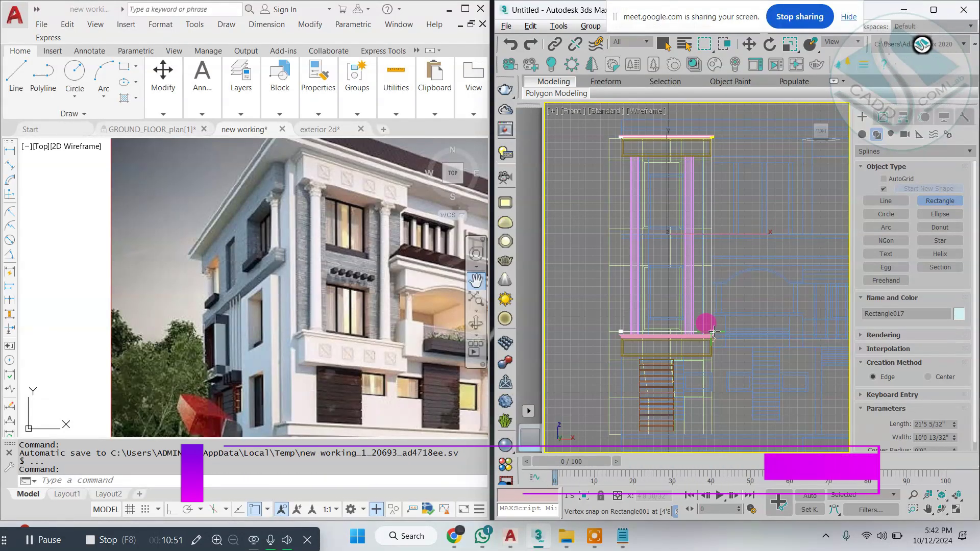
key(w)
scroll(653, 123, up, 4)
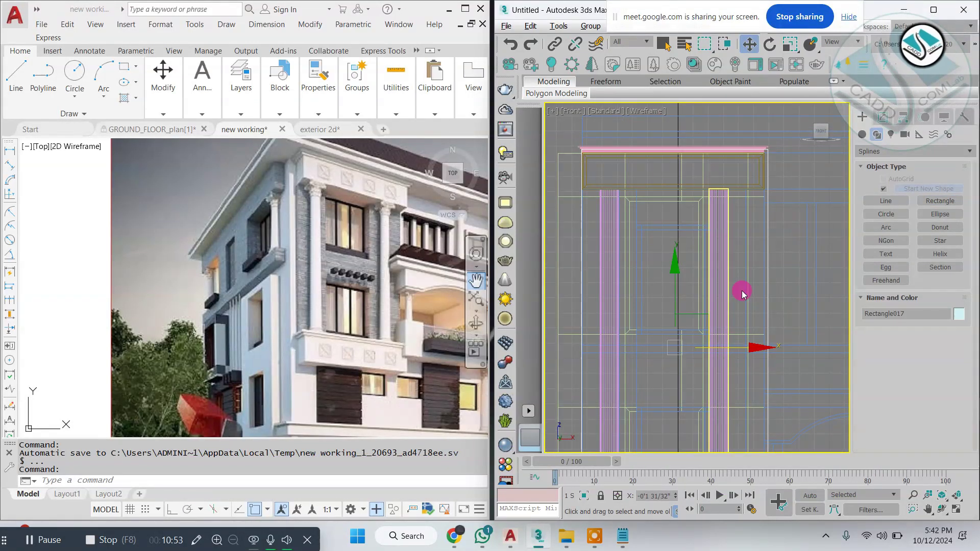
Maximize the 3ds Max window over the whole screen with the front view enlarged.
key(alt+w)
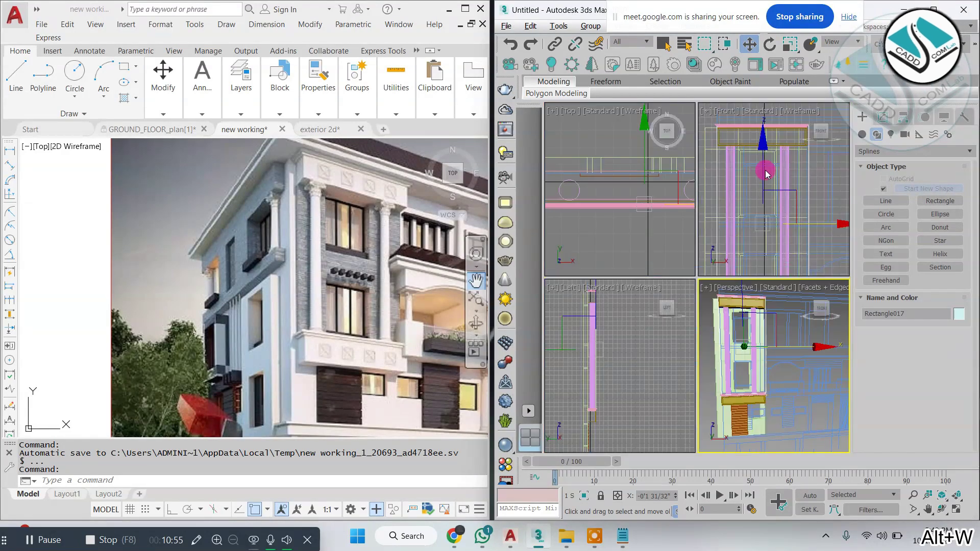
key(alt+w)
right_click(673, 149)
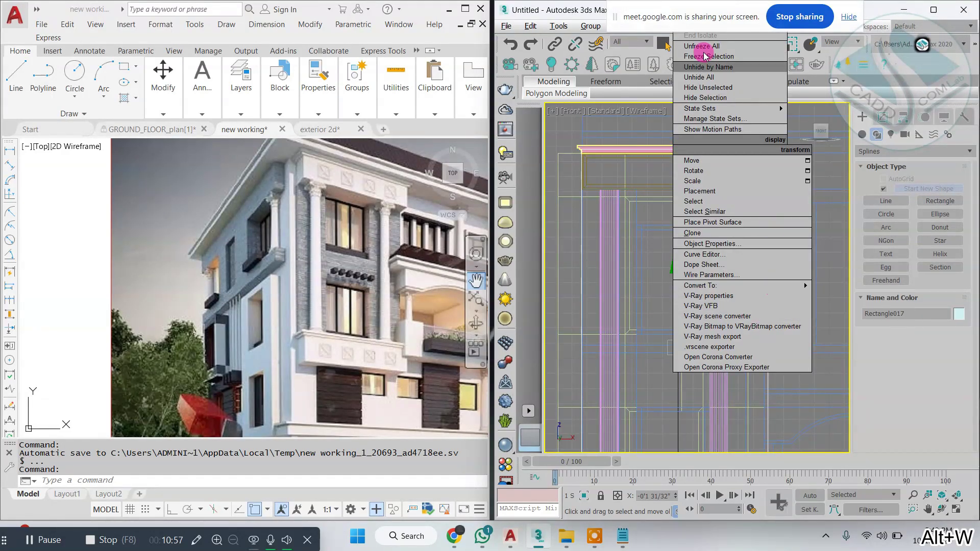
click(585, 16)
drag(585, 13, 555, 42)
double_click(568, 37)
Convert the rectangle around the columns to an editable spline.
right_click(524, 162)
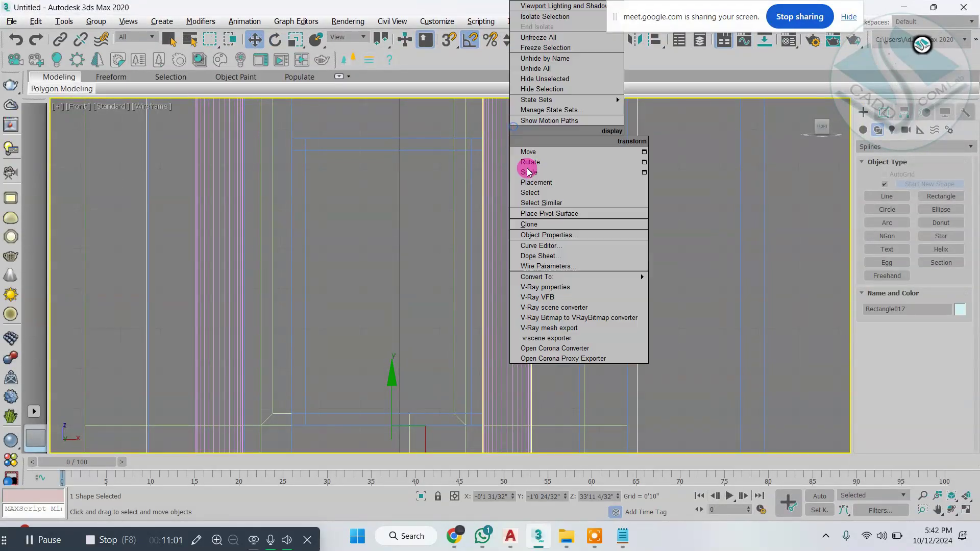
mouse_move(625, 273)
click(694, 286)
key(ctrl+z)
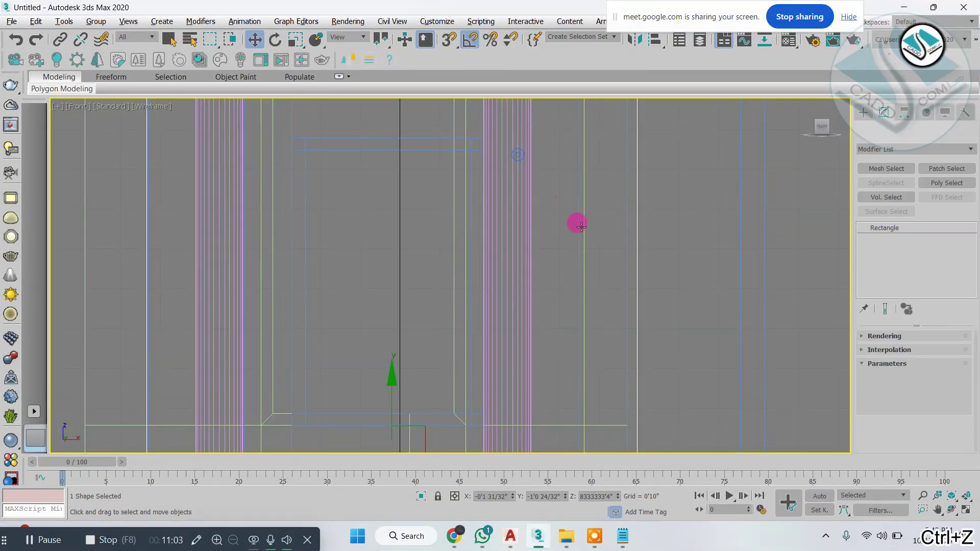
right_click(524, 180)
mouse_move(636, 317)
click(689, 318)
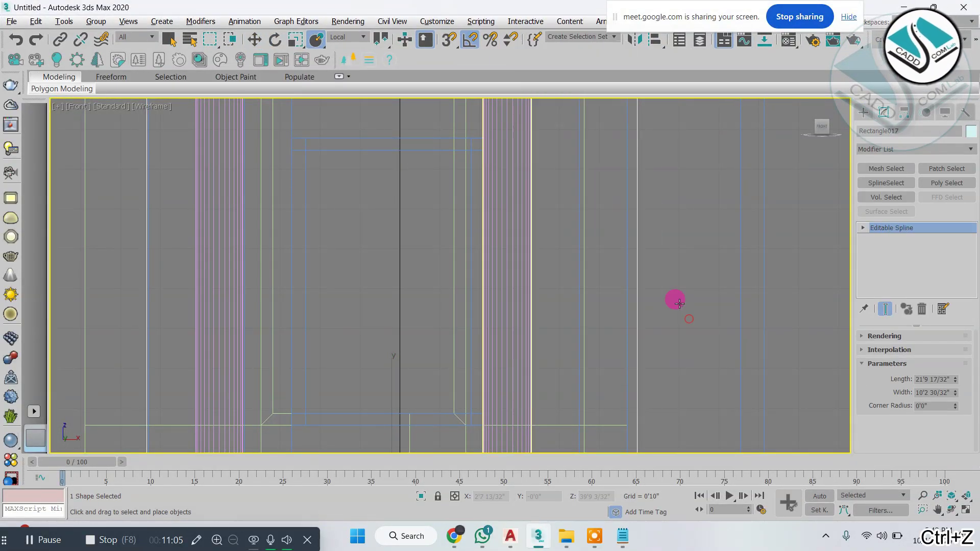
scroll(623, 245, down, 2)
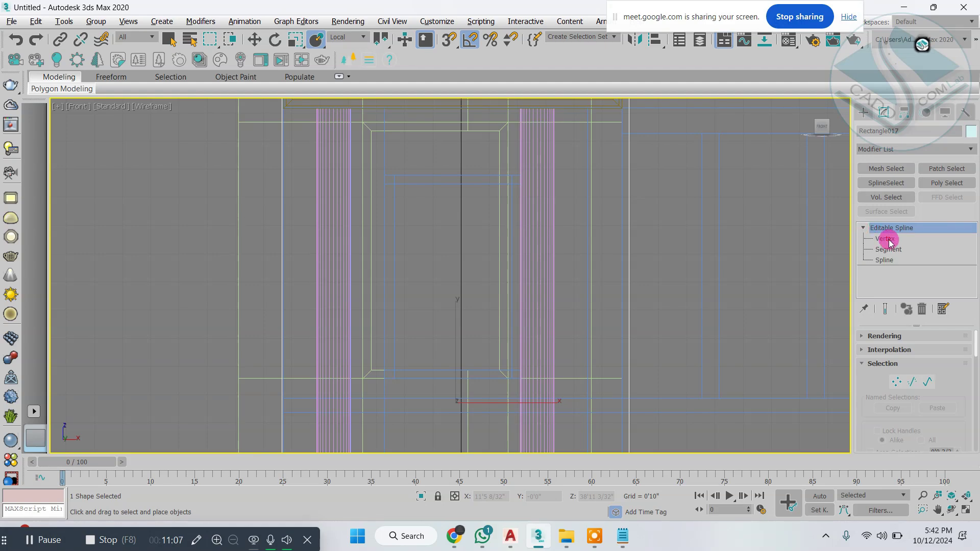
click(889, 240)
scroll(682, 226, down, 3)
scroll(624, 119, up, 3)
drag(768, 166, 283, 263)
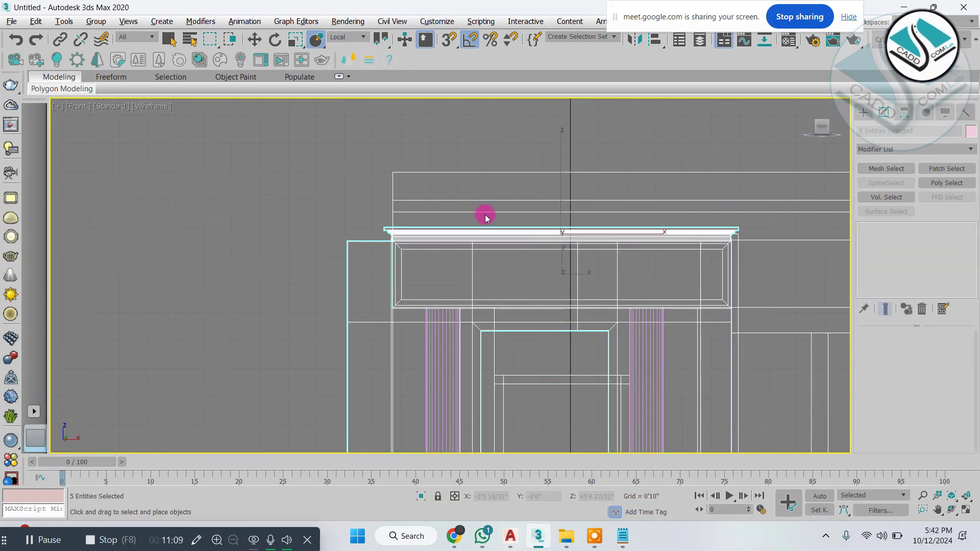
key(ctrl+z)
key(ctrl+z)
key(ctrl+z)
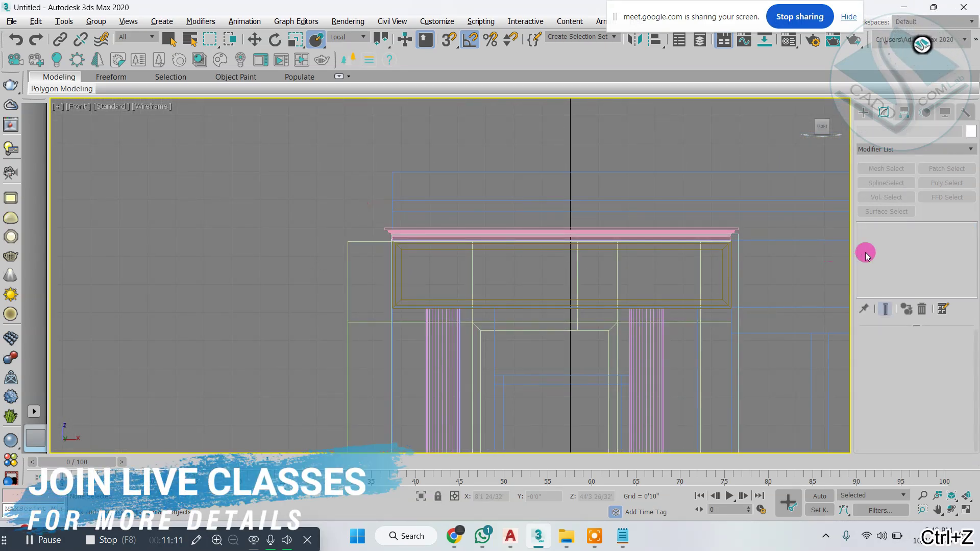
scroll(357, 237, down, 5)
scroll(317, 210, up, 6)
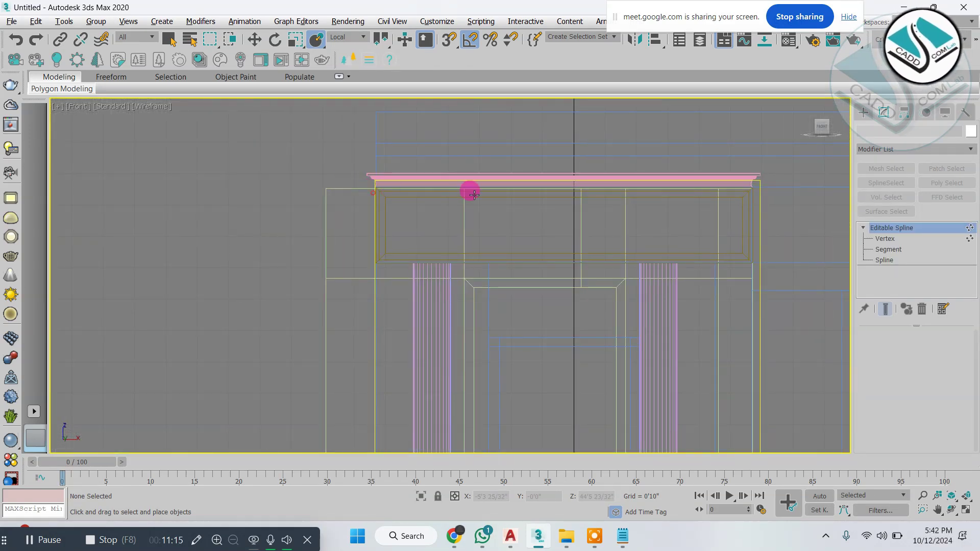
key(1)
scroll(531, 205, down, 3)
scroll(735, 178, down, 1)
scroll(654, 179, up, 2)
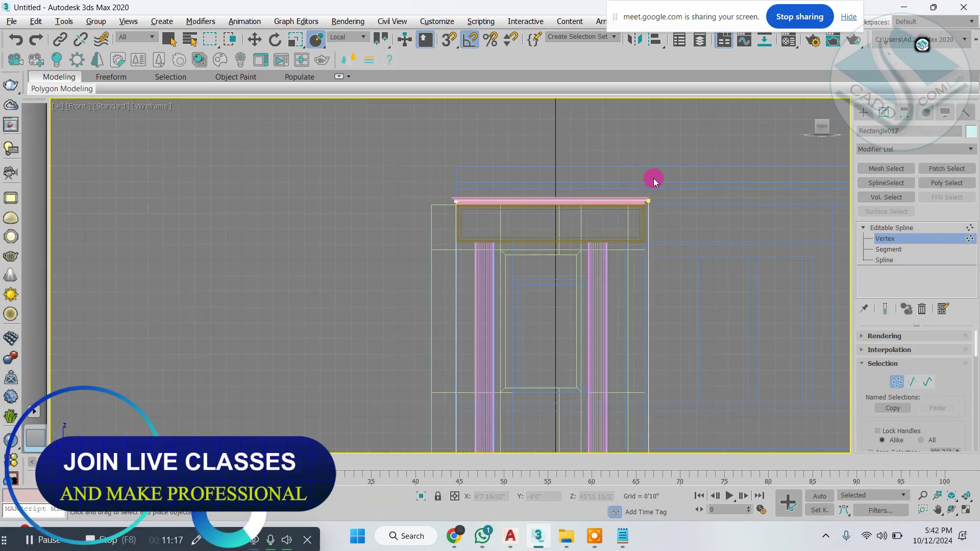
drag(697, 160, 275, 219)
key(ctrl+z)
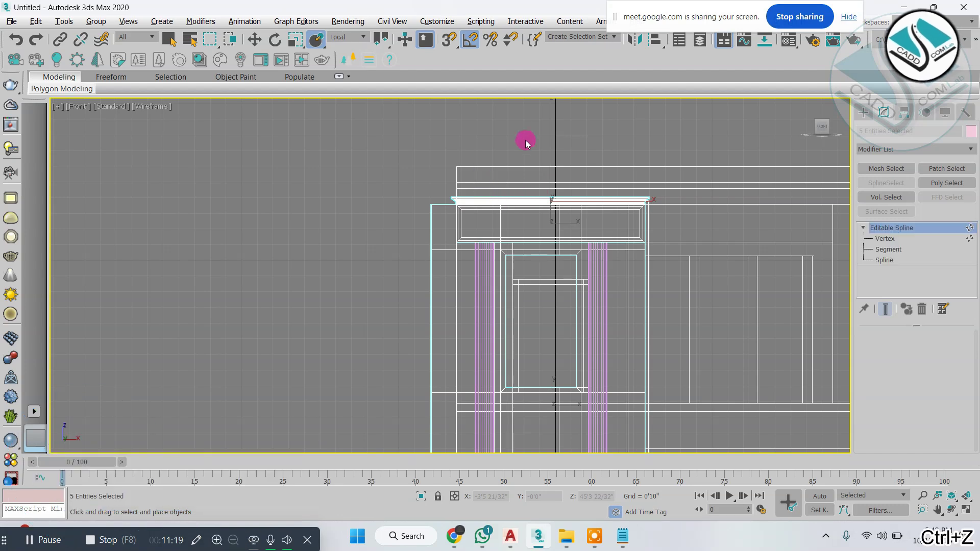
Check the column tops in the reference photo and lower the rectangle's top-edge vertices to the underside of the upper moulded box.
click(886, 239)
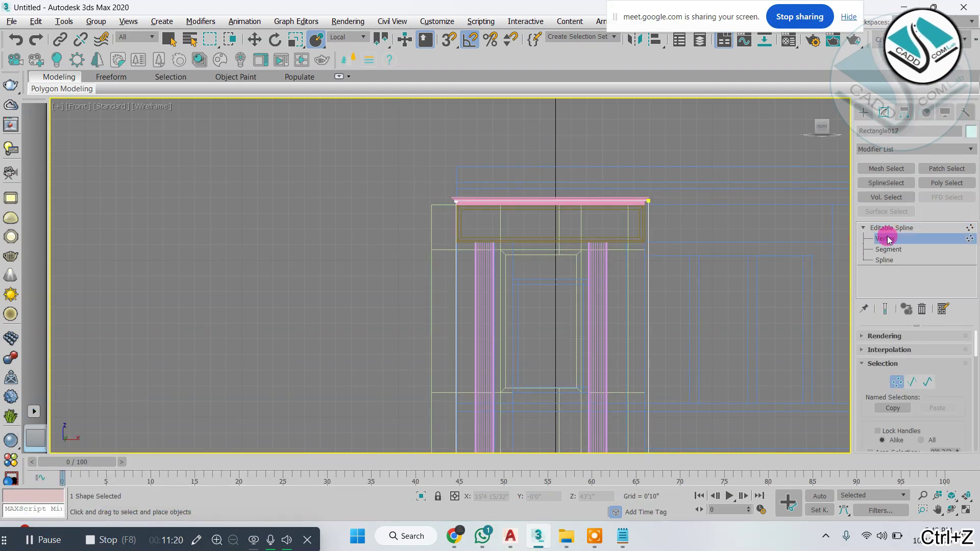
click(864, 114)
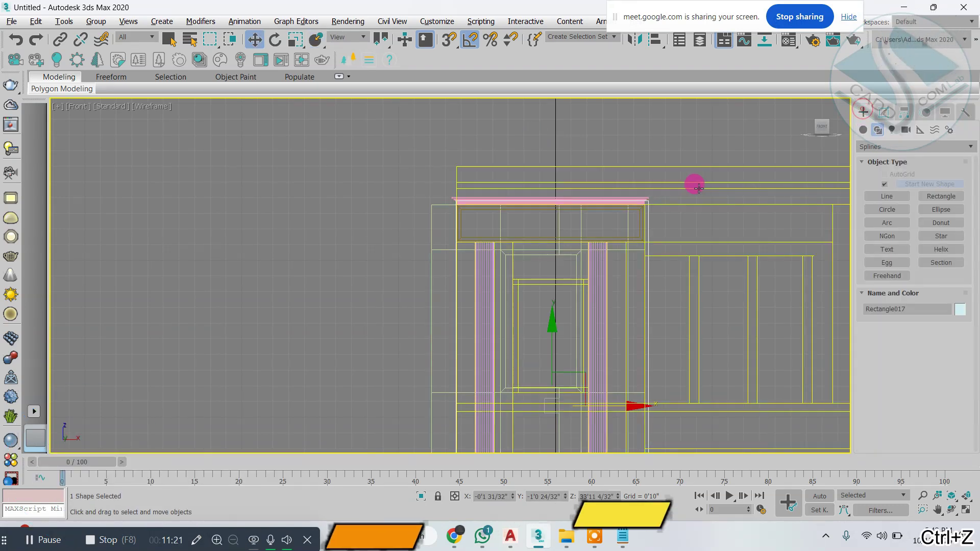
click(887, 114)
click(884, 239)
drag(663, 171, 399, 221)
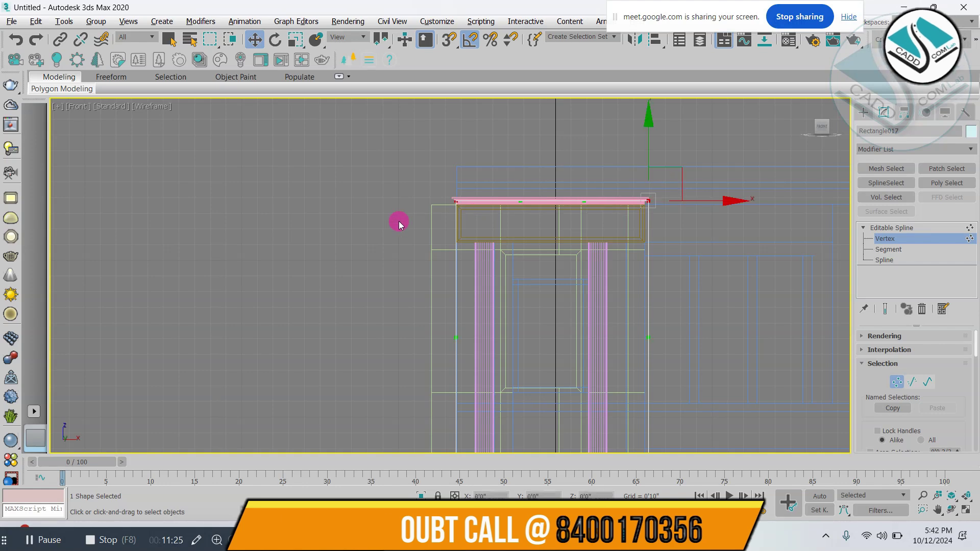
scroll(629, 178, up, 3)
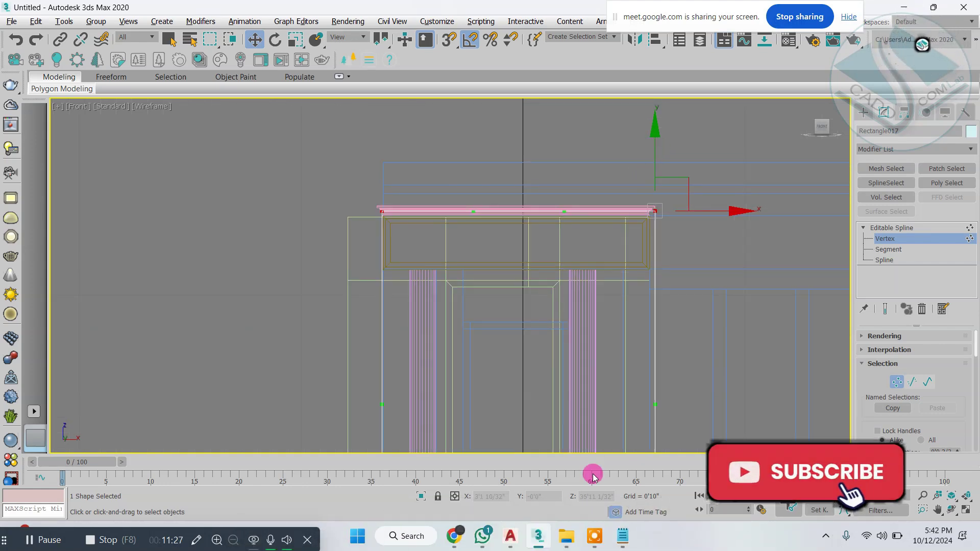
mouse_move(510, 534)
click(507, 514)
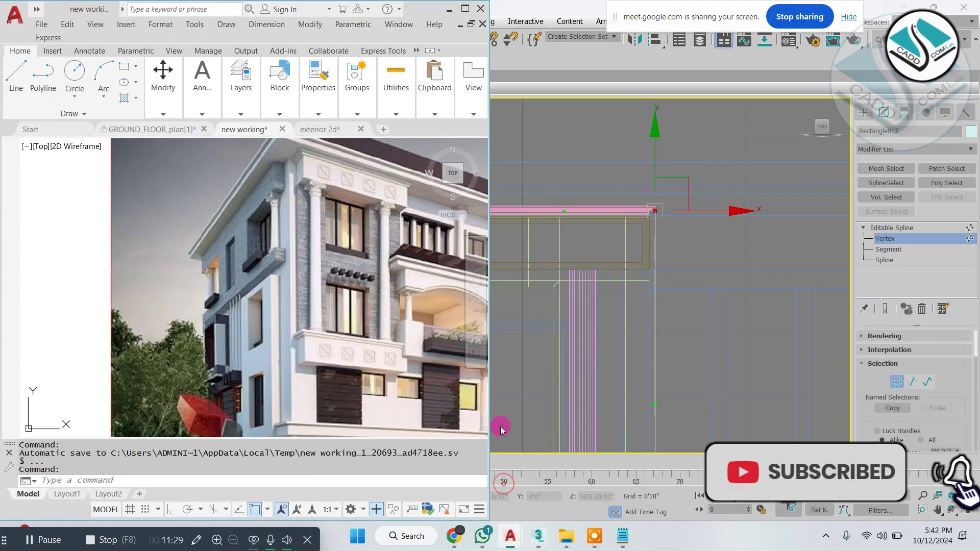
scroll(292, 168, up, 5)
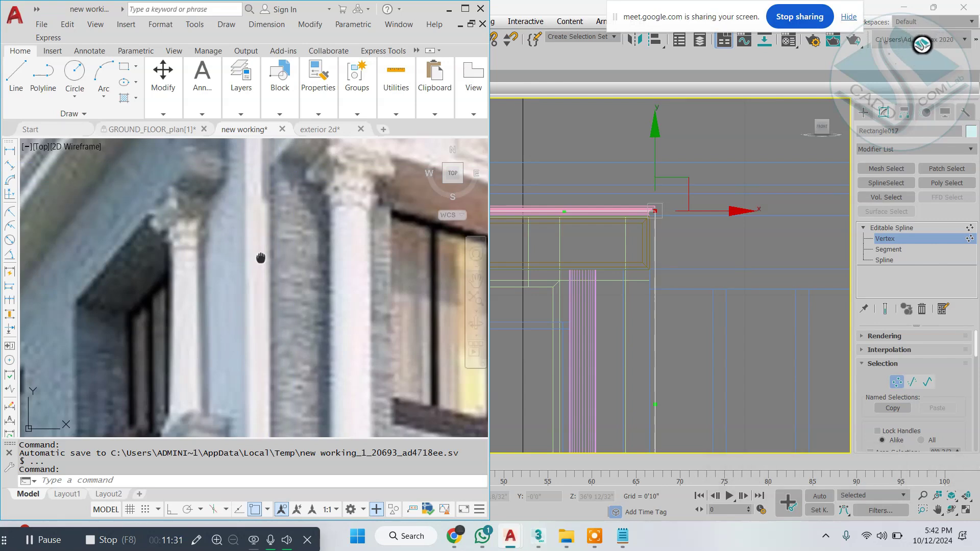
scroll(276, 253, up, 3)
click(571, 224)
click(669, 202)
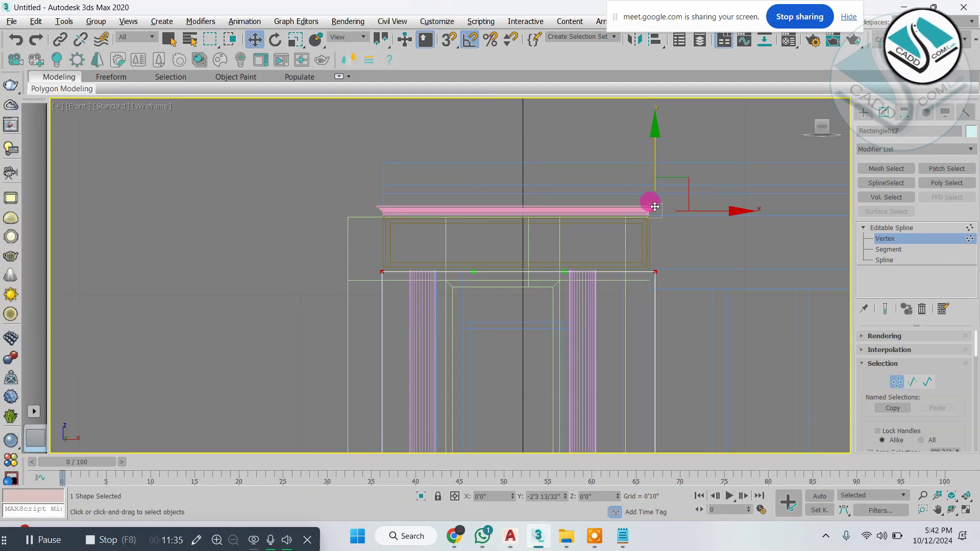
Move the rectangle's right-edge vertices into line with the right end of the moulded boxes.
scroll(626, 182, down, 6)
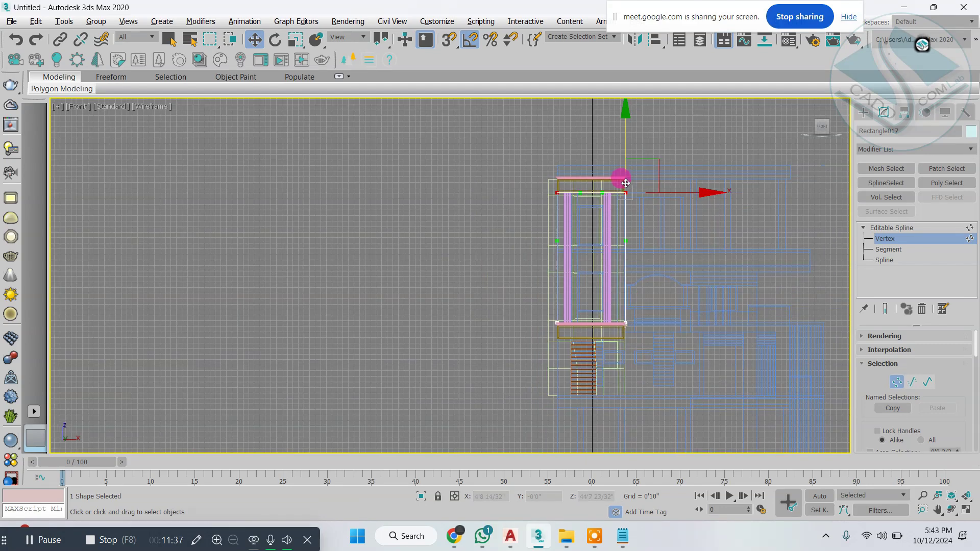
scroll(610, 343, up, 10)
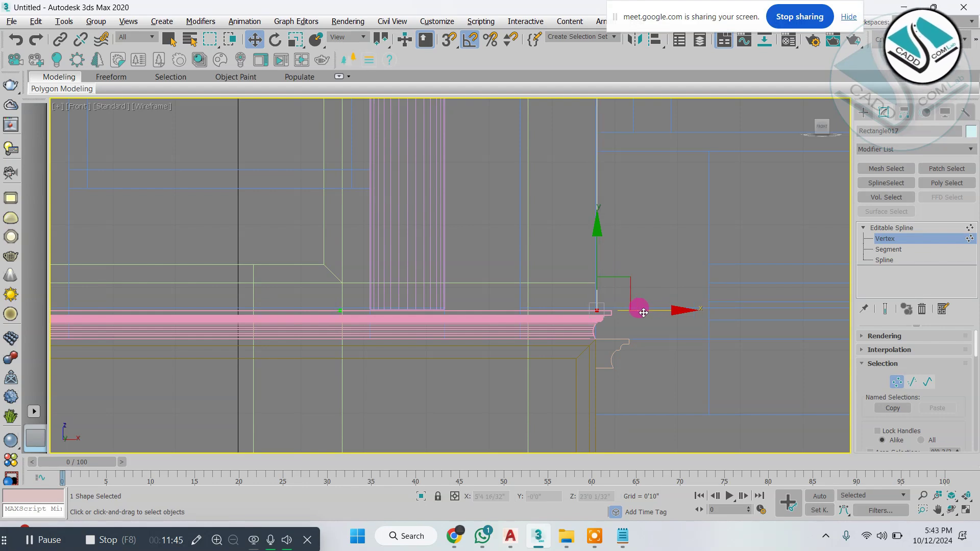
scroll(635, 314, down, 4)
scroll(493, 324, down, 5)
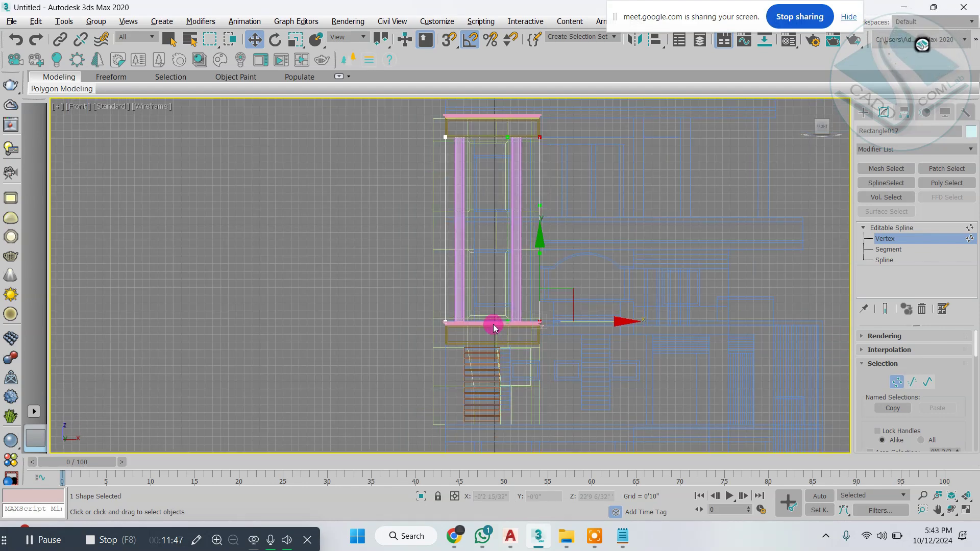
Extrude the rectangle around the columns by 0'3".
click(907, 151)
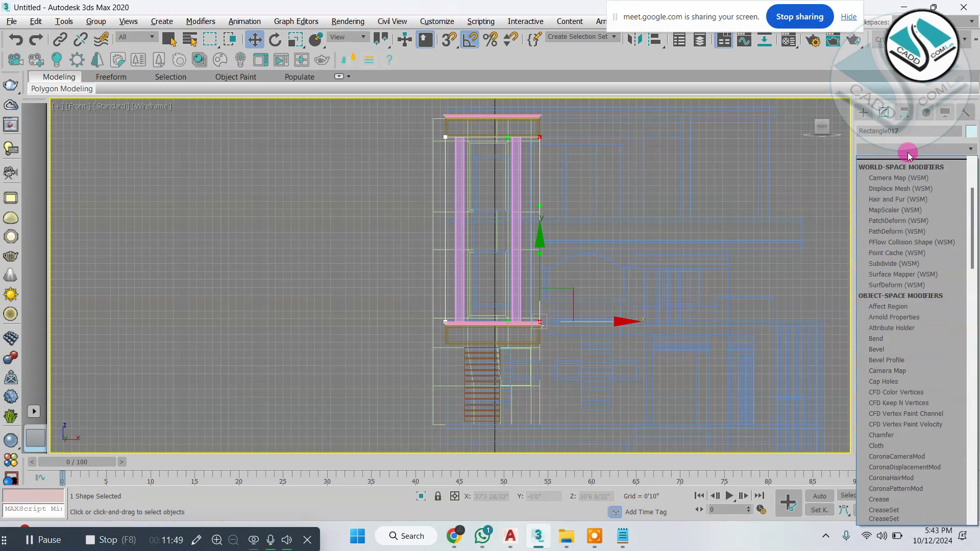
text(ex)
click(890, 162)
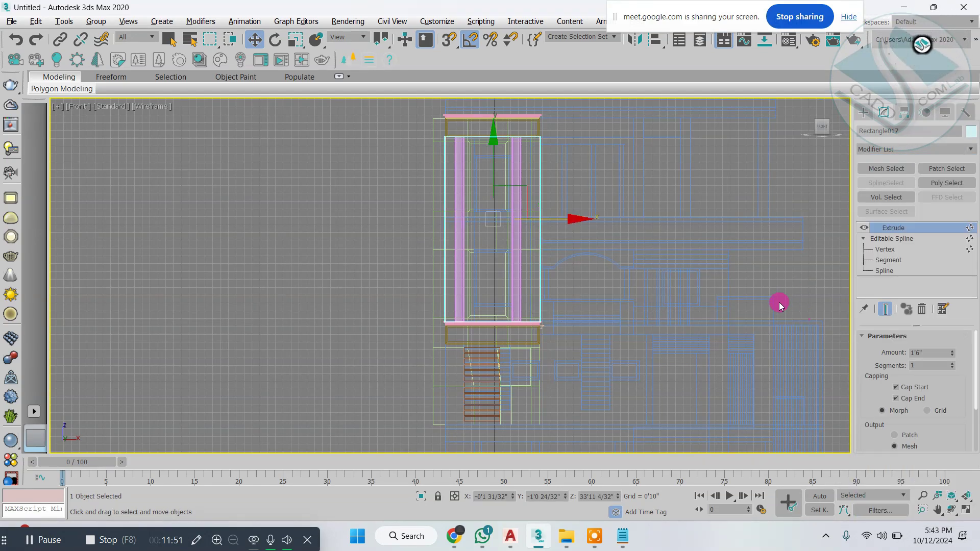
key(alt+w)
key(alt+w)
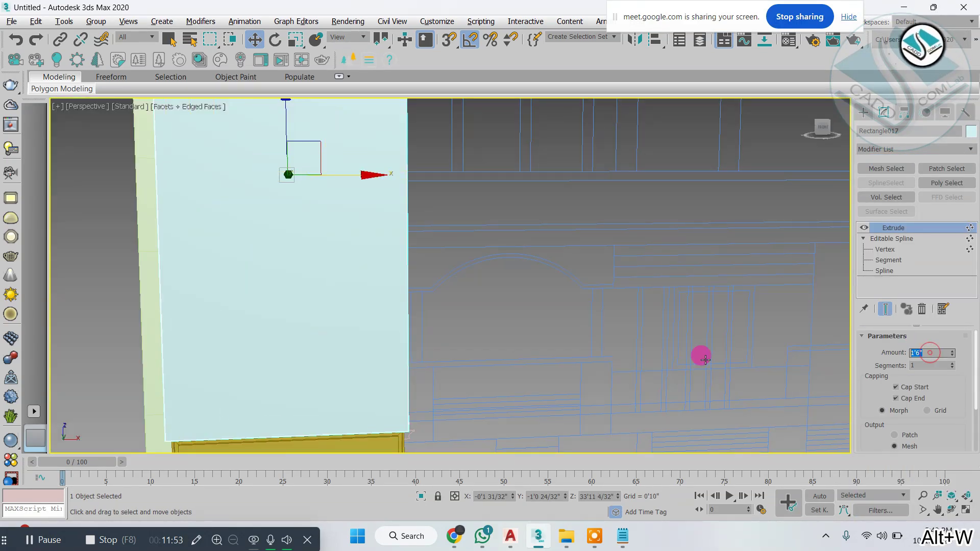
text(3)
key(Return)
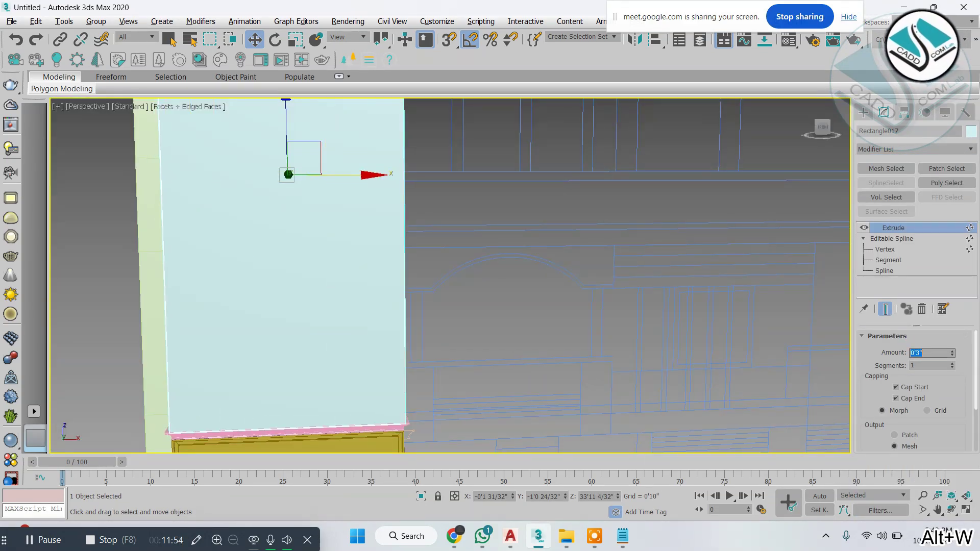
Move the extruded panel back behind the columns in the top view and check its position in perspective.
click(865, 112)
key(alt+w)
key(alt+w)
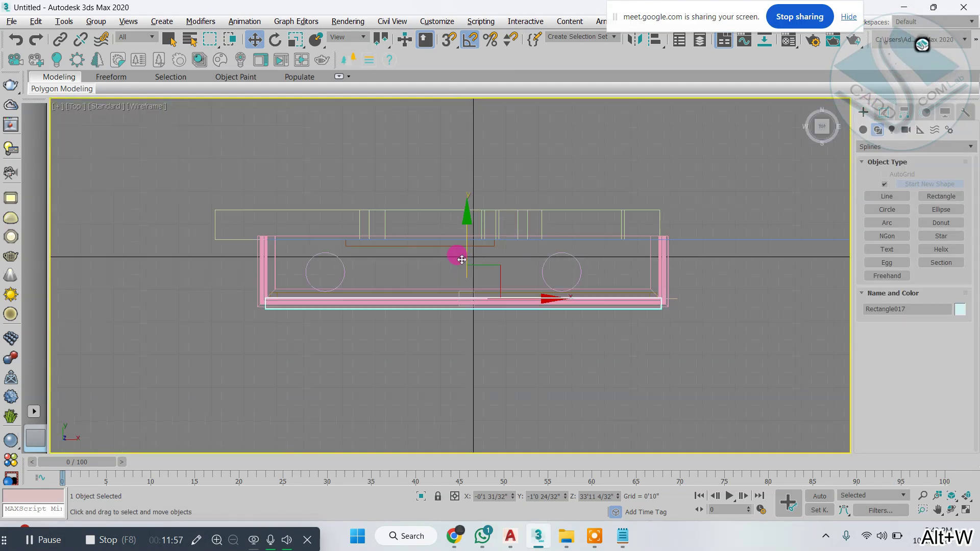
scroll(462, 252, up, 2)
drag(464, 245, 488, 163)
key(alt+w)
key(alt+w)
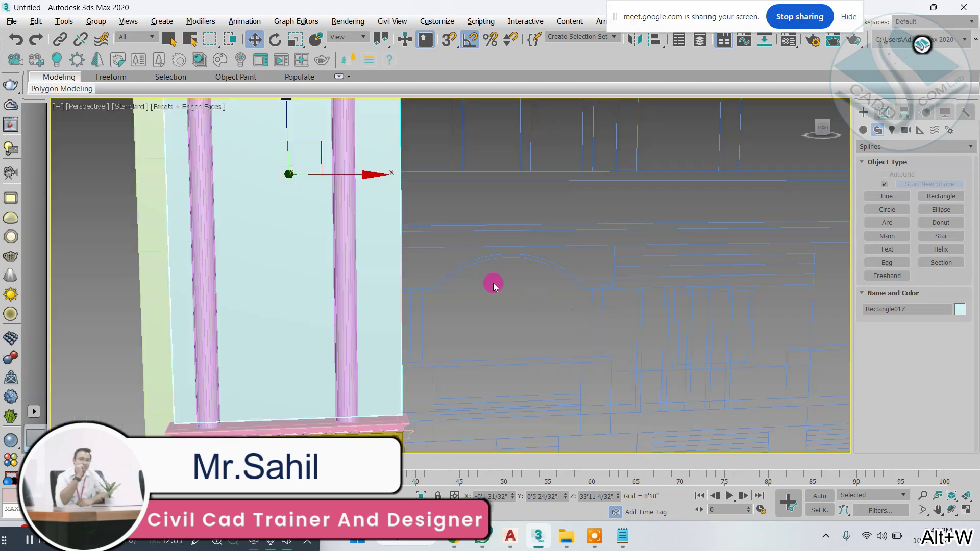
middle_drag(492, 280, 697, 201)
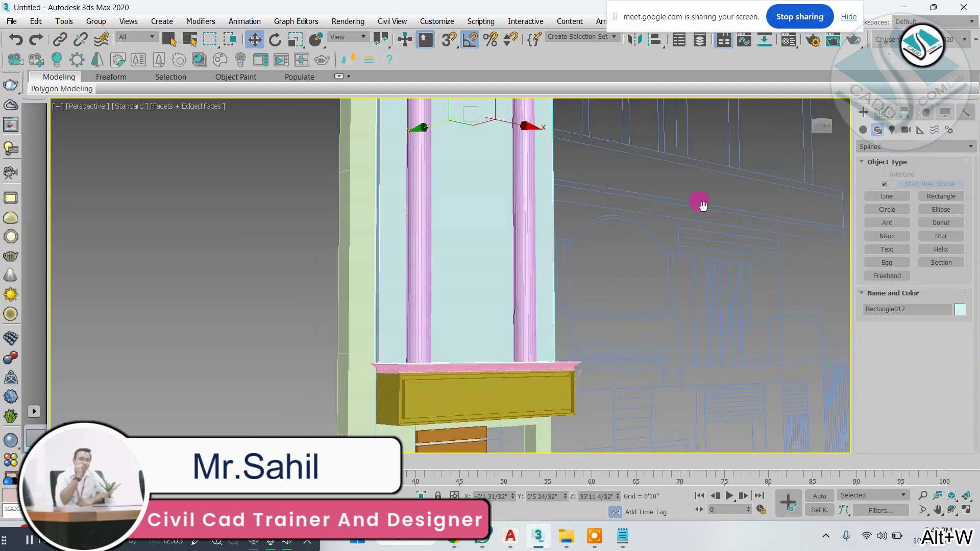
scroll(490, 325, up, 5)
scroll(490, 325, down, 6)
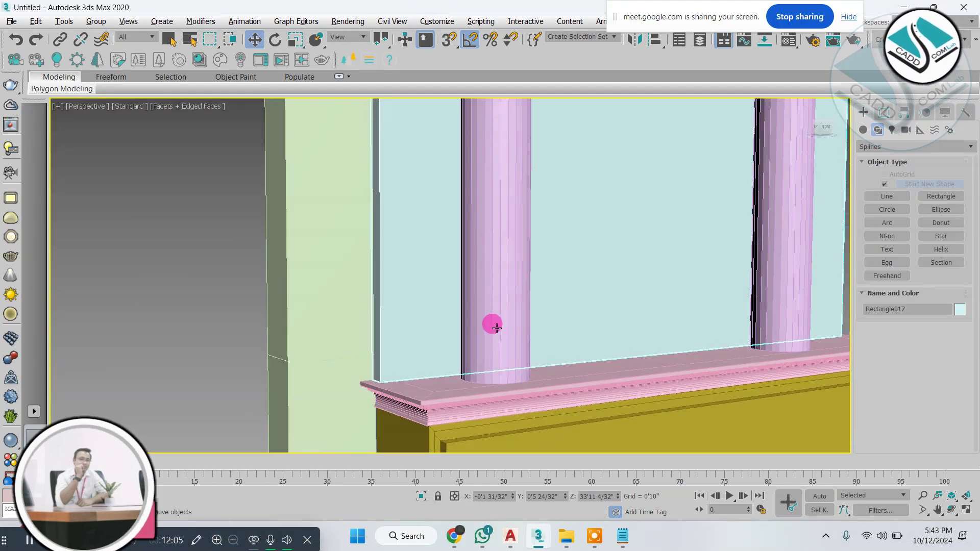
mouse_move(492, 323)
alt+middle_down()
mouse_move(529, 276)
mouse_move(500, 330)
mouse_move(482, 321)
alt+middle_up()
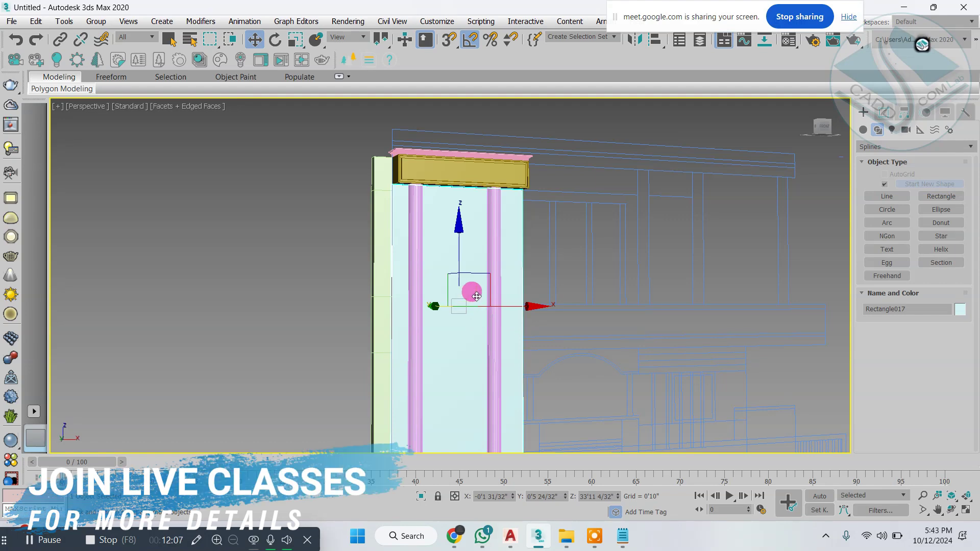
Convert the extruded panel behind the columns to an editable poly.
key(alt+w)
right_click(705, 201)
key(alt+w)
scroll(484, 191, up, 5)
middle_drag(485, 181, 481, 238)
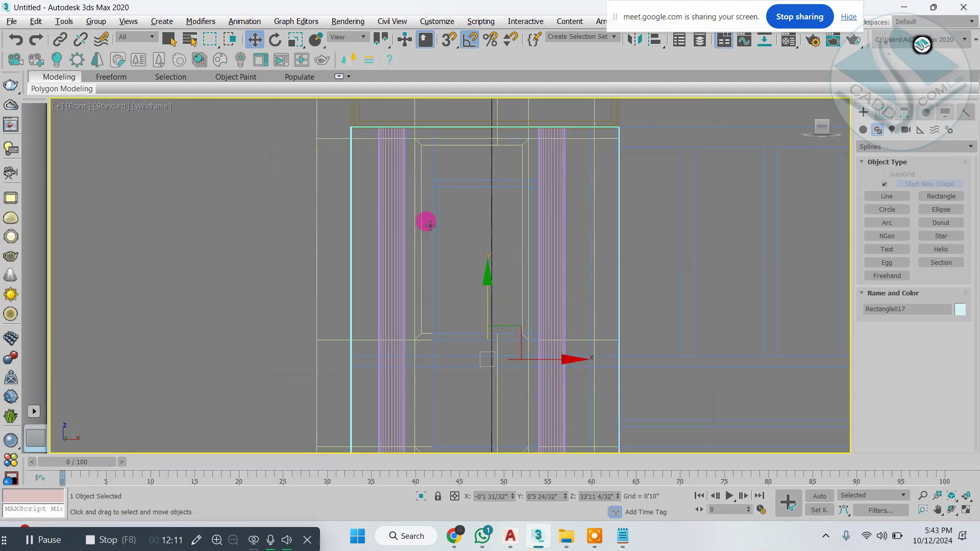
right_click(494, 142)
mouse_move(562, 278)
click(676, 285)
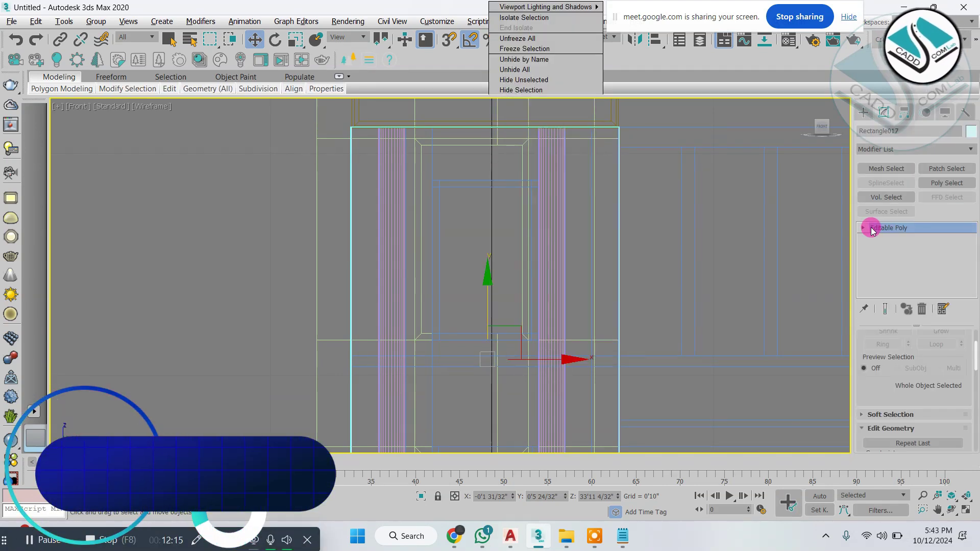
Activate a slice plane on the wall panel at edge level and rotate it horizontal for slicing in the front view.
click(862, 228)
click(882, 249)
scroll(867, 403, down, 8)
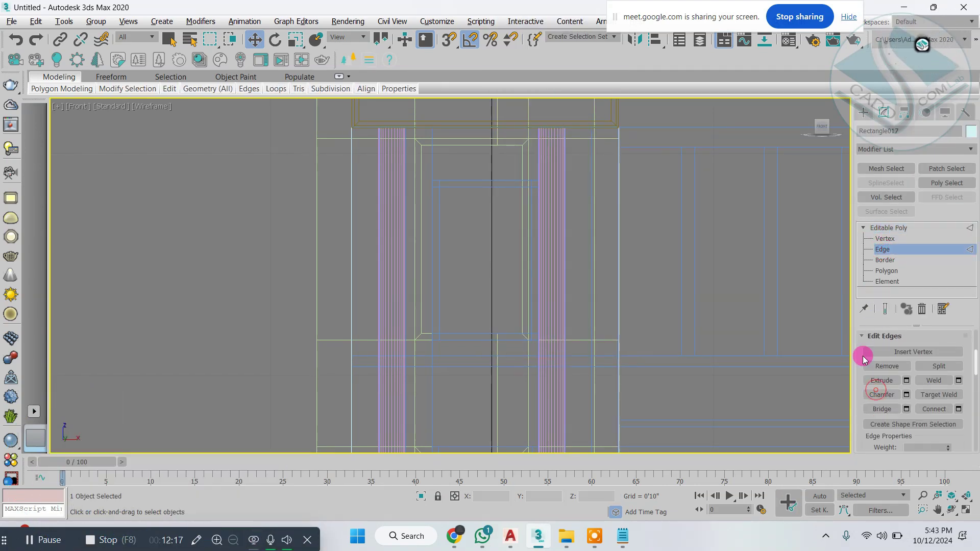
click(888, 391)
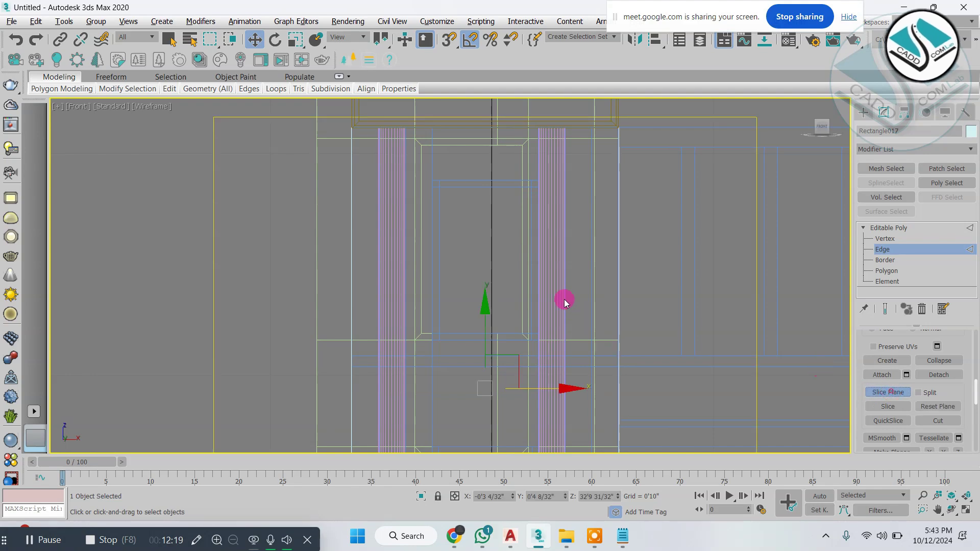
key(alt+w)
click(380, 339)
key(alt+w)
key(e)
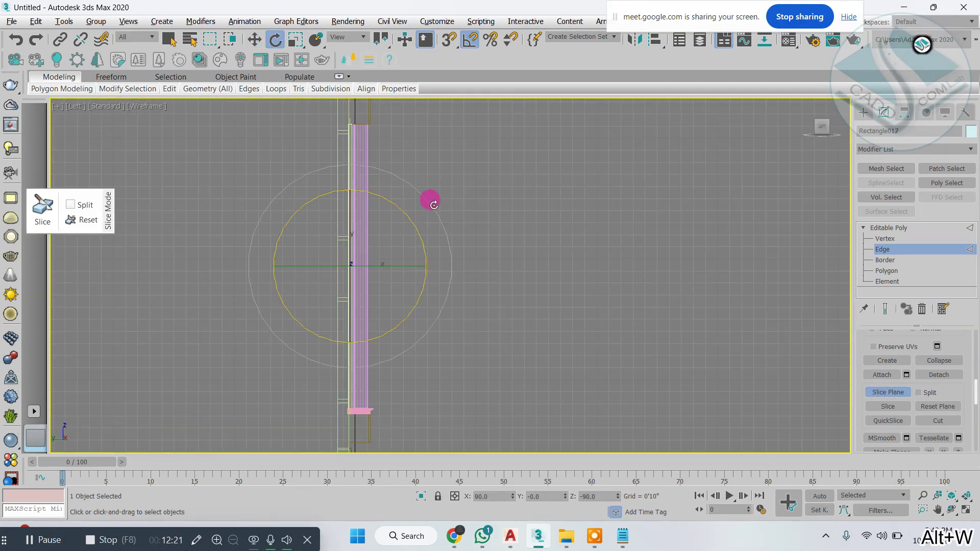
key(f)
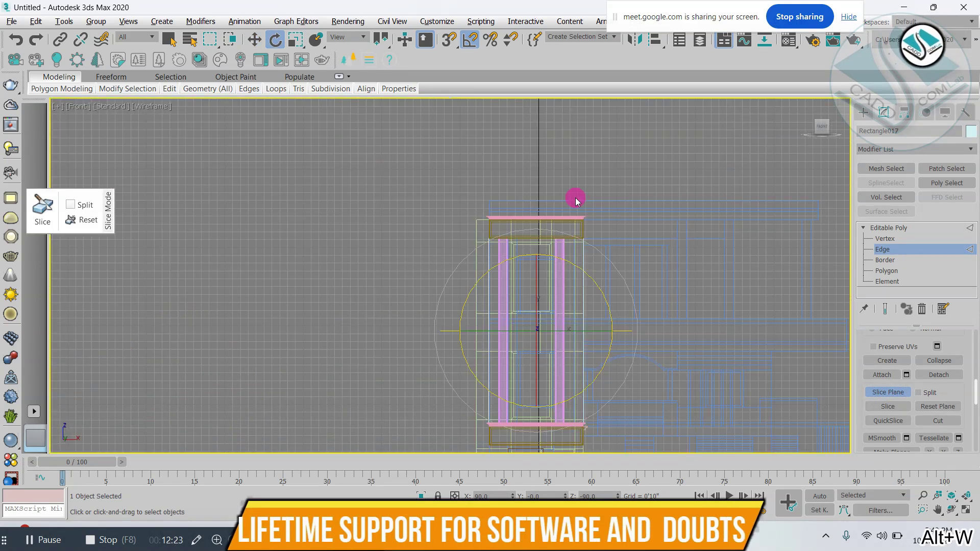
key(w)
Slice the wall panel horizontally at the top and bottom inner corners of the upper window frame, using vertex snap.
scroll(524, 316, up, 5)
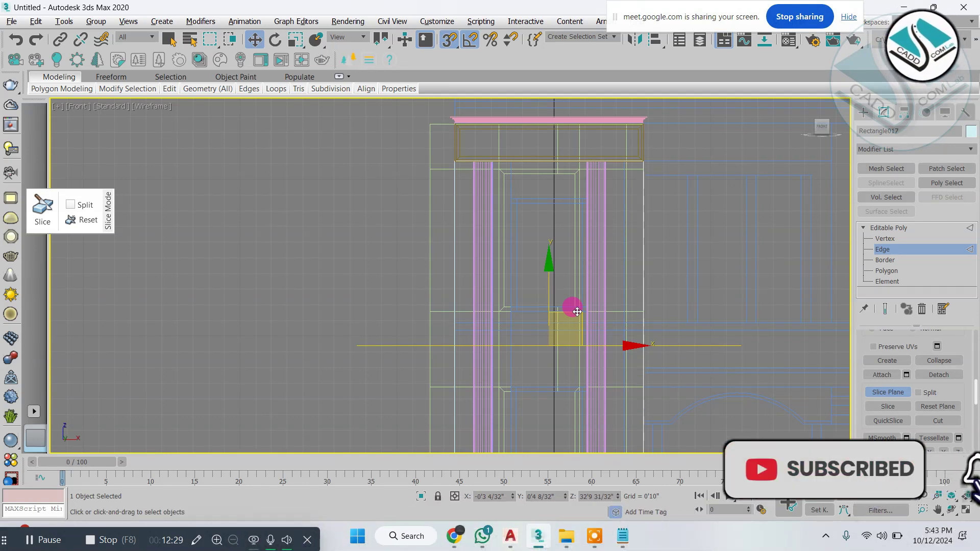
scroll(576, 311, up, 3)
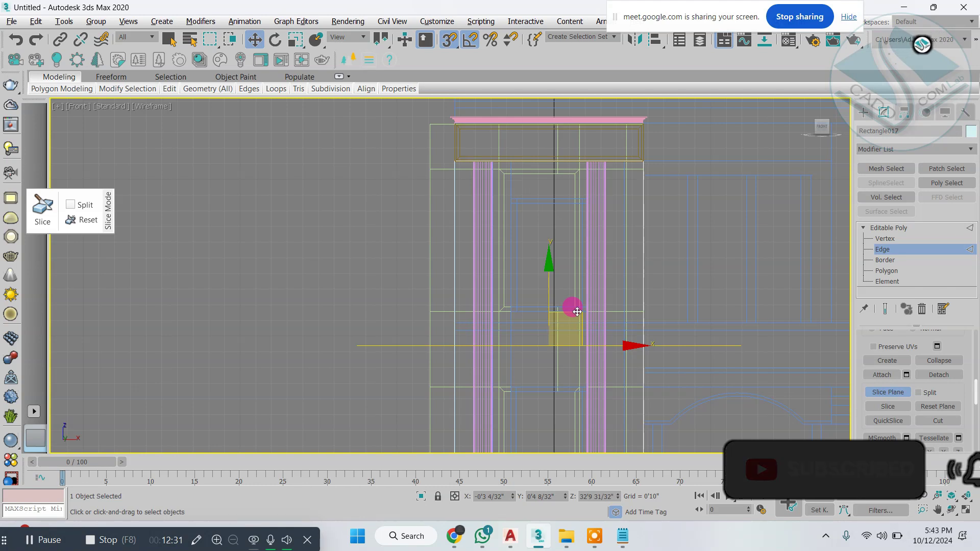
middle_drag(573, 317, 546, 383)
drag(544, 385, 451, 174)
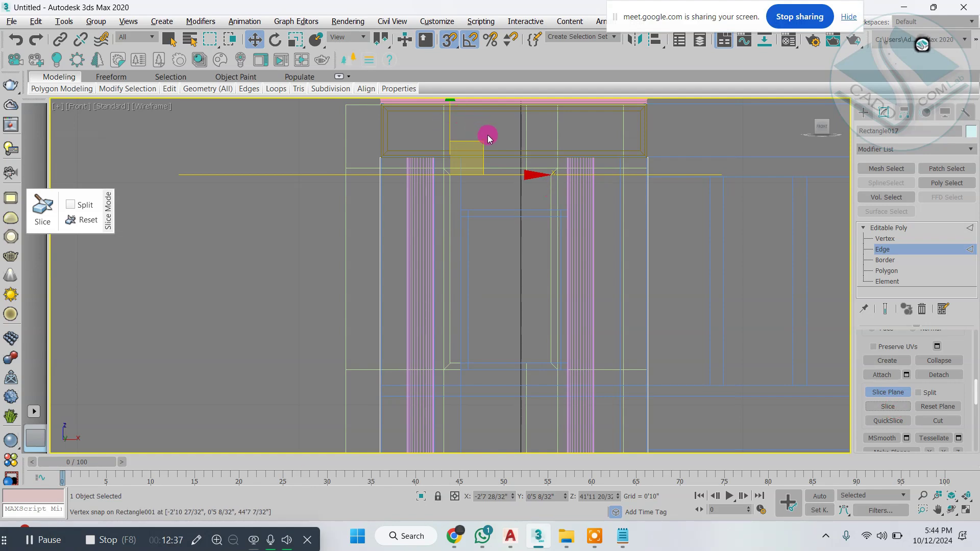
drag(488, 134, 459, 364)
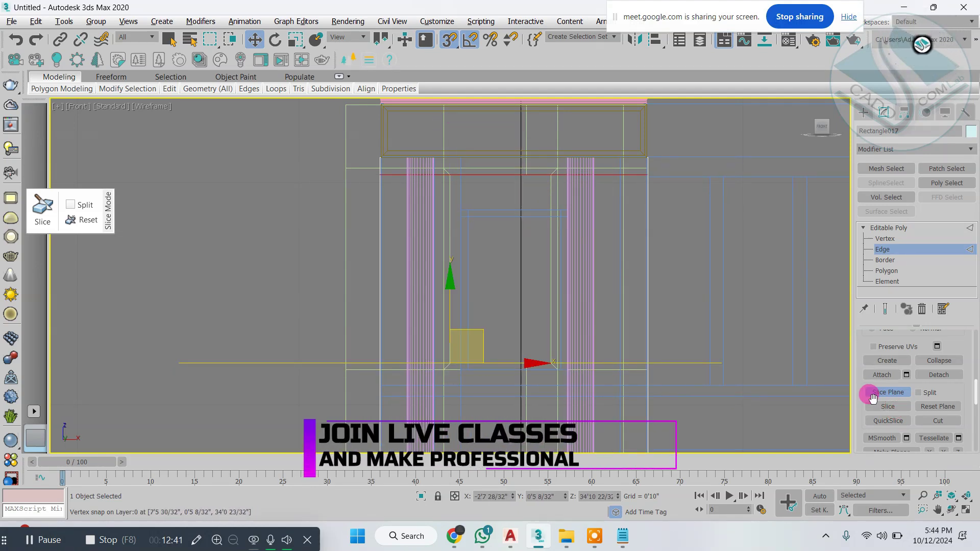
Slice the wall panel horizontally at the top and bottom of the lower window frame and check the cuts in perspective.
scroll(474, 182, down, 4)
middle_drag(459, 270, 455, 201)
scroll(465, 198, up, 2)
drag(479, 186, 462, 285)
click(888, 406)
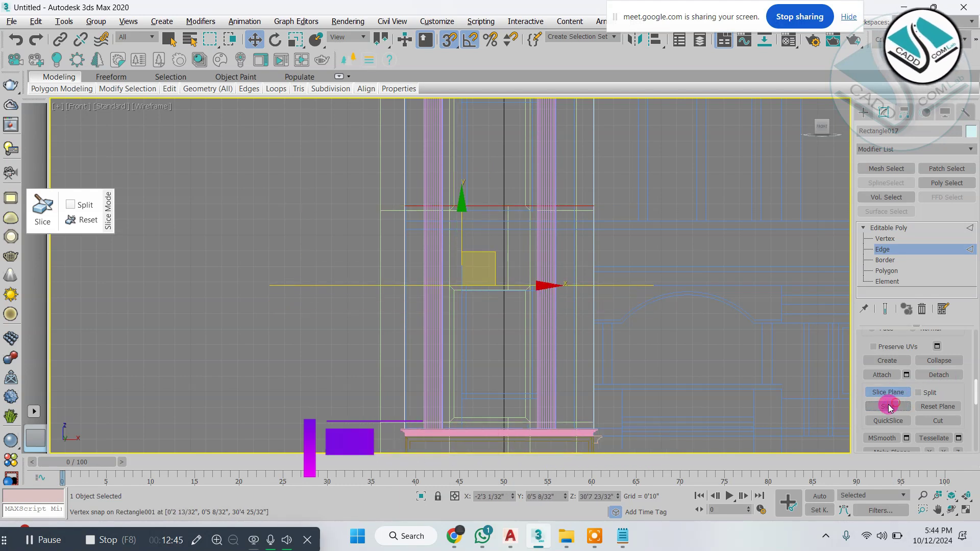
middle_drag(508, 294, 508, 230)
scroll(505, 227, up, 2)
drag(477, 184, 434, 403)
click(887, 406)
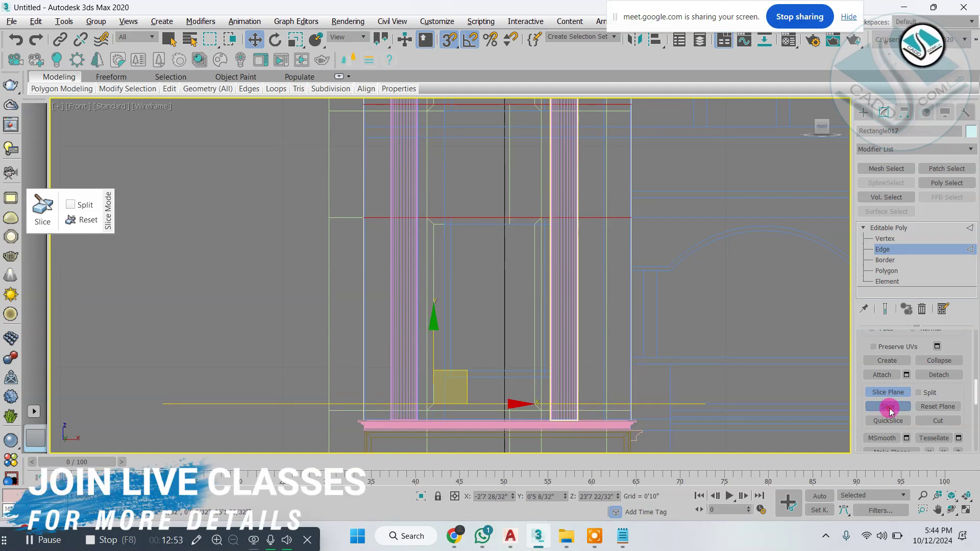
click(887, 392)
key(alt+w)
click(690, 377)
key(alt+w)
scroll(554, 280, up, 4)
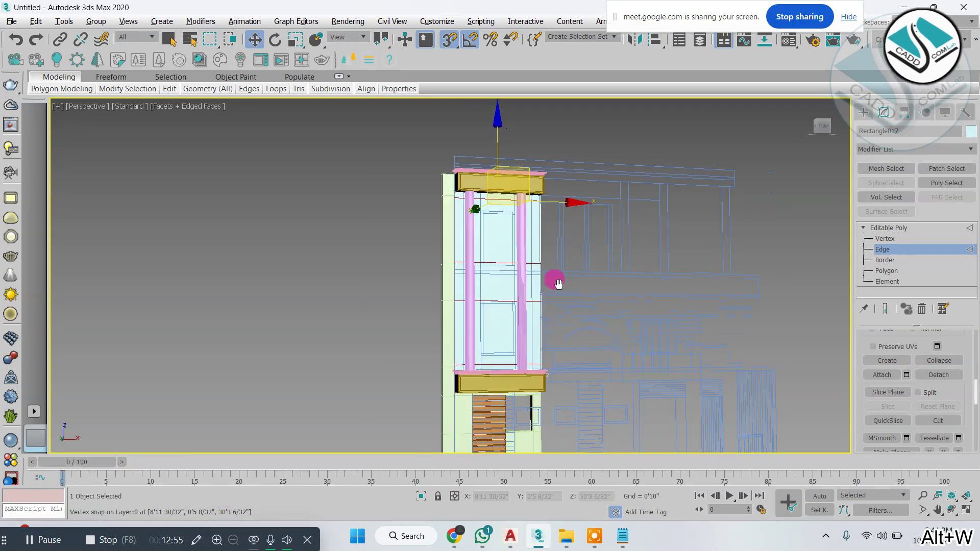
Reactivate the slice plane on the wall panel in the front view and rotate it vertical.
key(alt+w)
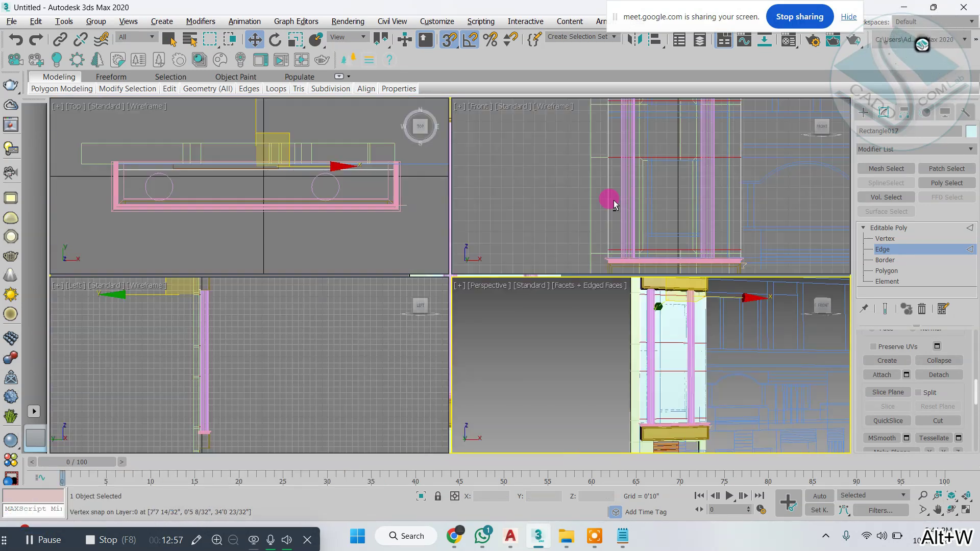
click(610, 201)
key(alt+w)
key(e)
scroll(520, 305, down, 6)
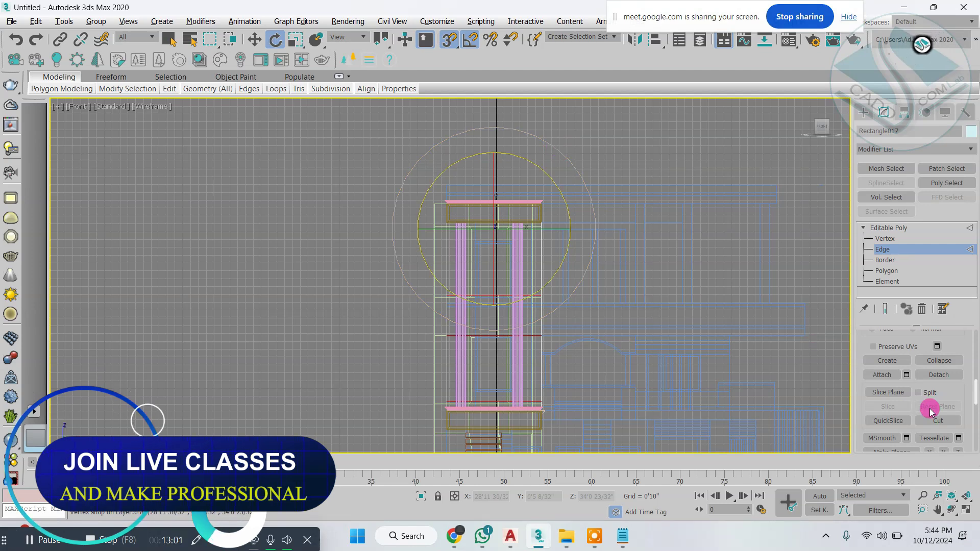
click(888, 391)
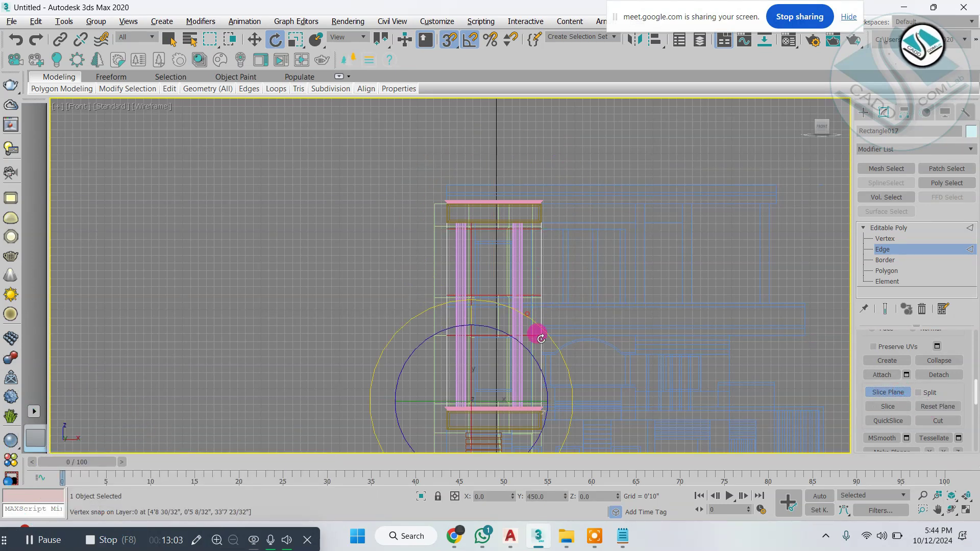
key(w)
Slice the wall panel vertically at the left and right sides of the window openings, then end slicing.
drag(513, 293, 475, 243)
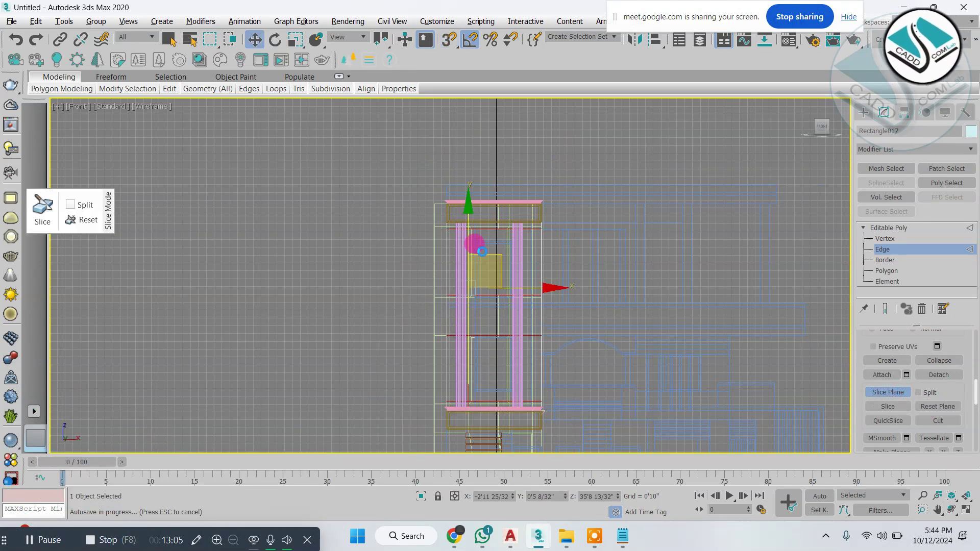
scroll(489, 268, up, 3)
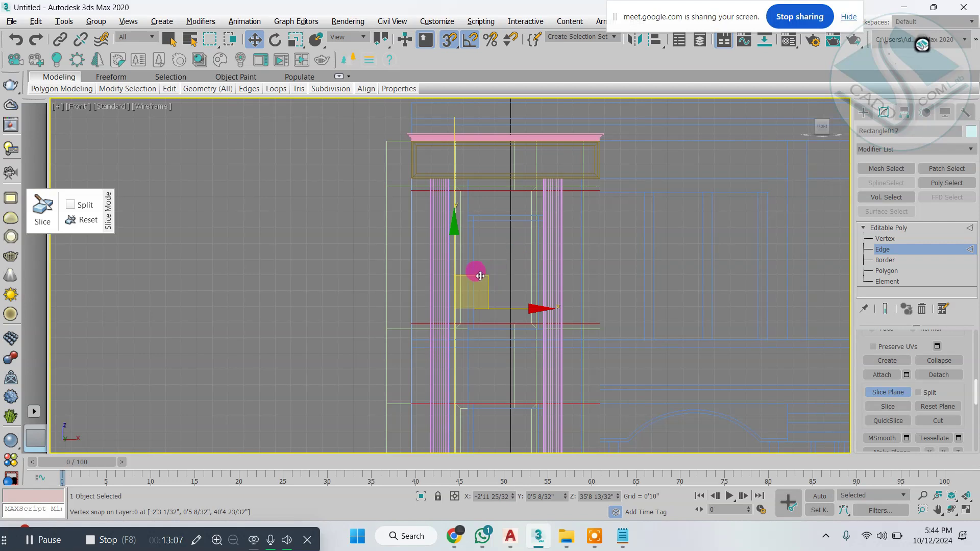
drag(468, 213, 469, 214)
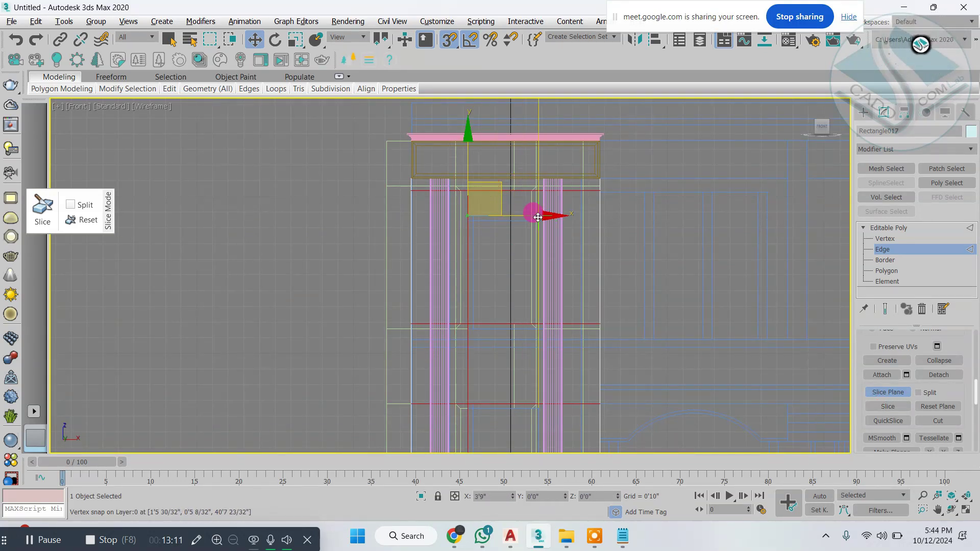
drag(538, 216, 533, 213)
scroll(535, 212, up, 5)
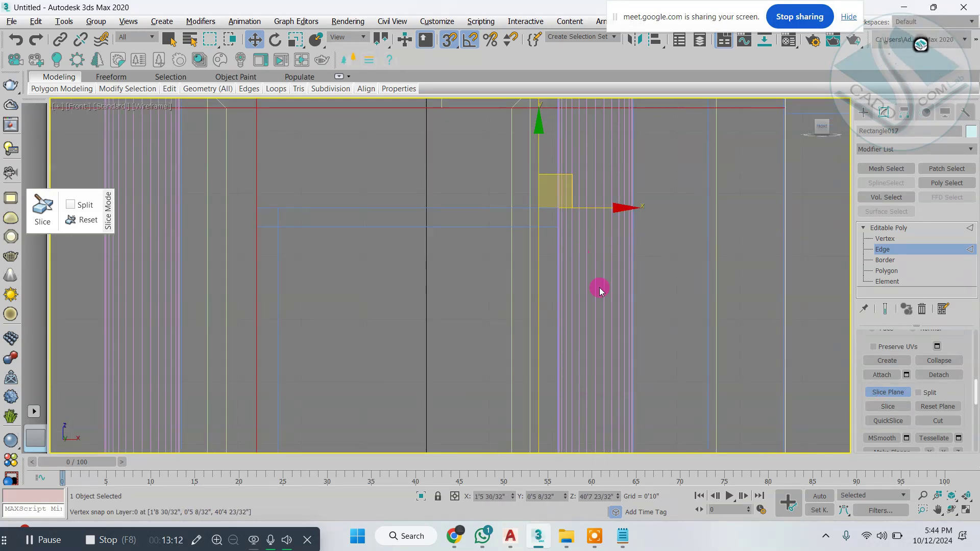
click(885, 394)
scroll(522, 183, down, 5)
Select the front and back polygons of the upper and lower window openings on the sliced wall panel in perspective.
click(884, 238)
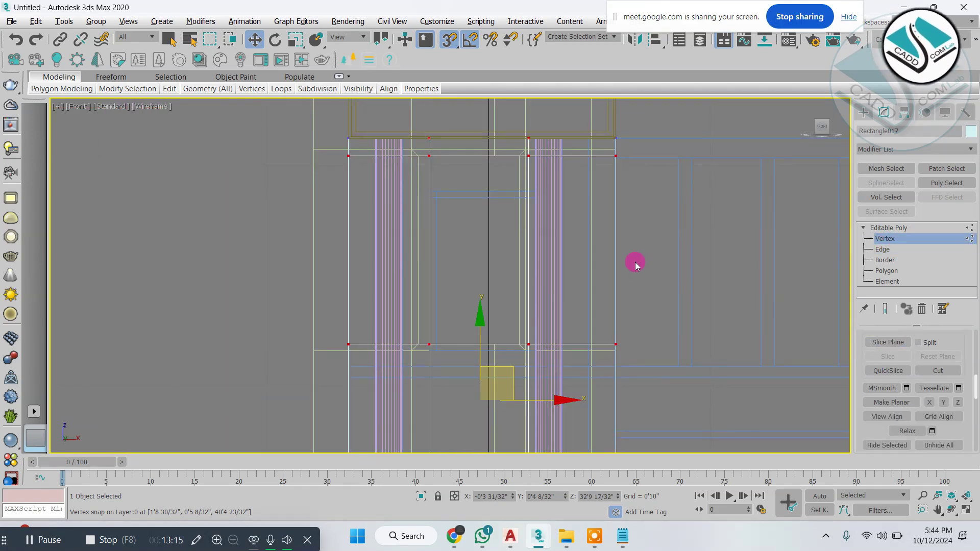
scroll(505, 173, up, 3)
key(alt+w)
click(619, 332)
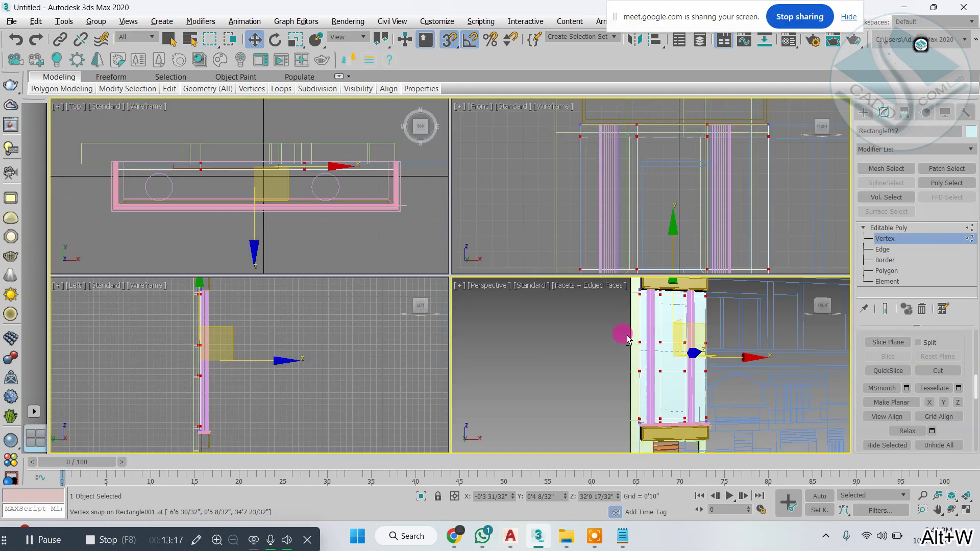
key(alt+w)
mouse_move(525, 260)
alt+middle_down()
mouse_move(587, 280)
mouse_move(557, 262)
mouse_move(542, 271)
alt+middle_up()
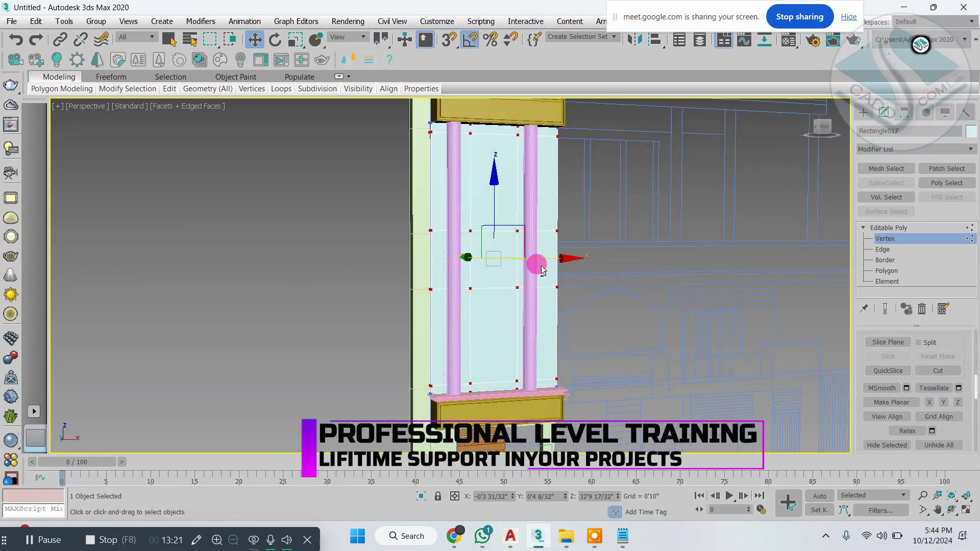
click(886, 271)
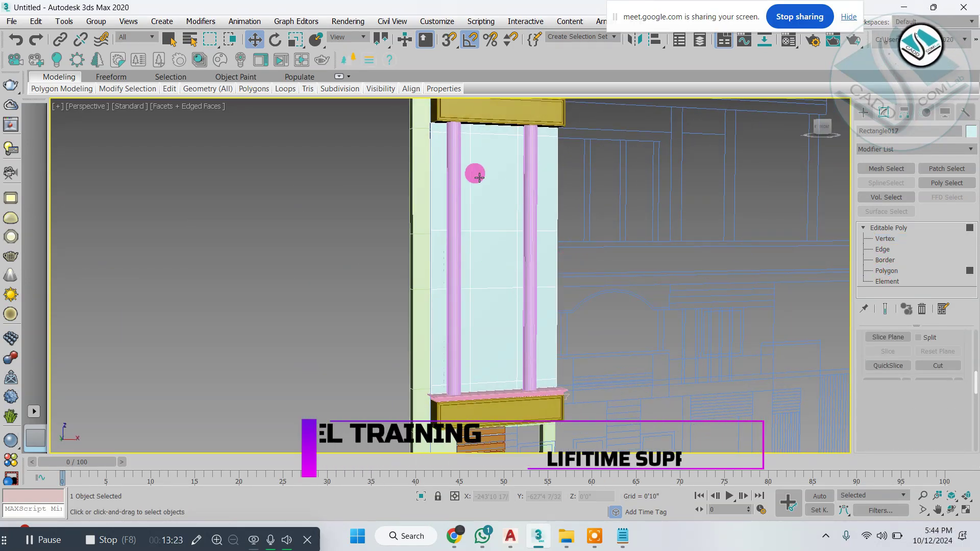
click(474, 174)
ctrl+click(503, 294)
alt+middle_drag(382, 223, 465, 168)
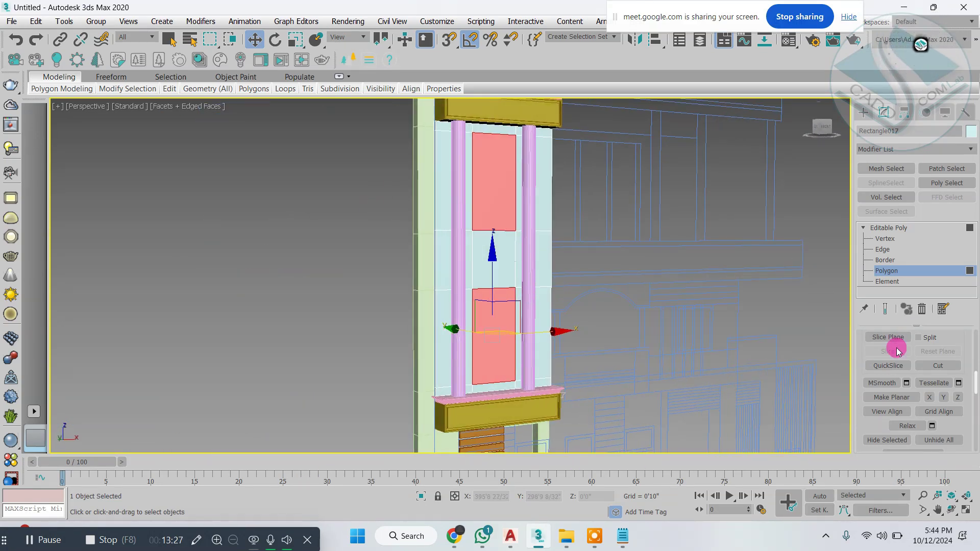
Inset the selected window polygons by 0'1" and bridge them to cut both openings through the panel.
scroll(898, 358, up, 5)
click(958, 365)
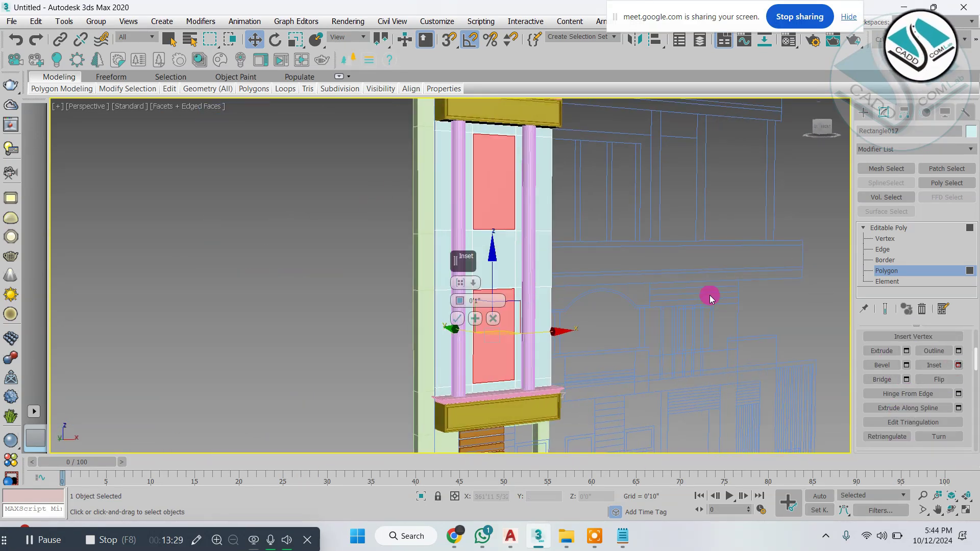
click(886, 380)
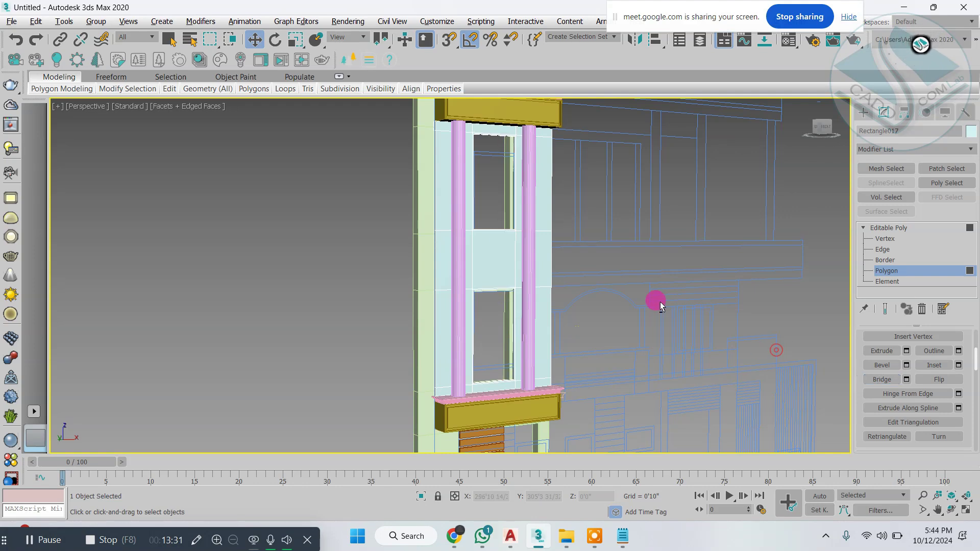
scroll(540, 255, up, 5)
scroll(539, 255, down, 4)
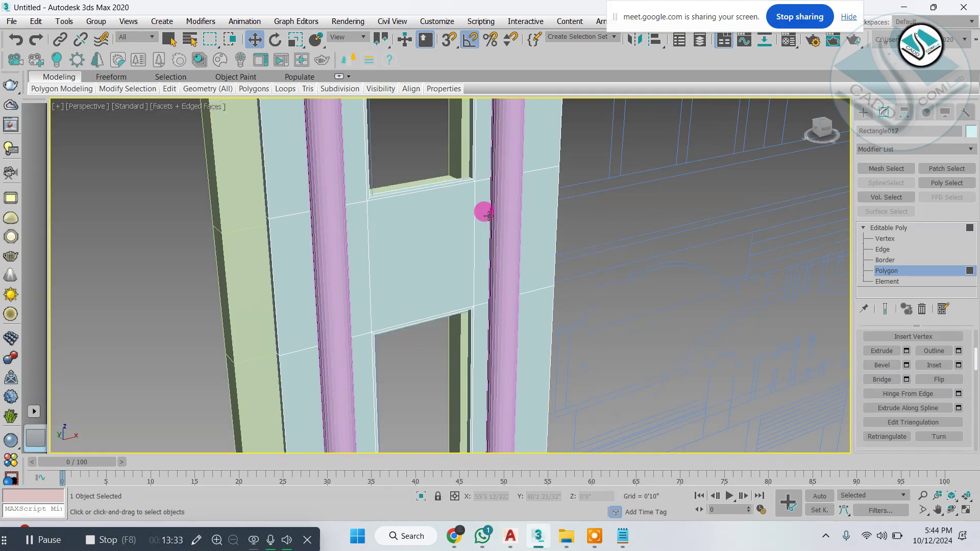
scroll(532, 240, up, 5)
scroll(532, 240, down, 5)
alt+middle_drag(531, 241, 564, 256)
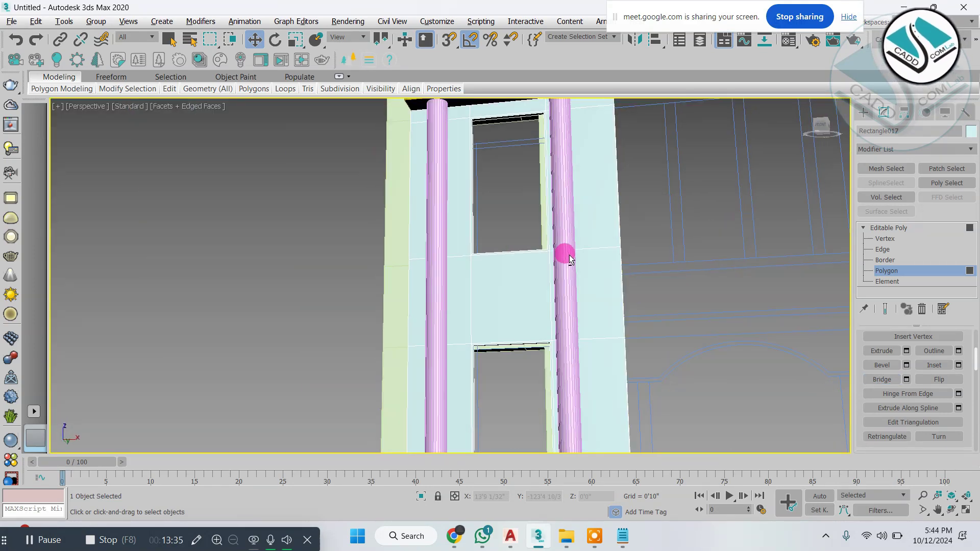
Move the right-side vertices of both window openings inward along X to line up with the wall opening behind.
key(alt+w)
key(alt+w)
click(884, 238)
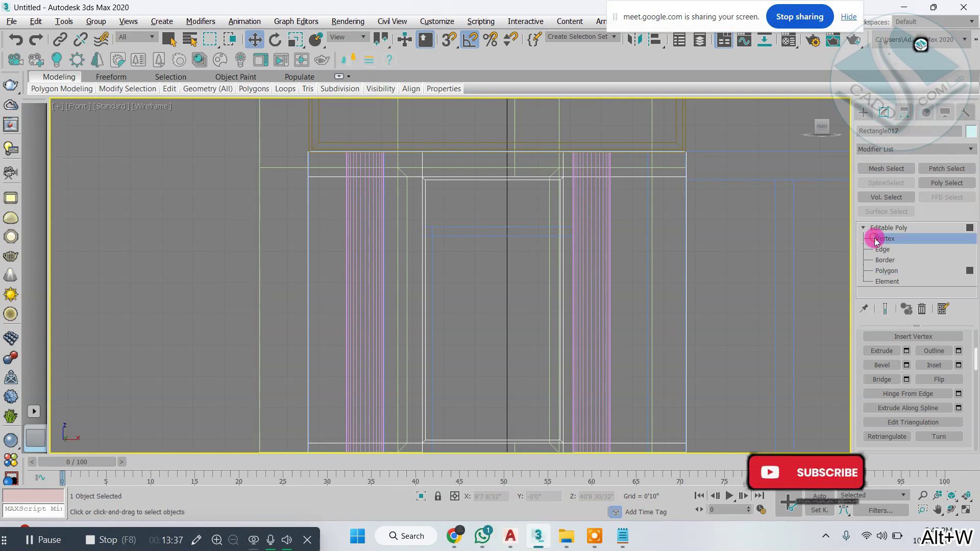
scroll(595, 206, down, 6)
drag(565, 170, 590, 391)
key(alt+w)
middle_click(658, 352)
key(alt+w)
scroll(547, 234, up, 2)
scroll(547, 233, up, 4)
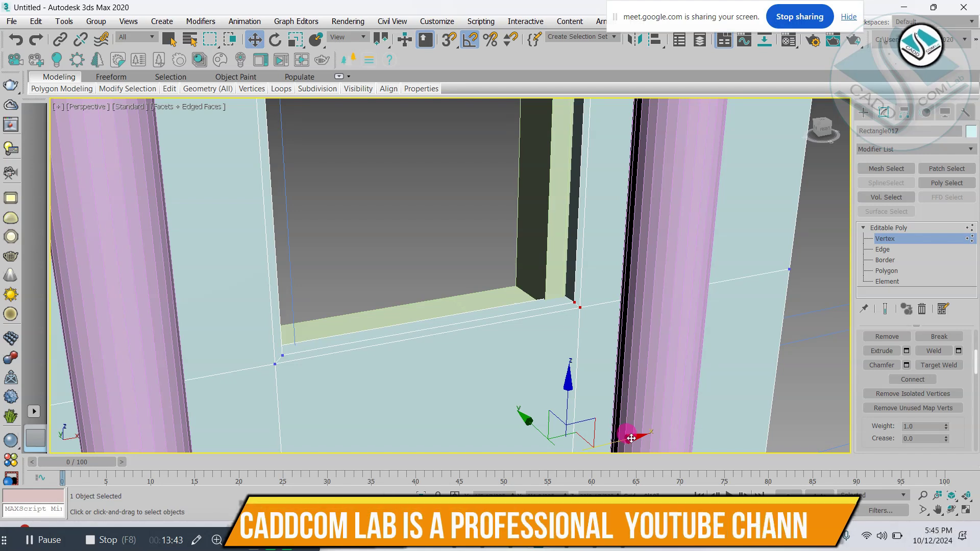
drag(630, 439, 606, 443)
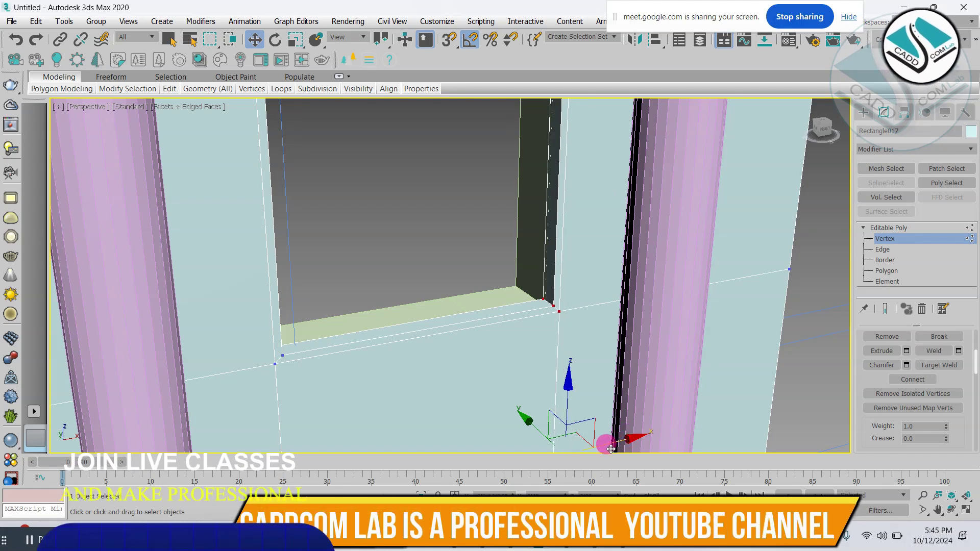
Examine the upper and lower window openings from several angles for alignment with the wall behind.
scroll(575, 368, down, 6)
scroll(507, 400, up, 5)
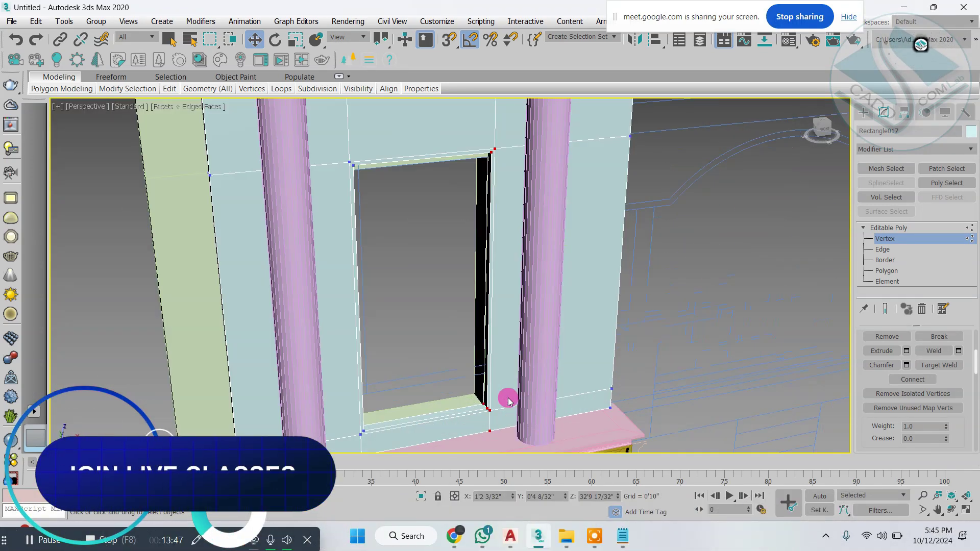
scroll(508, 399, down, 4)
alt+middle_drag(489, 373, 433, 257)
scroll(464, 125, up, 4)
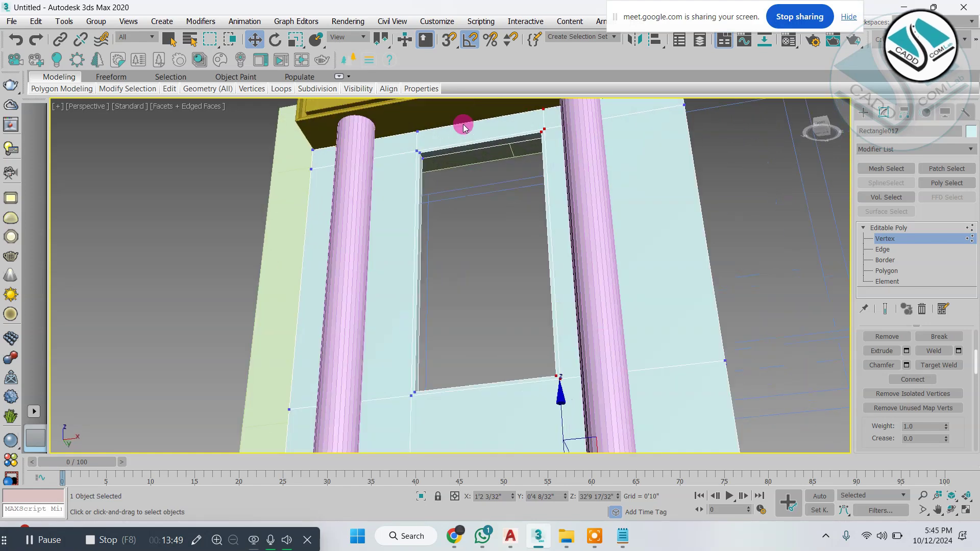
scroll(465, 176, down, 2)
alt+middle_drag(465, 180, 500, 265)
scroll(525, 308, down, 3)
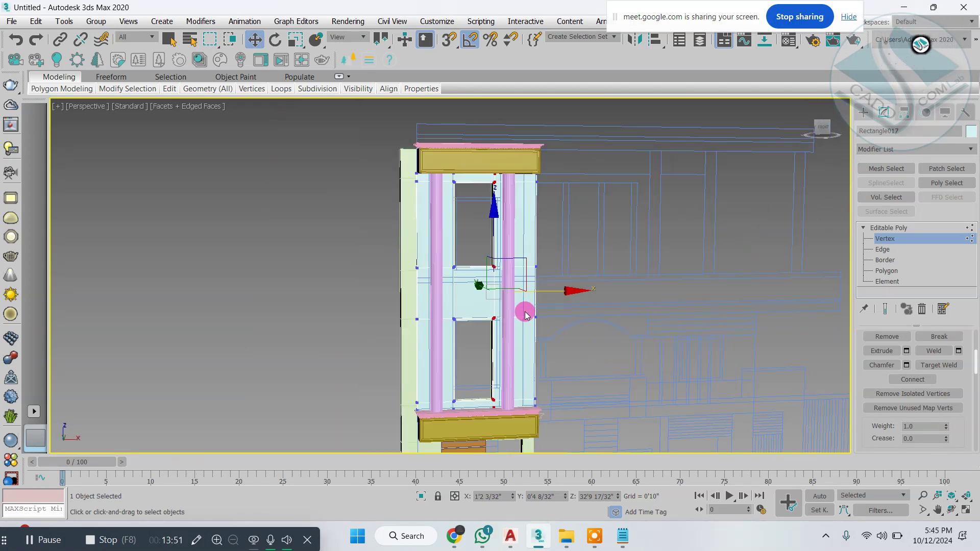
mouse_move(525, 308)
alt+middle_down()
mouse_move(466, 323)
mouse_move(518, 312)
alt+middle_up()
Finish vertex editing of the wall panel with the two window openings and clear the selection.
click(863, 112)
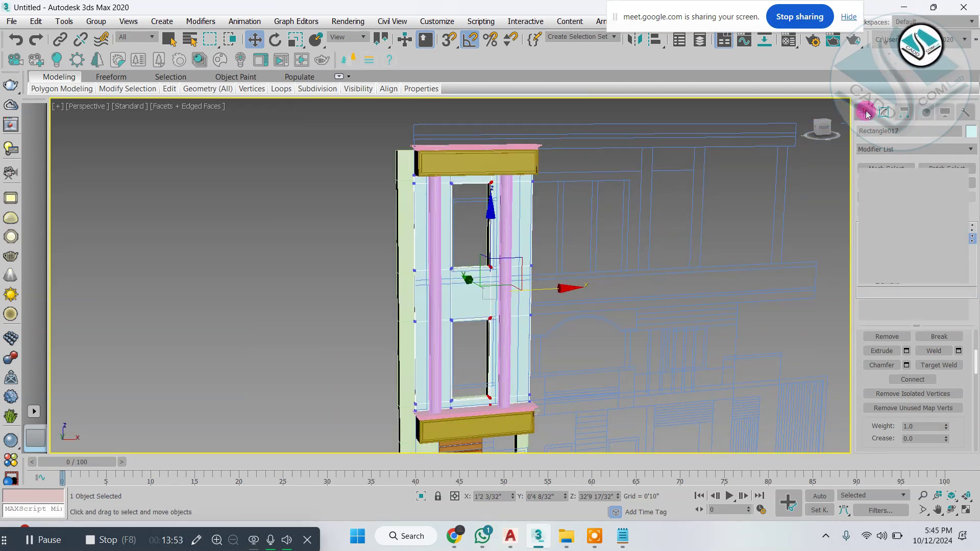
click(310, 240)
scroll(567, 294, up, 2)
alt+middle_drag(553, 280, 592, 288)
click(566, 404)
Switch to AutoCAD's new working drawing and examine the reference photo of the facade below the front bay columns.
mouse_move(509, 535)
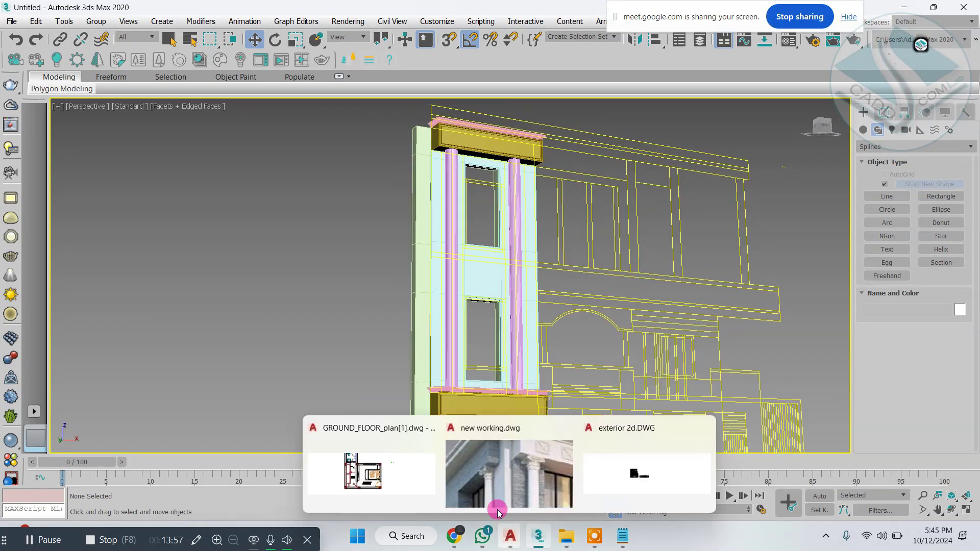
click(480, 464)
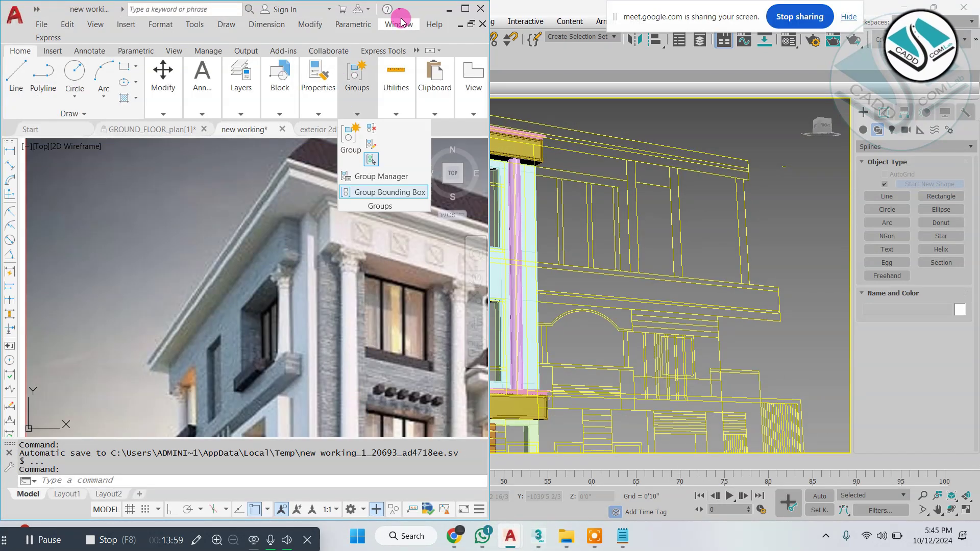
click(464, 8)
scroll(423, 241, down, 3)
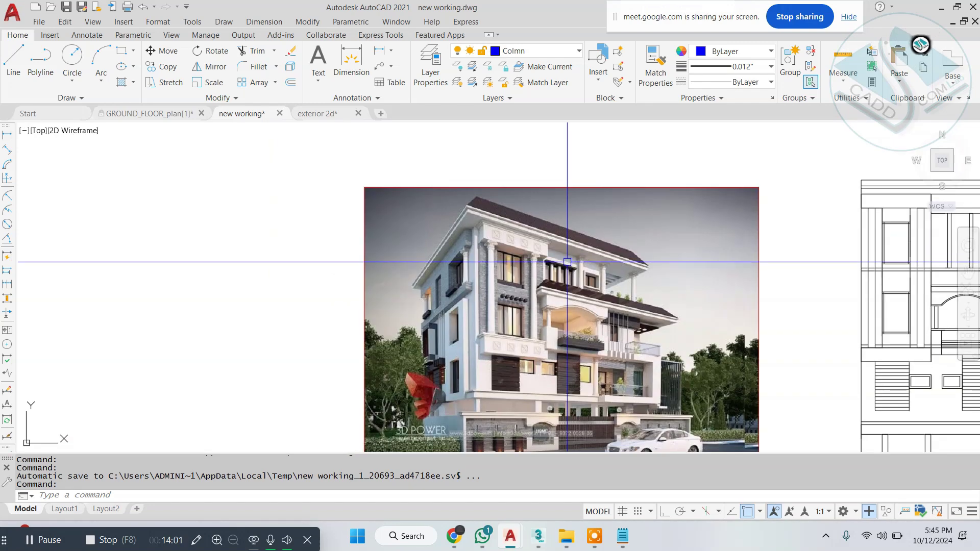
scroll(362, 234, up, 2)
middle_drag(384, 279, 353, 223)
scroll(396, 347, up, 2)
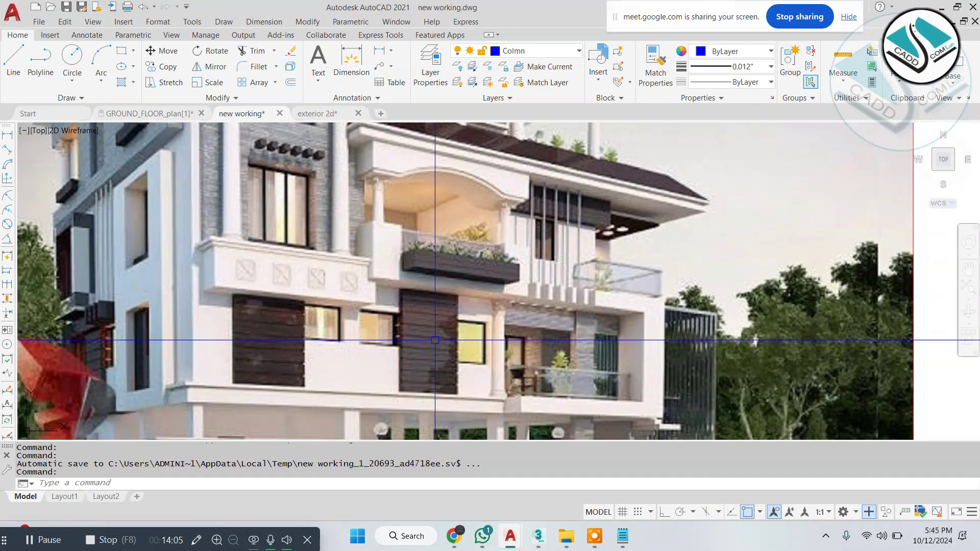
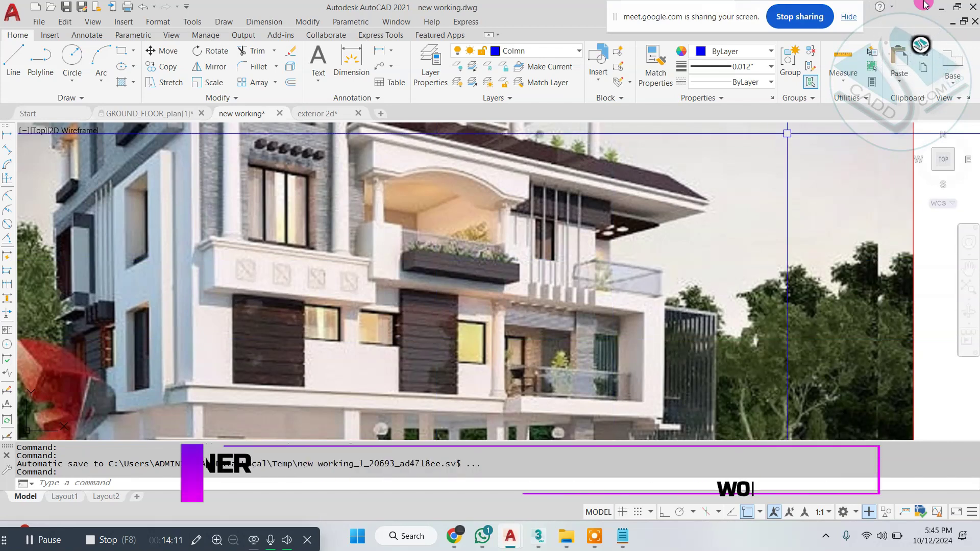
click(941, 7)
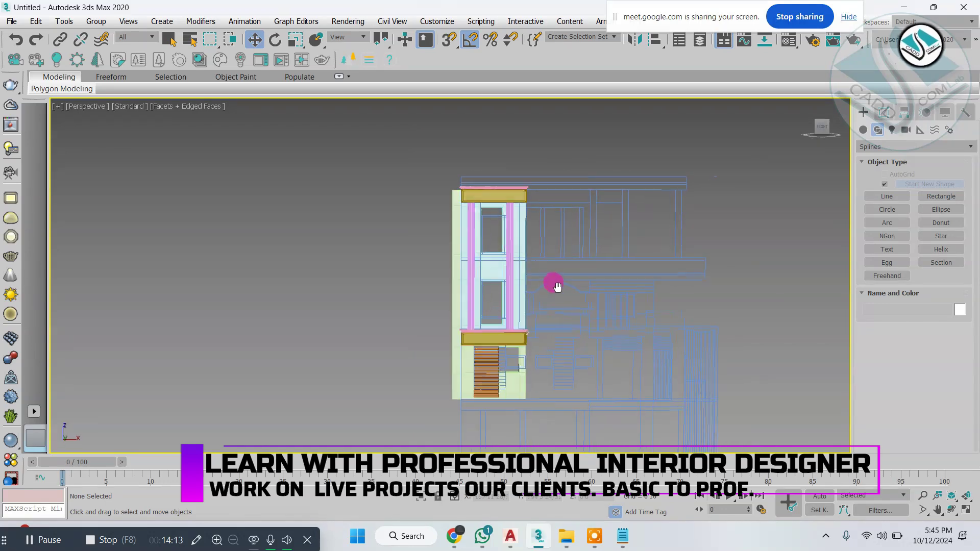
Select the lower wall and pick the polygons of its end face beside the front bay.
scroll(557, 286, up, 6)
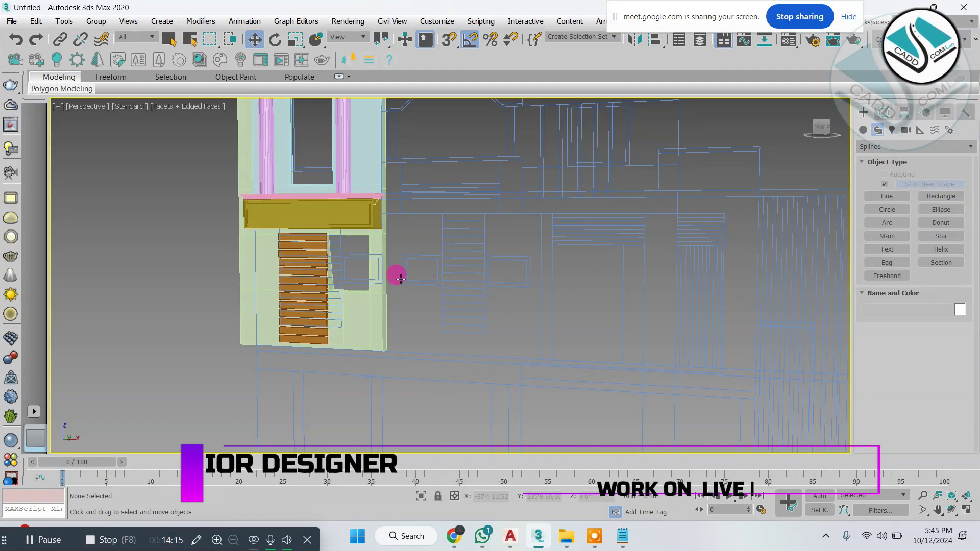
click(368, 304)
alt+middle_drag(367, 304, 427, 291)
click(828, 134)
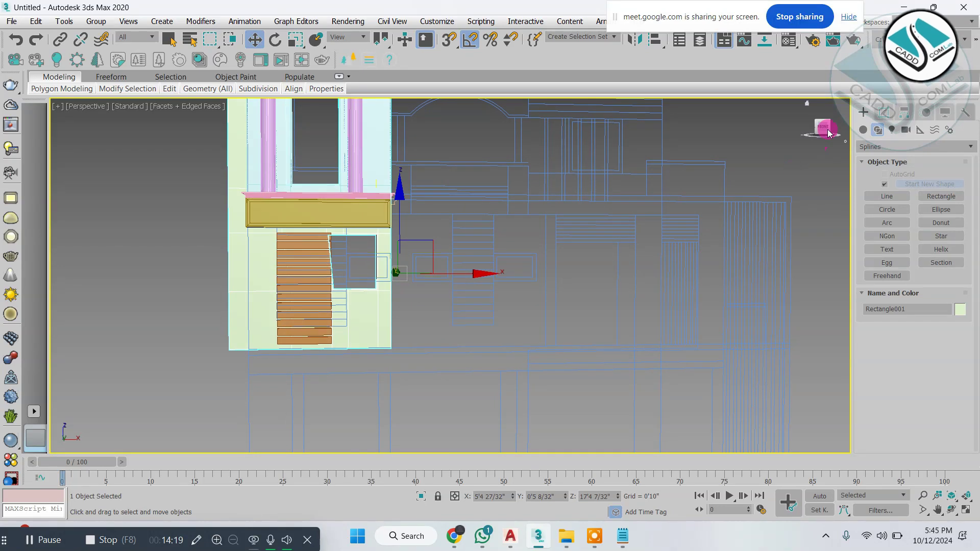
click(886, 111)
alt+middle_drag(503, 240, 453, 257)
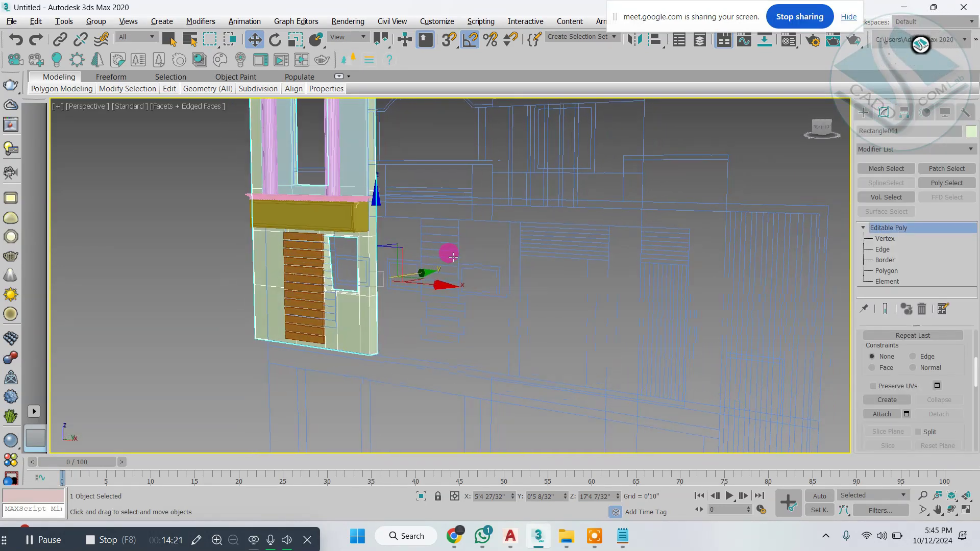
click(887, 272)
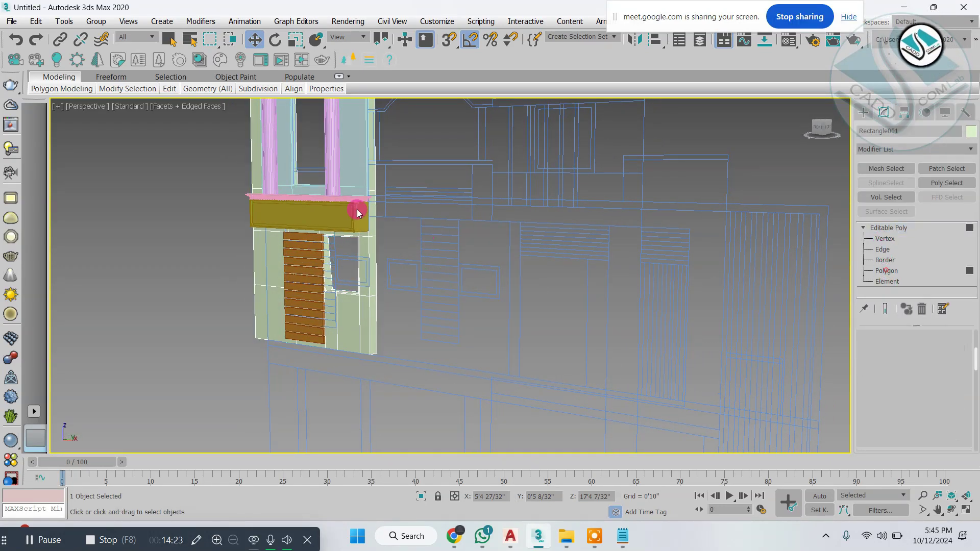
scroll(356, 209, up, 5)
click(362, 195)
alt+middle_drag(362, 203, 433, 272)
click(378, 306)
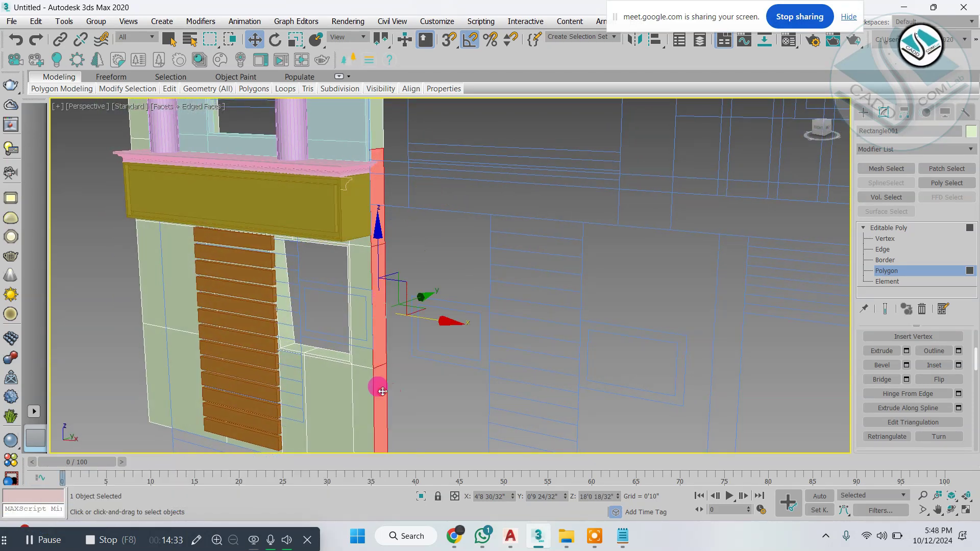
Extrude the selected end polygons along X to extend the lower wall past the second window outline, to about X 16'1".
scroll(382, 391, down, 3)
middle_drag(382, 392, 393, 319)
click(906, 351)
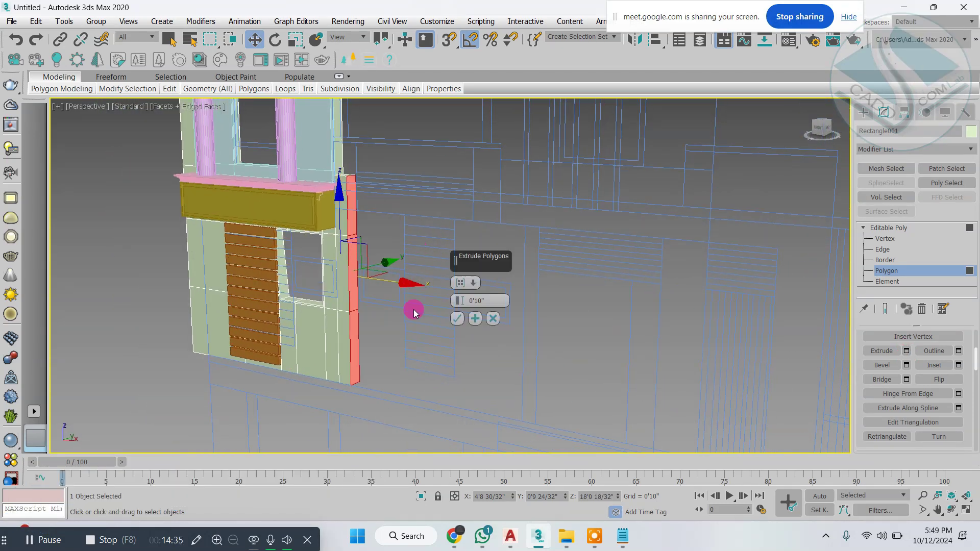
alt+middle_drag(459, 316, 584, 300)
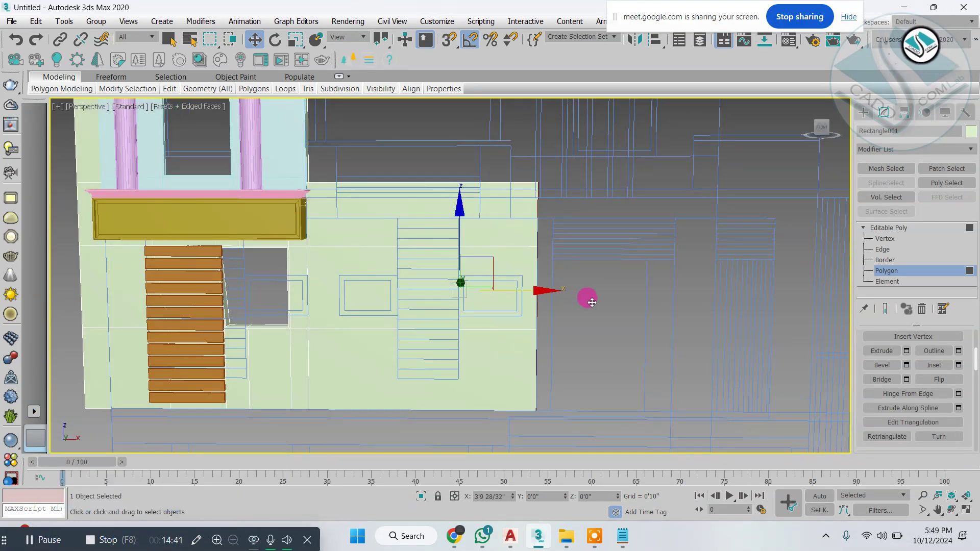
alt+middle_drag(608, 430, 550, 341)
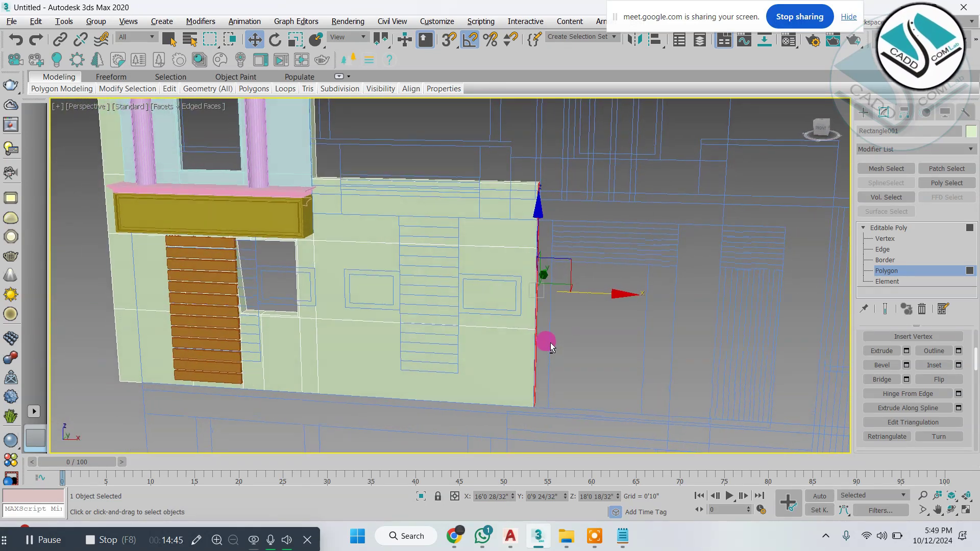
scroll(396, 310, up, 3)
alt+middle_drag(398, 301, 518, 273)
scroll(472, 272, up, 2)
scroll(411, 271, down, 3)
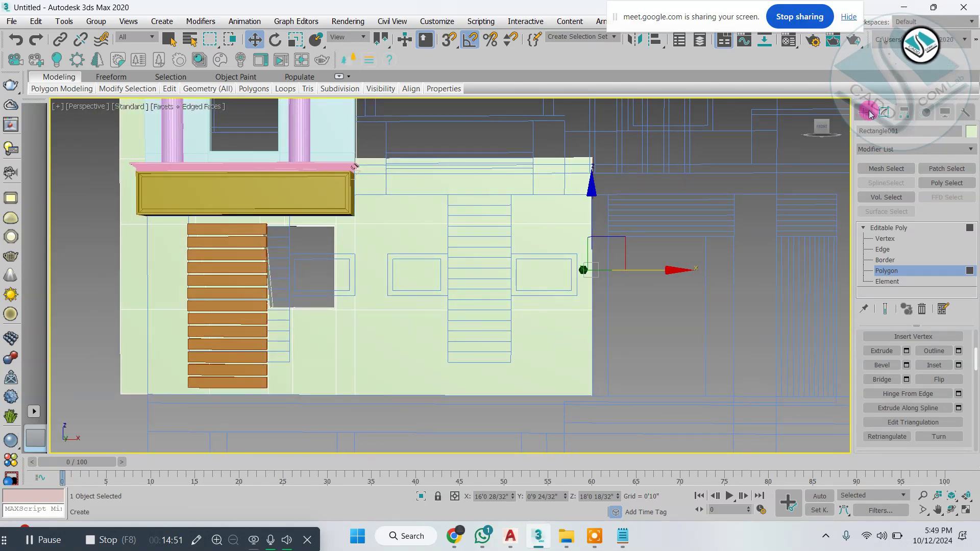
Examine the reference photo in AutoCAD's new working drawing for the windows on either side of the dark louver panel.
click(511, 533)
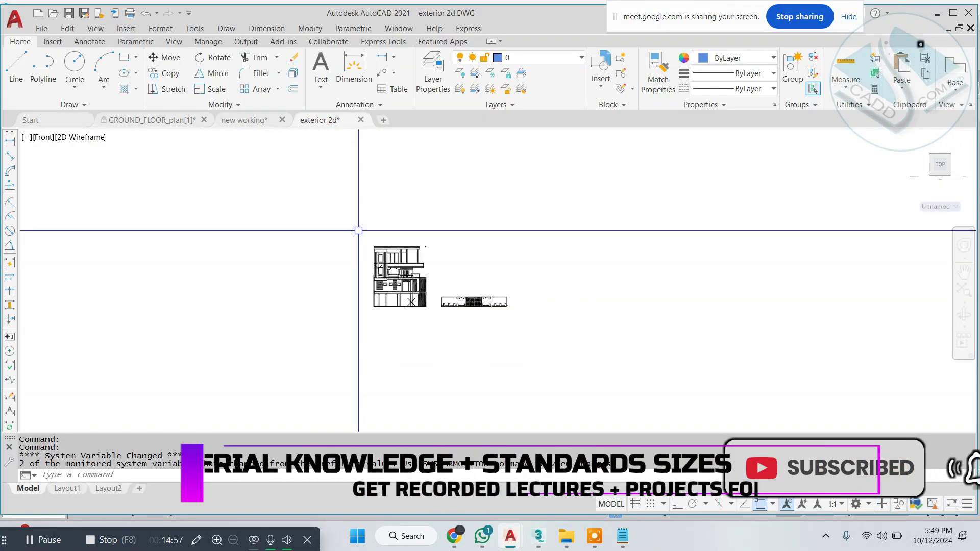
click(247, 121)
scroll(390, 280, up, 2)
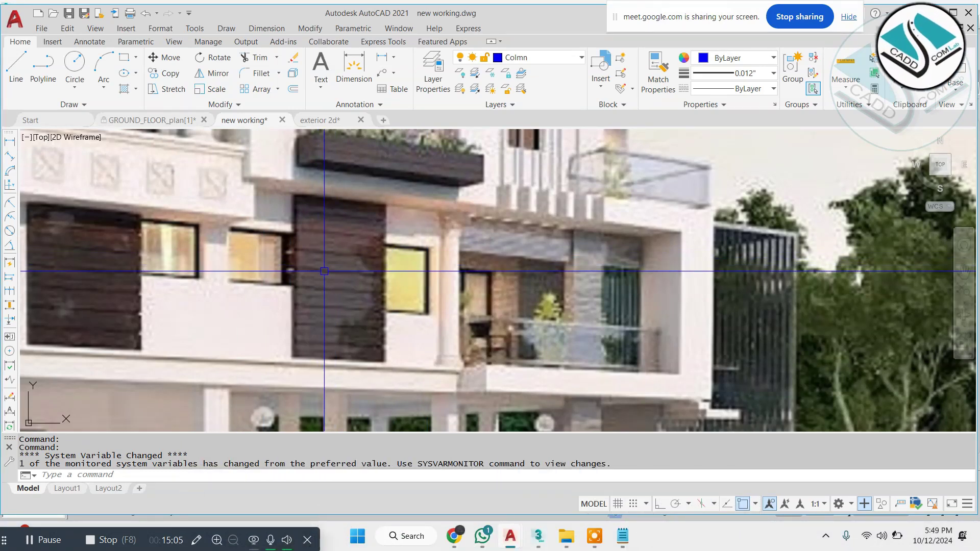
click(939, 15)
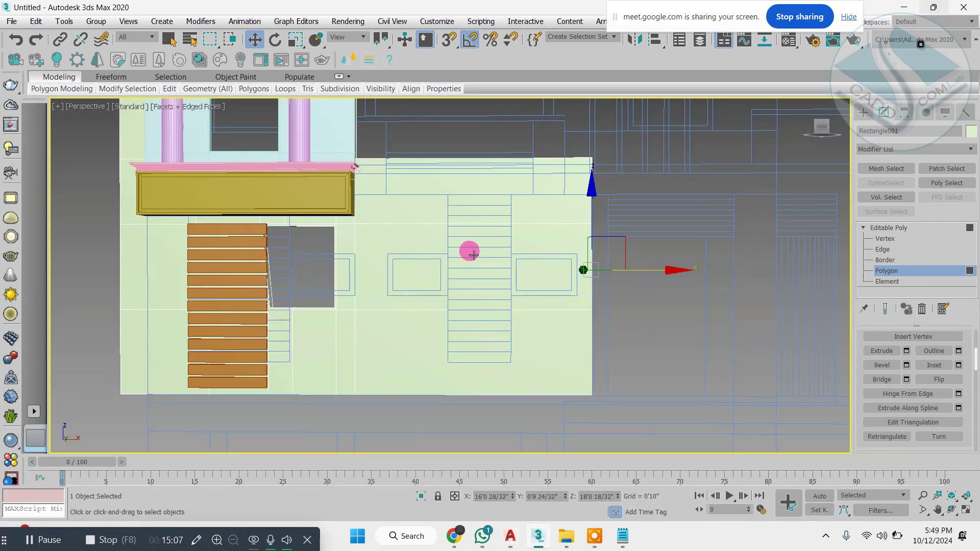
Switch the extended lower wall to edge editing and activate its Slice Plane.
click(493, 239)
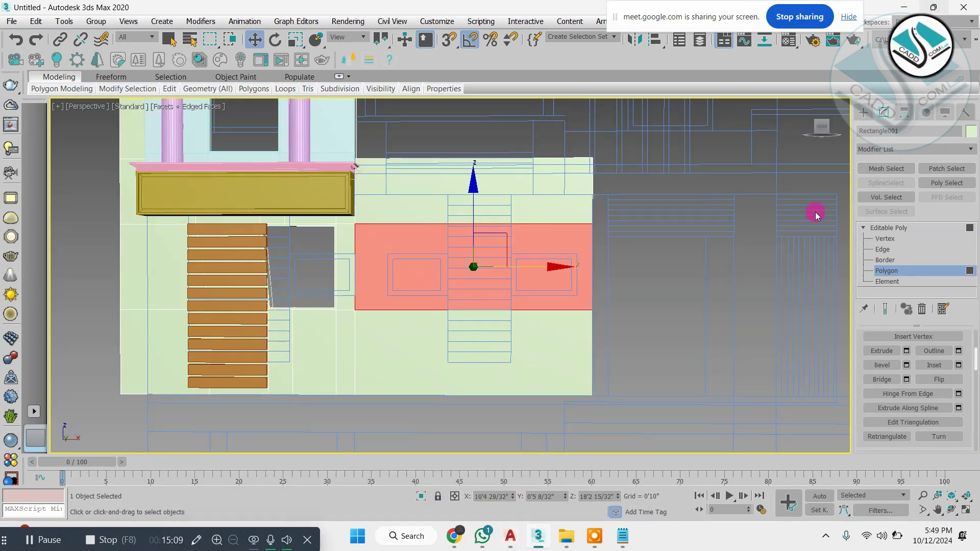
click(784, 262)
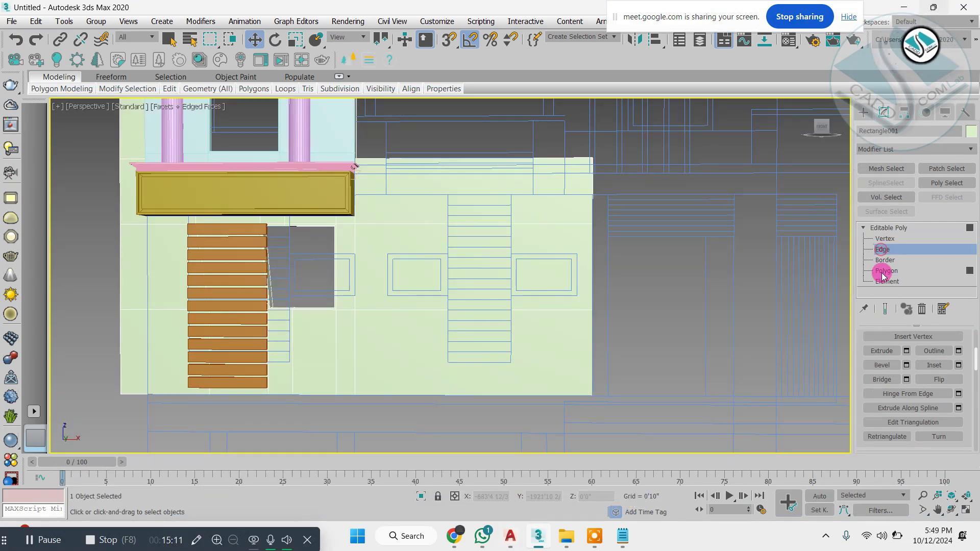
scroll(894, 400, down, 5)
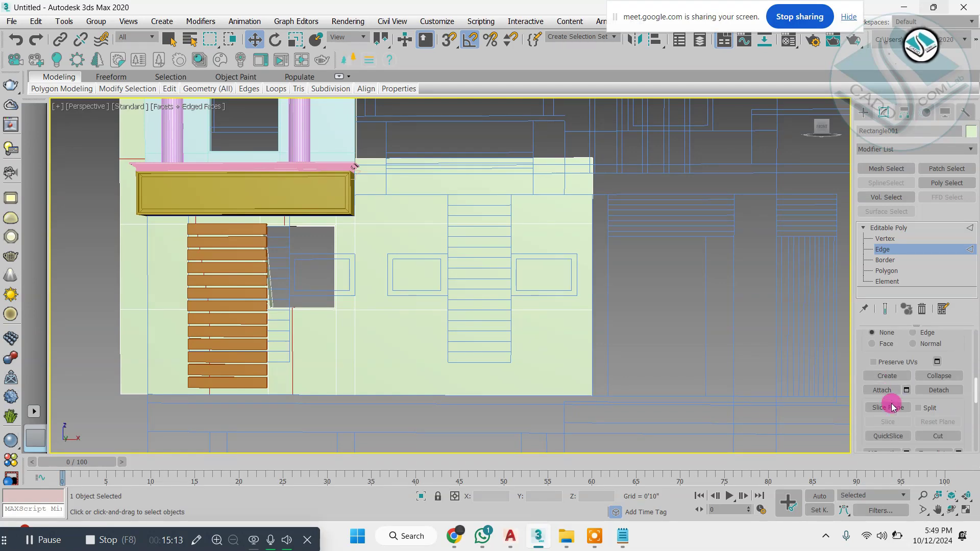
click(890, 408)
scroll(553, 301, down, 2)
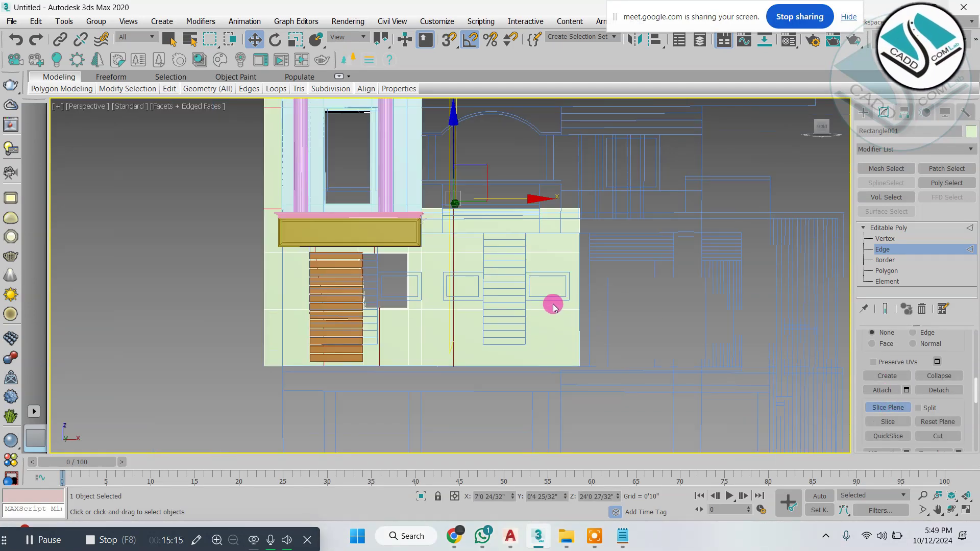
In the front view, snap the slice plane to the left edge of the first window outline and slice the wall vertically.
scroll(455, 243, up, 4)
scroll(466, 243, down, 1)
middle_drag(466, 243, 491, 210)
key(alt+w)
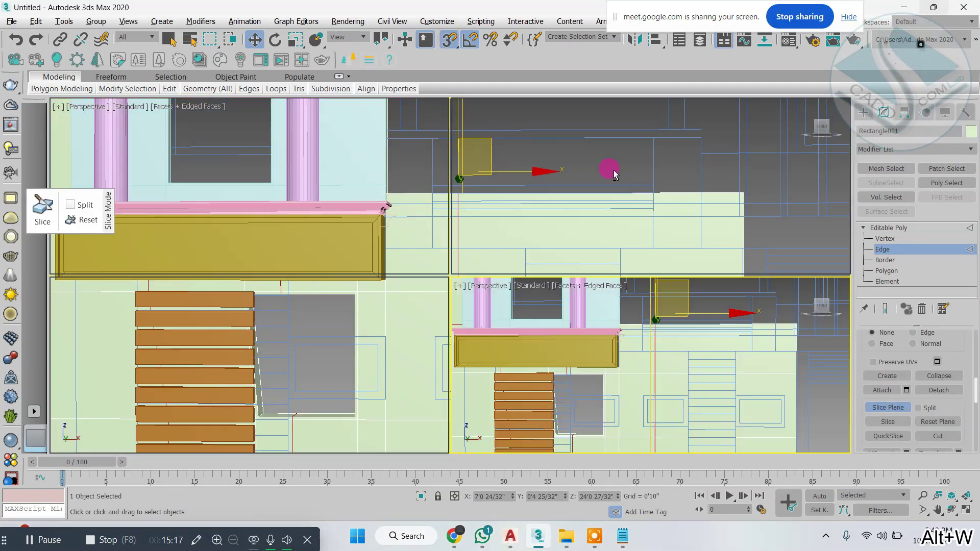
click(613, 176)
key(alt+w)
scroll(592, 270, up, 2)
middle_drag(584, 281, 505, 233)
middle_drag(531, 281, 483, 225)
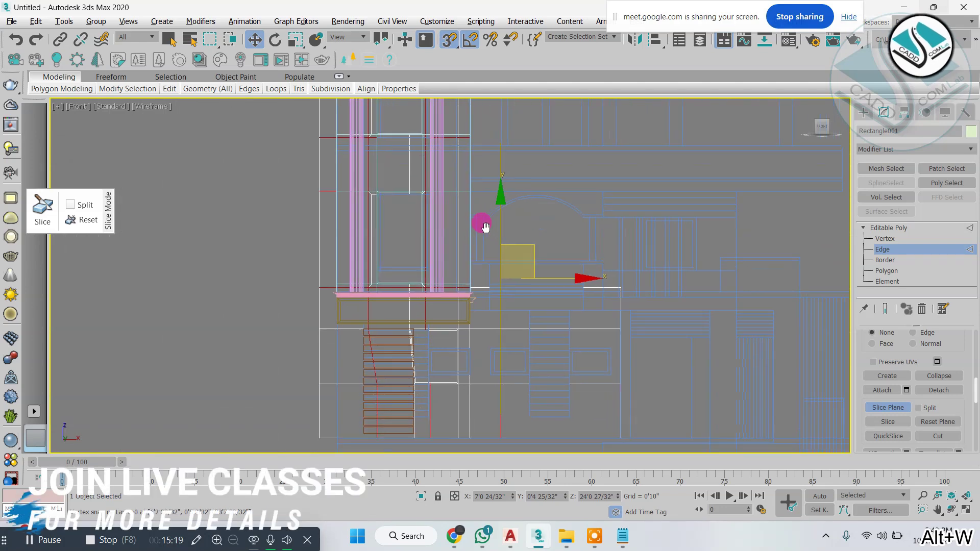
middle_drag(514, 276, 493, 184)
scroll(493, 185, up, 2)
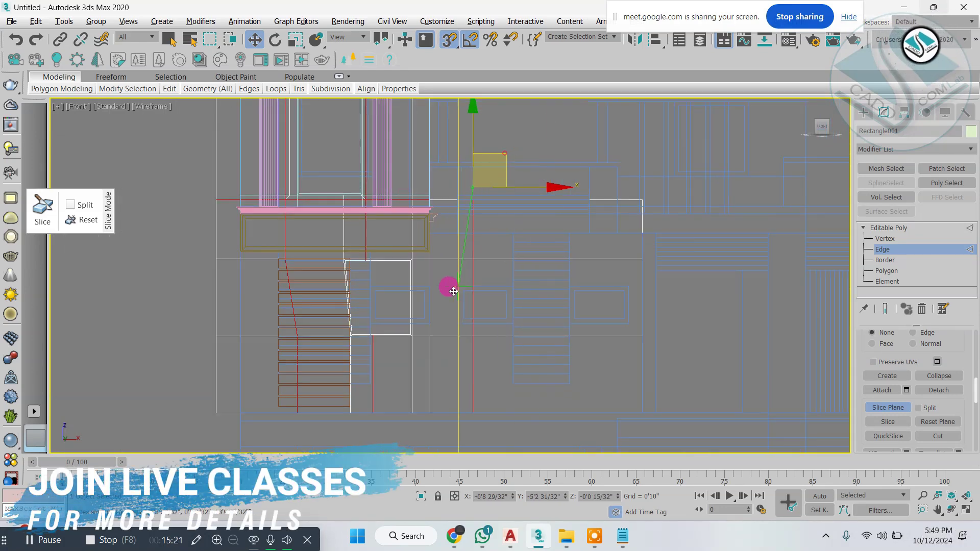
drag(453, 290, 456, 288)
scroll(481, 323, up, 2)
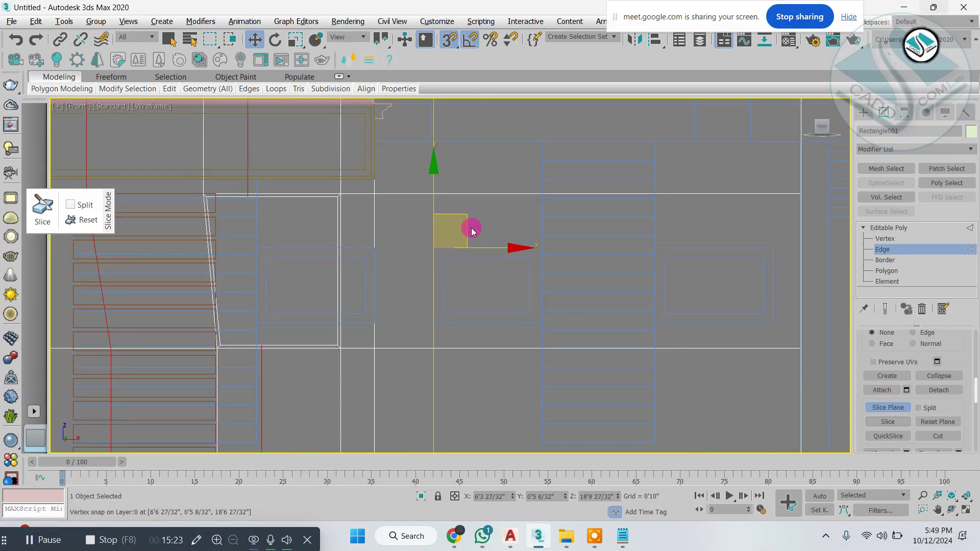
Slice the wall vertically at both edges of the louver panel outline and at the outer edge of the second window outline.
drag(542, 254, 542, 254)
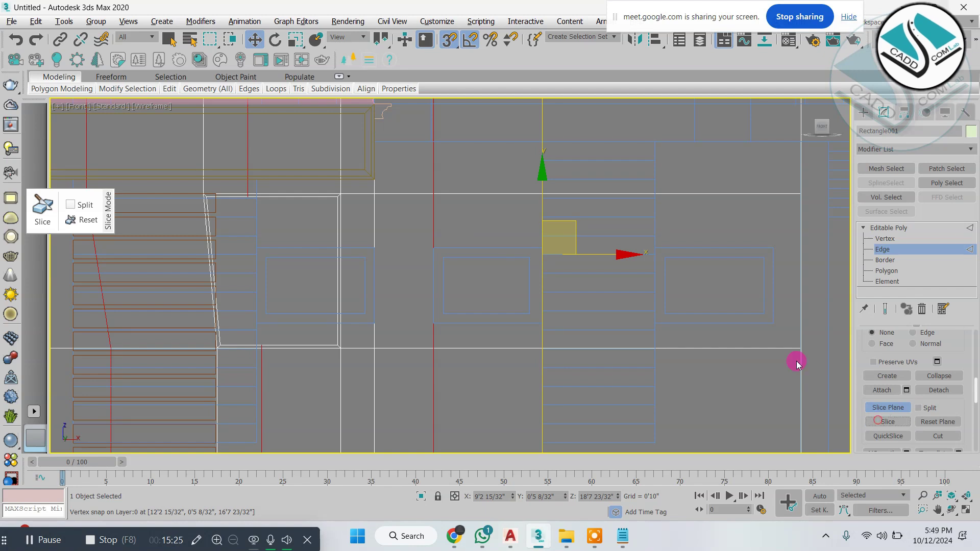
drag(569, 220, 655, 254)
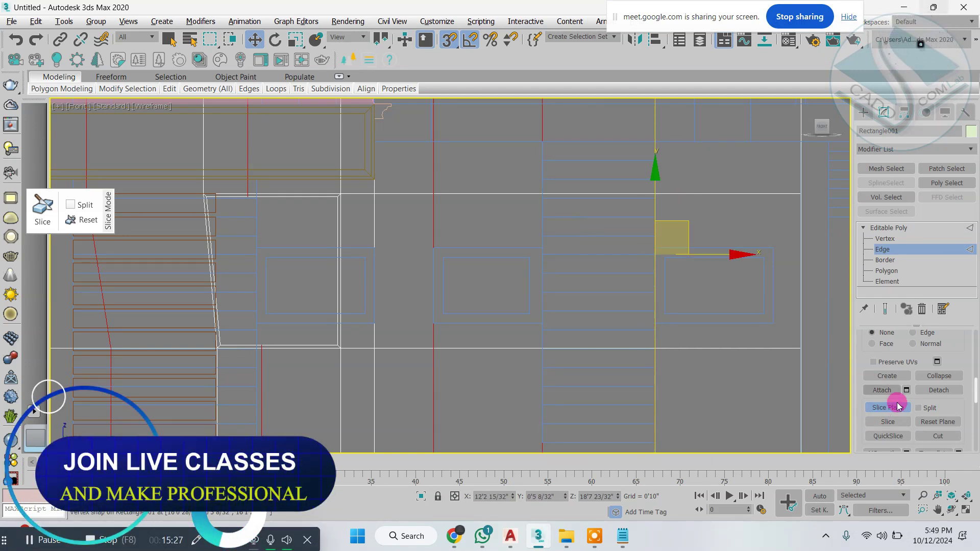
drag(785, 249, 774, 249)
click(876, 423)
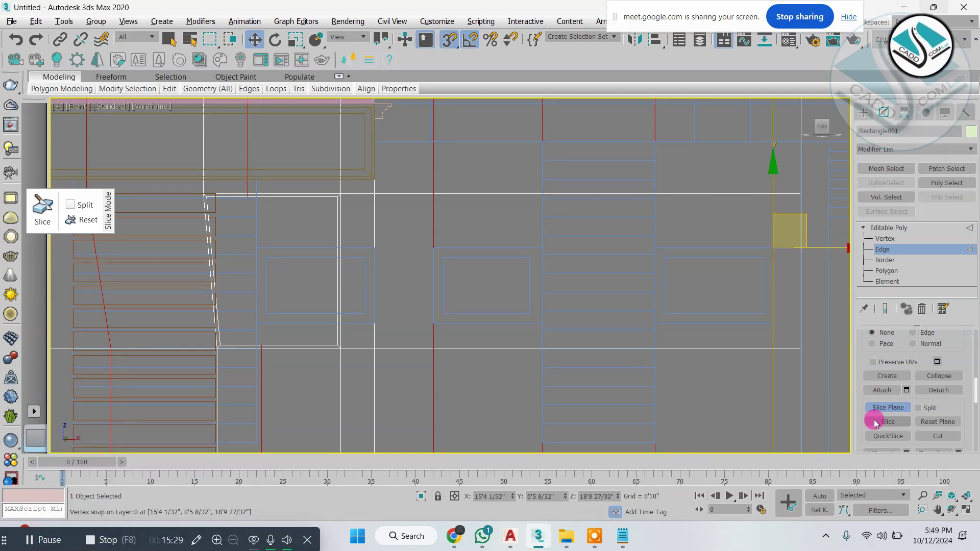
Rotate the slice plane to horizontal and slice the wall at the top and bottom edges of the window outlines.
key(e)
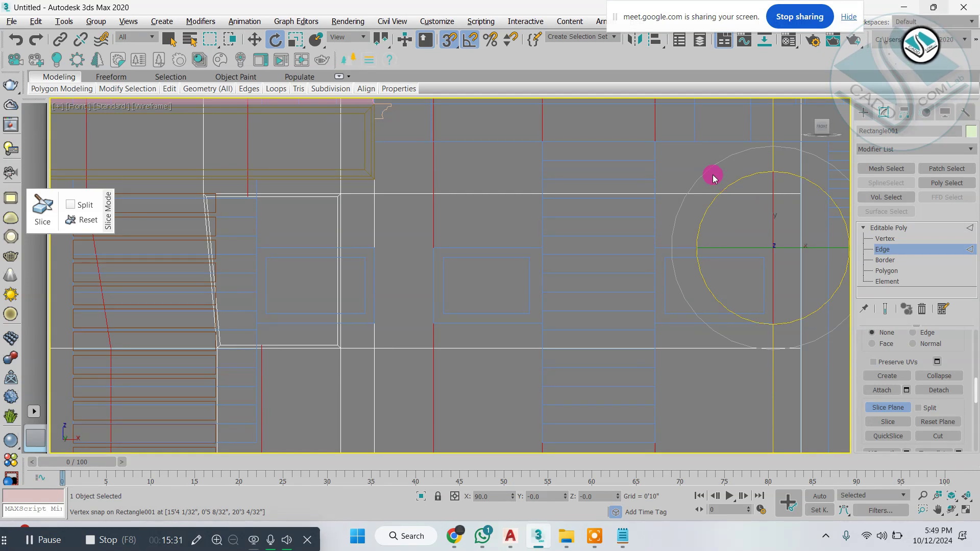
key(w)
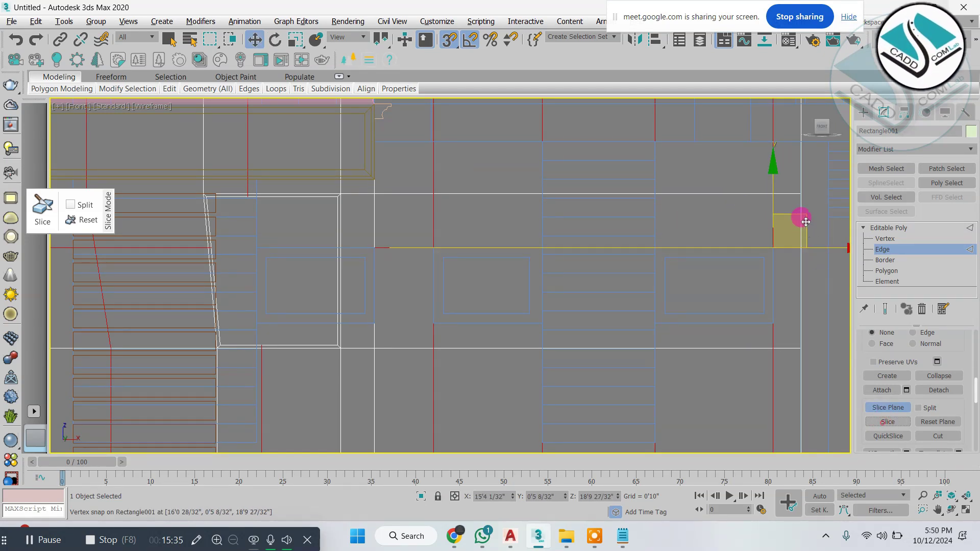
click(889, 410)
In the perspective view, switch the lower wall to polygon editing and select the two sliced window faces on its front side.
key(alt+w)
click(752, 374)
key(alt+w)
middle_drag(639, 328, 441, 271)
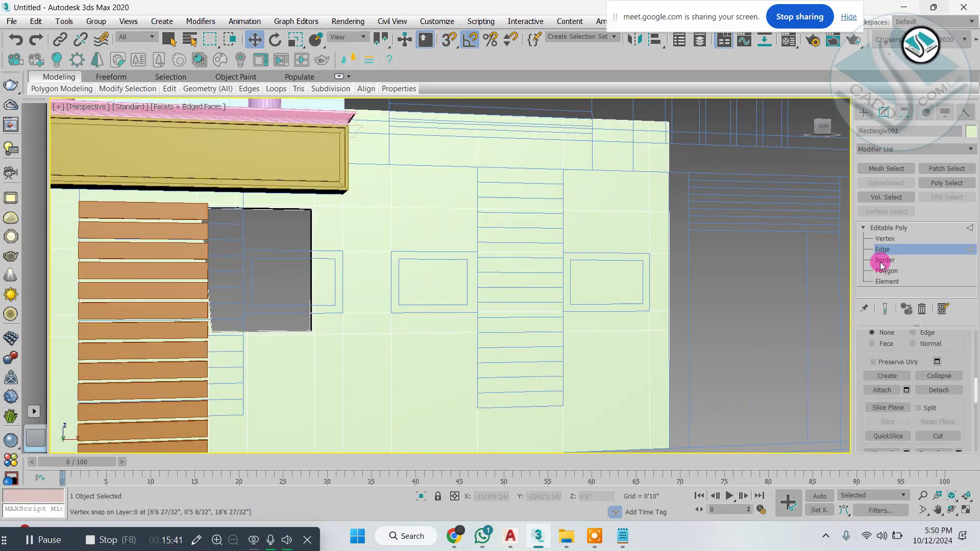
click(885, 271)
click(448, 279)
ctrl+click(621, 277)
mouse_move(621, 278)
alt+middle_down()
mouse_move(589, 319)
mouse_move(553, 274)
mouse_move(625, 290)
mouse_move(567, 286)
mouse_move(541, 301)
mouse_move(684, 304)
mouse_move(704, 352)
mouse_move(704, 398)
mouse_move(697, 322)
mouse_move(660, 280)
alt+middle_up()
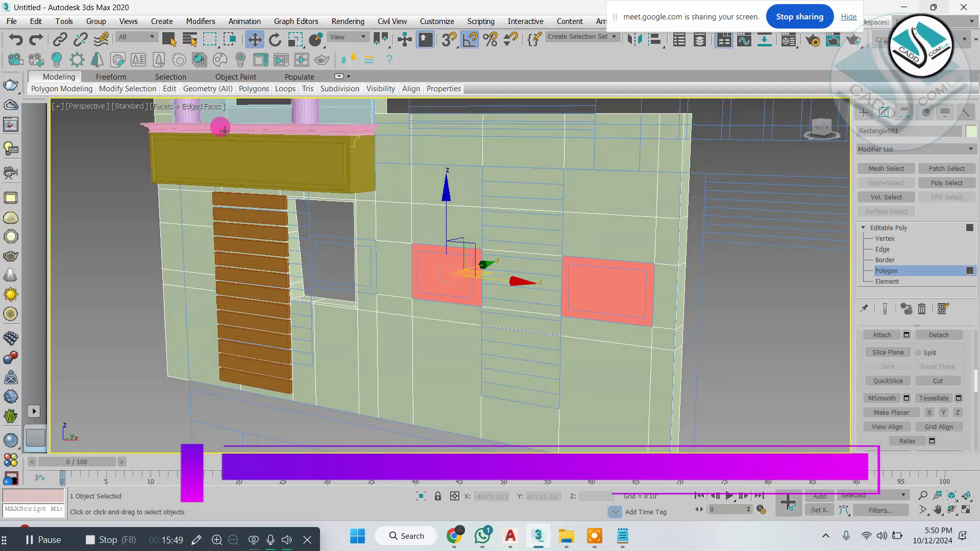
Use wireframe display to add the matching window faces on the wall's back side to the selection, and restore shaded display.
click(218, 109)
click(261, 230)
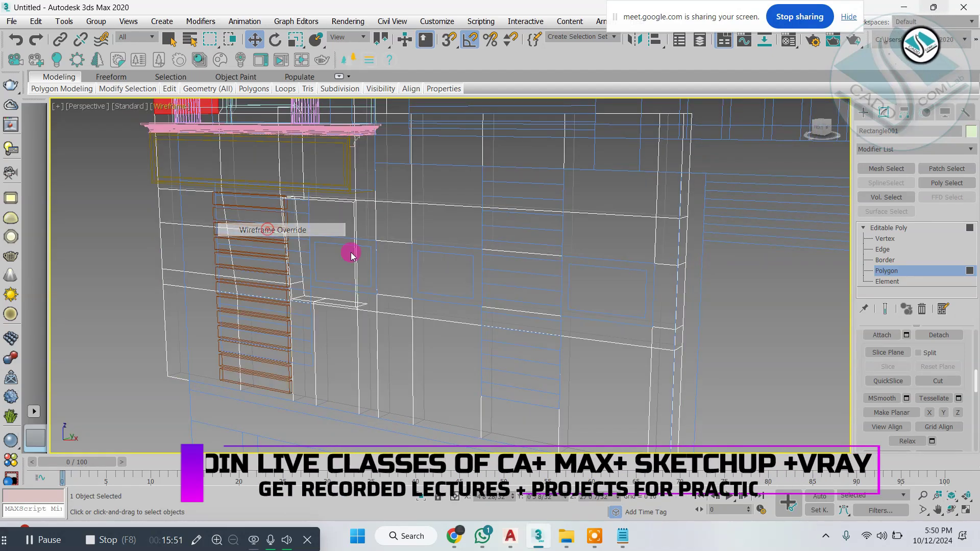
click(447, 276)
ctrl+click(633, 297)
alt+middle_drag(633, 297, 433, 272)
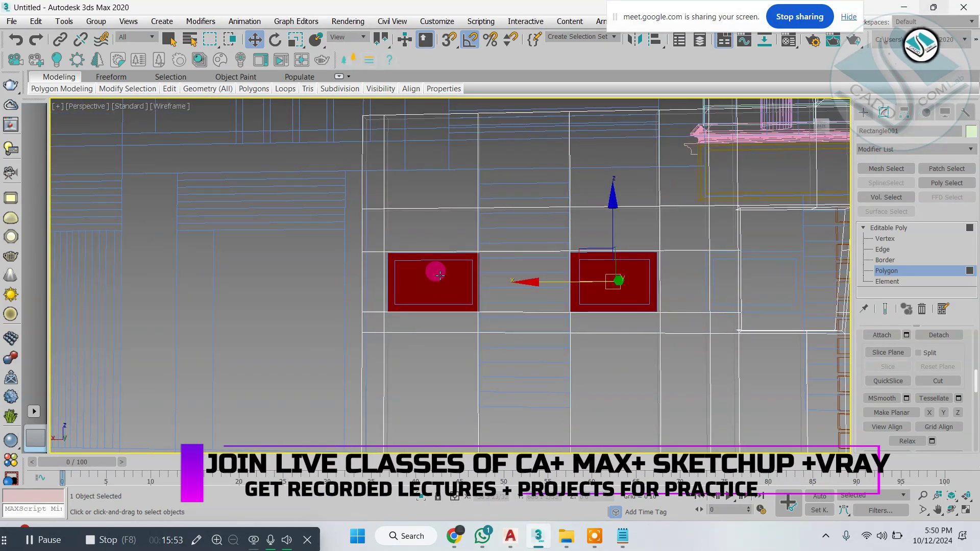
alt+middle_drag(614, 278, 600, 298)
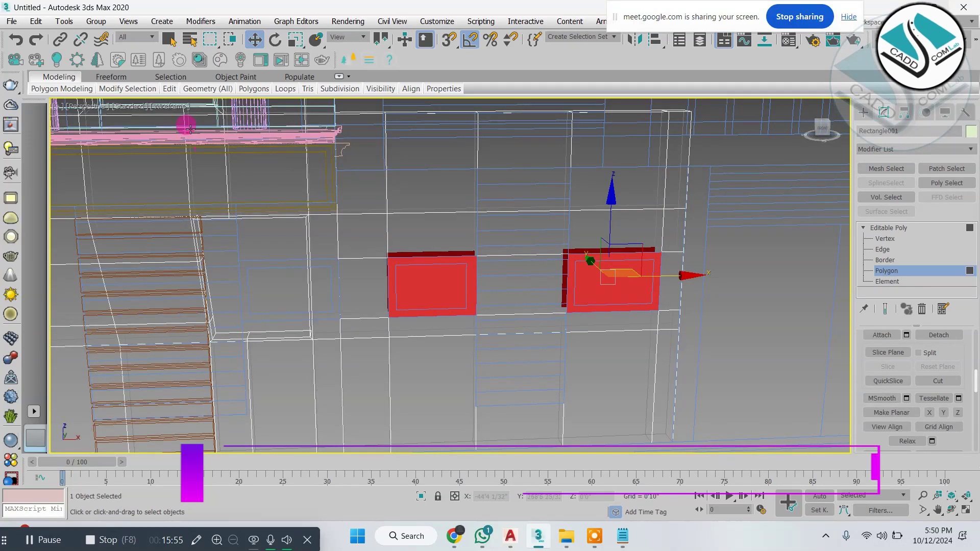
click(175, 105)
click(205, 137)
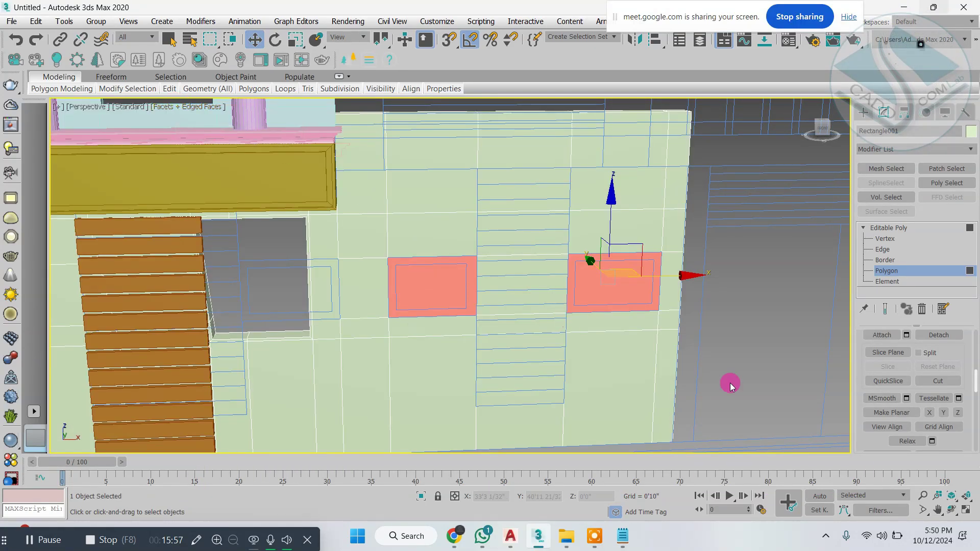
Inset the selected window faces slightly and bridge them through the wall to open both windows.
scroll(937, 401, up, 5)
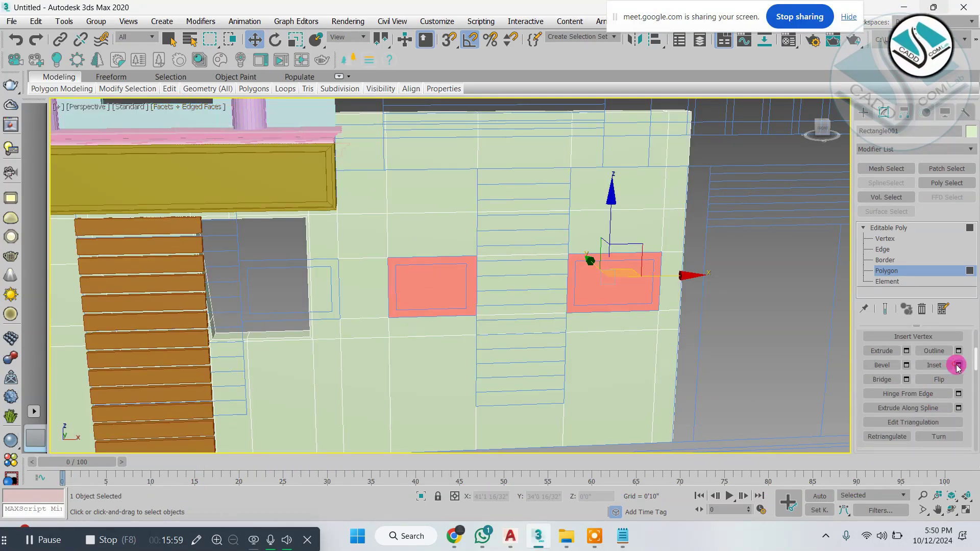
click(958, 365)
drag(459, 293, 458, 292)
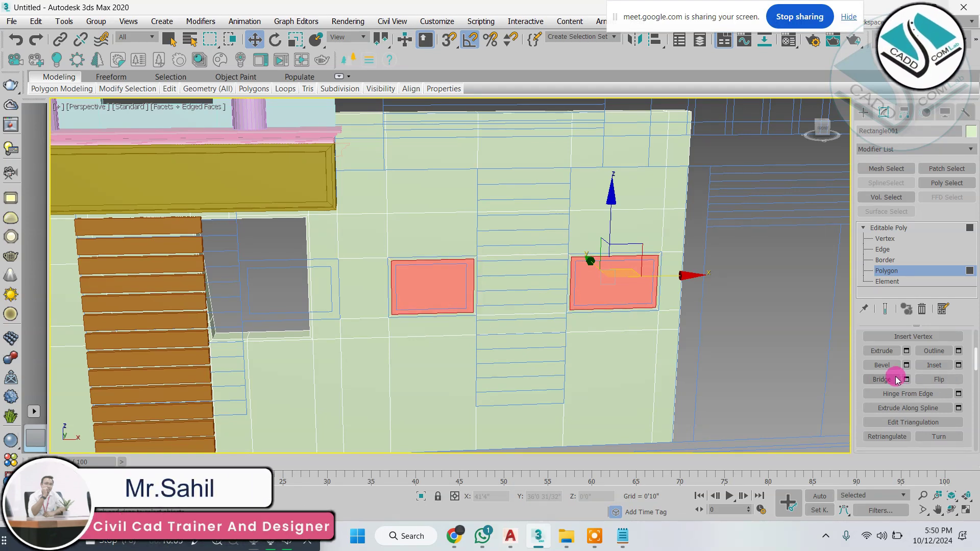
key(Delete)
alt+middle_drag(832, 367, 653, 309)
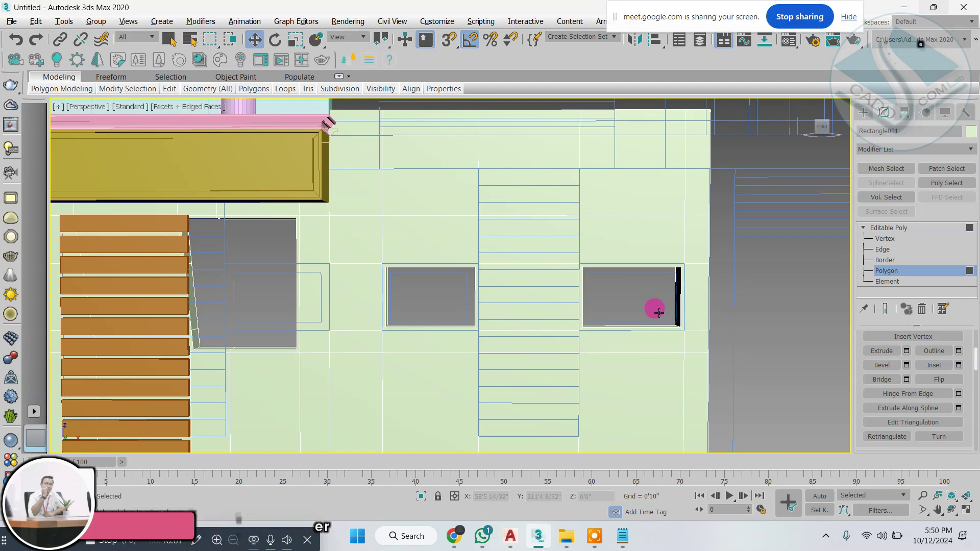
scroll(606, 304, down, 2)
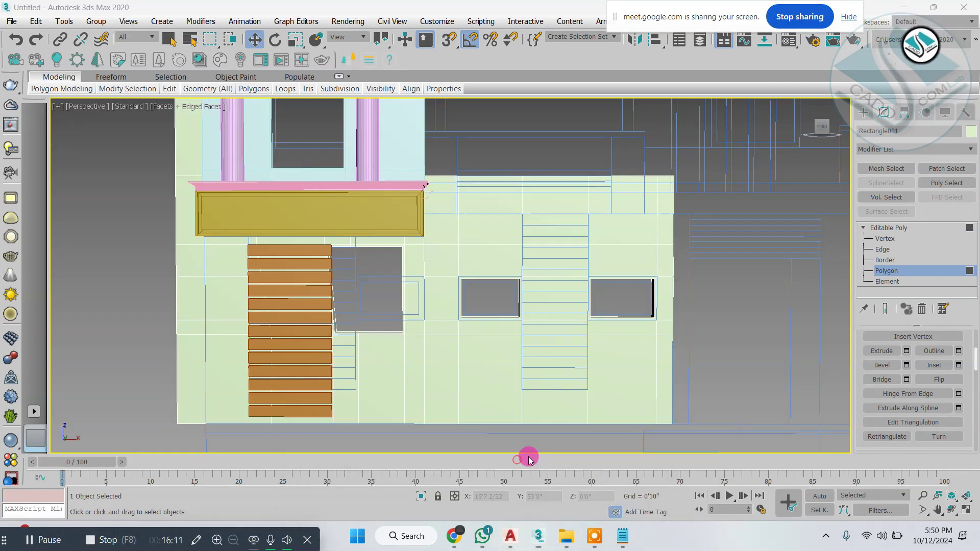
Check the reference photo in AutoCAD, and in the front view move the first window opening's vertex columns about 1'0" toward the front bay.
key(alt+Tab)
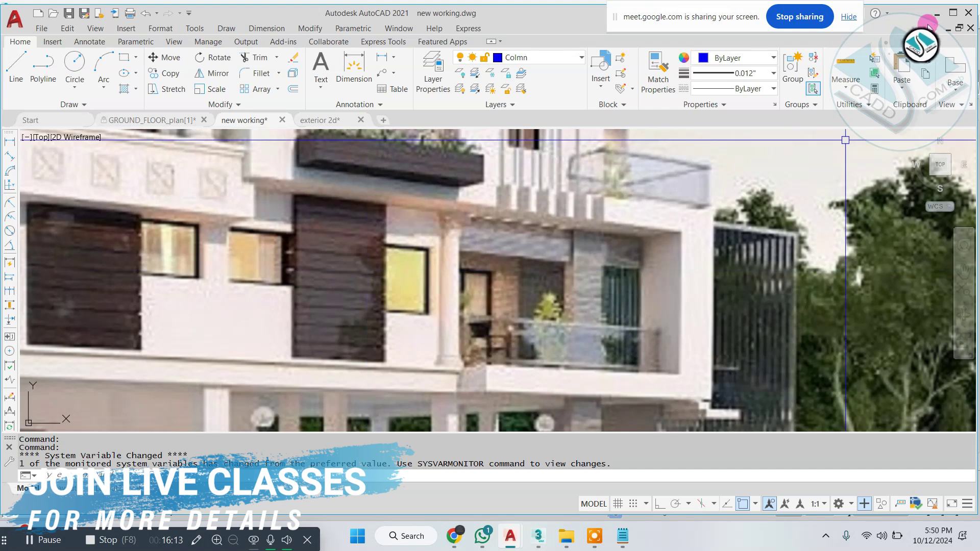
key(alt+Tab)
key(alt+w)
key(alt+w)
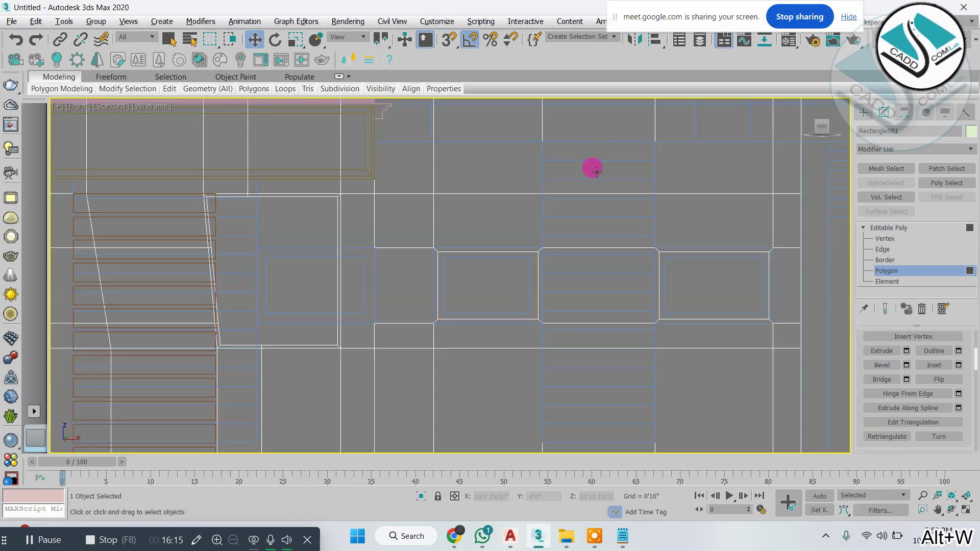
scroll(590, 199, down, 2)
click(862, 234)
middle_drag(495, 184, 490, 199)
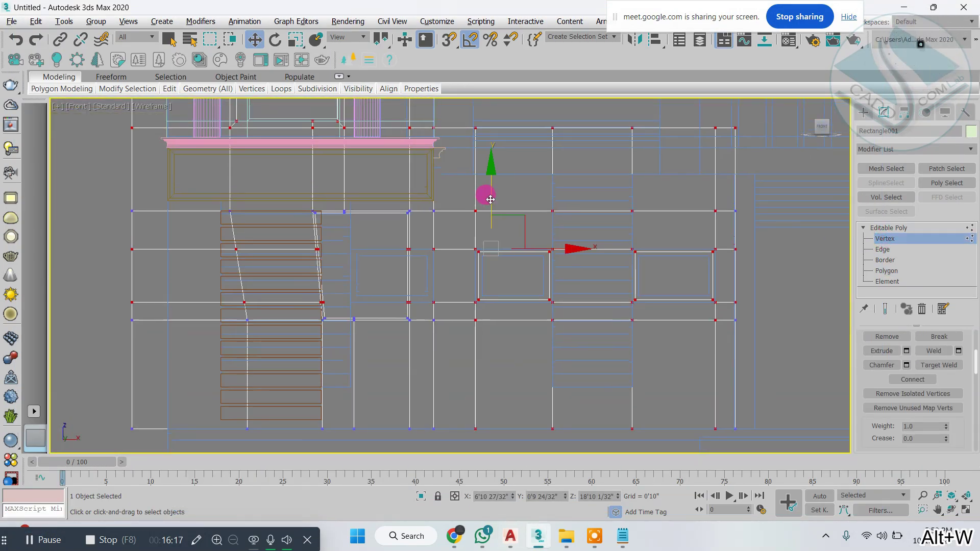
drag(560, 435, 572, 454)
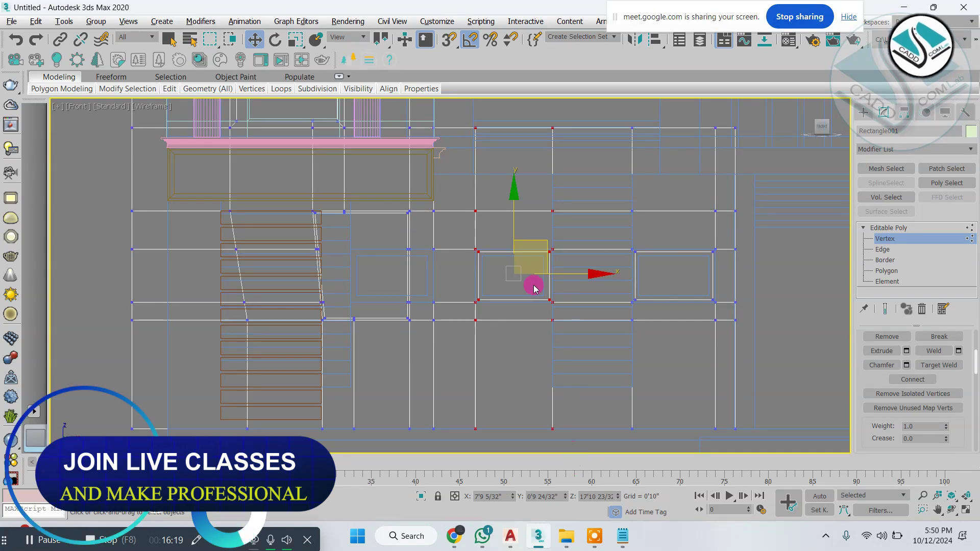
drag(566, 274, 534, 274)
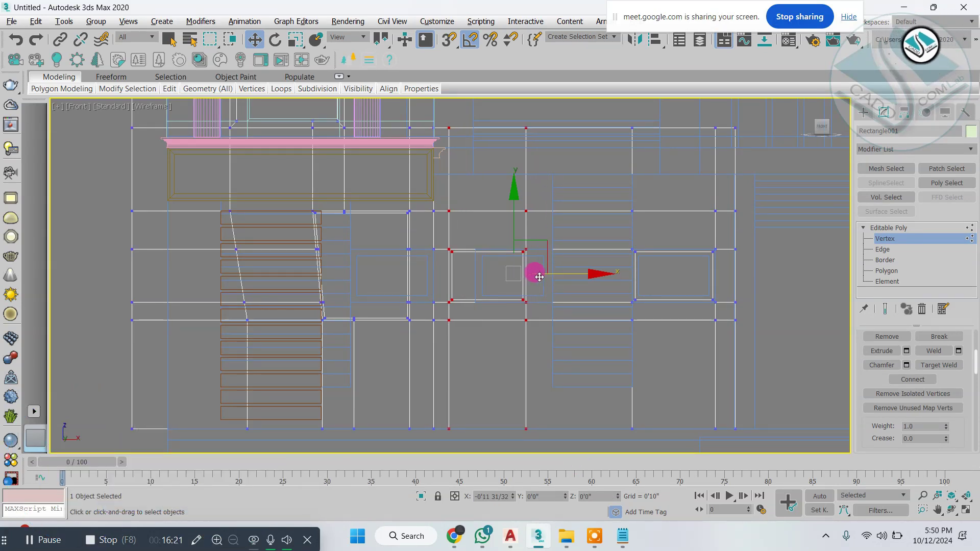
key(alt+w)
right_click(615, 347)
key(alt+w)
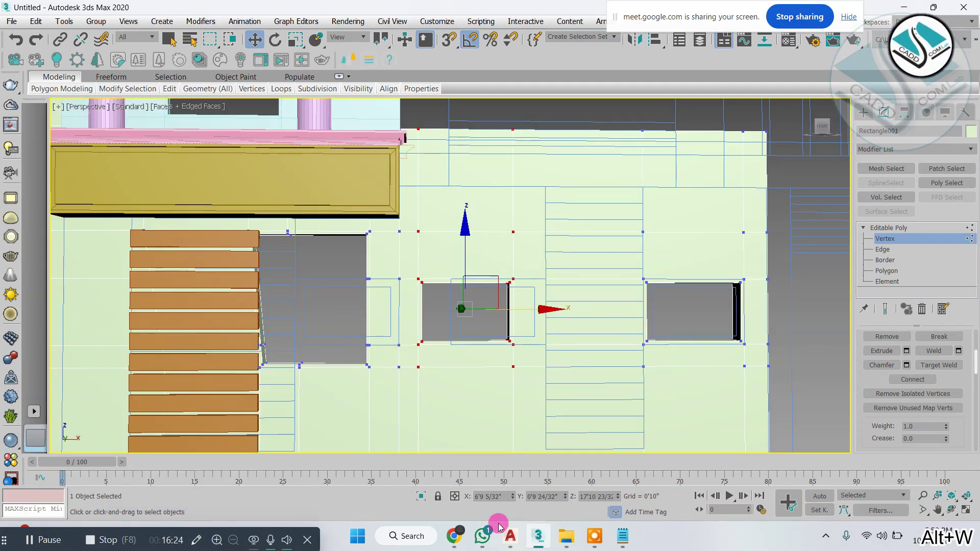
Recheck the reference photo, and scale the slanted vertex column behind the orange louvers along X until it is vertical.
mouse_move(510, 535)
click(514, 470)
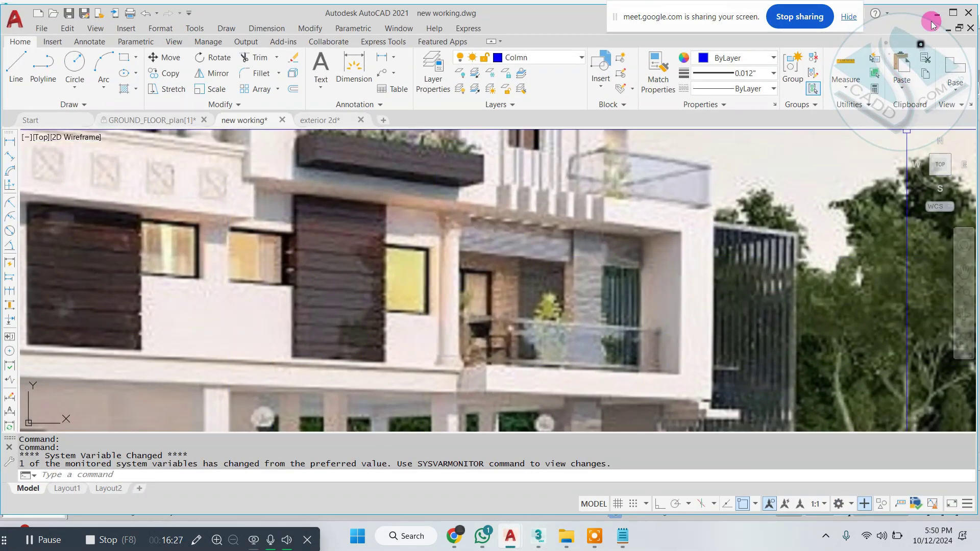
click(511, 536)
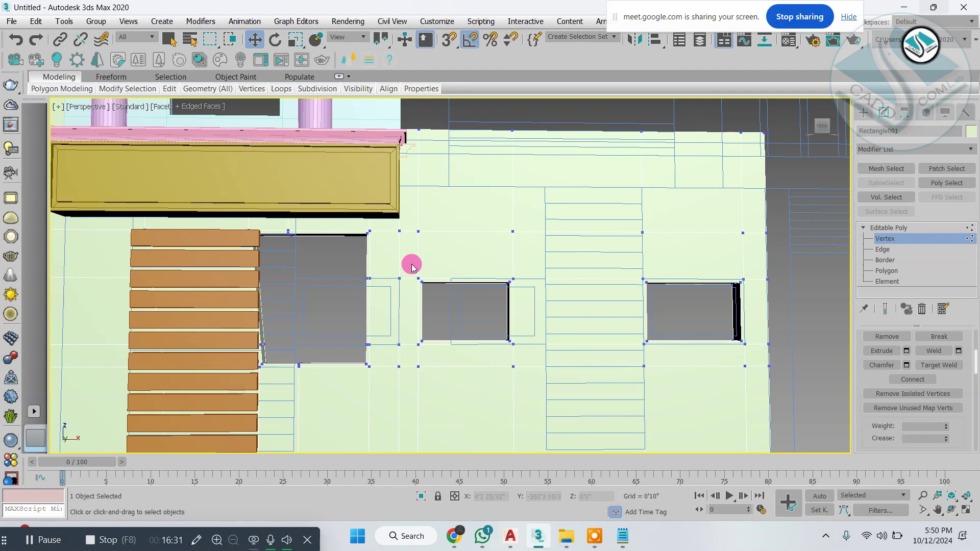
key(alt+w)
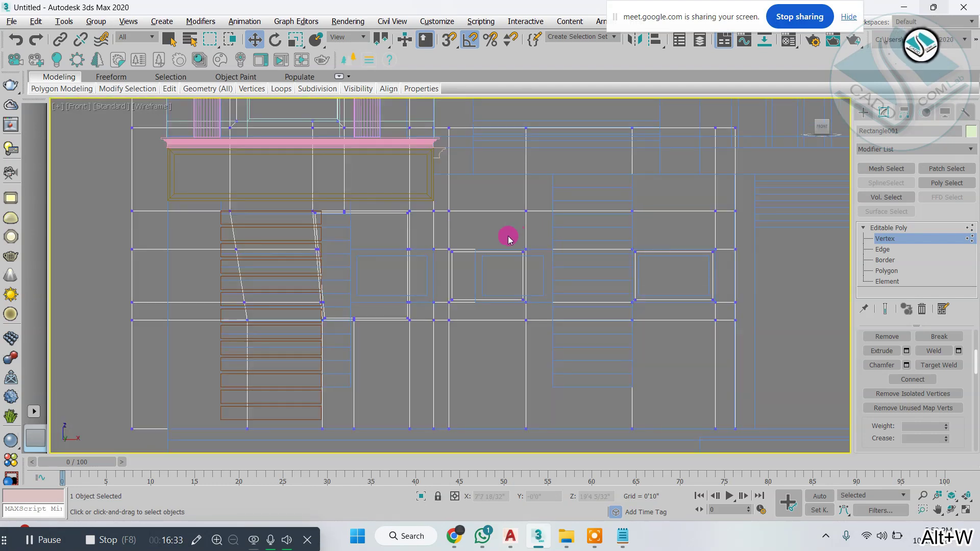
middle_drag(446, 249, 549, 235)
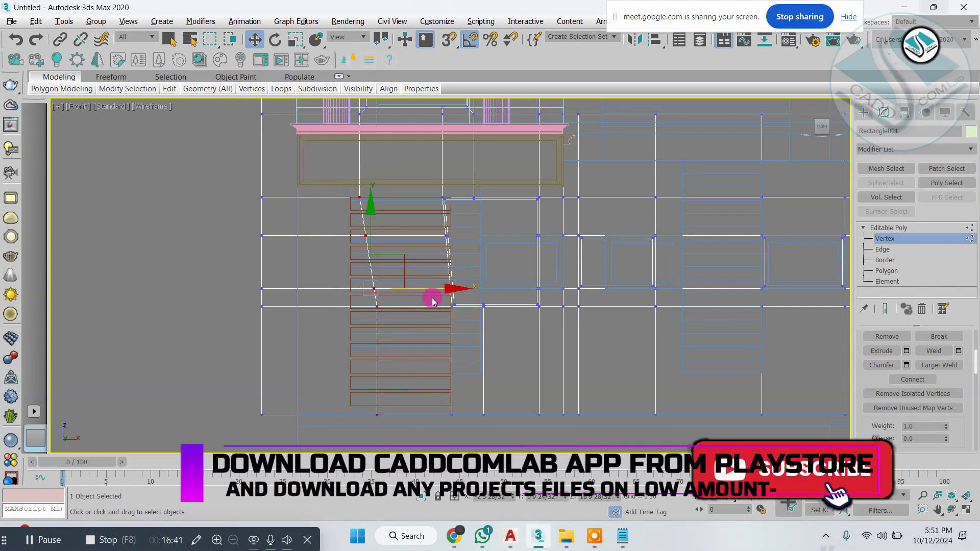
key(r)
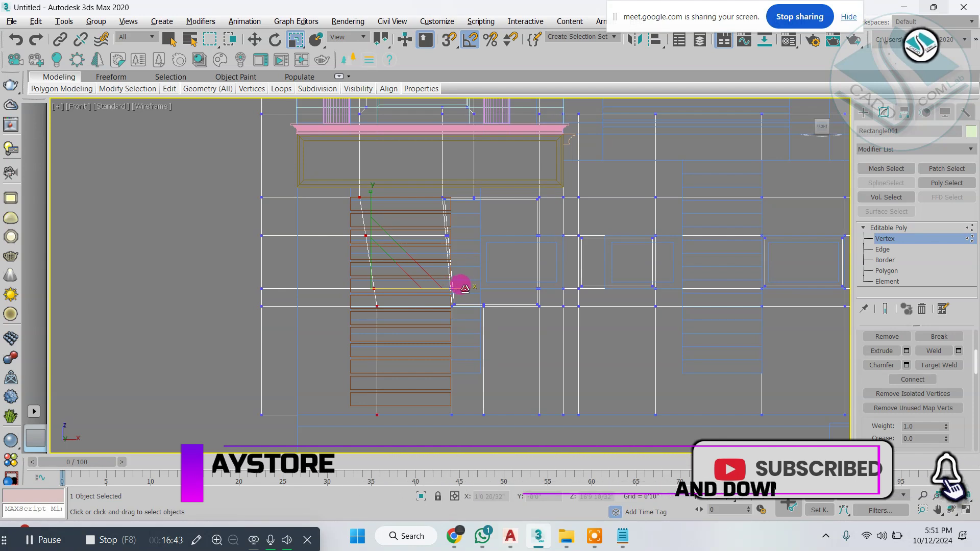
drag(464, 288, 131, 236)
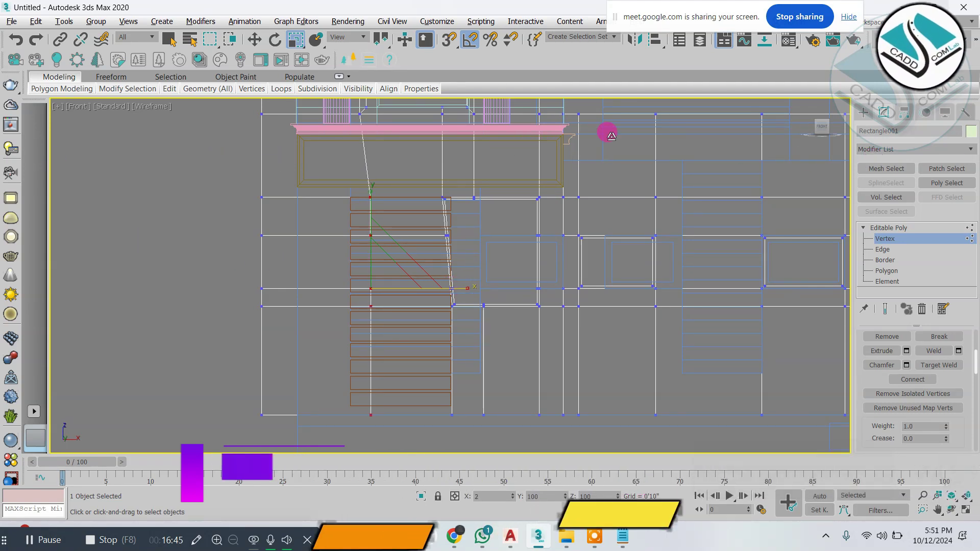
Select the slanted vertex column at the bay opening's louver-side edge and scale it along X into a vertical line.
click(169, 89)
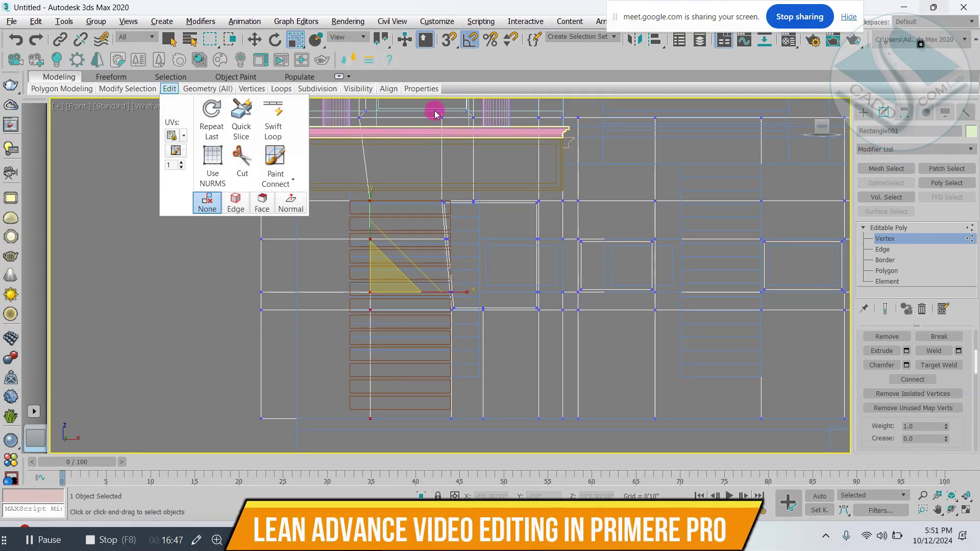
drag(435, 110, 456, 224)
drag(455, 434, 457, 434)
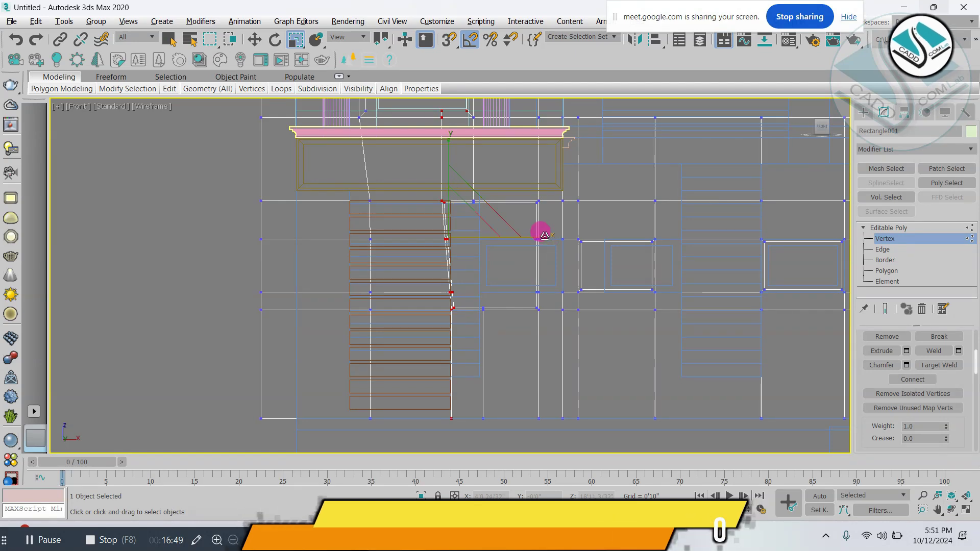
middle_drag(407, 177, 408, 270)
scroll(458, 171, up, 2)
scroll(456, 202, down, 6)
scroll(455, 207, up, 5)
Move the displaced bottom corner vertices of the upper floor's window opening sideways along X, and inspect the wall in perspective.
key(w)
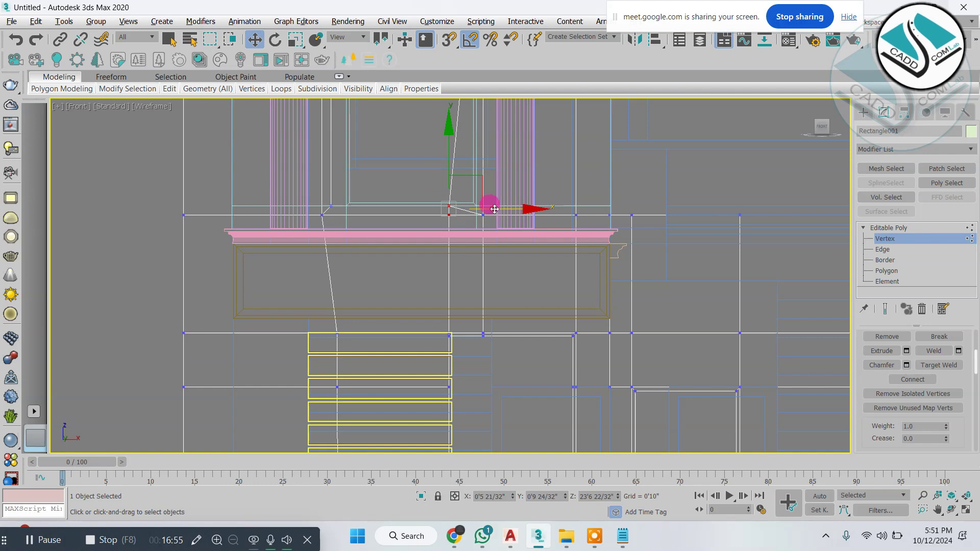
key(alt+w)
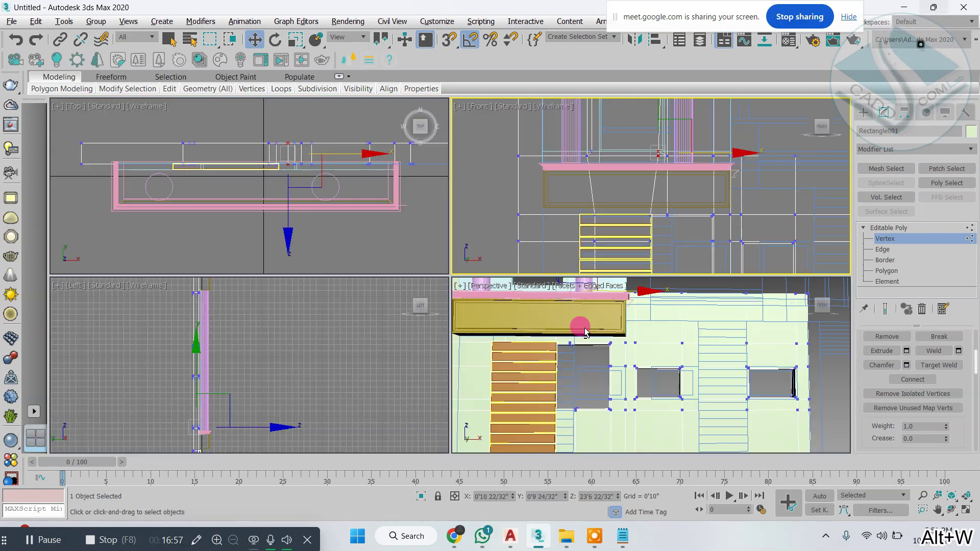
middle_click(587, 331)
key(alt+w)
scroll(488, 276, down, 3)
middle_drag(467, 260, 417, 311)
scroll(406, 302, up, 4)
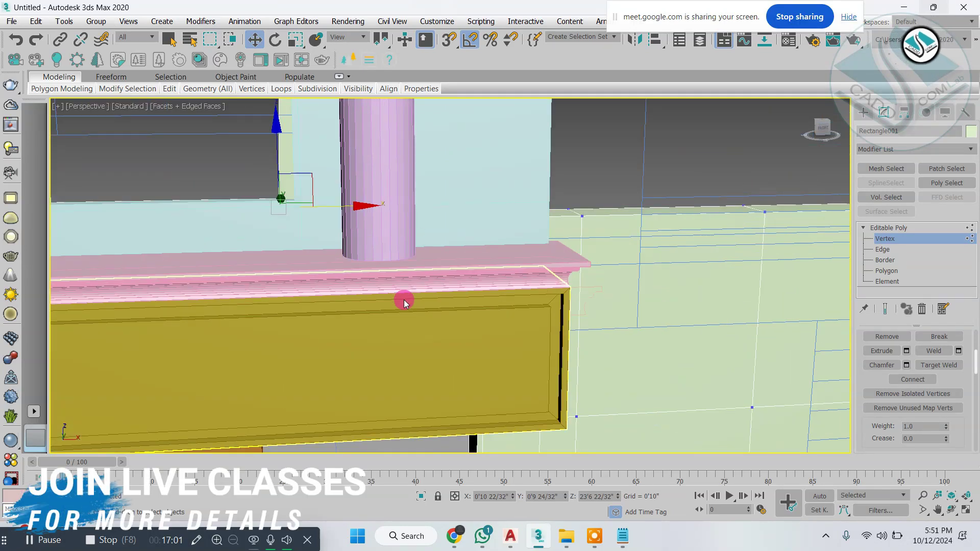
scroll(330, 230, down, 3)
alt+middle_drag(538, 273, 519, 208)
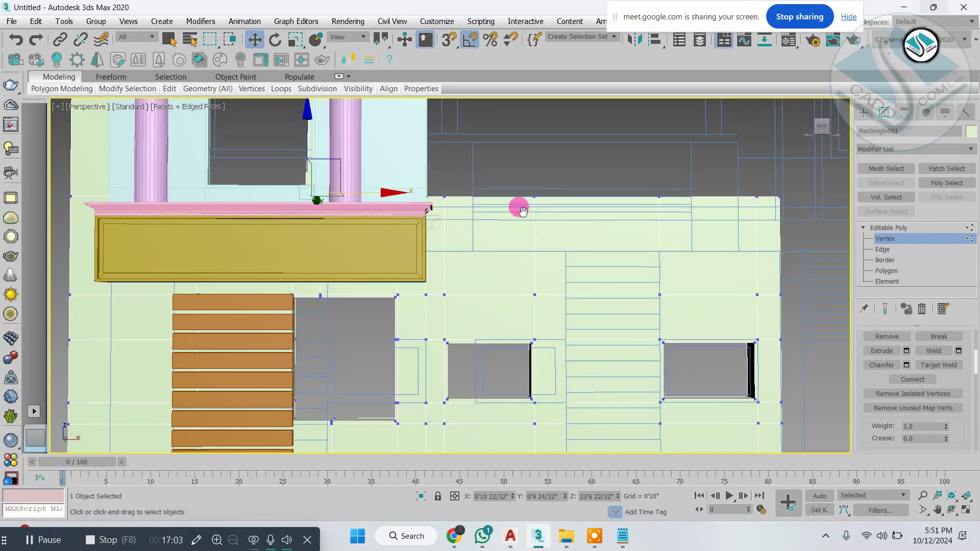
Try to raise the top vertices of the middle window opening, and undo the move.
scroll(422, 189, up, 2)
scroll(421, 186, up, 2)
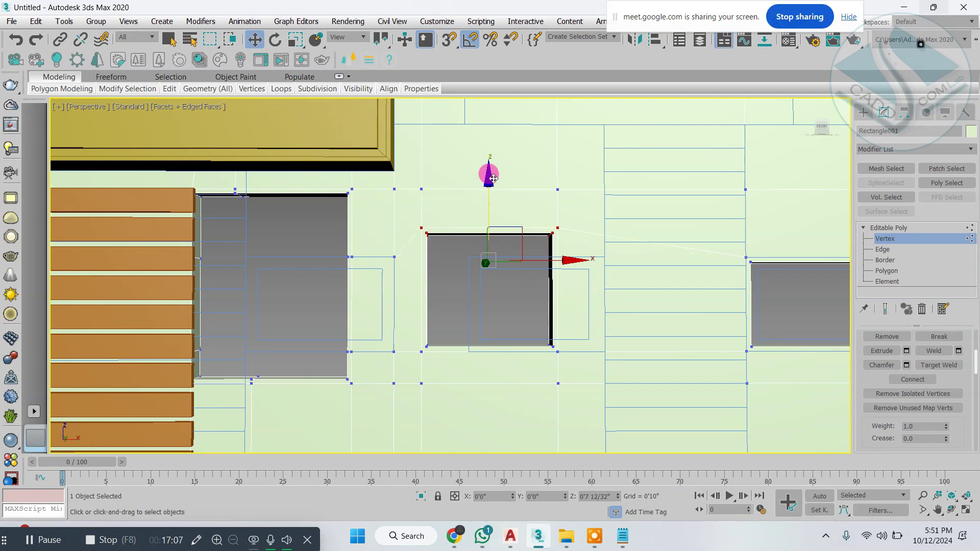
key(ctrl+z)
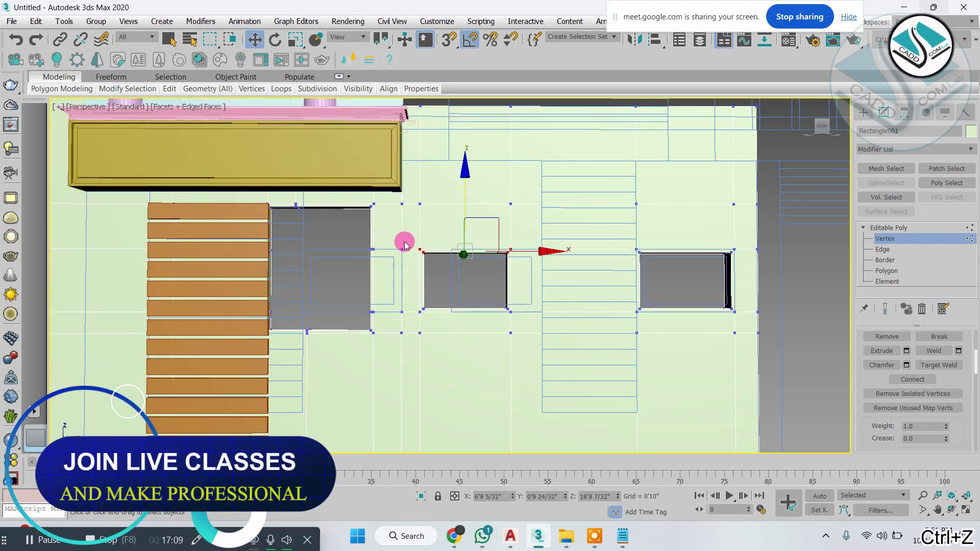
Raise the top vertices of both window openings and lower their bottom vertices to line up with the bay opening's top and sill.
drag(348, 233, 402, 261)
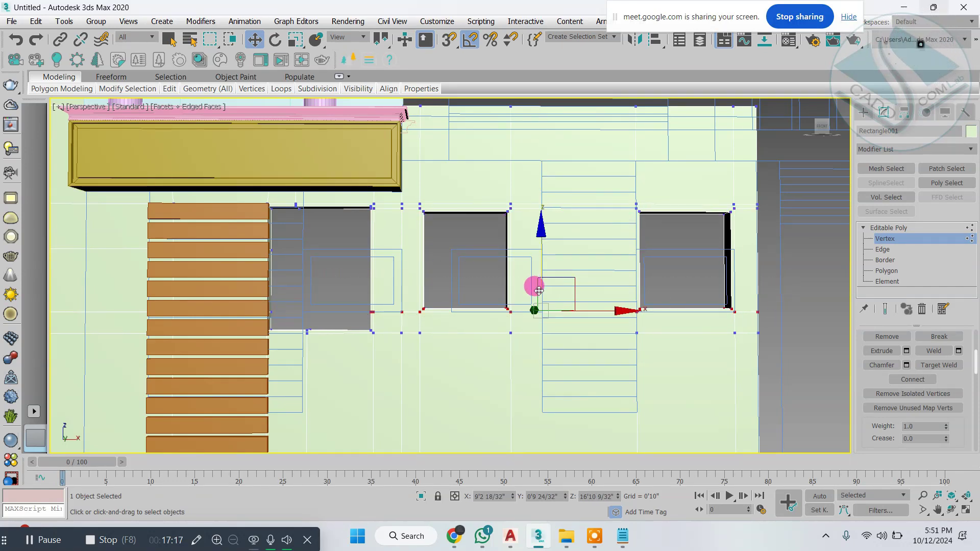
scroll(538, 291, up, 2)
drag(539, 257, 542, 279)
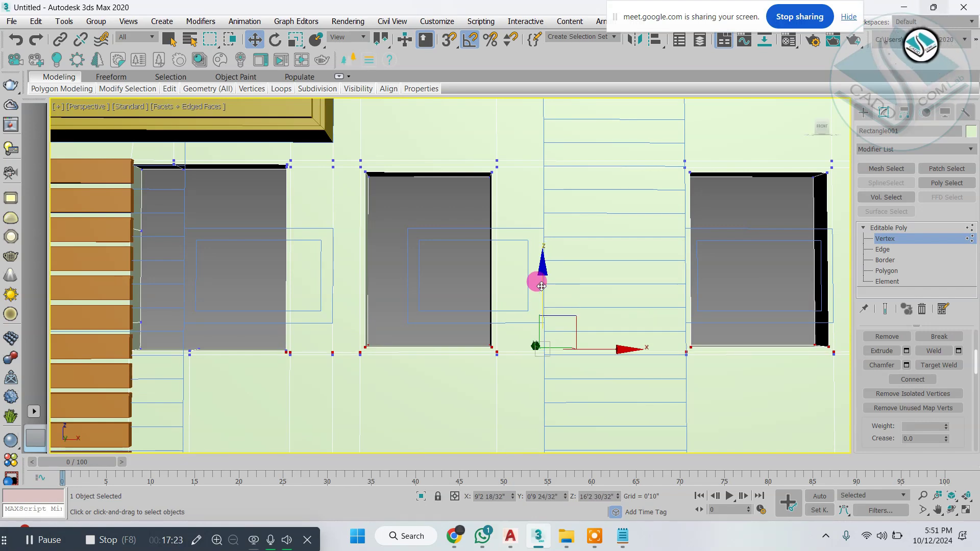
key(alt+w)
key(alt+w)
key(alt+w)
scroll(697, 335, down, 2)
key(alt+w)
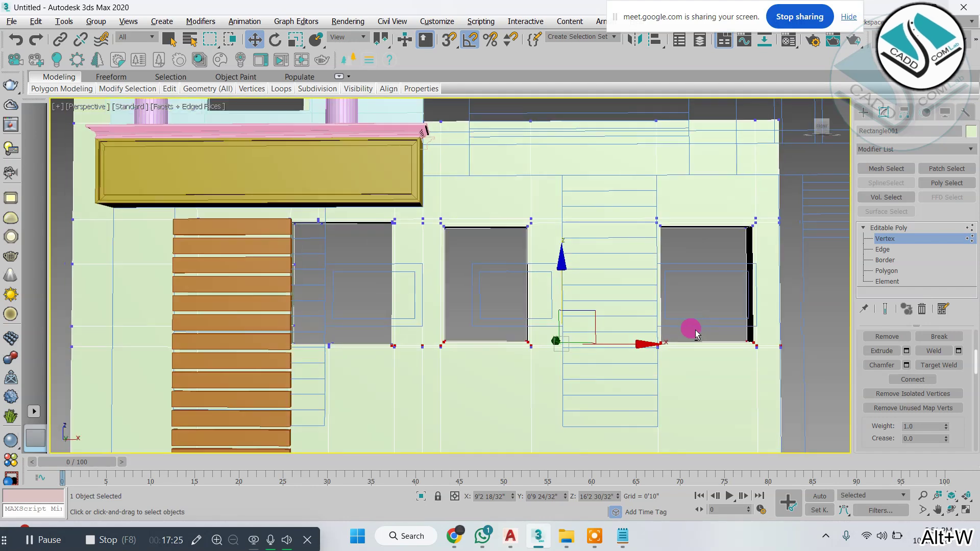
mouse_move(696, 331)
alt+middle_down()
mouse_move(497, 338)
mouse_move(700, 335)
alt+middle_up()
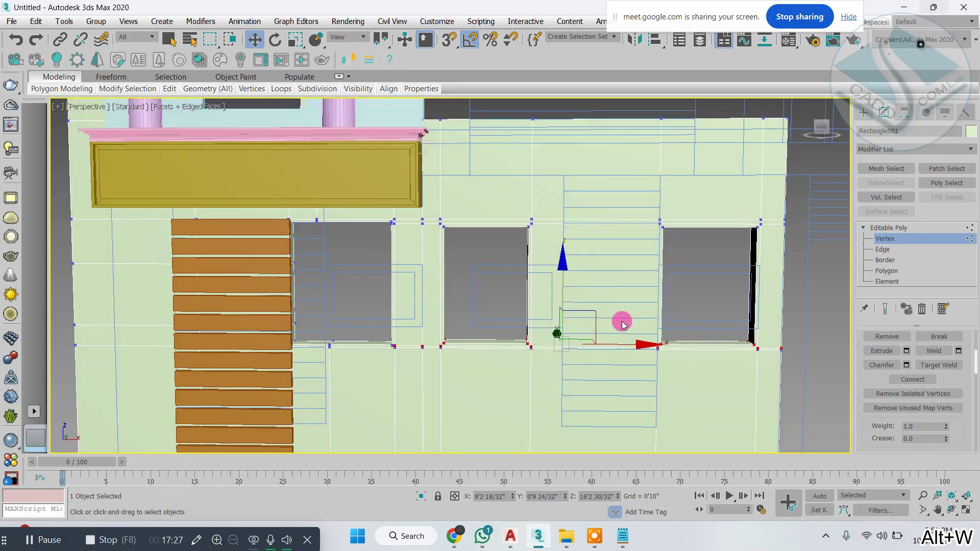
middle_drag(621, 325, 576, 297)
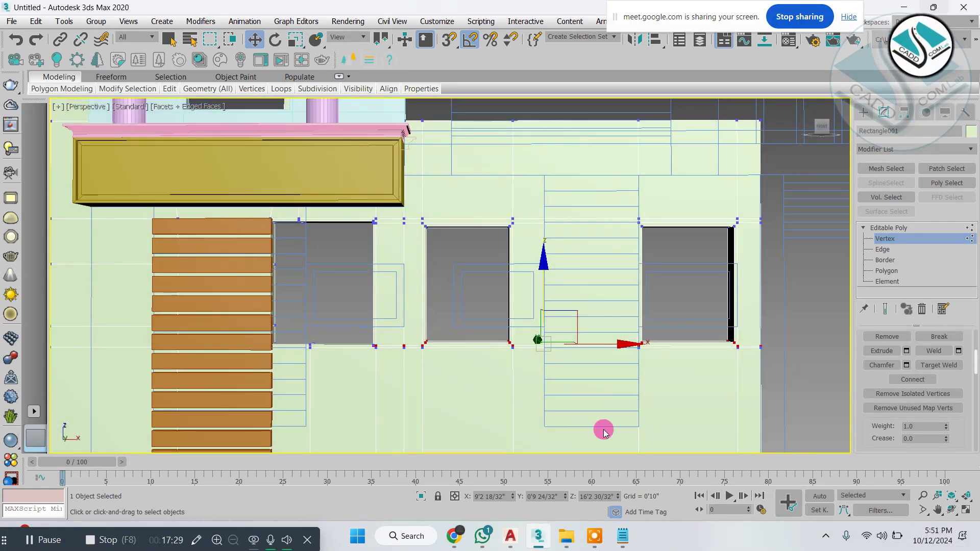
Copy the louver panel group along X onto the wall strip between the middle and end window openings.
click(863, 113)
click(237, 229)
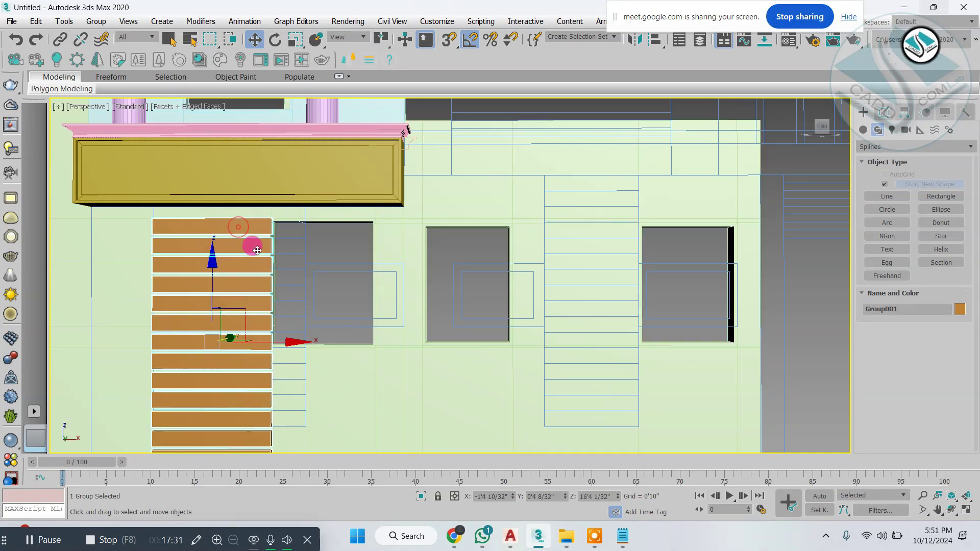
scroll(264, 269, down, 3)
mouse_move(274, 319)
shift+mouse_down()
mouse_move(306, 327)
mouse_move(291, 309)
mouse_move(536, 341)
mouse_move(527, 341)
mouse_move(532, 350)
shift+mouse_up()
key(ctrl+z)
click(558, 195)
click(501, 321)
scroll(507, 332, down, 3)
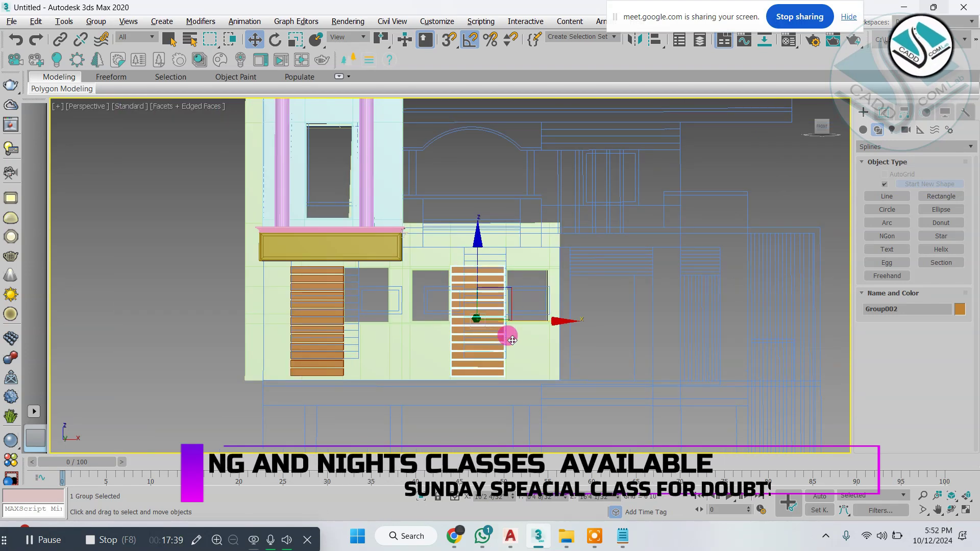
Switch to AutoCAD and examine the second louver panel and its neighbouring windows in the reference photo.
scroll(514, 337, up, 3)
mouse_move(510, 536)
click(508, 469)
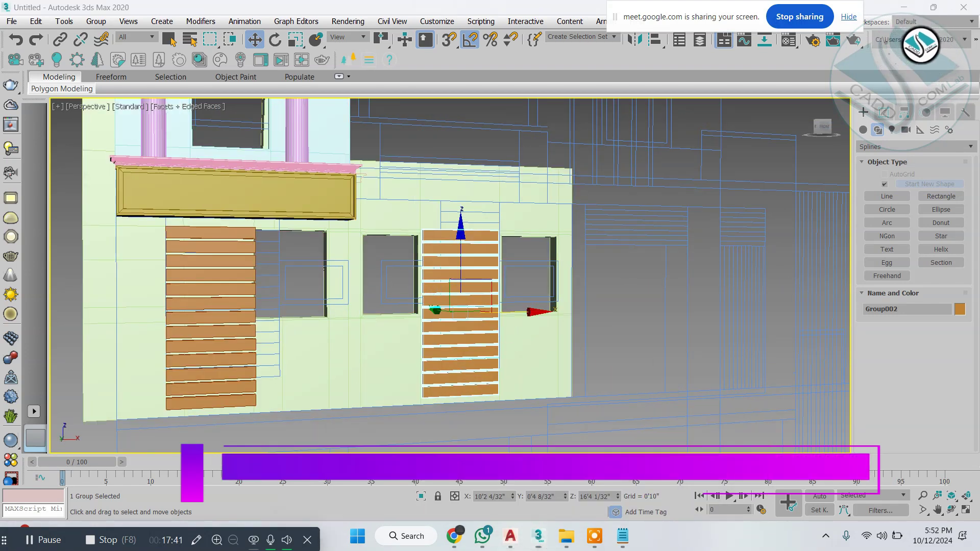
scroll(351, 280, down, 3)
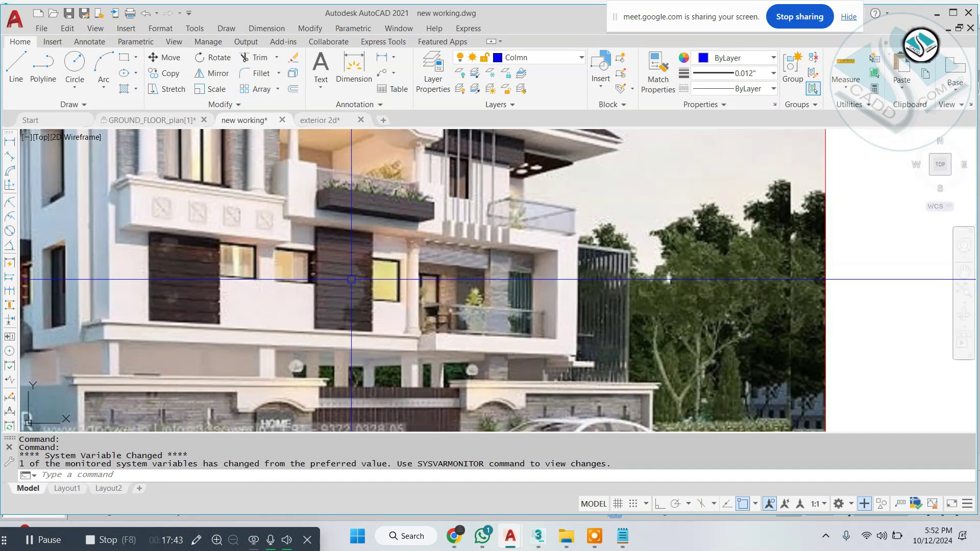
scroll(306, 273, up, 3)
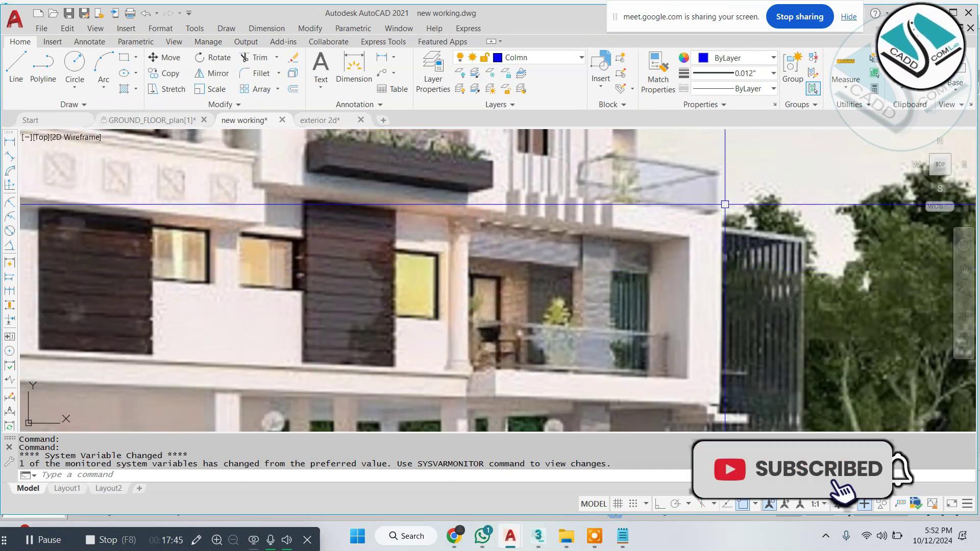
click(939, 17)
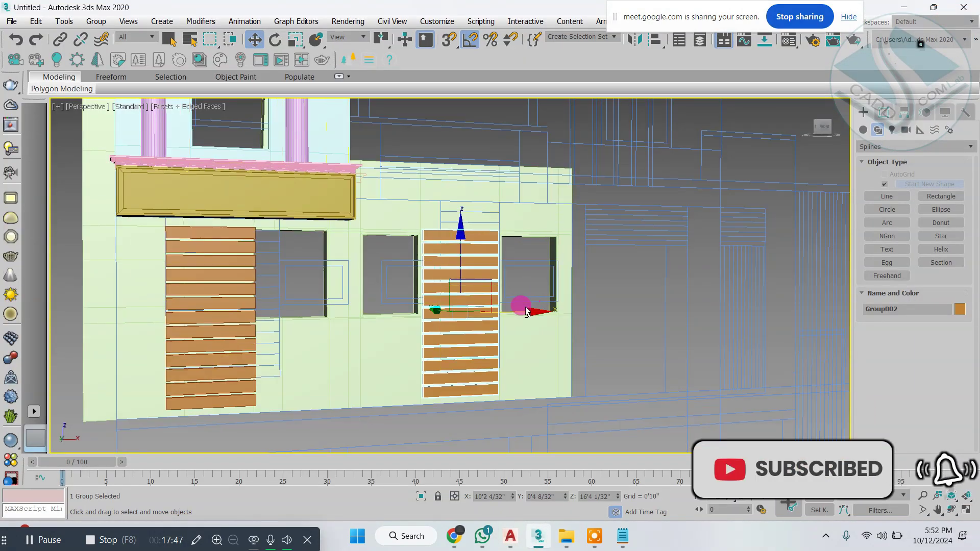
Add an Edit Poly modifier to the copied louver panel group in the Front view.
scroll(498, 299, up, 5)
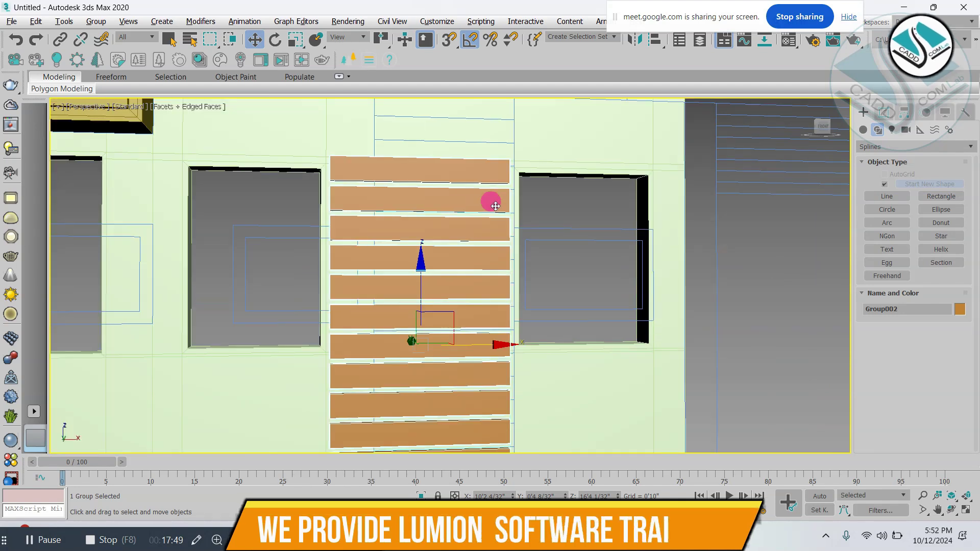
mouse_move(474, 226)
alt+middle_down()
mouse_move(471, 235)
mouse_move(466, 226)
alt+middle_up()
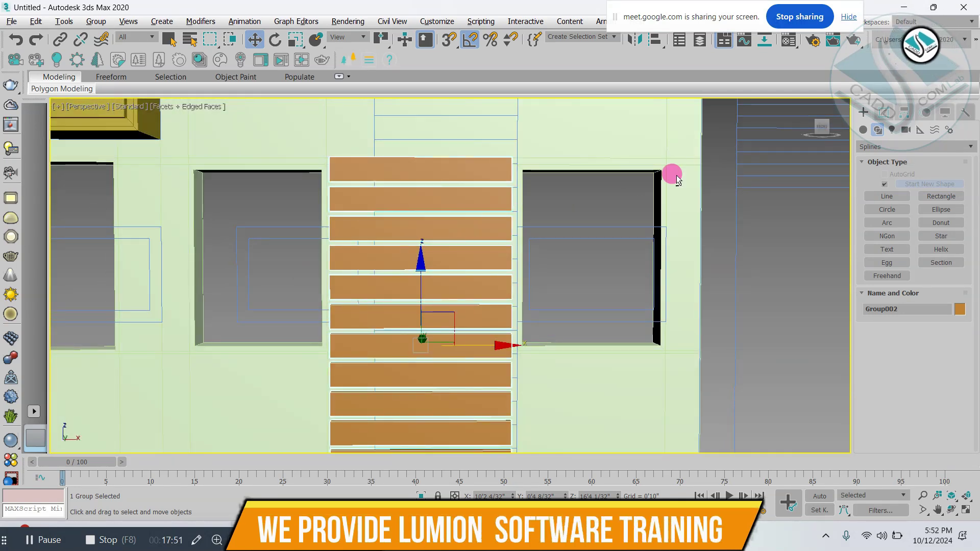
key(alt+w)
click(887, 111)
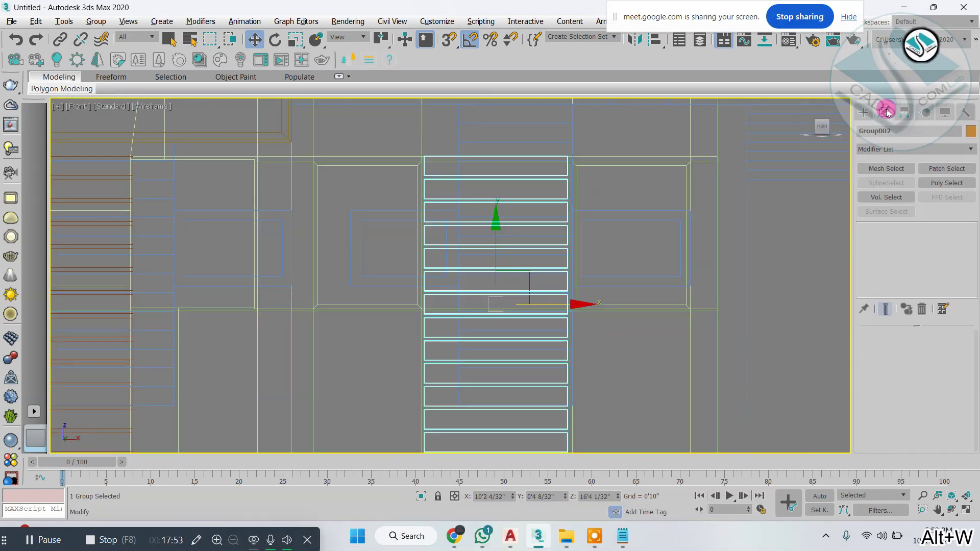
click(911, 149)
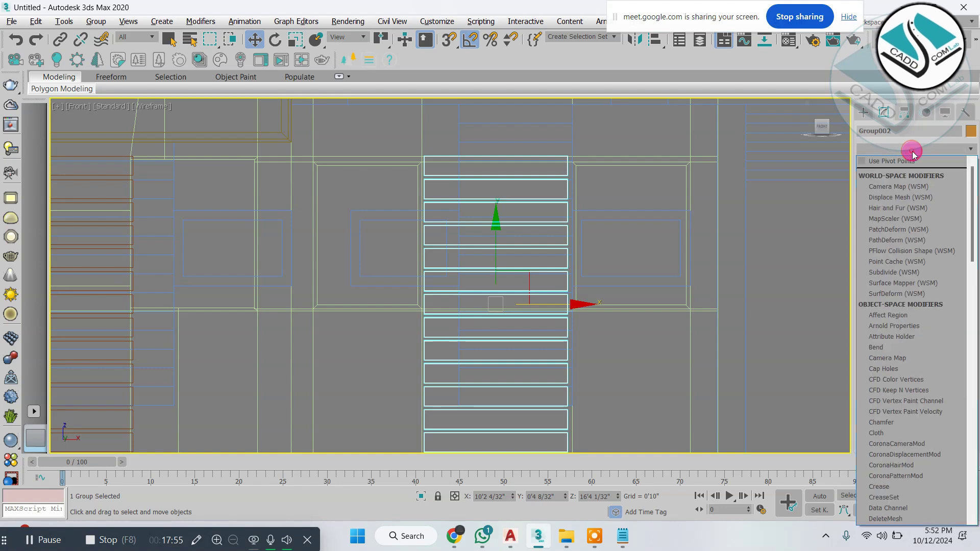
scroll(911, 211, down, 10)
click(896, 192)
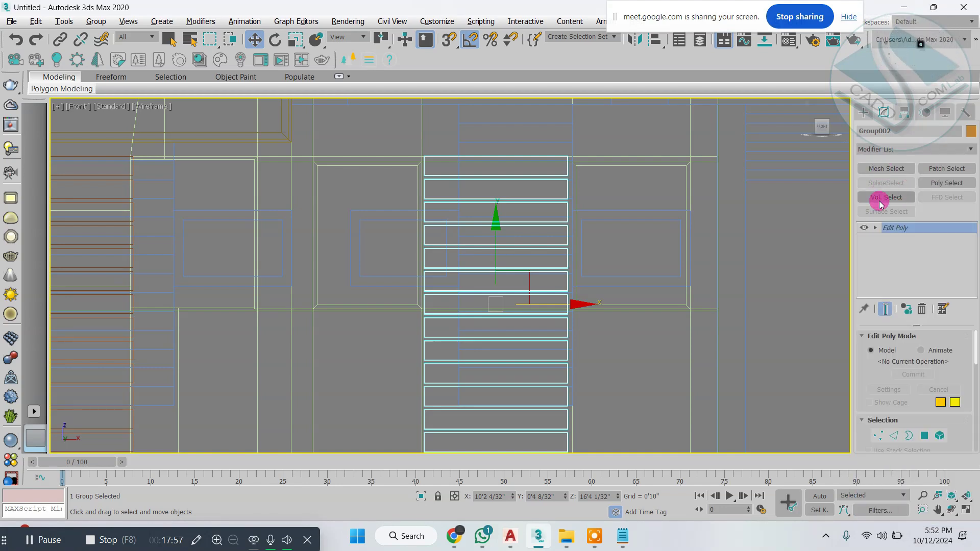
Widen the copied louver panel by moving its end-window side vertices along X toward the opening, and inspect both sides in perspective.
click(902, 245)
scroll(582, 199, down, 2)
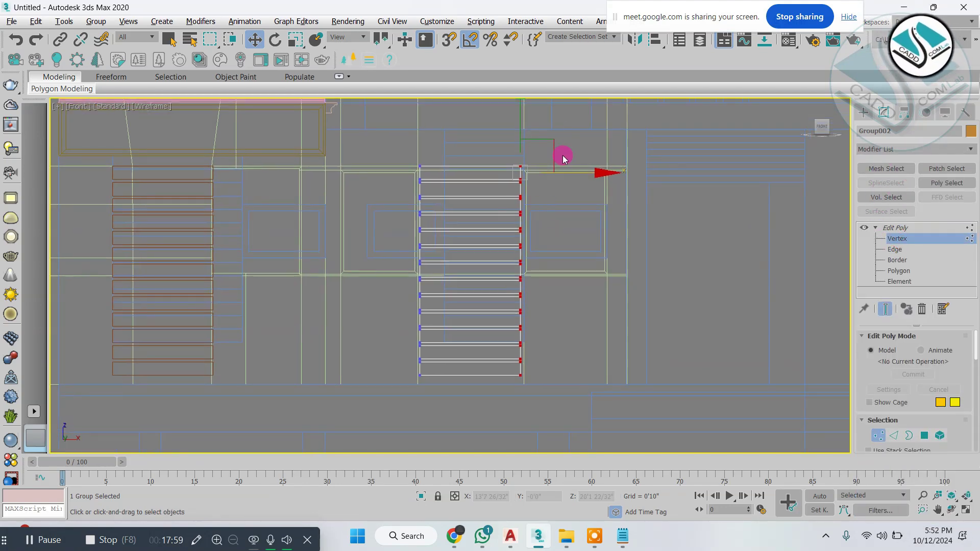
scroll(542, 306, up, 4)
scroll(537, 403, down, 1)
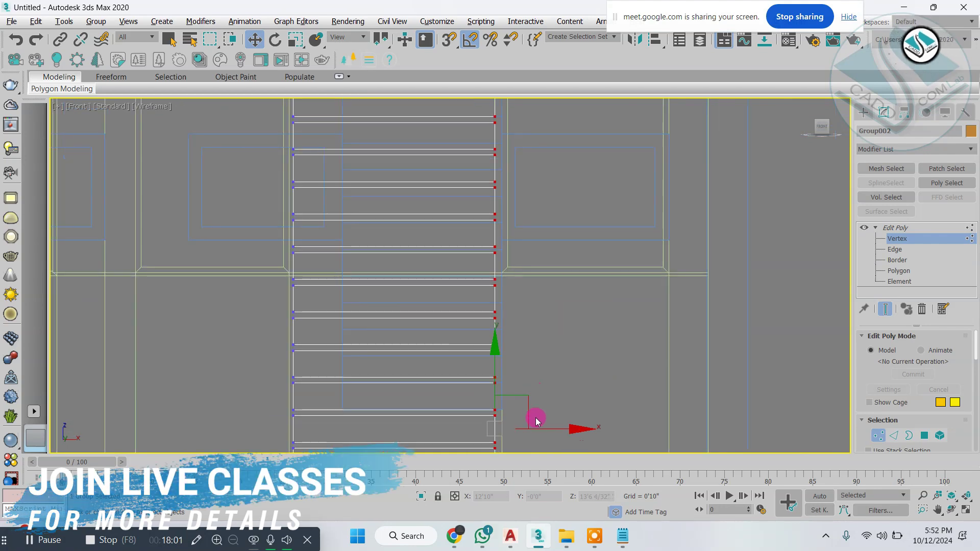
drag(537, 427, 541, 430)
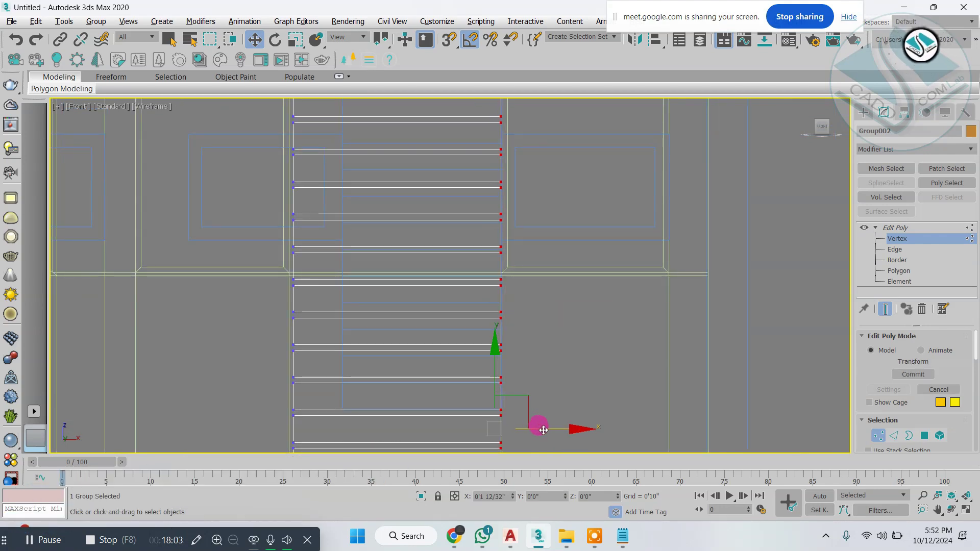
scroll(510, 311, down, 2)
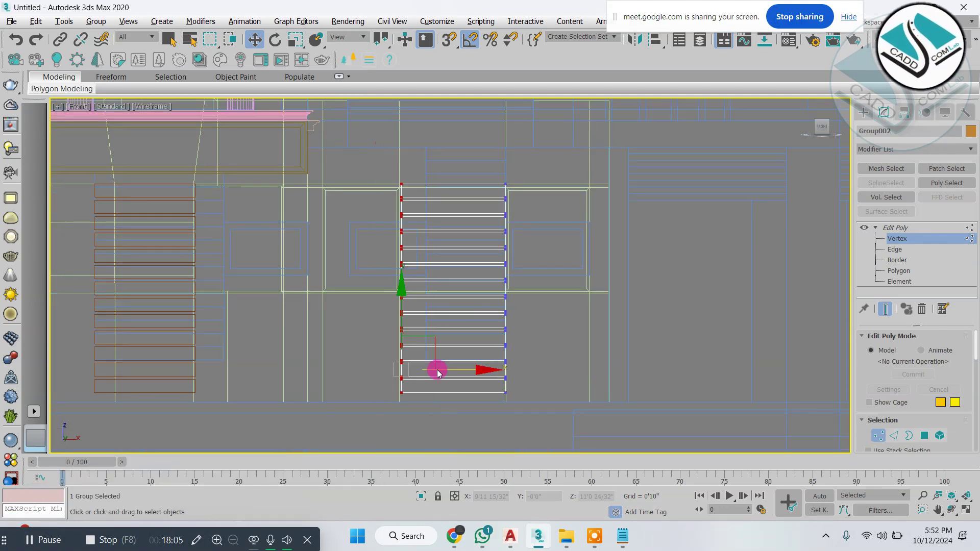
key(alt+w)
key(alt+w)
middle_drag(357, 369, 470, 403)
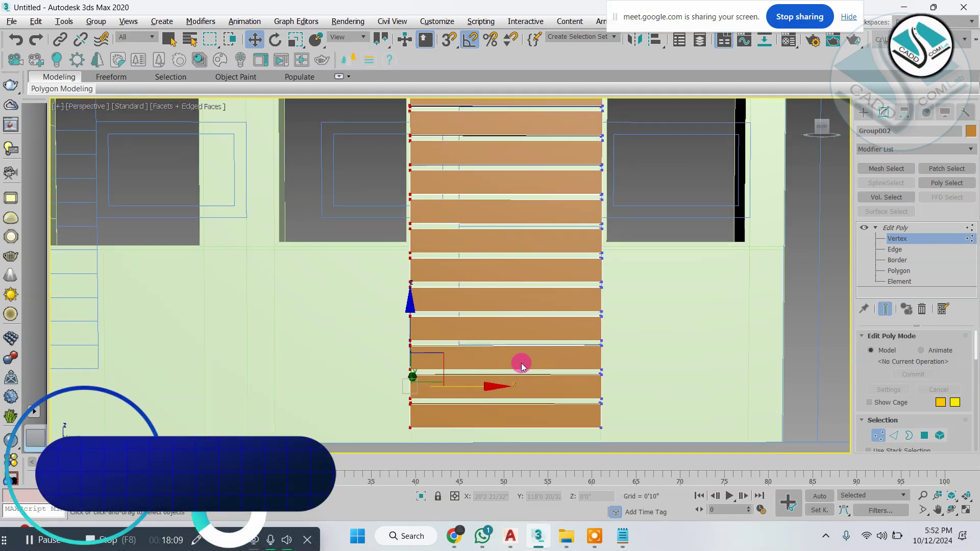
scroll(510, 383, down, 3)
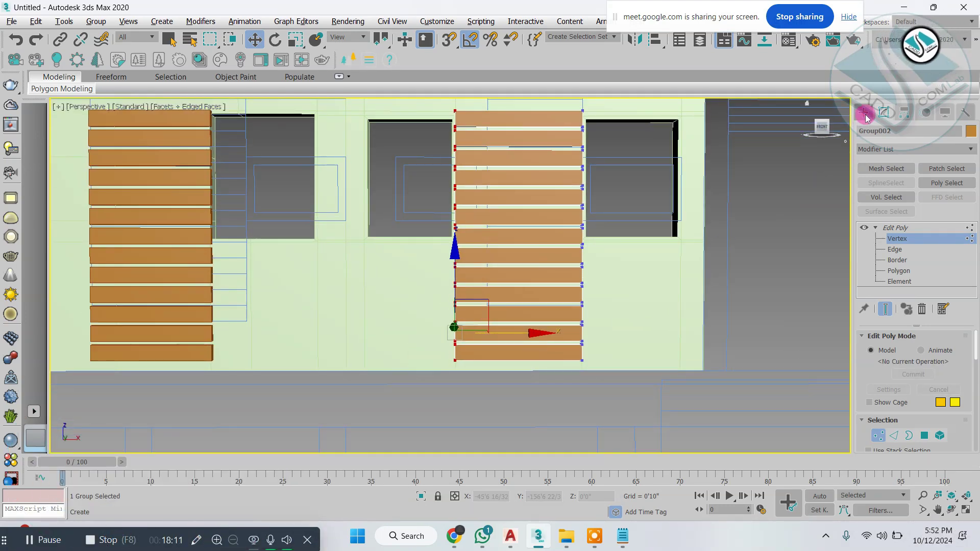
click(863, 114)
Inspect the louver panels in perspective and examine the column beside the end window in the AutoCAD reference photo.
scroll(558, 247, down, 3)
alt+middle_drag(557, 247, 525, 387)
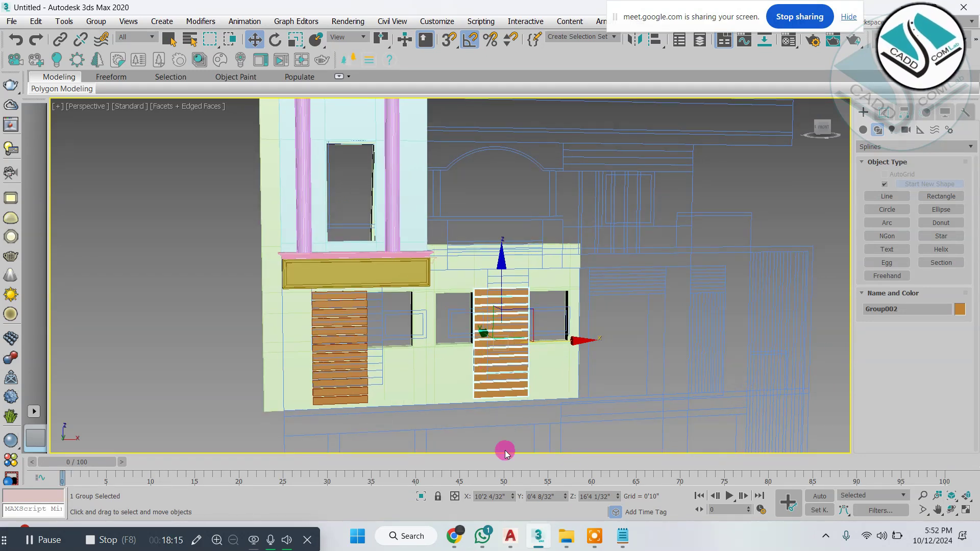
scroll(438, 342, down, 3)
scroll(479, 422, up, 3)
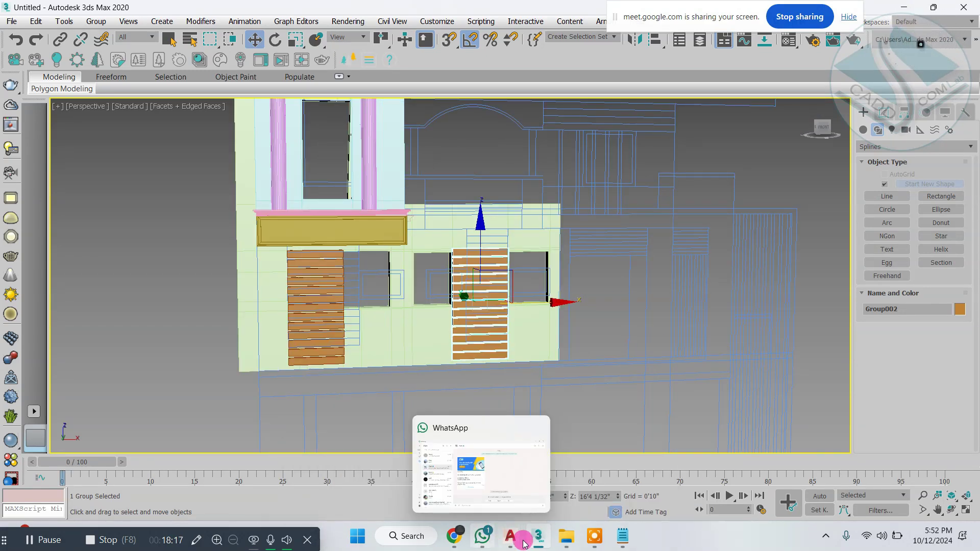
mouse_move(525, 544)
click(519, 498)
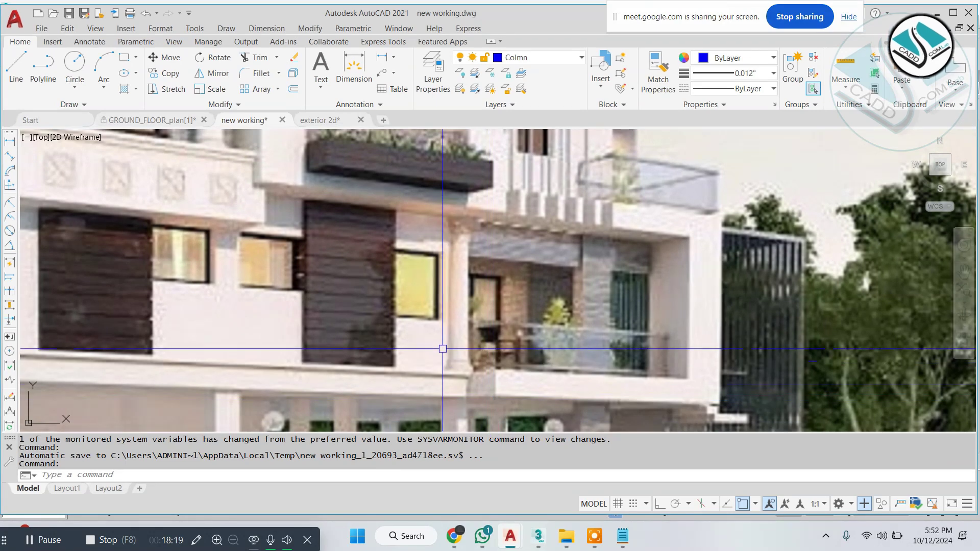
scroll(444, 345, down, 2)
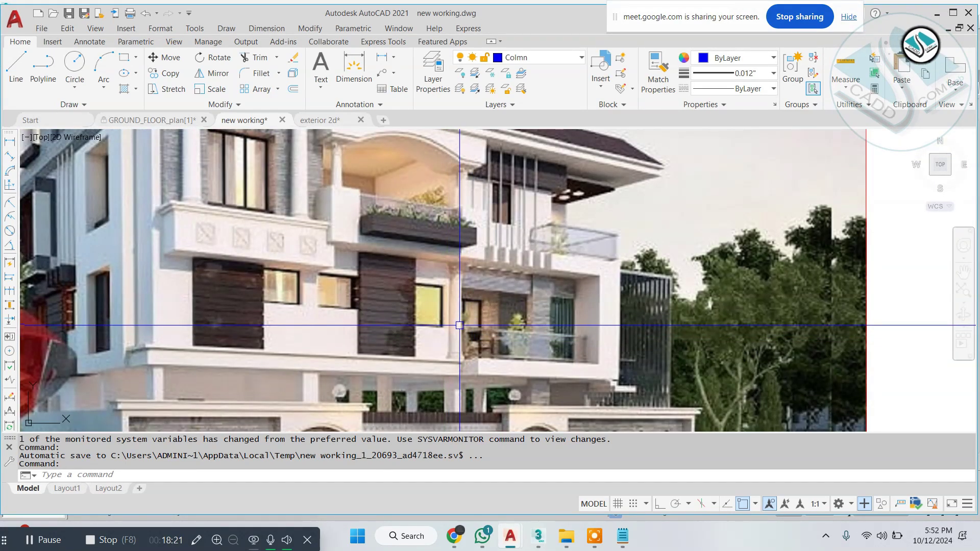
click(936, 13)
Copy the upper floor's round column nearest the lower wall extension to that wall's free end.
click(370, 194)
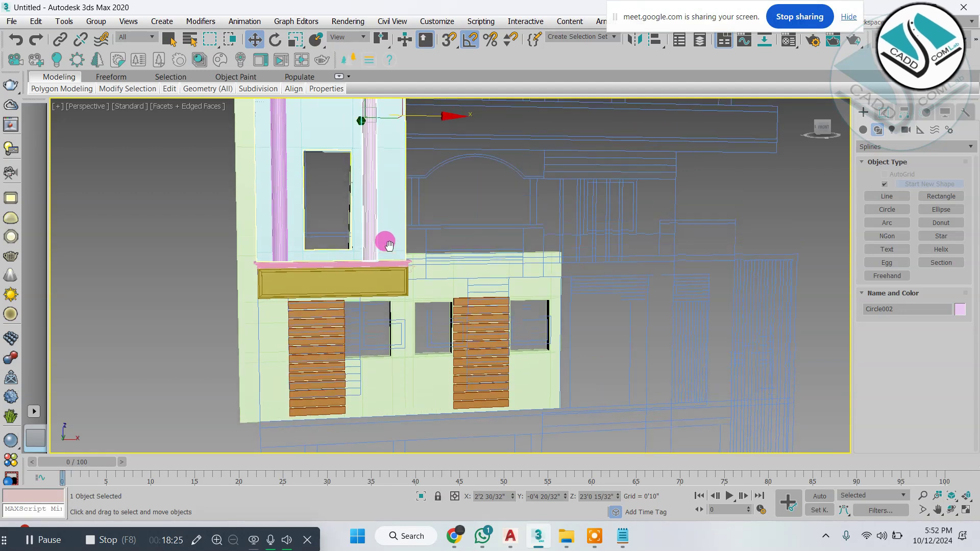
scroll(388, 246, down, 2)
key(alt+w)
middle_click(664, 203)
key(alt+w)
scroll(542, 204, down, 5)
middle_drag(444, 153, 389, 259)
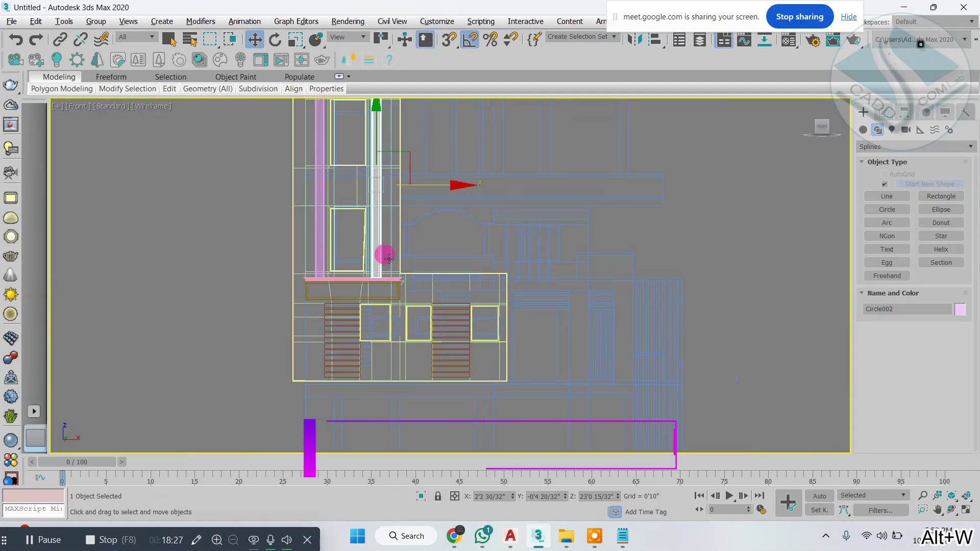
mouse_move(400, 148)
shift+mouse_down()
mouse_move(479, 225)
mouse_move(536, 248)
shift+mouse_up()
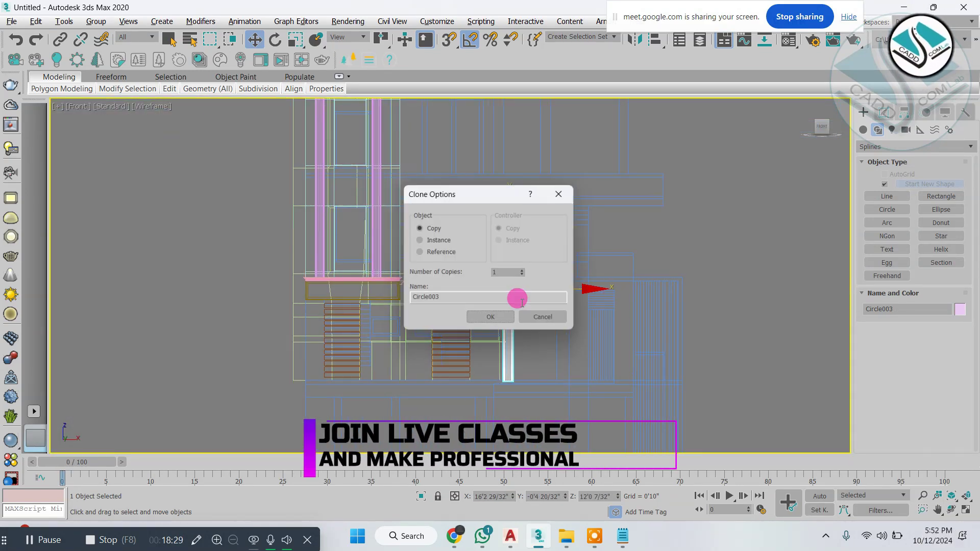
click(498, 317)
Turn on vertex snapping and snap the copied column's base to the lower wall's end corner.
scroll(487, 339, up, 6)
key(s)
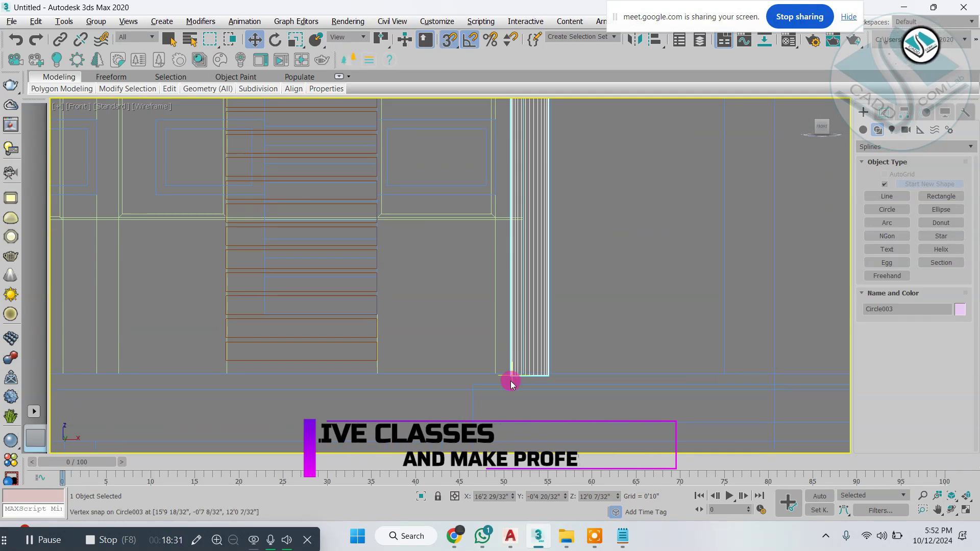
scroll(510, 380, up, 4)
mouse_move(505, 366)
mouse_down()
mouse_move(490, 350)
mouse_move(481, 361)
mouse_move(518, 367)
mouse_up()
scroll(481, 360, down, 4)
key(alt+w)
right_click(623, 369)
key(alt+w)
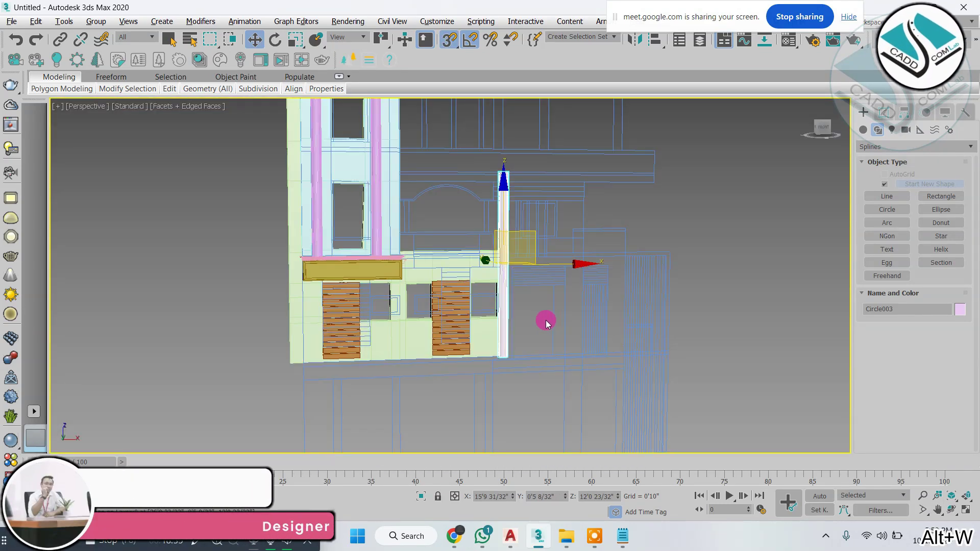
Lower the copied column's top vertices along Z to about the top of the lower wall.
scroll(546, 320, up, 5)
mouse_move(517, 305)
alt+middle_down()
mouse_move(415, 320)
mouse_move(516, 300)
alt+middle_up()
scroll(513, 301, up, 3)
click(884, 112)
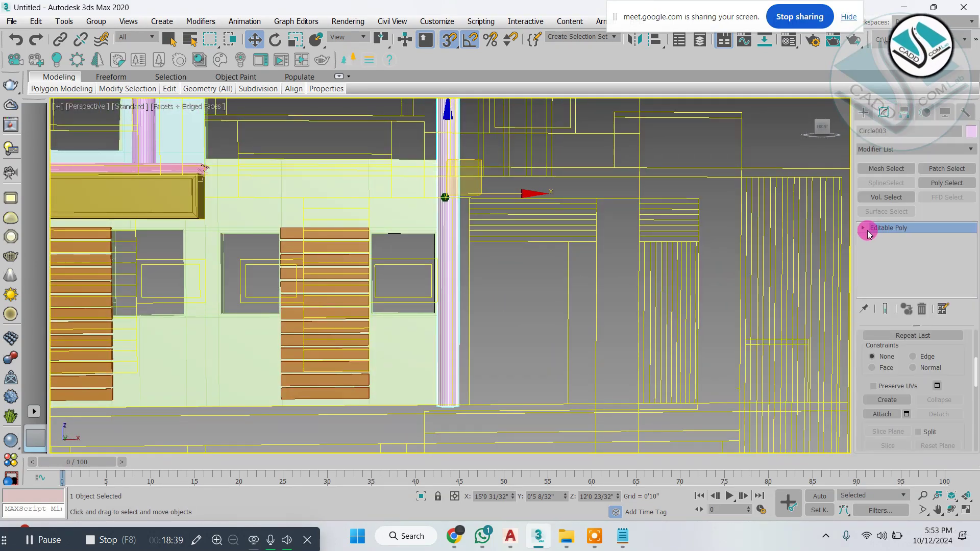
click(880, 236)
scroll(651, 190, down, 5)
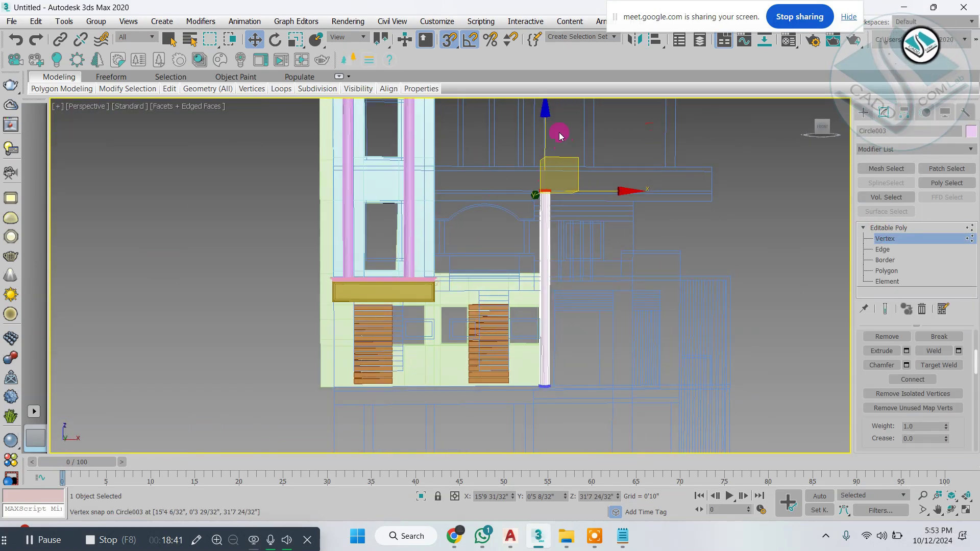
scroll(544, 328, up, 5)
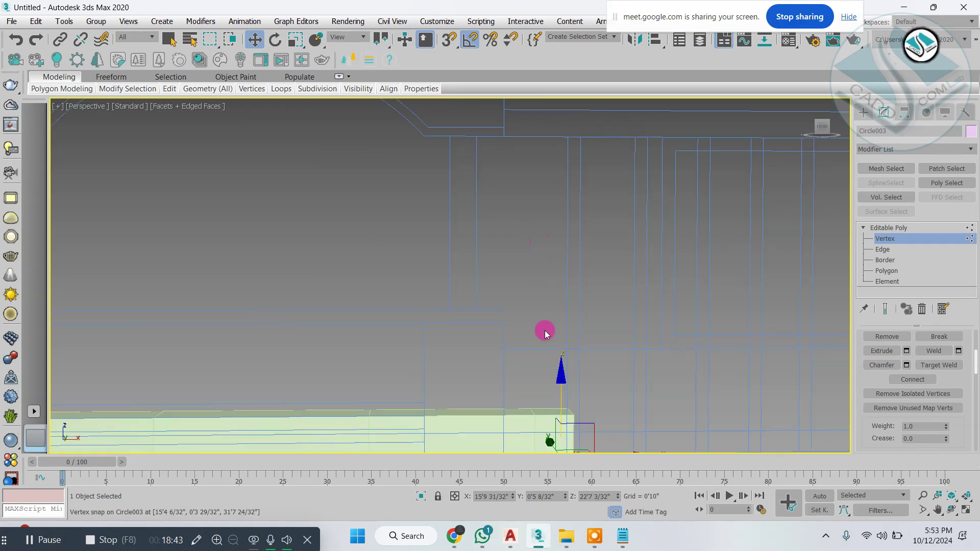
scroll(541, 266, down, 4)
scroll(551, 301, up, 4)
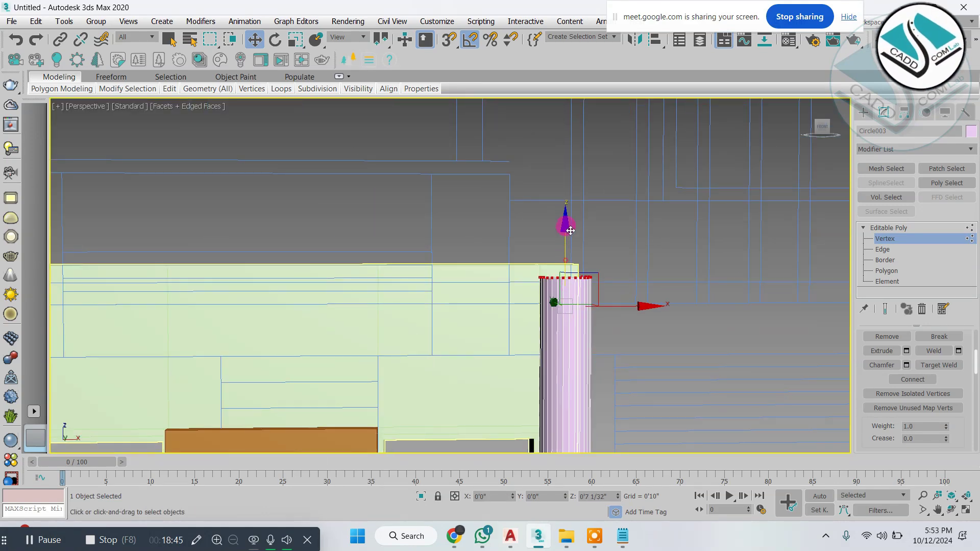
scroll(573, 220, down, 10)
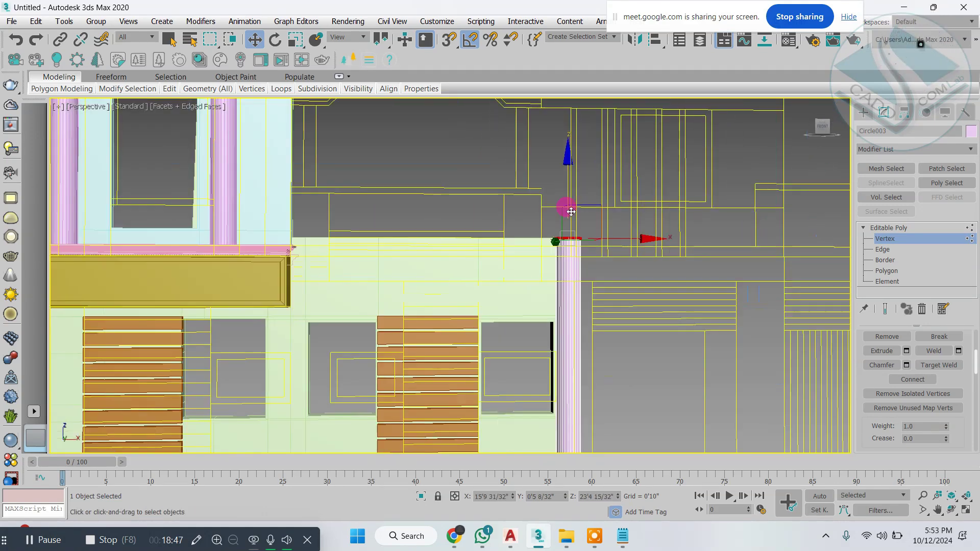
click(863, 112)
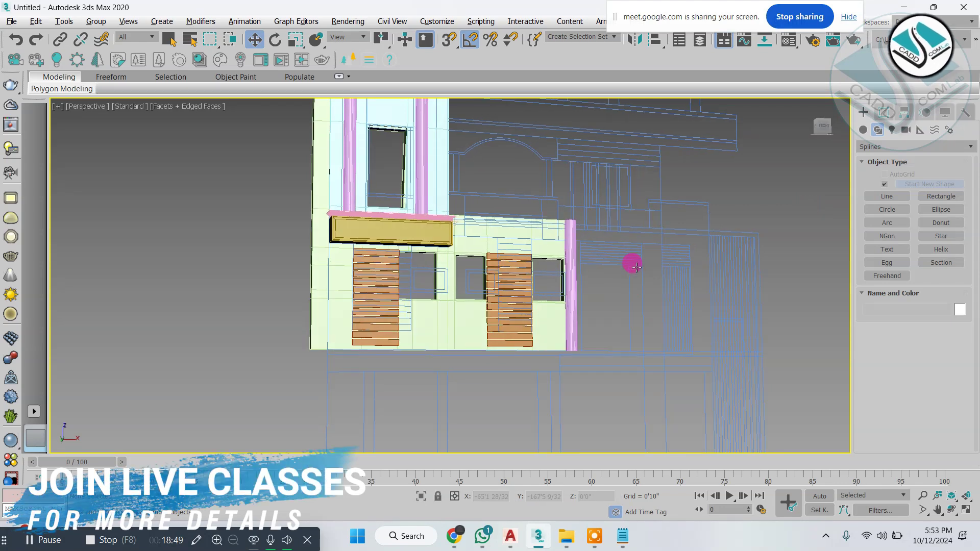
Compare the end column and window openings with the reference photo in AutoCAD.
scroll(571, 240, up, 5)
mouse_move(503, 531)
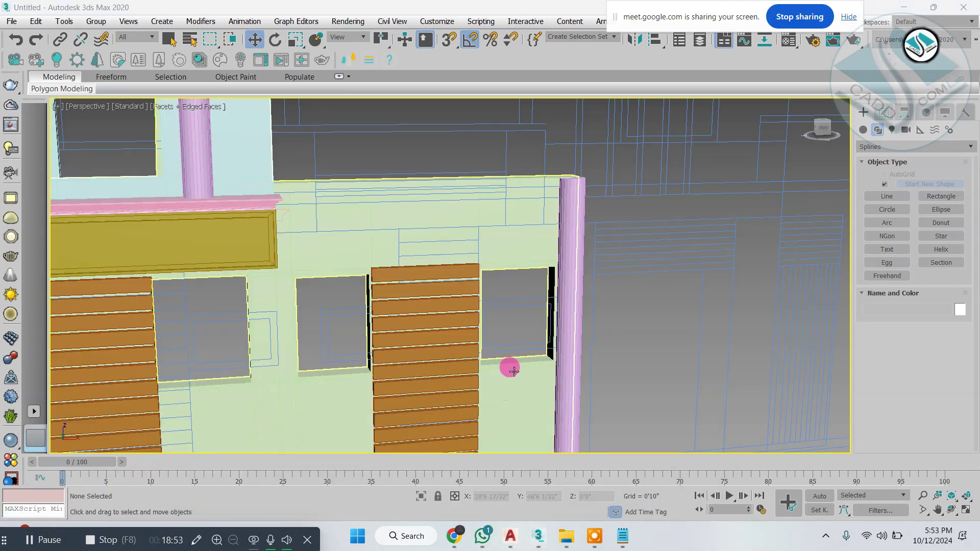
key(alt+Tab)
click(244, 121)
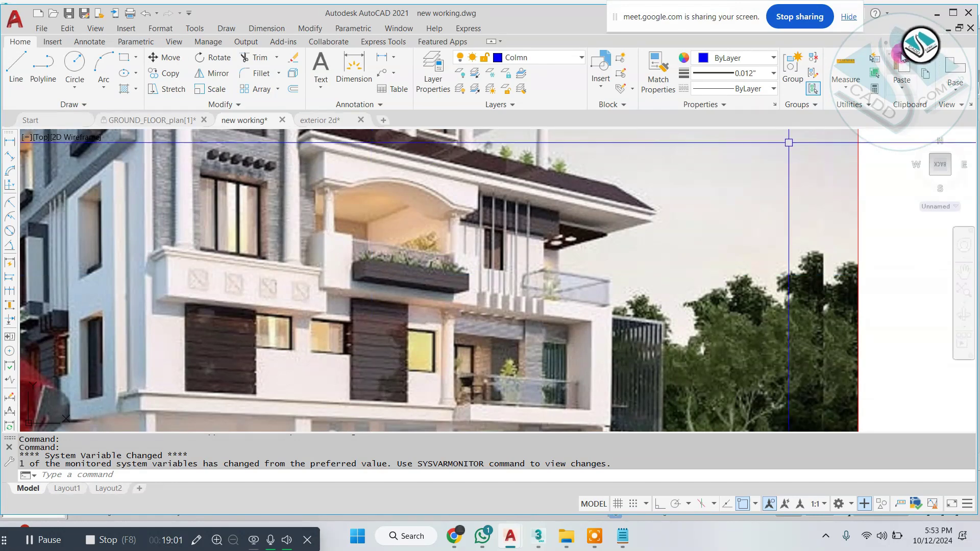
click(938, 14)
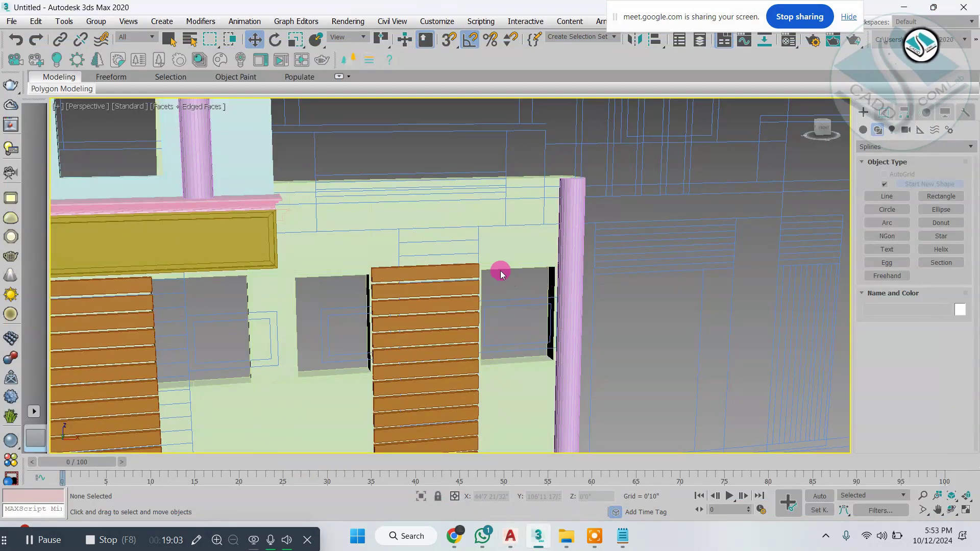
Arrange the AutoCAD window showing the reference photo and the 3ds Max model window side by side, each filling half the screen.
scroll(508, 291, up, 3)
drag(436, 9, 508, 33)
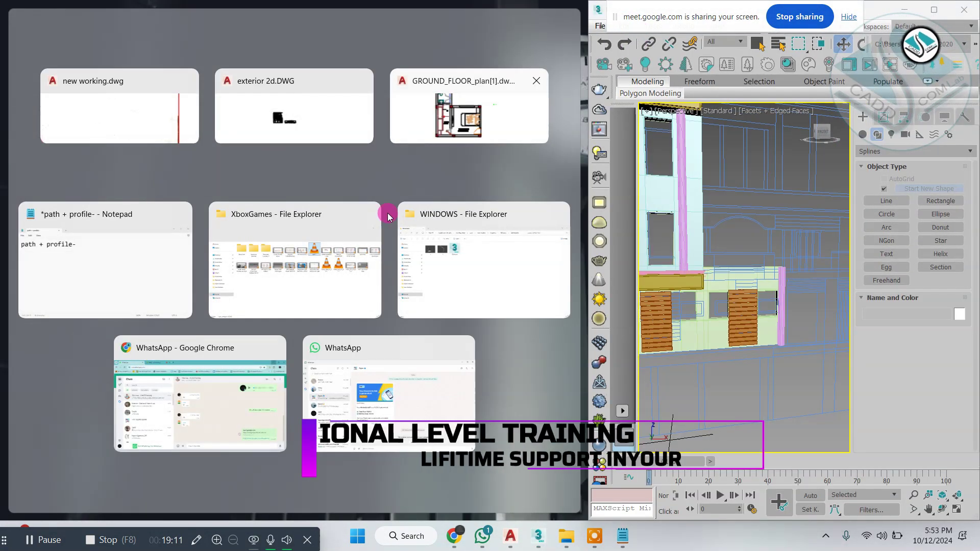
click(510, 536)
click(447, 482)
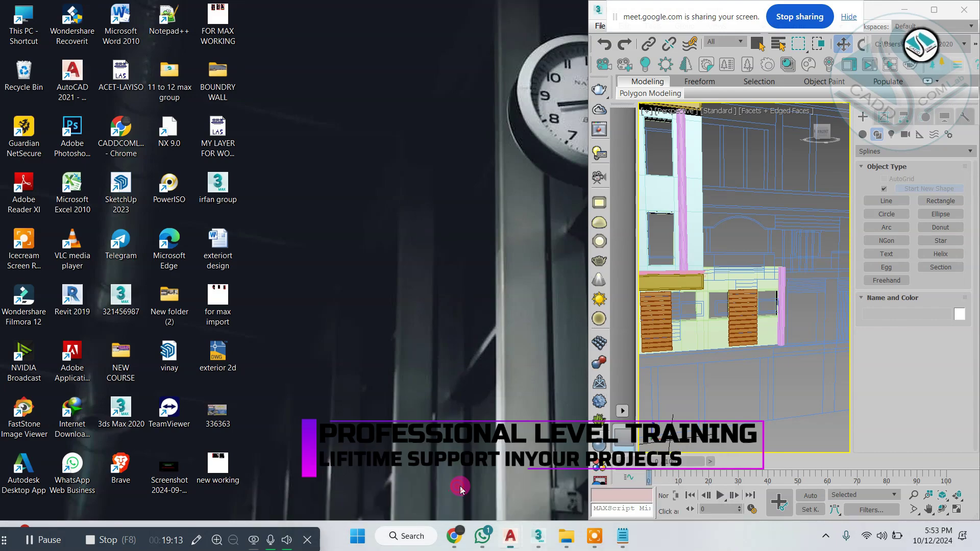
mouse_move(449, 12)
mouse_down()
mouse_move(459, 38)
mouse_move(461, 10)
mouse_move(473, 26)
mouse_move(416, 53)
mouse_up()
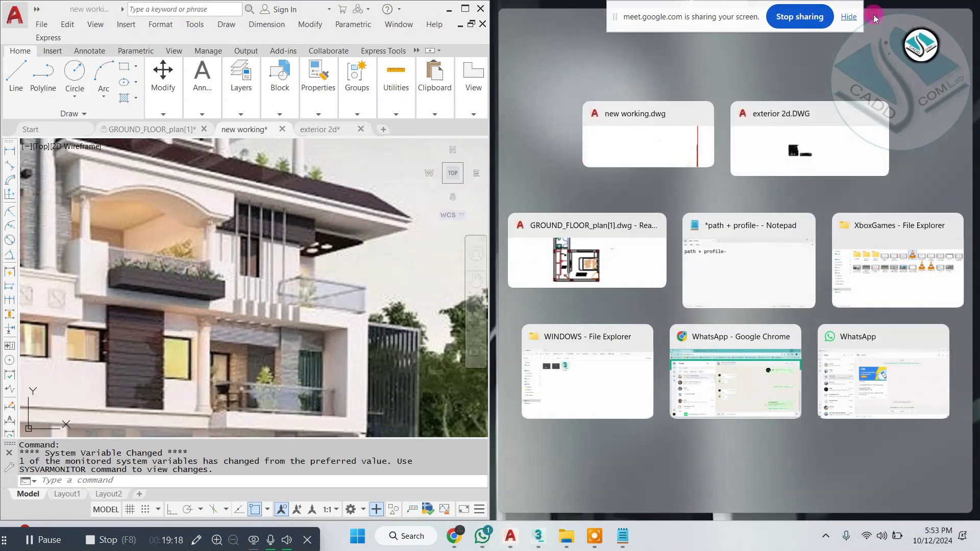
click(633, 38)
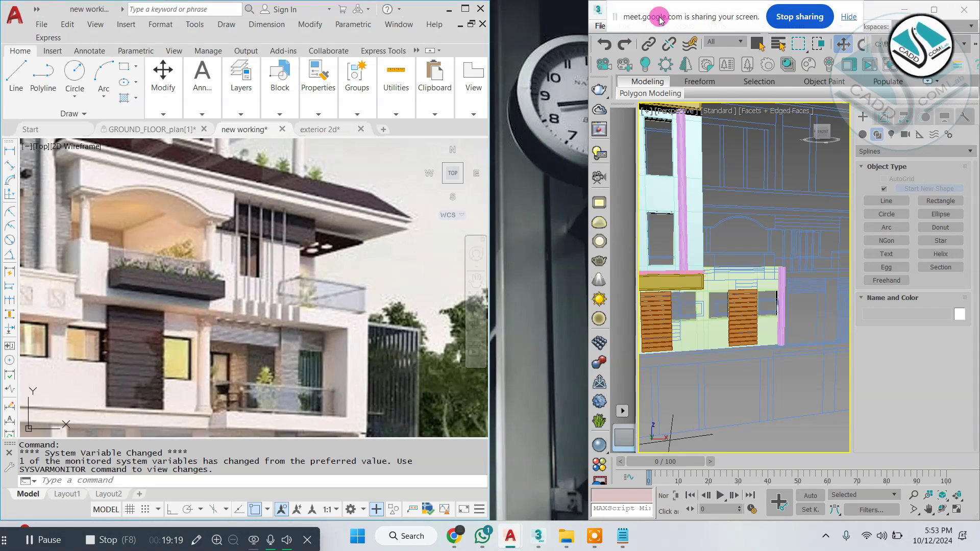
drag(646, 15, 434, 42)
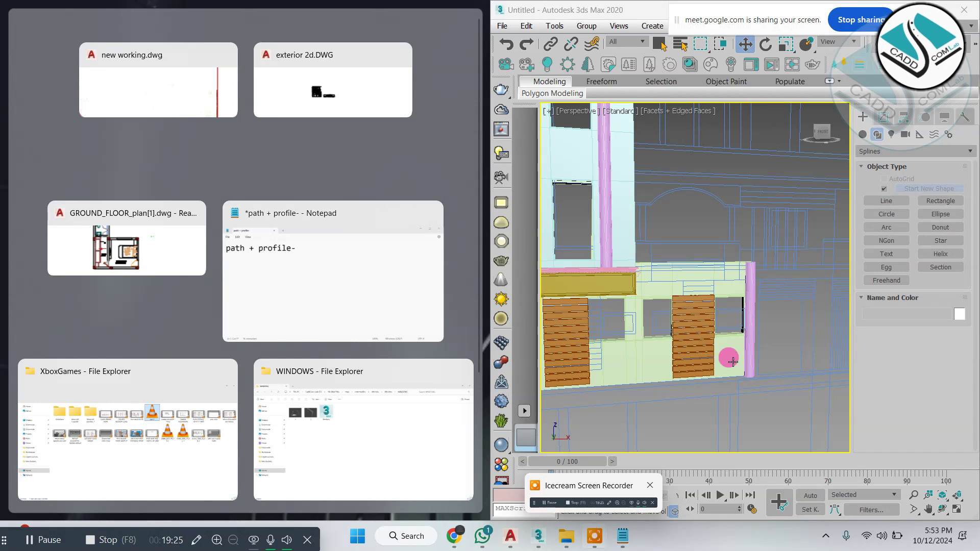
click(734, 359)
scroll(214, 296, up, 3)
scroll(184, 278, down, 1)
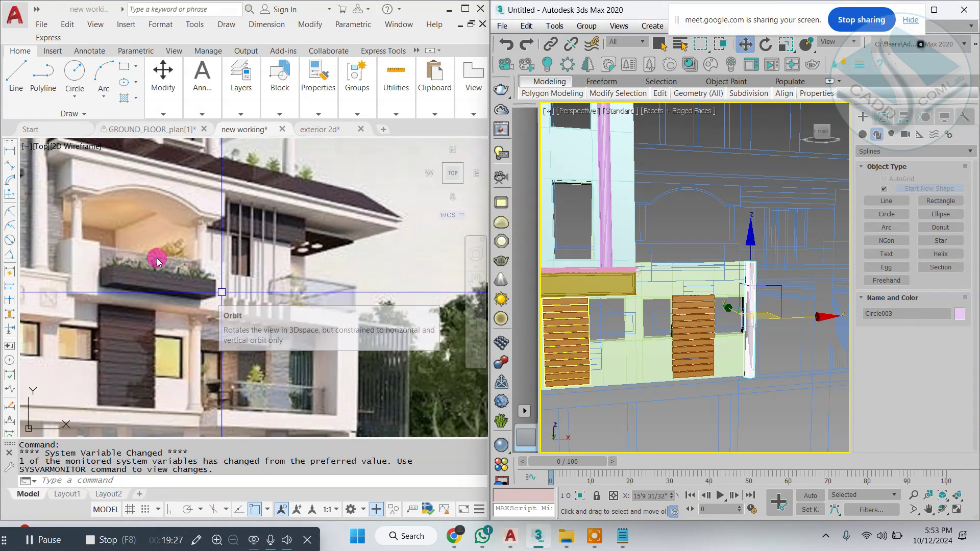
Select the separate elevation linework, Layer:001, in the front view for tracing the balcony.
scroll(184, 264, up, 2)
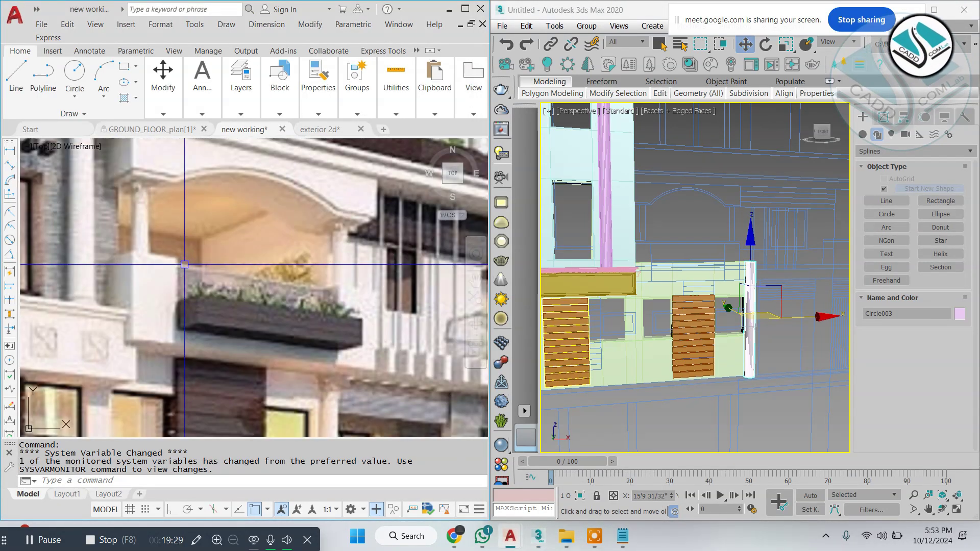
key(alt+w)
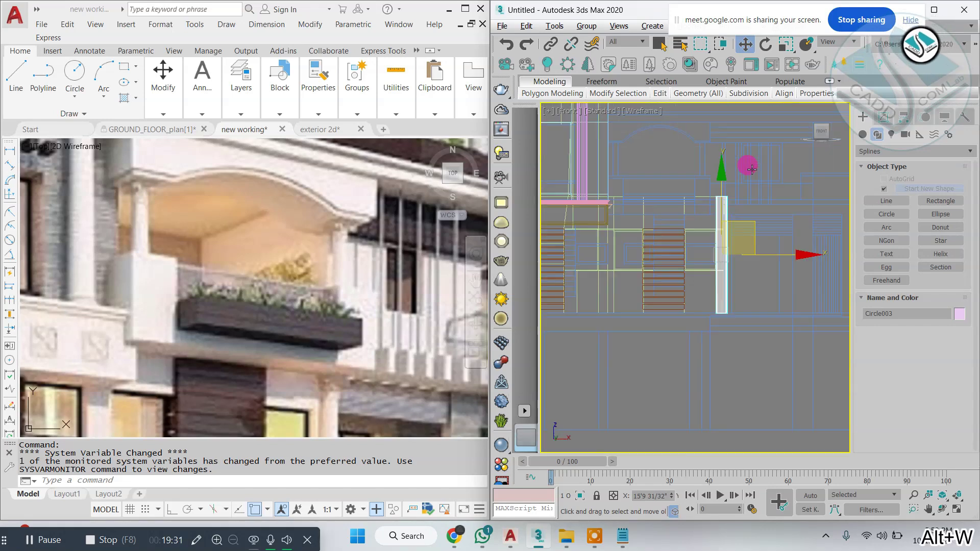
scroll(671, 191, down, 2)
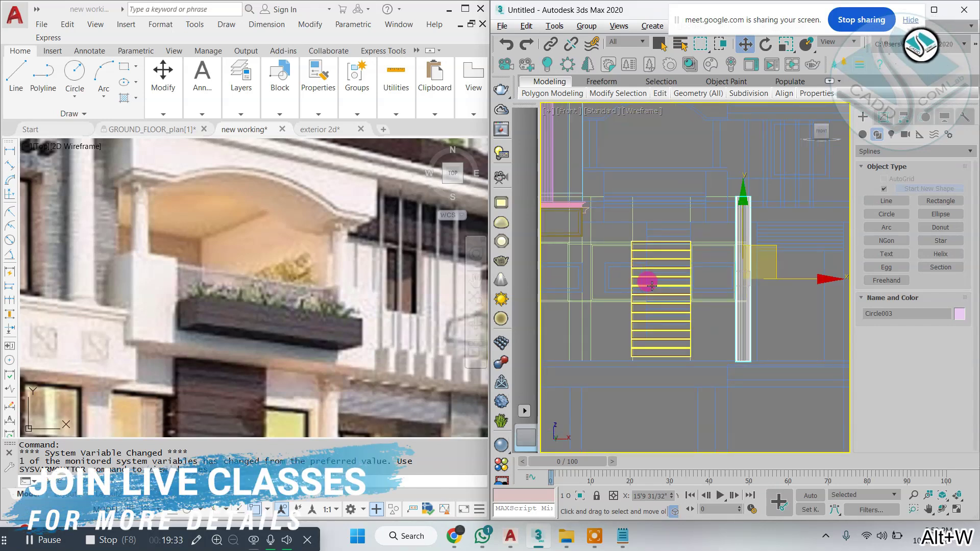
scroll(658, 262, down, 3)
click(668, 211)
scroll(715, 209, down, 4)
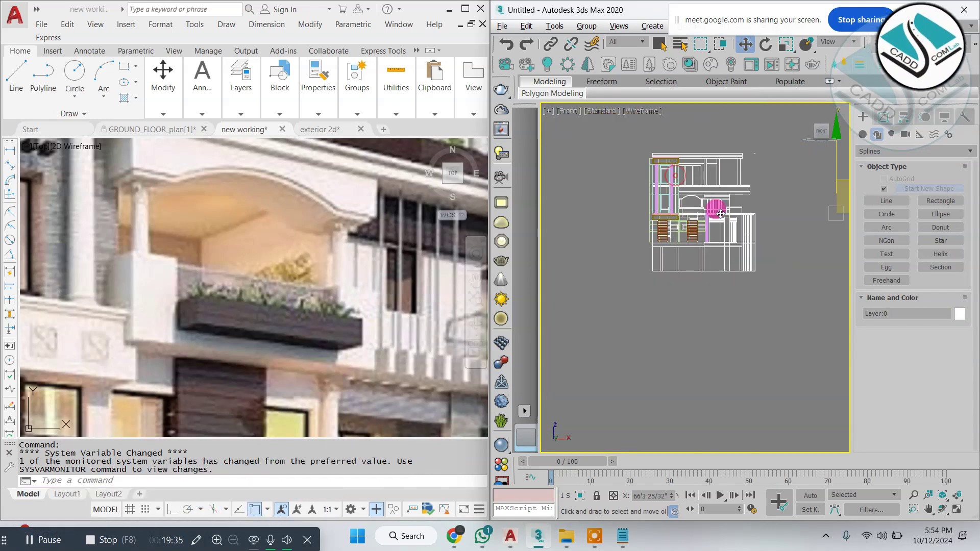
shift+drag(828, 218, 689, 223)
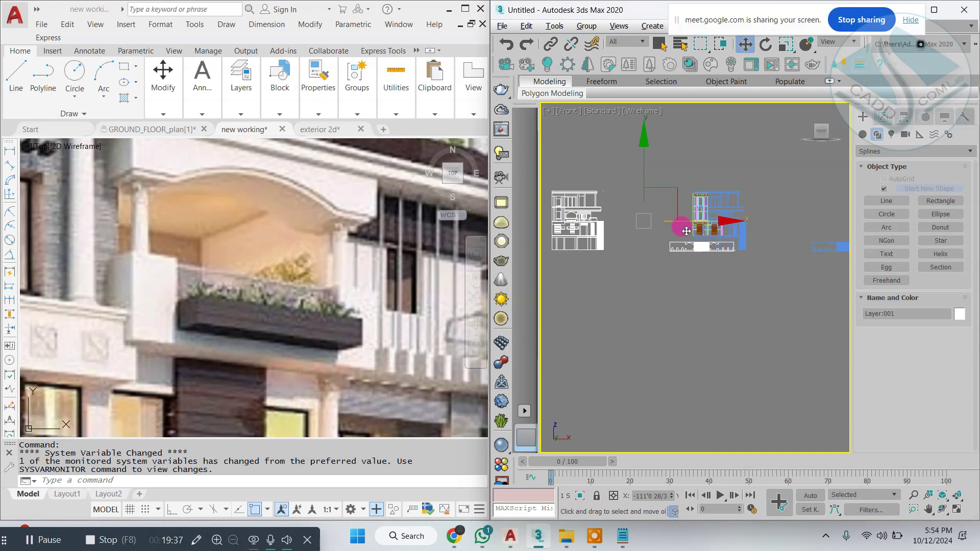
click(724, 319)
scroll(587, 224, up, 5)
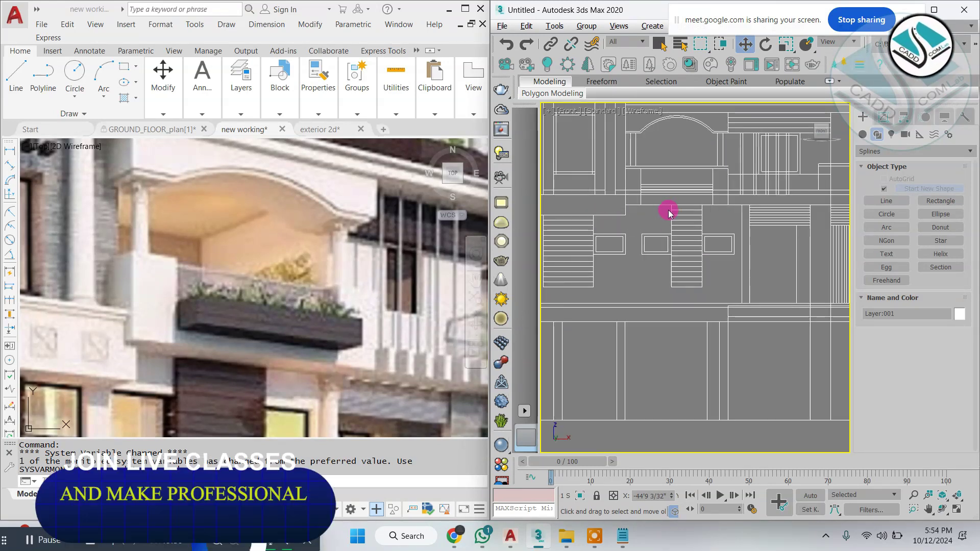
scroll(653, 219, up, 2)
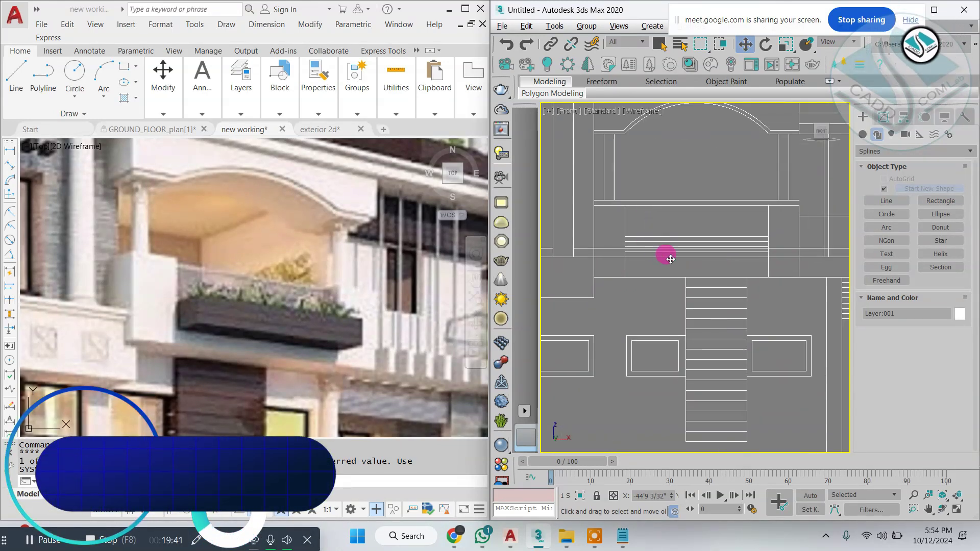
Draw a rectangle over the full balcony parapet below the arch in the elevation linework.
click(951, 202)
drag(594, 200, 800, 277)
key(w)
Apply an Extrude modifier to the balcony parapet rectangle.
key(alt+w)
middle_click(758, 347)
key(alt+w)
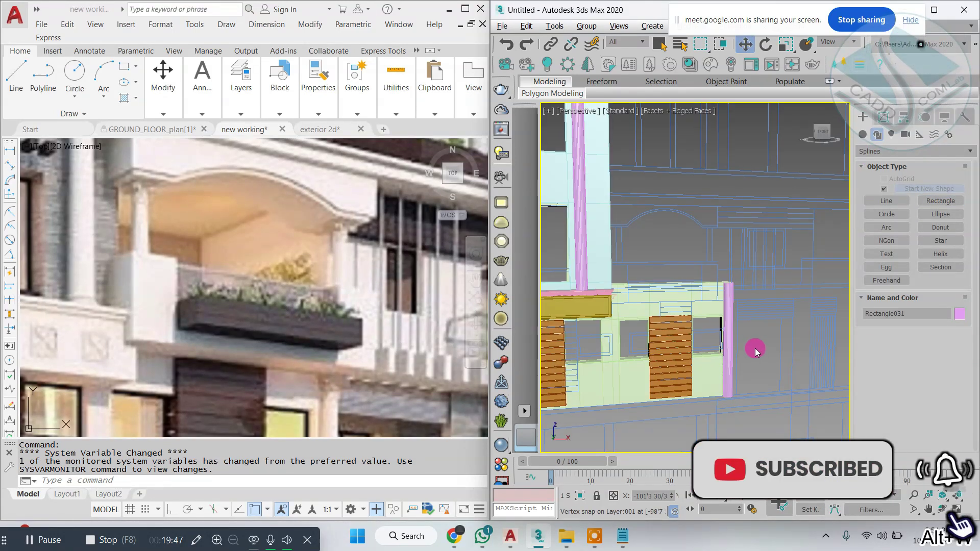
scroll(698, 328, down, 6)
middle_drag(614, 310, 646, 254)
scroll(606, 279, up, 4)
scroll(606, 280, up, 4)
scroll(729, 235, down, 6)
scroll(646, 253, up, 6)
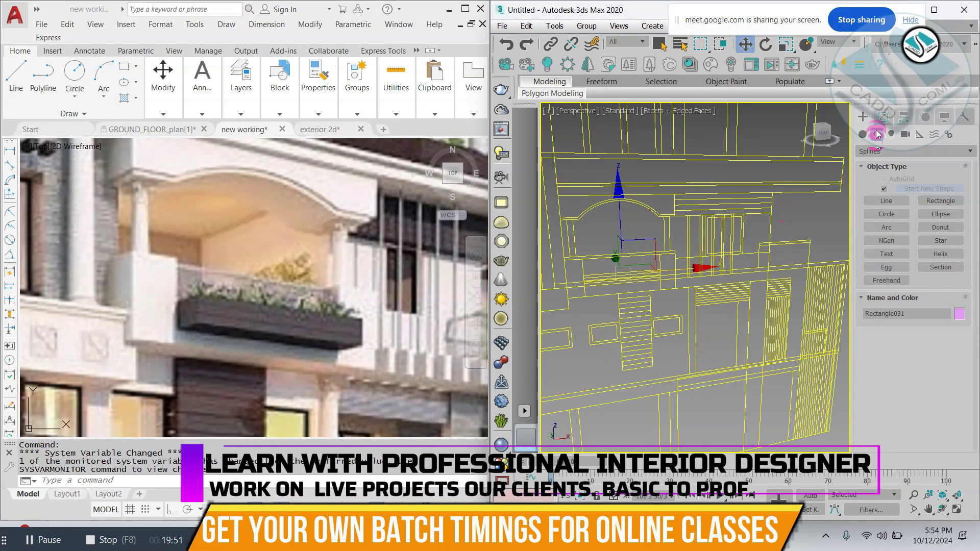
click(883, 117)
click(891, 154)
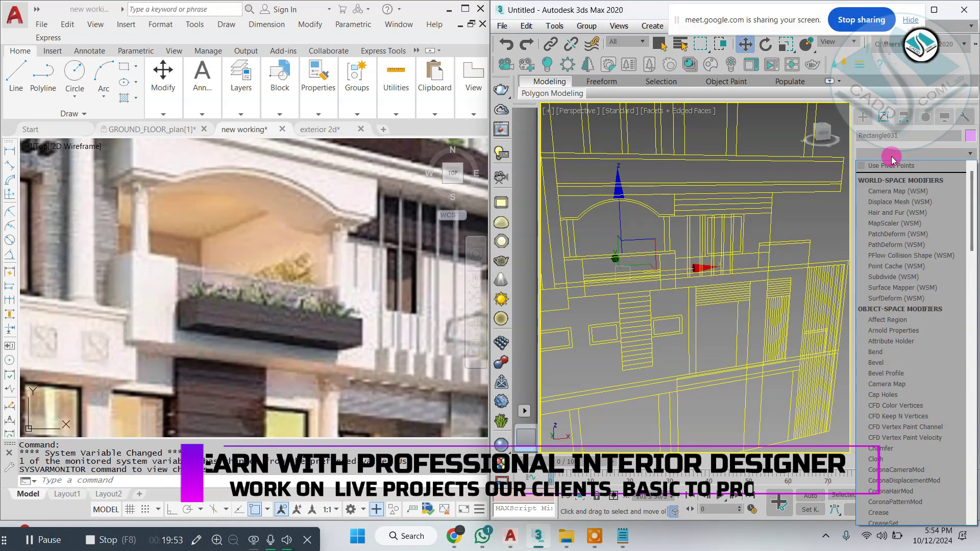
text(ex)
click(883, 166)
Set the parapet's extrusion amount to 2'0".
alt+middle_drag(659, 274, 684, 269)
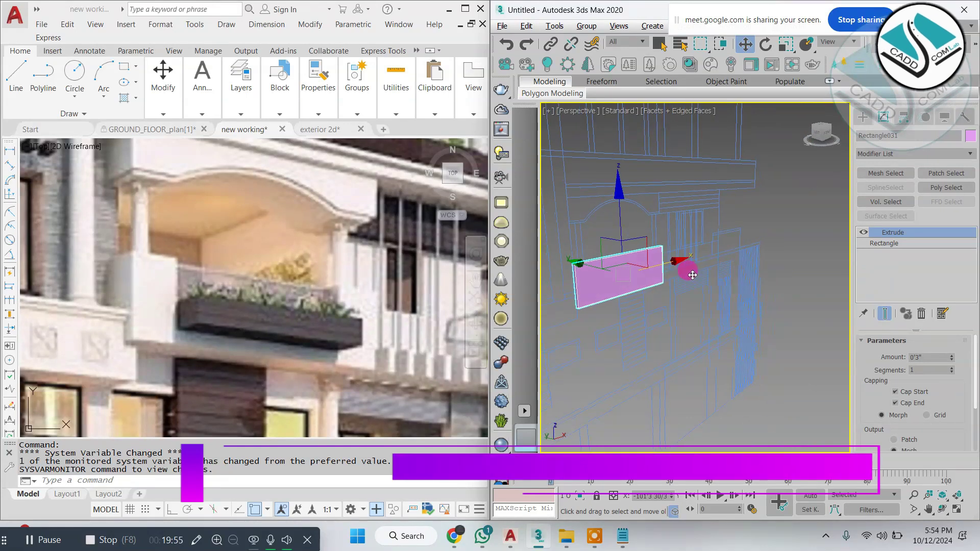
double_click(916, 358)
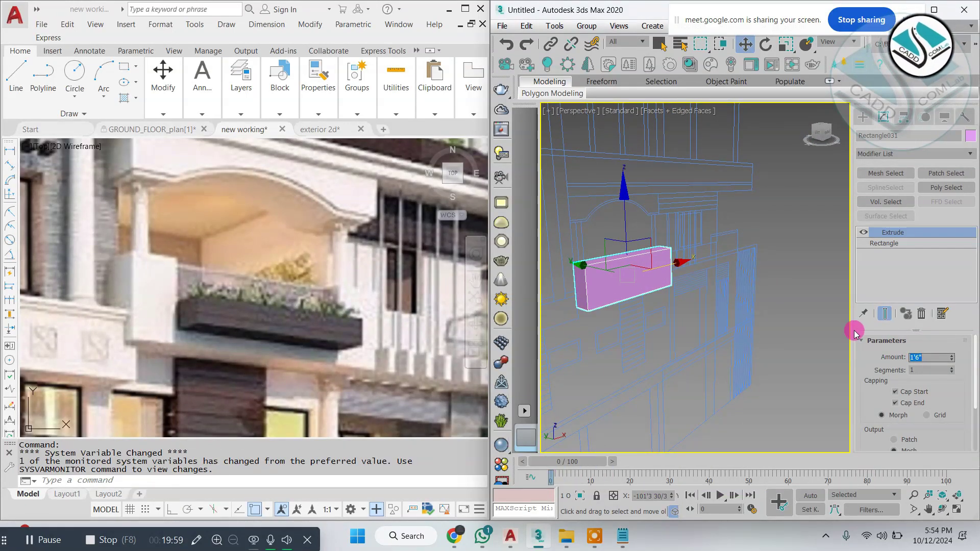
alt+middle_drag(789, 276, 698, 265)
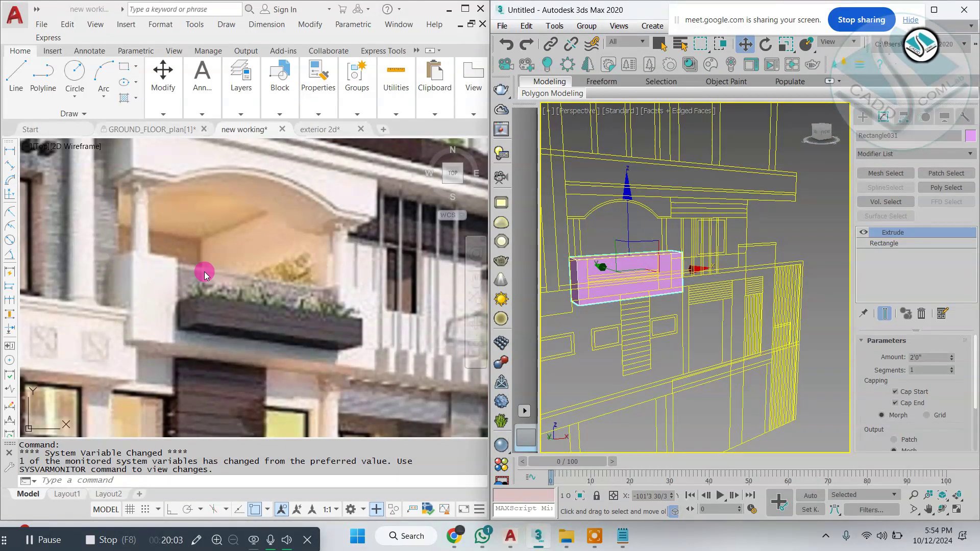
Check the balcony in the reference photo and convert the extruded parapet to an Editable Poly.
scroll(181, 297, up, 2)
scroll(680, 274, down, 4)
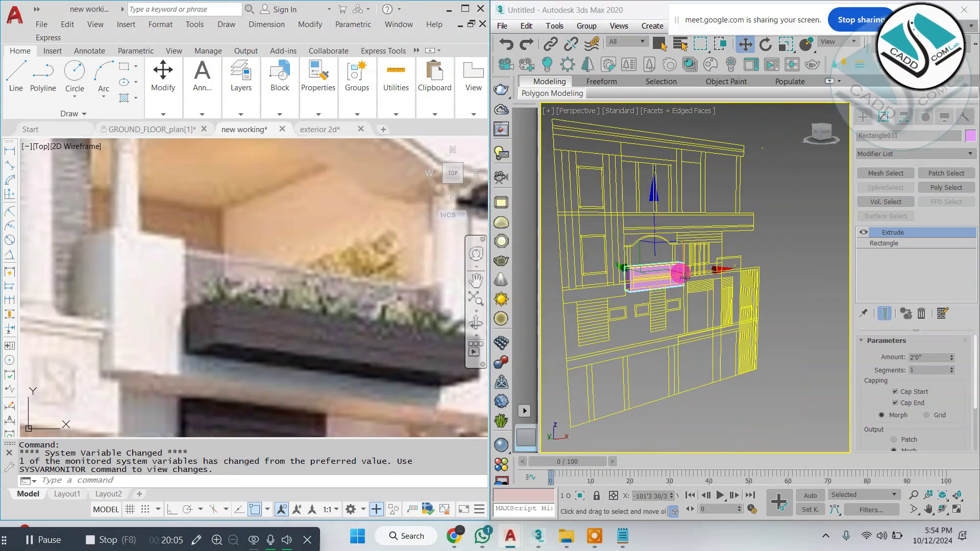
alt+middle_drag(680, 273, 694, 206)
key(alt+w)
middle_click(720, 204)
key(alt+w)
scroll(668, 239, up, 2)
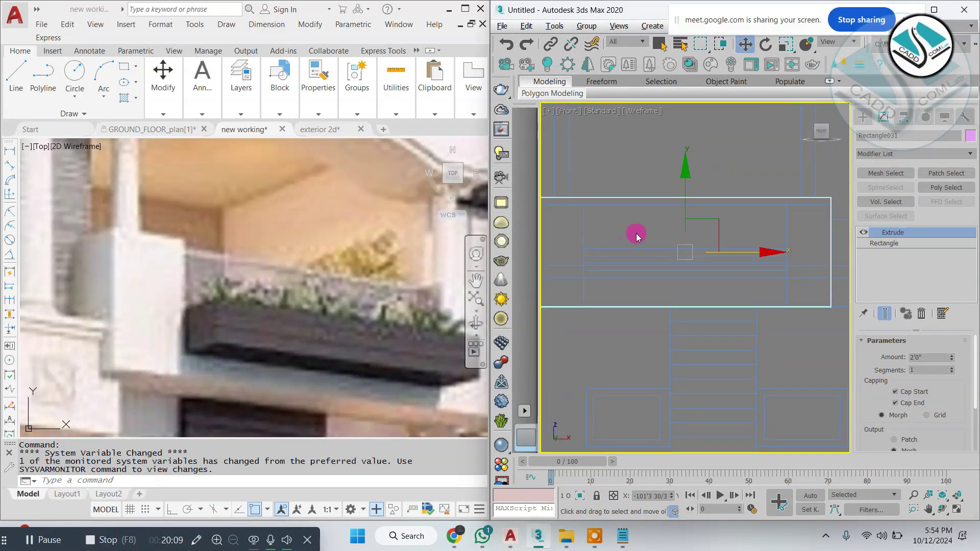
scroll(649, 230, down, 2)
right_click(672, 167)
mouse_move(757, 308)
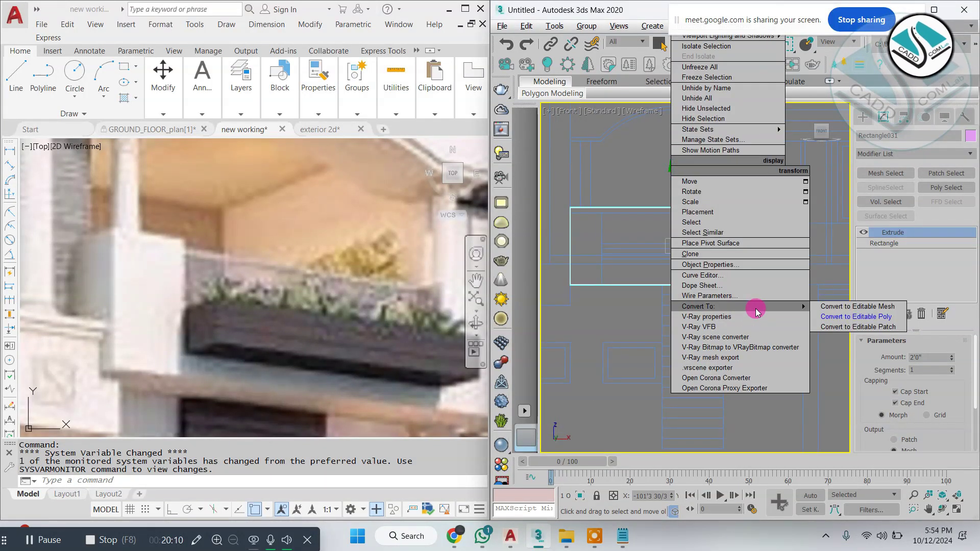
click(849, 317)
Activate a slice plane at edge level on the parapet and rotate it in the left view until it lies horizontal.
click(863, 232)
click(881, 254)
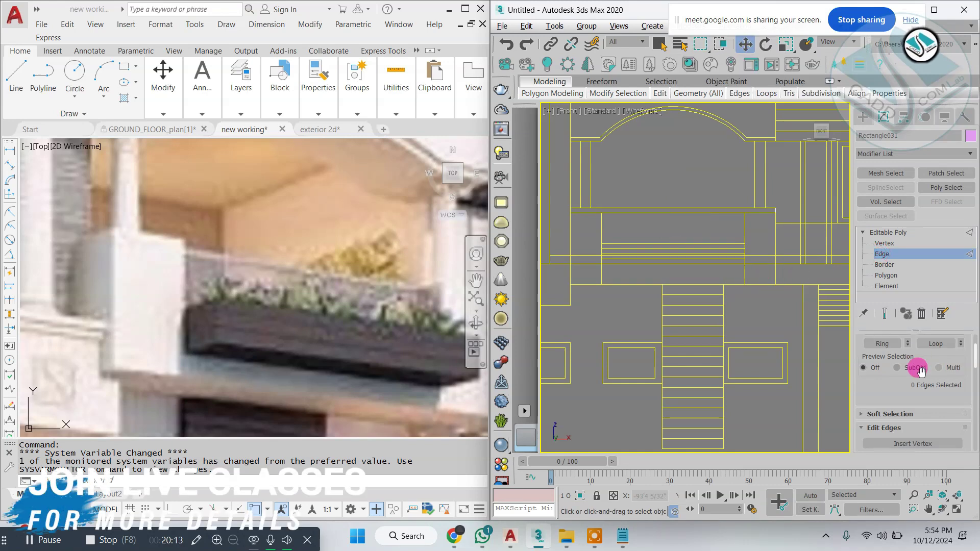
scroll(908, 383, down, 10)
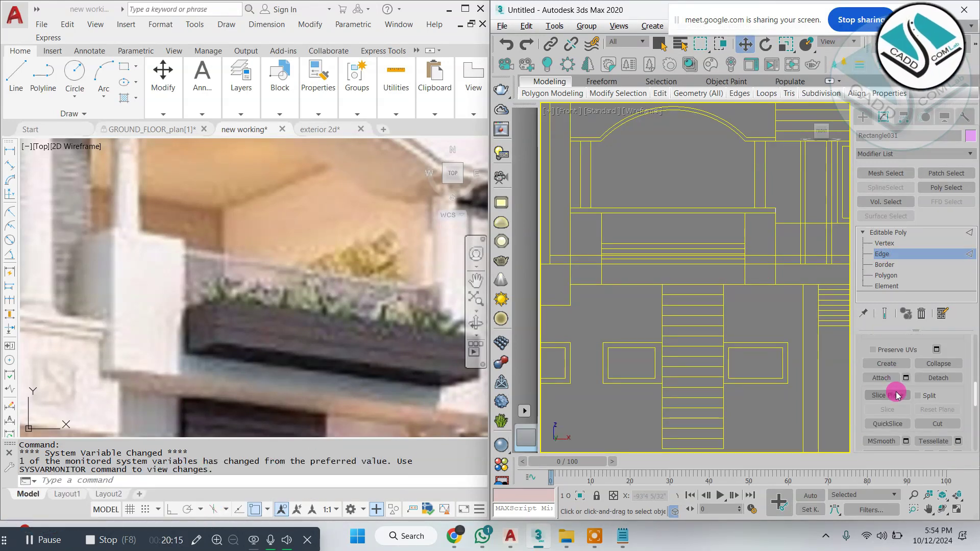
click(896, 395)
scroll(731, 324, down, 3)
middle_drag(684, 301, 716, 301)
key(alt+w)
click(643, 351)
key(alt+w)
key(e)
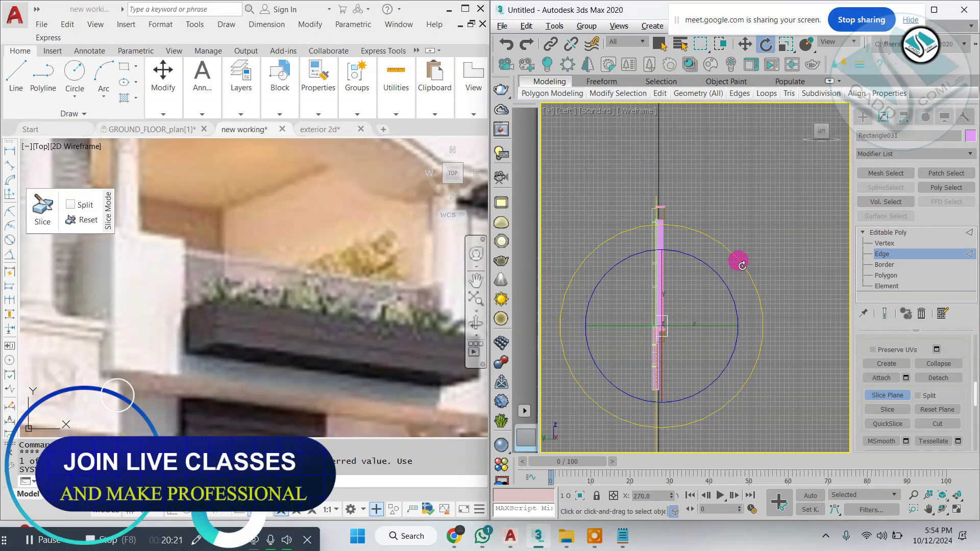
scroll(714, 291, up, 8)
key(alt+w)
Snap the horizontal slice plane to the uppermost planter line in the front view and slice the parapet there.
click(746, 245)
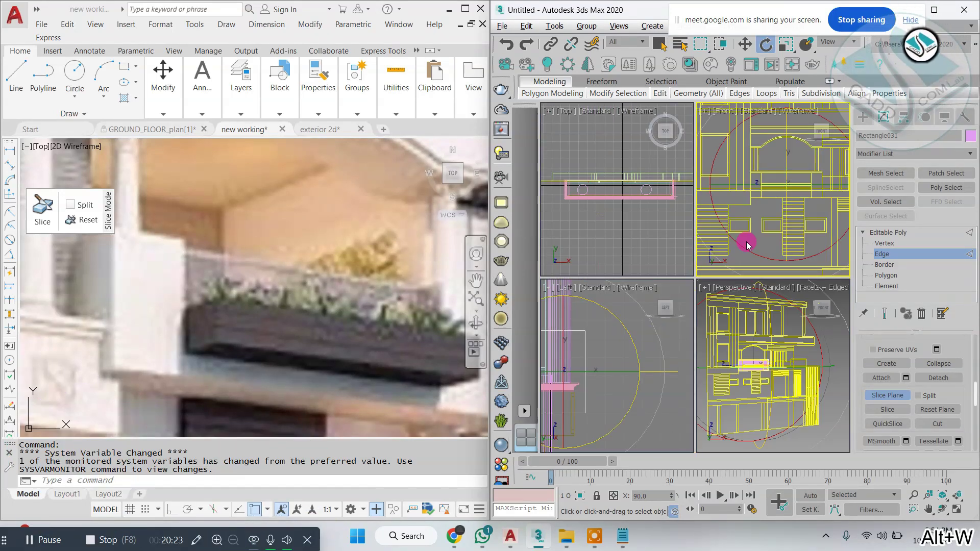
key(alt+w)
key(w)
scroll(709, 256, up, 2)
key(alt+w)
click(757, 356)
key(alt+w)
key(alt+w)
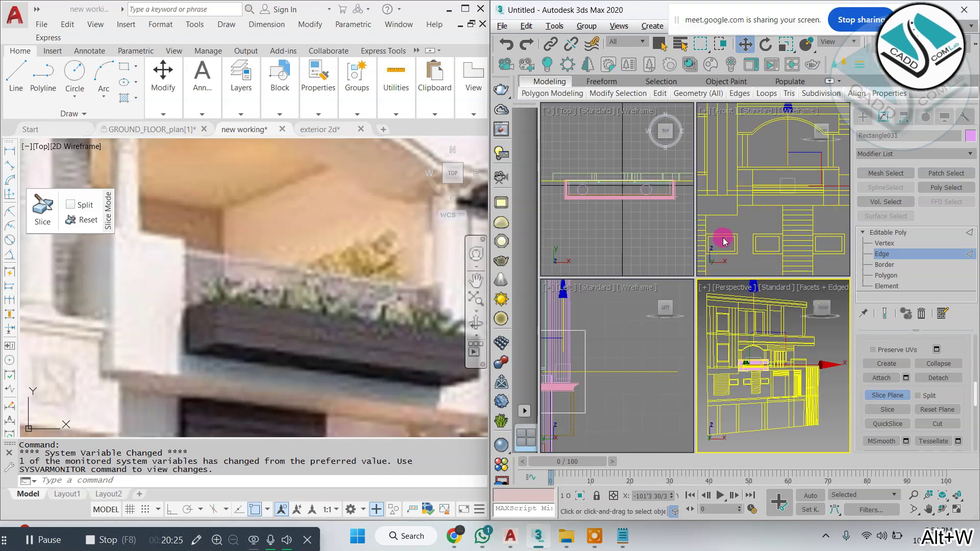
click(717, 244)
key(alt+w)
scroll(740, 265, up, 1)
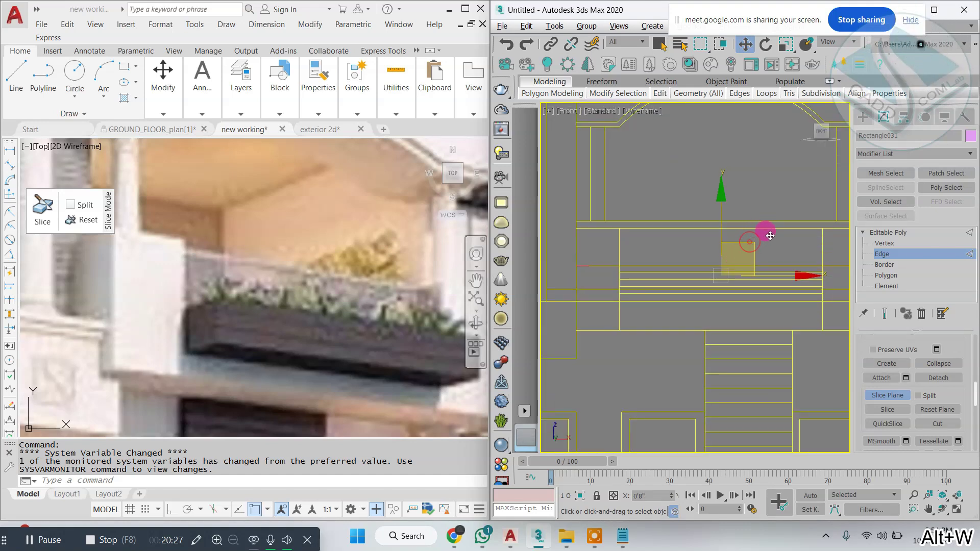
click(650, 236)
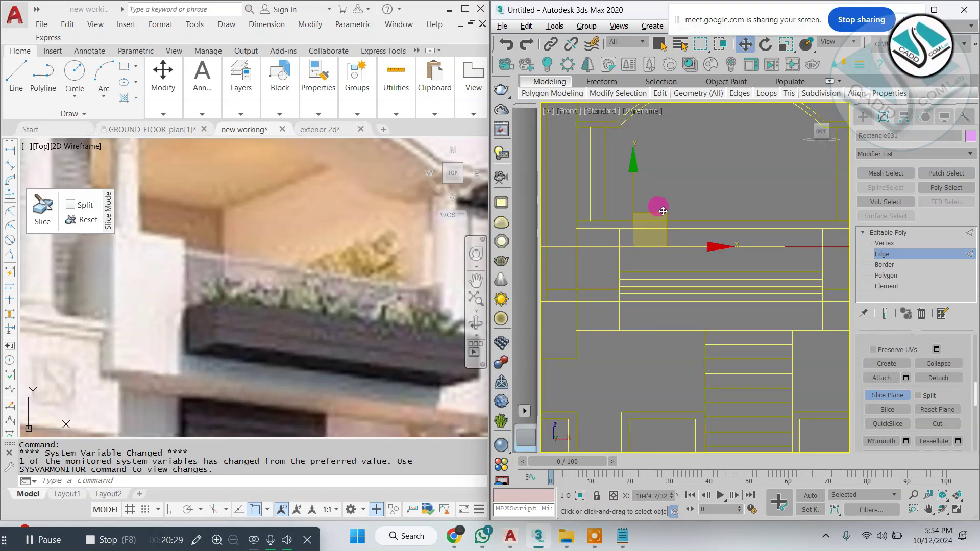
click(886, 394)
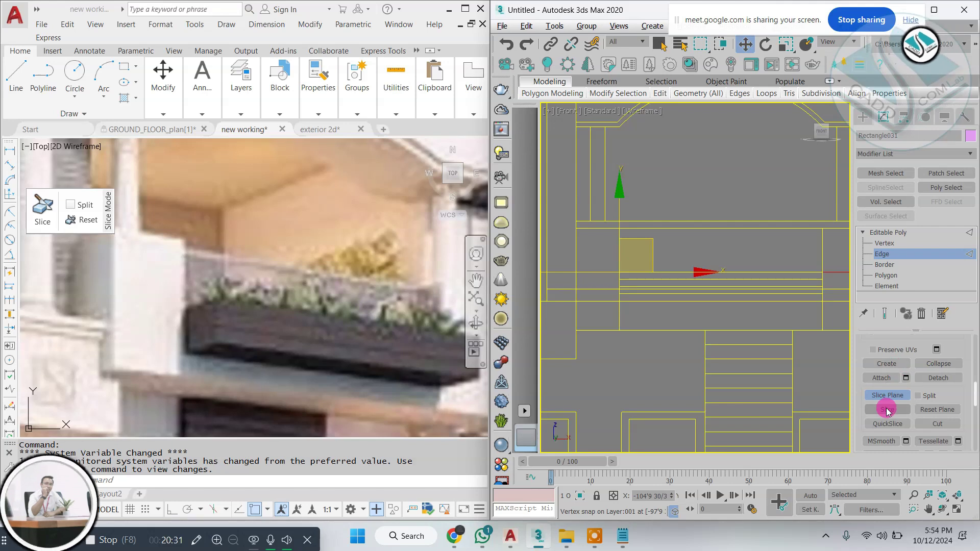
key(alt+w)
click(782, 368)
key(alt+w)
scroll(640, 289, up, 5)
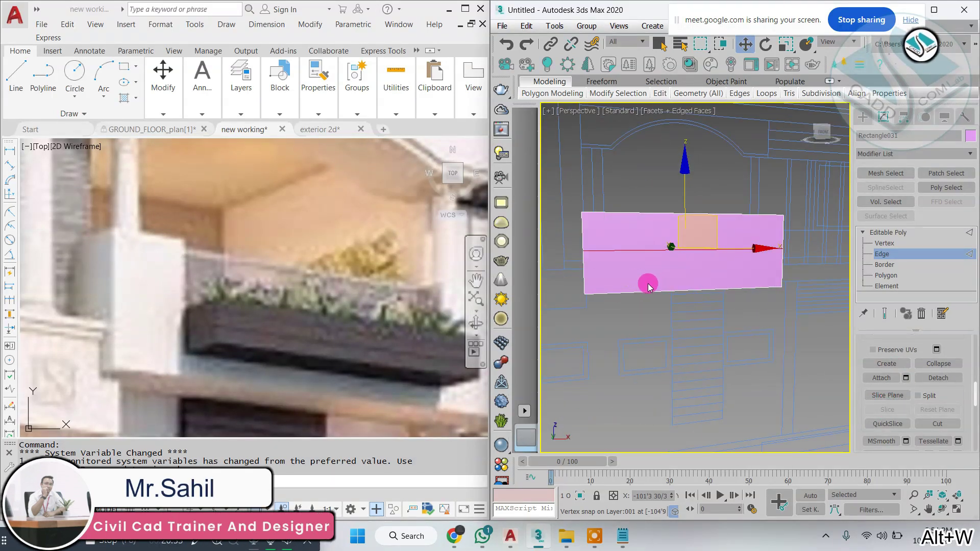
key(f)
key(e)
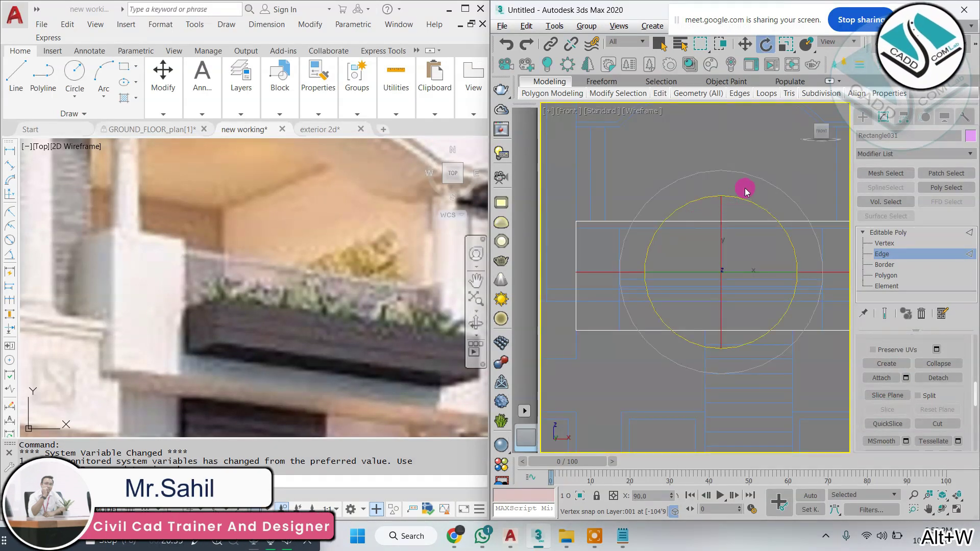
drag(747, 170, 811, 260)
key(ctrl+z)
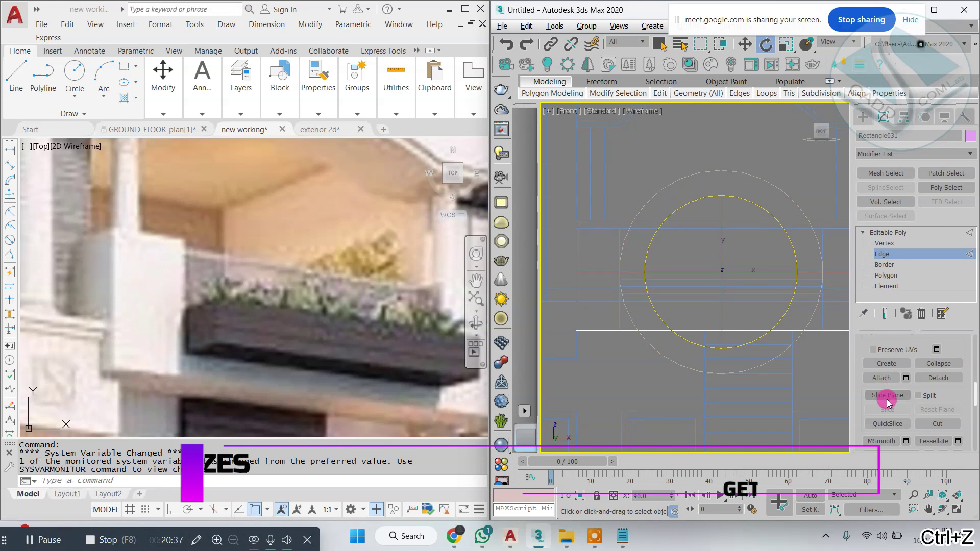
Reactivate the slice plane, rotate it vertical and slice the parapet along the planter's left edge line.
click(885, 395)
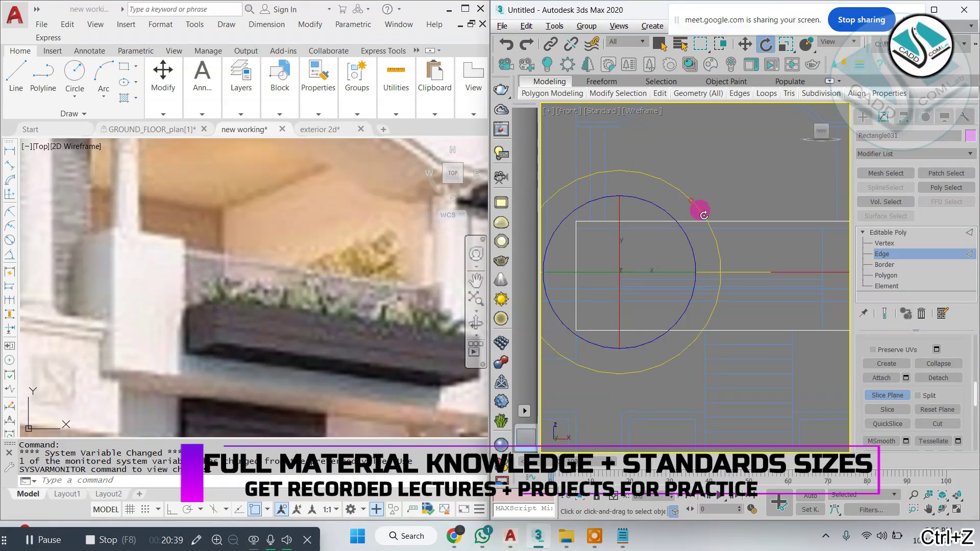
key(w)
key(e)
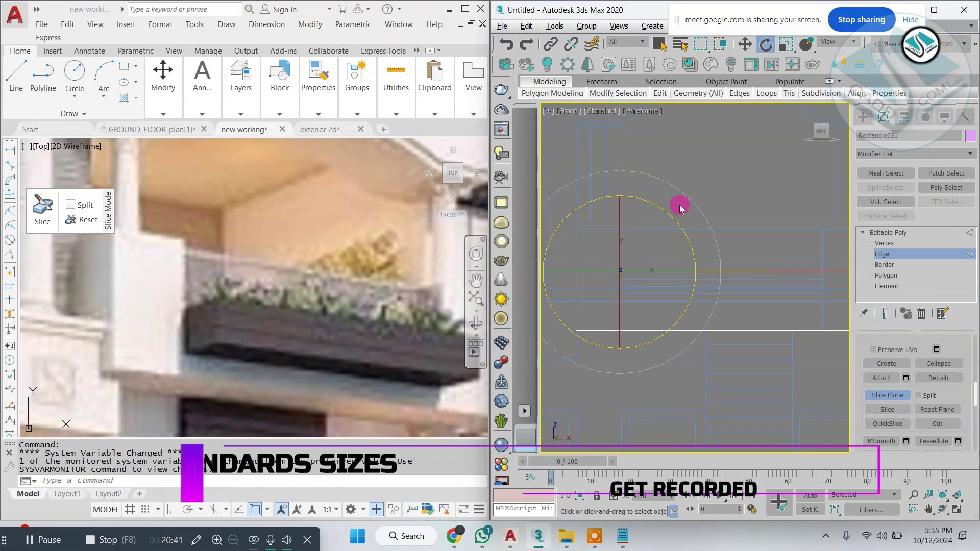
key(w)
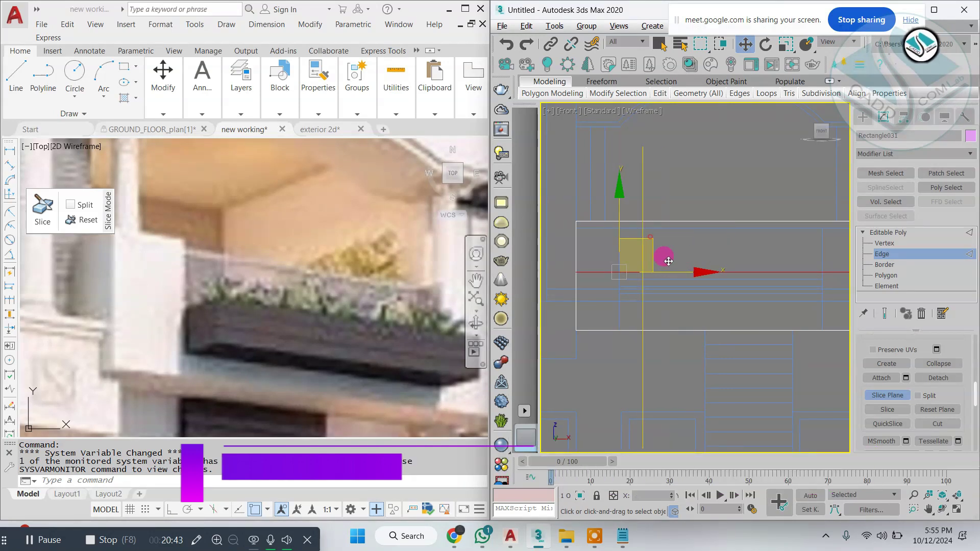
drag(640, 270, 588, 273)
scroll(653, 269, up, 3)
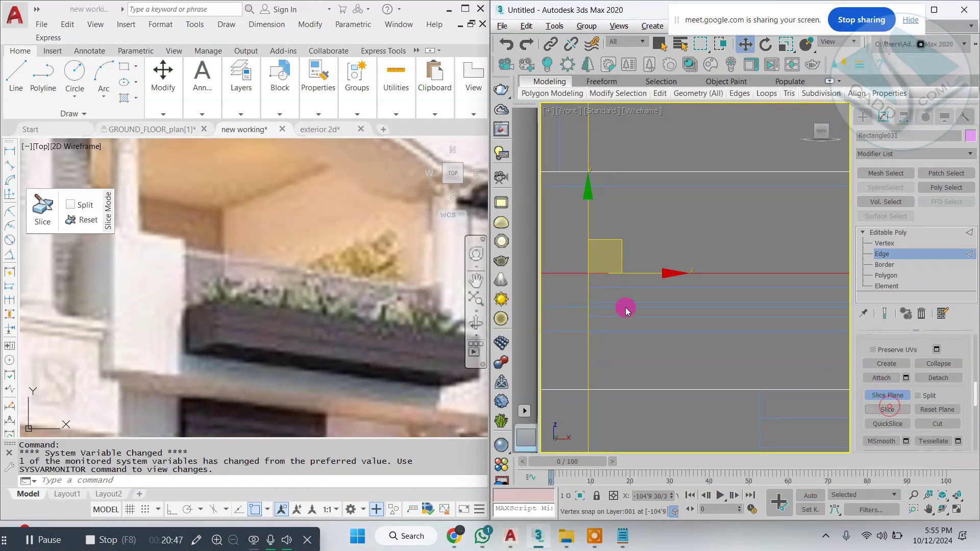
Snap the vertical slice plane to the planter's right edge line, slice the parapet and leave slicing.
scroll(628, 304, down, 4)
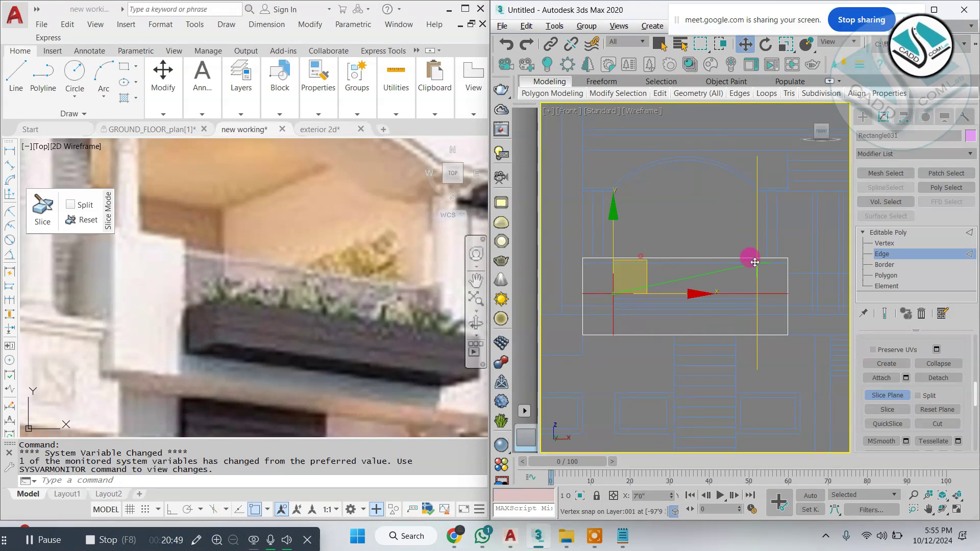
drag(755, 262, 757, 263)
click(884, 398)
key(alt+w)
middle_click(773, 368)
key(alt+w)
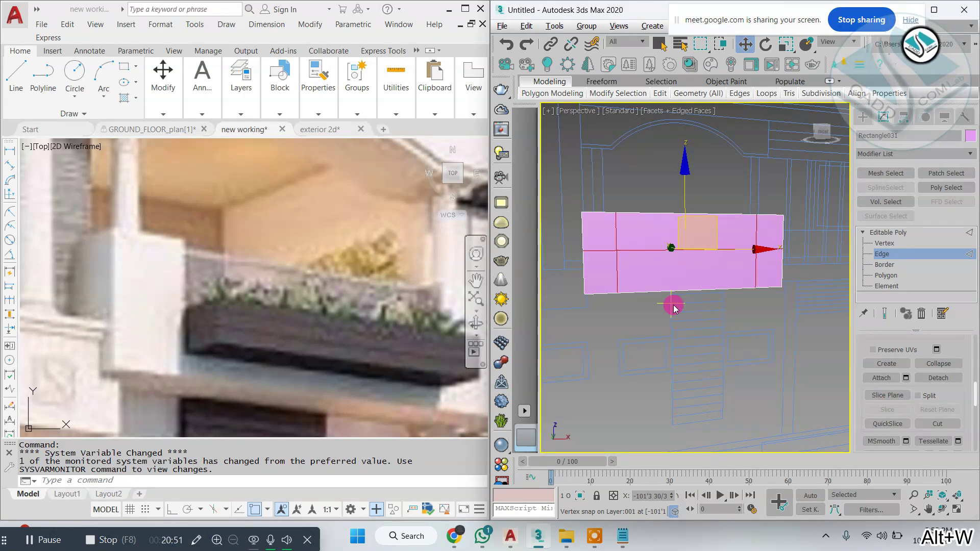
alt+middle_drag(673, 304, 710, 320)
click(710, 320)
alt+middle_drag(687, 281, 681, 288)
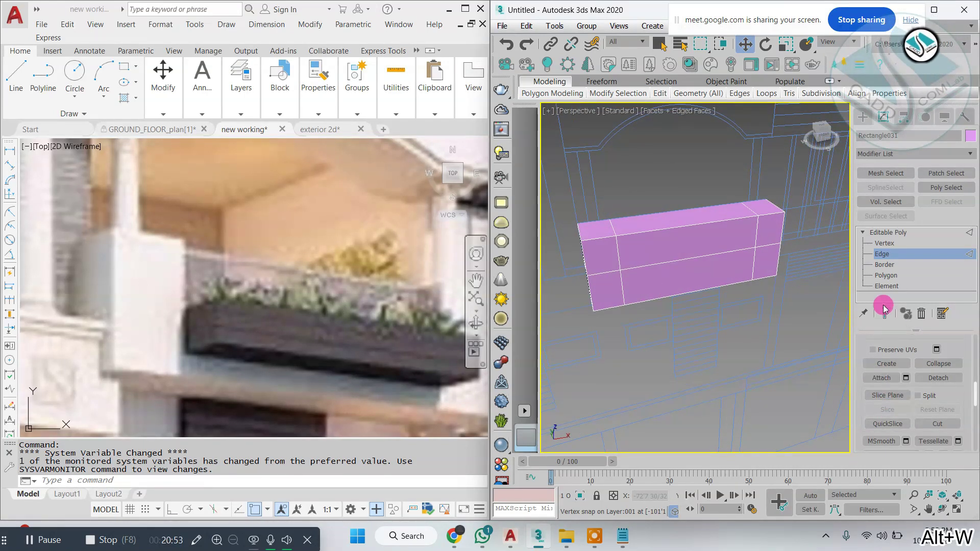
Delete the parapet's upper-middle front, back and top polygons to open a gap between the two end blocks.
click(880, 277)
click(743, 245)
alt+middle_drag(746, 250, 659, 259)
click(725, 256)
scroll(880, 398, up, 4)
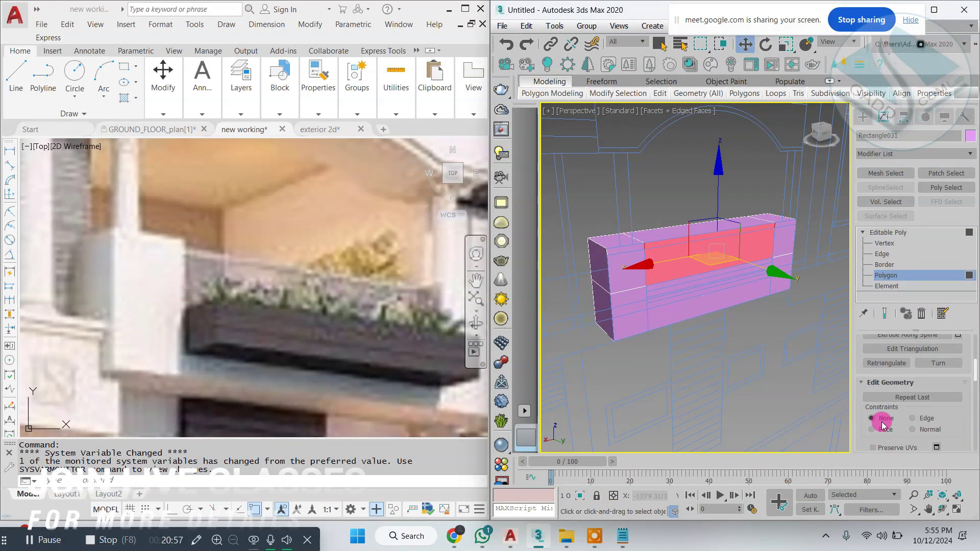
key(Delete)
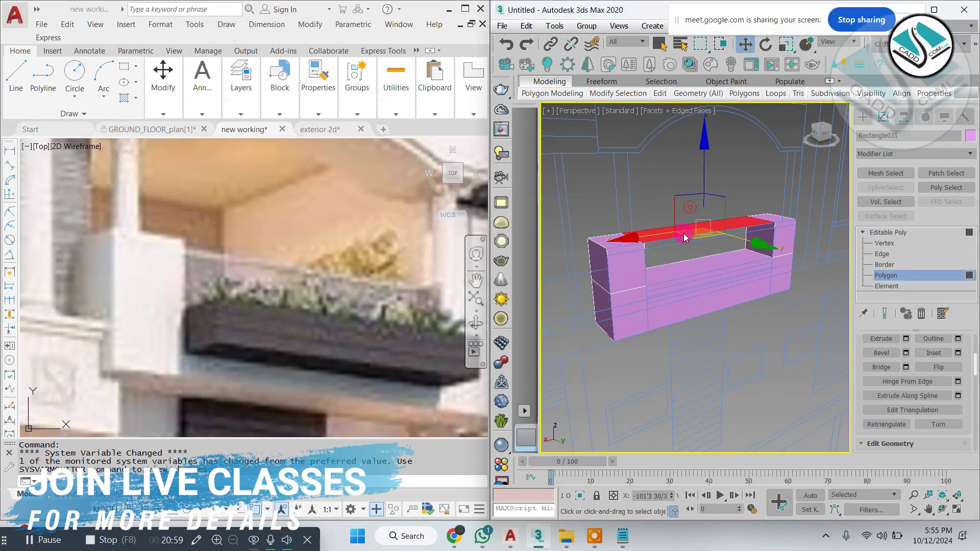
key(Delete)
alt+middle_drag(714, 273, 785, 290)
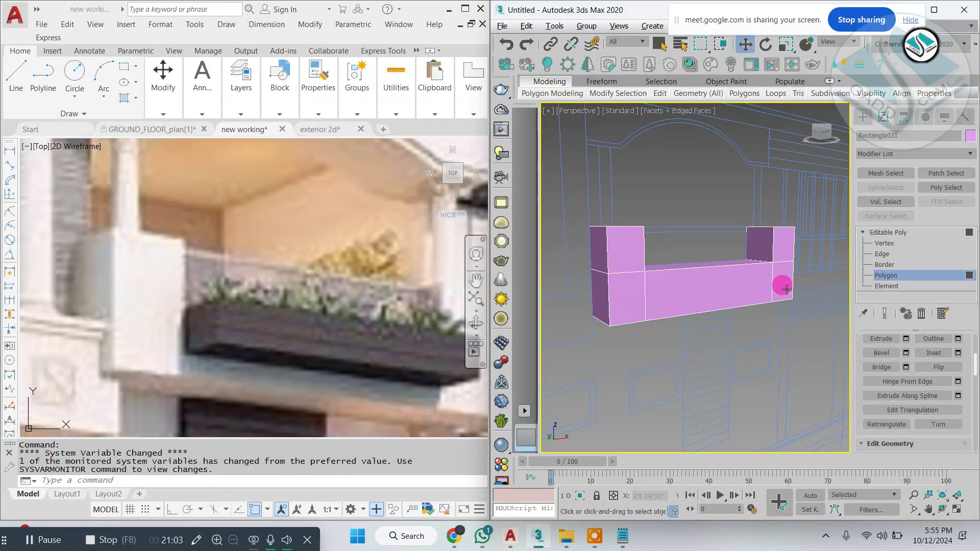
Draw a straight spline along the front bottom edge of the gap, snapped between the two end blocks.
alt+middle_drag(724, 270, 658, 287)
alt+middle_drag(760, 227, 775, 226)
scroll(779, 243, up, 3)
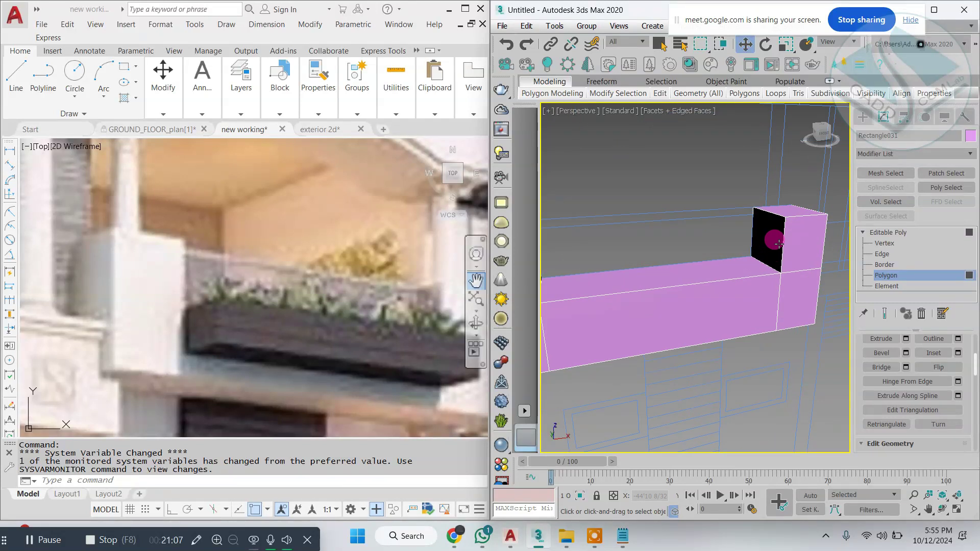
click(863, 117)
middle_drag(722, 276, 758, 266)
click(821, 265)
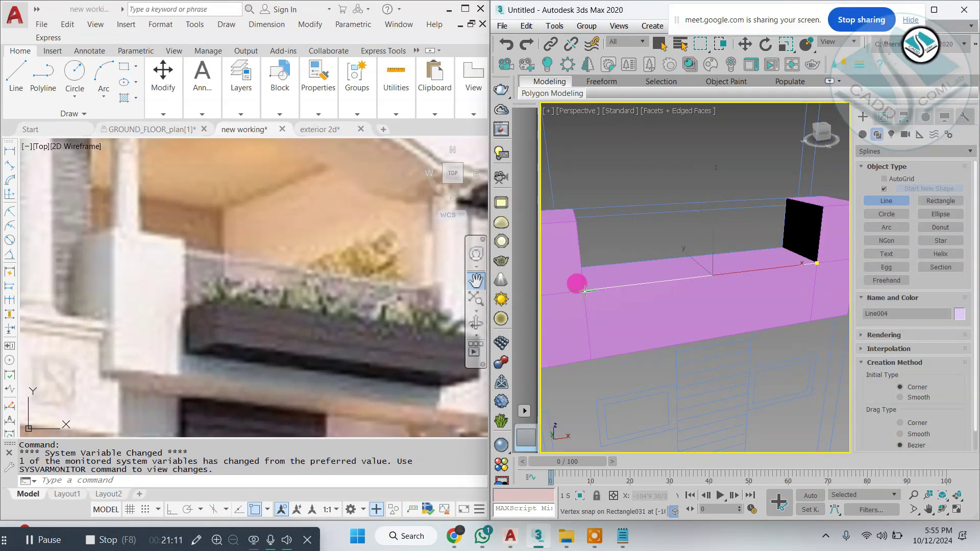
click(883, 117)
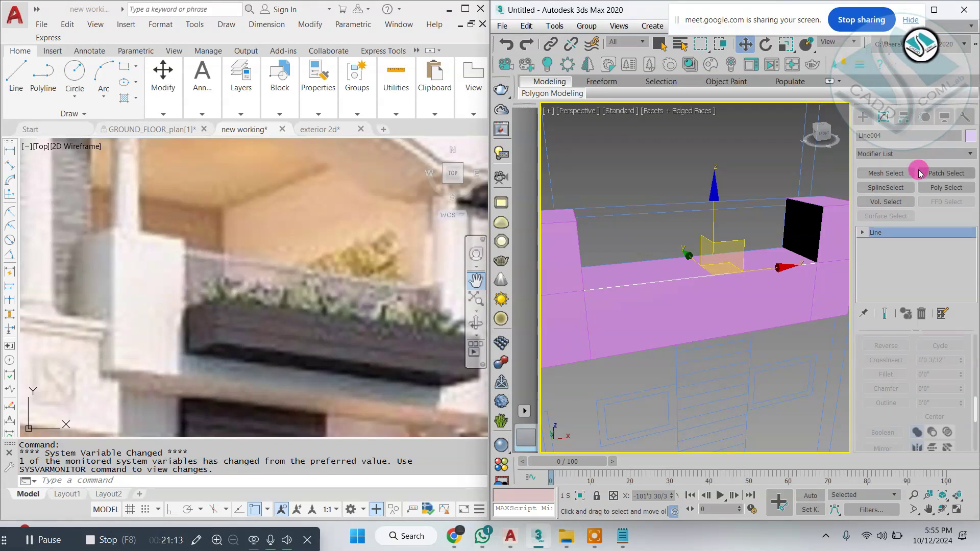
Extrude the spline upward into a flat panel filling the gap to the parapet's top.
click(928, 157)
click(899, 164)
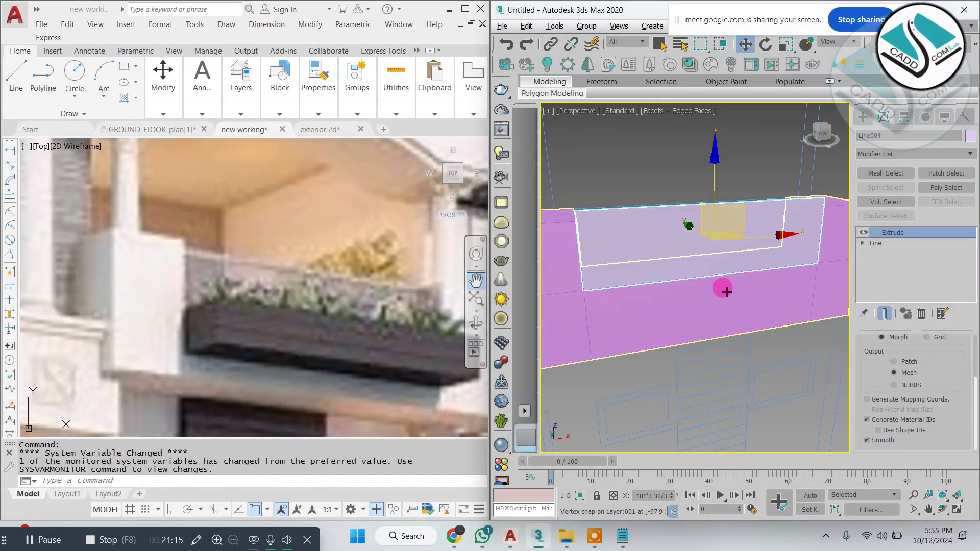
alt+middle_drag(723, 289, 748, 292)
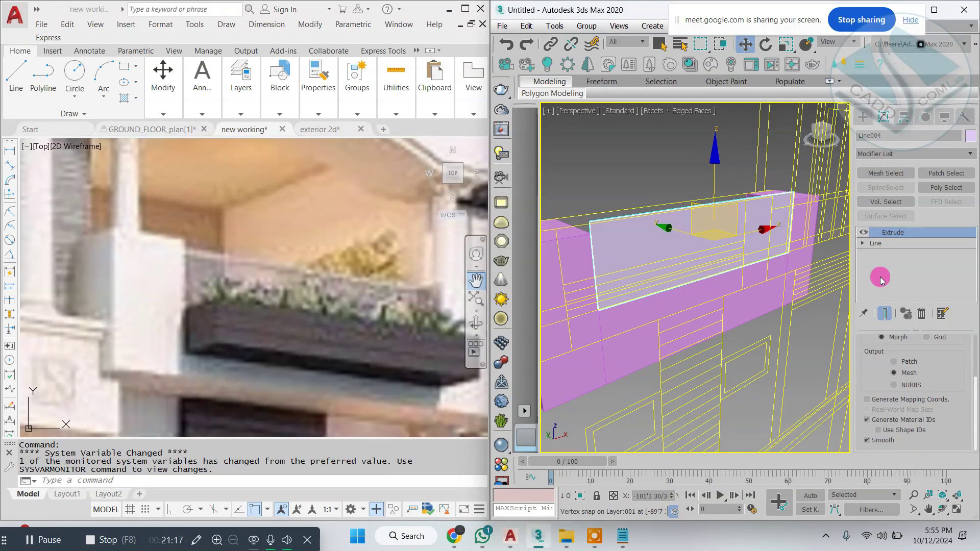
Add a Shell modifier to the panel with an outer amount of 2".
click(897, 163)
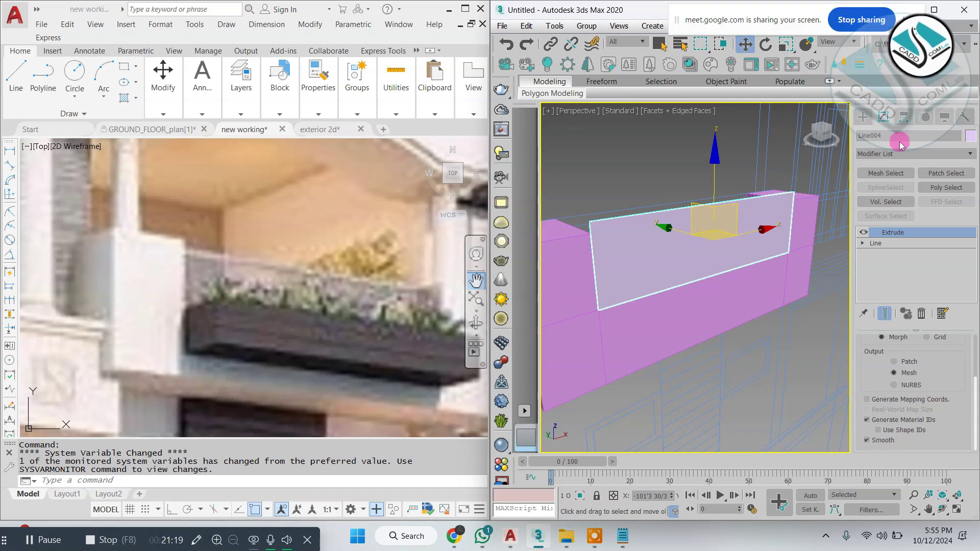
click(902, 153)
text(sh)
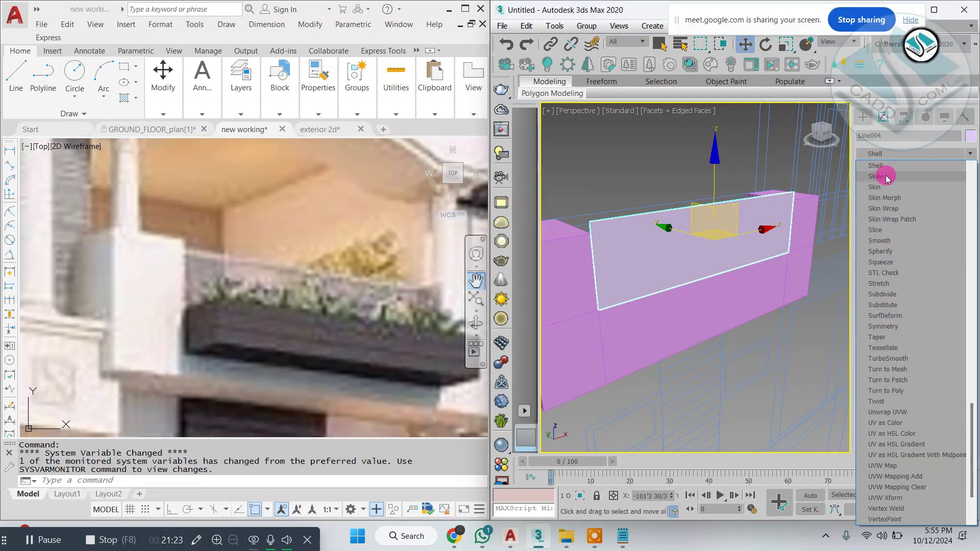
key(Return)
alt+middle_drag(711, 268, 842, 332)
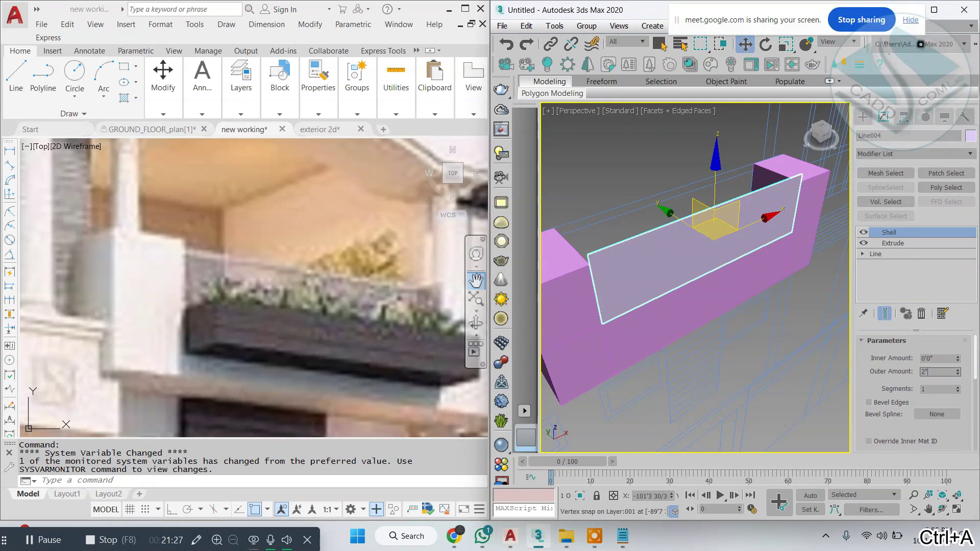
Move the panel back along its depth so it sits inside the parapet's thickness.
click(864, 119)
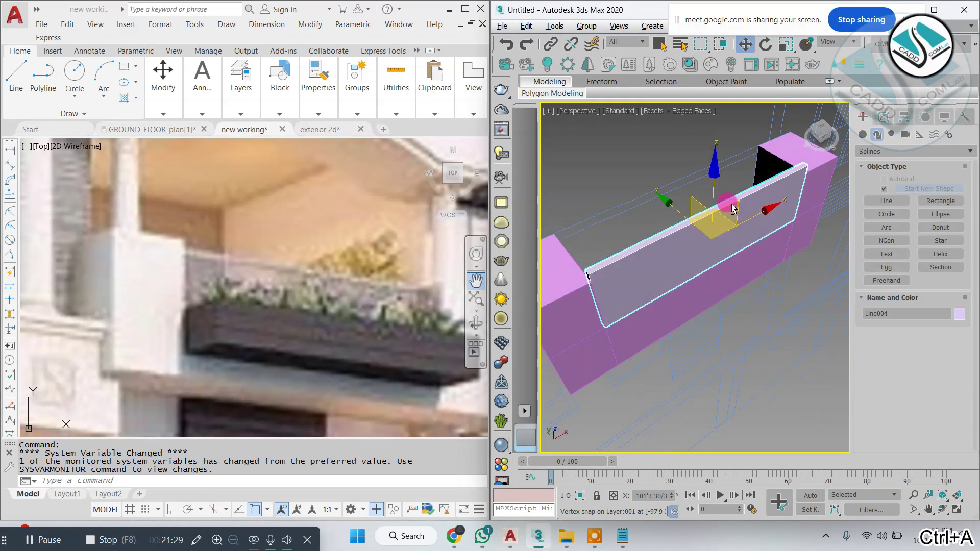
drag(667, 198, 650, 196)
key(ctrl+z)
alt+middle_drag(710, 259, 678, 179)
scroll(692, 218, down, 3)
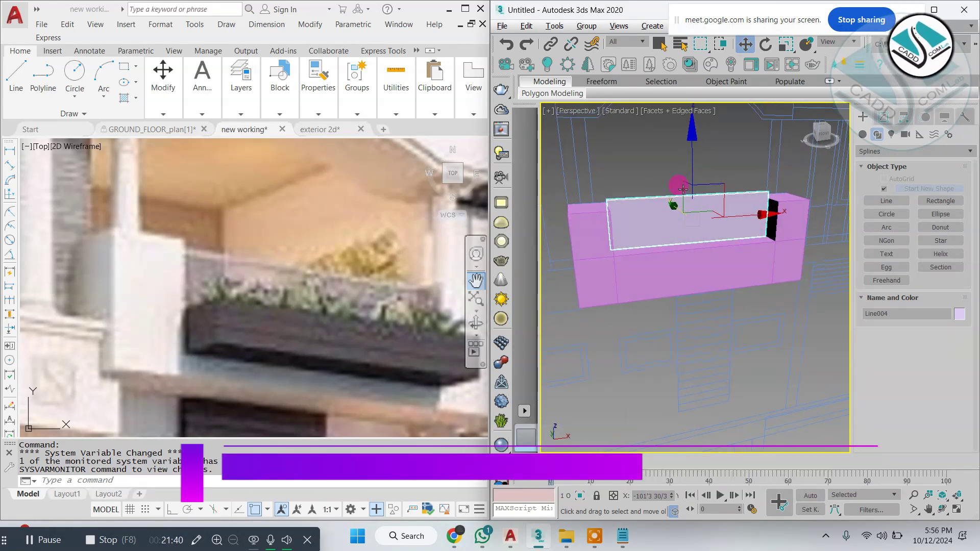
Convert the panel to an editable poly and lower its top vertices slightly below the parapet's top.
right_click(684, 159)
mouse_move(761, 298)
click(841, 302)
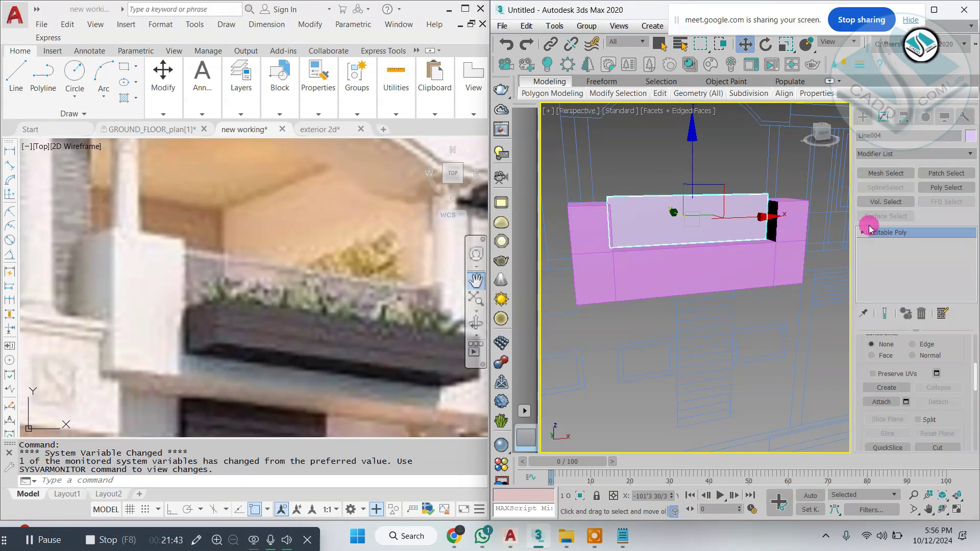
click(877, 243)
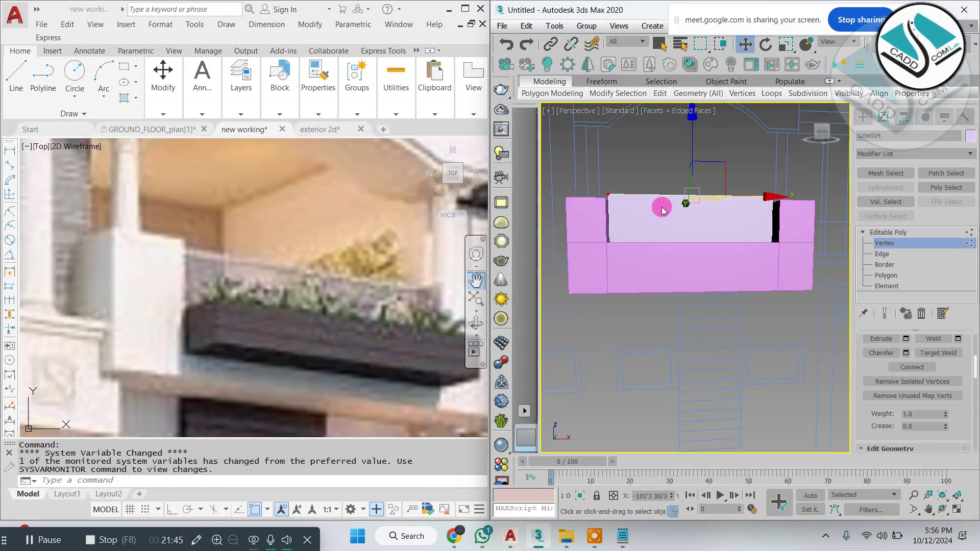
scroll(662, 210, up, 2)
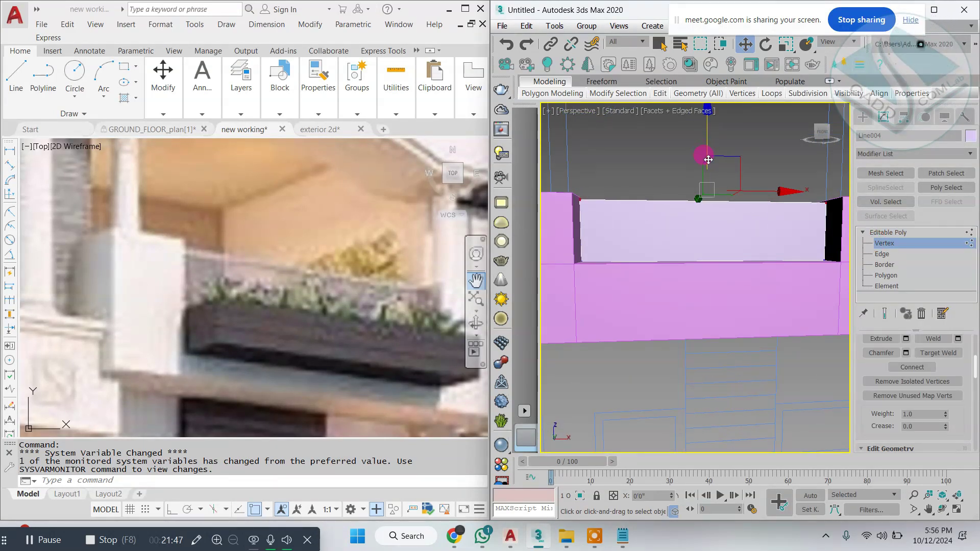
key(alt+w)
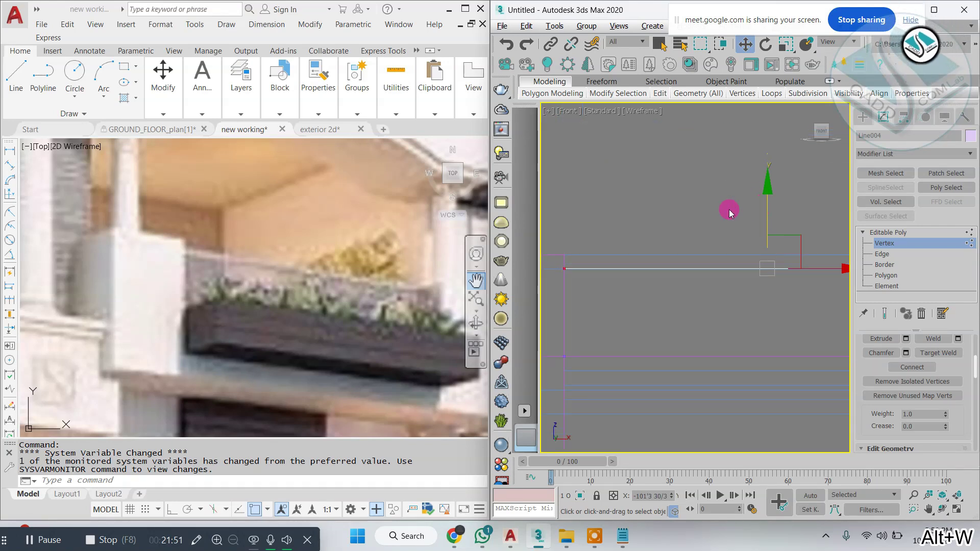
key(alt+w)
middle_click(785, 309)
key(alt+w)
mouse_move(779, 316)
alt+middle_down()
mouse_move(719, 341)
mouse_move(694, 389)
mouse_move(800, 321)
mouse_move(833, 337)
mouse_move(808, 315)
mouse_move(789, 324)
alt+middle_up()
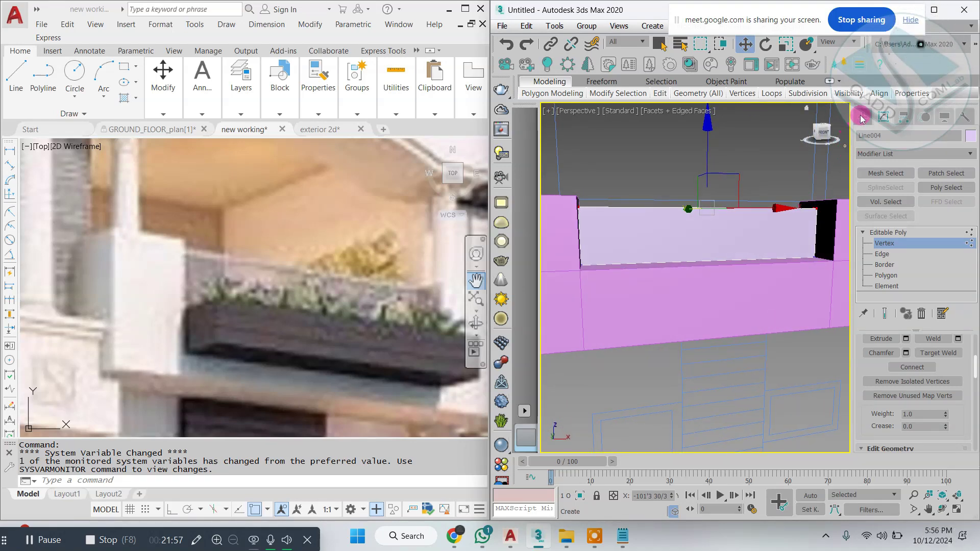
Make a copy of the glass panel for the handrail.
click(861, 117)
middle_drag(721, 223, 710, 245)
mouse_move(698, 216)
shift+mouse_down()
mouse_move(691, 160)
mouse_move(691, 265)
shift+mouse_up()
click(737, 320)
Scale the copy into a thin handrail and position it along the panel's top edge.
key(r)
alt+middle_drag(667, 308, 686, 359)
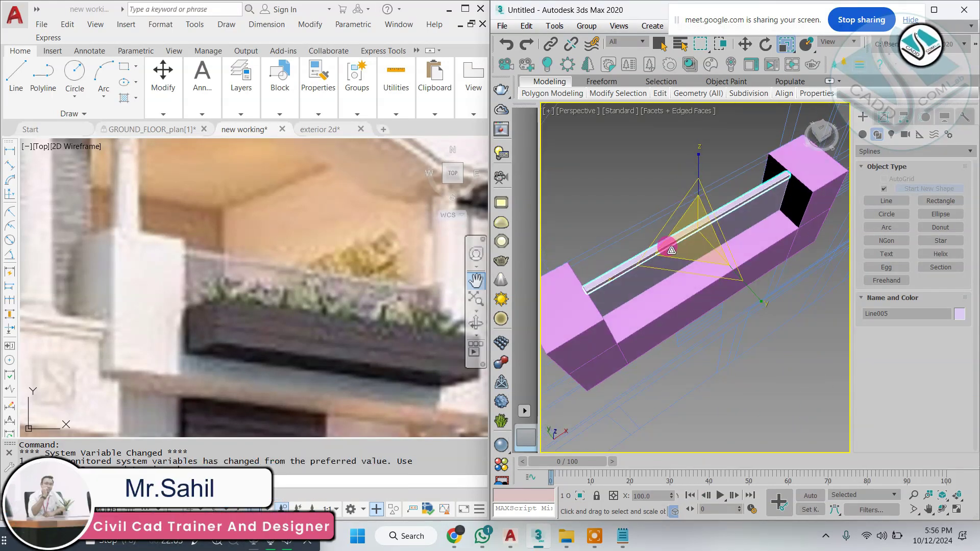
scroll(668, 250, up, 4)
alt+middle_drag(796, 277, 721, 201)
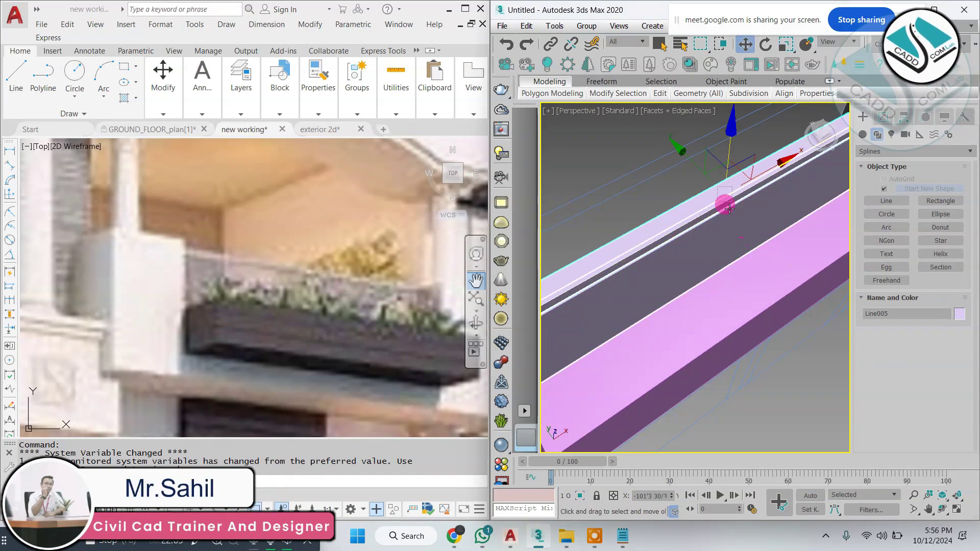
key(w)
alt+middle_drag(686, 158, 811, 242)
Set the handrail's object color to black and deselect it.
click(960, 315)
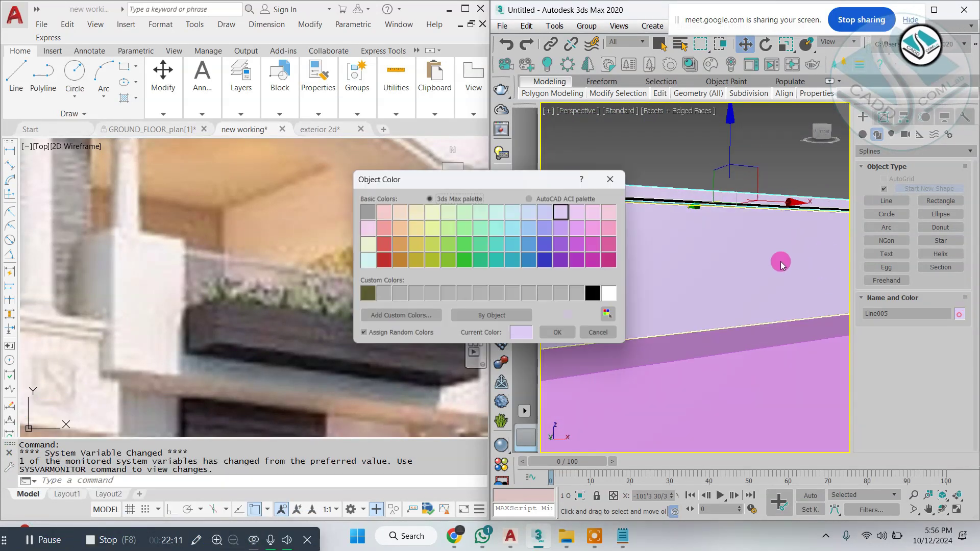
click(595, 294)
click(558, 332)
click(691, 230)
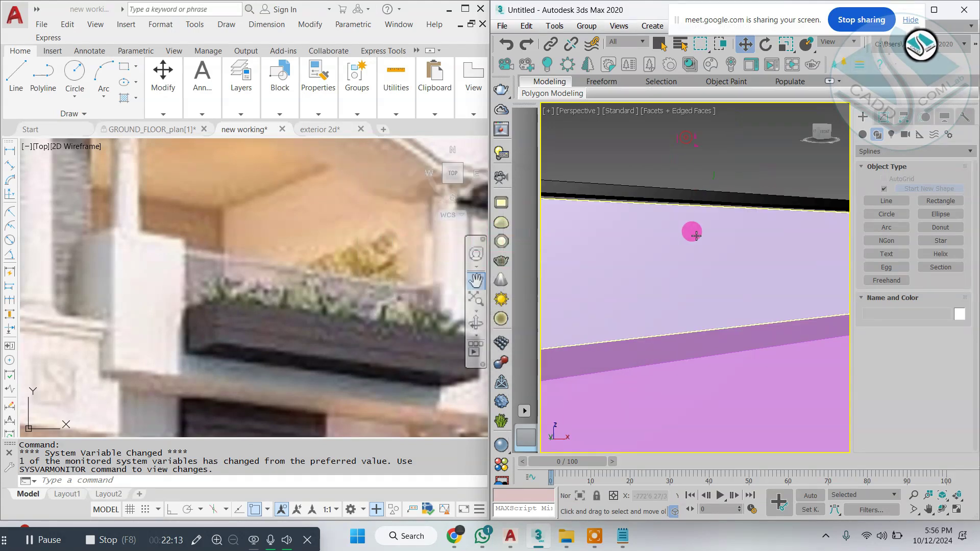
Select the panel below the handrail and make it see-through like glass.
scroll(714, 229, down, 10)
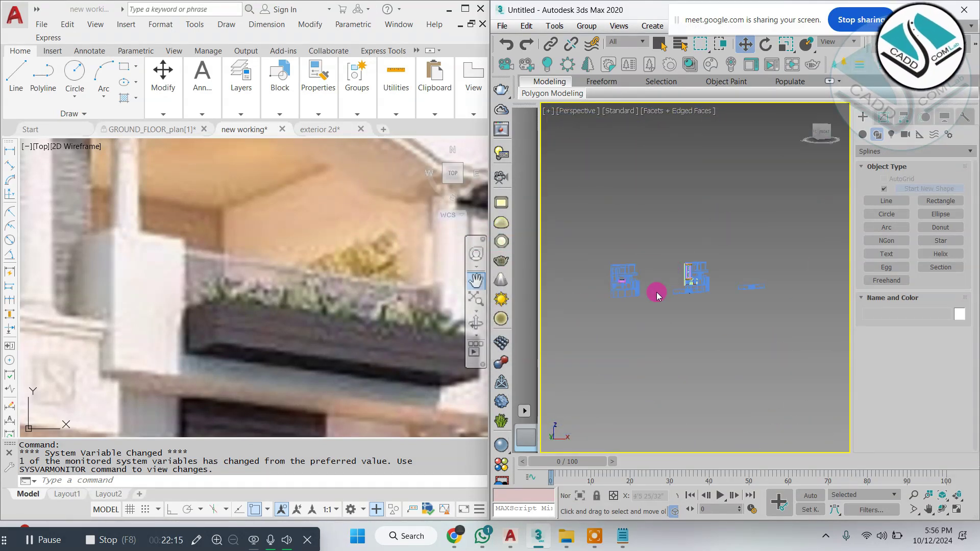
scroll(657, 296, up, 10)
click(698, 214)
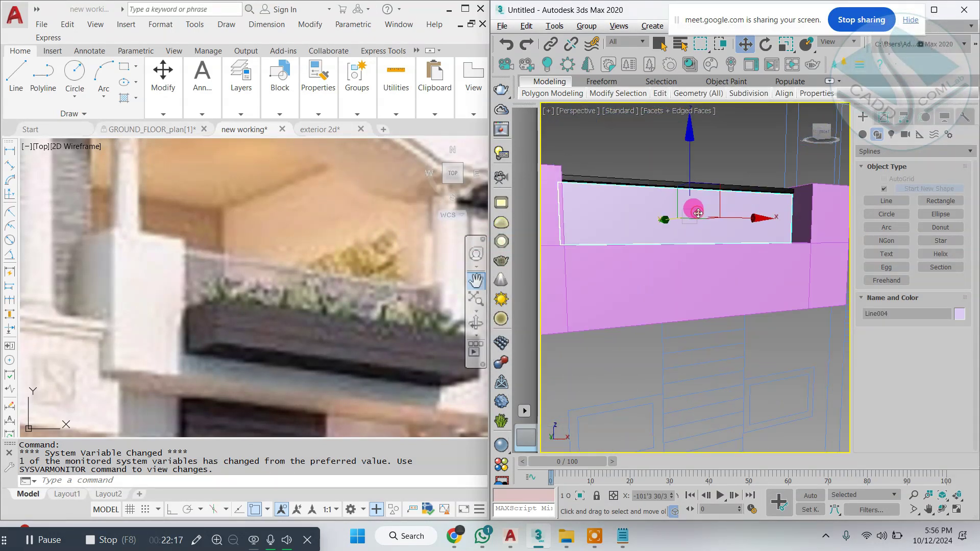
key(alt+x)
alt+middle_drag(698, 214, 717, 272)
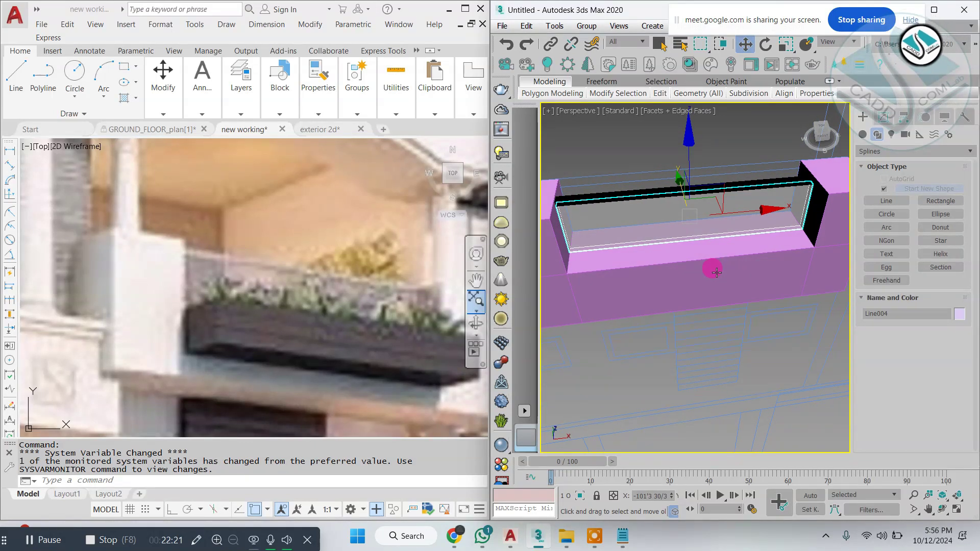
Draw a rectangle about 6'11" by 0'11" in the top view, from the glass panel to the parapet's front edge.
click(943, 201)
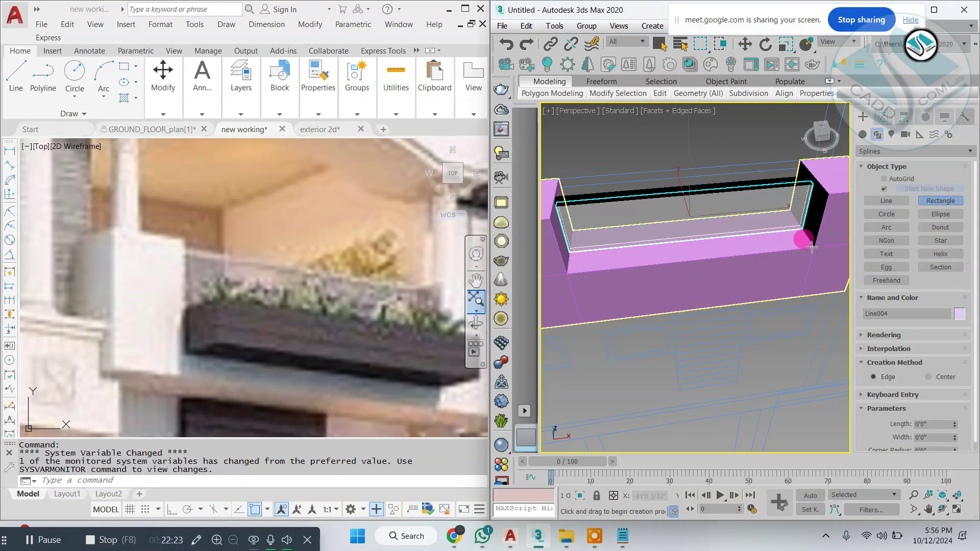
key(alt+w)
scroll(663, 225, down, 5)
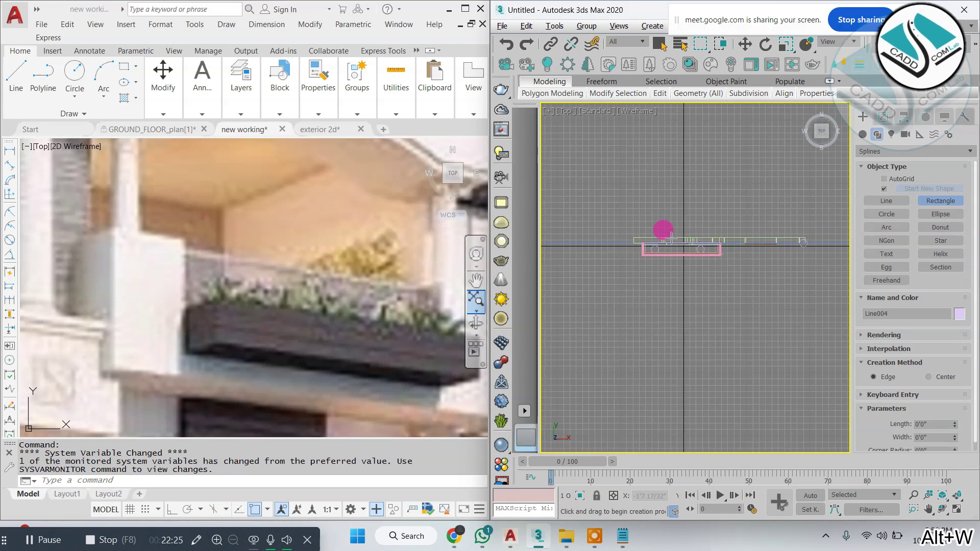
scroll(628, 246, up, 5)
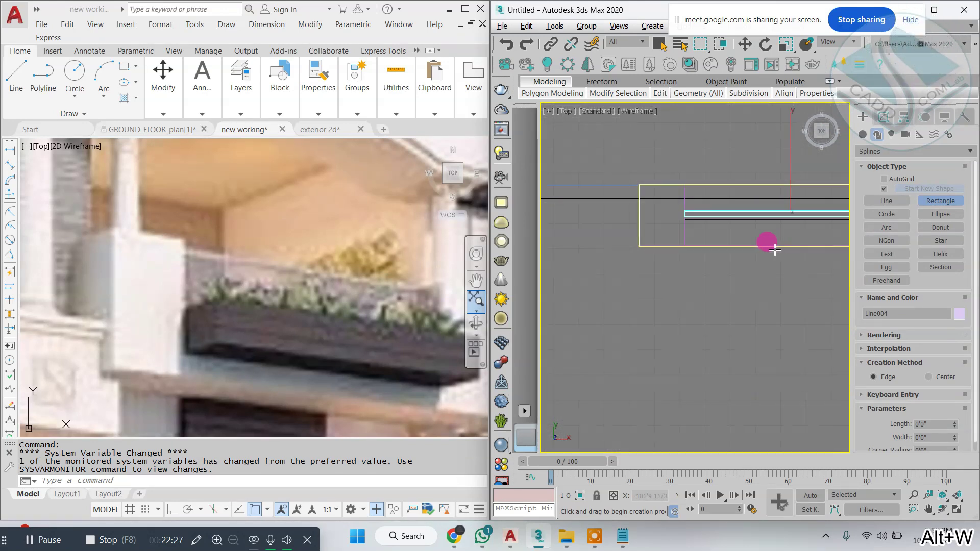
middle_drag(765, 241, 626, 237)
drag(572, 225, 626, 249)
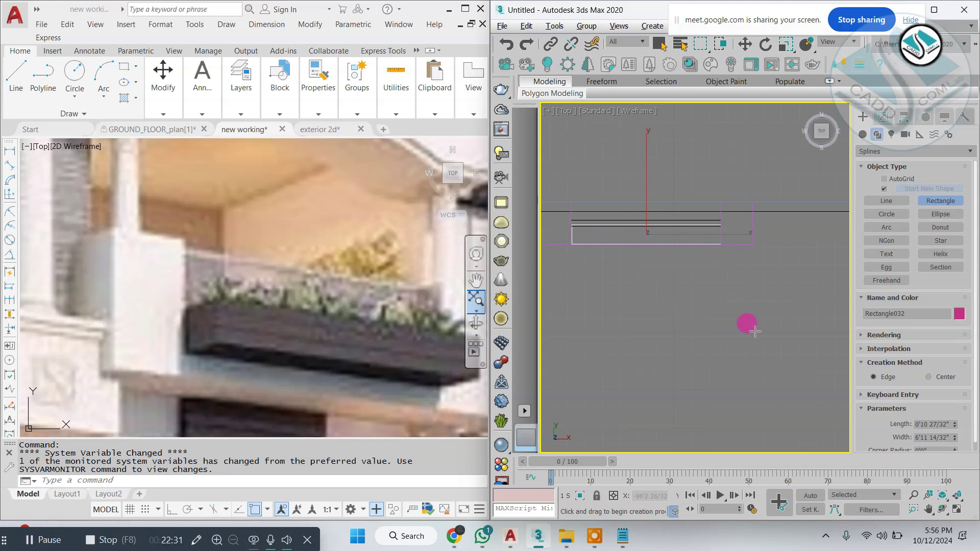
Raise the rectangle in the perspective view and snap it onto the parapet's ledge in front of the glass.
key(alt+w)
scroll(755, 329, down, 5)
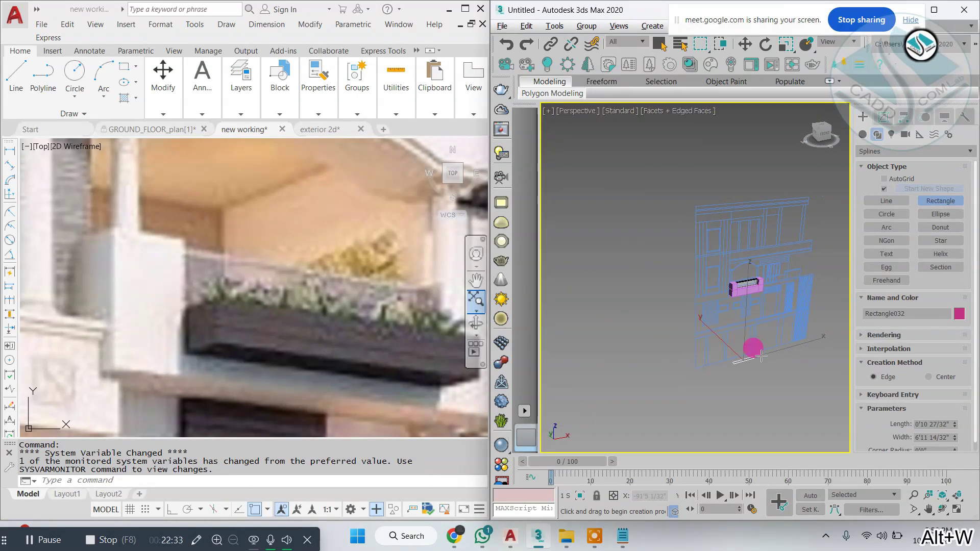
key(w)
scroll(756, 356, up, 3)
drag(733, 322, 733, 257)
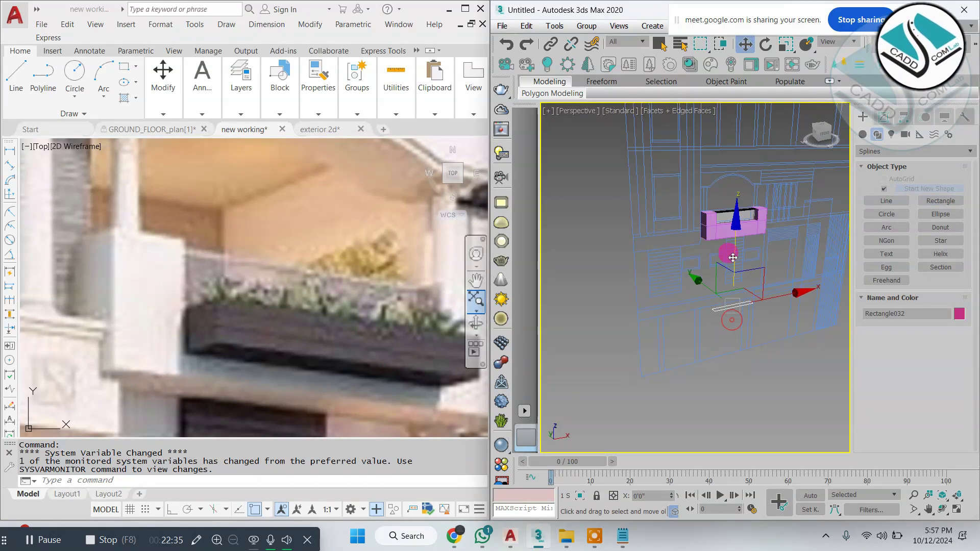
scroll(744, 191, up, 8)
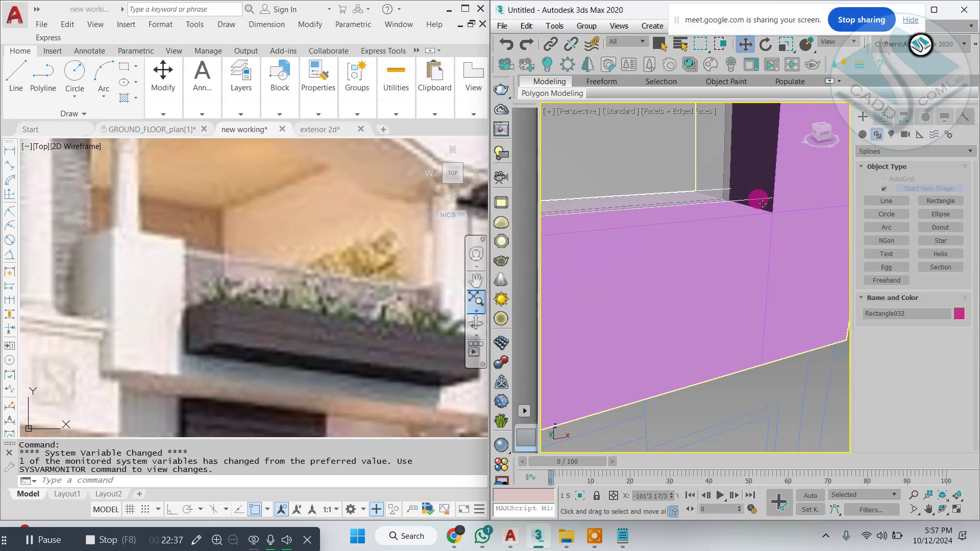
Extrude the ledge rectangle by 2'0".
click(884, 117)
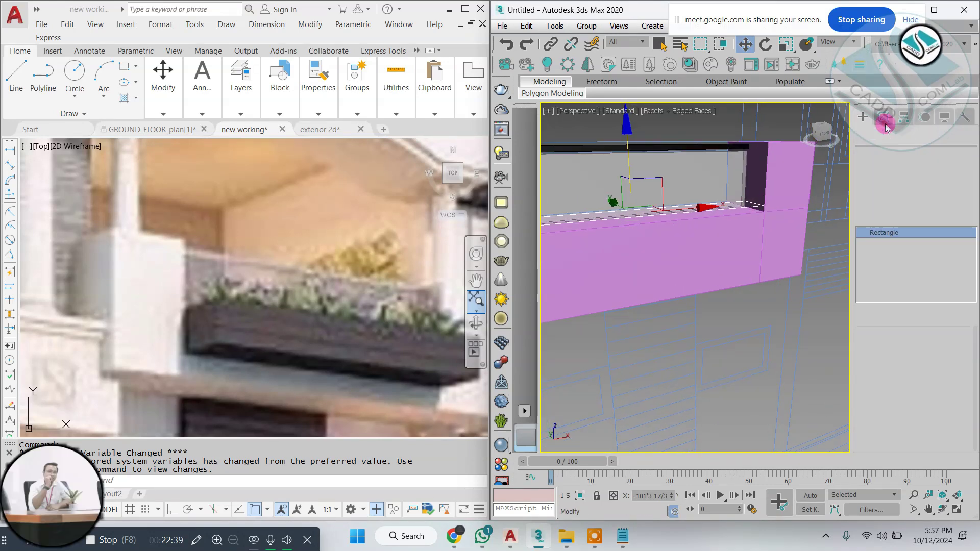
click(877, 153)
click(873, 169)
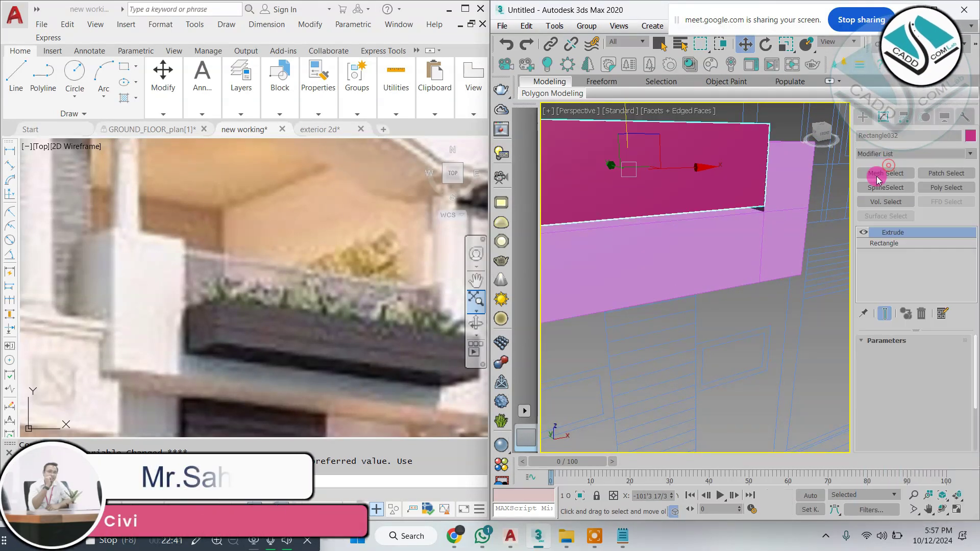
middle_drag(749, 264, 745, 284)
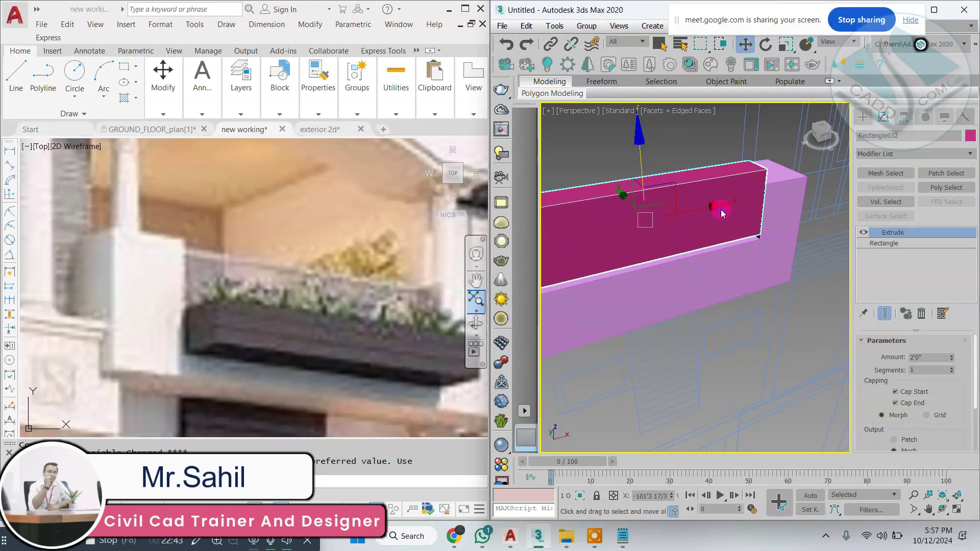
Convert the extruded ledge box to an editable poly and bring up the front view.
right_click(721, 209)
mouse_move(765, 338)
click(878, 350)
key(alt+w)
key(alt+w)
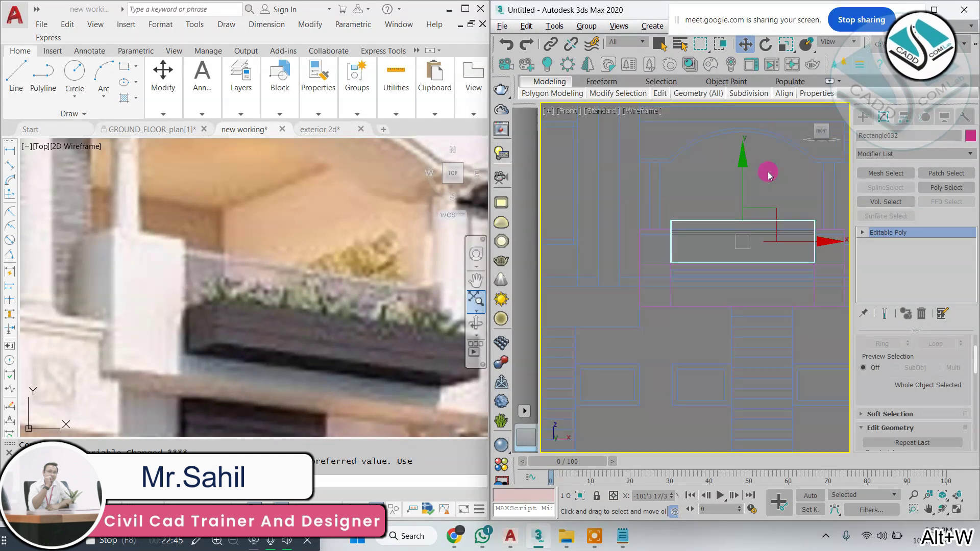
Select the box's top vertices in the front view and lower them to well below the handrail.
click(862, 232)
click(884, 242)
drag(828, 202, 629, 222)
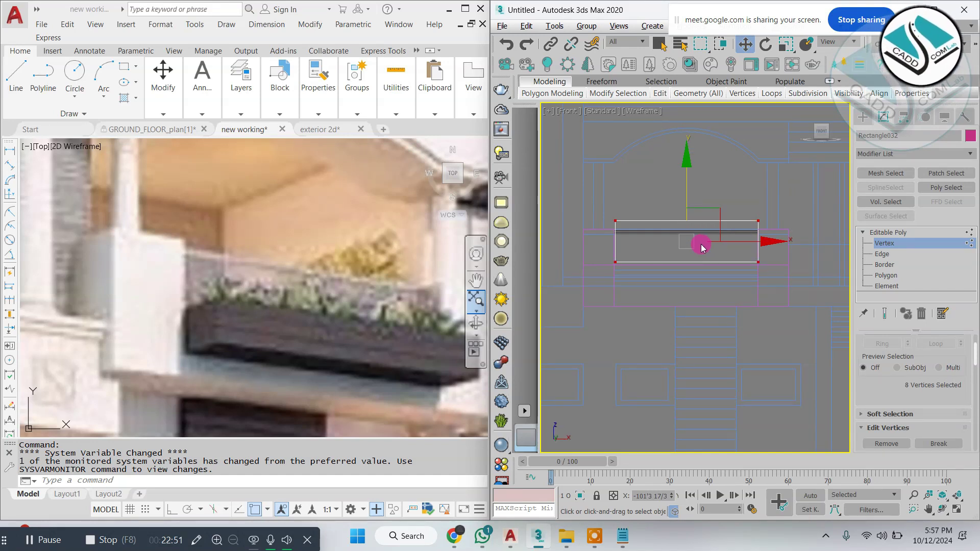
scroll(672, 242, up, 2)
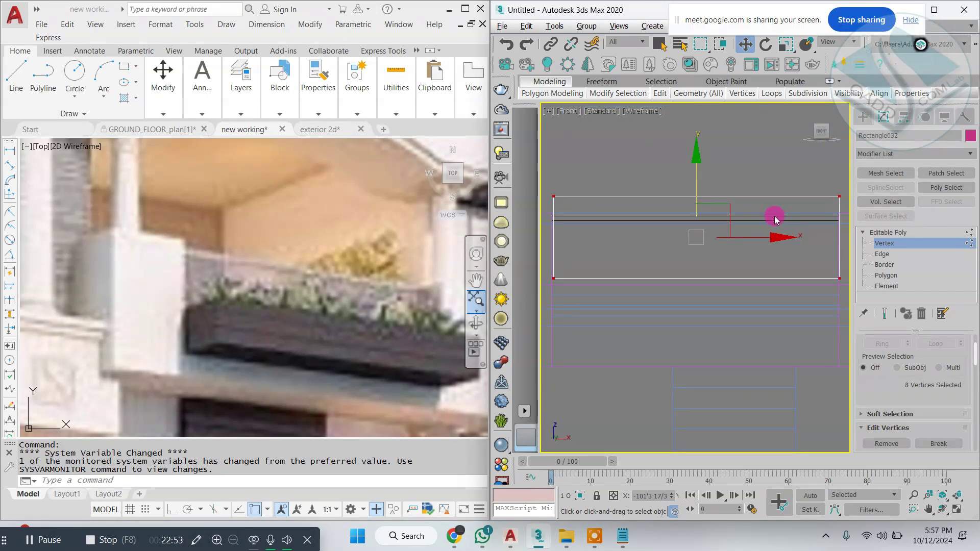
scroll(774, 216, down, 2)
drag(828, 184, 593, 291)
scroll(739, 217, up, 1)
scroll(741, 219, up, 1)
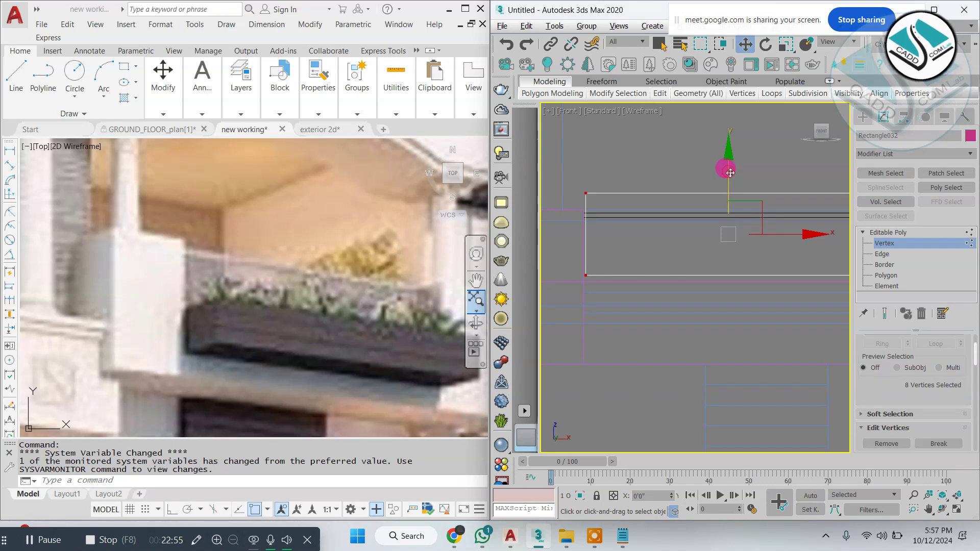
scroll(730, 177, down, 3)
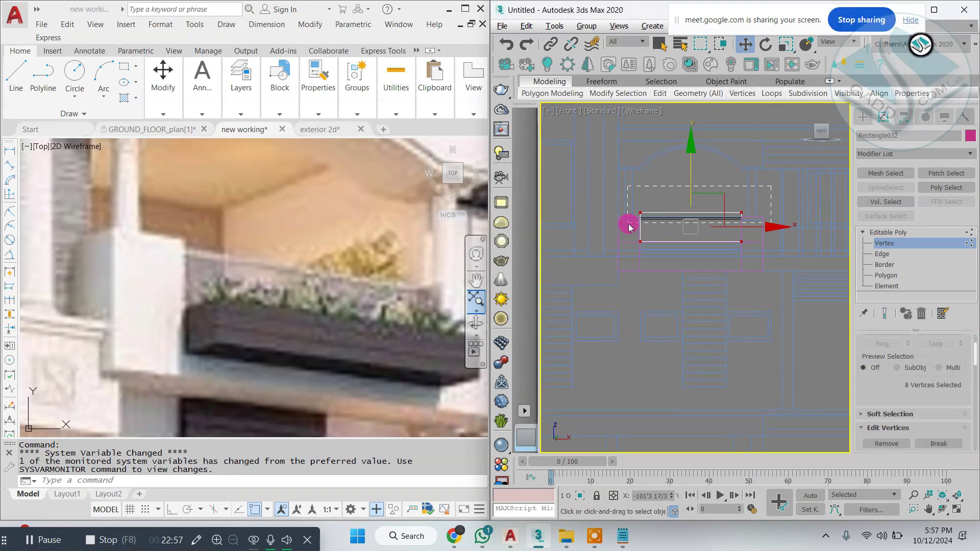
drag(628, 225, 628, 224)
scroll(698, 220, up, 2)
drag(680, 156, 684, 187)
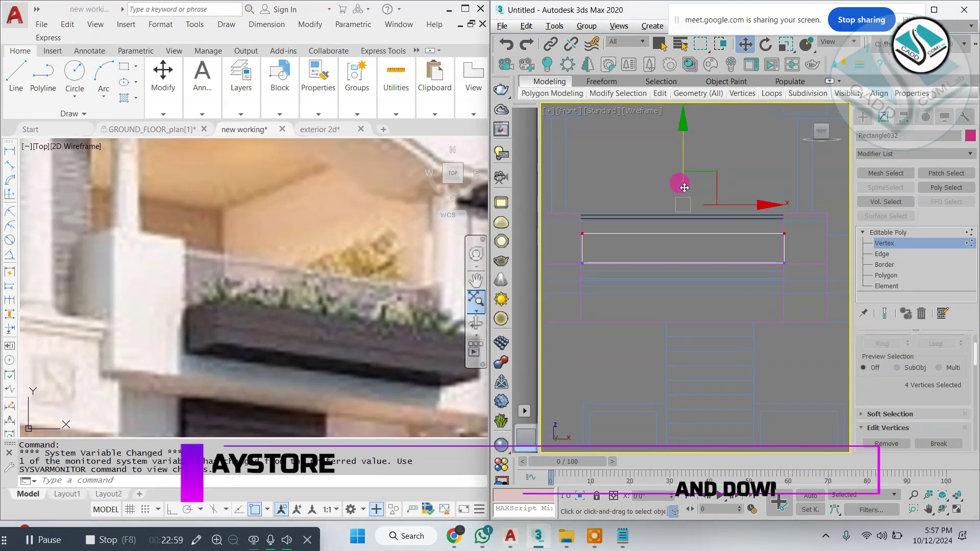
Lower the same top vertices a little further in the perspective view, exposing more of the glass panel.
key(alt+w)
middle_click(705, 326)
key(alt+w)
alt+middle_drag(711, 293, 695, 213)
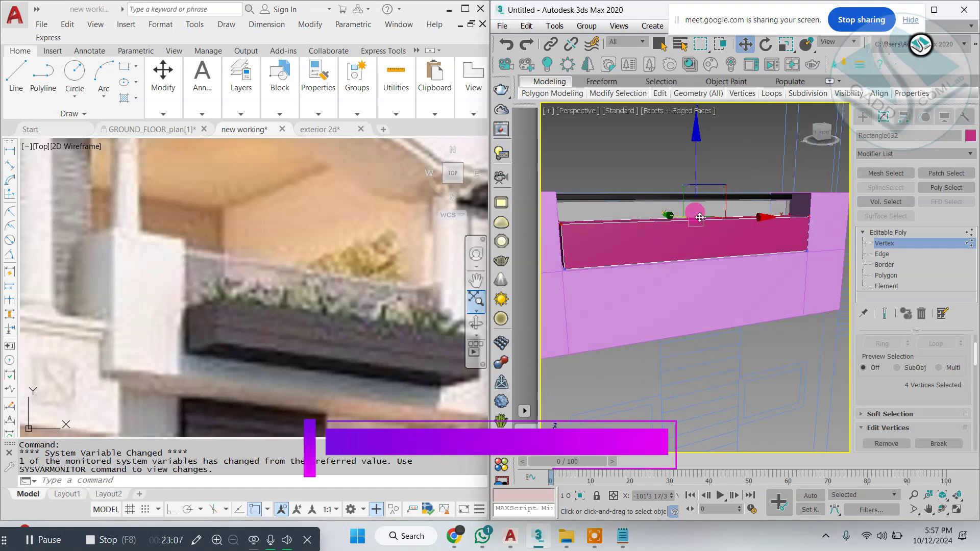
drag(697, 165, 697, 176)
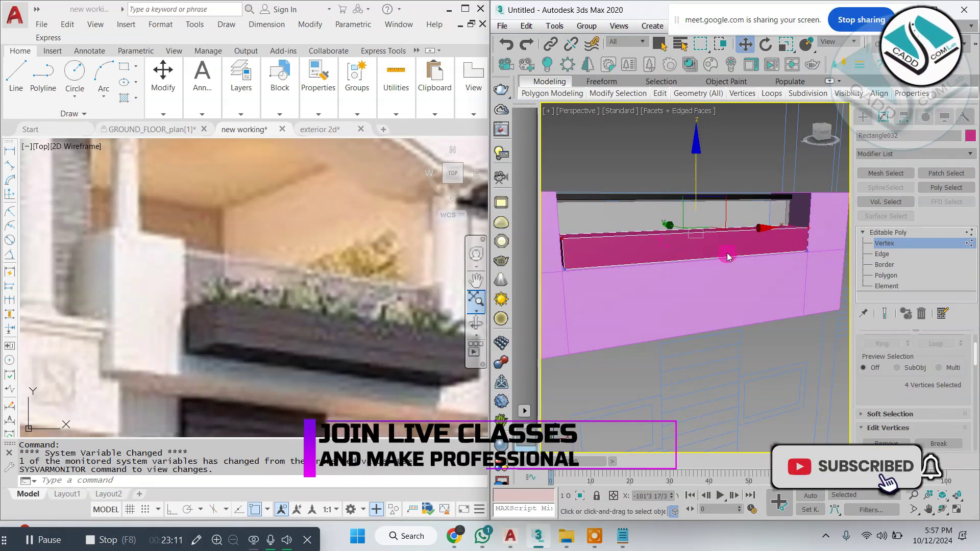
Select the box's front polygon and extrude it outward so the planter projects beyond the parapet face.
alt+middle_drag(728, 258, 742, 254)
click(886, 275)
click(776, 242)
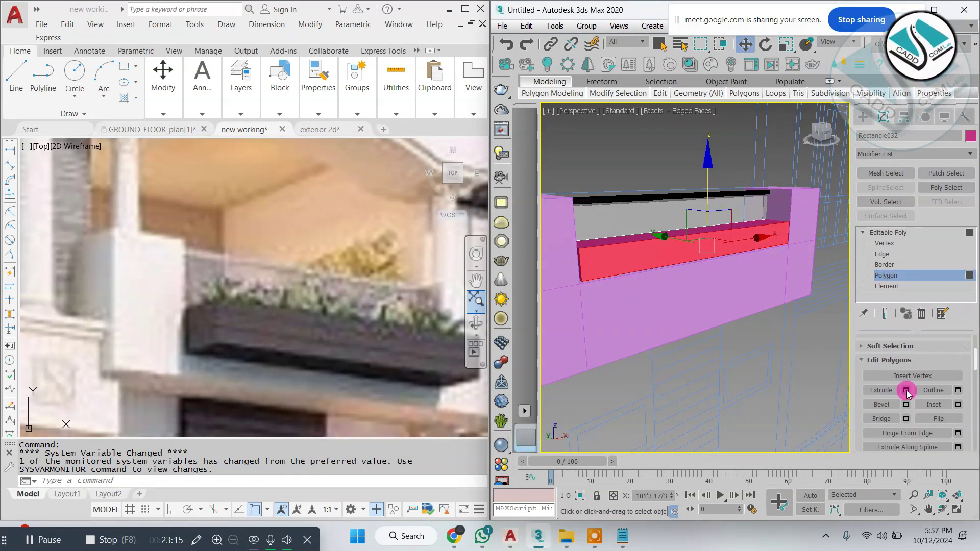
click(906, 391)
drag(719, 338, 684, 317)
click(704, 317)
Select the planter's top polygons and inset them by 0'1" to form its rim.
alt+middle_drag(705, 317, 654, 241)
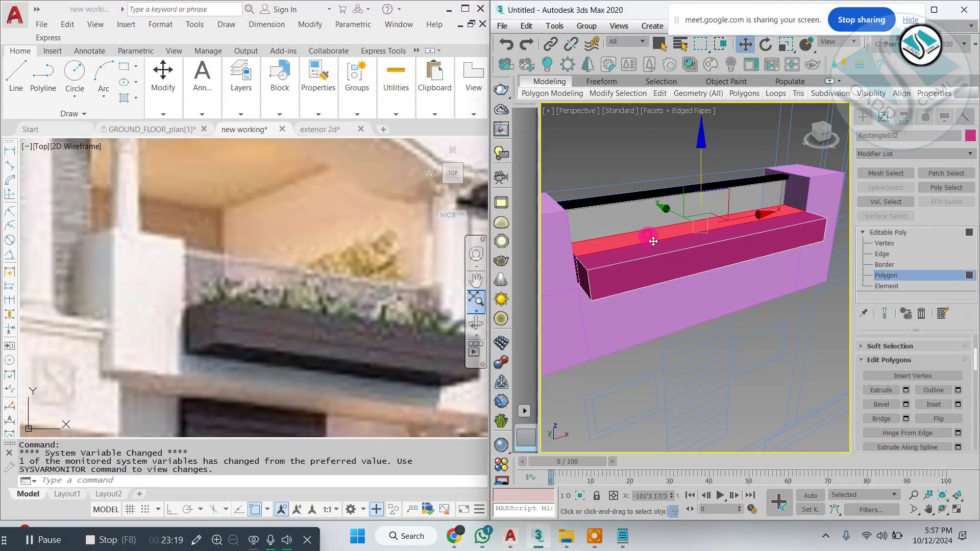
scroll(653, 241, up, 3)
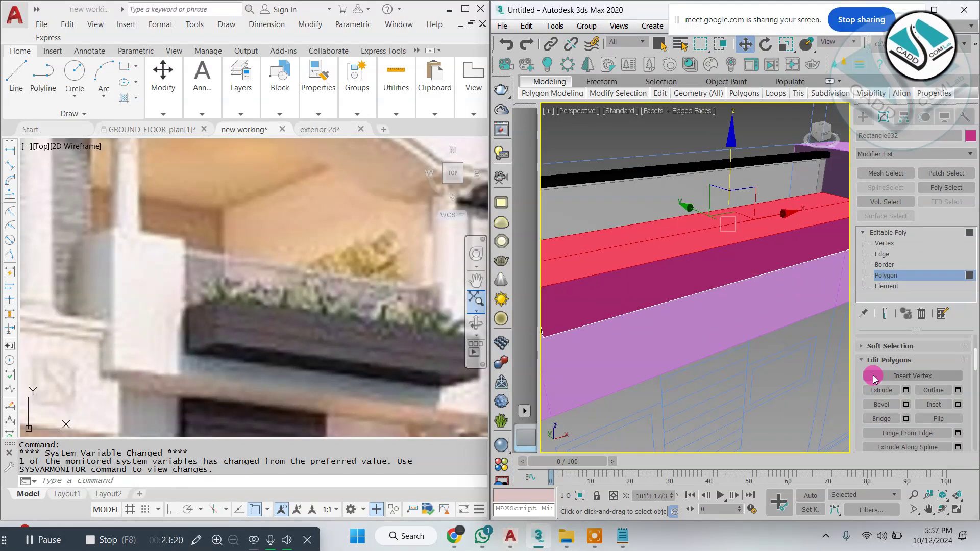
click(957, 404)
alt+middle_drag(669, 301, 673, 311)
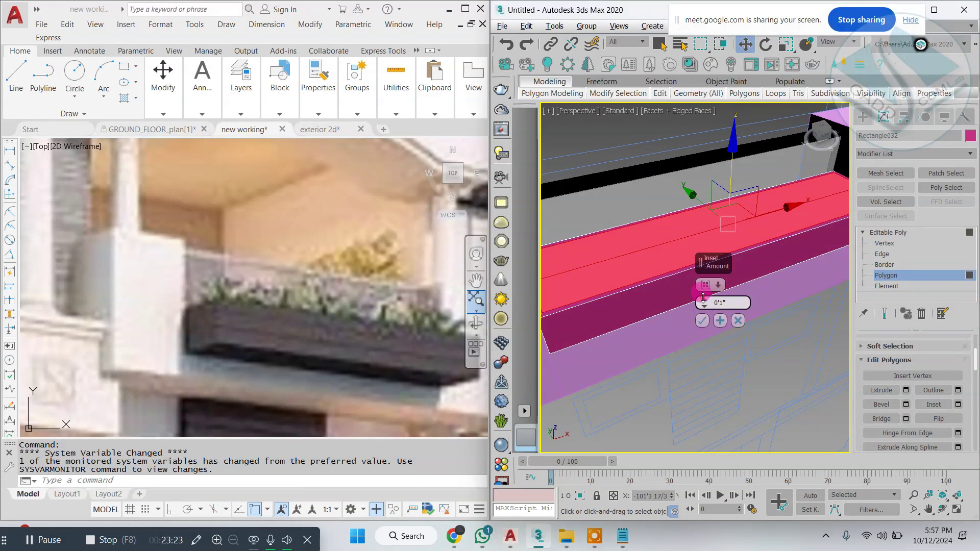
click(702, 320)
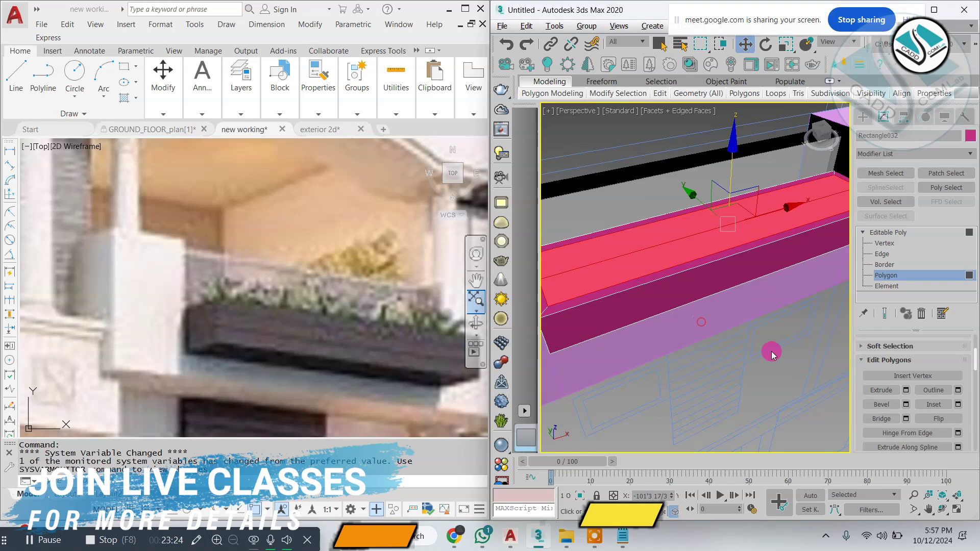
Extrude the inset top polygons about -0'4 17/32" to hollow out the planter, and leave polygon editing.
click(905, 390)
drag(704, 337, 705, 332)
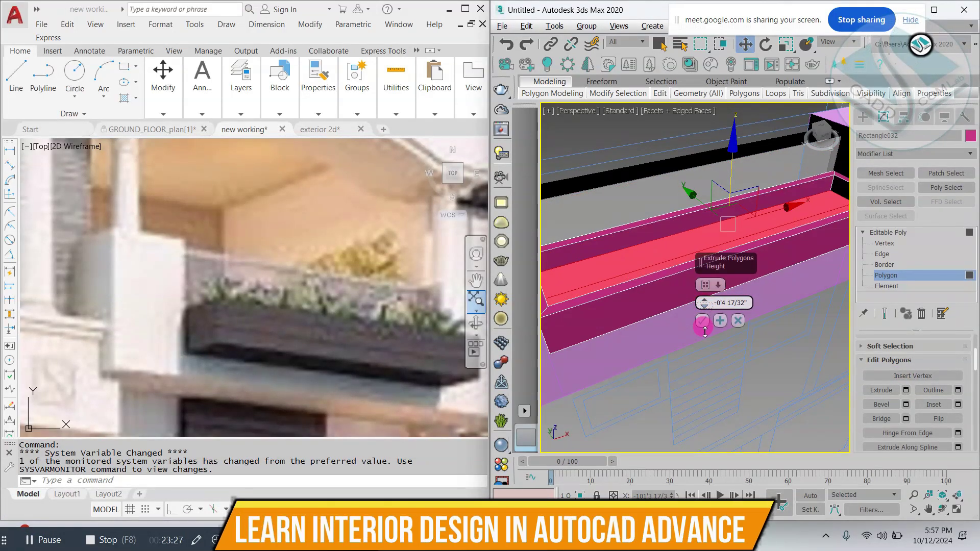
click(702, 321)
alt+middle_drag(700, 323, 772, 295)
click(862, 117)
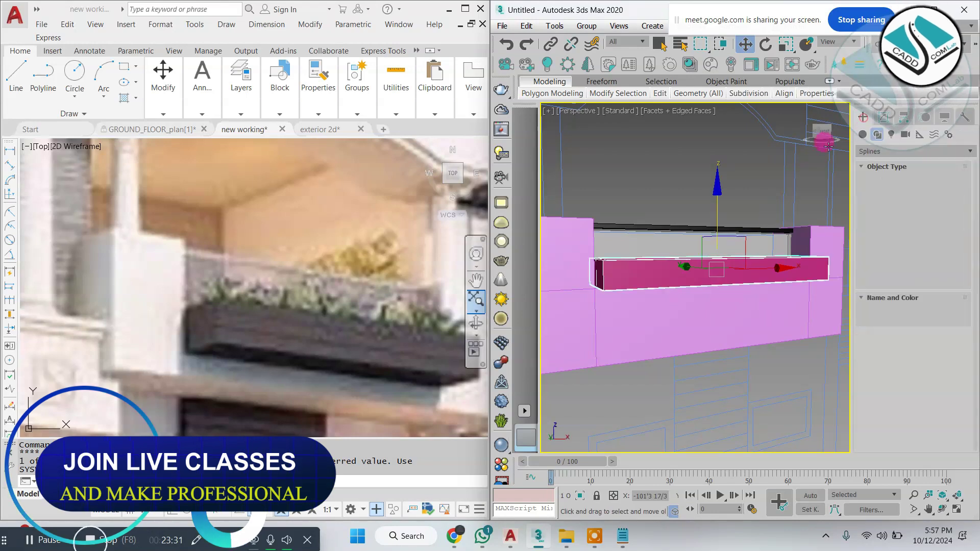
middle_drag(726, 274, 678, 269)
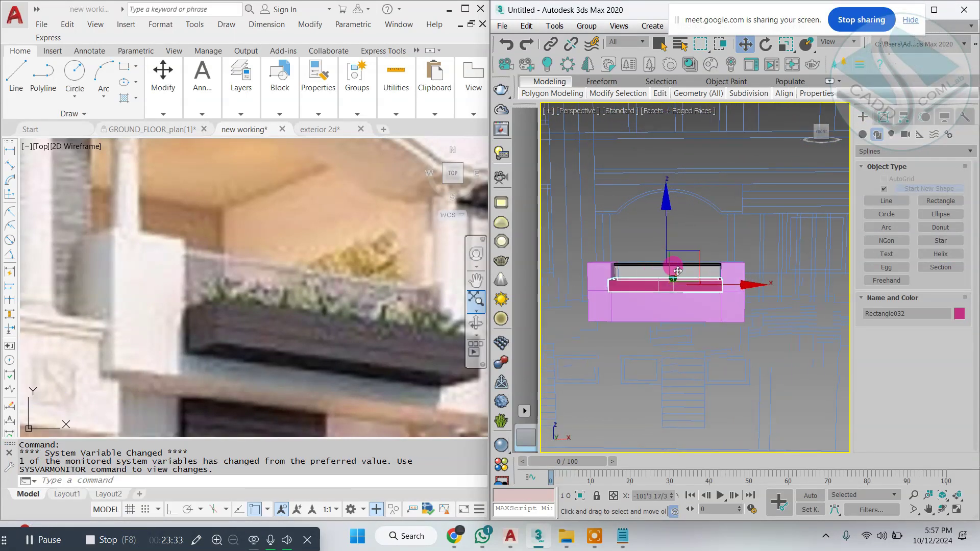
Select the handrail together with the glass panel behind the planter and group them.
scroll(677, 268, up, 4)
click(691, 255)
scroll(726, 267, up, 2)
click(751, 231)
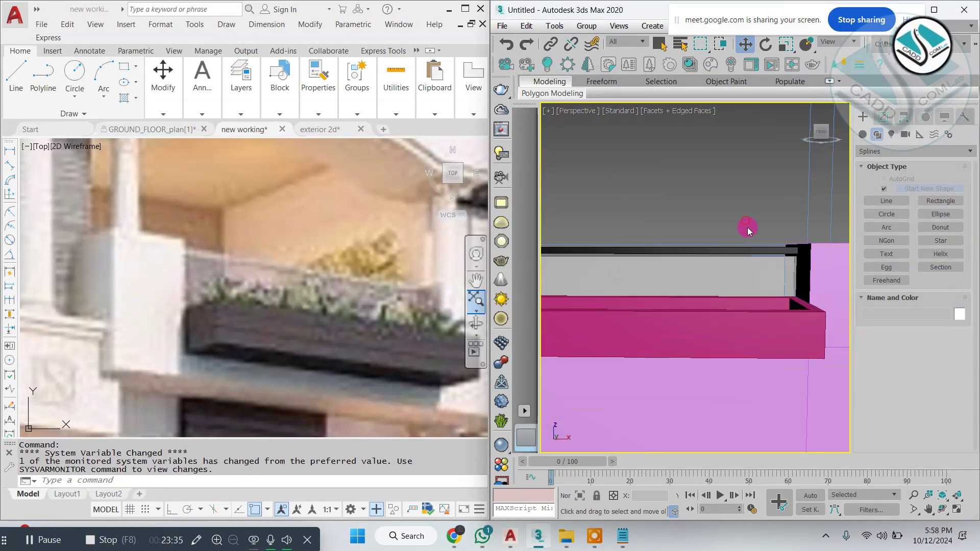
scroll(750, 236, up, 2)
click(746, 249)
ctrl+click(744, 284)
alt+middle_drag(744, 284, 764, 289)
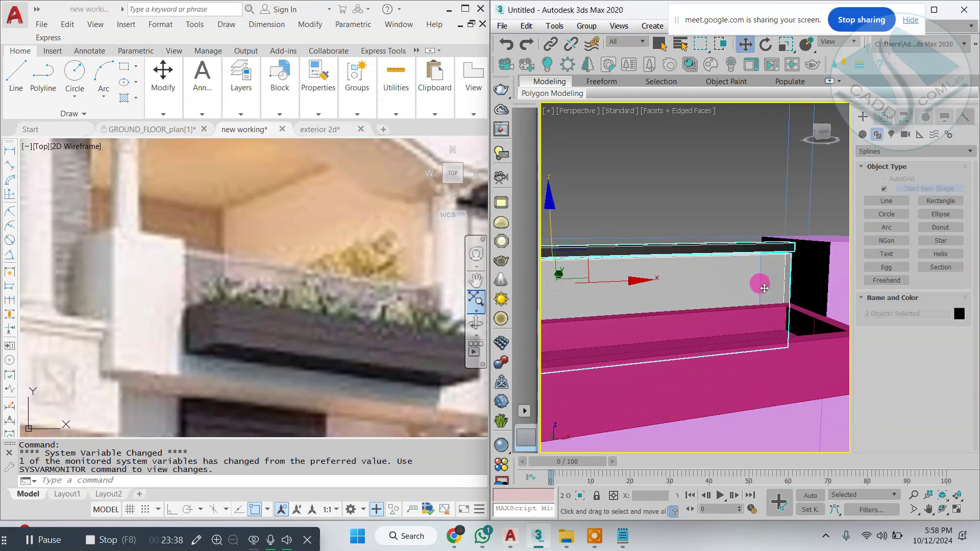
click(586, 28)
click(595, 44)
click(740, 294)
click(704, 167)
Select the handrail group, planter and parapet, and move them in the front view onto the modelled house facade.
scroll(687, 231, down, 6)
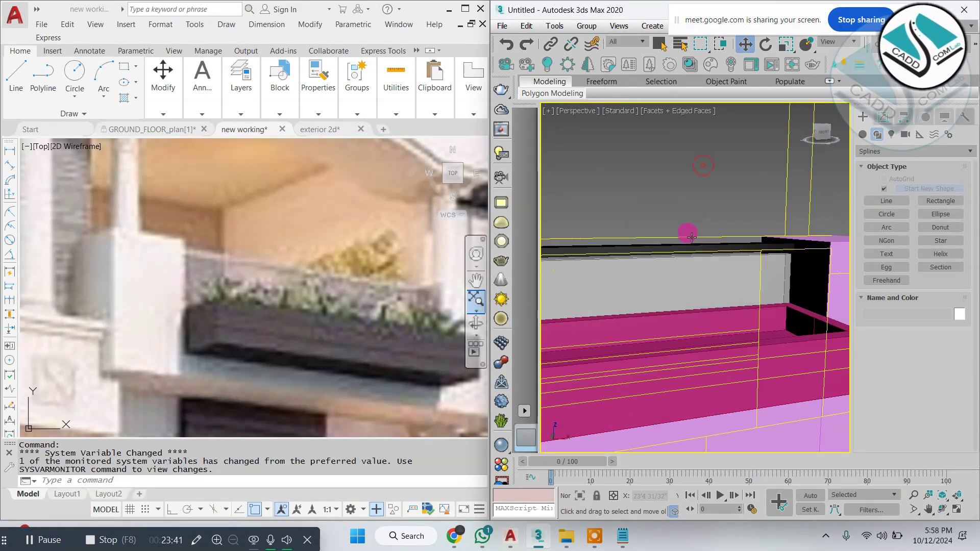
scroll(686, 249, up, 3)
click(687, 239)
ctrl+click(687, 254)
ctrl+click(690, 278)
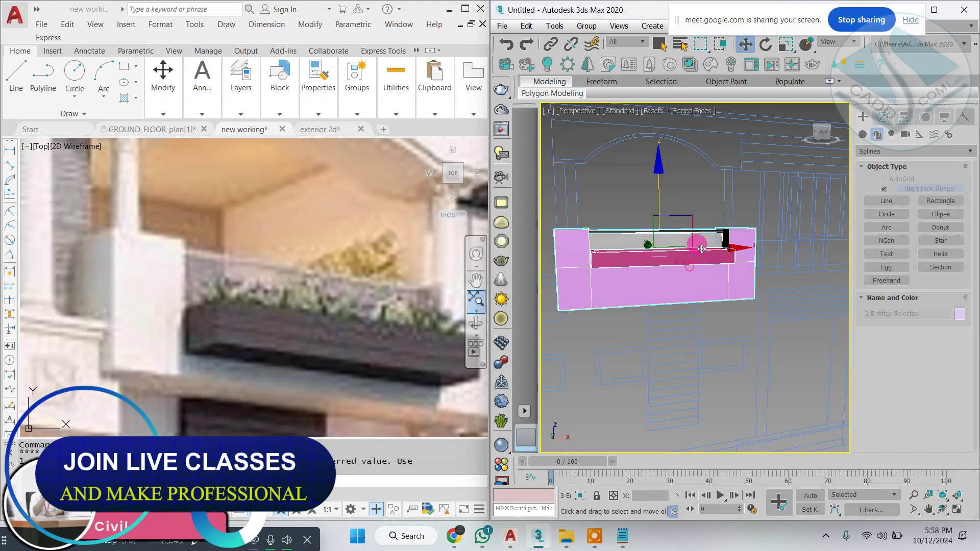
key(alt+w)
right_click(754, 170)
key(alt+w)
scroll(748, 197, down, 5)
middle_drag(747, 204, 618, 228)
drag(658, 229, 757, 254)
scroll(538, 247, down, 4)
scroll(740, 259, up, 2)
scroll(734, 228, up, 4)
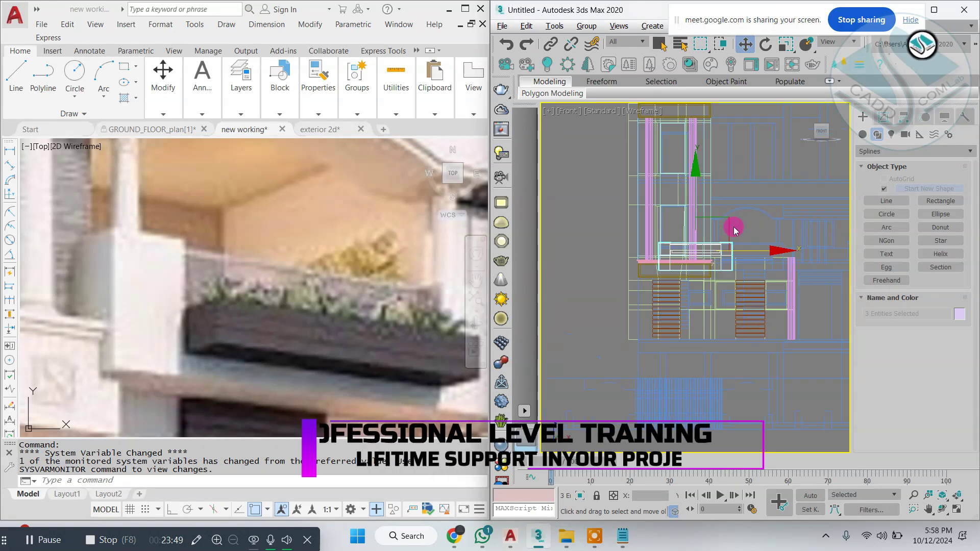
Maximize the 3ds Max window and shift the balcony assembly about 7'4" along X, to beside the projecting window bay.
drag(661, 19, 558, 34)
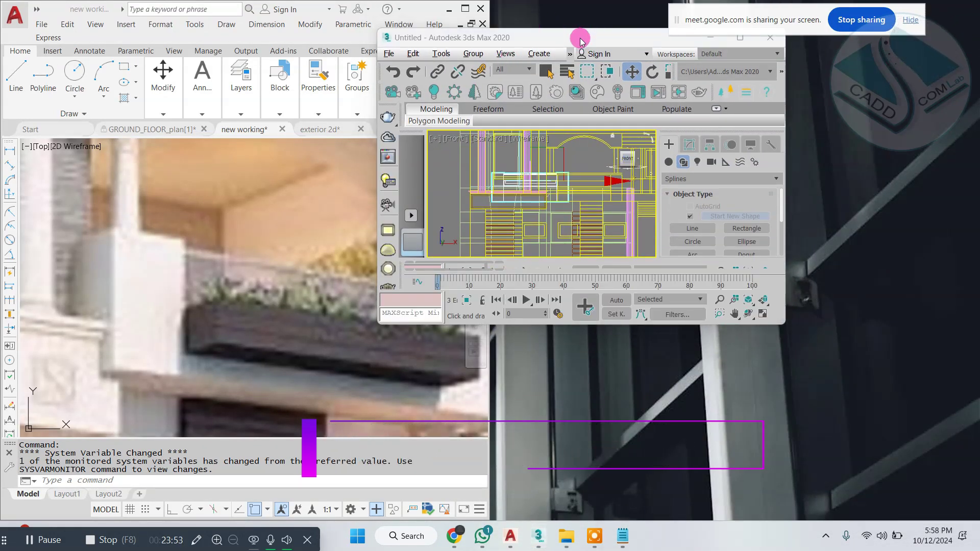
double_click(580, 39)
scroll(400, 263, up, 3)
scroll(427, 232, down, 3)
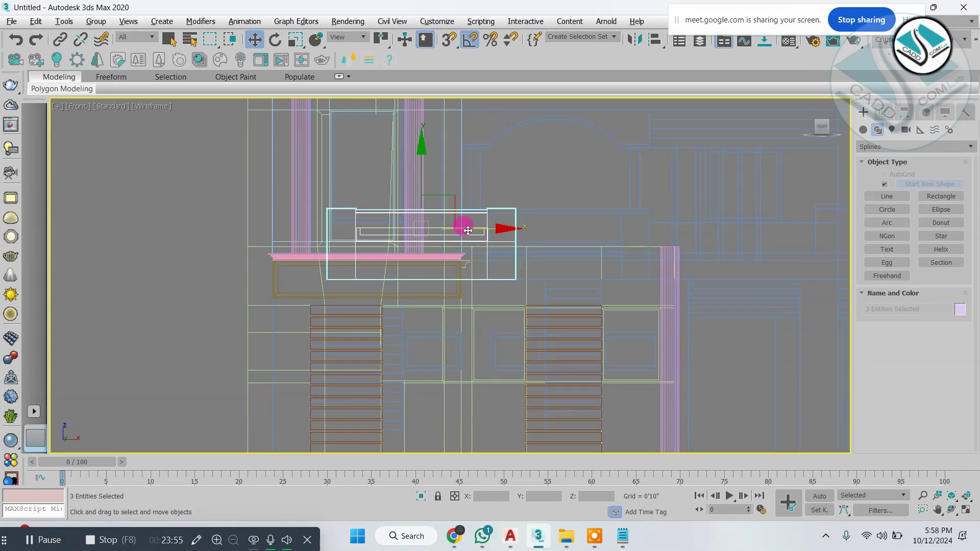
drag(488, 230, 622, 237)
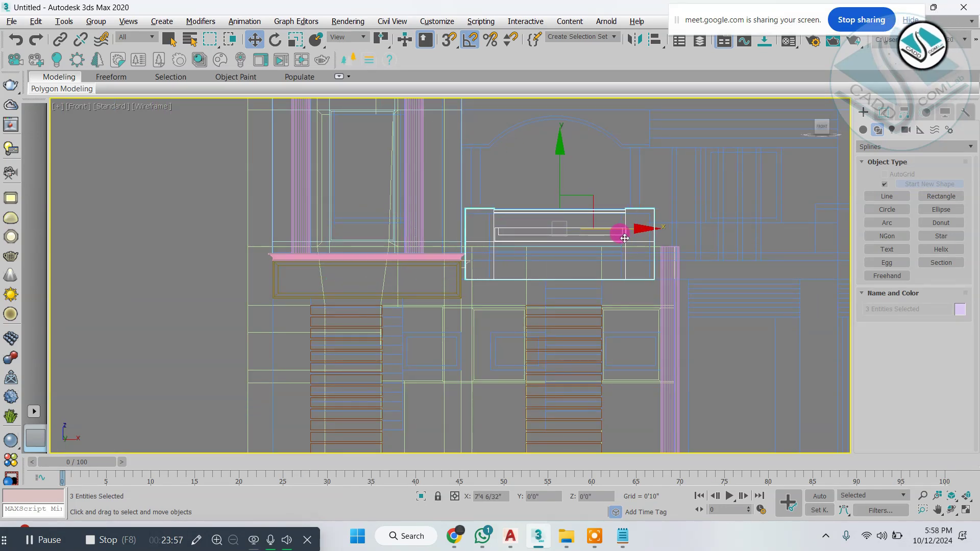
drag(621, 237, 622, 239)
key(alt+w)
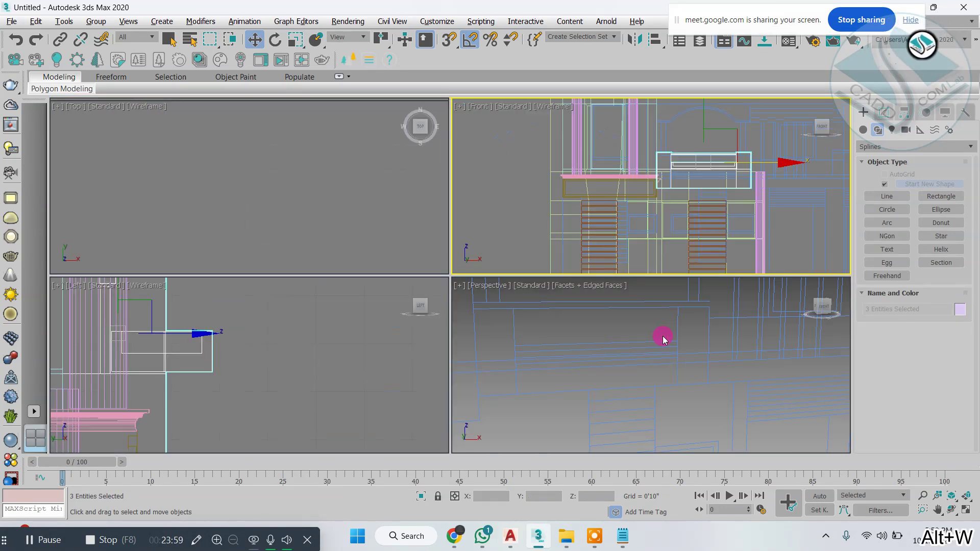
key(alt+w)
alt+middle_drag(564, 301, 548, 460)
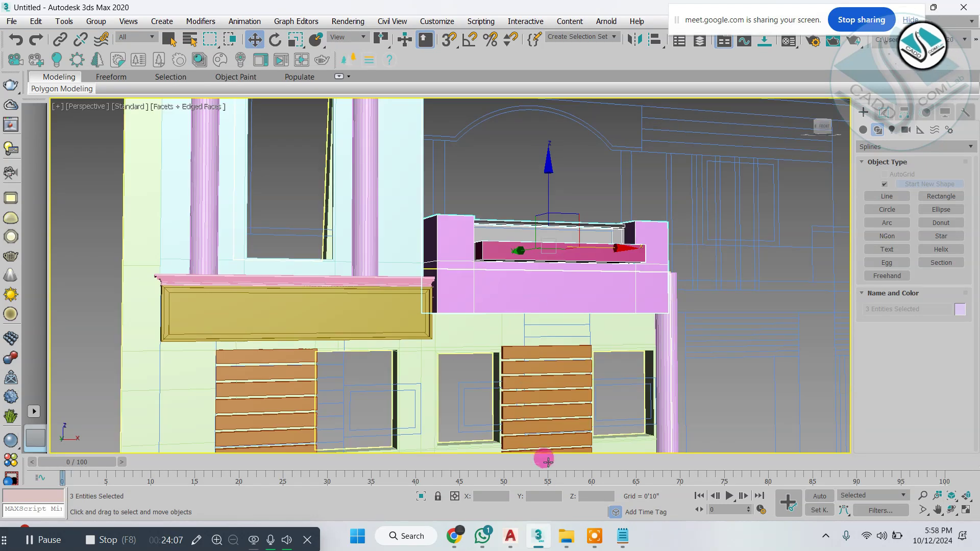
Bring up the reference photo in AutoCAD and arrange a resized 3ds Max window beside it, framing the balcony.
click(506, 536)
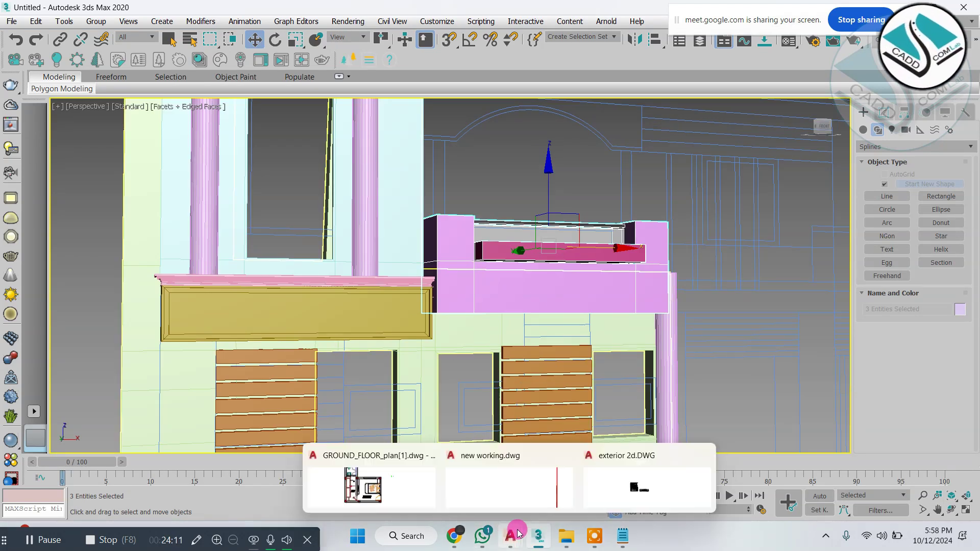
click(503, 489)
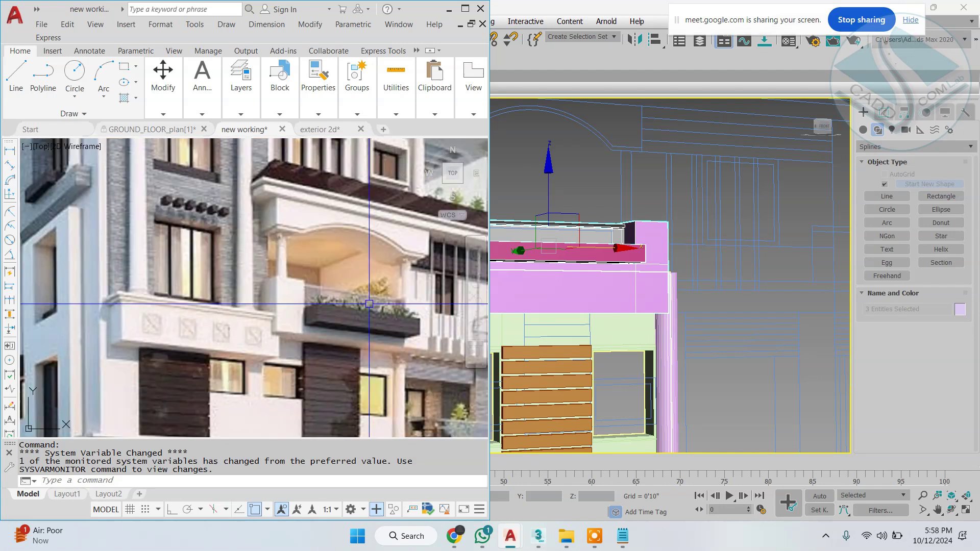
click(580, 286)
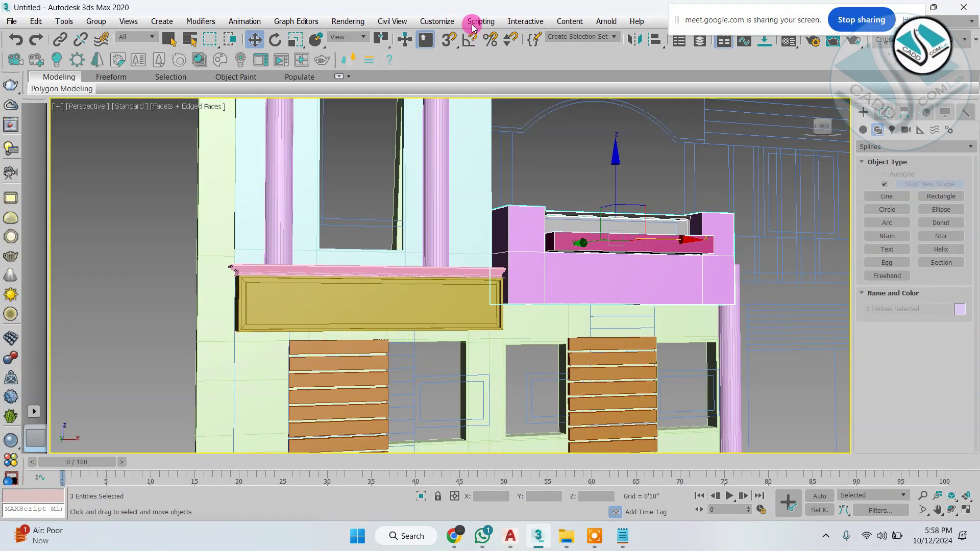
drag(472, 7, 657, 80)
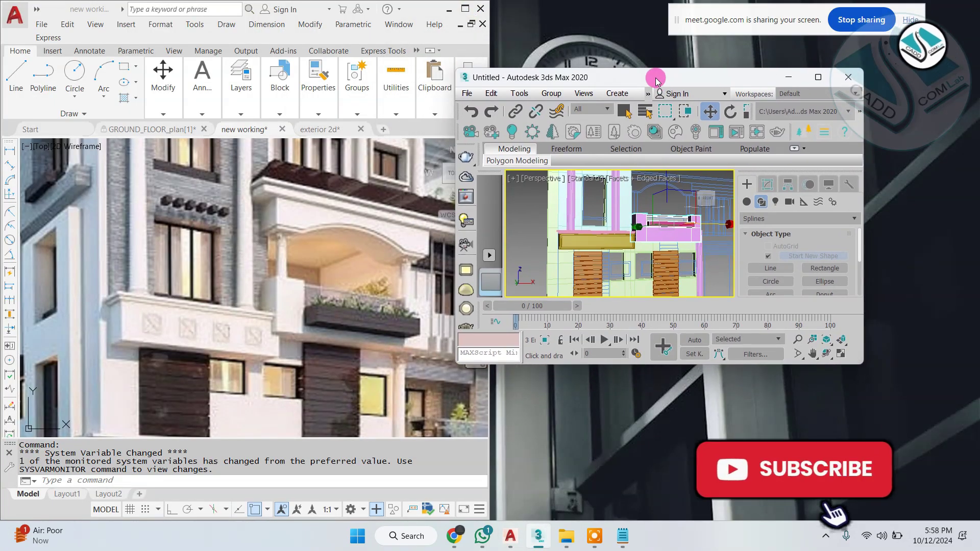
drag(635, 362, 660, 507)
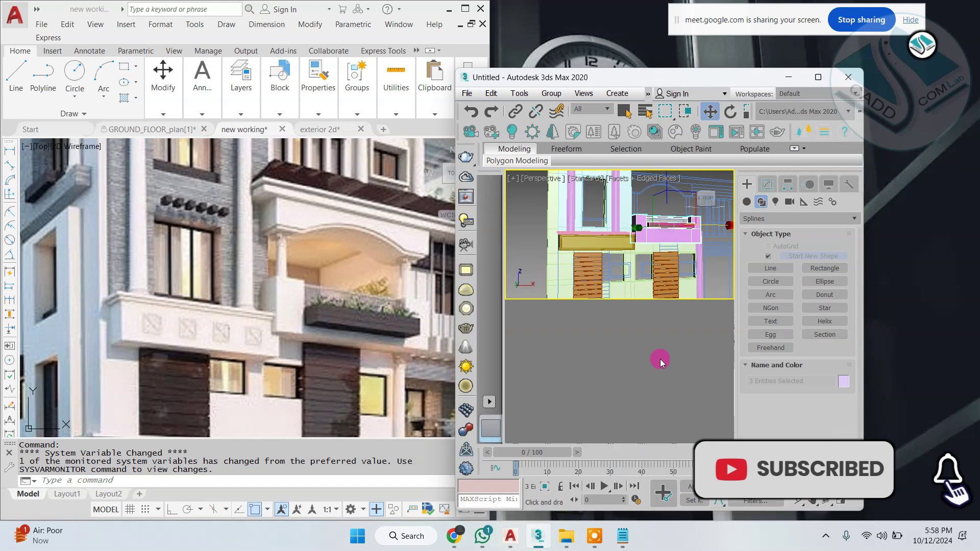
scroll(676, 305, up, 3)
middle_drag(667, 313, 625, 361)
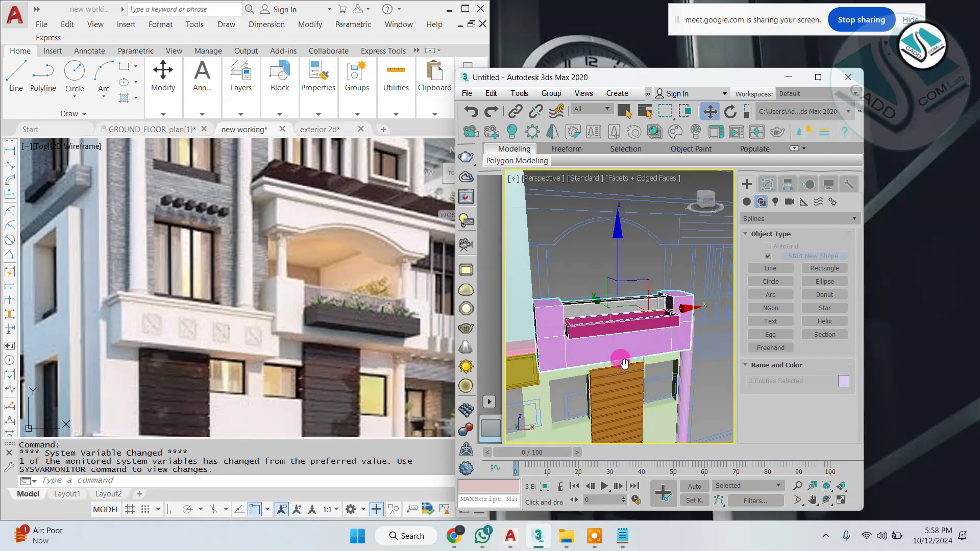
Examine the balcony's columns, arch and planter in the AutoCAD reference photo, and return to 3ds Max.
scroll(302, 214, up, 2)
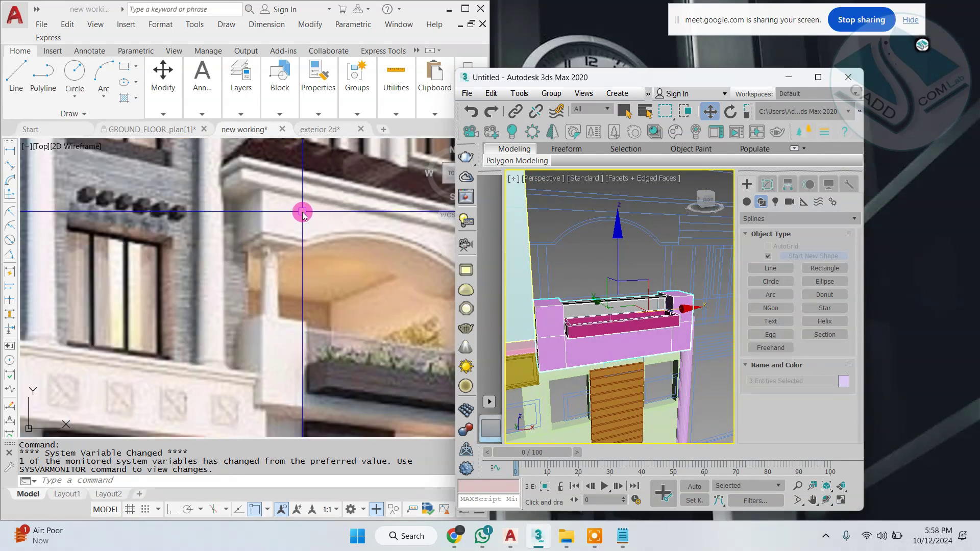
scroll(350, 229, down, 2)
click(342, 228)
scroll(273, 222, down, 2)
scroll(263, 222, up, 2)
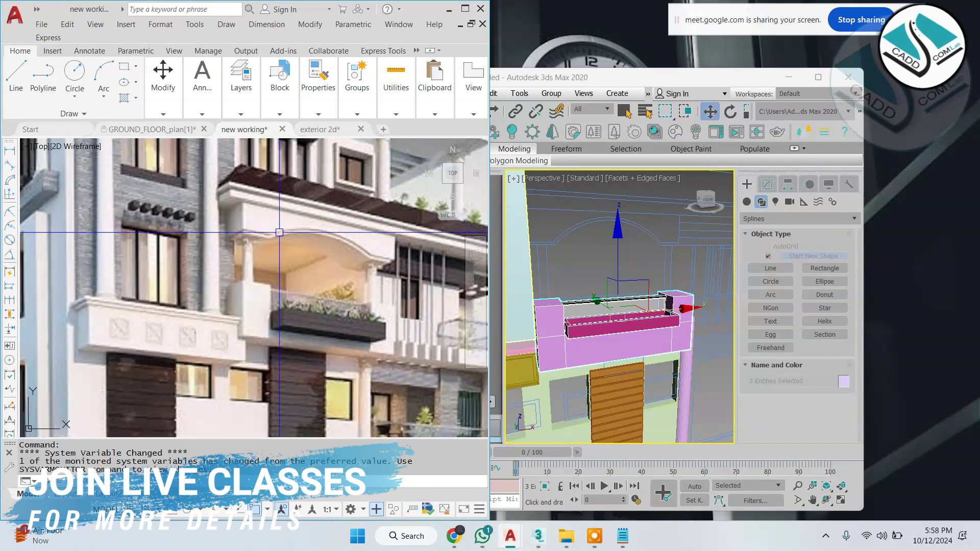
click(663, 77)
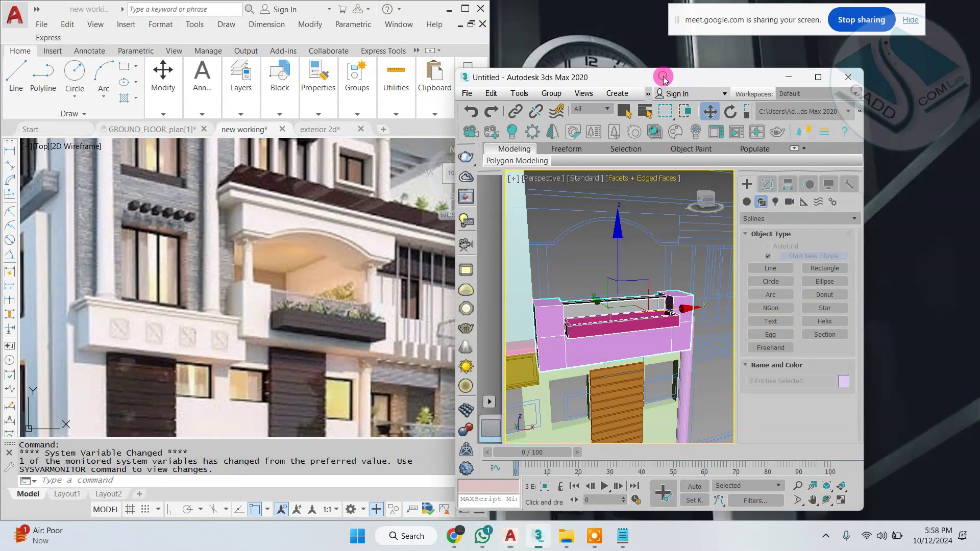
Frame the facade drawing's balcony arch in the front view and dock the 3ds Max window beside the AutoCAD reference photo.
key(alt+w)
key(alt+w)
scroll(655, 231, down, 5)
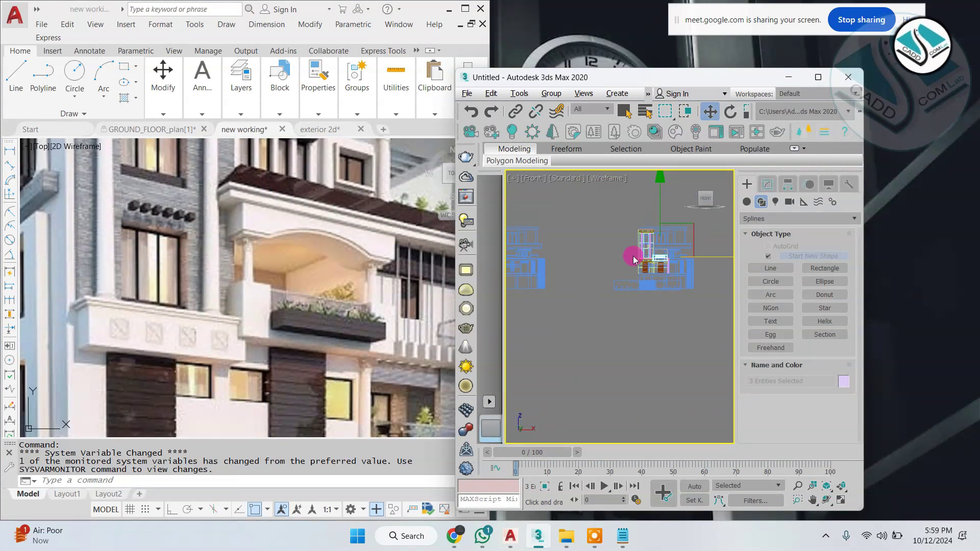
scroll(580, 259, up, 4)
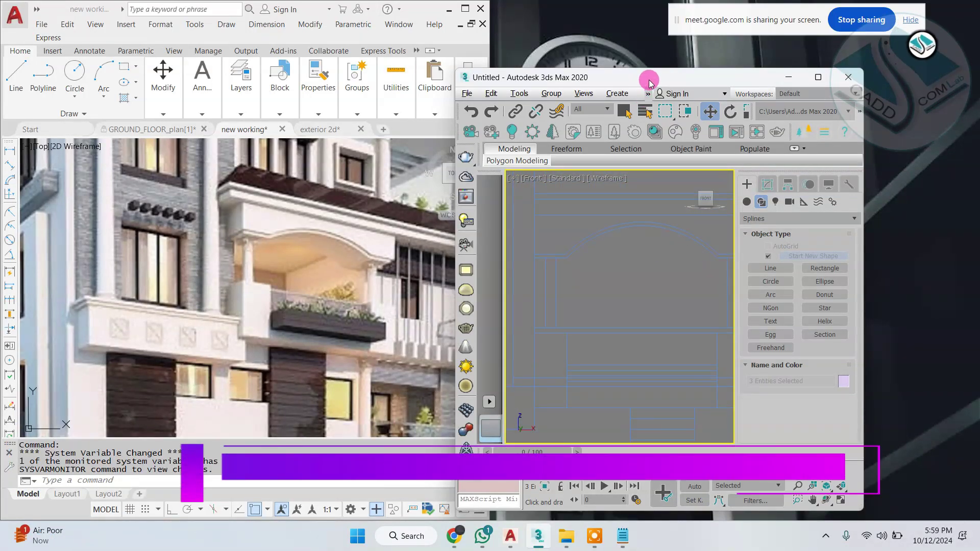
drag(630, 76, 436, 26)
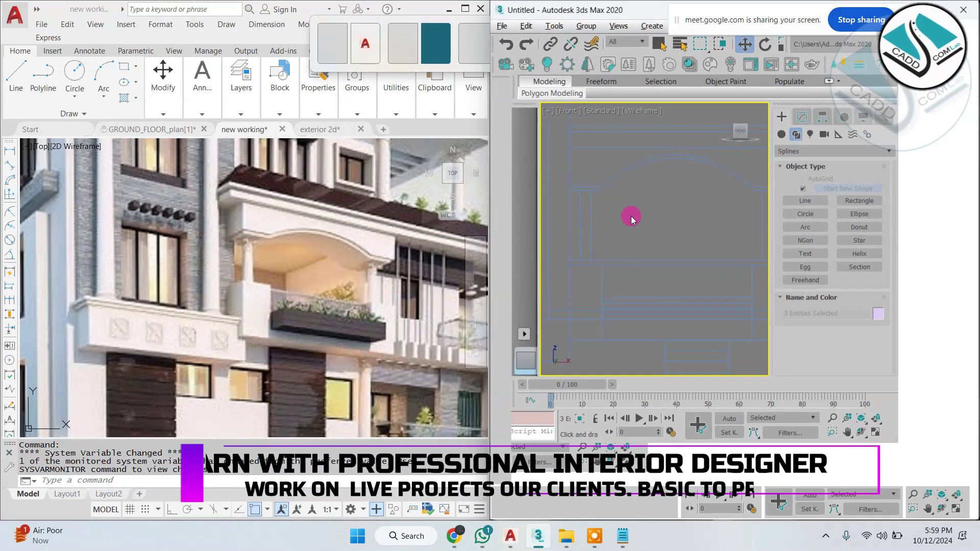
key(Return)
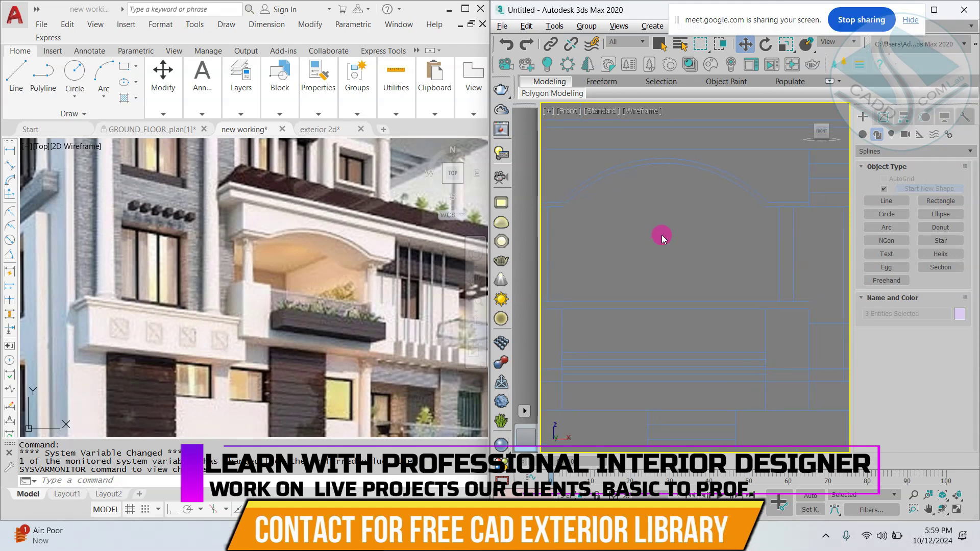
click(886, 201)
scroll(695, 186, down, 2)
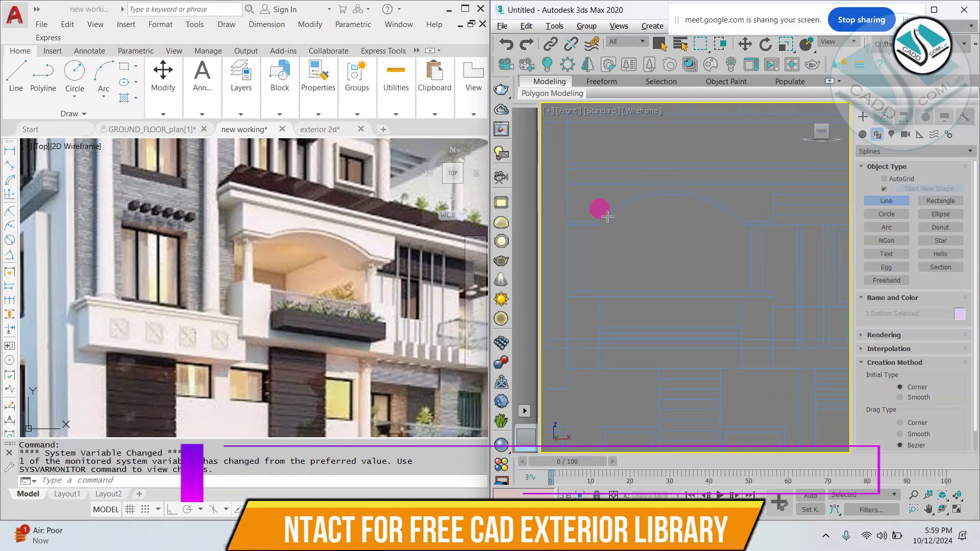
scroll(568, 229, up, 3)
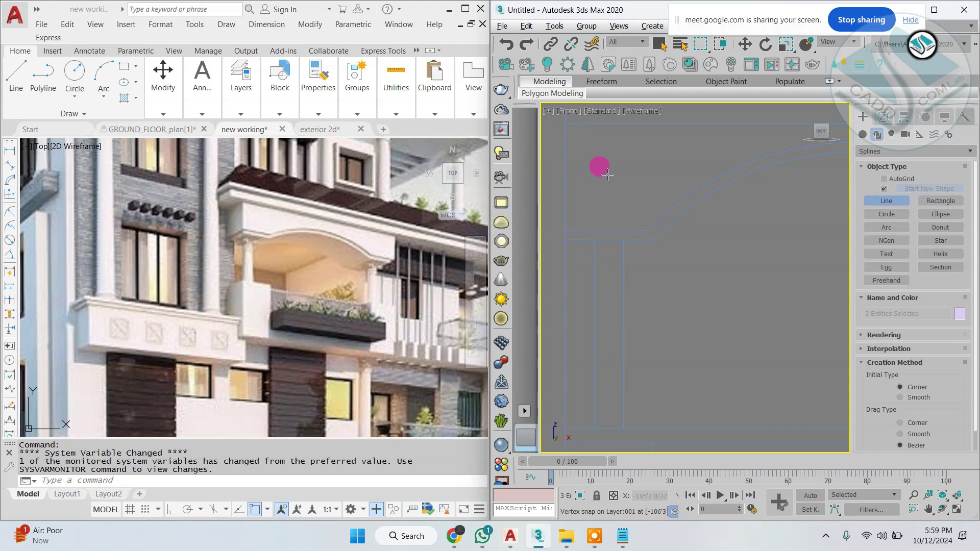
drag(718, 26, 845, 25)
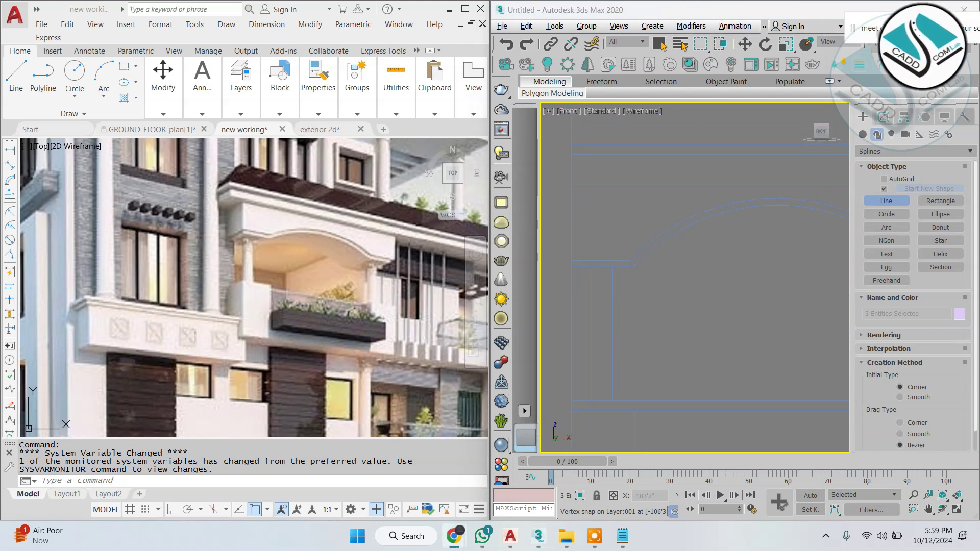
click(615, 178)
right_click(604, 230)
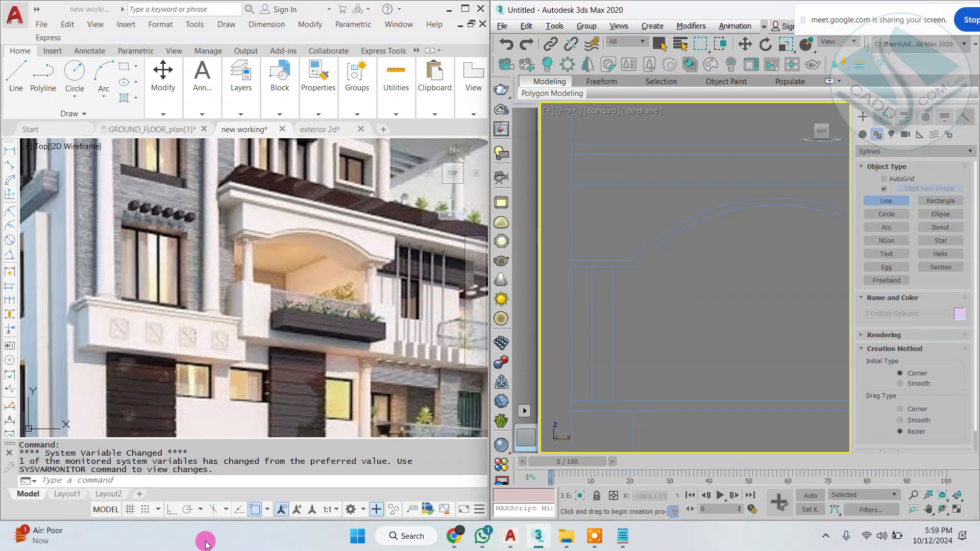
click(593, 539)
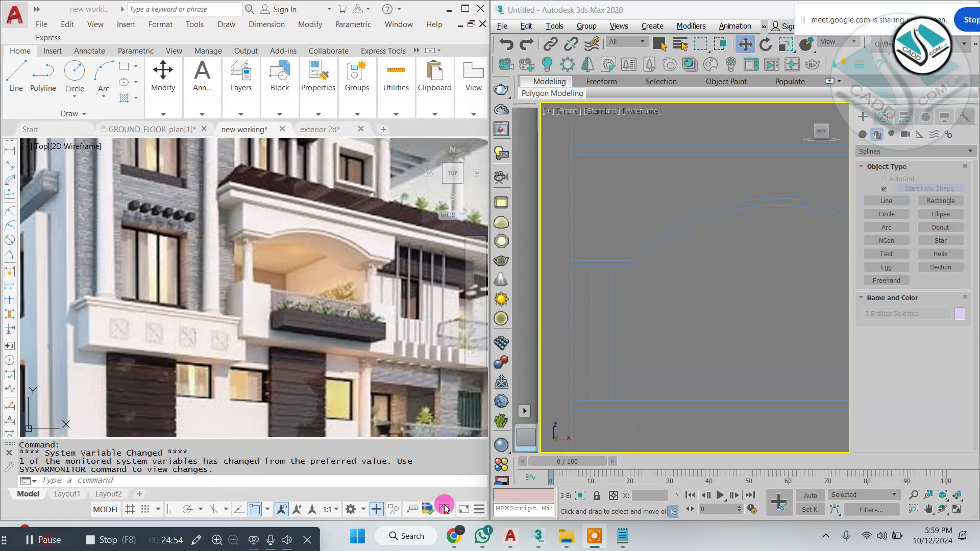
Trace the arched balcony beam in the front view as a closed straight-segment line, with one apex vertex at the arch's crown.
scroll(645, 312, down, 5)
scroll(728, 293, up, 2)
click(885, 200)
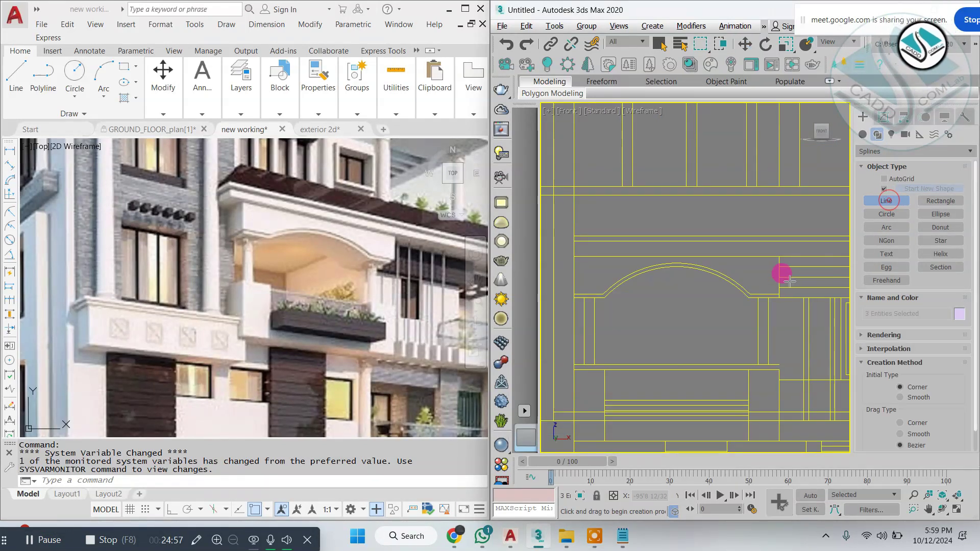
scroll(780, 274, up, 3)
click(770, 235)
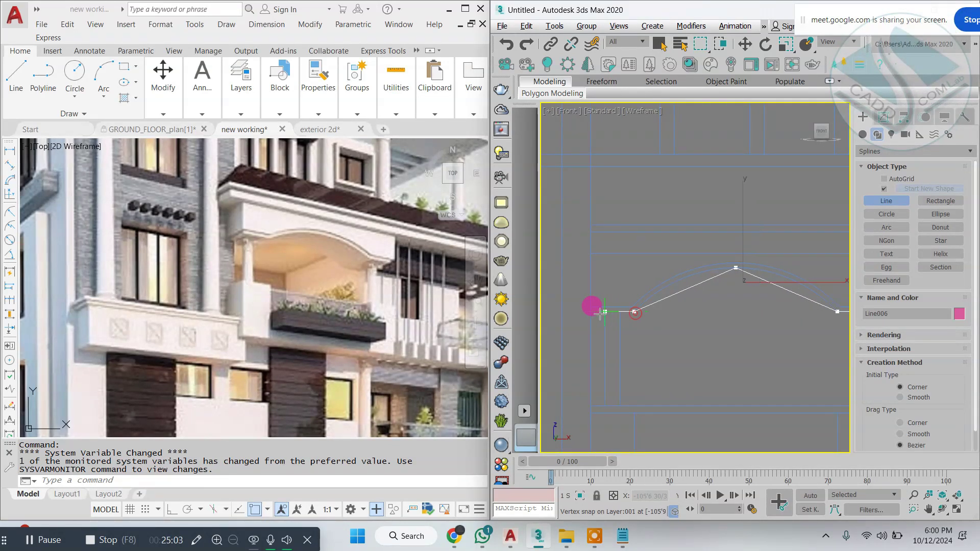
click(590, 311)
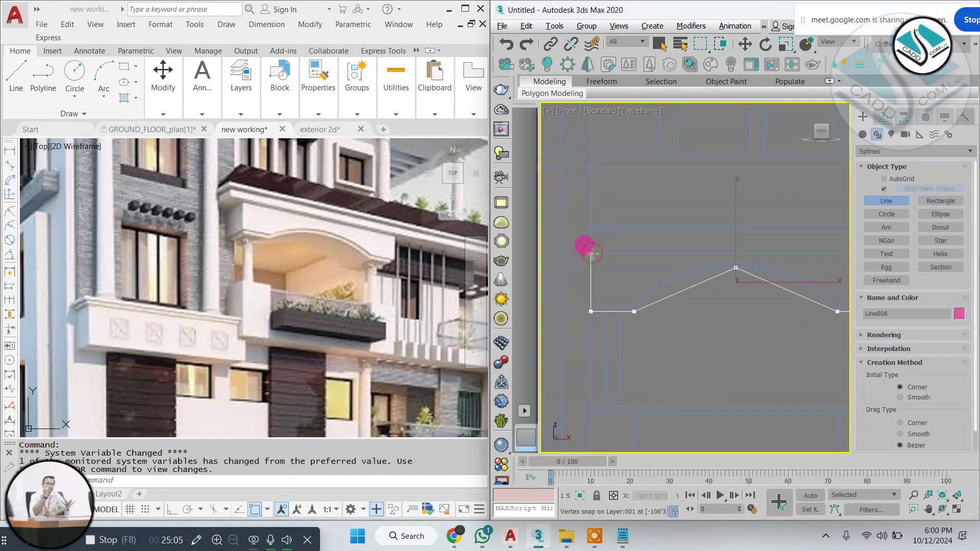
click(592, 253)
key(i)
click(757, 251)
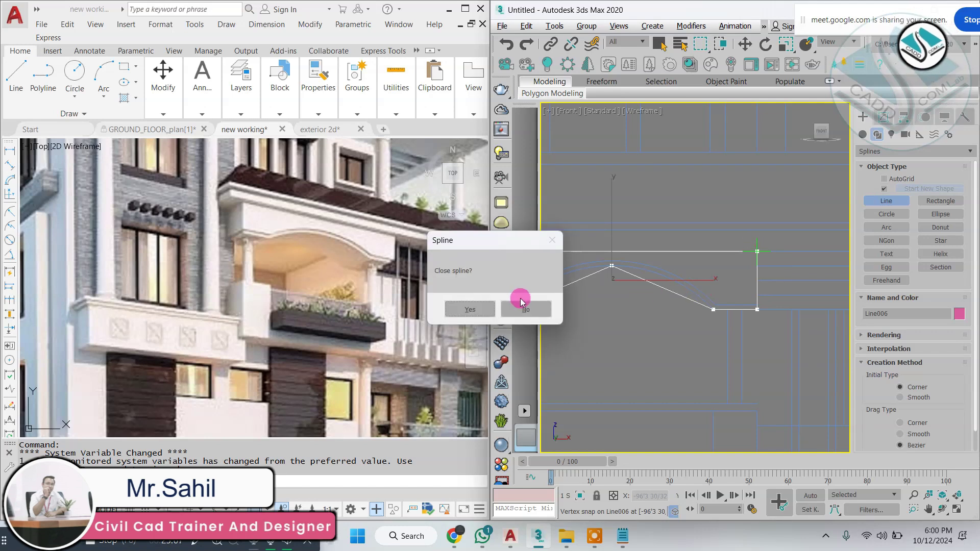
click(521, 304)
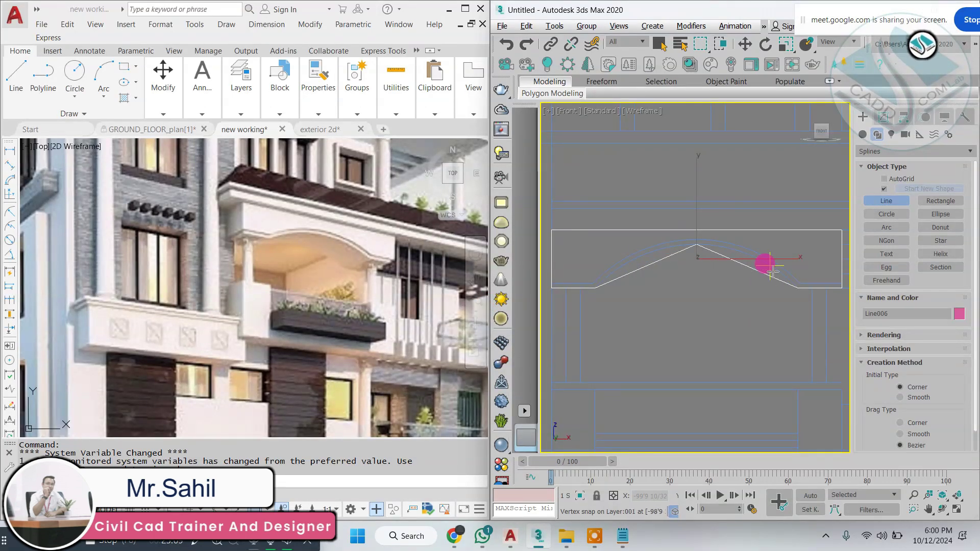
Fillet the apex vertex of the beam outline into a wide curve for the arch.
key(w)
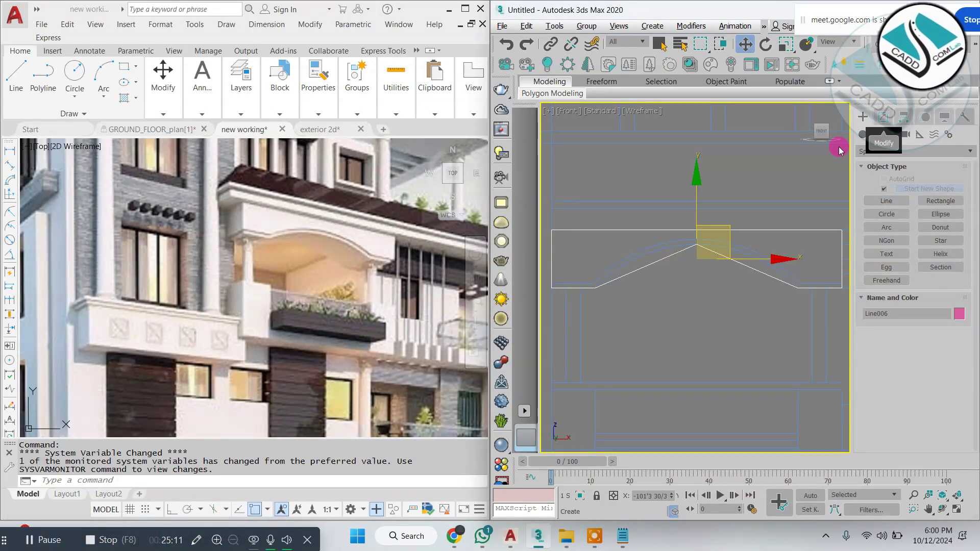
scroll(663, 267, down, 3)
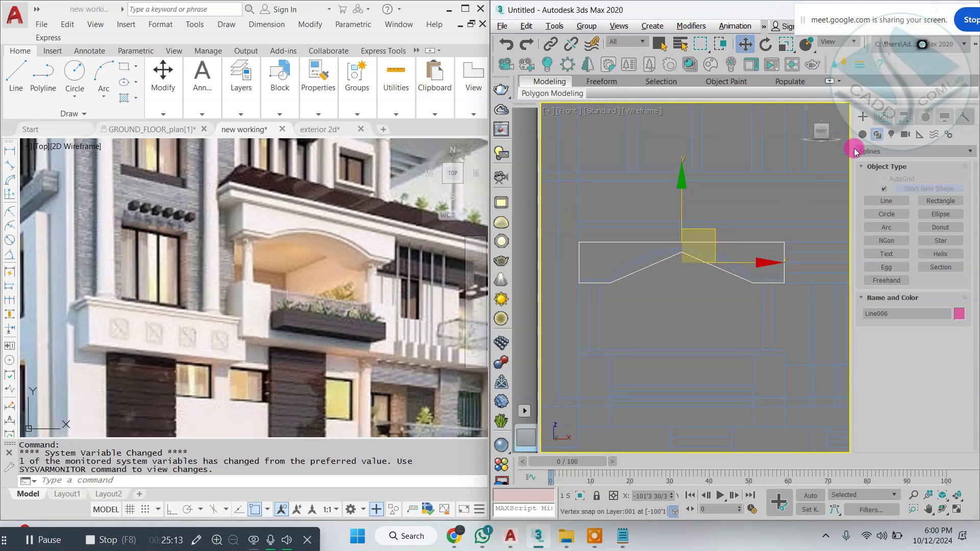
click(883, 117)
click(862, 232)
click(882, 242)
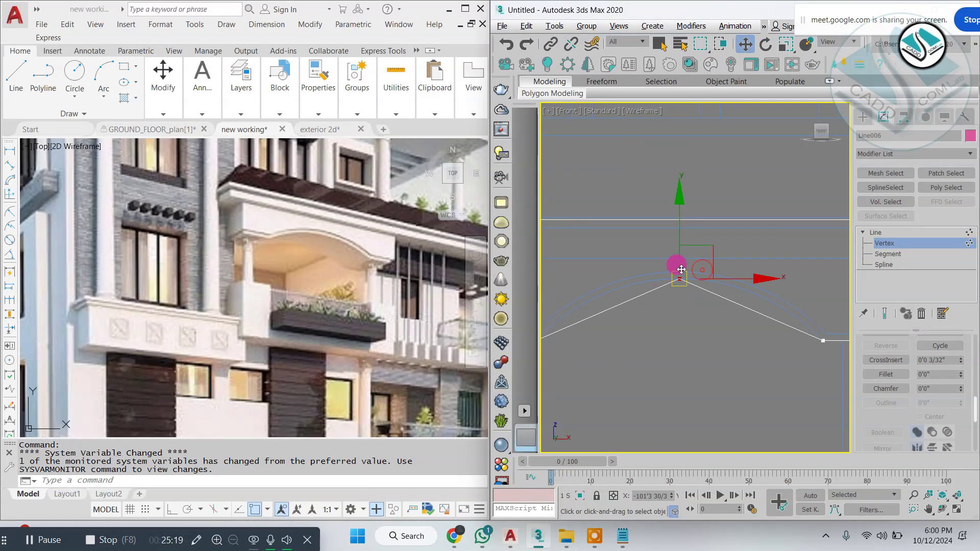
scroll(678, 221, down, 3)
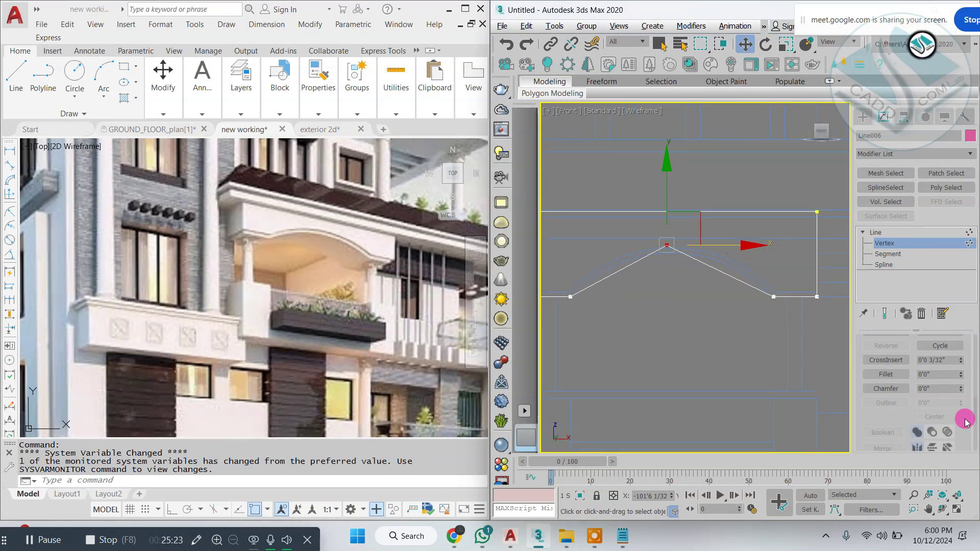
click(886, 374)
drag(667, 247, 687, 155)
Raise the arch's two curve vertices and adjust their Bezier handles to follow the arch in the facade drawing.
key(w)
drag(763, 254, 584, 319)
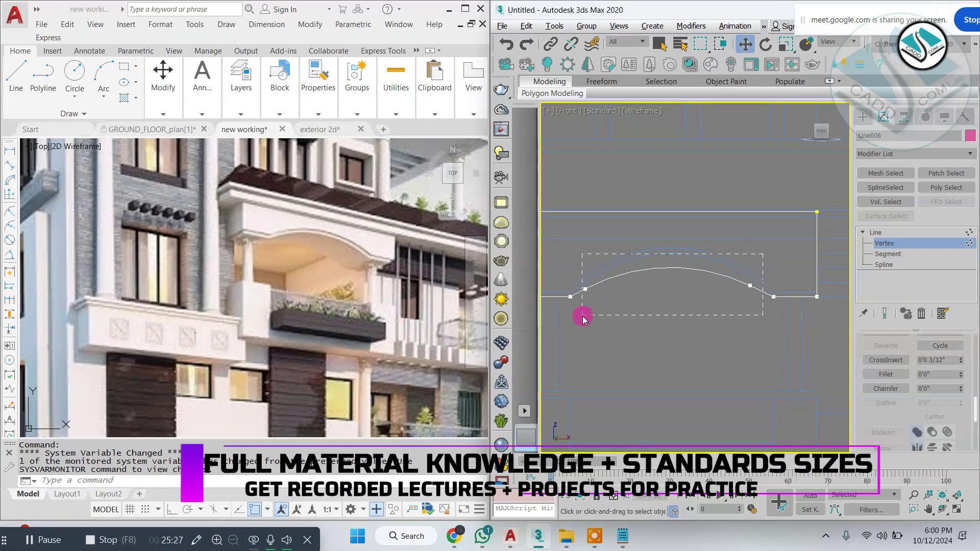
drag(752, 220, 753, 201)
drag(635, 247, 642, 234)
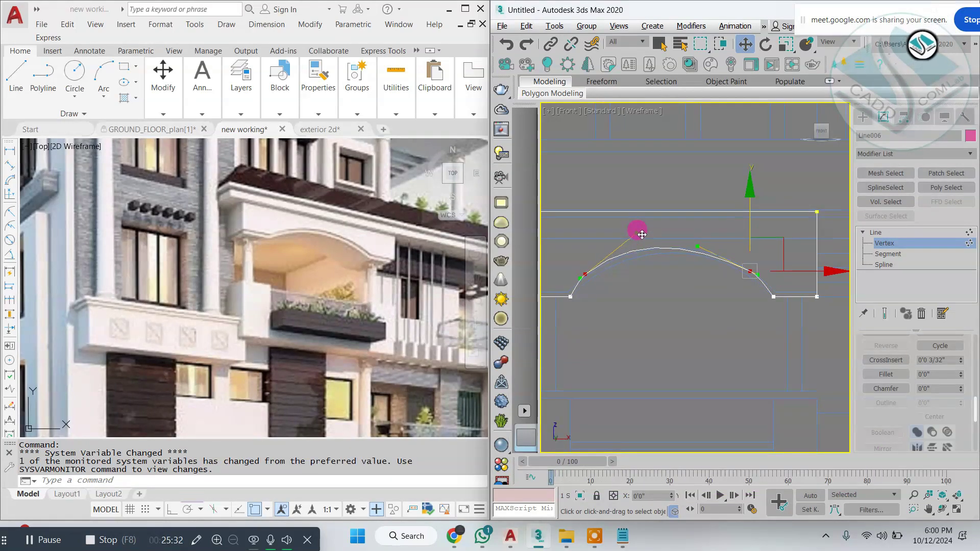
click(706, 245)
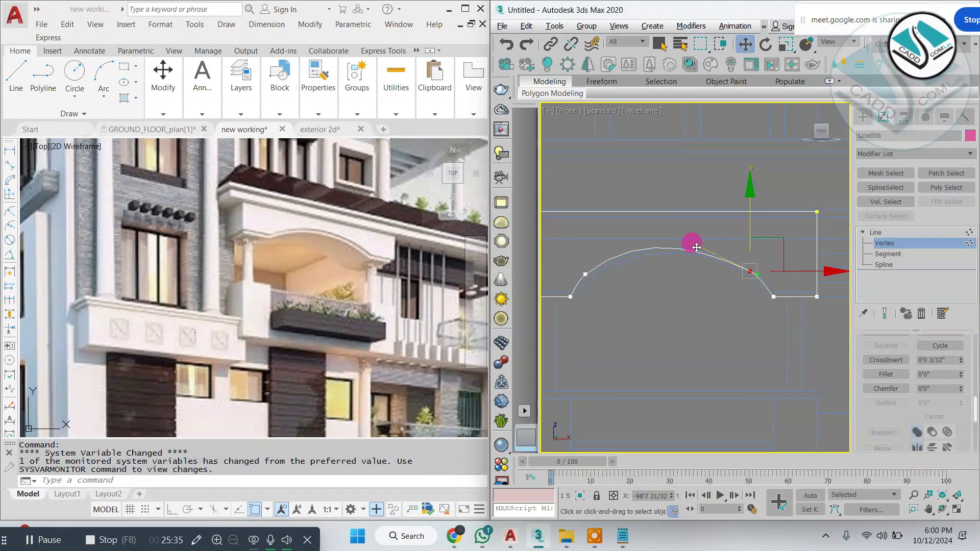
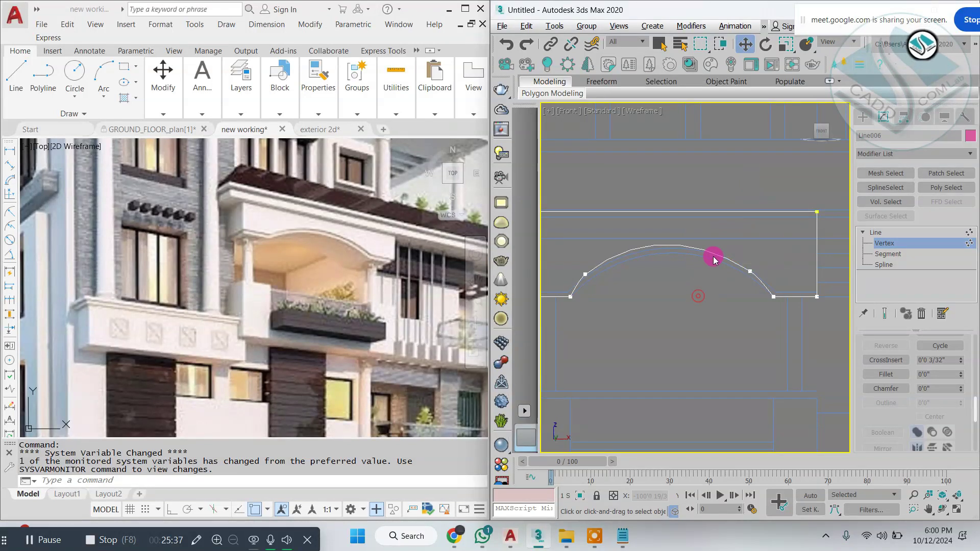
Apply an Extrude modifier to the arched beam outline and return to the perspective view.
click(909, 153)
click(888, 327)
key(alt+w)
key(alt+w)
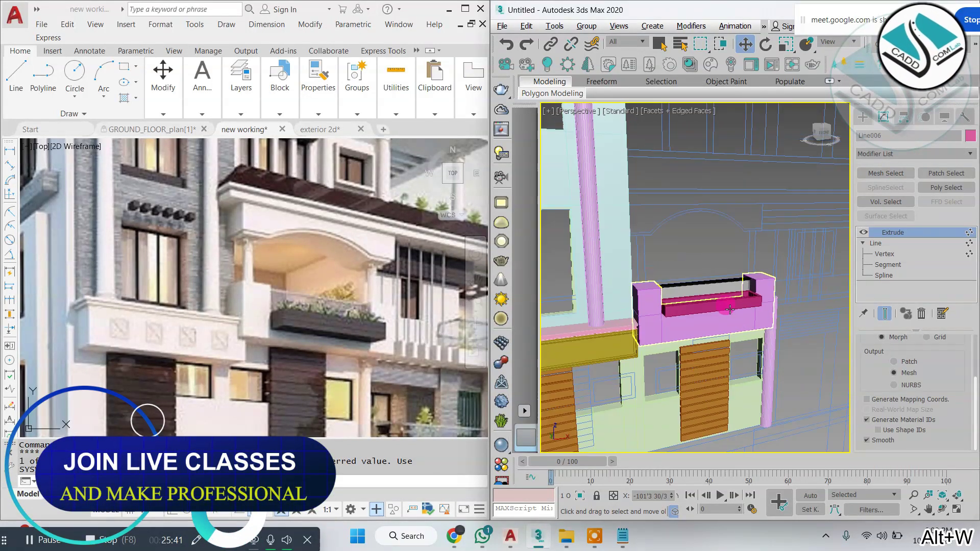
Move the extruded arched beam onto the modelled house facade, above the balcony.
scroll(730, 309, down, 10)
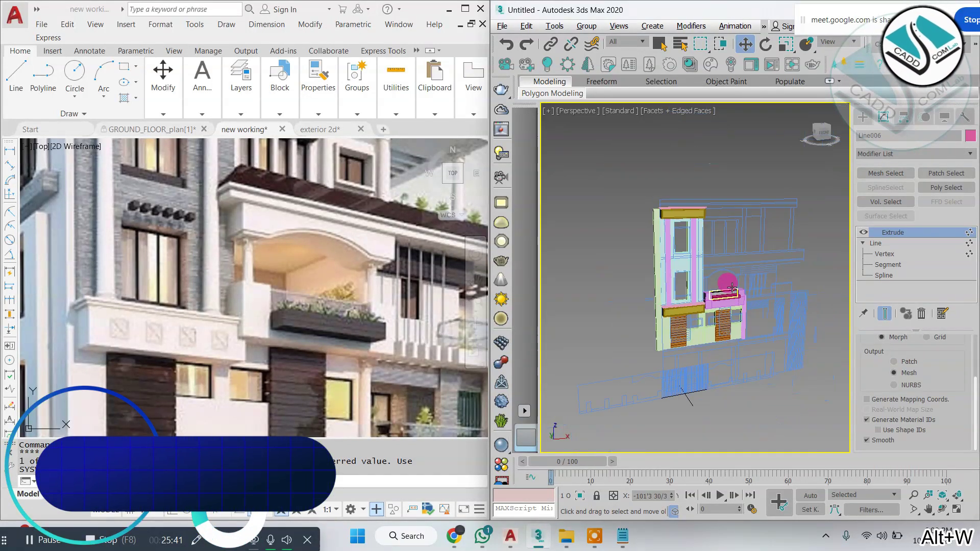
click(863, 117)
click(600, 301)
drag(784, 272, 785, 272)
scroll(757, 276, up, 6)
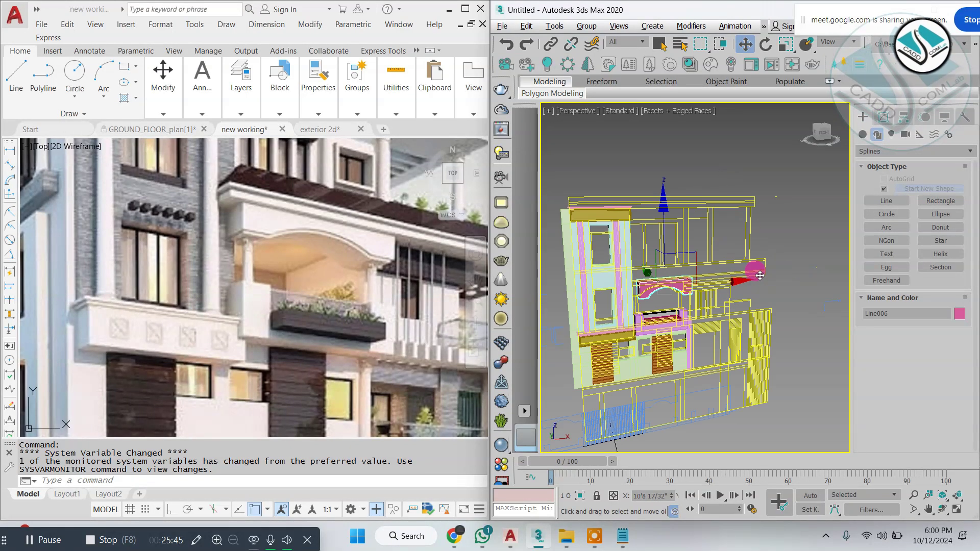
Fine-position the arched beam along X in the front view so it lines up with the balcony parapet below.
scroll(638, 303, up, 5)
alt+middle_drag(768, 306, 775, 350)
key(alt+w)
key(alt+w)
scroll(733, 223, up, 8)
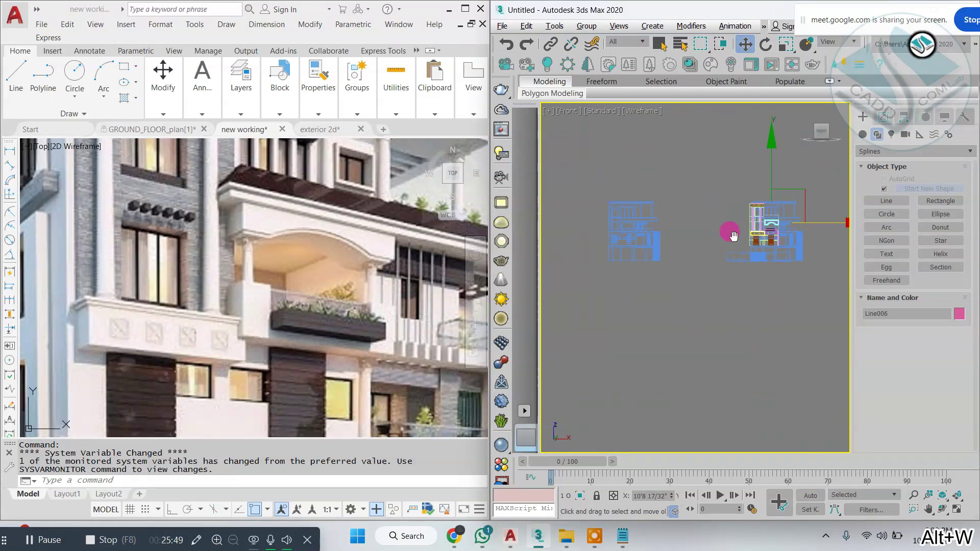
middle_drag(795, 240, 754, 242)
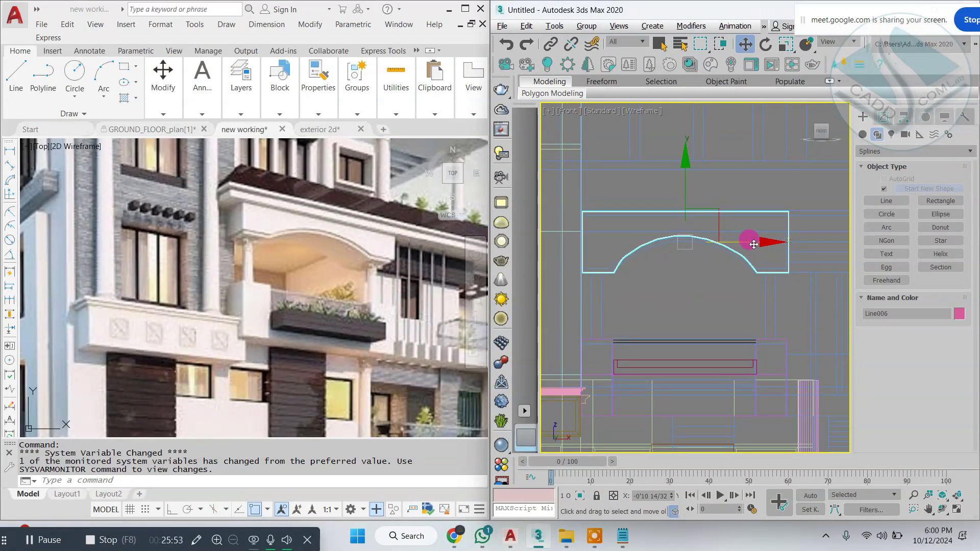
key(alt+w)
key(alt+w)
mouse_move(759, 300)
alt+middle_down()
mouse_move(671, 284)
mouse_move(750, 271)
mouse_move(774, 237)
mouse_move(780, 244)
alt+middle_up()
scroll(780, 246, up, 3)
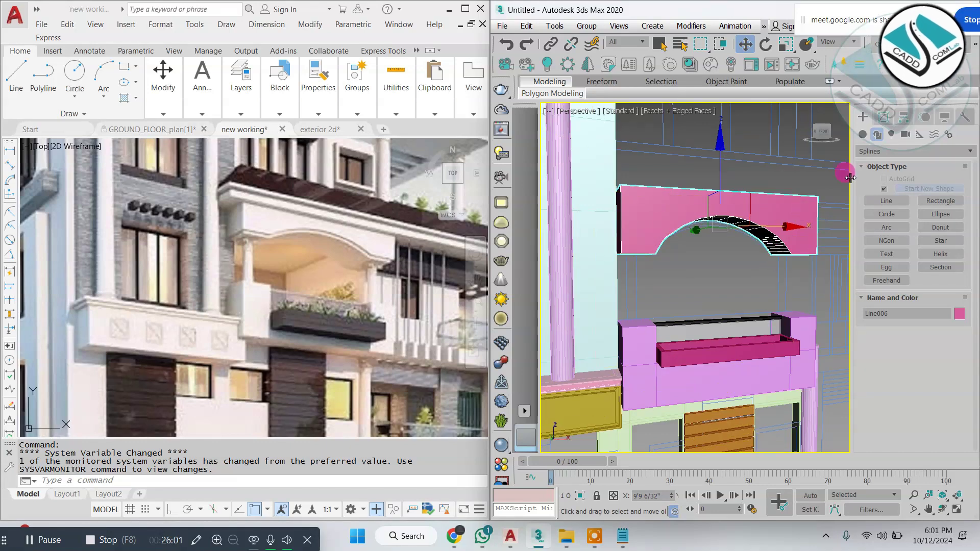
Convert the arched beam to an Editable Poly and activate polygon editing.
click(883, 117)
right_click(727, 171)
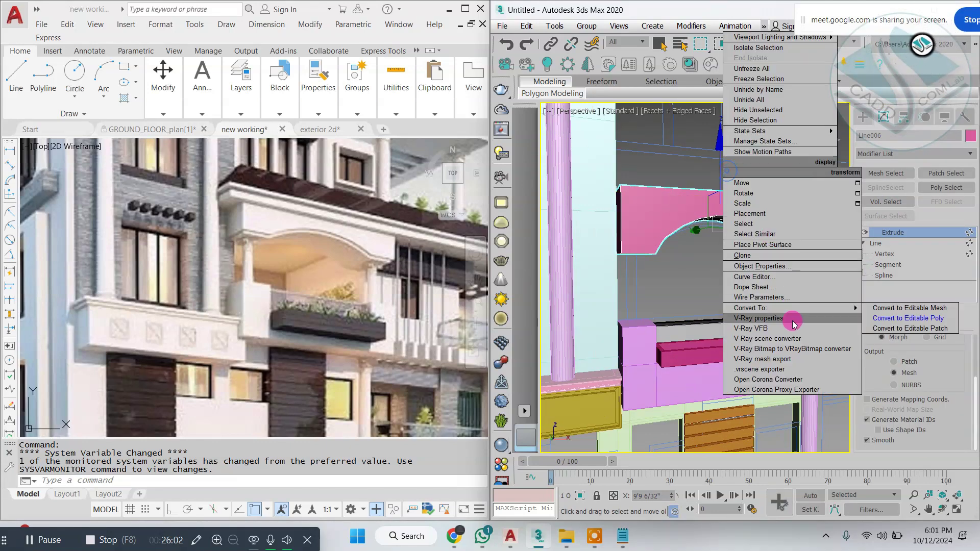
click(907, 318)
click(885, 276)
scroll(719, 230, up, 2)
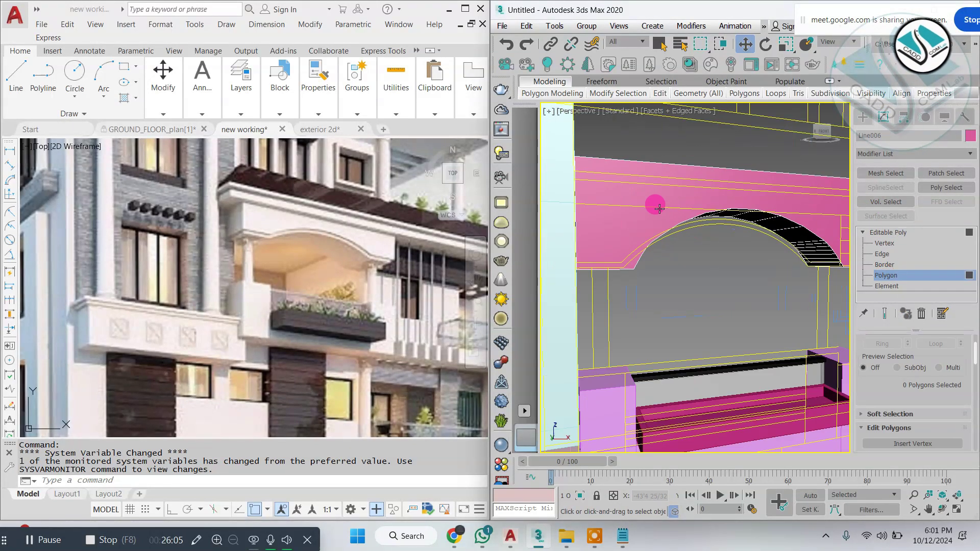
Inset the arched beam's front face by 0'1" to form a narrow border.
scroll(715, 255, down, 2)
click(712, 264)
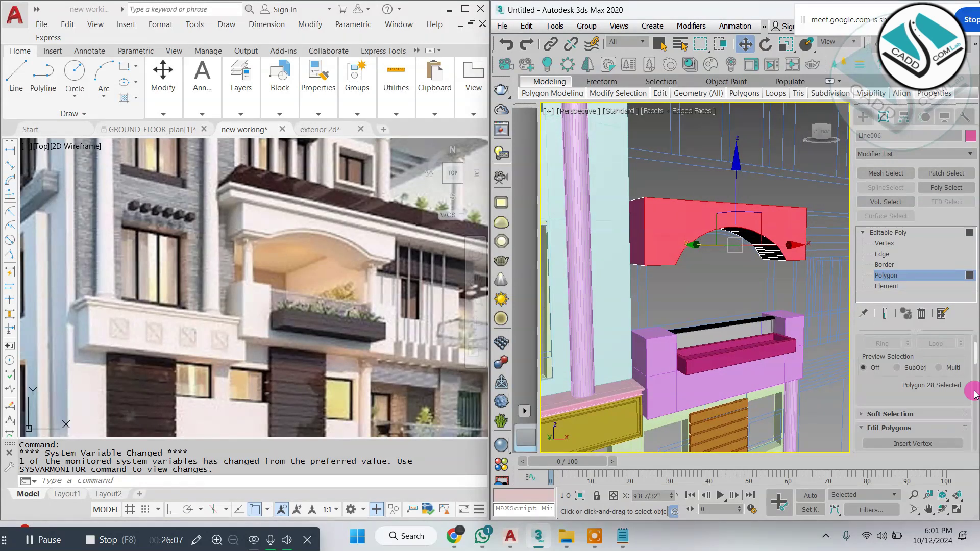
scroll(894, 412, down, 3)
click(957, 399)
scroll(692, 248, up, 5)
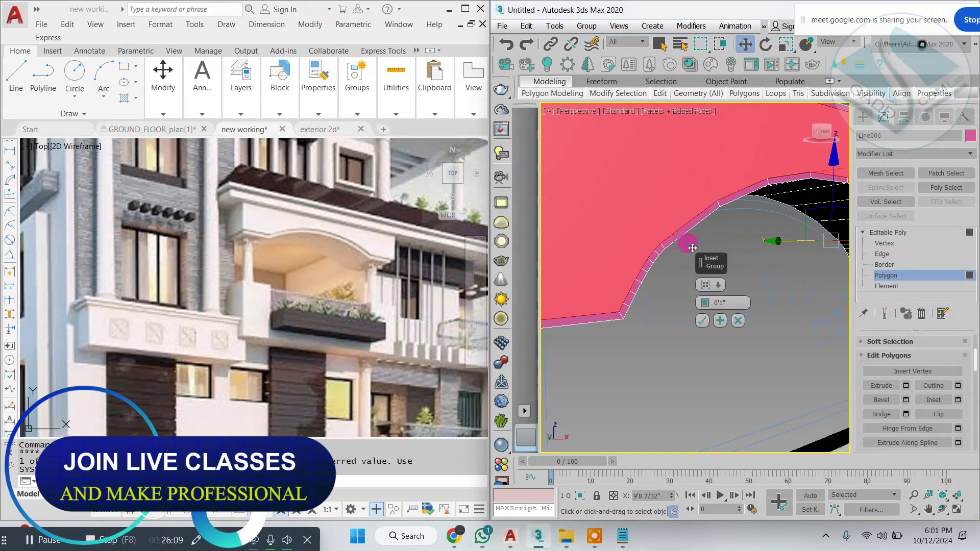
click(701, 321)
Extrude the inset front face of the arched beam inward, with a height of -0'0 31/32".
scroll(701, 321, down, 5)
click(906, 386)
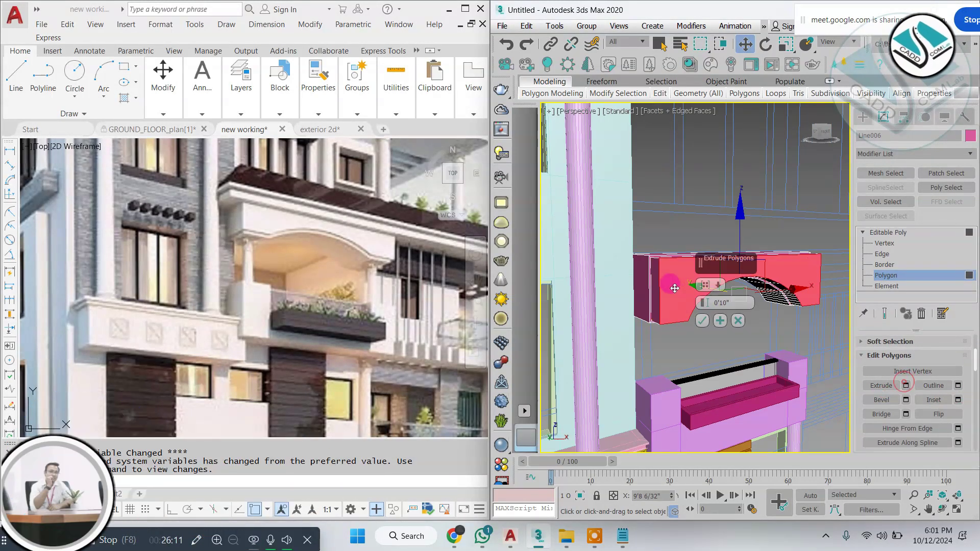
scroll(719, 326, up, 5)
drag(704, 303, 704, 319)
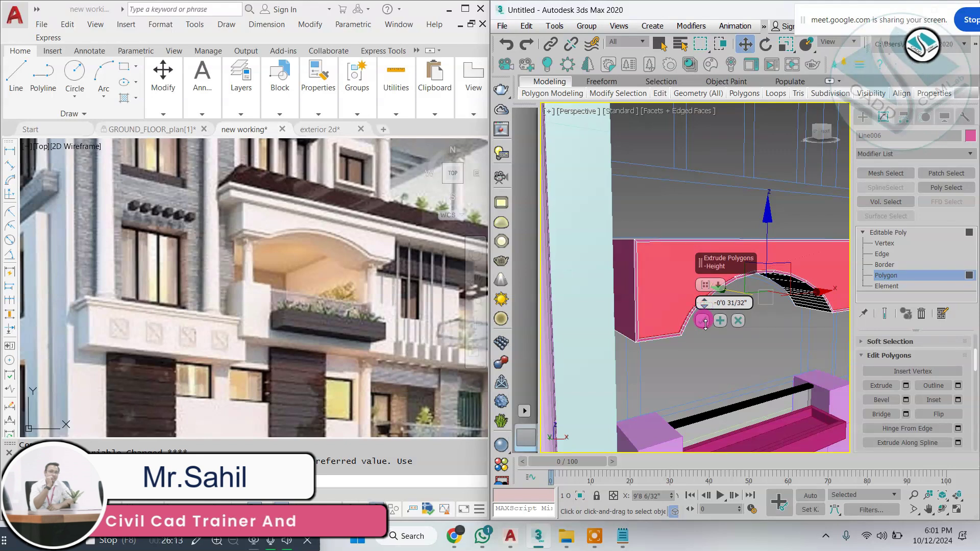
click(791, 344)
scroll(744, 284, down, 4)
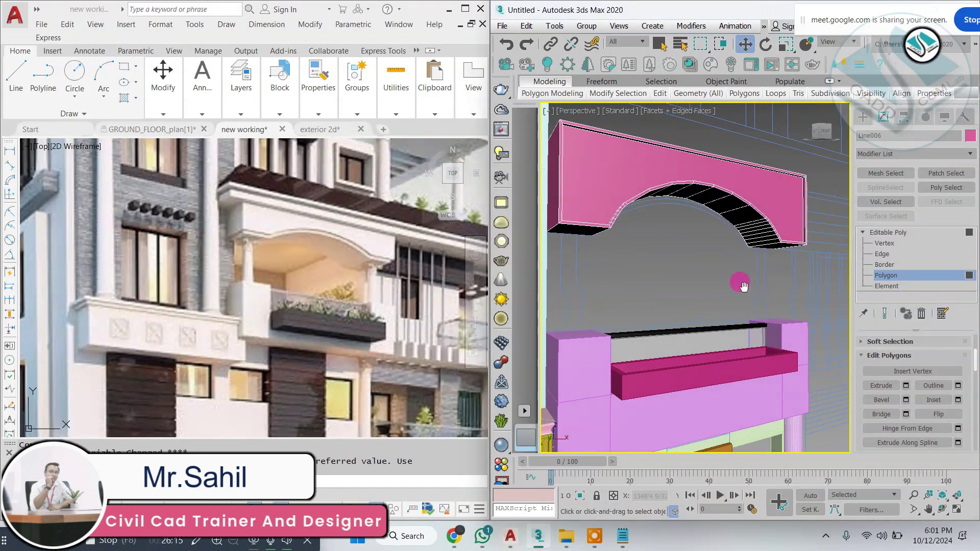
Leave polygon editing on the arched beam and draw a circle in the top view over the balcony parapet's left pier.
click(863, 117)
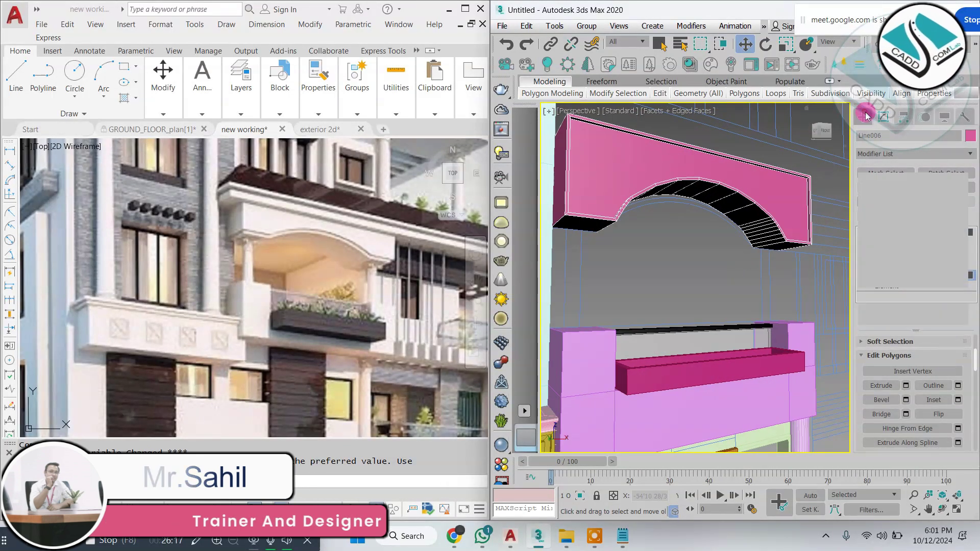
alt+middle_drag(726, 227, 770, 274)
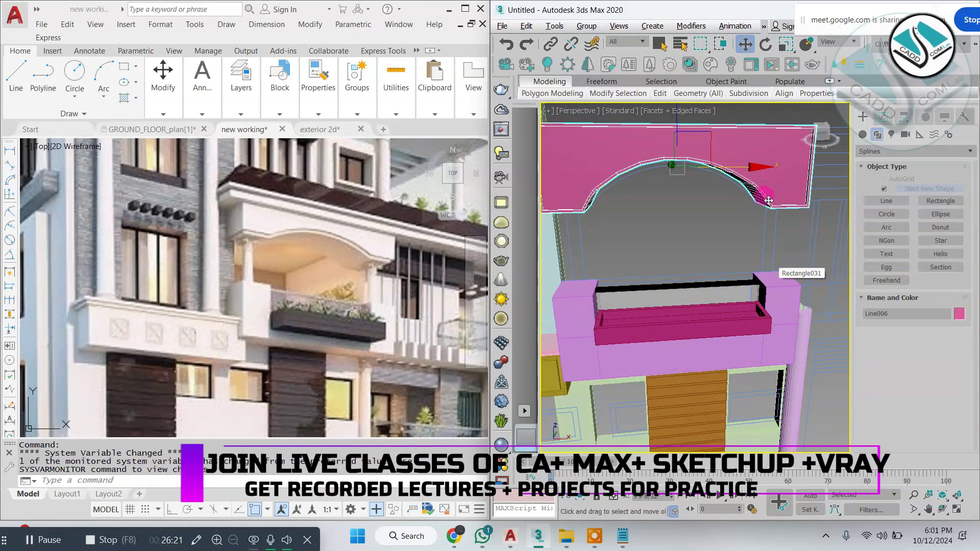
key(alt+w)
key(alt+w)
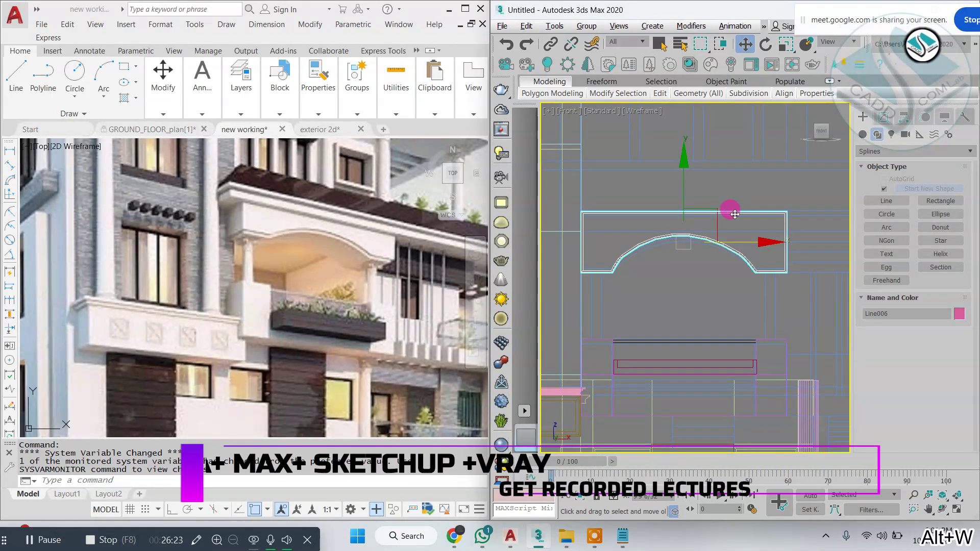
key(alt+w)
key(alt+w)
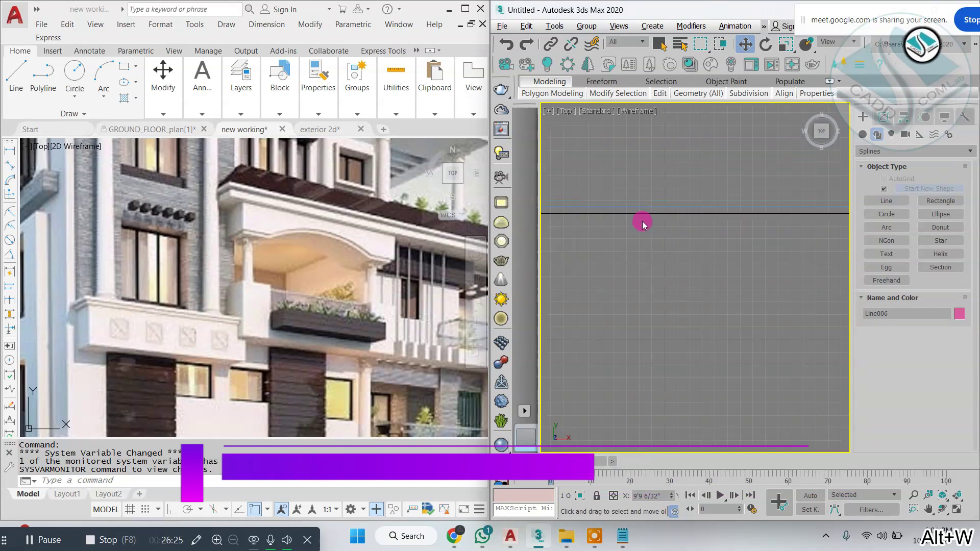
scroll(672, 242, up, 10)
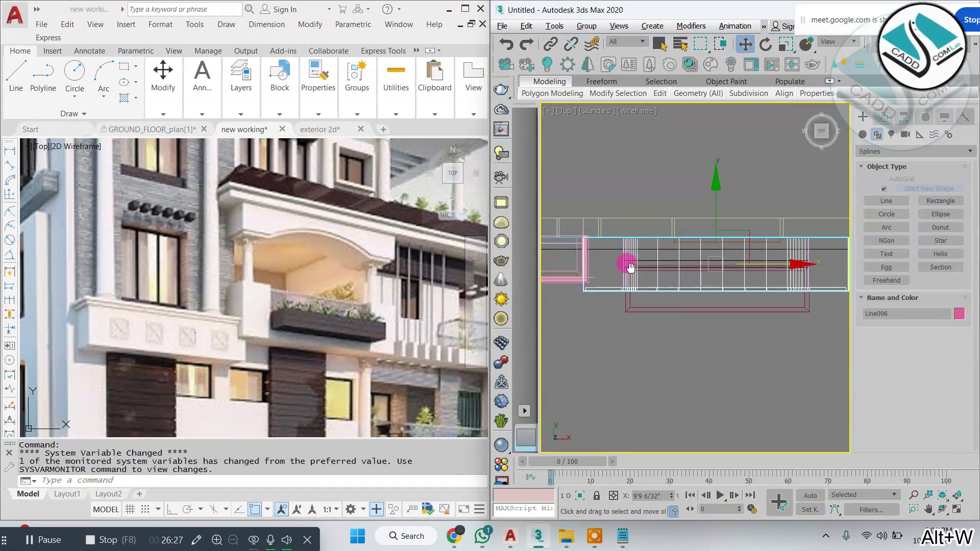
click(879, 215)
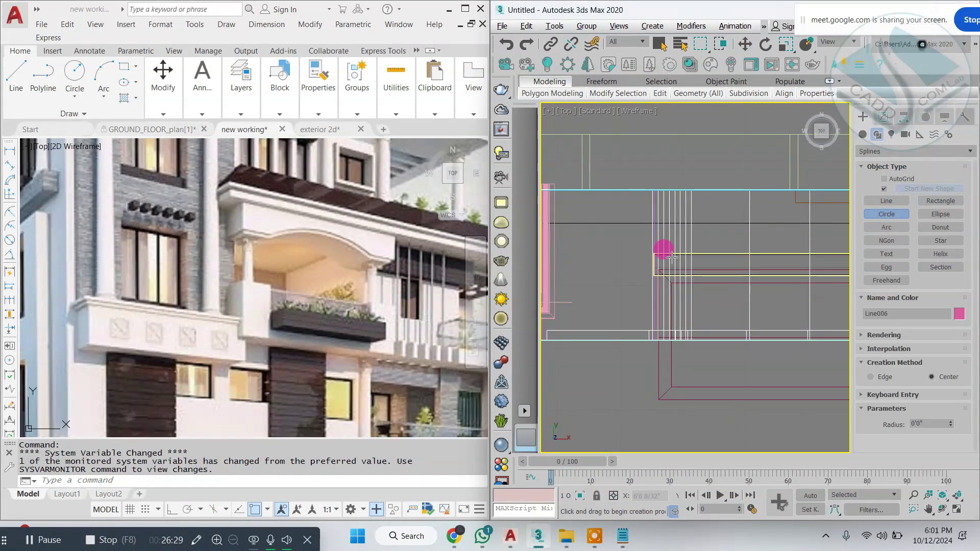
drag(598, 262, 601, 280)
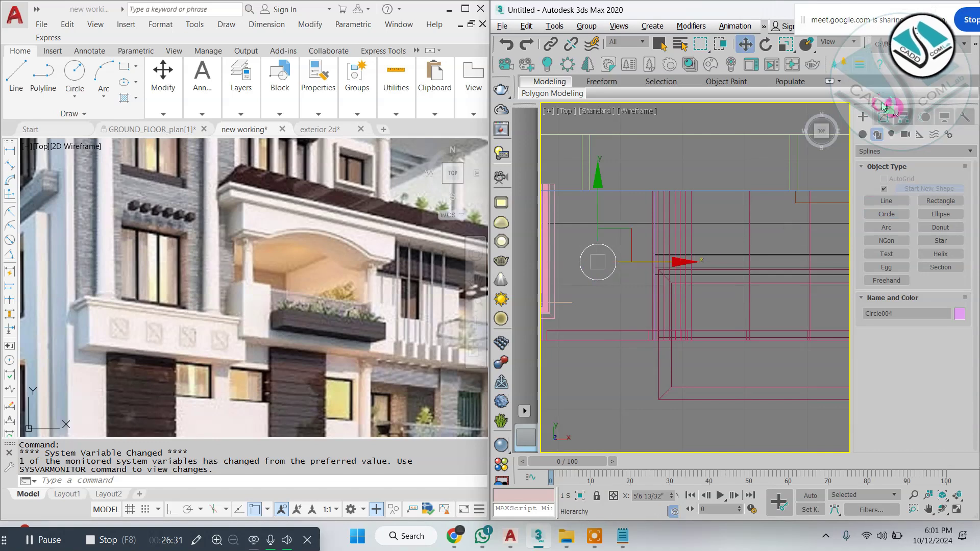
Extrude the circle by 2'0" to form a round balcony column.
click(883, 116)
click(913, 153)
click(888, 165)
key(alt+w)
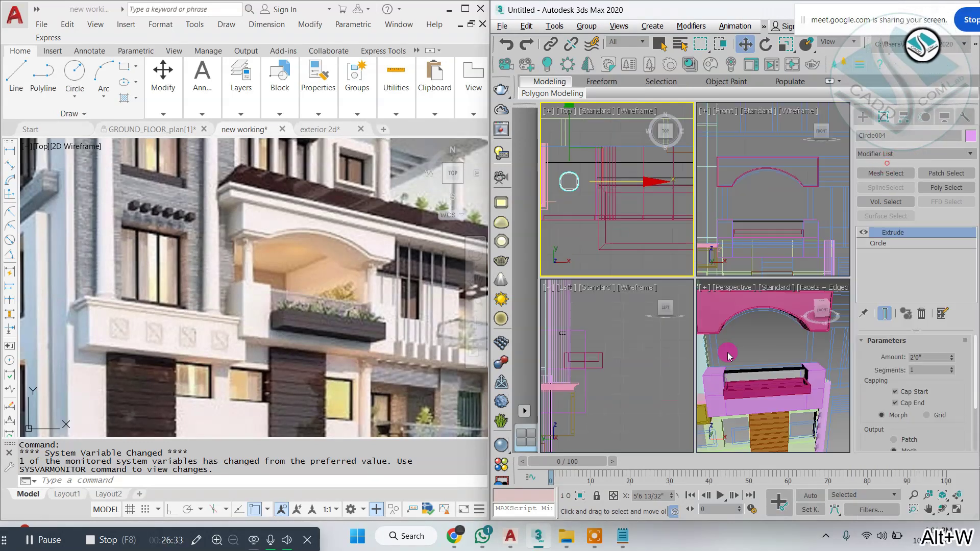
right_click(701, 352)
key(alt+w)
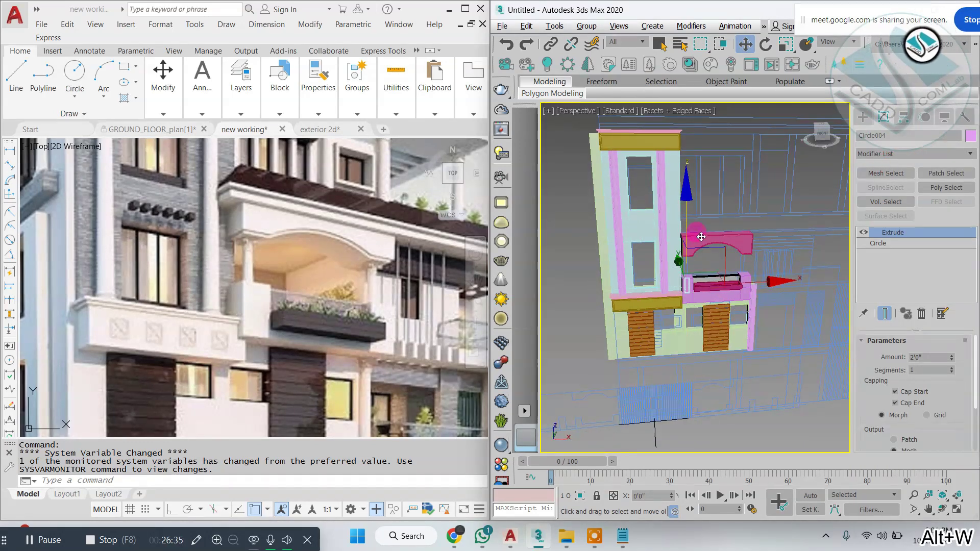
Raise the round column so it stands on top of the balcony parapet's left pier.
scroll(704, 269, up, 6)
scroll(653, 270, down, 8)
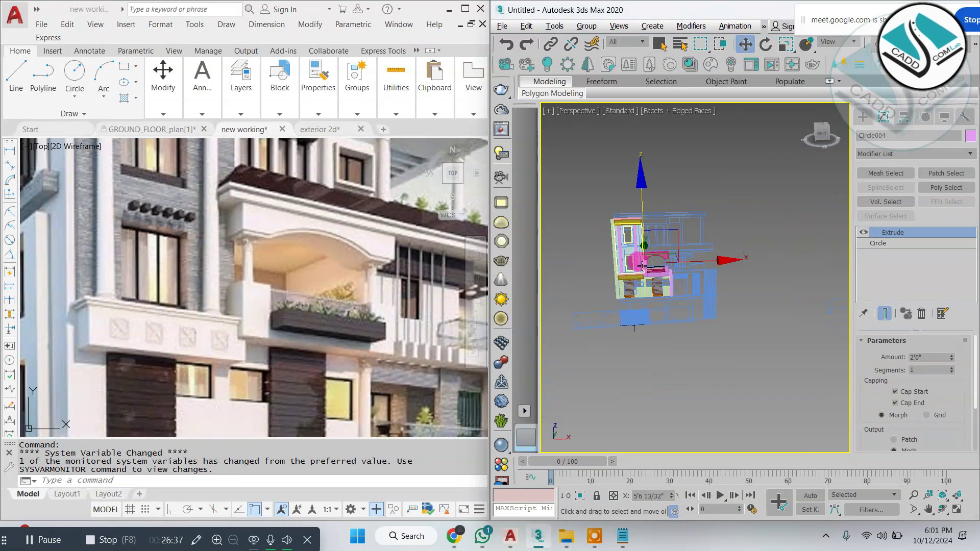
scroll(654, 258, up, 7)
alt+middle_drag(738, 278, 710, 287)
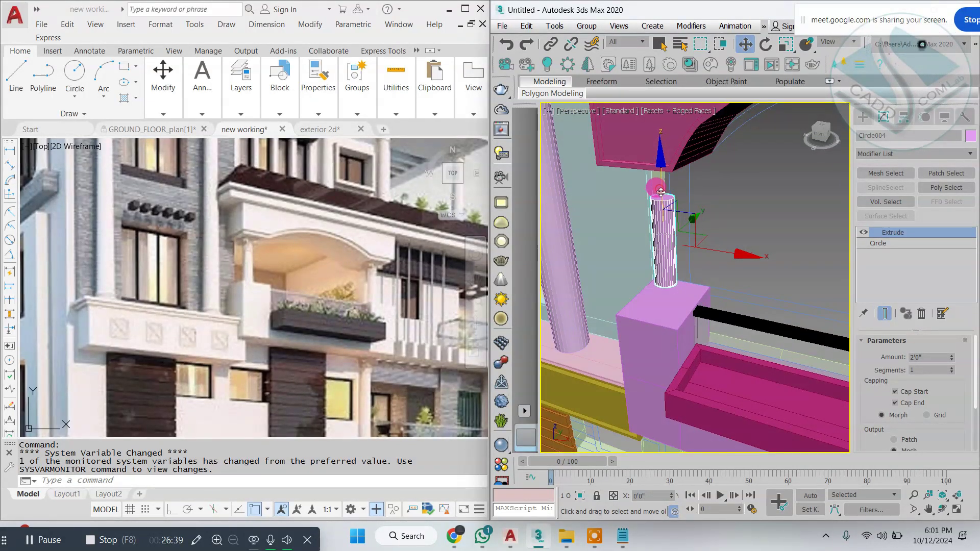
alt+middle_drag(666, 209, 847, 268)
middle_drag(708, 189, 685, 204)
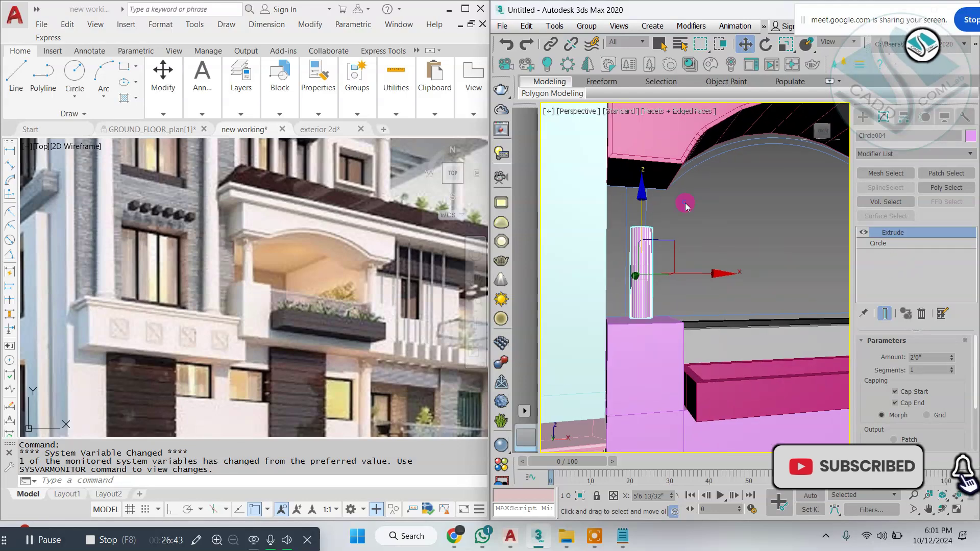
Convert the column to an Editable Poly and move its upper vertices in the front view up to the arched beam's underside.
right_click(684, 204)
mouse_move(803, 346)
click(851, 350)
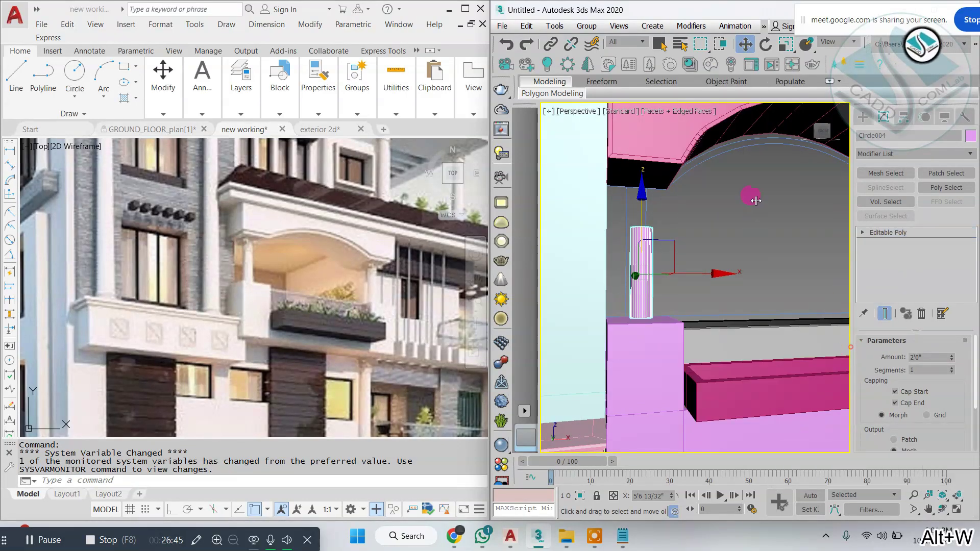
key(alt+w)
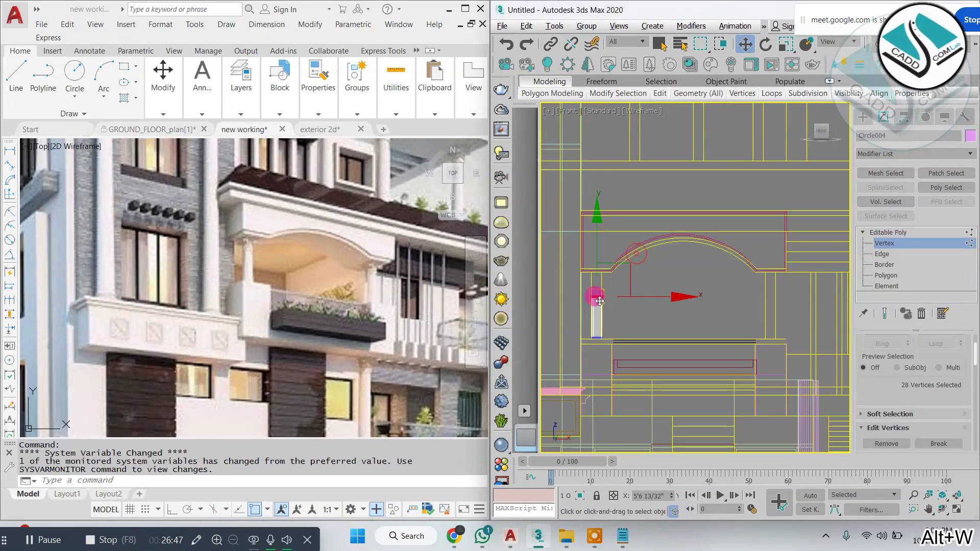
scroll(599, 301, up, 3)
key(alt+w)
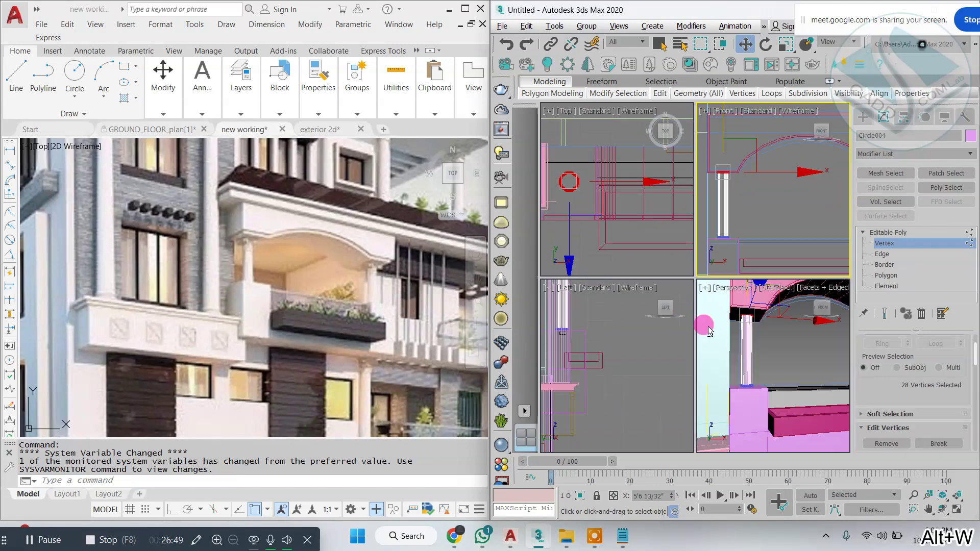
key(alt+w)
alt+middle_drag(661, 434, 650, 437)
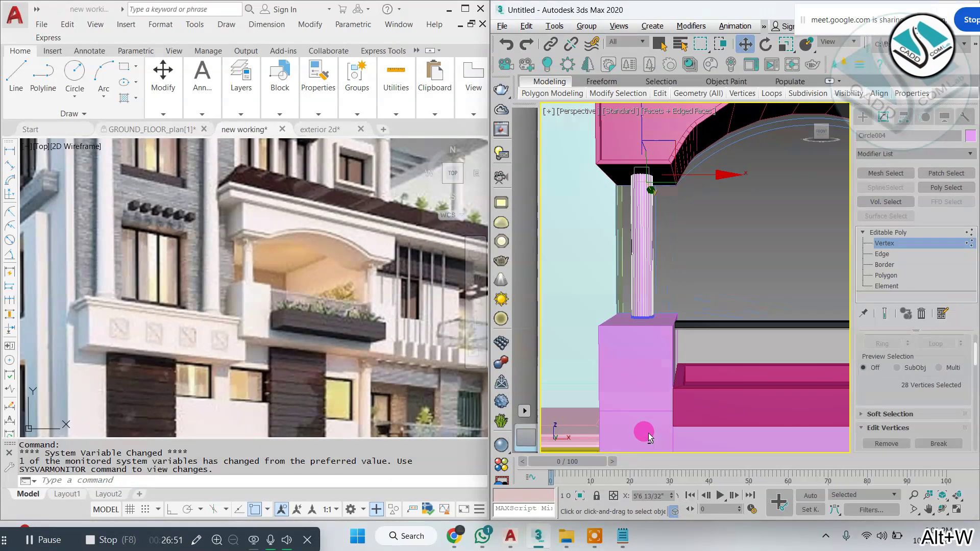
click(863, 117)
Copy the column once along X to the balcony parapet's right pier, using the Copy option.
scroll(671, 245, down, 5)
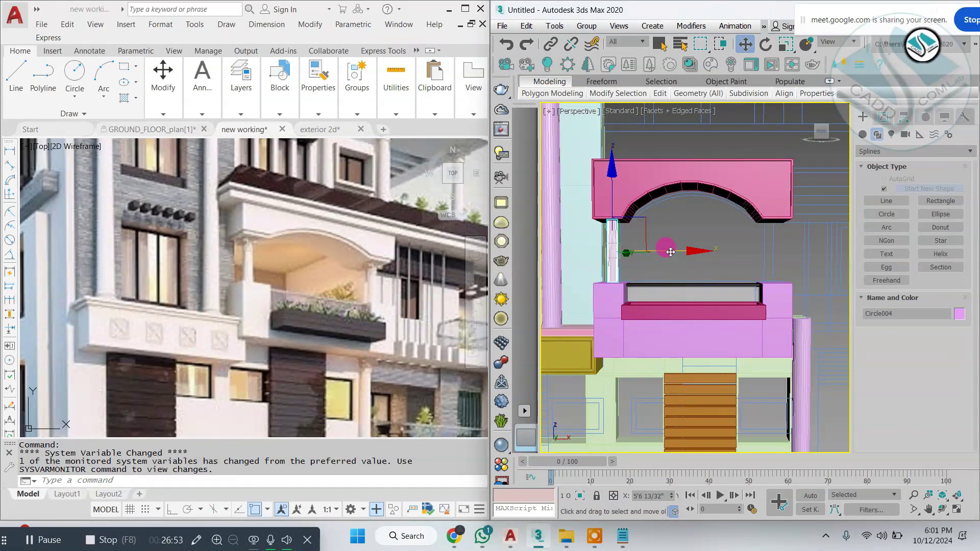
shift+drag(671, 251, 818, 274)
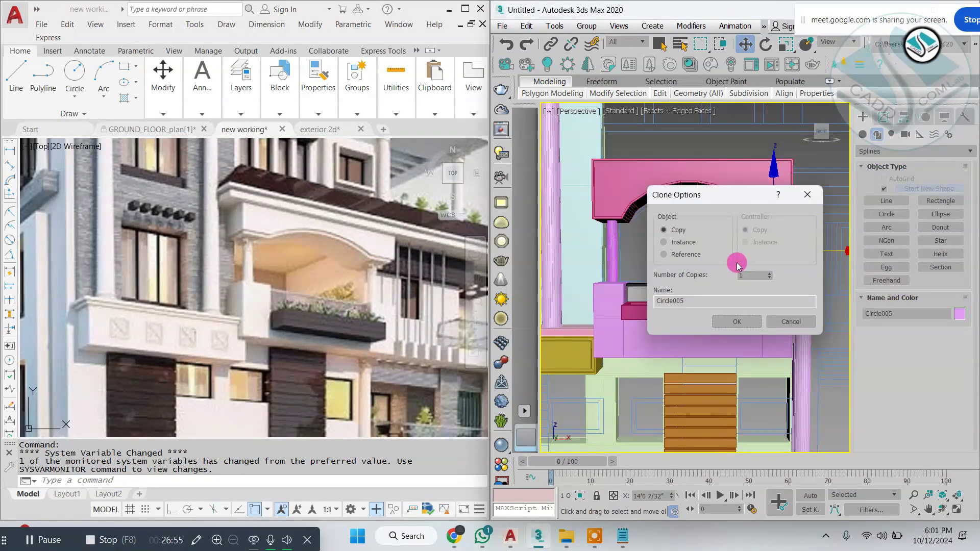
click(733, 326)
mouse_move(689, 286)
alt+middle_down()
mouse_move(681, 342)
mouse_move(724, 297)
mouse_move(693, 313)
alt+middle_up()
scroll(713, 296, down, 5)
scroll(692, 316, down, 3)
middle_drag(810, 315, 744, 321)
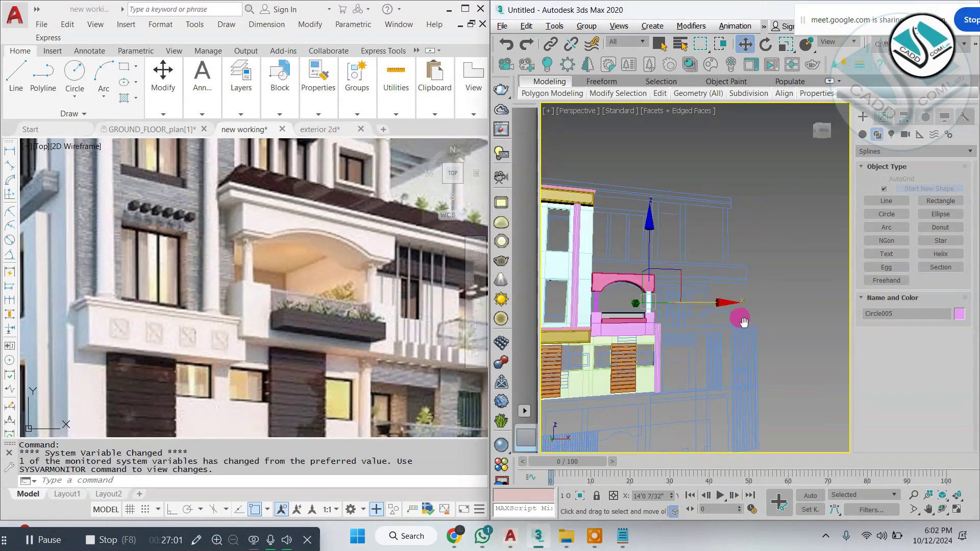
Try to widen the balcony parapet by moving its right-end vertices along X in the front view, past the ground-floor column.
scroll(641, 295, up, 4)
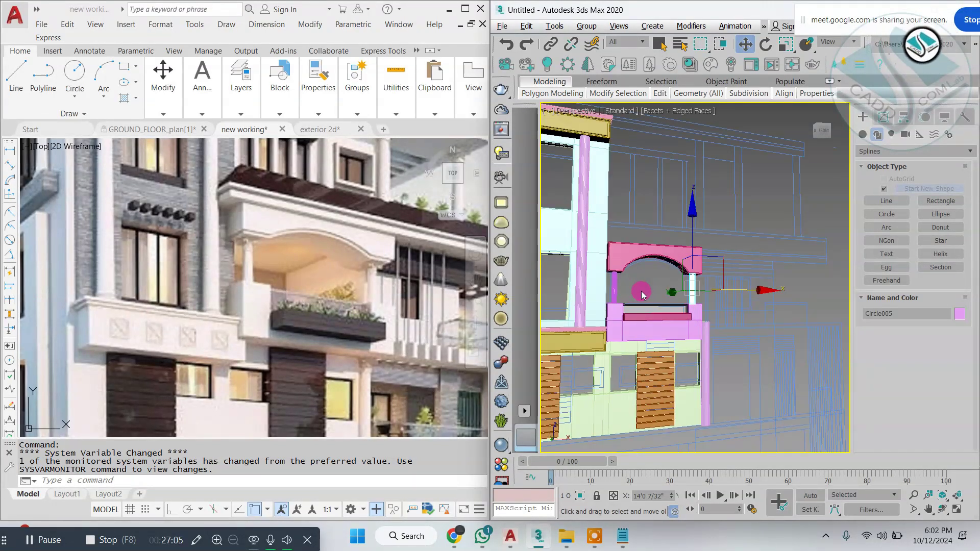
alt+middle_drag(748, 320, 698, 334)
scroll(699, 334, up, 3)
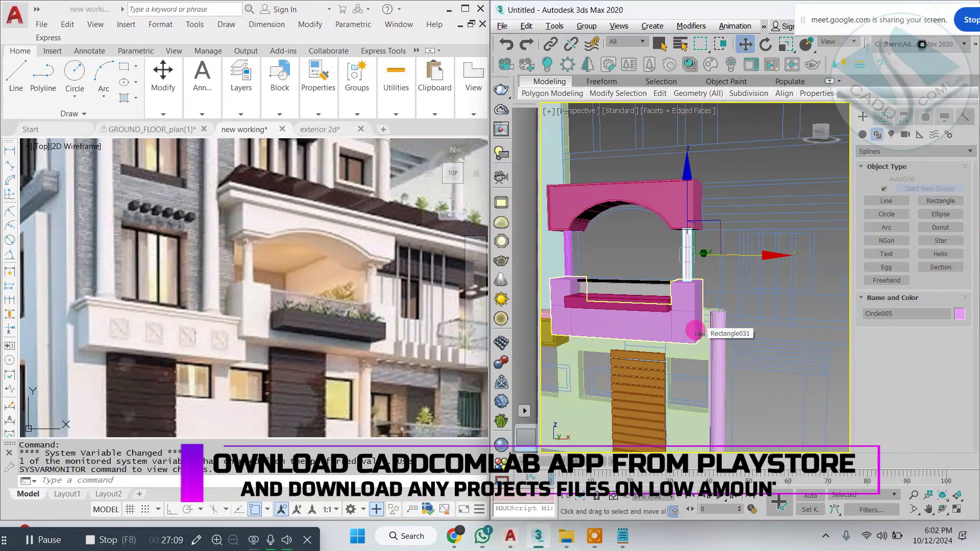
click(697, 309)
alt+middle_drag(722, 331, 684, 266)
click(883, 117)
click(884, 243)
scroll(638, 244, up, 4)
scroll(641, 246, down, 3)
key(alt+w)
right_click(717, 202)
key(alt+w)
scroll(711, 197, down, 5)
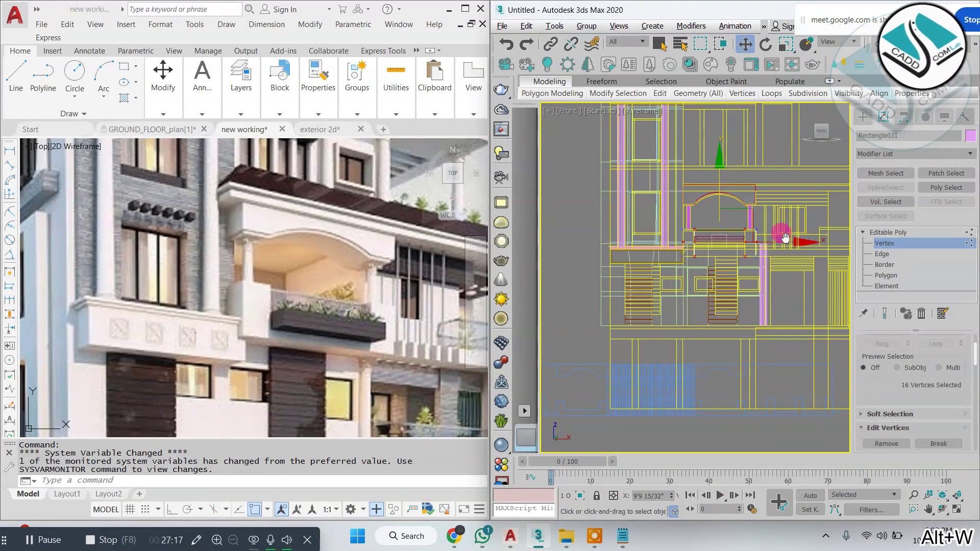
scroll(741, 262, up, 4)
middle_drag(781, 234, 732, 246)
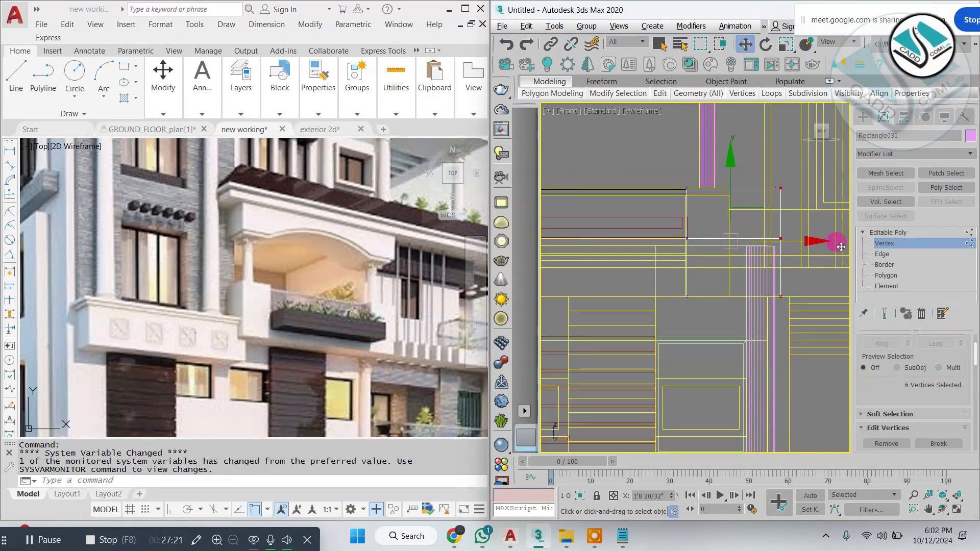
scroll(847, 250, down, 6)
middle_drag(820, 219, 759, 266)
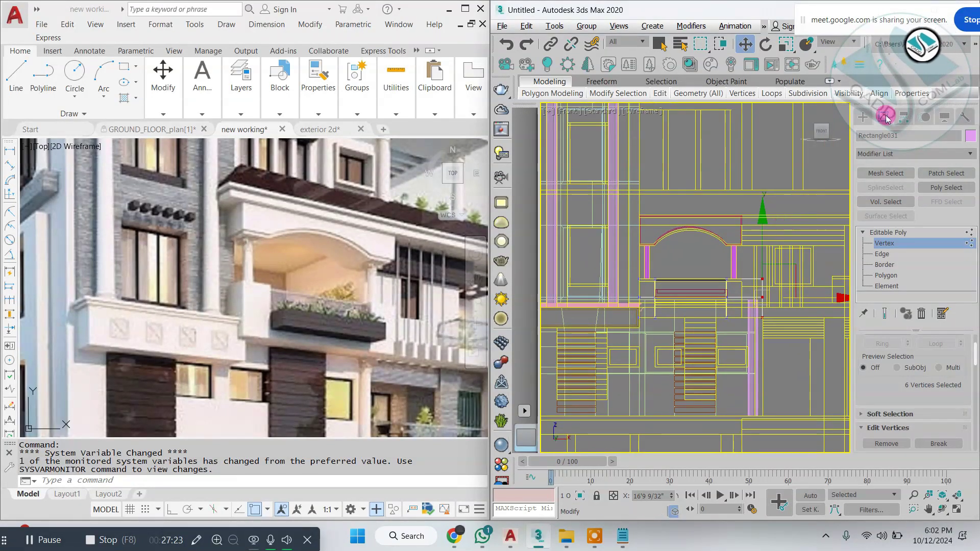
Leave vertex editing, check the widened parapet in the perspective view and undo the widening.
click(863, 118)
scroll(767, 247, up, 4)
key(alt+w)
right_click(745, 333)
key(alt+w)
scroll(725, 296, down, 5)
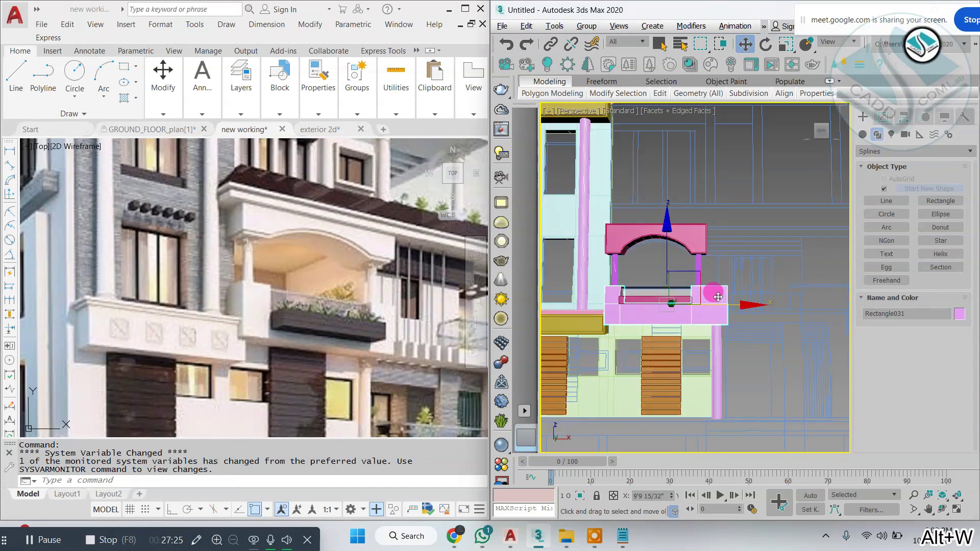
mouse_move(717, 295)
alt+middle_down()
mouse_move(702, 305)
mouse_move(724, 304)
alt+middle_up()
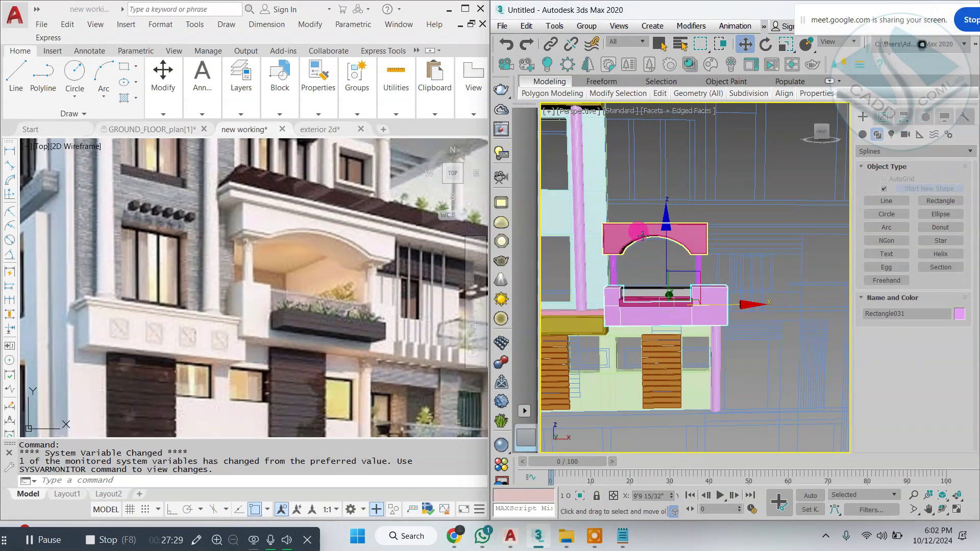
key(ctrl+z)
Examine the parapet end and the ground-floor column, switching to AutoCAD to compare them and the roof with the reference photo.
scroll(648, 230, up, 3)
alt+middle_drag(658, 220, 672, 209)
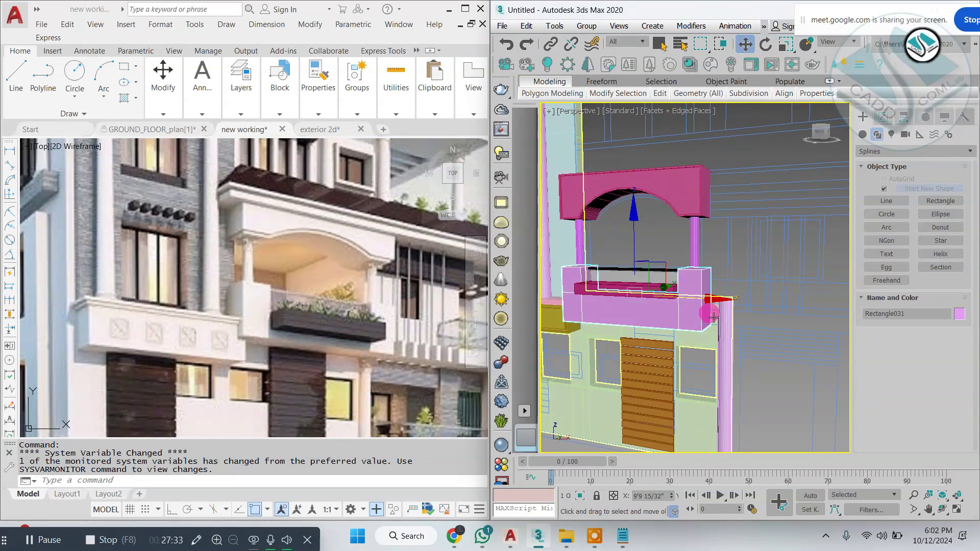
alt+middle_drag(713, 316, 707, 277)
click(729, 313)
scroll(724, 284, down, 3)
scroll(725, 279, down, 3)
click(274, 237)
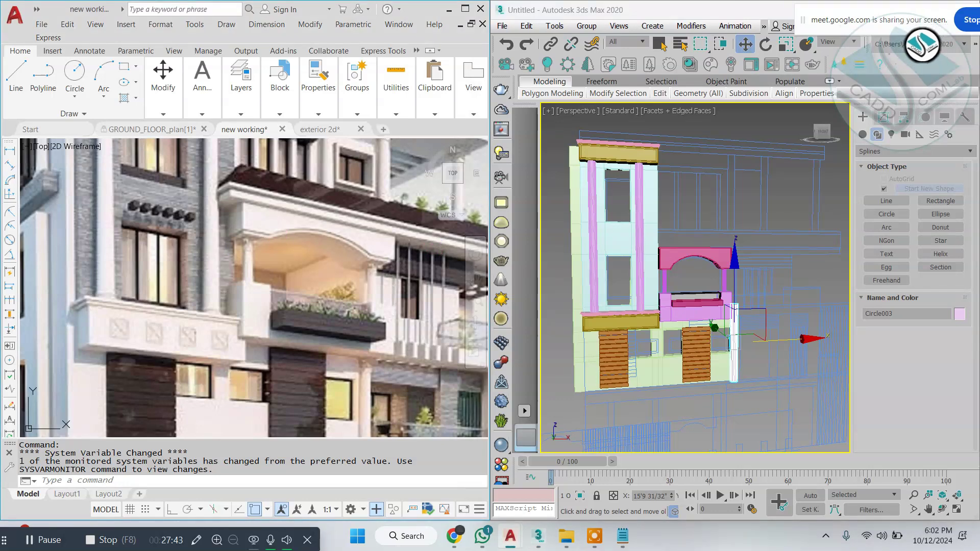
scroll(310, 223, down, 2)
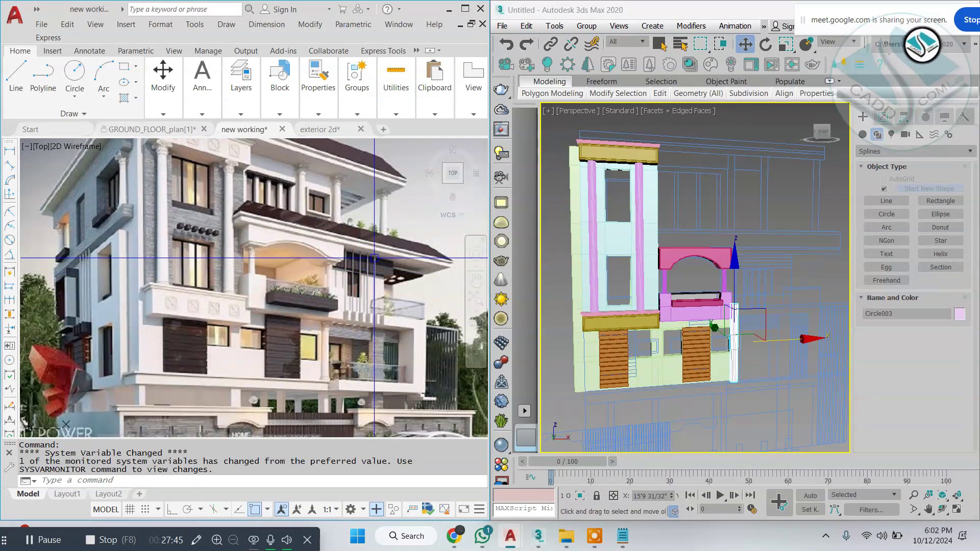
scroll(320, 269, up, 2)
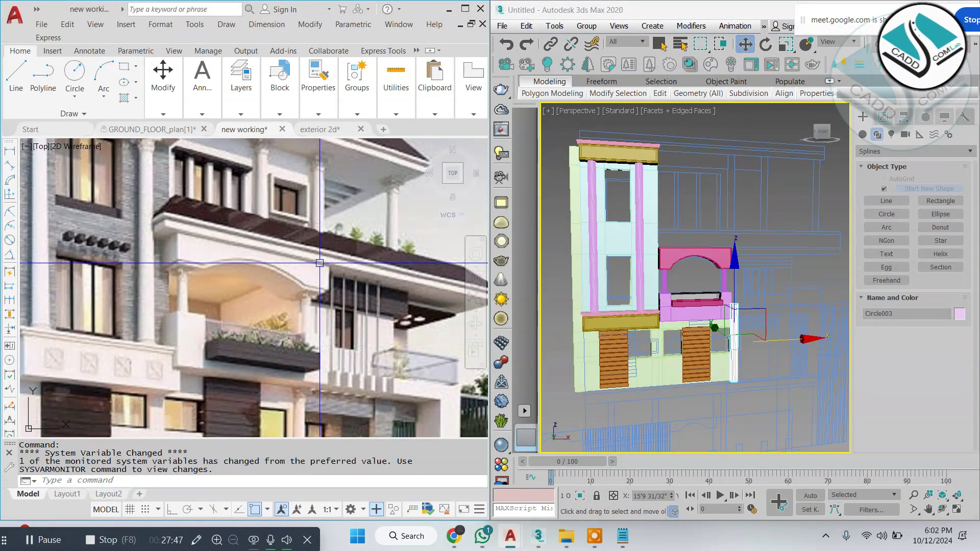
scroll(319, 263, down, 2)
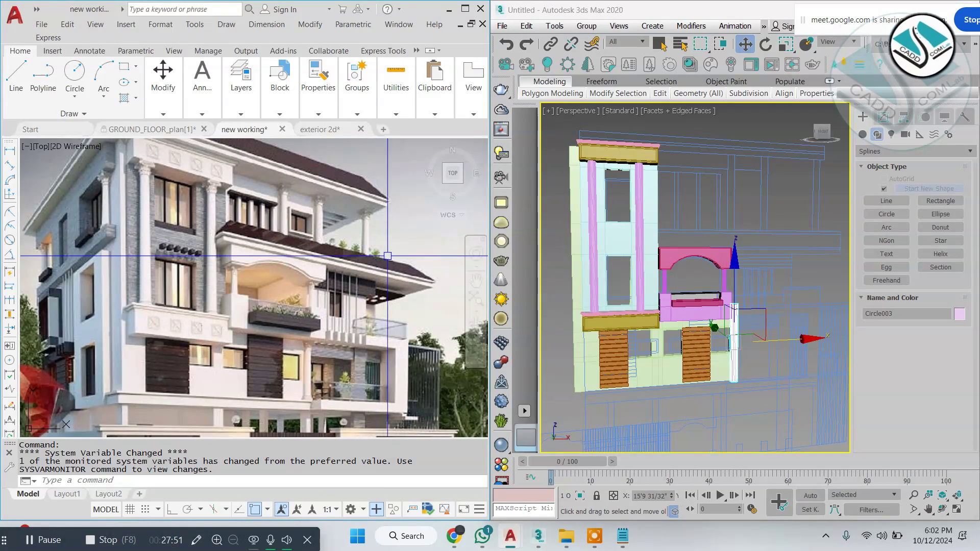
Draw a rectangle about 28'1" by 3'8" over the roof band outline above the balcony arch in the front view.
middle_click(766, 257)
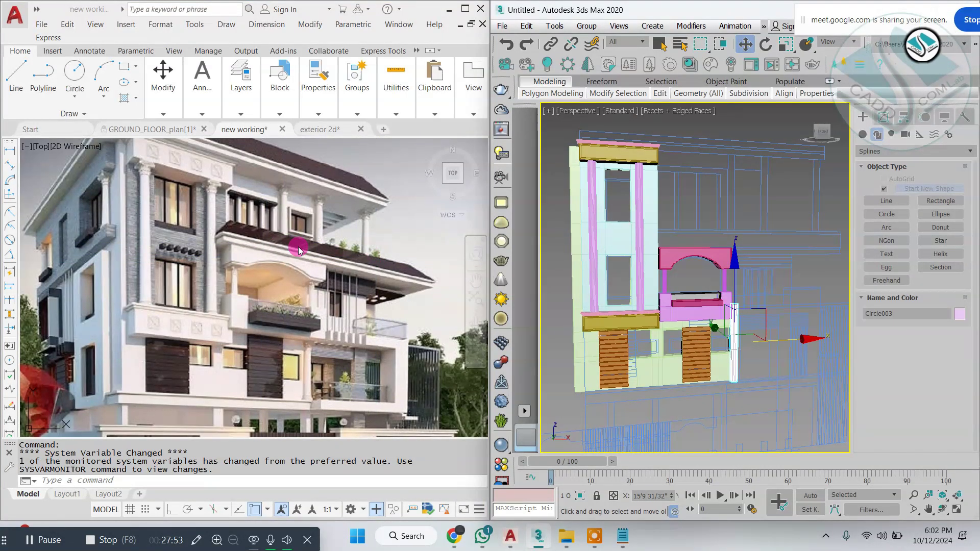
key(alt+w)
middle_click(655, 252)
key(alt+w)
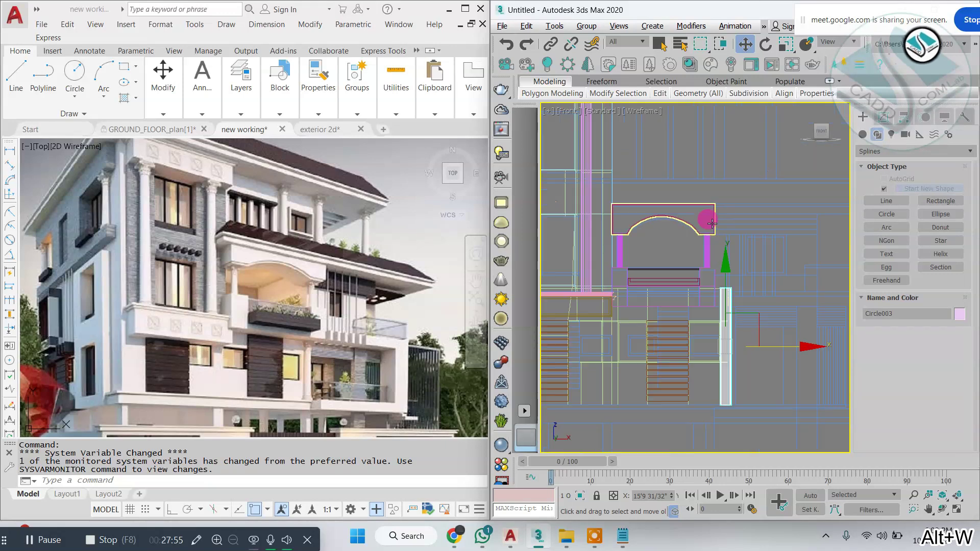
scroll(686, 247, down, 2)
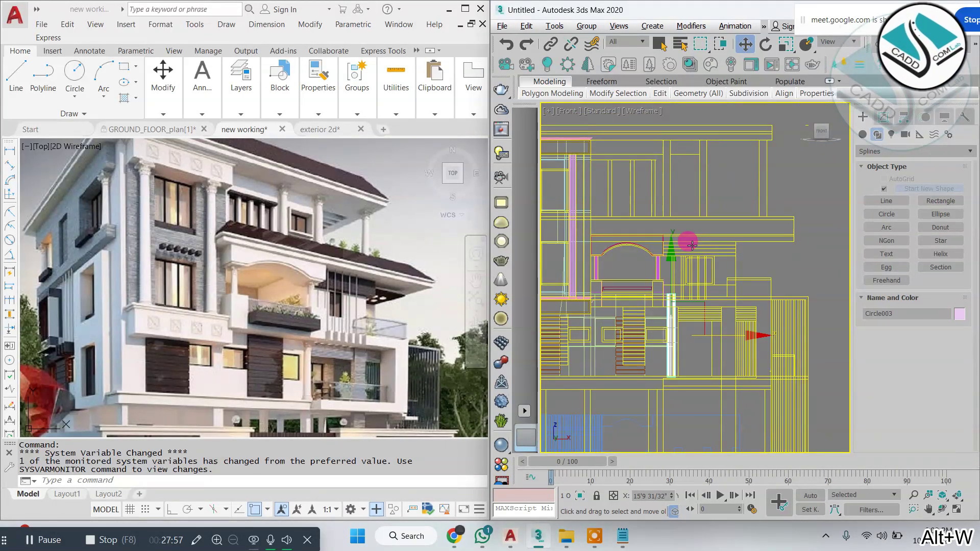
middle_drag(691, 246, 714, 246)
click(940, 202)
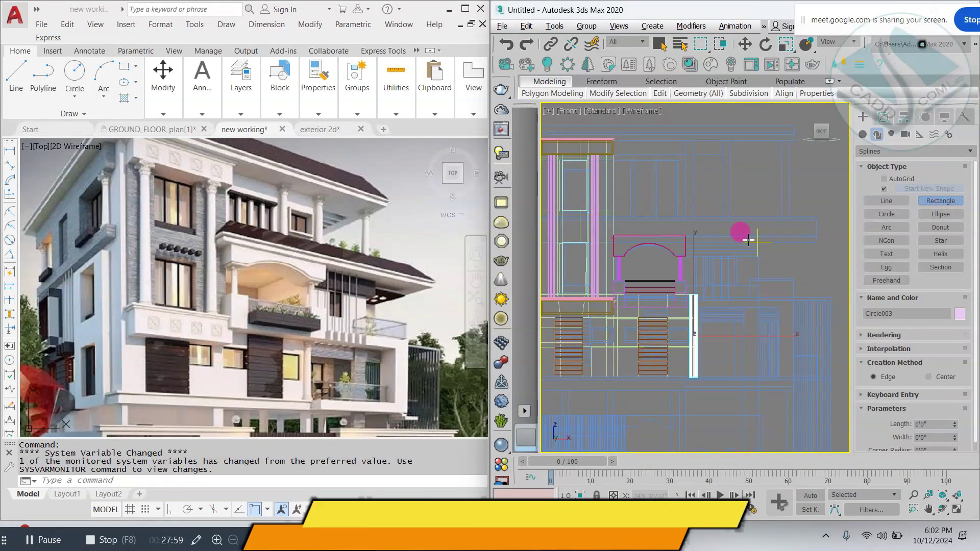
middle_drag(792, 226, 812, 268)
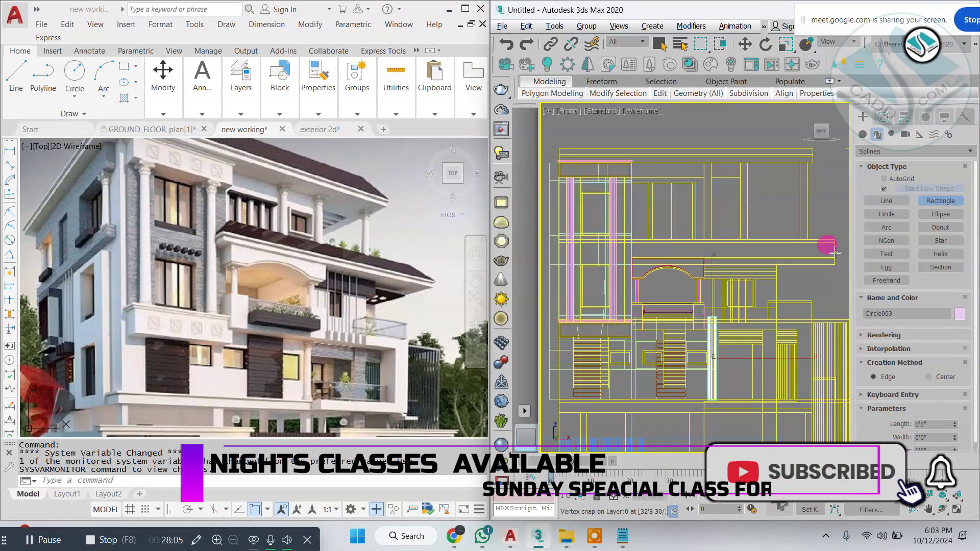
drag(832, 262, 641, 240)
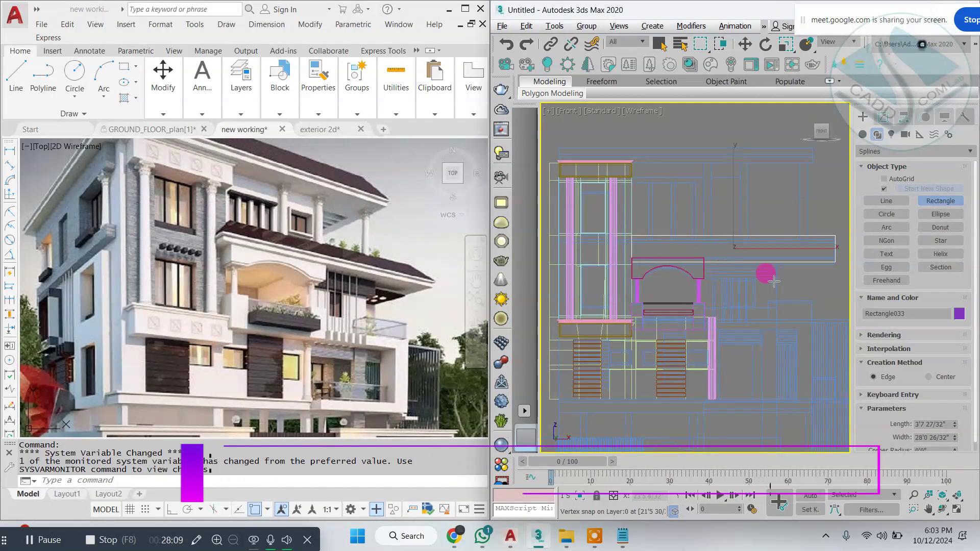
Convert the roof band rectangle to an Editable Spline and inspect its end vertices at vertex level.
key(w)
click(882, 122)
scroll(713, 234, up, 3)
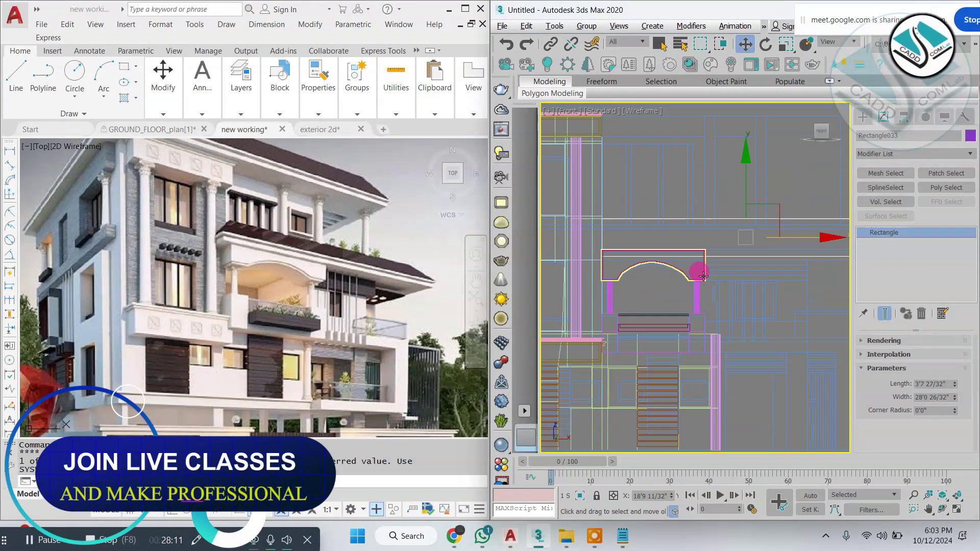
right_click(665, 188)
mouse_move(760, 331)
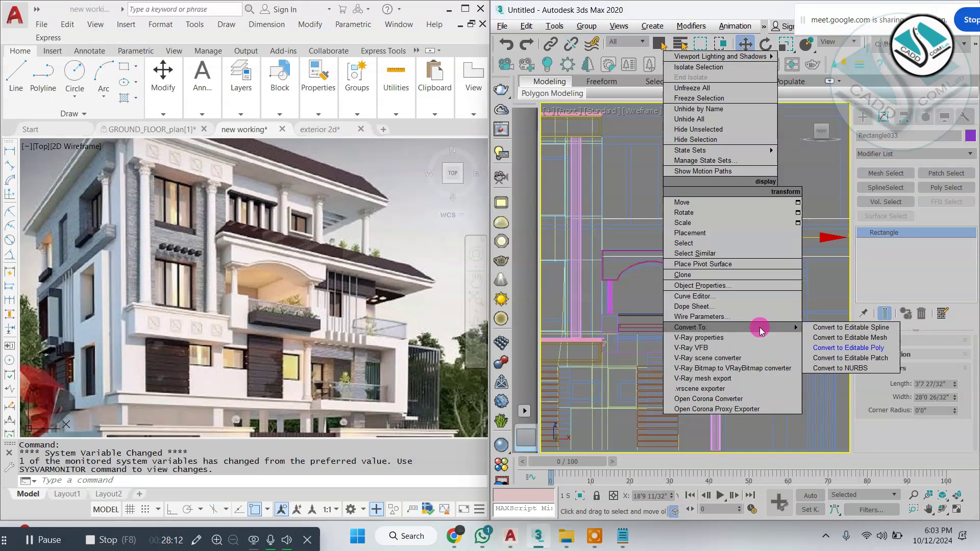
click(847, 327)
click(863, 232)
click(884, 243)
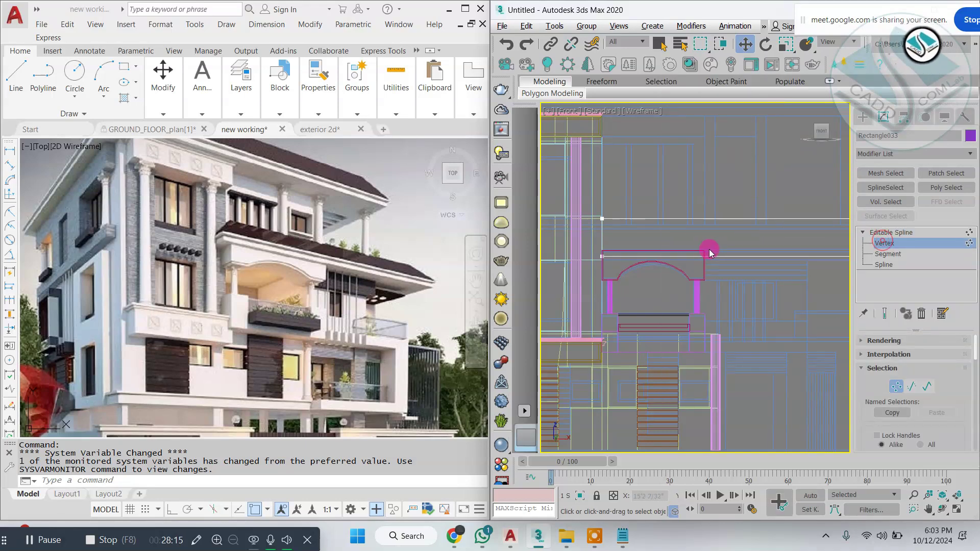
middle_drag(697, 236, 691, 239)
scroll(816, 227, up, 6)
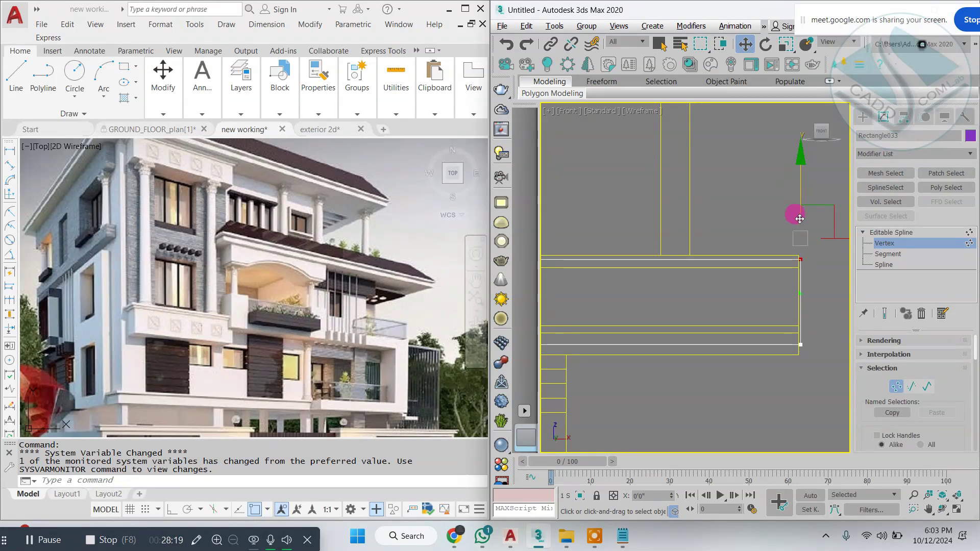
scroll(803, 237, down, 6)
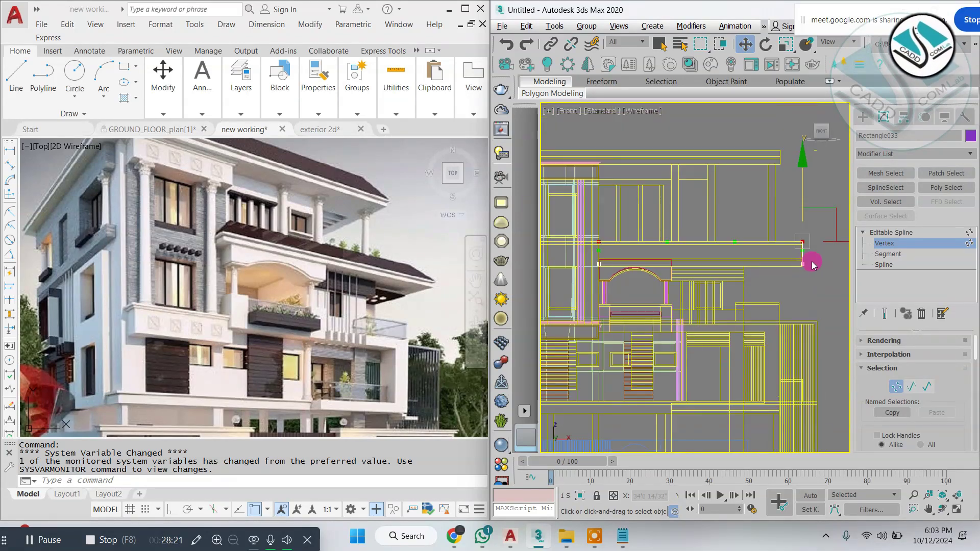
scroll(581, 270, up, 6)
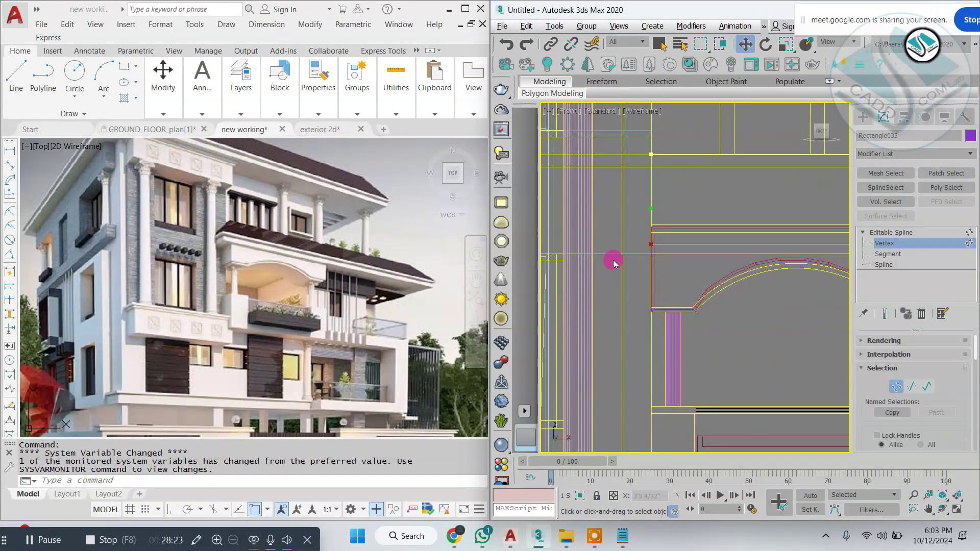
Extrude the roof band spline by 2'0" in the perspective view.
key(alt+w)
middle_click(720, 335)
key(alt+w)
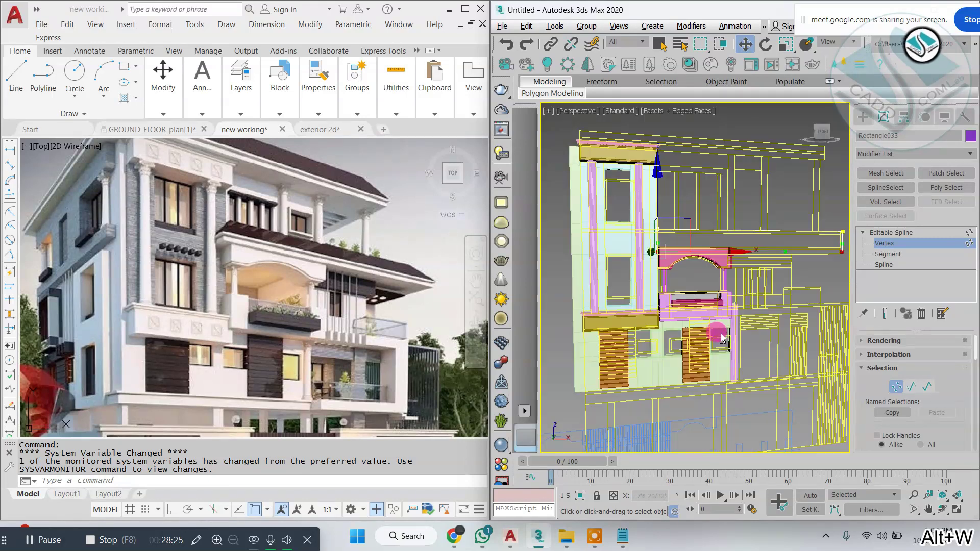
scroll(784, 247, up, 4)
middle_drag(785, 247, 716, 254)
scroll(696, 263, down, 3)
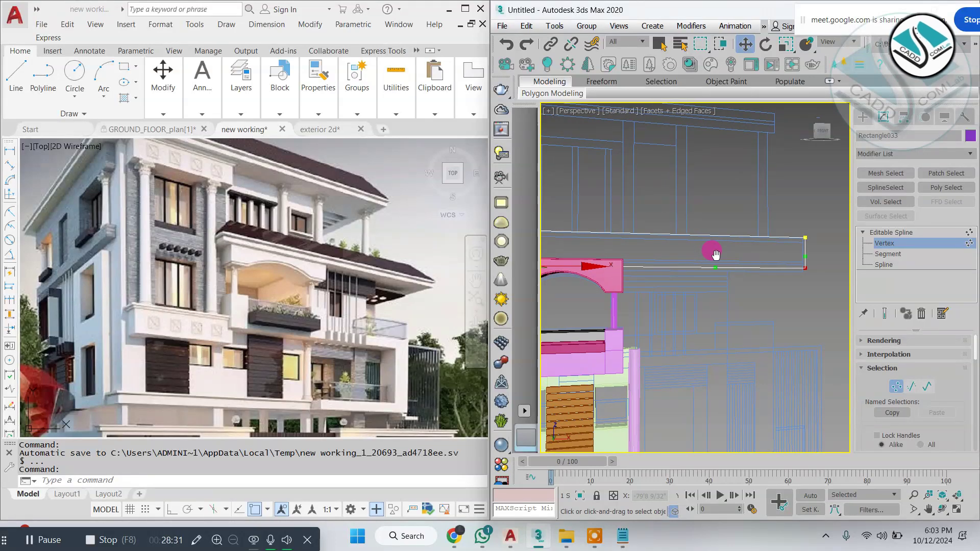
middle_drag(642, 250, 651, 250)
scroll(607, 238, down, 3)
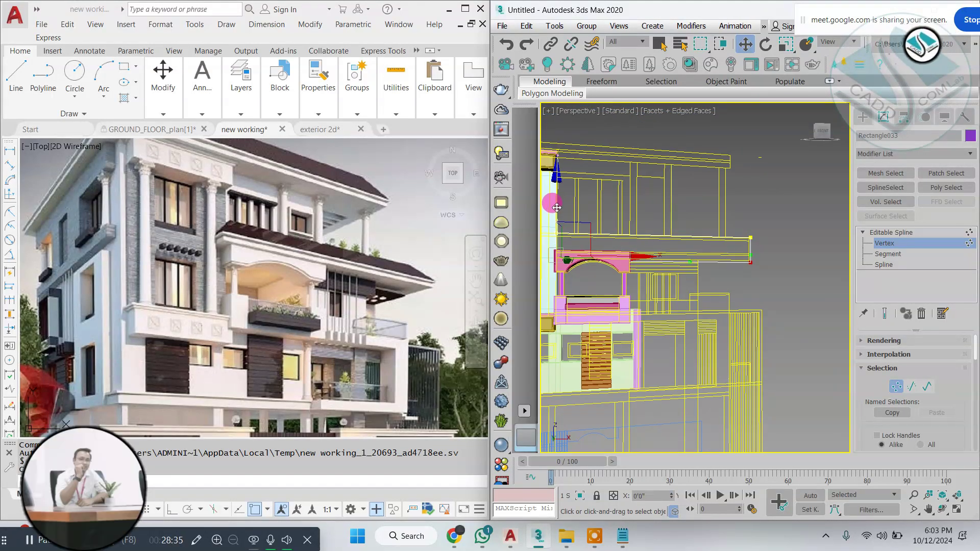
alt+middle_drag(703, 231, 716, 231)
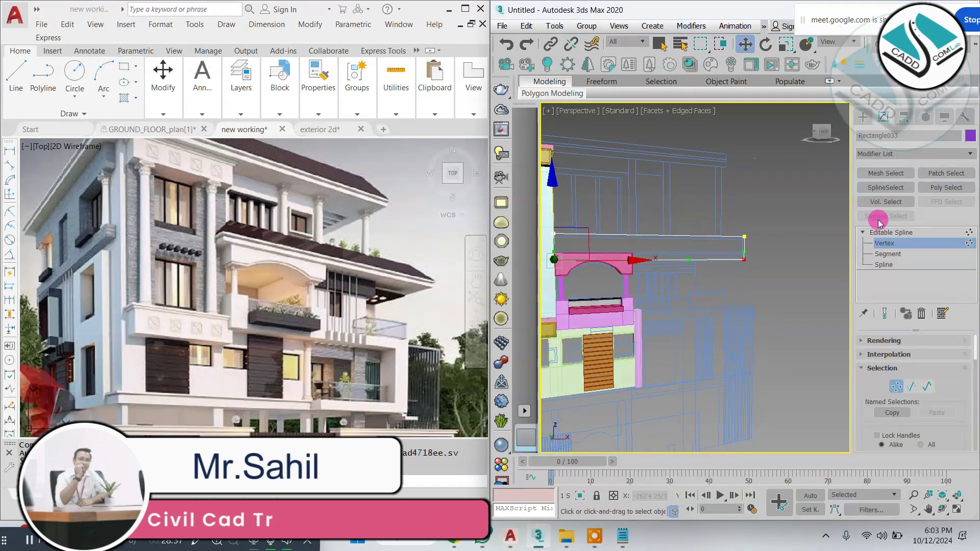
click(906, 154)
scroll(887, 162, down, 5)
click(886, 165)
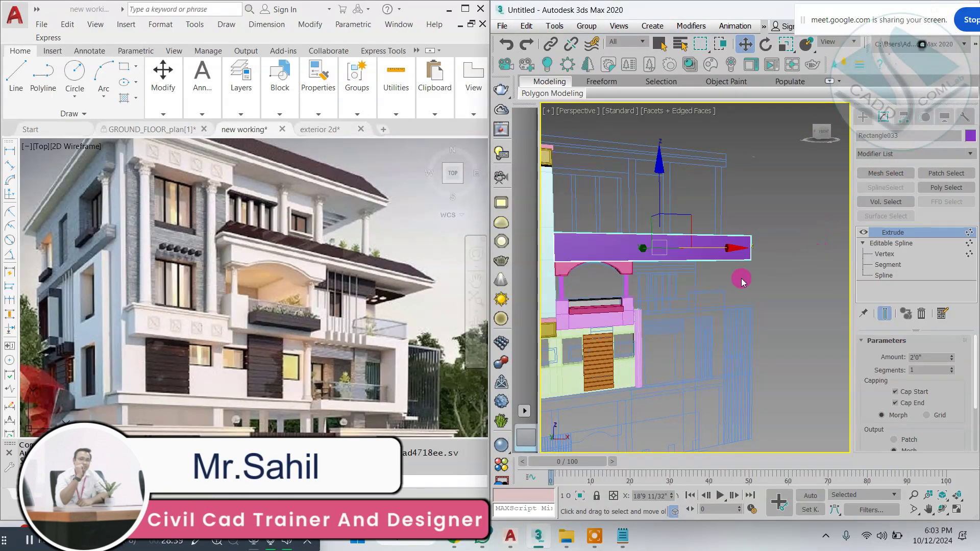
Add an Edit Poly modifier to the extruded roof band.
alt+middle_drag(748, 287, 713, 254)
scroll(686, 244, up, 2)
scroll(755, 230, down, 2)
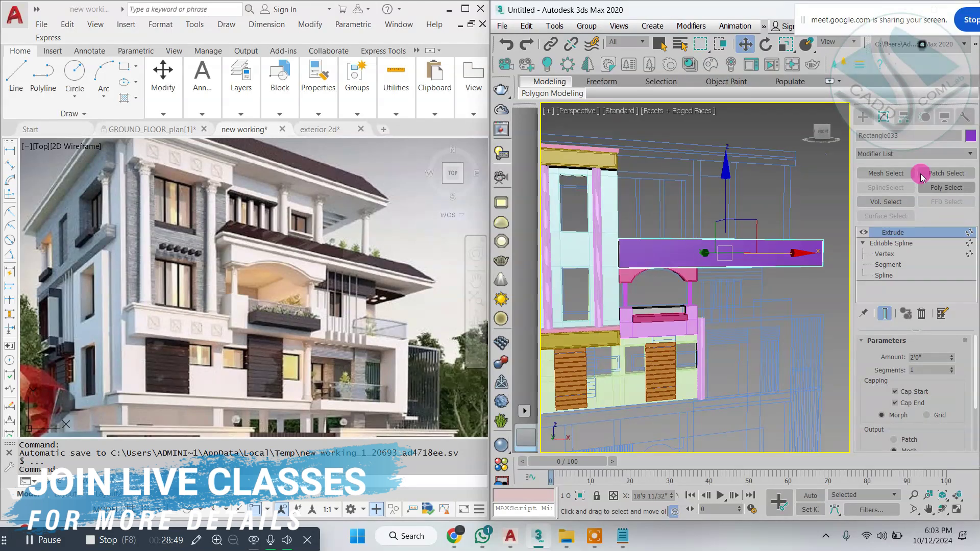
click(912, 153)
scroll(873, 199, down, 12)
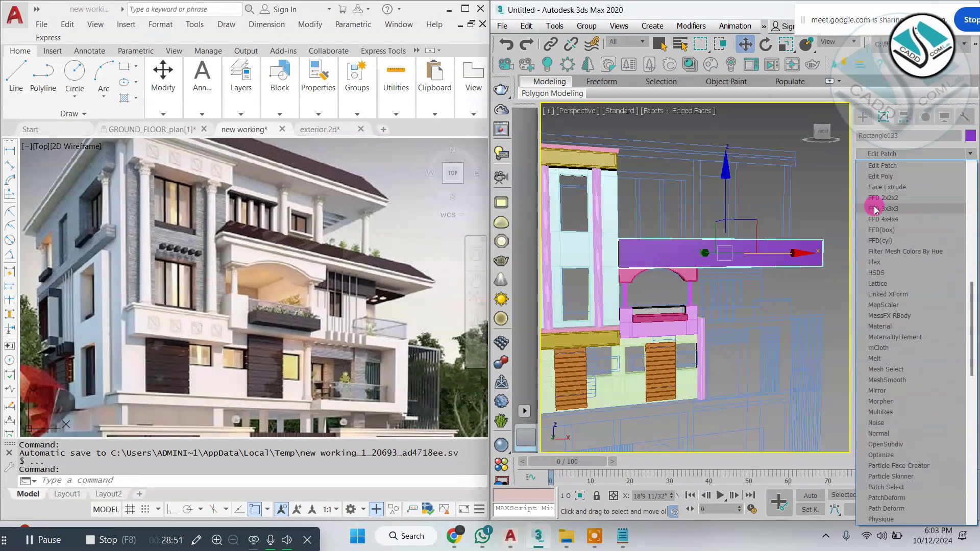
click(885, 177)
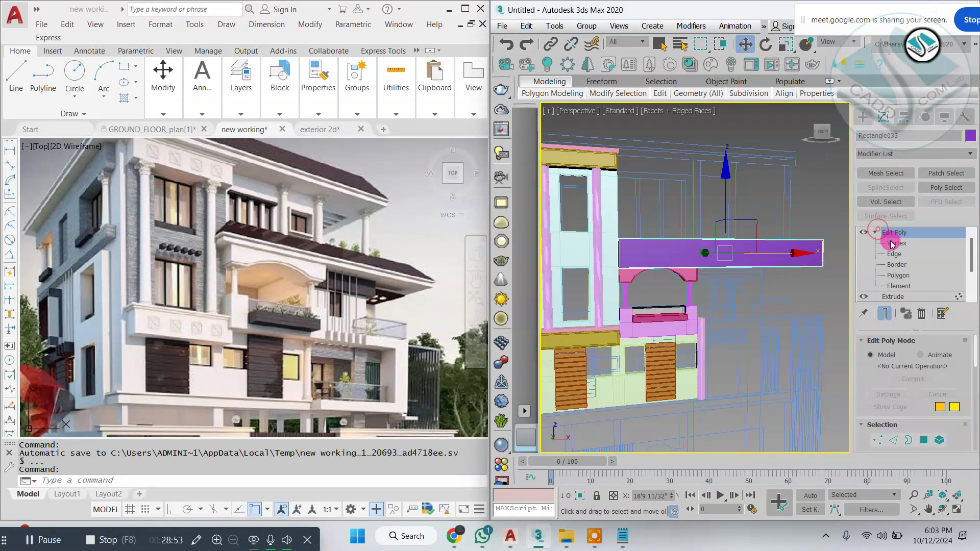
Raise the roof band's bottom vertices along Y in the front view to the top of the arched beam.
click(892, 243)
key(alt+w)
click(758, 182)
key(alt+w)
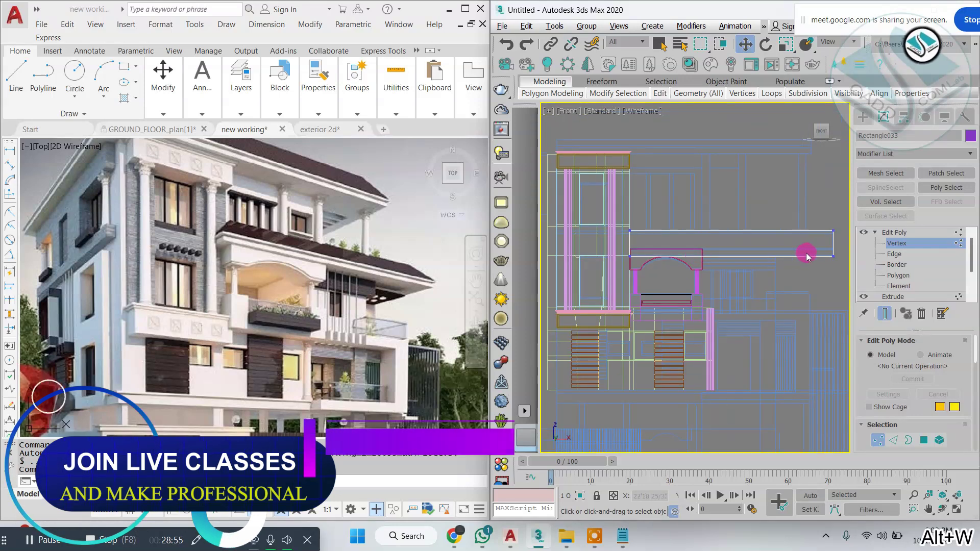
drag(839, 250, 627, 272)
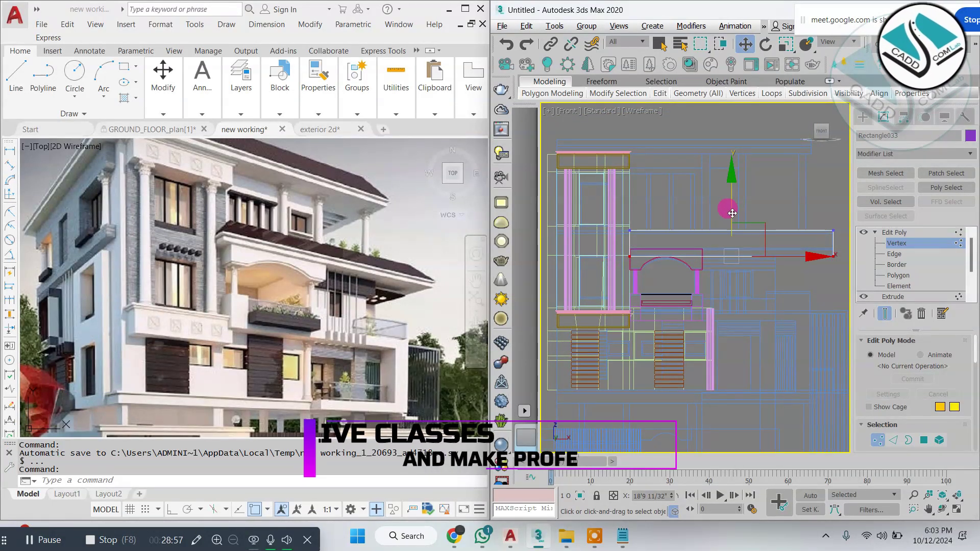
drag(735, 209, 734, 191)
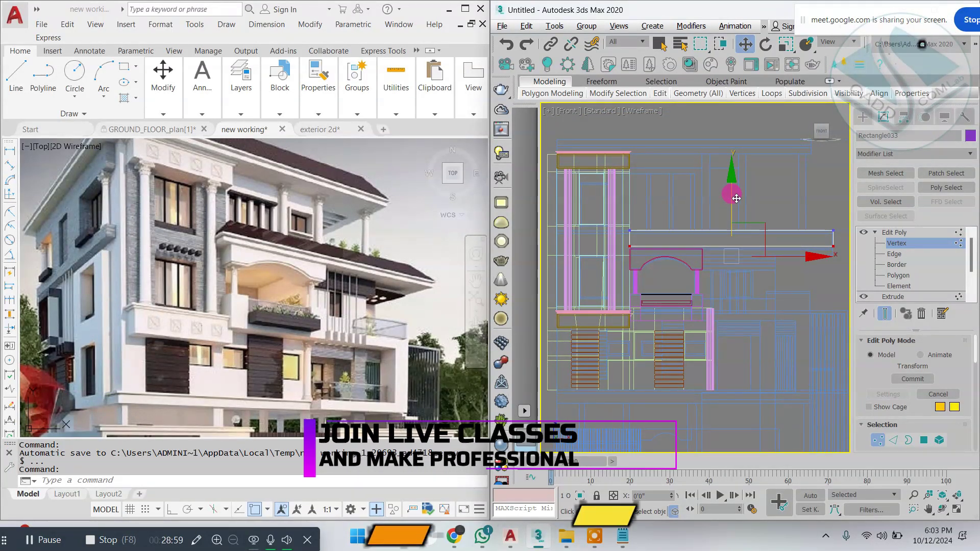
Examine the roof band above the balcony from several angles and compare its edge with the reference photo in AutoCAD.
key(alt+w)
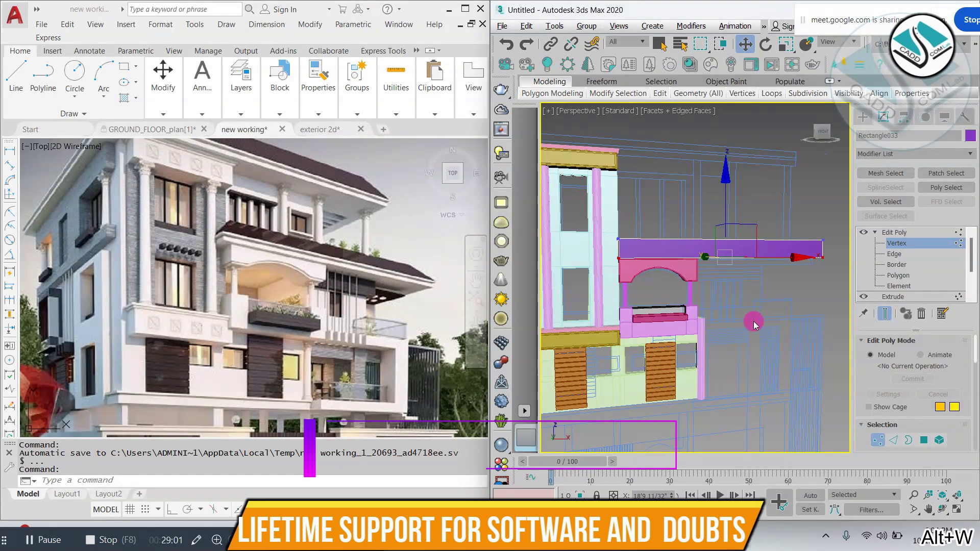
mouse_move(753, 320)
alt+middle_down()
mouse_move(721, 306)
mouse_move(753, 325)
alt+middle_up()
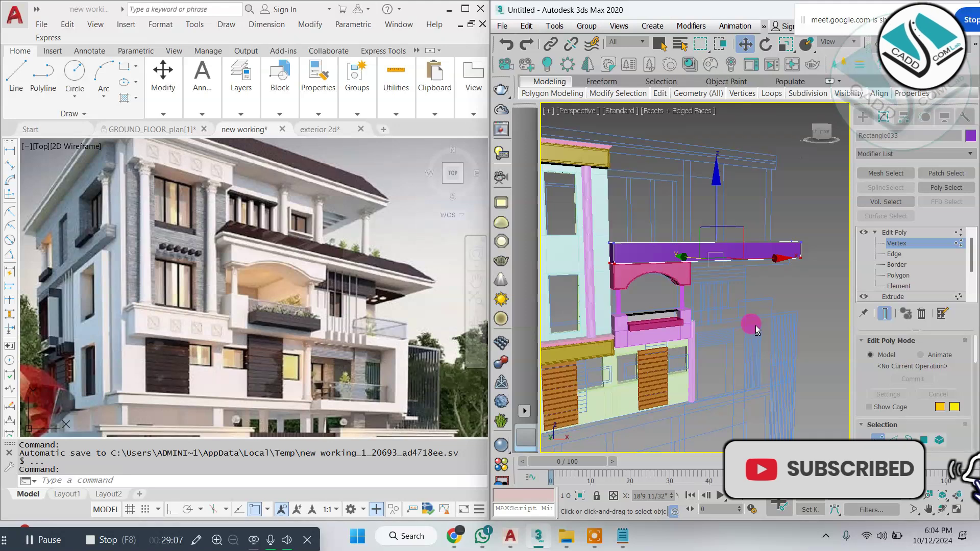
scroll(214, 235, up, 5)
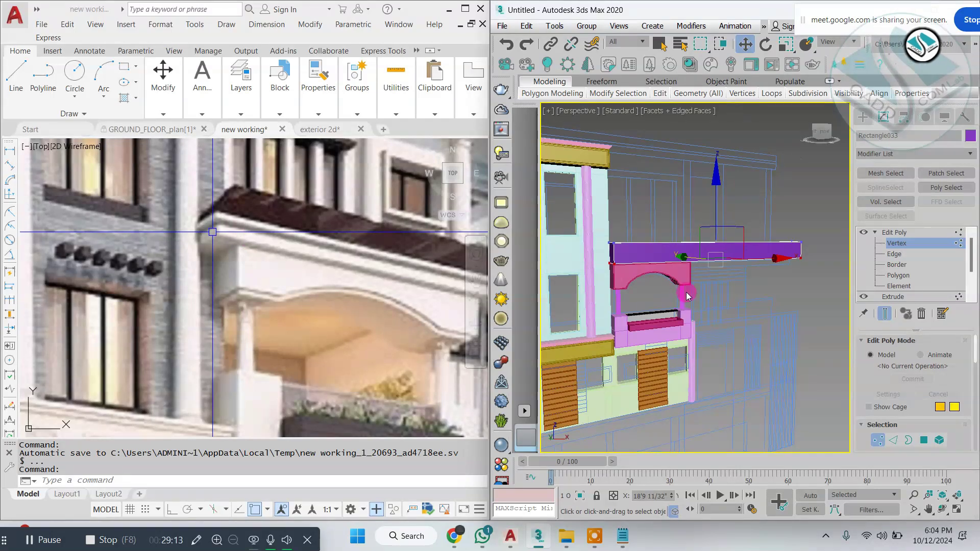
middle_drag(686, 294, 671, 285)
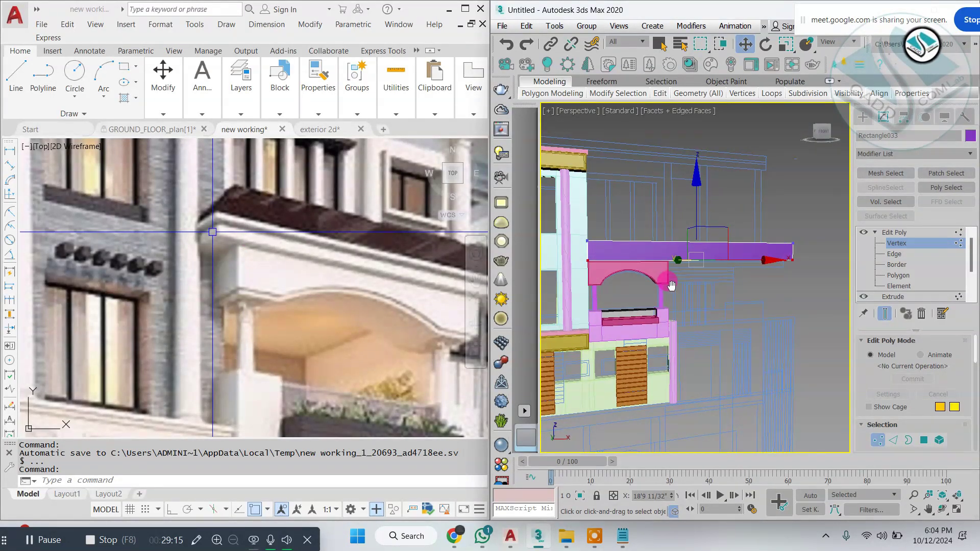
scroll(658, 283, down, 4)
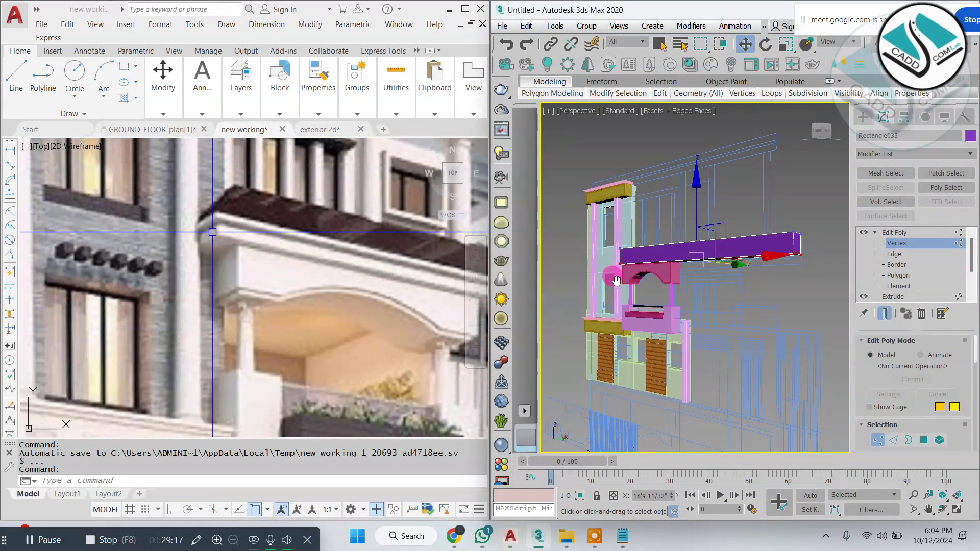
alt+middle_drag(616, 280, 701, 302)
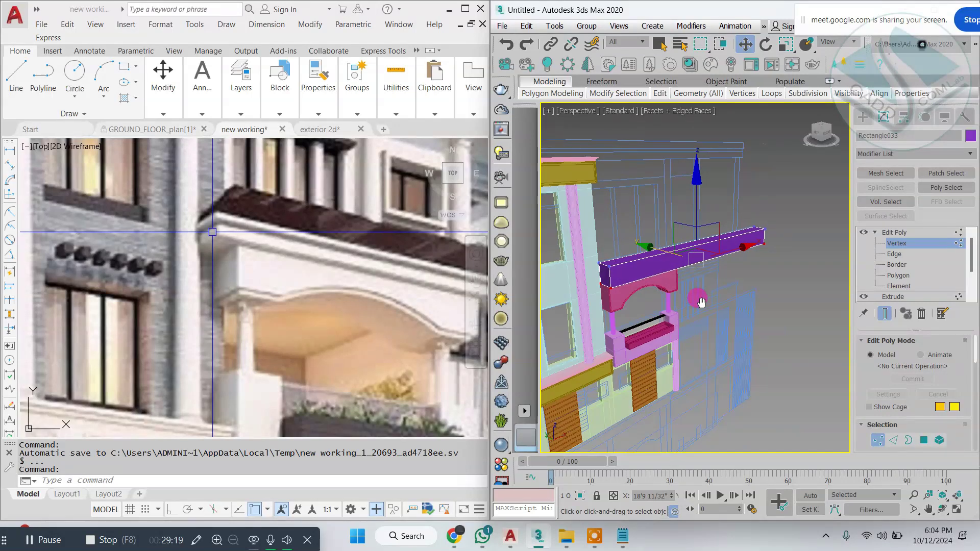
click(216, 219)
scroll(224, 245, down, 4)
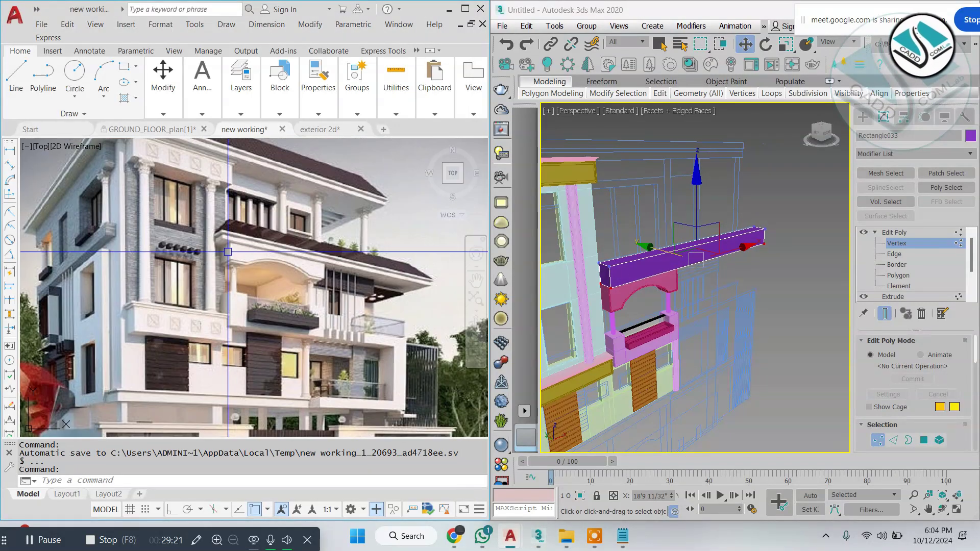
scroll(250, 234, up, 5)
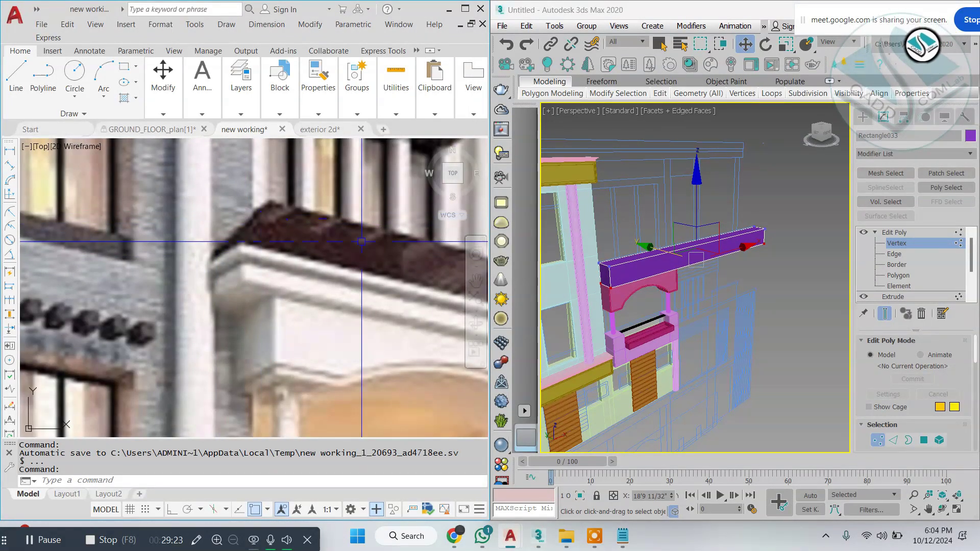
scroll(260, 250, down, 5)
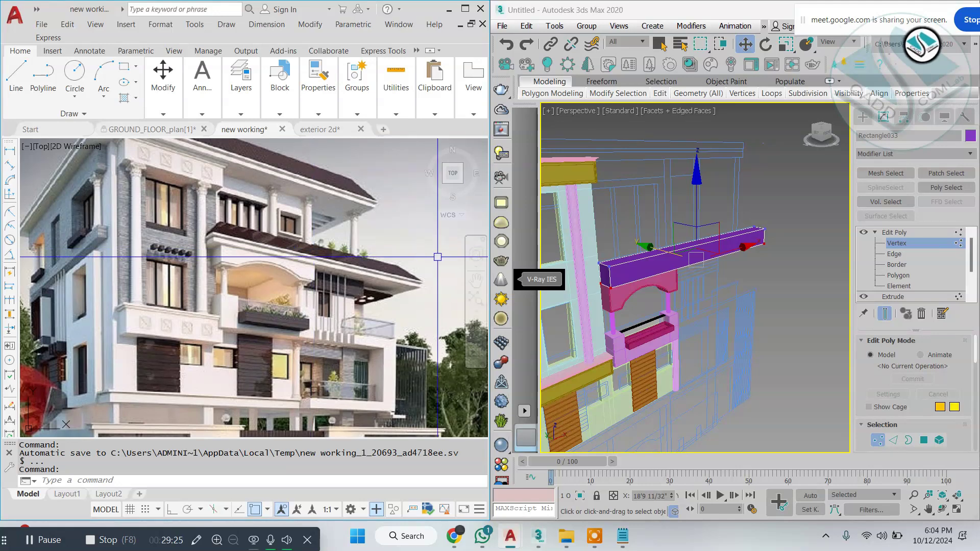
Scale the roof band's top vertices inward so that its front and end faces slope.
key(alt+w)
key(alt+w)
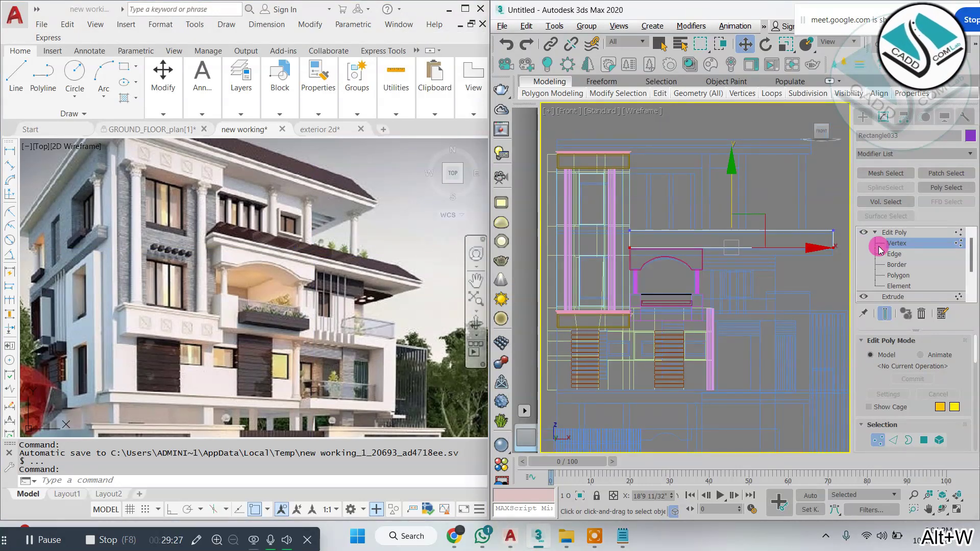
middle_drag(767, 226, 742, 240)
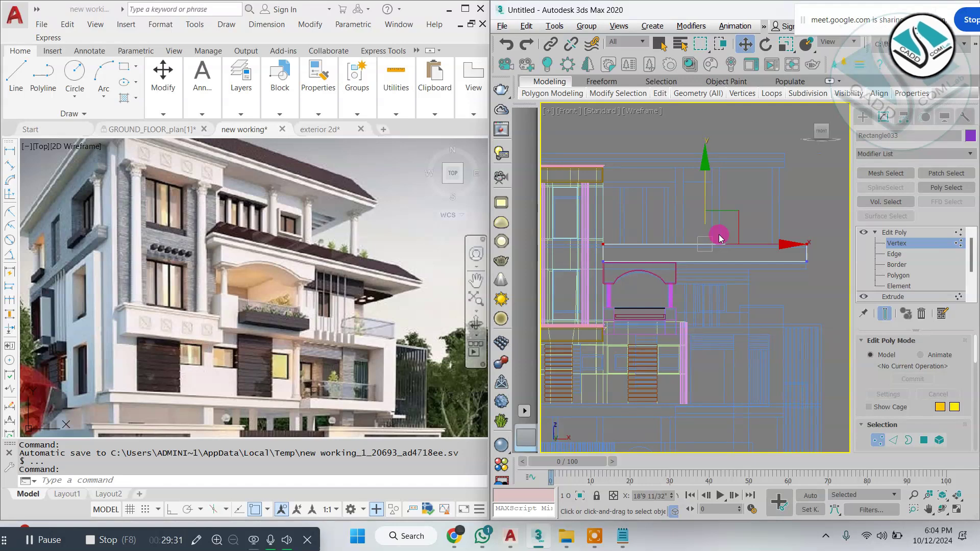
key(r)
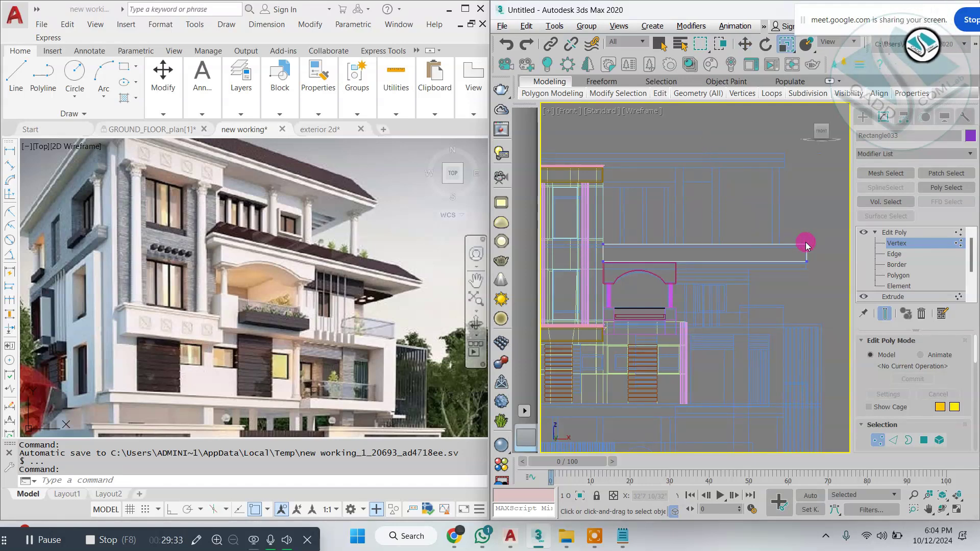
key(ctrl+z)
key(alt+w)
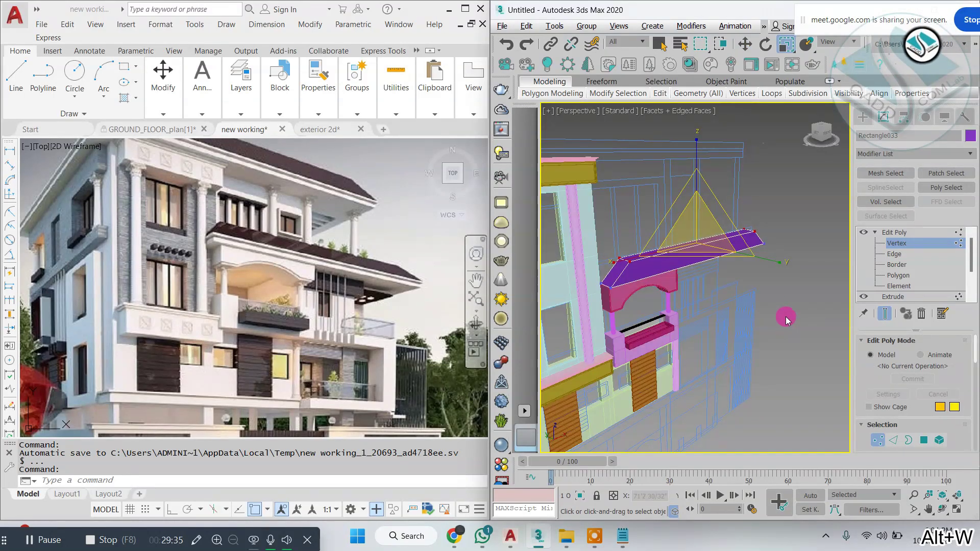
scroll(617, 250, up, 3)
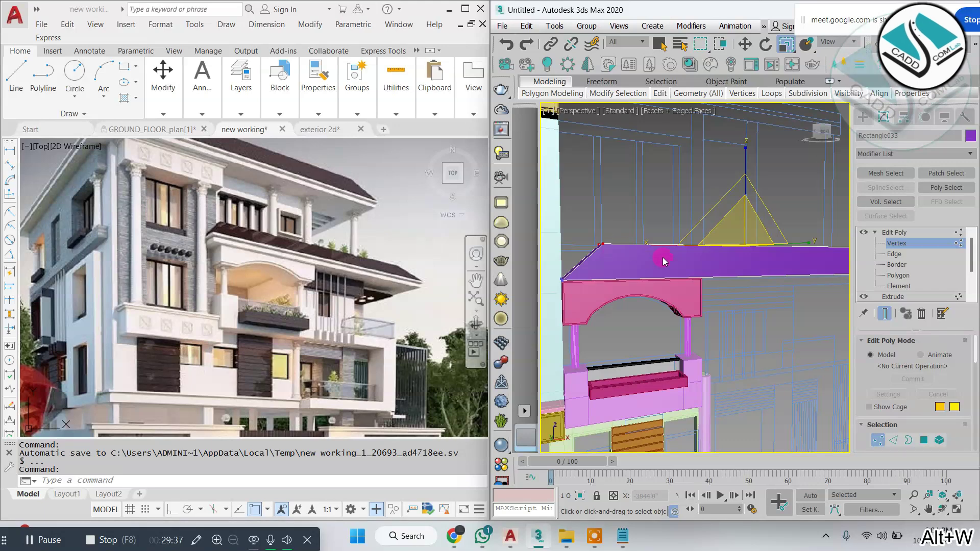
alt+middle_drag(663, 260, 637, 250)
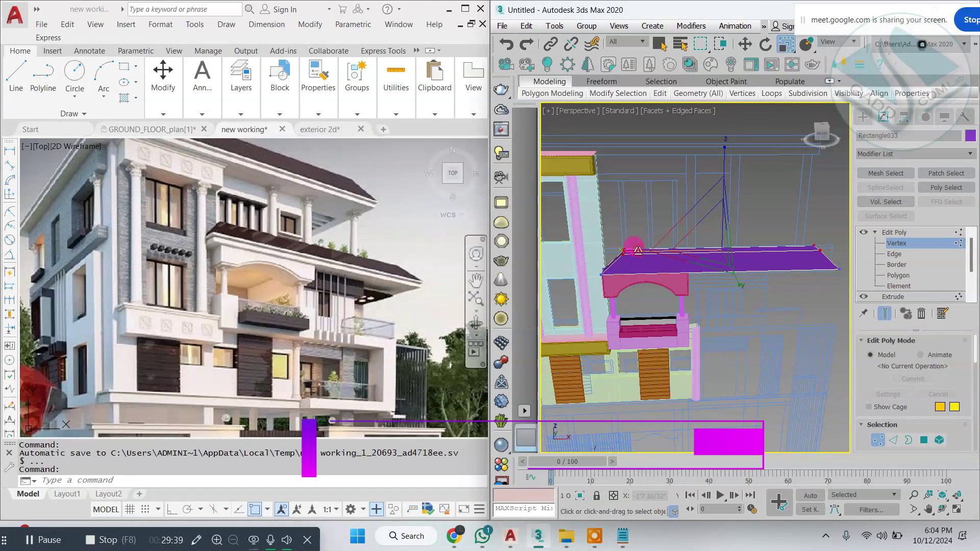
drag(638, 250, 633, 251)
key(w)
alt+middle_drag(815, 341, 714, 296)
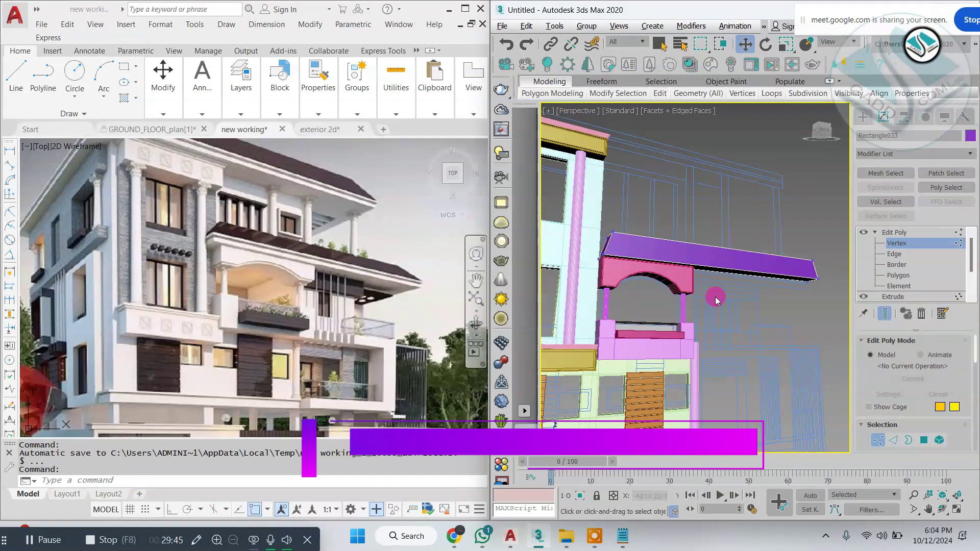
Move the vertices at the roof band's tower-side end outward along X in the front view, past the tower's edge.
key(alt+w)
middle_click(772, 166)
key(alt+w)
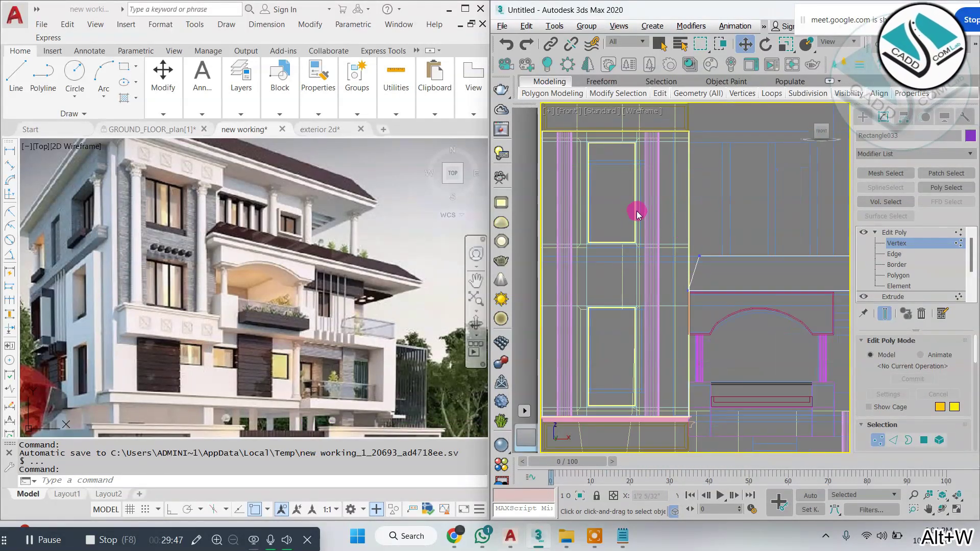
scroll(718, 274, up, 2)
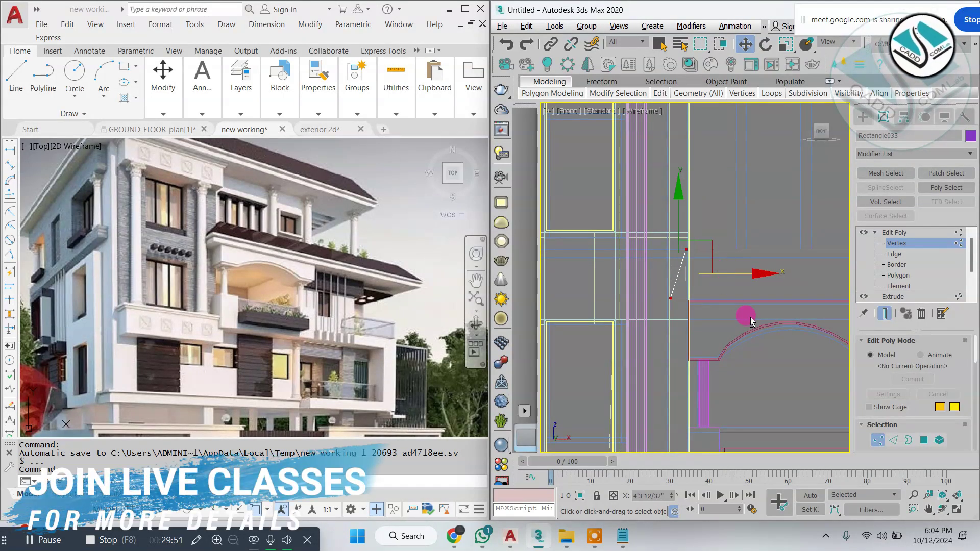
key(alt+w)
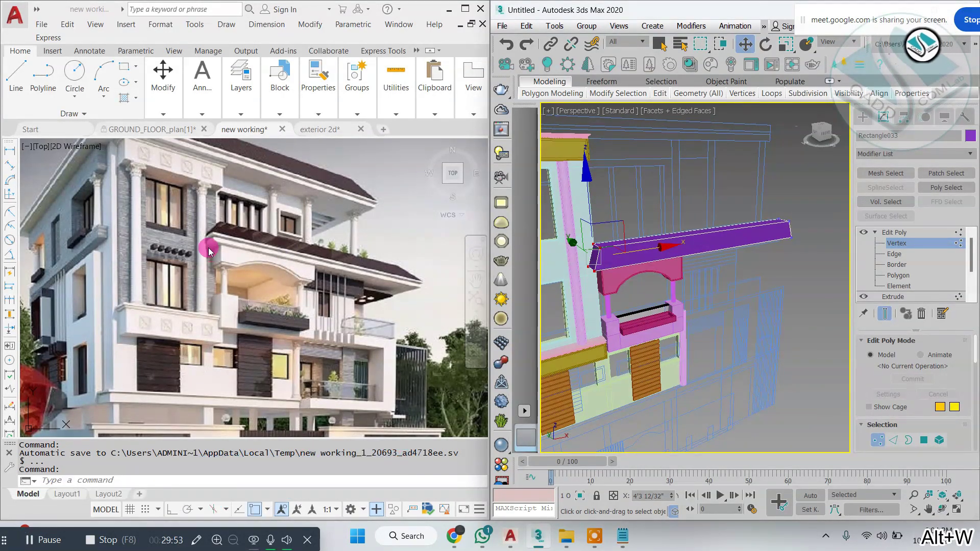
middle_drag(594, 269, 657, 262)
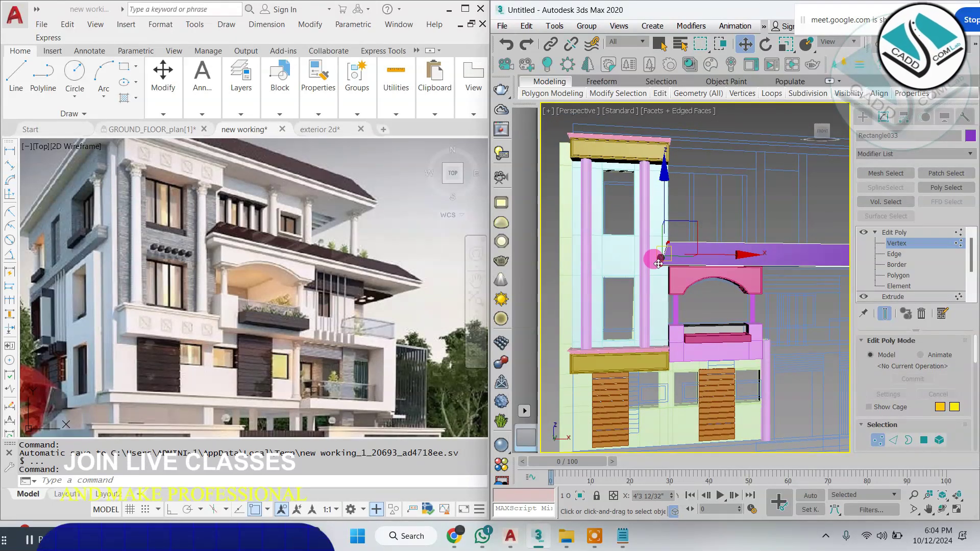
Examine the roof band, arched balcony and main wall from the front and back against the reference photo.
click(862, 117)
click(644, 231)
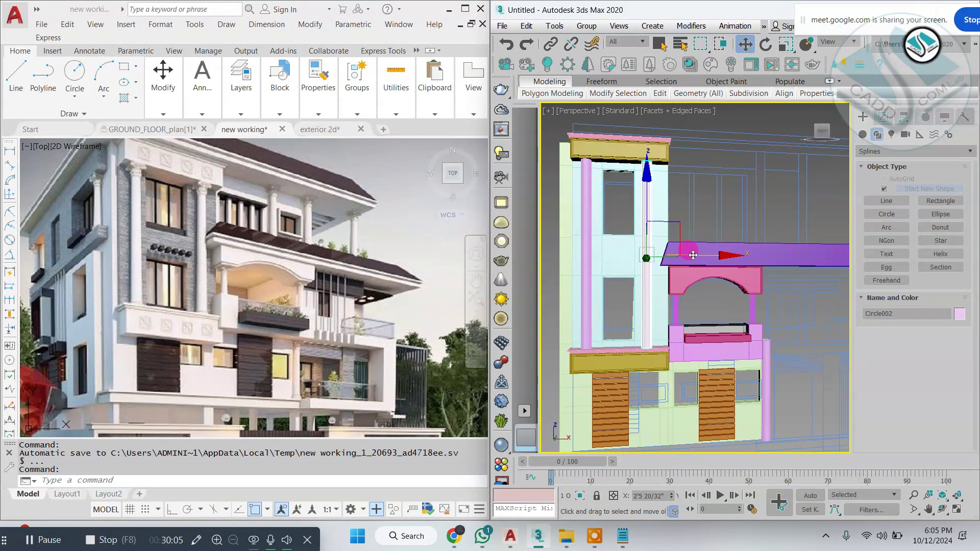
click(615, 213)
middle_drag(716, 256, 636, 321)
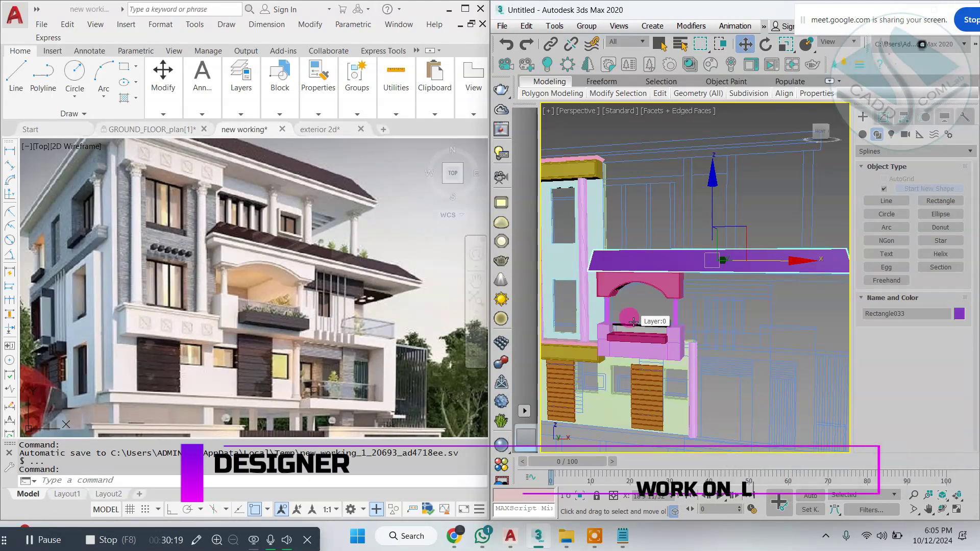
alt+middle_drag(633, 321, 725, 312)
scroll(659, 270, up, 4)
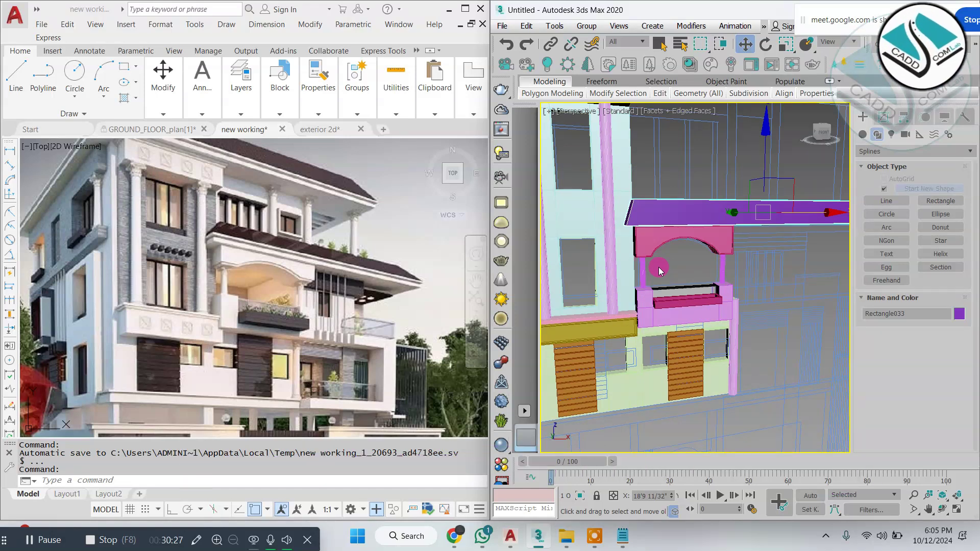
scroll(658, 270, down, 5)
alt+middle_drag(659, 271, 724, 309)
scroll(253, 292, up, 5)
scroll(314, 271, down, 5)
click(759, 296)
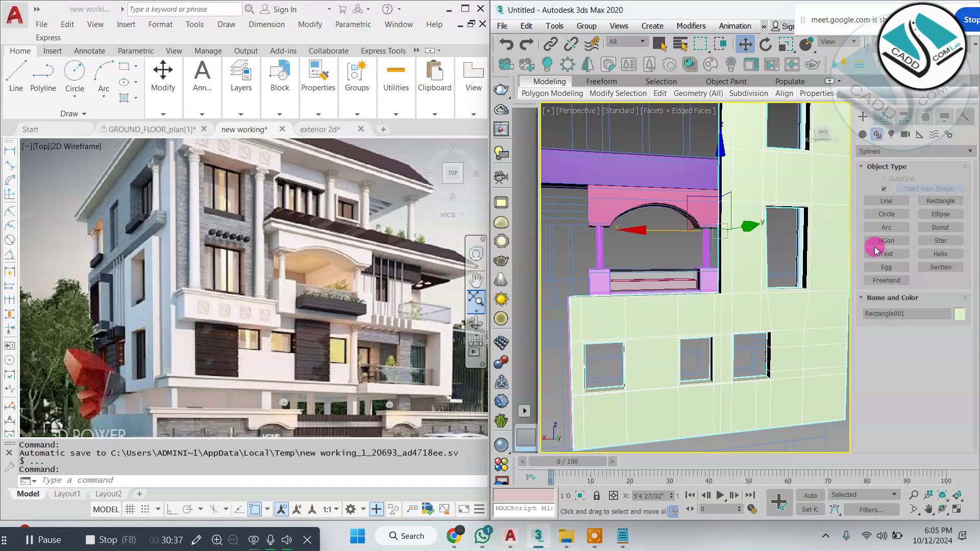
middle_drag(643, 279, 794, 334)
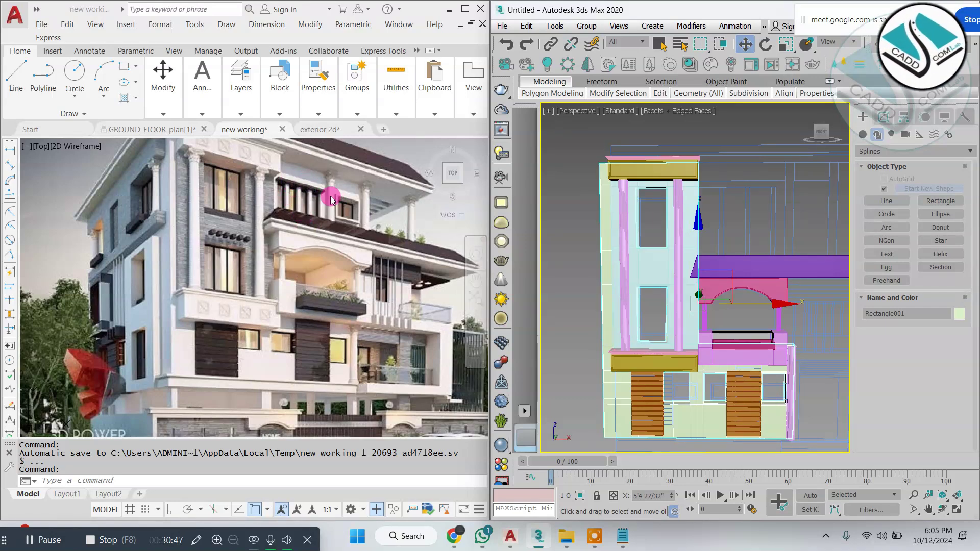
Draw a rectangle about 10'7" by 16'1" in the front view for the upper wall beside the tower, above the roof band.
key(alt+w)
middle_click(755, 183)
key(alt+w)
scroll(724, 225, down, 5)
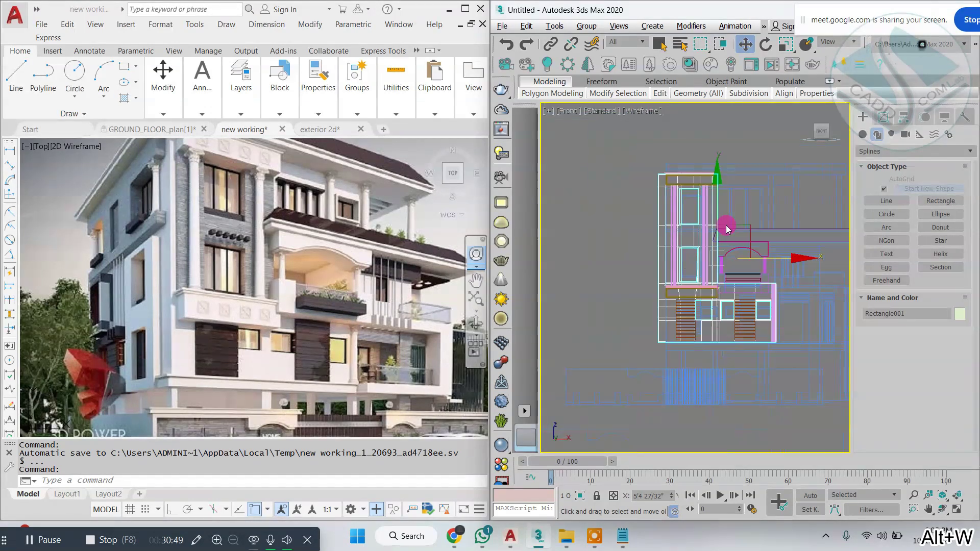
middle_drag(736, 205, 660, 205)
scroll(677, 202, up, 2)
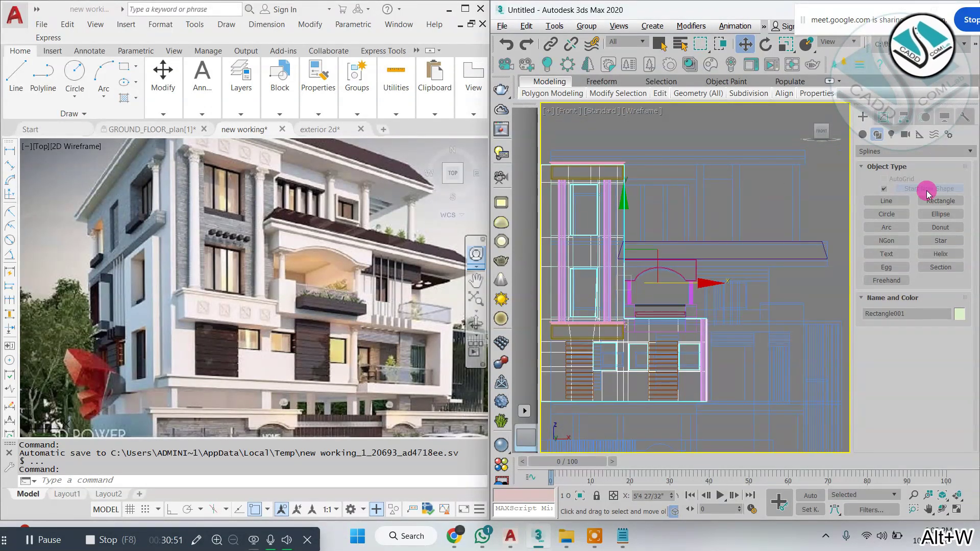
click(941, 202)
scroll(675, 169, up, 2)
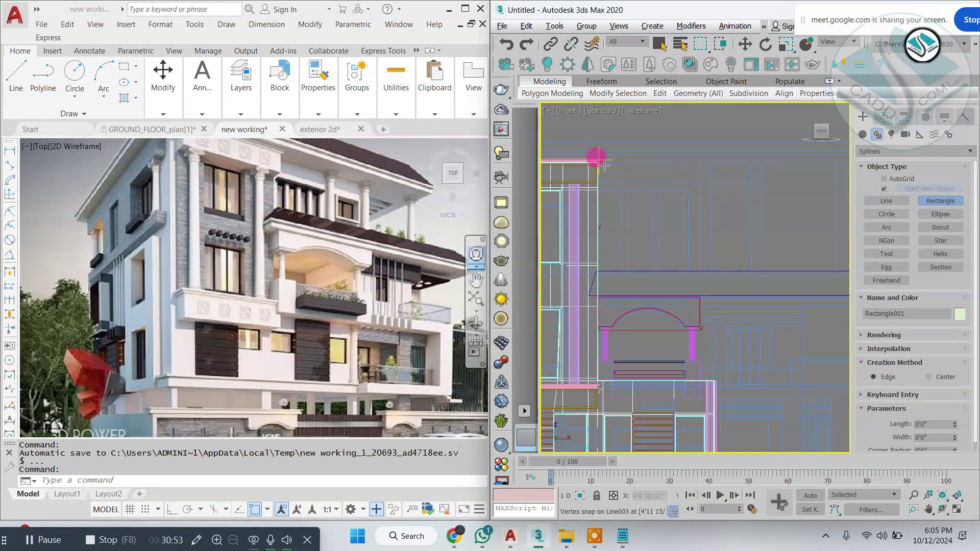
scroll(753, 168, down, 2)
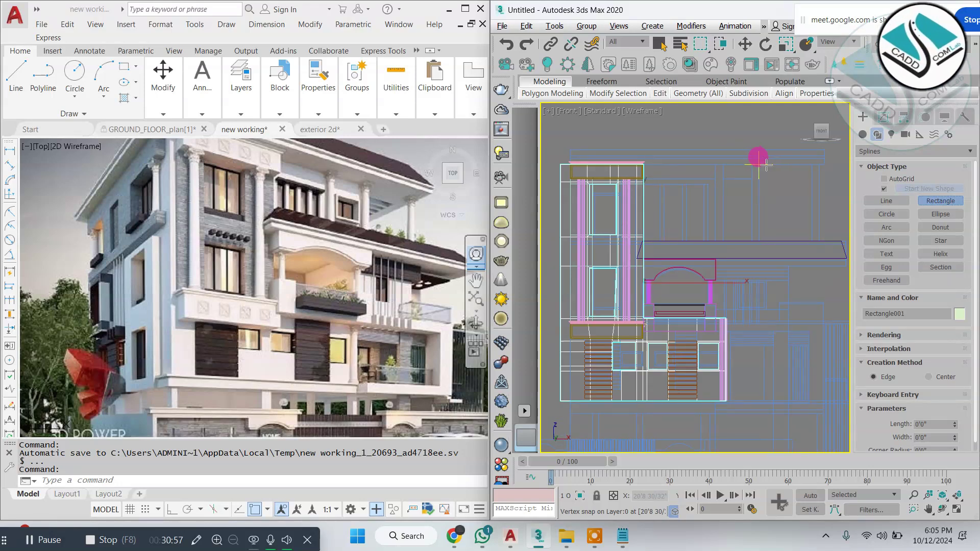
drag(764, 165, 752, 171)
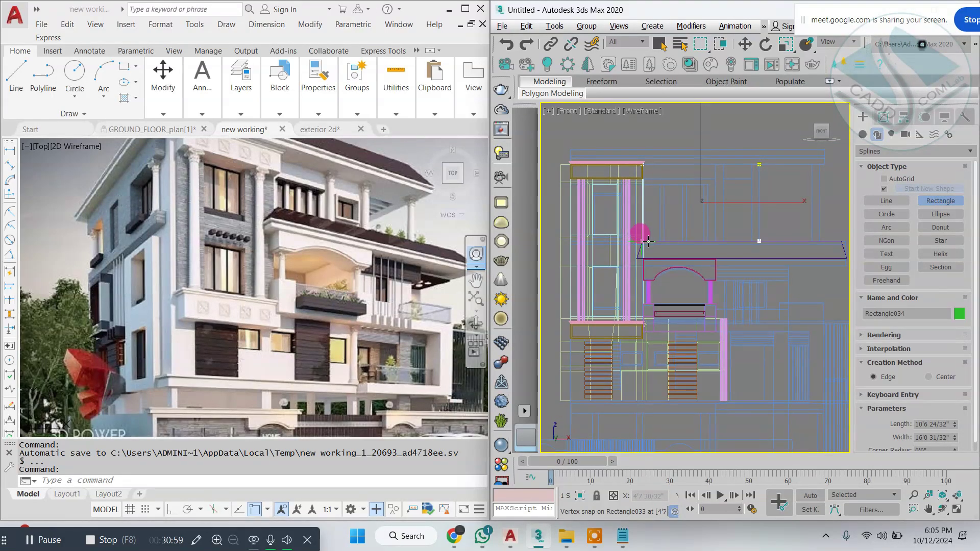
drag(648, 241, 645, 238)
Apply an Extrude modifier to the upper wall rectangle.
key(alt+w)
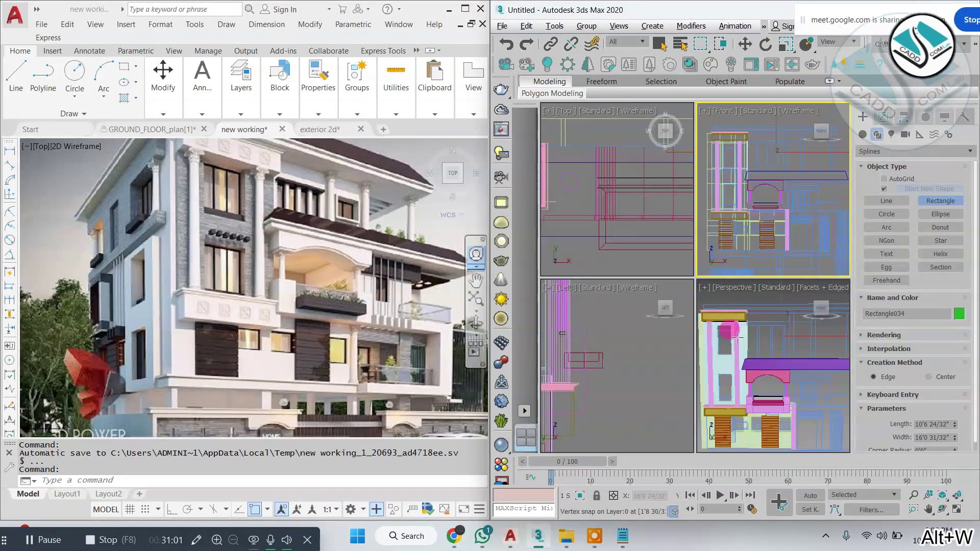
right_click(726, 330)
key(alt+w)
alt+middle_drag(702, 284, 738, 272)
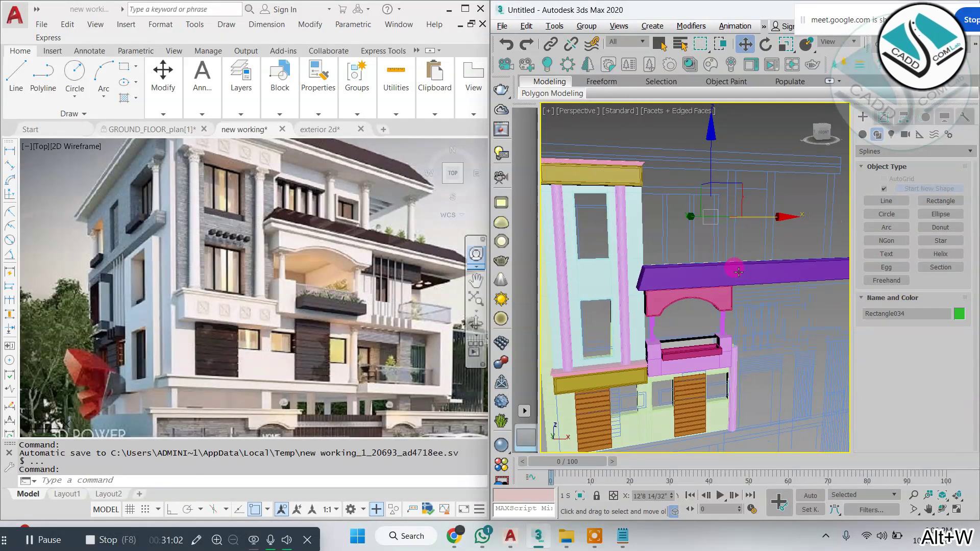
click(884, 118)
click(928, 155)
key(e)
key(x)
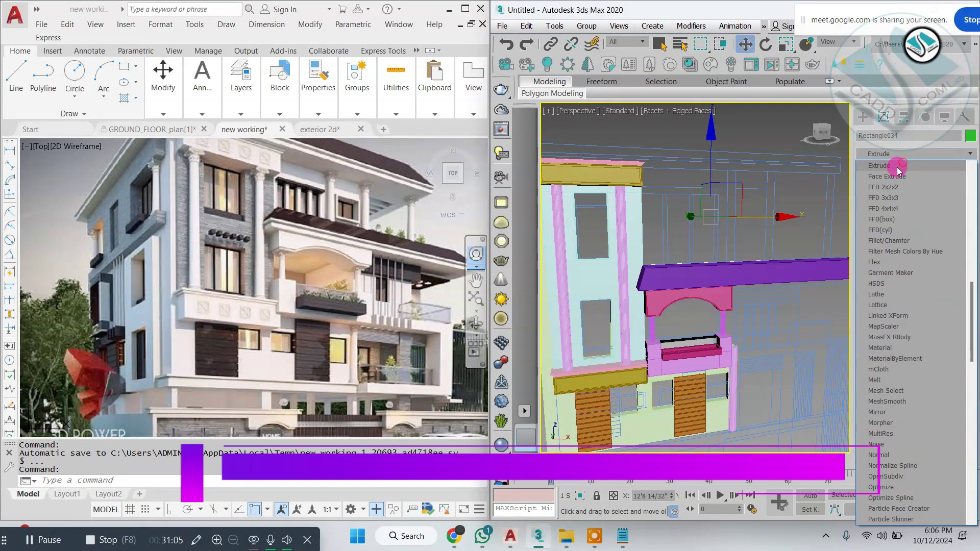
click(897, 167)
Set the upper wall's extrusion amount to -0'9".
alt+middle_drag(806, 240, 754, 284)
drag(929, 358, 866, 354)
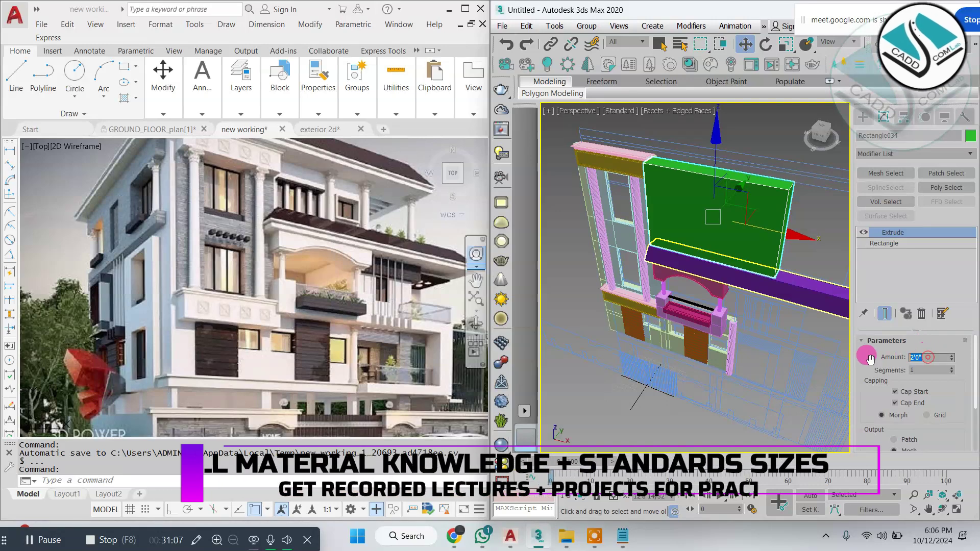
text(9)
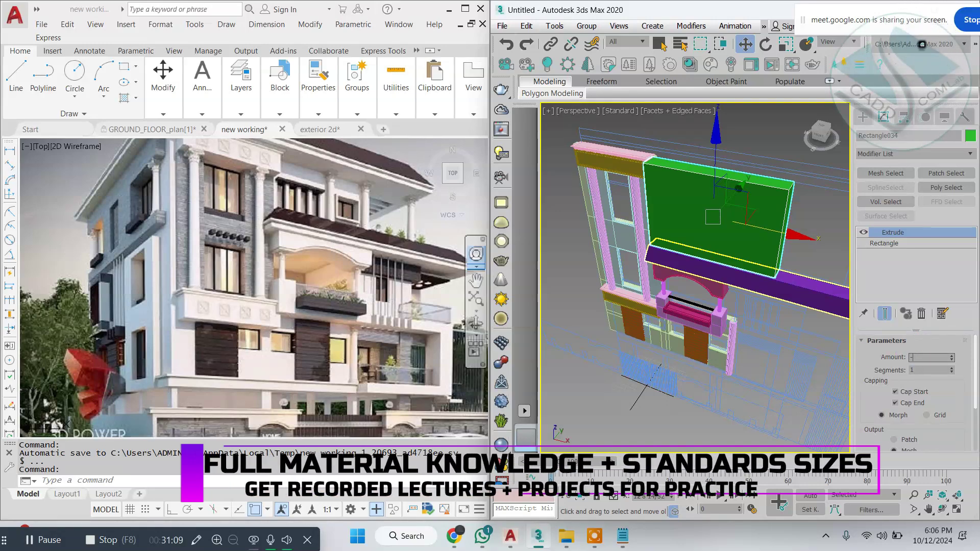
text(9)
key(Return)
Compare the upper wall with the window area in the reference photo and convert it to an Editable Poly.
alt+middle_drag(709, 265, 733, 257)
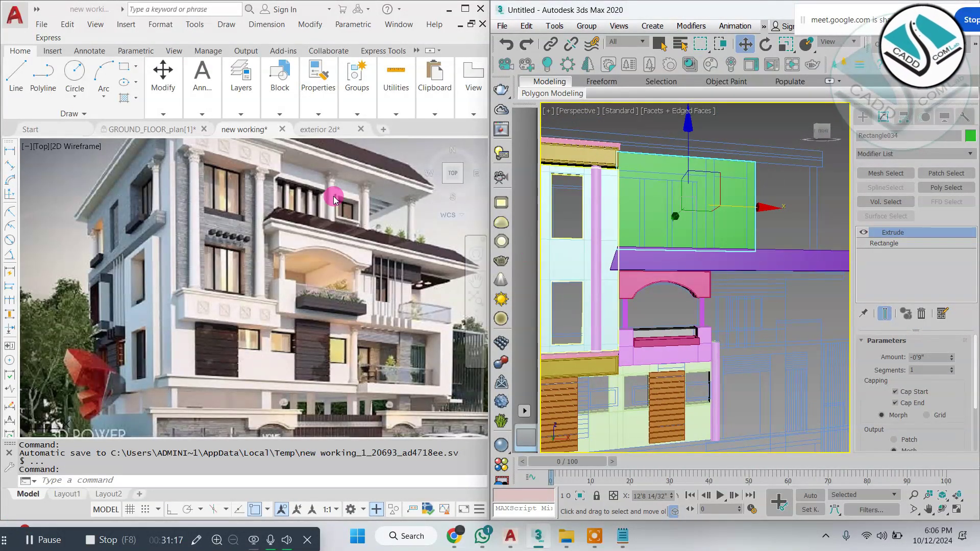
scroll(284, 196, up, 4)
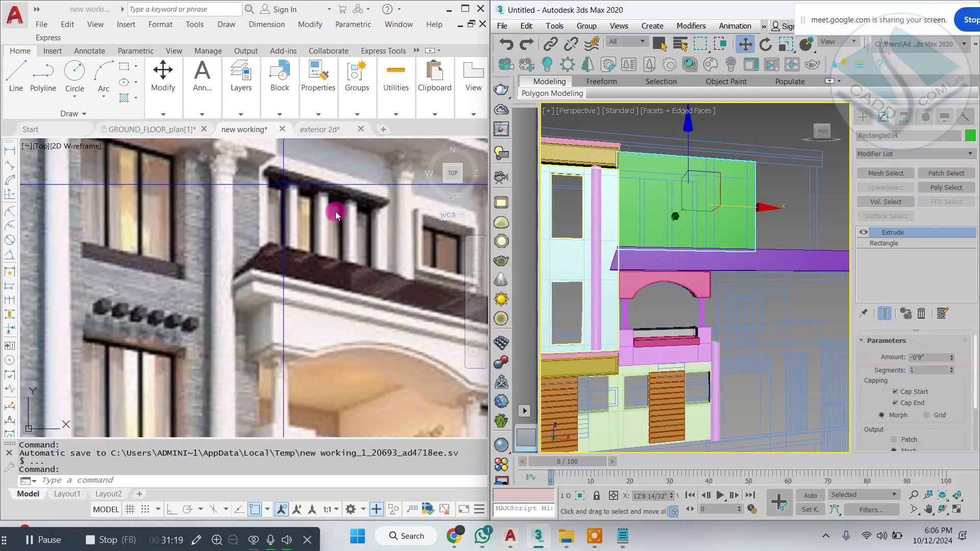
scroll(665, 216, down, 3)
middle_drag(664, 217, 637, 239)
mouse_move(637, 239)
alt+middle_down()
mouse_move(624, 255)
mouse_move(632, 252)
alt+middle_up()
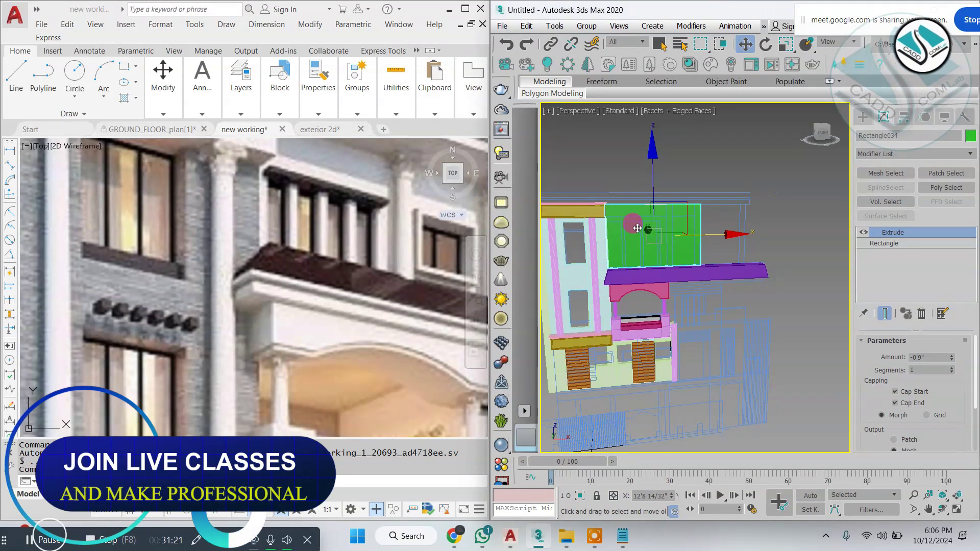
scroll(637, 228, up, 3)
right_click(642, 209)
mouse_move(766, 343)
click(816, 352)
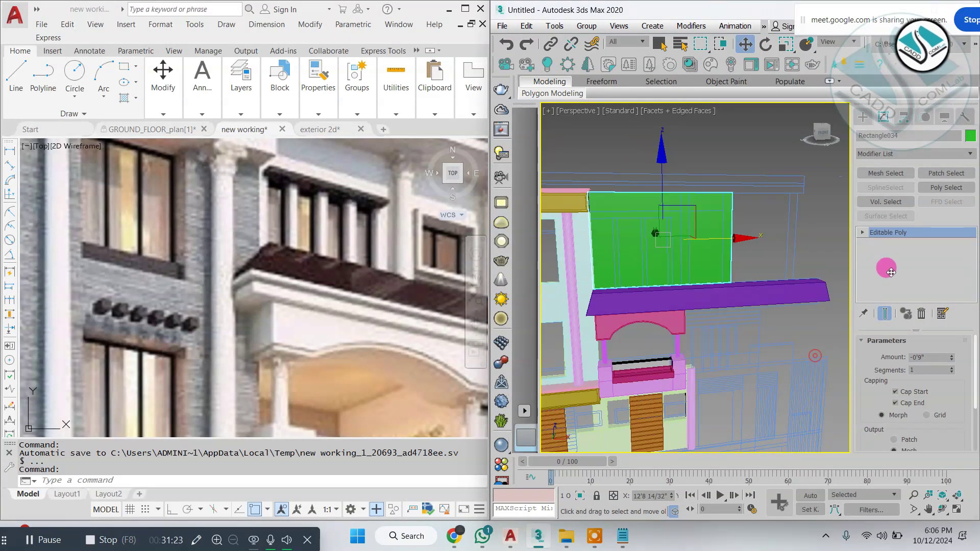
Enter edge editing on the upper wall and activate Slice Plane with the front view active.
click(862, 232)
click(881, 253)
key(alt+w)
key(alt+w)
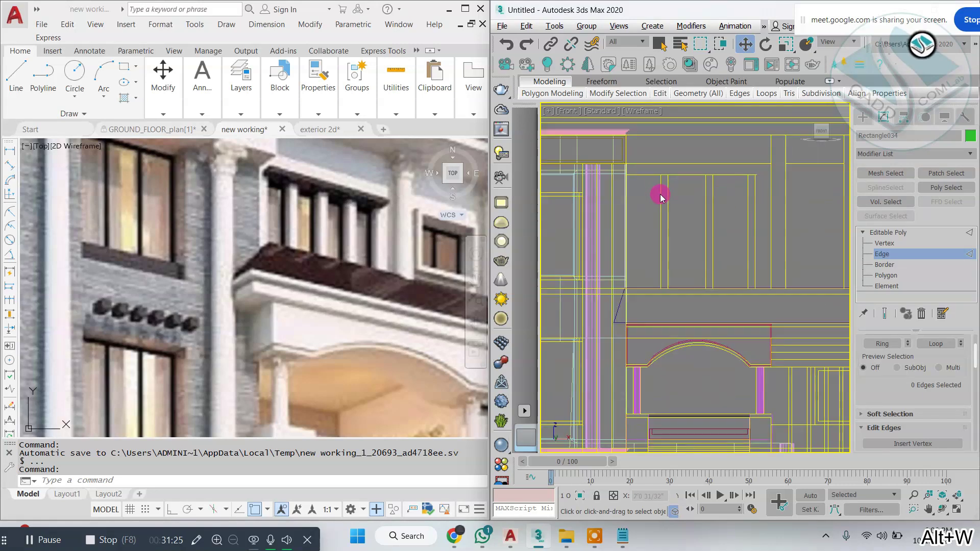
scroll(692, 221, down, 5)
scroll(703, 220, up, 5)
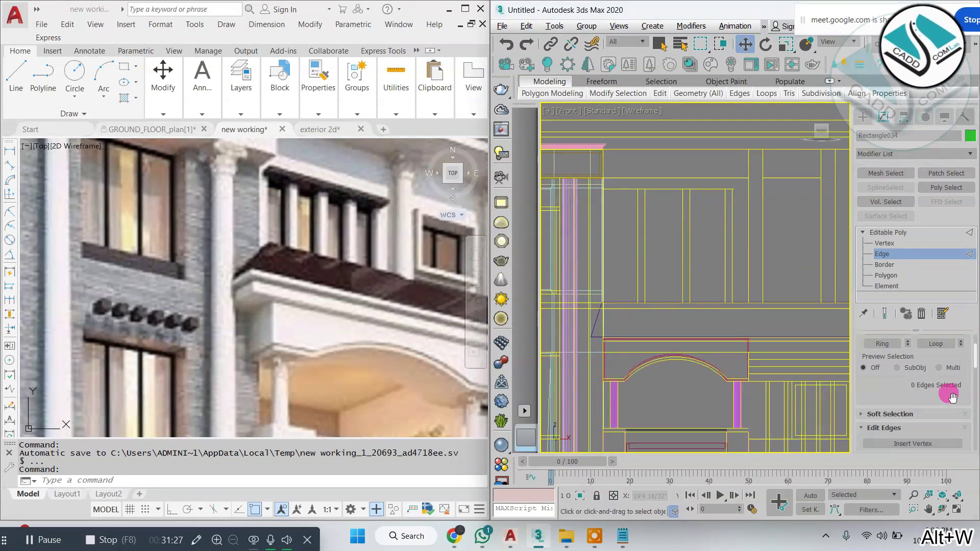
scroll(905, 395, down, 5)
scroll(897, 378, down, 5)
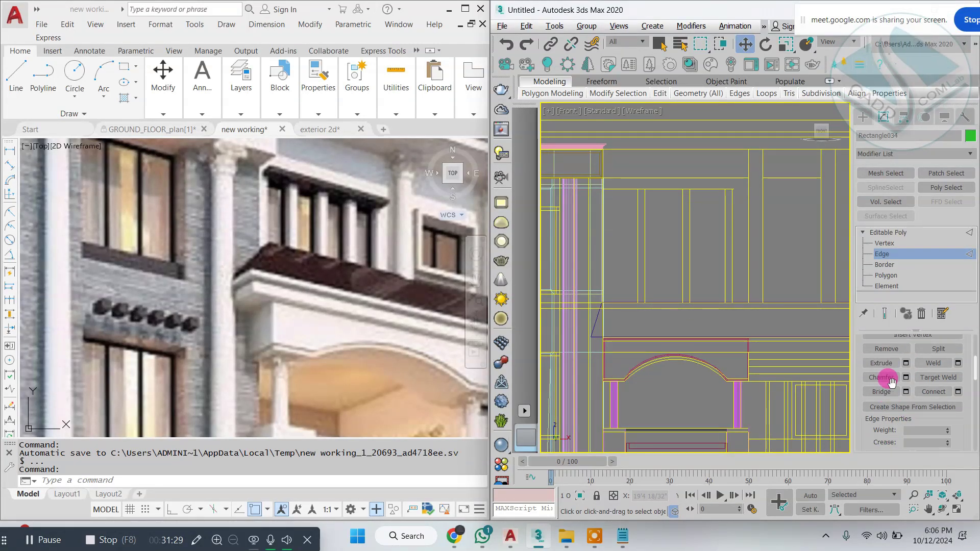
click(887, 421)
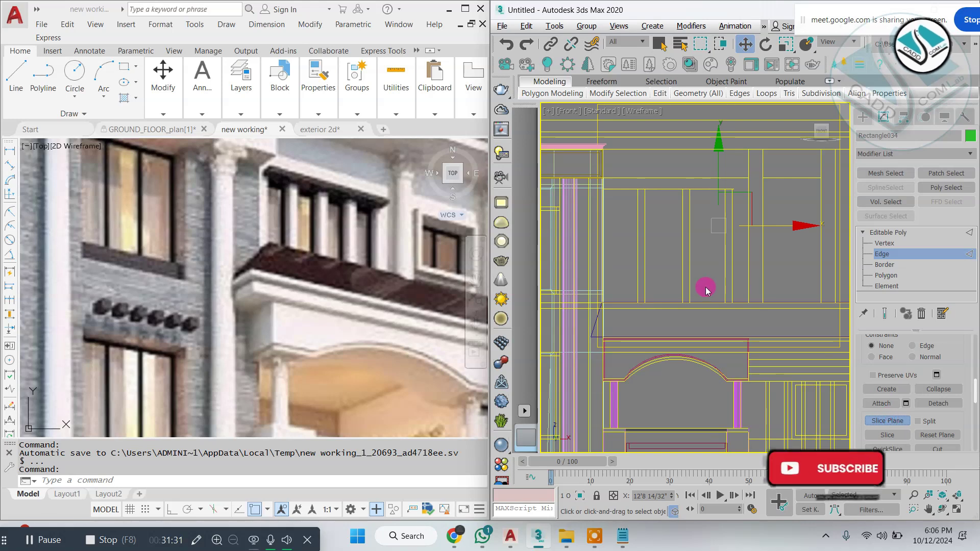
Rotate the slice plane to horizontal and slice the upper wall along the top line of its windows.
key(alt+w)
click(579, 295)
key(alt+w)
key(e)
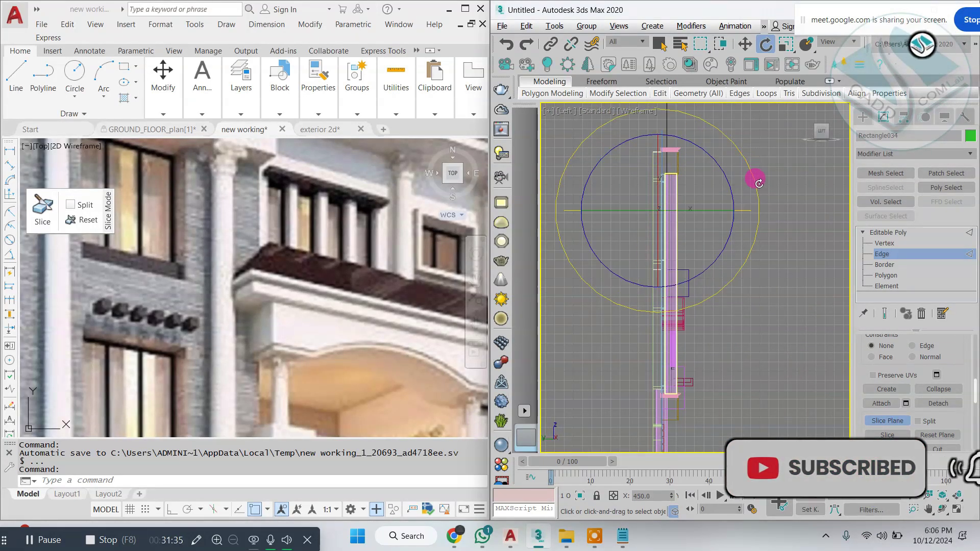
key(alt+w)
click(755, 181)
key(w)
key(alt+w)
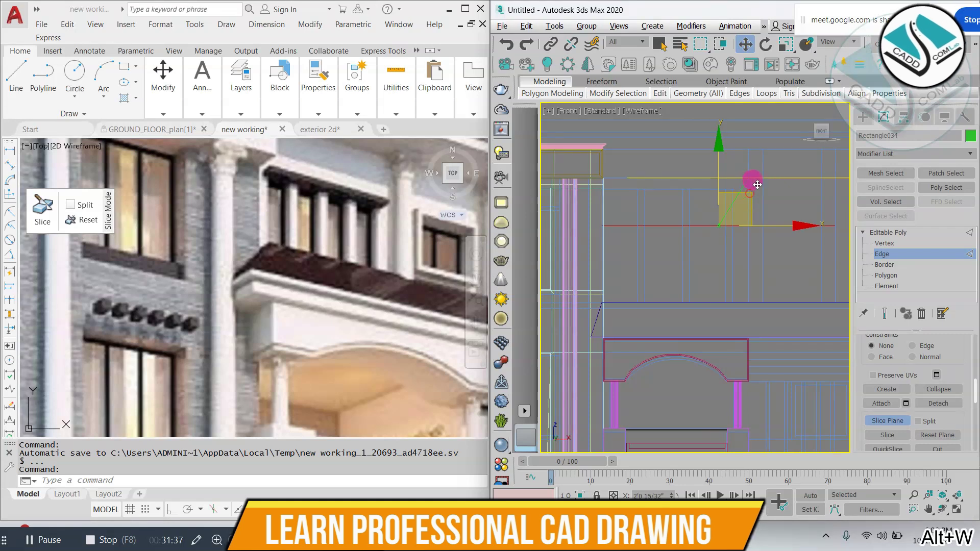
drag(741, 182, 744, 191)
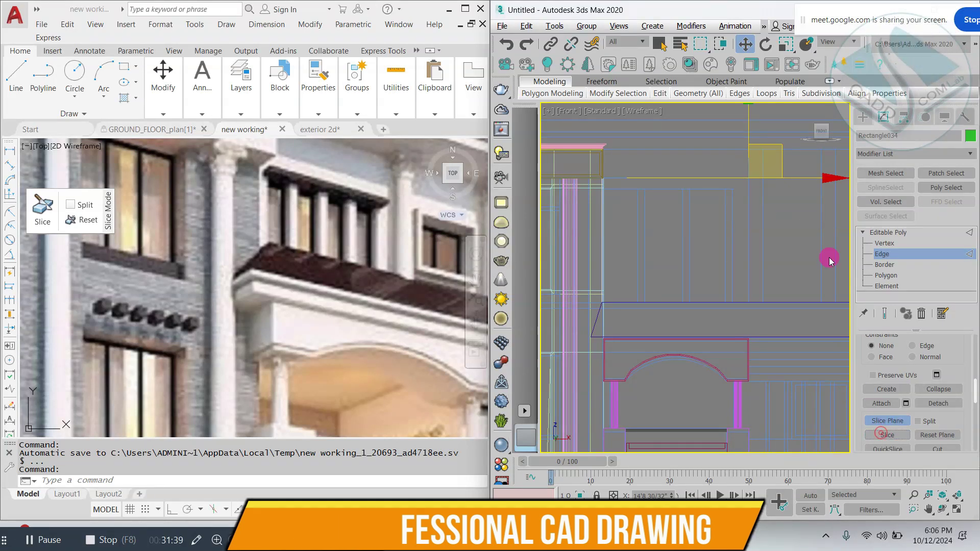
Turn the slice plane vertical, snap it to the outer edge of the window group and slice the upper wall.
drag(776, 149, 708, 298)
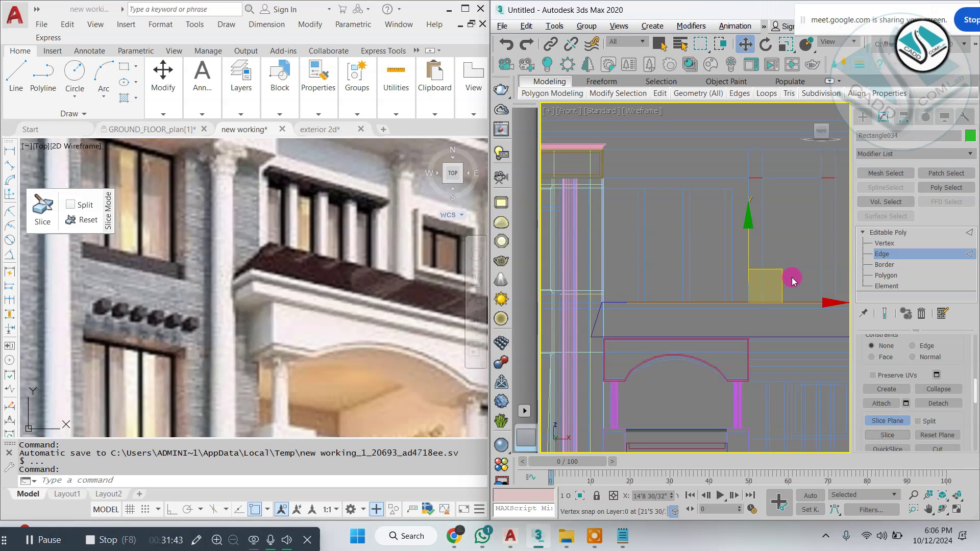
key(e)
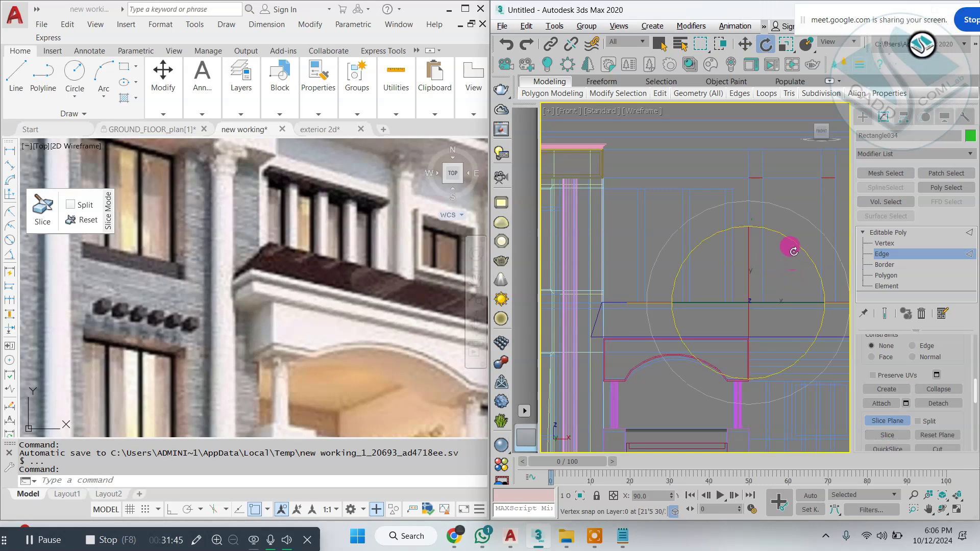
key(w)
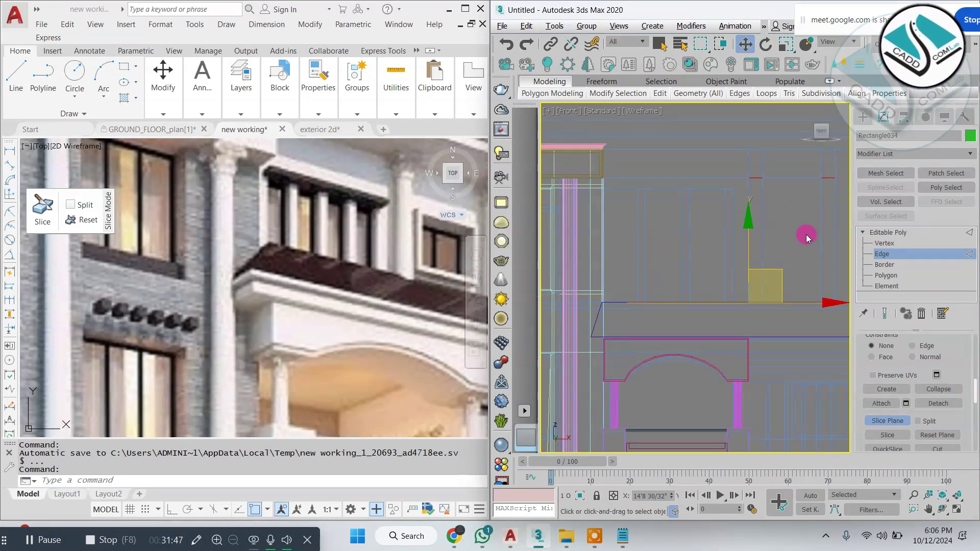
key(e)
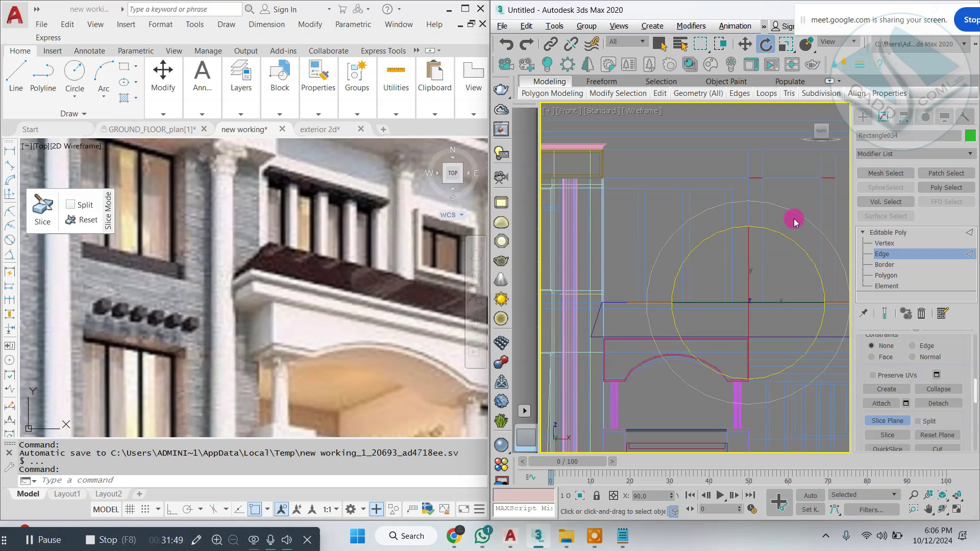
key(w)
drag(777, 247, 749, 225)
scroll(748, 226, up, 3)
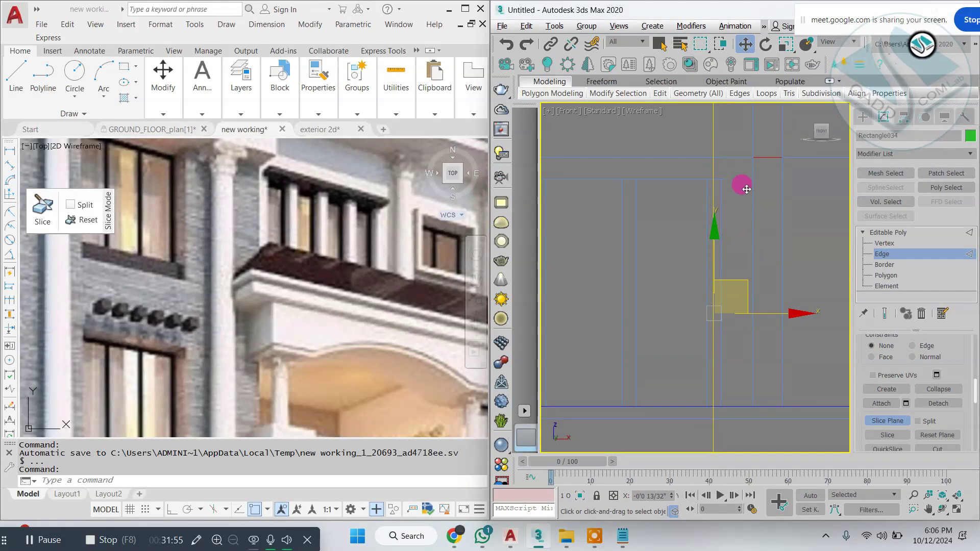
drag(746, 190, 734, 51)
click(870, 403)
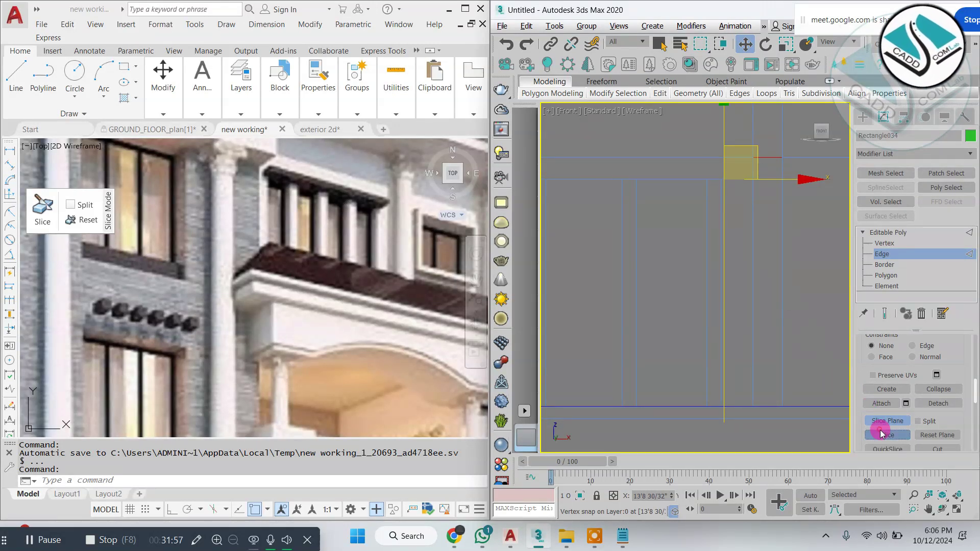
Slice the upper wall vertically at the remaining window division lines and turn off Slice Plane.
drag(638, 179, 637, 179)
click(844, 375)
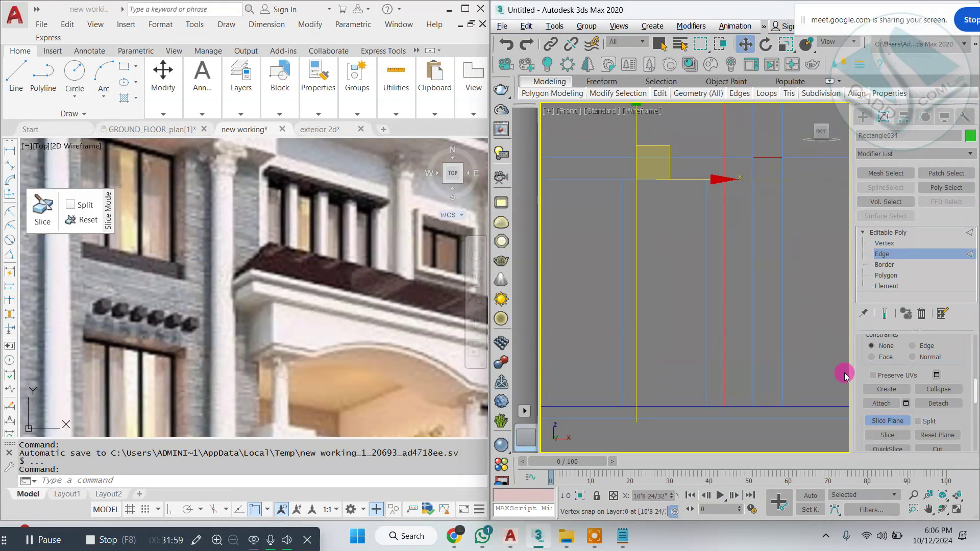
scroll(728, 286, down, 2)
middle_drag(658, 244, 736, 243)
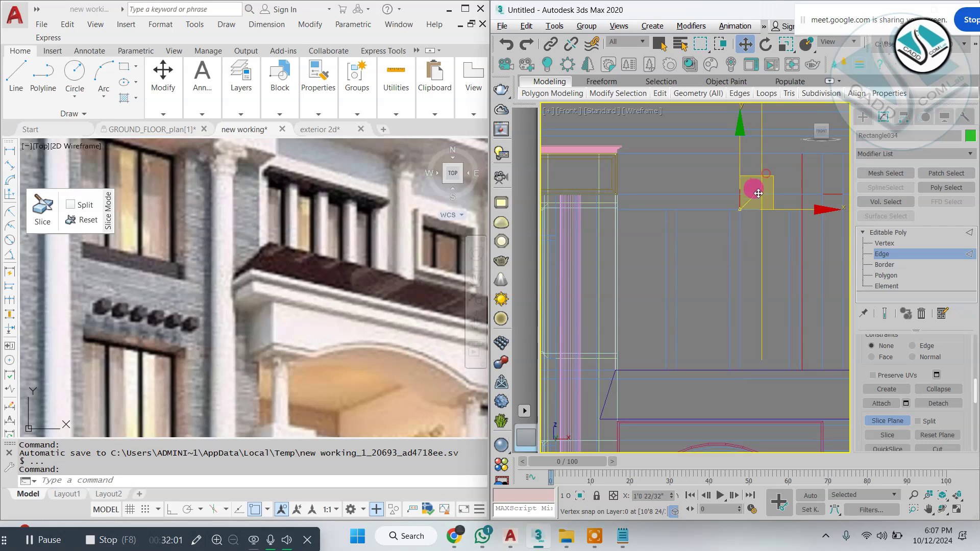
drag(673, 215, 620, 212)
click(879, 434)
click(890, 423)
Select two adjacent window panel polygons on the upper wall in the perspective view.
key(alt+w)
middle_click(776, 350)
key(alt+w)
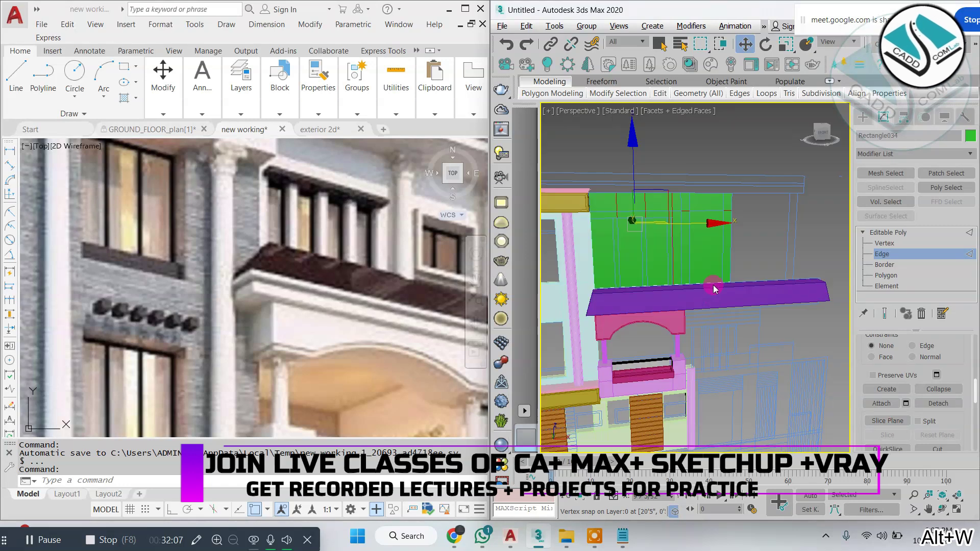
click(699, 179)
scroll(663, 218, up, 4)
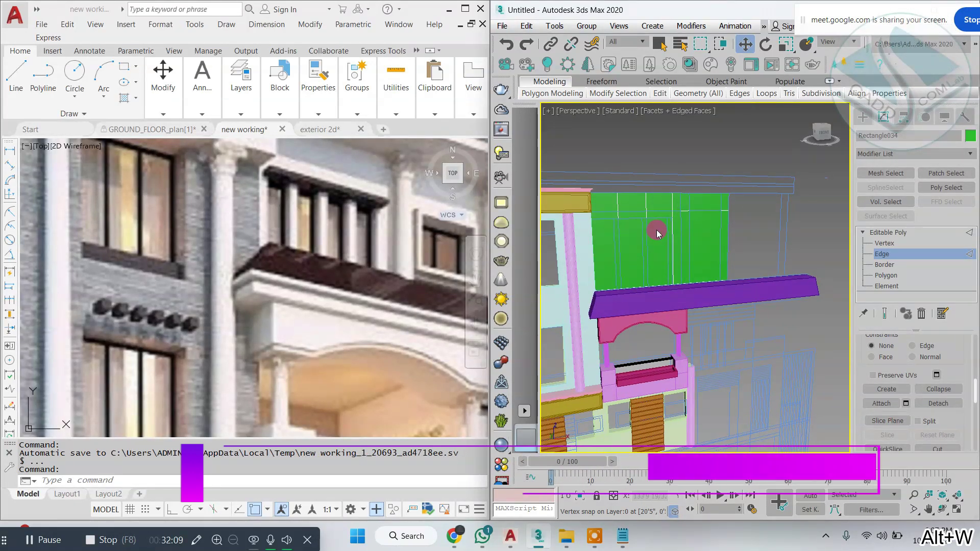
click(610, 216)
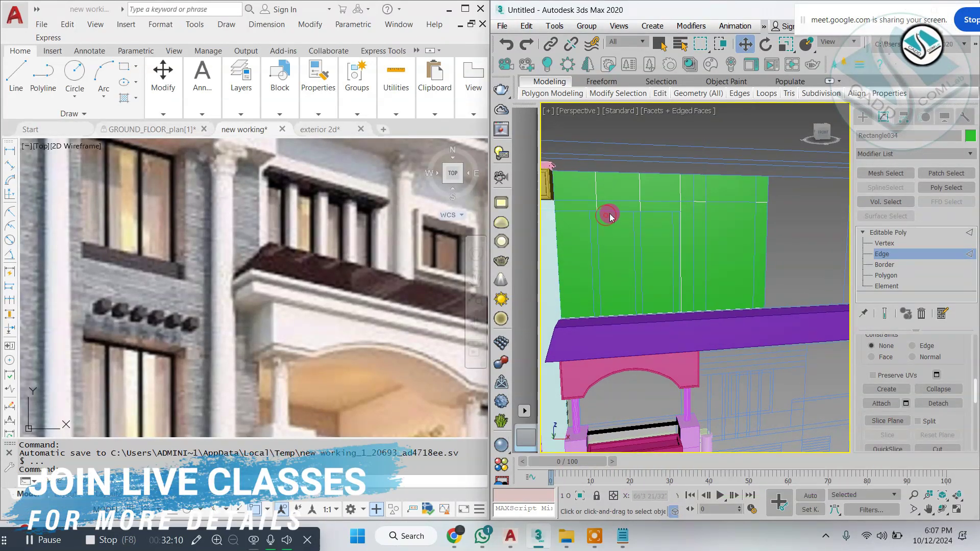
click(897, 275)
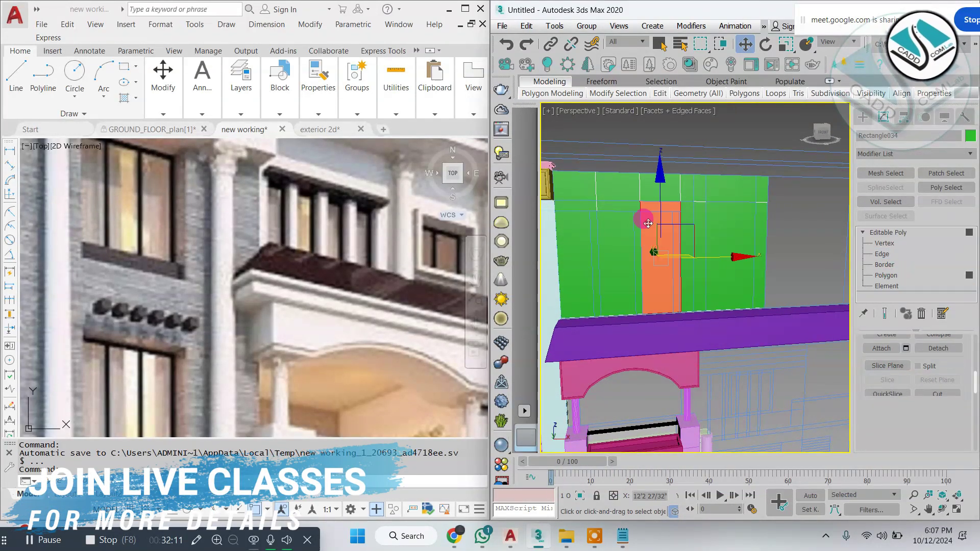
ctrl+click(619, 221)
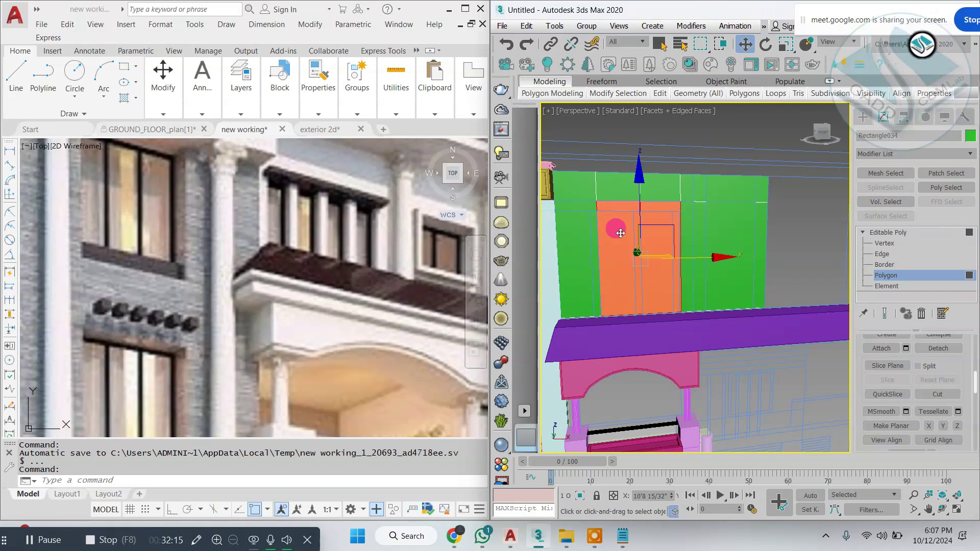
Slice the upper wall horizontally along the windows' sill line, just above the sloped roof band.
key(alt+w)
key(alt+w)
scroll(752, 209, down, 3)
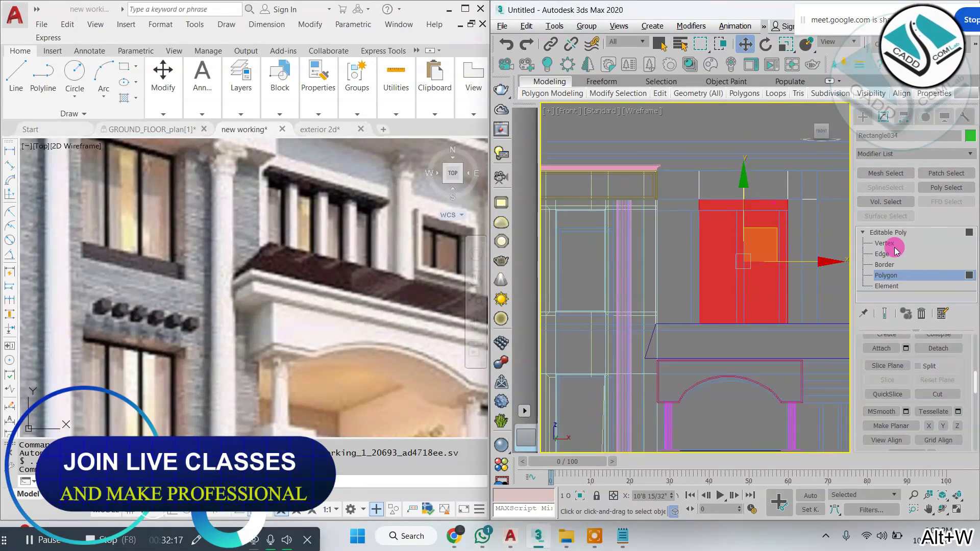
click(882, 253)
click(895, 421)
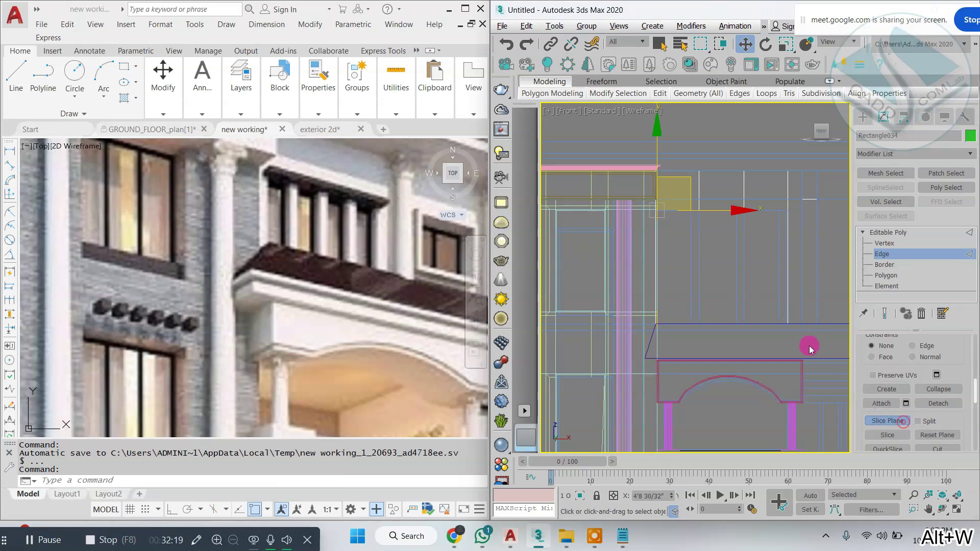
scroll(725, 301, down, 3)
key(e)
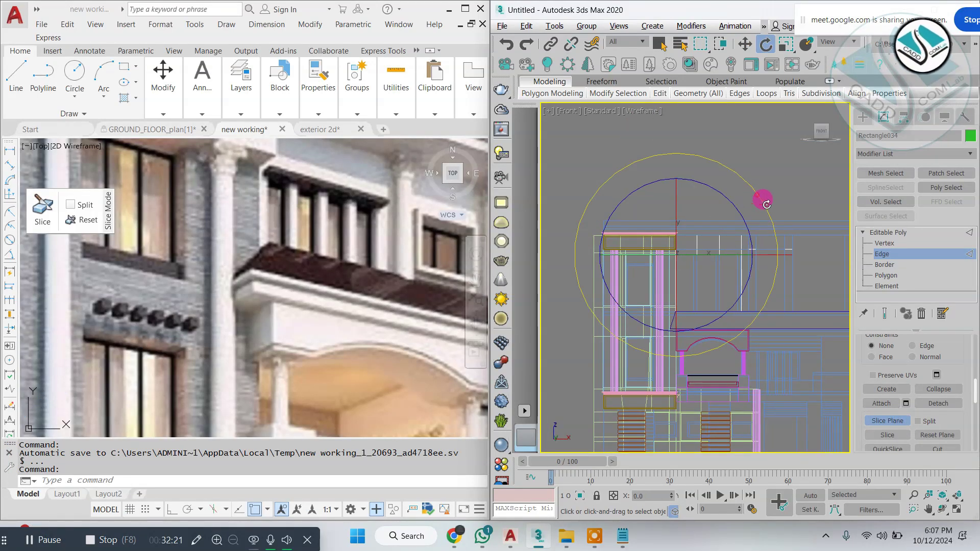
key(w)
scroll(740, 245, up, 3)
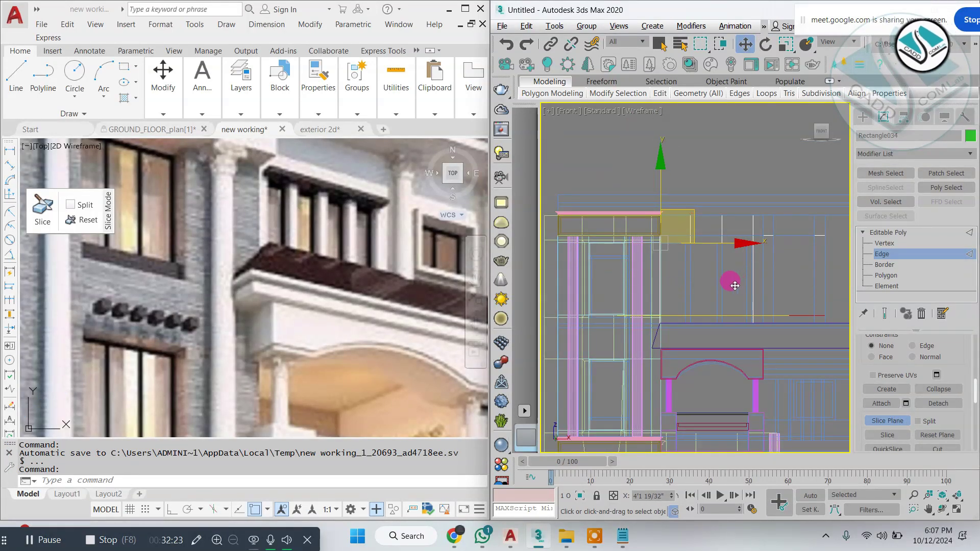
drag(734, 285, 774, 357)
click(876, 405)
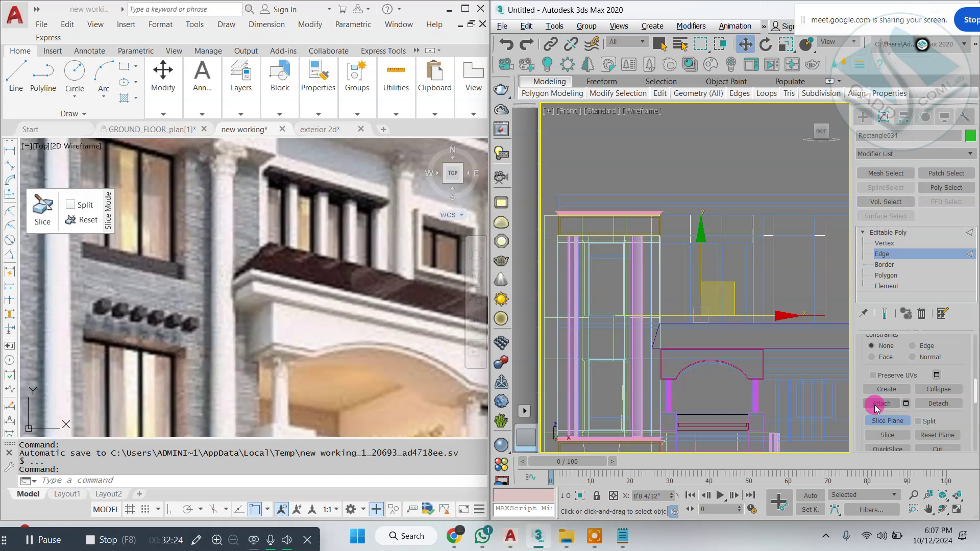
click(882, 435)
Select the three window panel polygons on the upper wall in polygon editing.
key(alt+w)
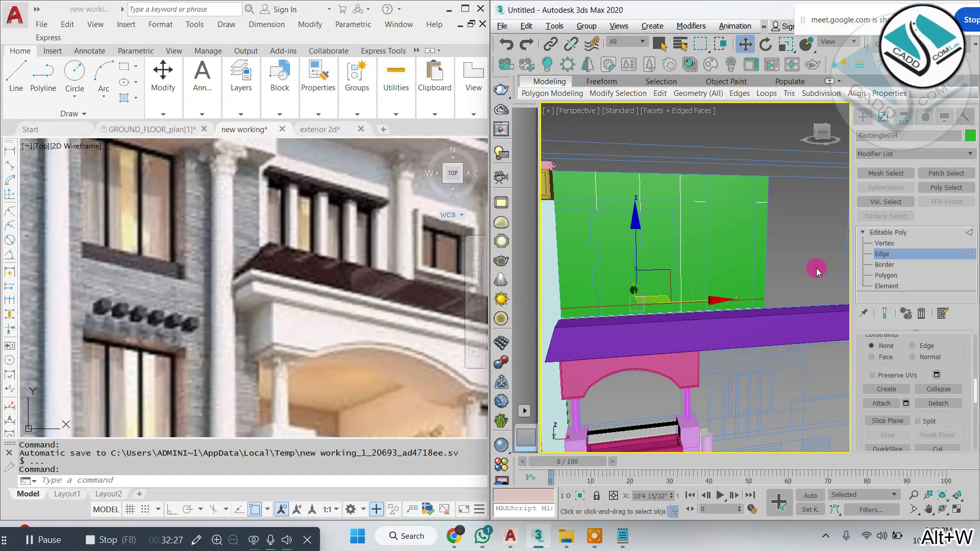
key(4)
click(677, 231)
click(651, 234)
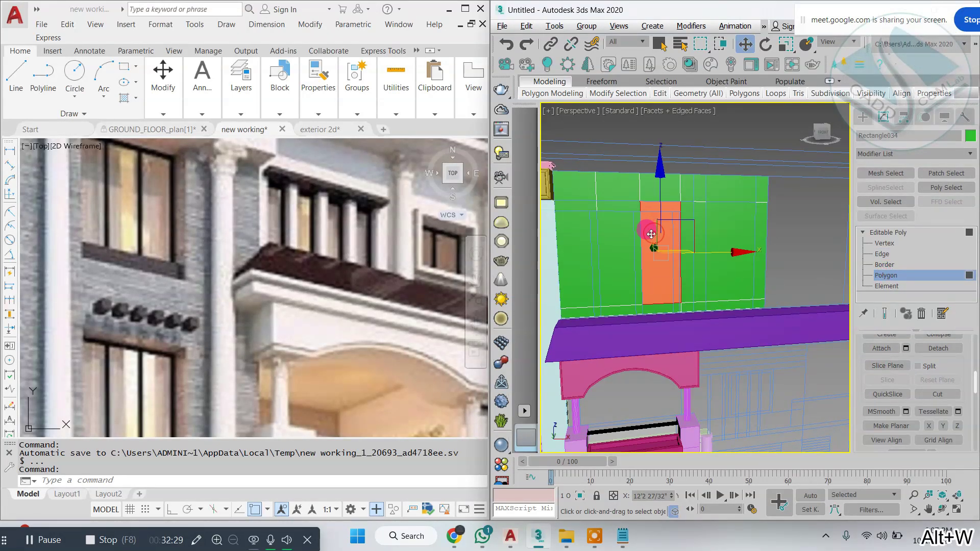
scroll(642, 227, up, 3)
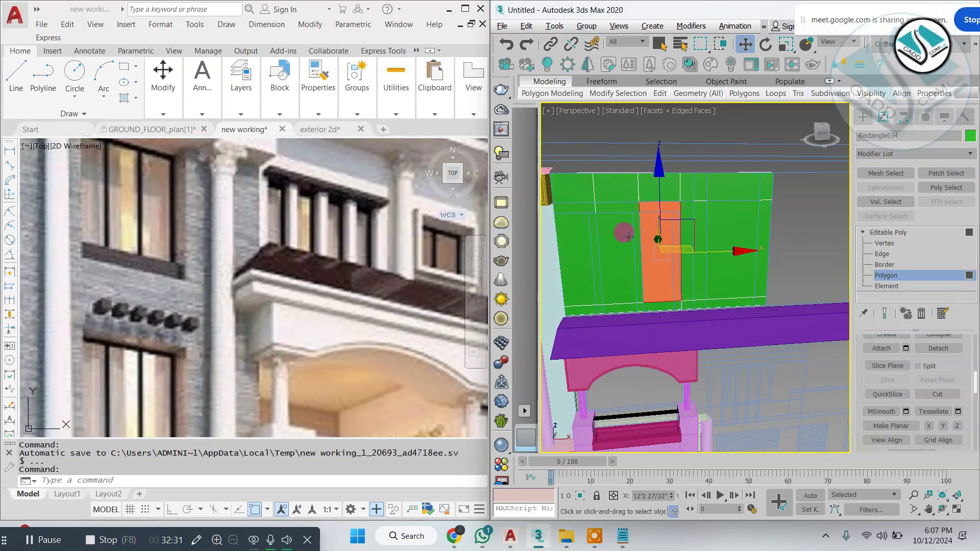
ctrl+click(633, 227)
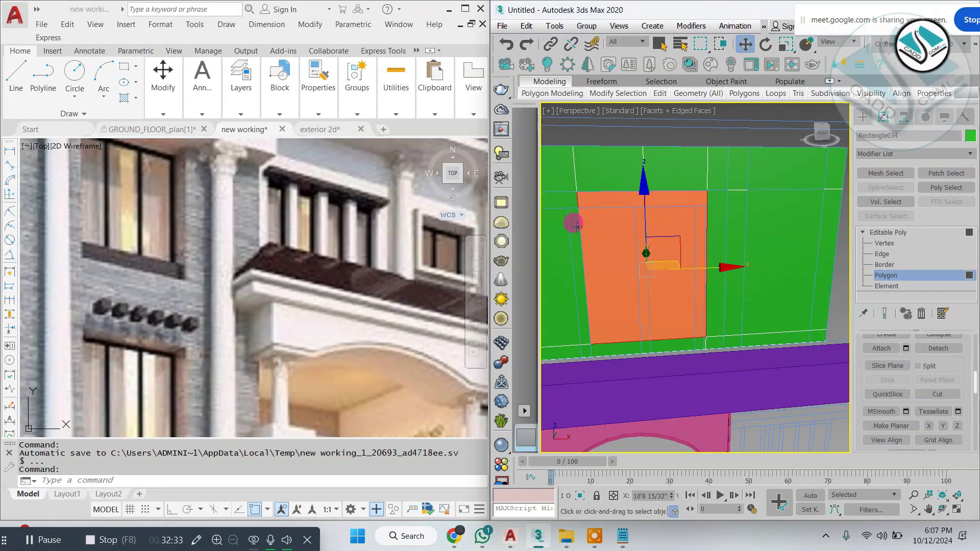
alt+middle_drag(576, 226, 638, 258)
click(632, 244)
ctrl+click(690, 244)
ctrl+click(710, 247)
Inset the three selected window panels using the By Polygon option to leave narrow mullions between them.
click(926, 396)
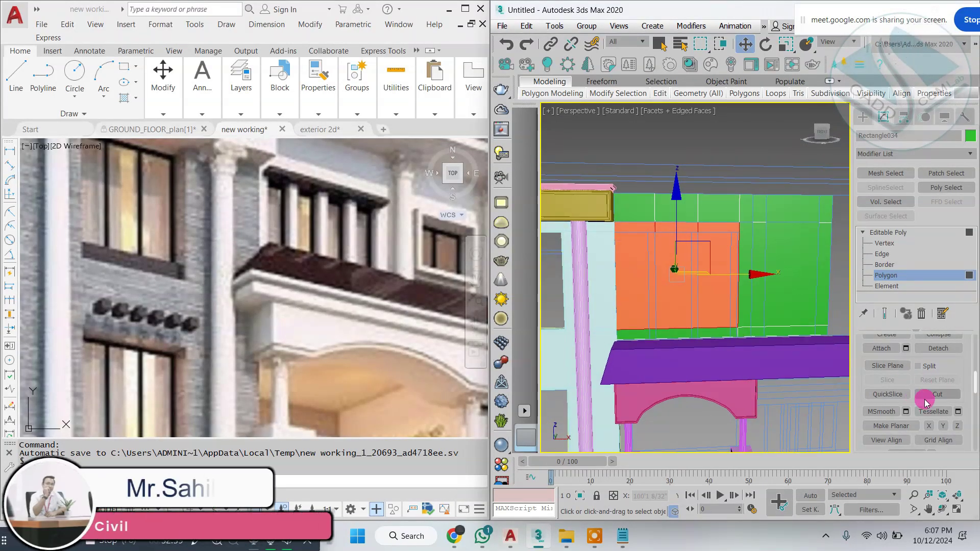
scroll(926, 403, up, 5)
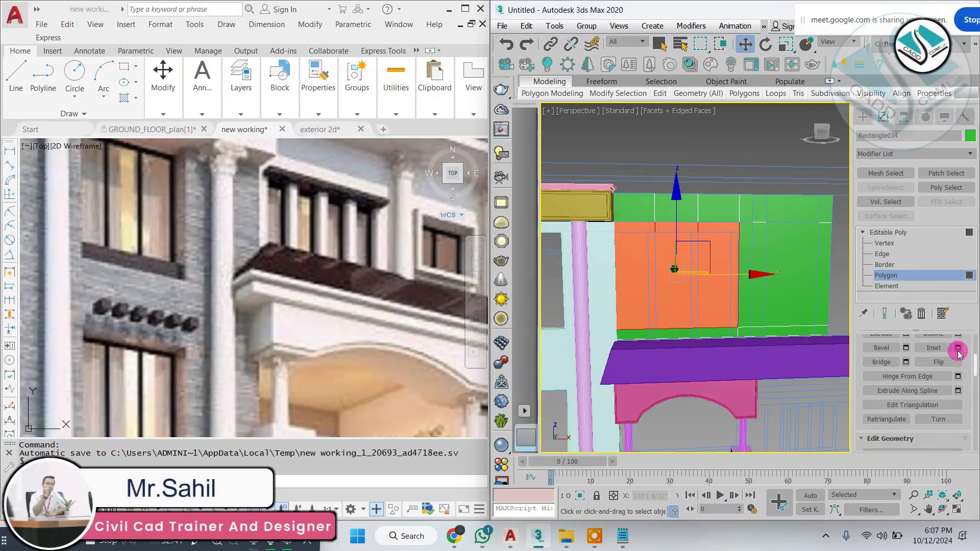
click(958, 348)
click(710, 286)
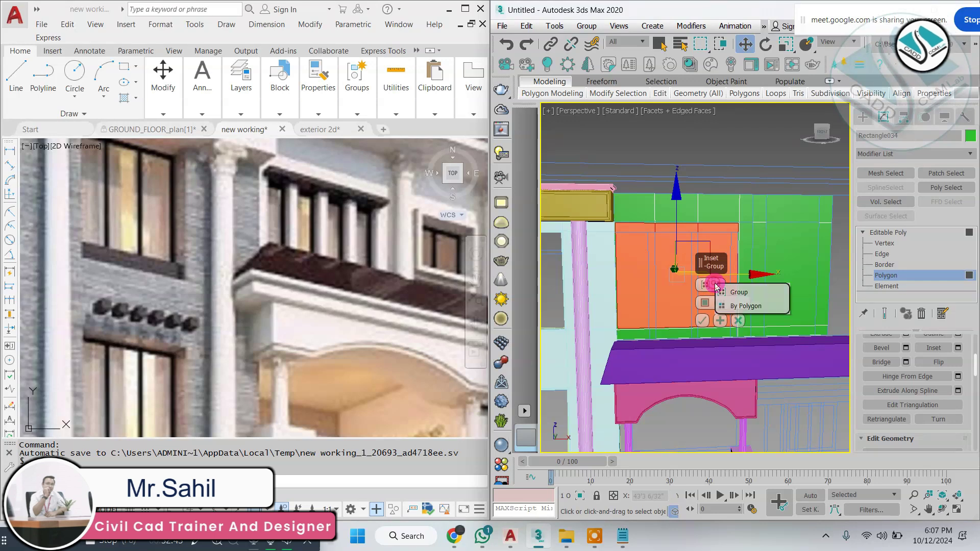
click(726, 293)
scroll(697, 290, up, 3)
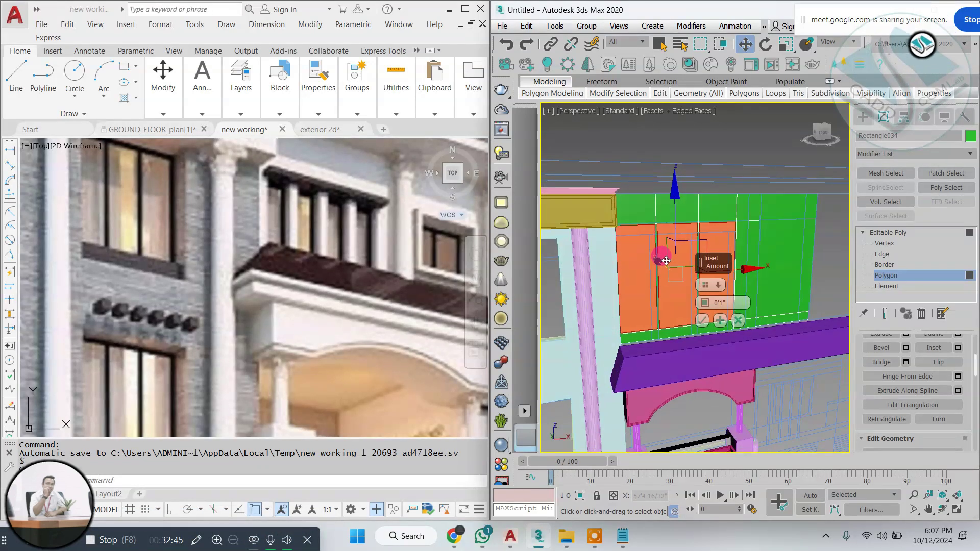
drag(703, 297, 705, 292)
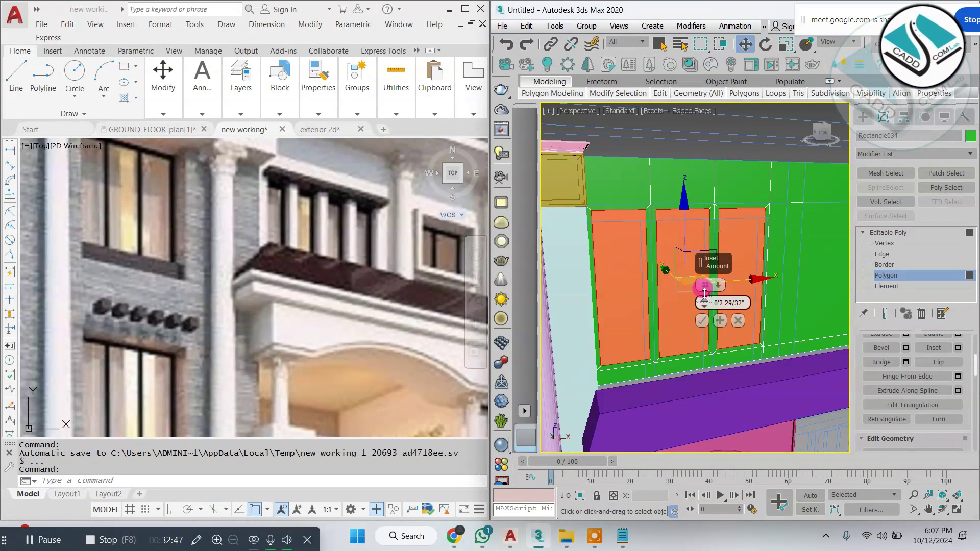
click(702, 320)
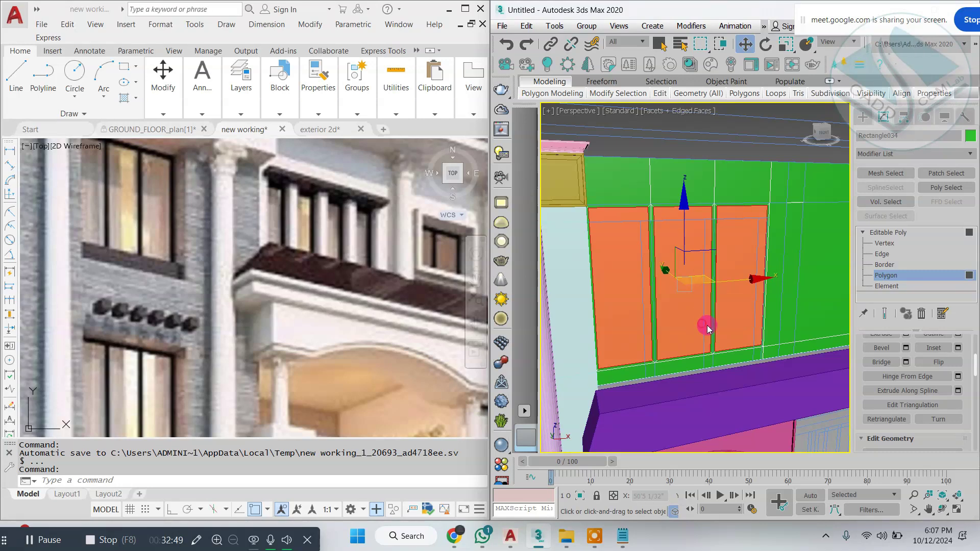
Bridge the inset panel polygons to cut three window openings through the upper wall.
click(879, 363)
scroll(744, 170, down, 3)
middle_drag(744, 313, 709, 330)
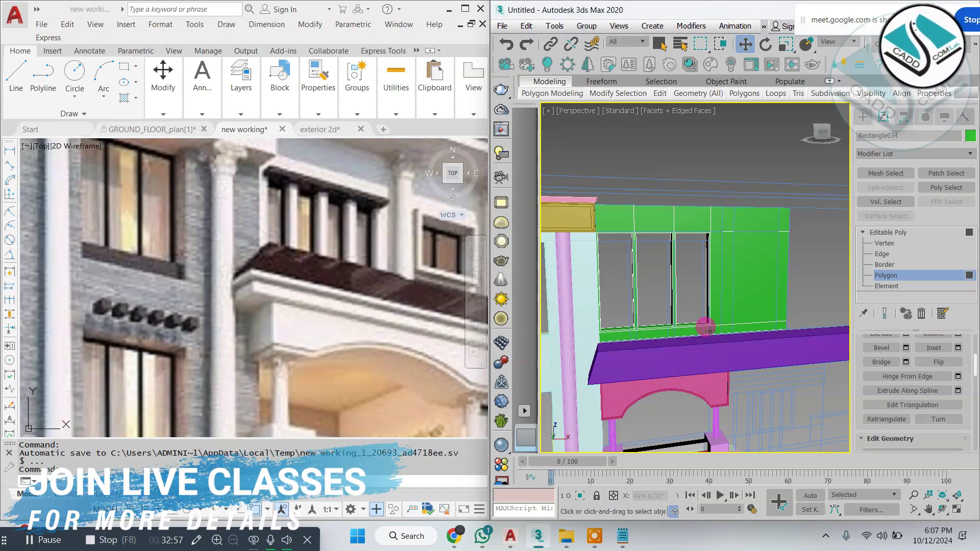
Examine the vertices around the new window openings in the front and perspective views.
key(alt+w)
key(alt+w)
key(F3)
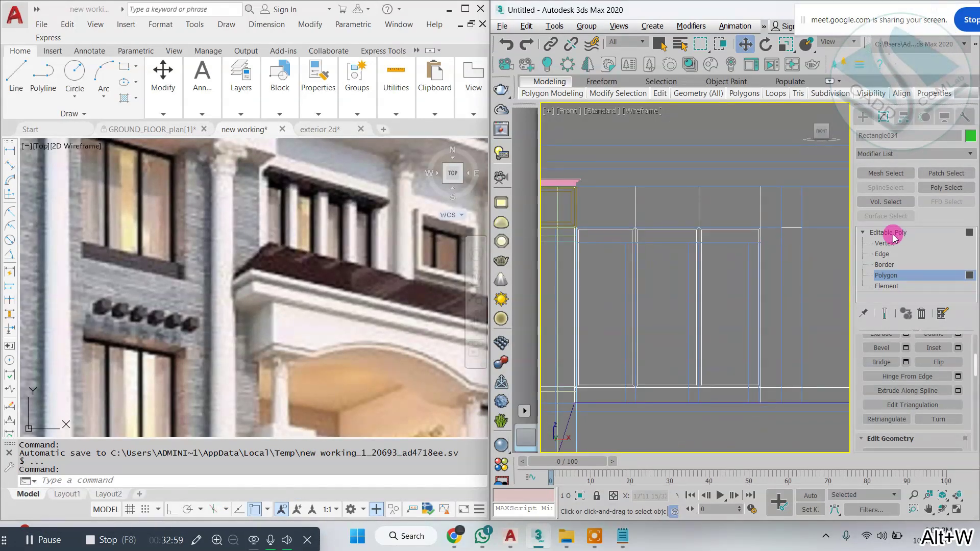
key(1)
scroll(631, 209, up, 5)
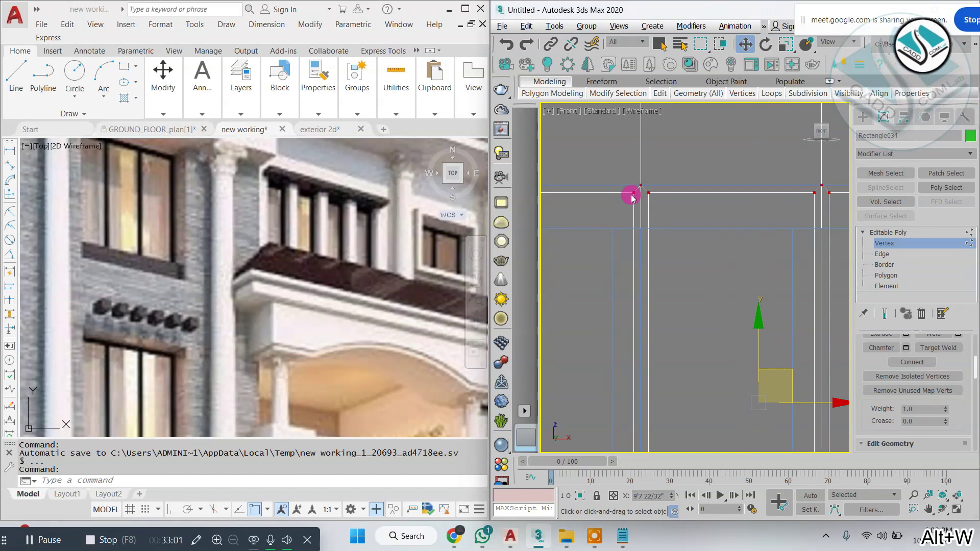
scroll(651, 217, down, 5)
key(alt+w)
key(alt+w)
scroll(695, 309, down, 4)
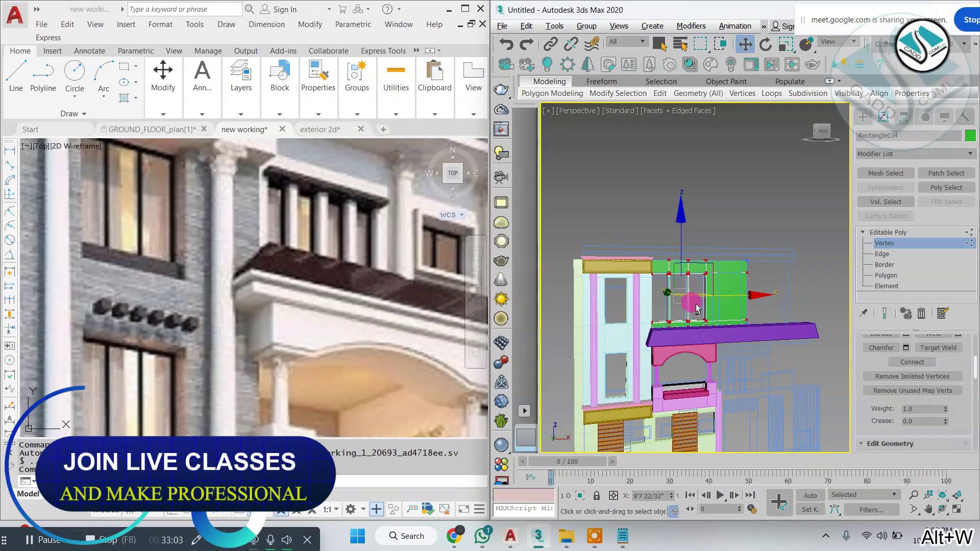
Finish editing the upper wall's vertices and copy the tower's round column to just right of the three window openings, fine-tuning its position.
scroll(697, 308, up, 4)
click(862, 117)
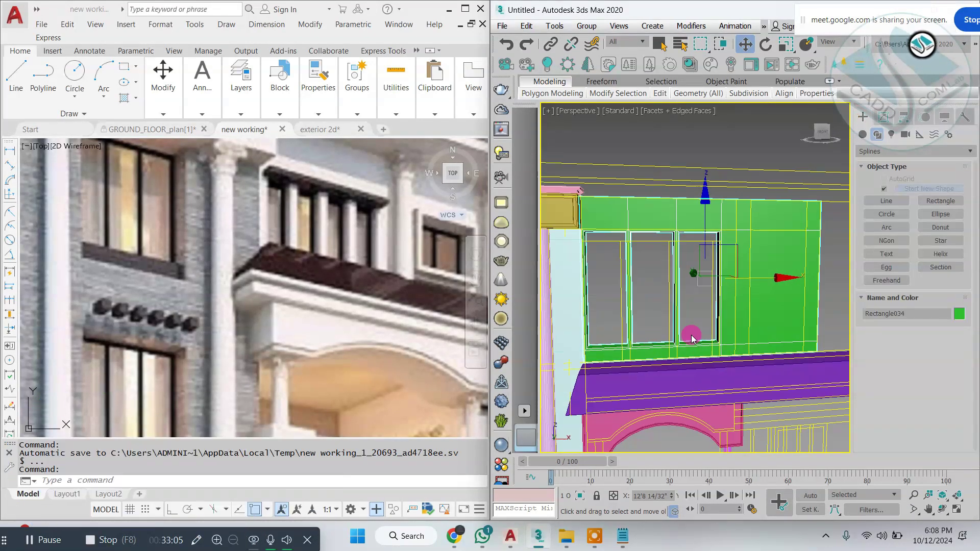
middle_drag(692, 338, 673, 333)
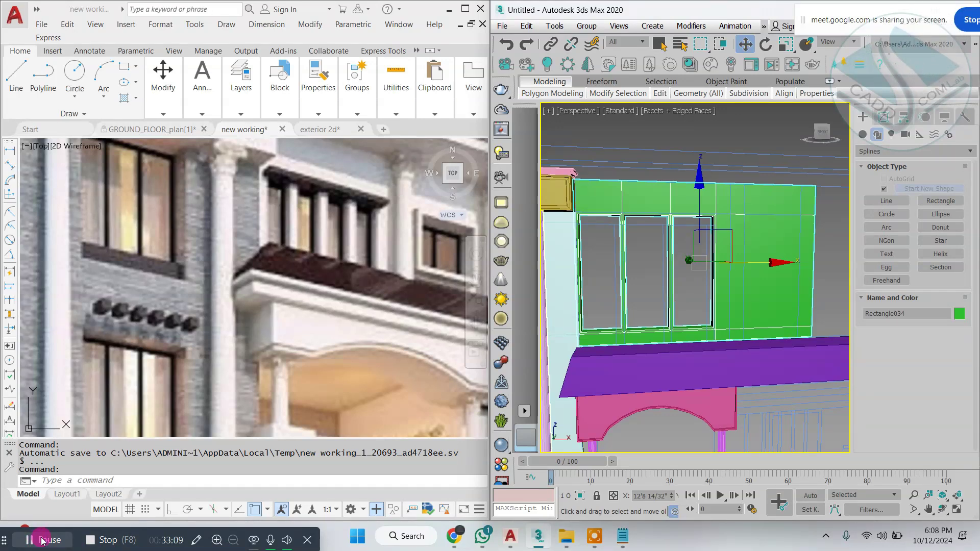
scroll(693, 312, down, 3)
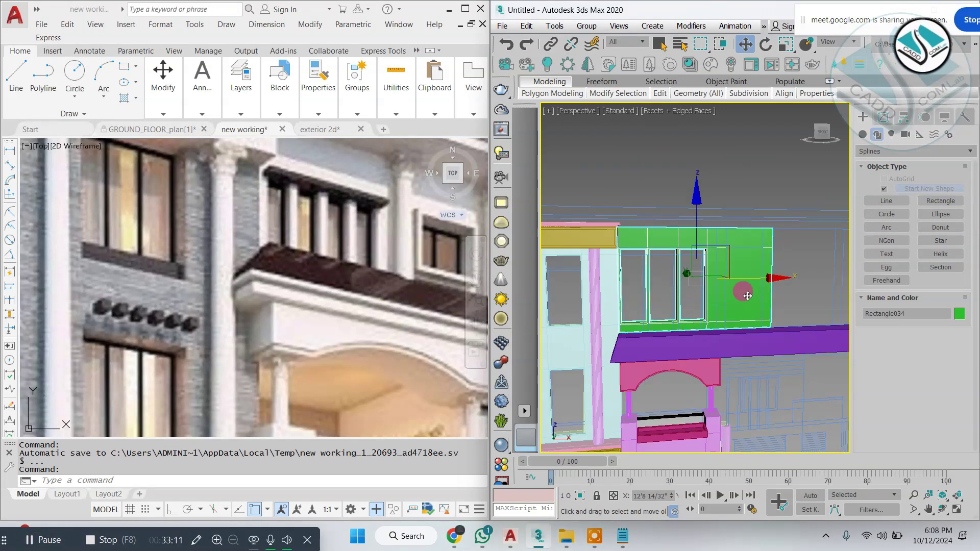
click(887, 114)
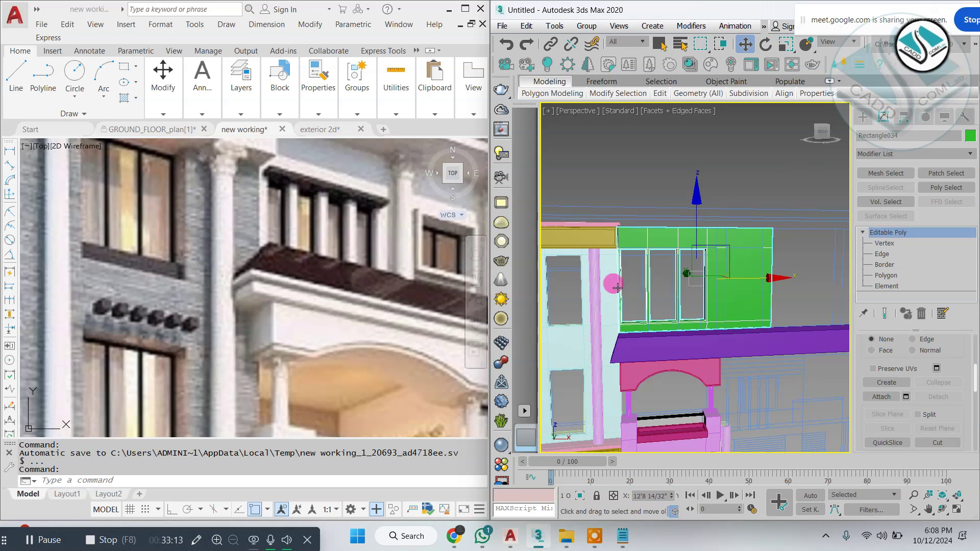
click(595, 273)
scroll(595, 273, down, 3)
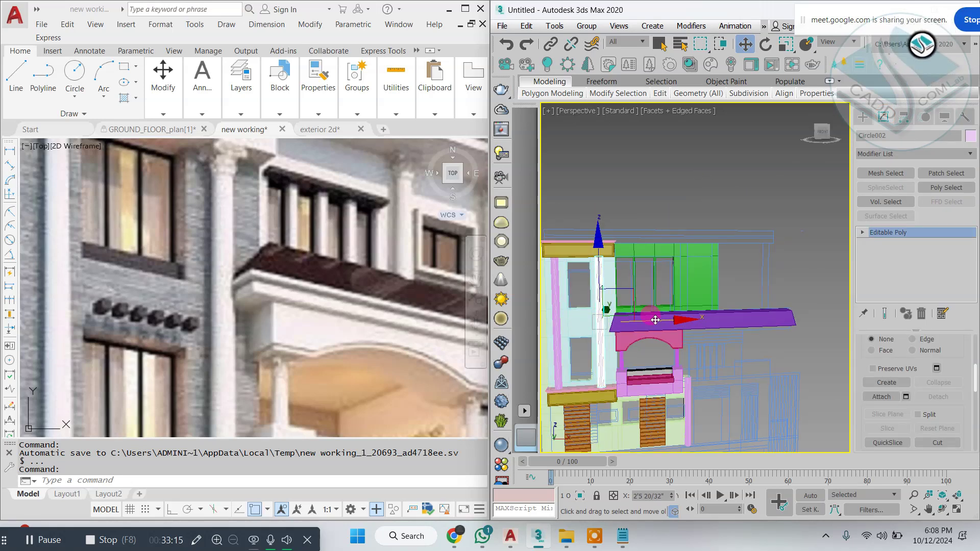
shift+drag(733, 325, 713, 314)
click(736, 315)
key(alt+w)
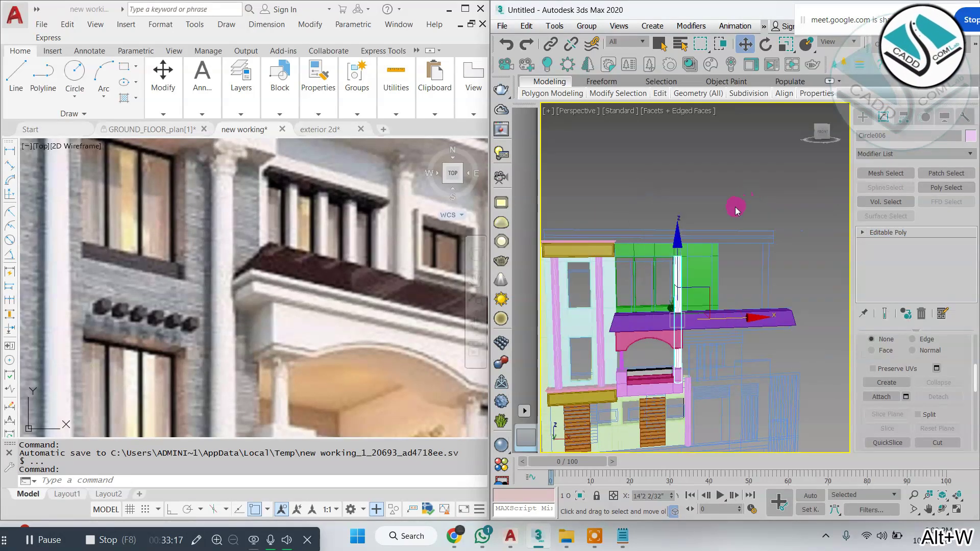
key(alt+w)
scroll(700, 209, up, 4)
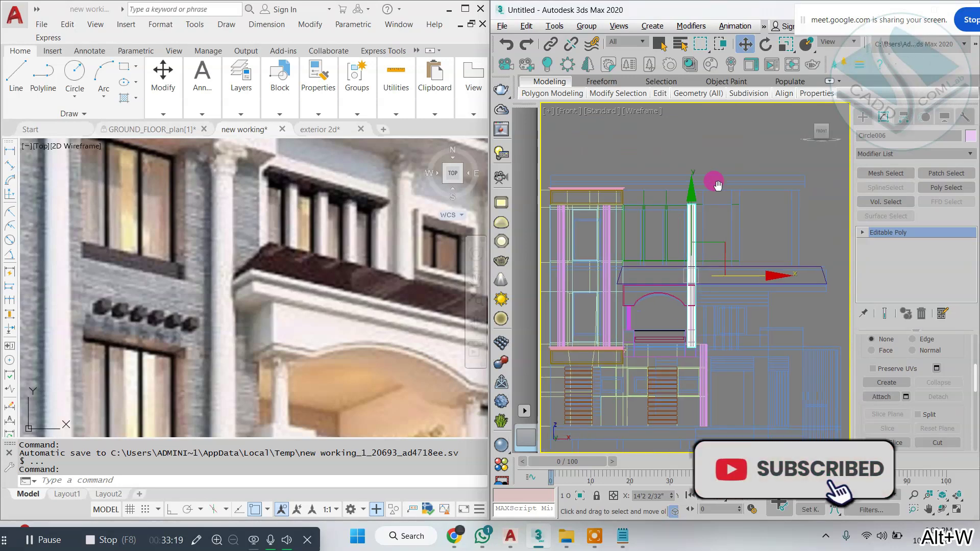
scroll(691, 203, down, 4)
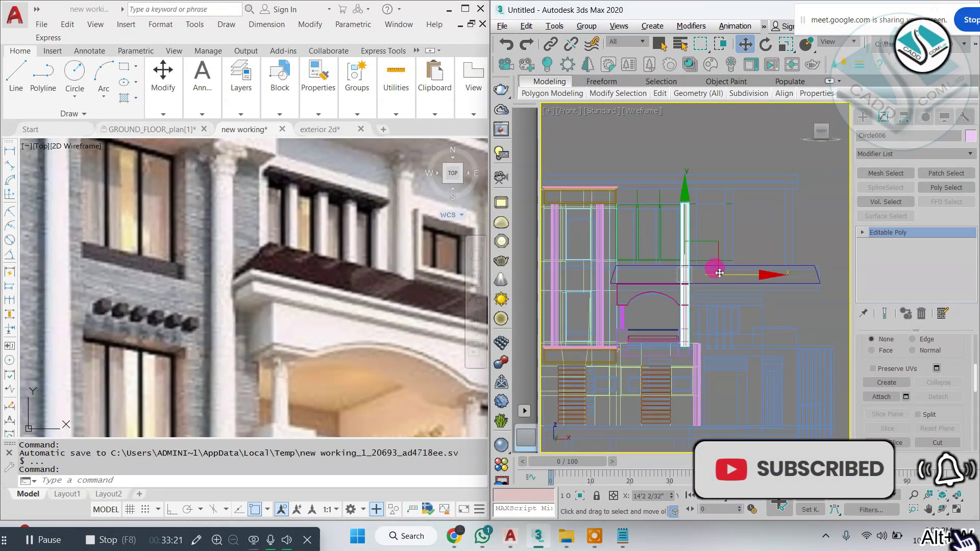
mouse_move(713, 271)
mouse_down()
mouse_move(760, 279)
mouse_move(714, 278)
mouse_up()
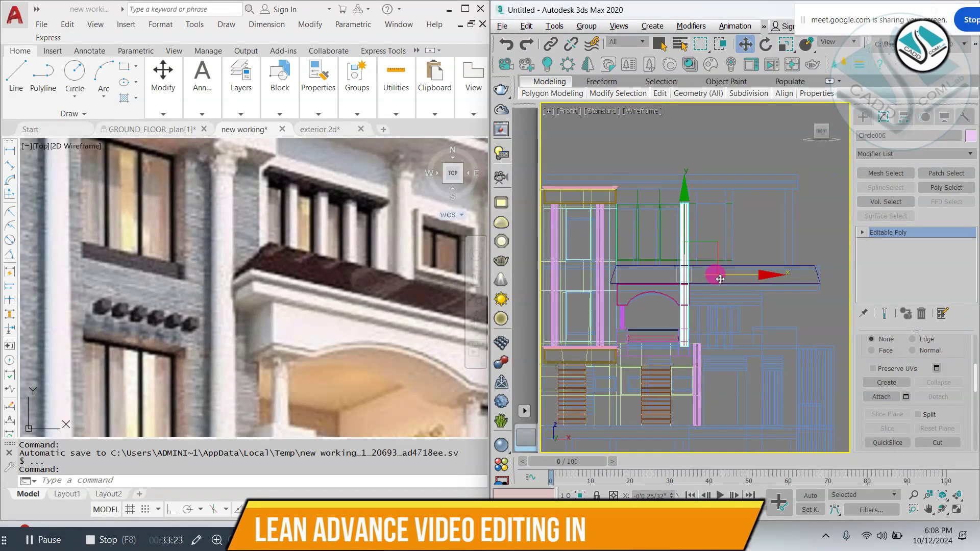
Raise the copied column's base vertices to the bottom of the upper wall, just above the sloped roof band.
click(862, 233)
click(884, 243)
click(687, 346)
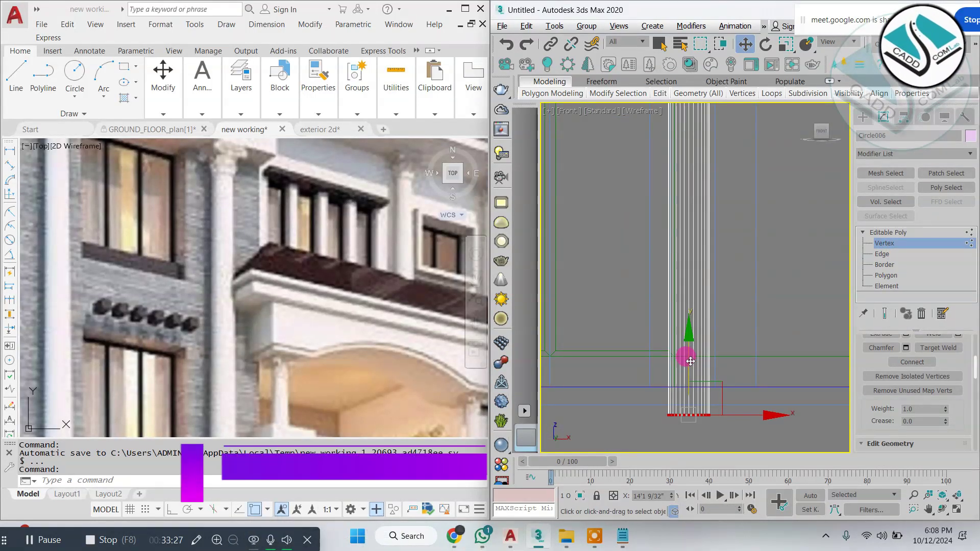
key(alt+w)
scroll(722, 369, up, 3)
key(alt+w)
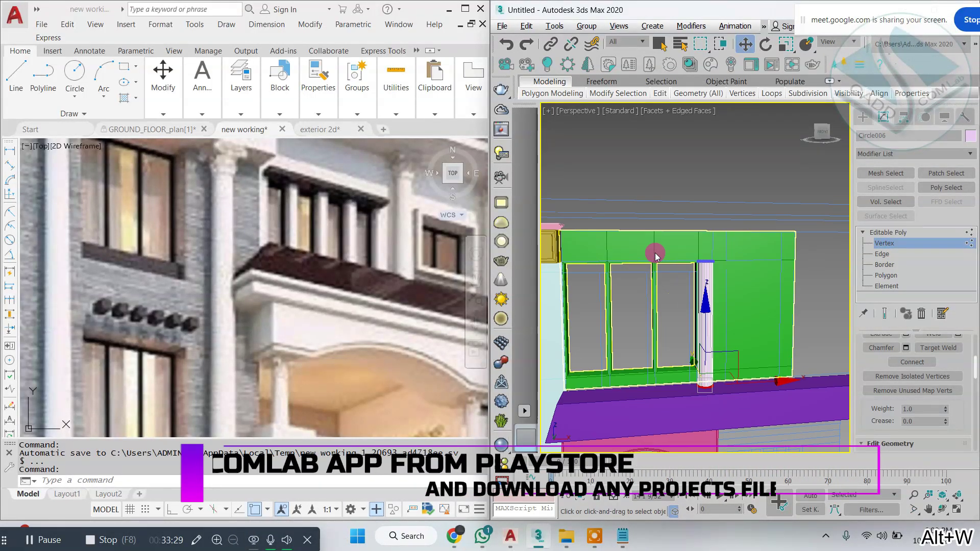
Raise the copied column's top vertices to the upper edge of the green wall.
scroll(732, 306, up, 3)
scroll(700, 221, down, 6)
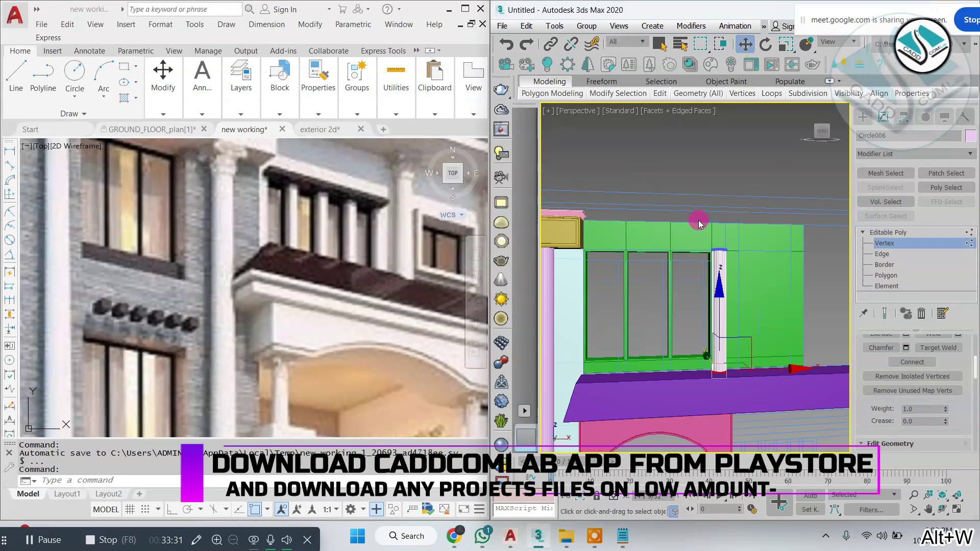
drag(684, 203, 727, 245)
scroll(717, 223, up, 6)
middle_drag(717, 223, 685, 251)
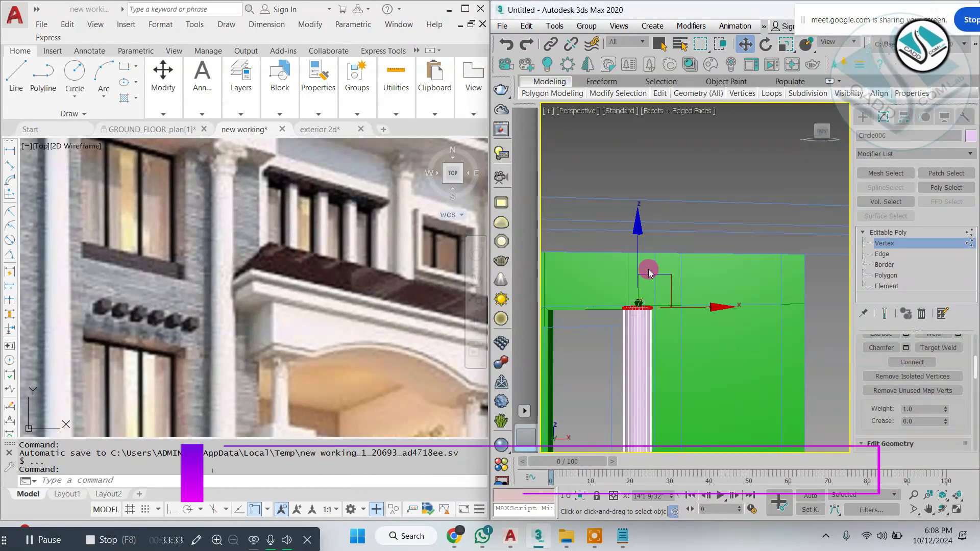
drag(640, 265, 640, 212)
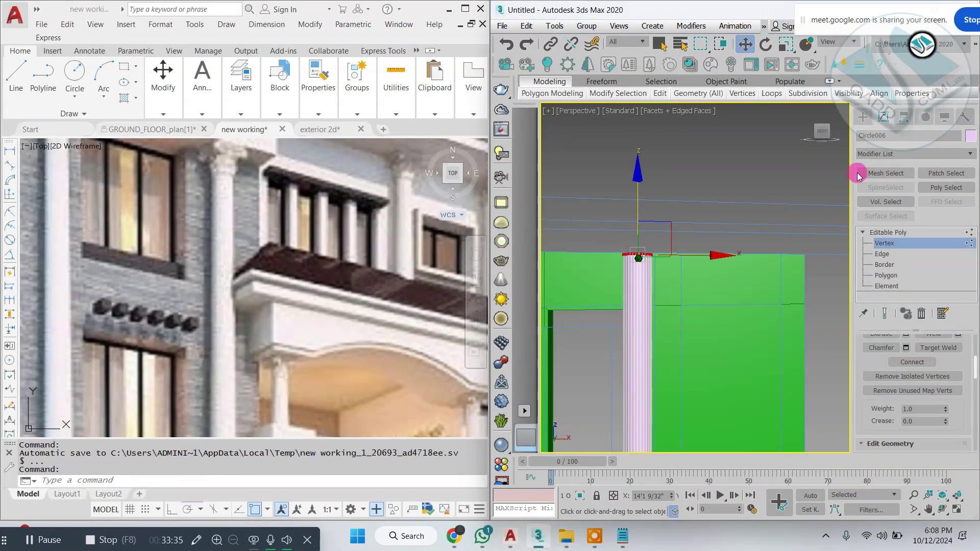
Finish vertex editing and move the shortened column further right, clear of the third window opening.
click(863, 117)
scroll(706, 267, down, 3)
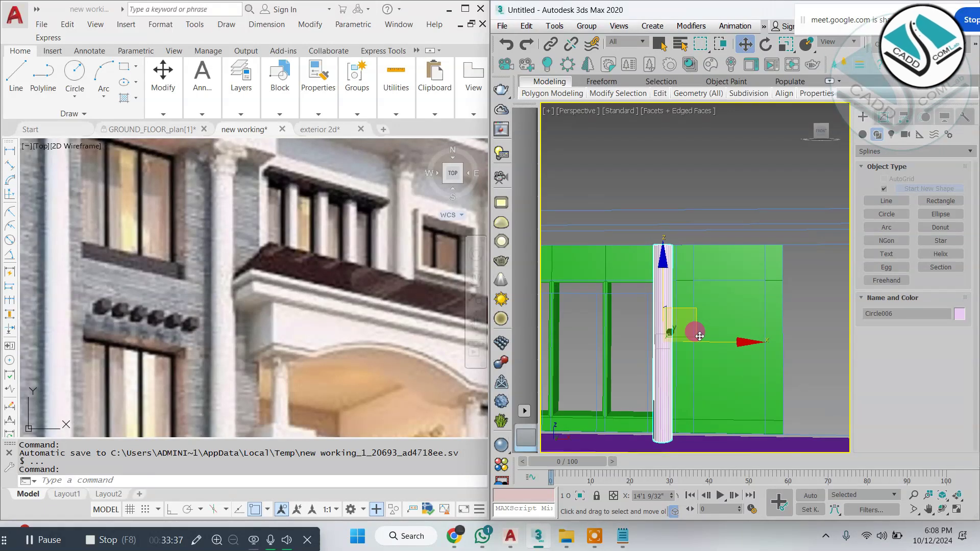
drag(706, 340, 733, 347)
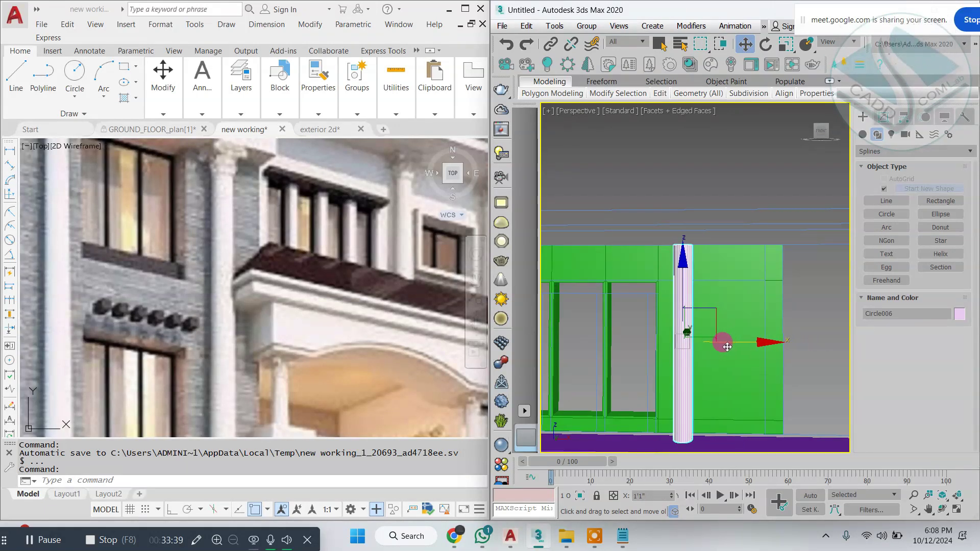
scroll(723, 341, down, 4)
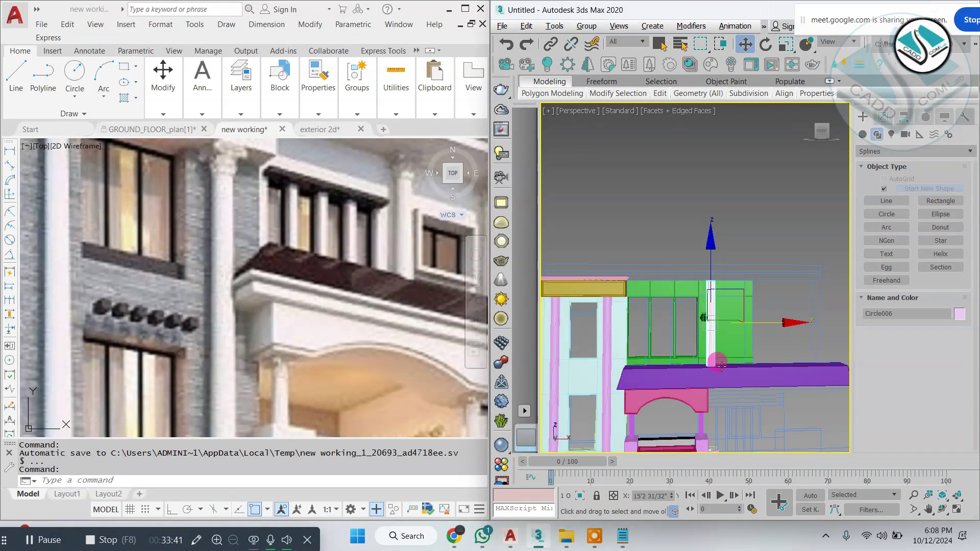
click(792, 236)
middle_drag(740, 288, 749, 254)
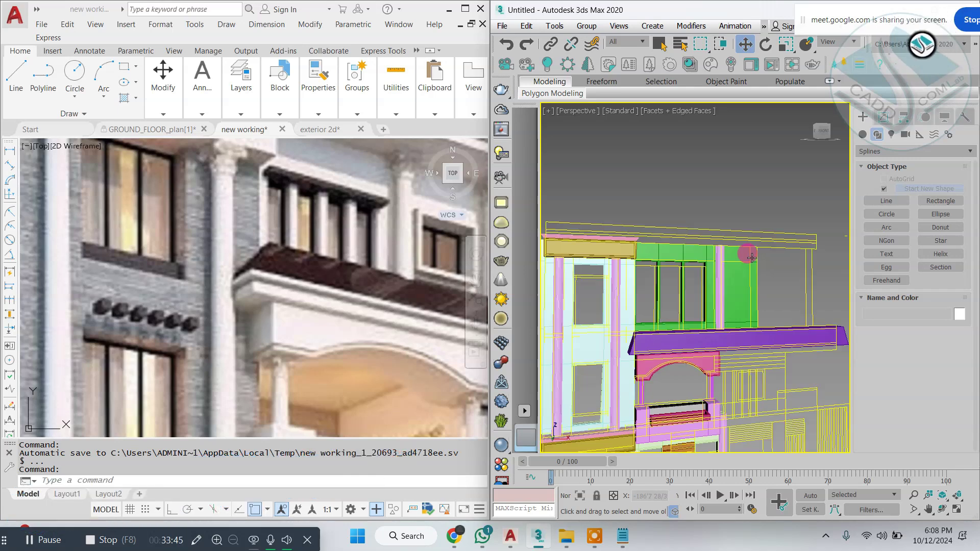
Draw a thin horizontal rectangle in the front view, spanning the wall just above the three window openings.
click(717, 332)
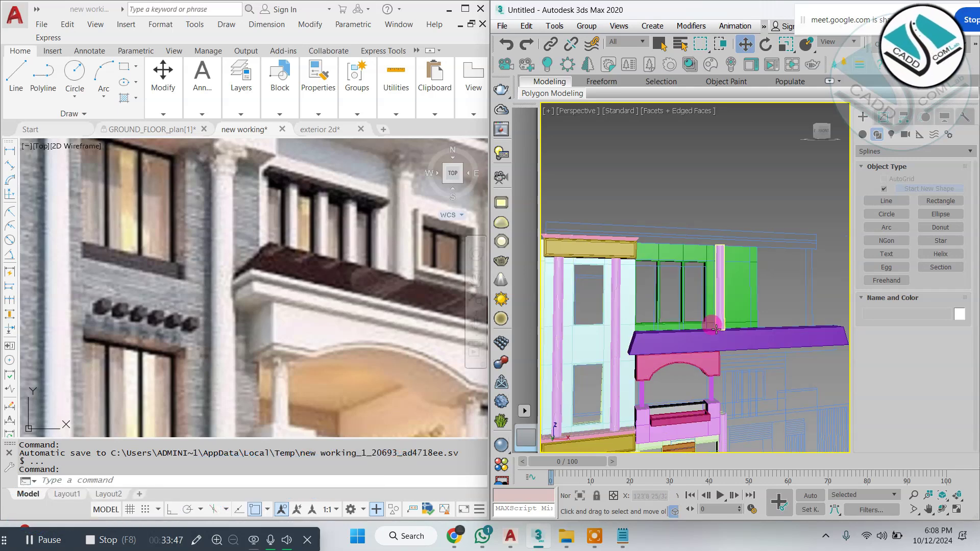
scroll(701, 269, up, 5)
click(675, 225)
key(alt+w)
right_click(760, 205)
key(alt+w)
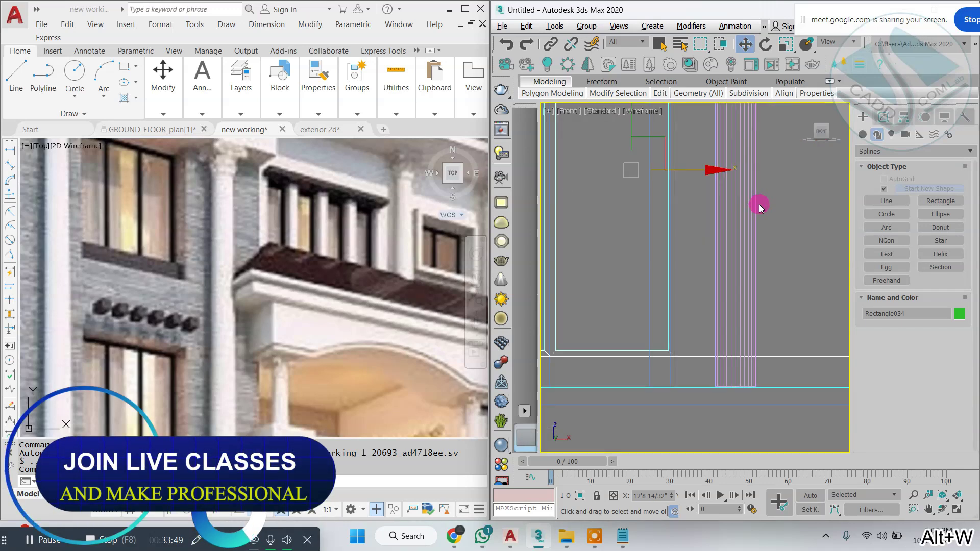
scroll(760, 206, down, 5)
middle_drag(669, 149, 739, 255)
click(921, 198)
scroll(721, 221, up, 2)
drag(784, 239, 584, 211)
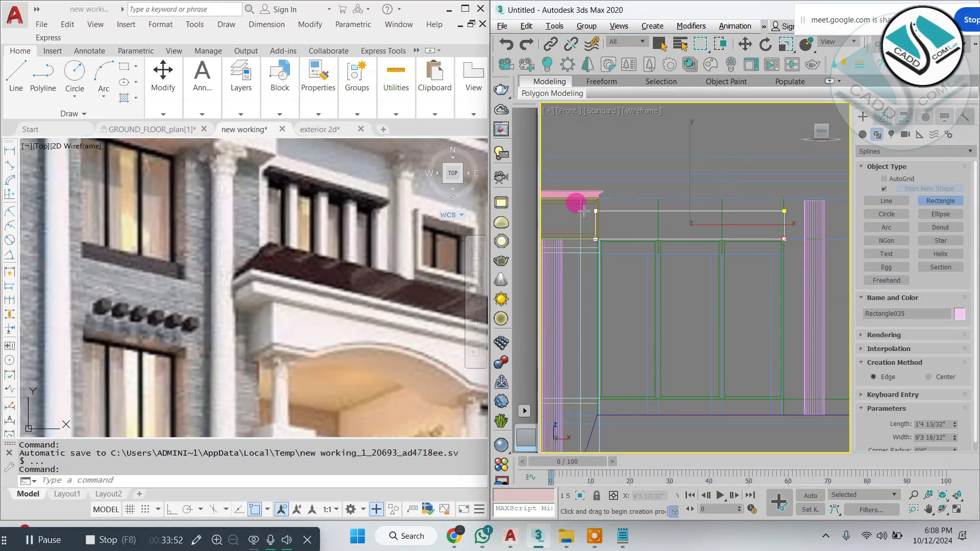
right_click(603, 229)
Extrude the thin rectangle above the windows with an amount of 1'0" to form a projecting ledge.
click(883, 117)
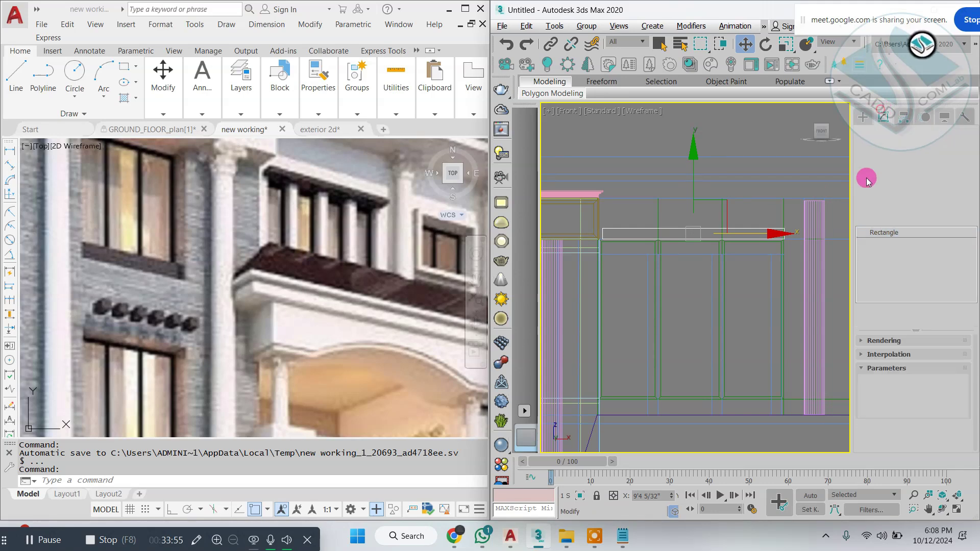
click(913, 152)
key(e)
click(898, 167)
key(alt+w)
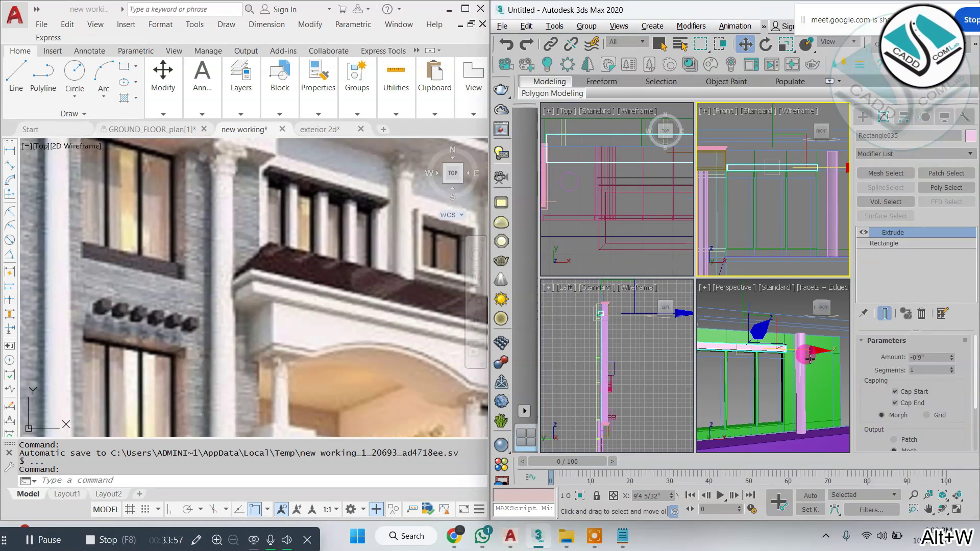
middle_click(805, 350)
key(alt+w)
alt+middle_drag(710, 321, 688, 310)
click(913, 358)
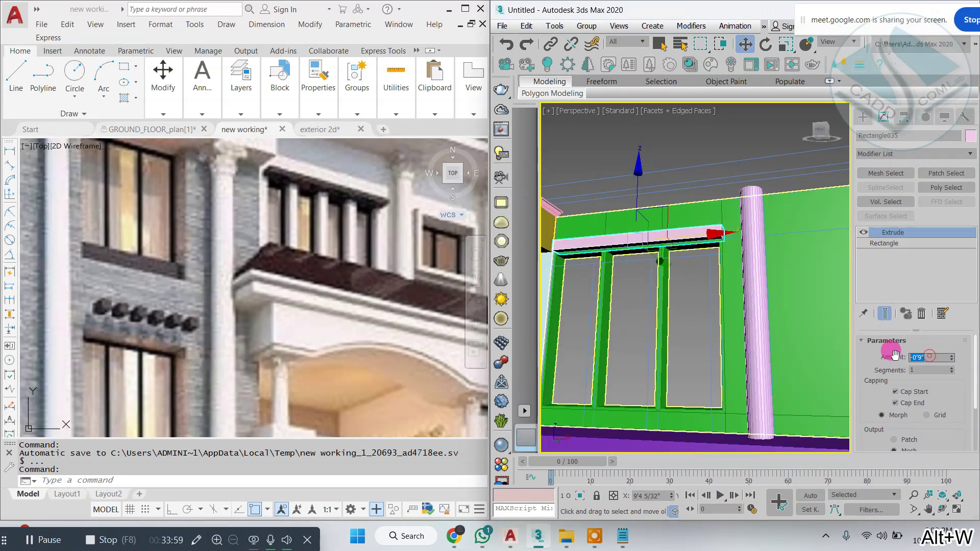
alt+middle_drag(619, 280, 642, 277)
scroll(722, 241, up, 3)
scroll(722, 241, down, 10)
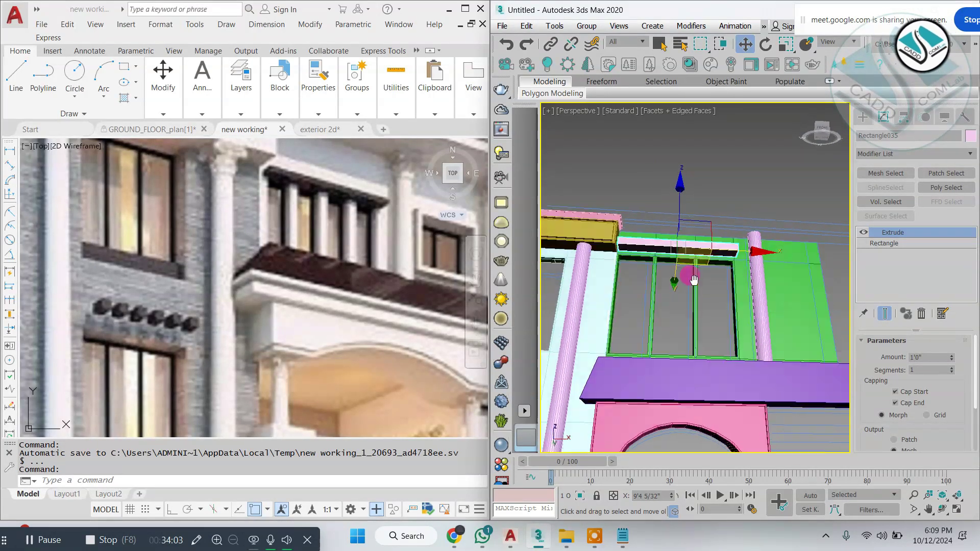
mouse_move(709, 297)
alt+middle_down()
mouse_move(723, 295)
mouse_move(697, 302)
alt+middle_up()
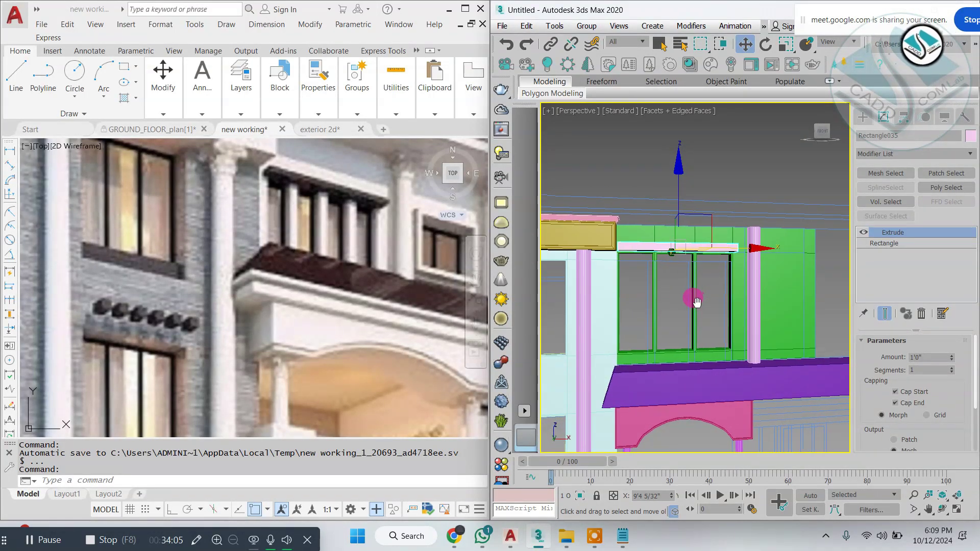
Change the object colour of the window ledge to black and deselect it.
click(861, 114)
click(959, 314)
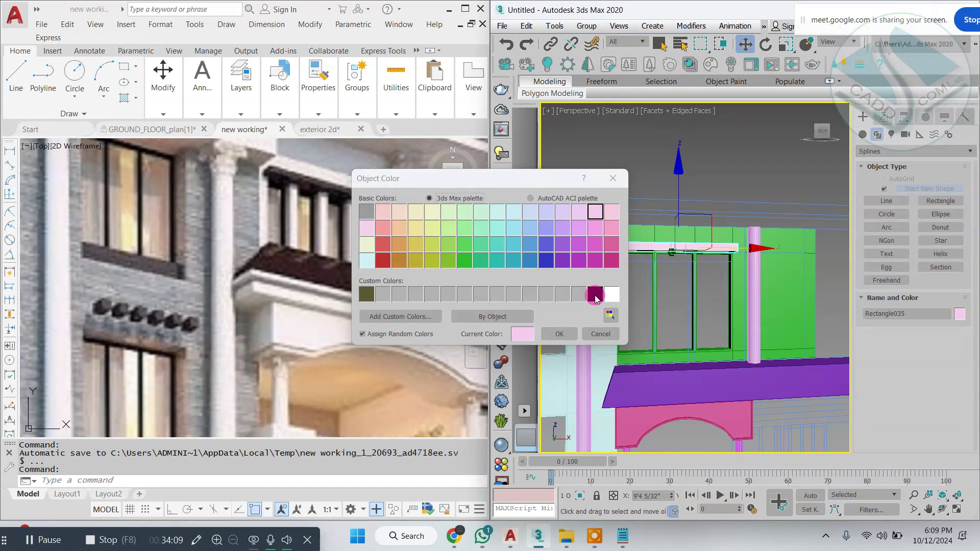
click(594, 294)
click(561, 335)
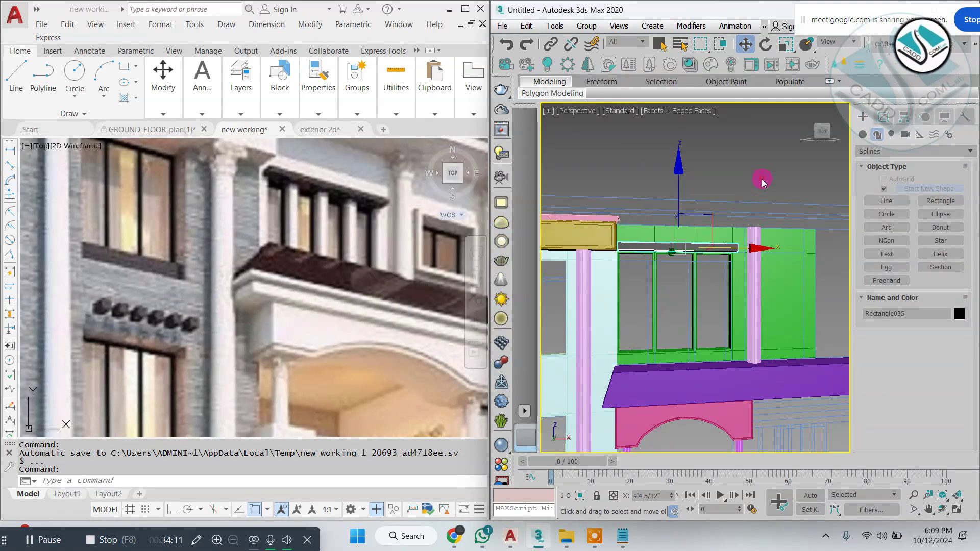
click(762, 182)
Examine the small framed window right of the column in the reference image and the matching upper-wall area in the front view.
alt+middle_drag(782, 313, 751, 289)
scroll(786, 312, down, 4)
scroll(751, 288, down, 3)
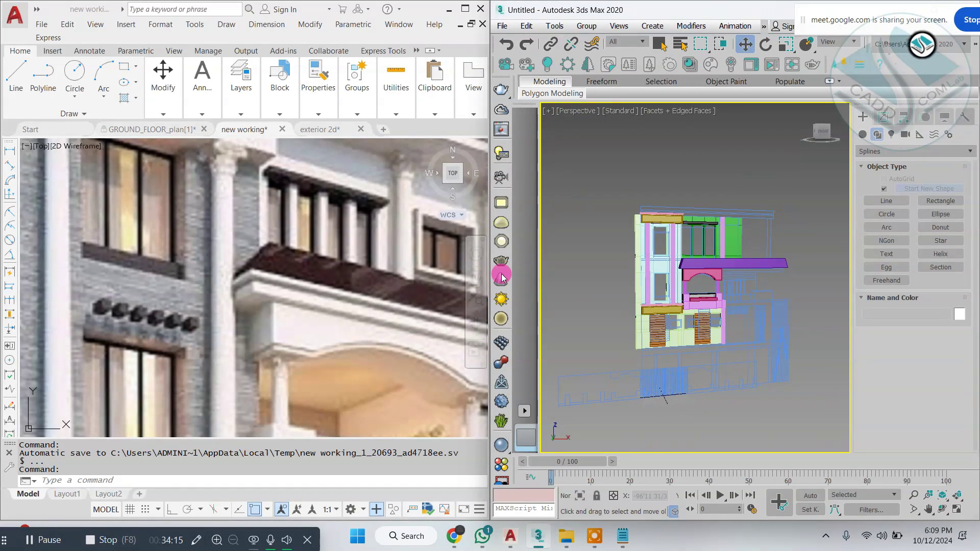
scroll(360, 241, down, 5)
scroll(361, 241, up, 5)
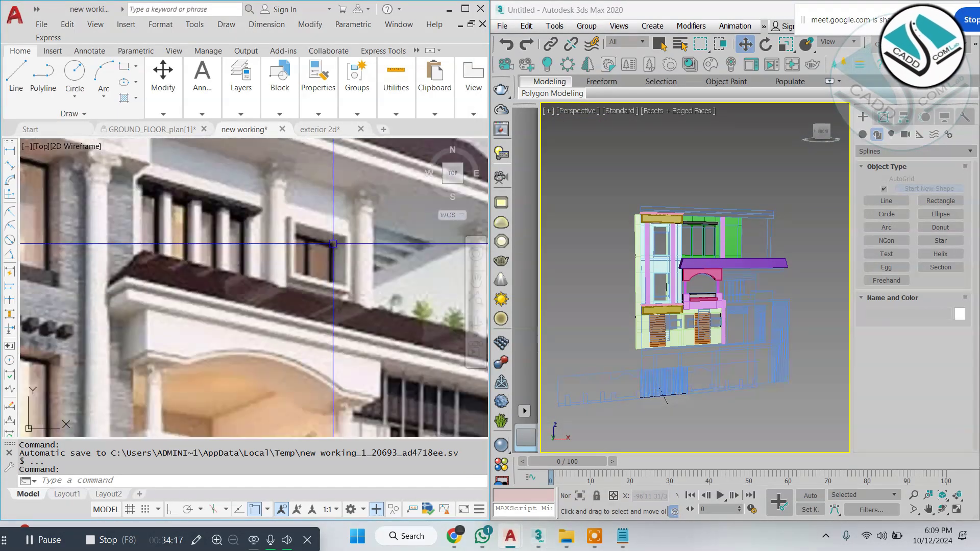
scroll(743, 250, up, 5)
click(733, 266)
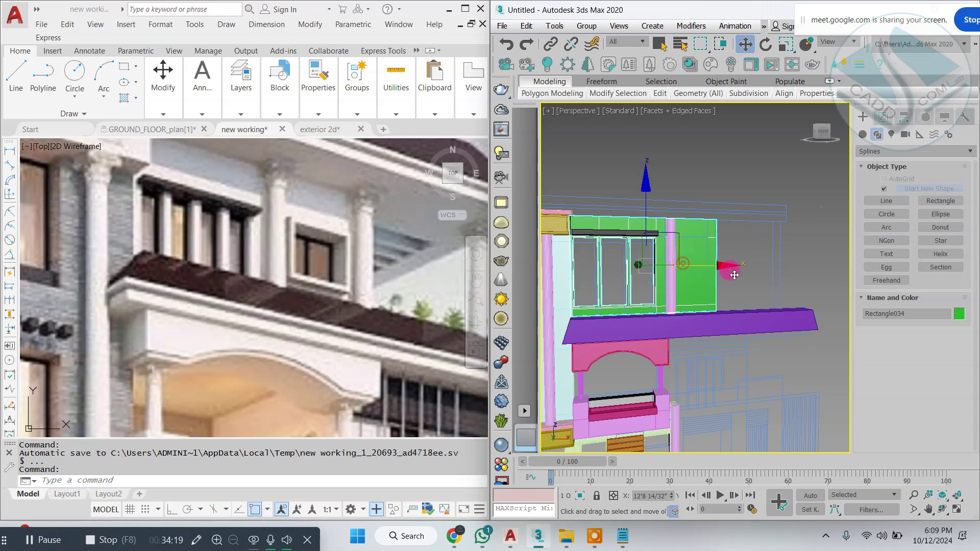
scroll(745, 301, up, 2)
key(alt+w)
key(alt+w)
scroll(754, 250, down, 2)
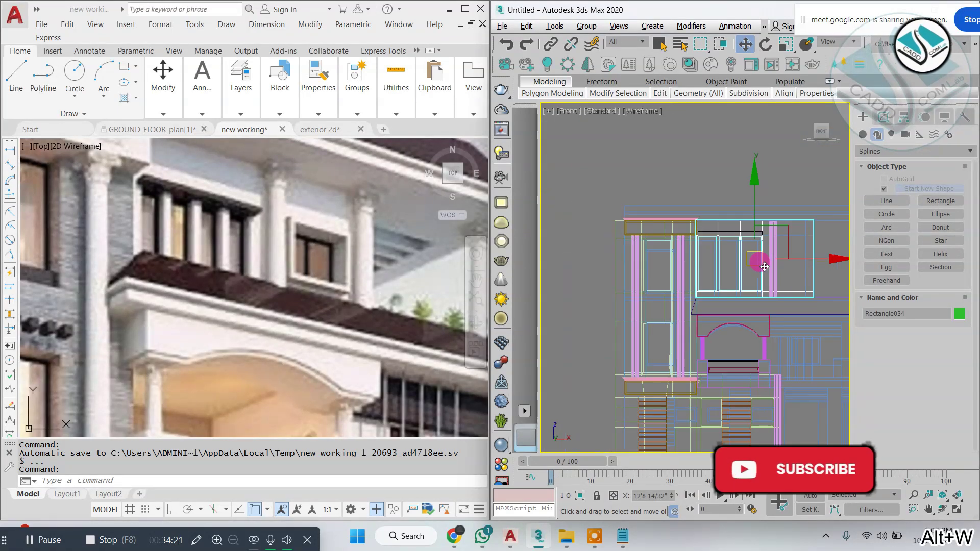
middle_drag(754, 256, 698, 261)
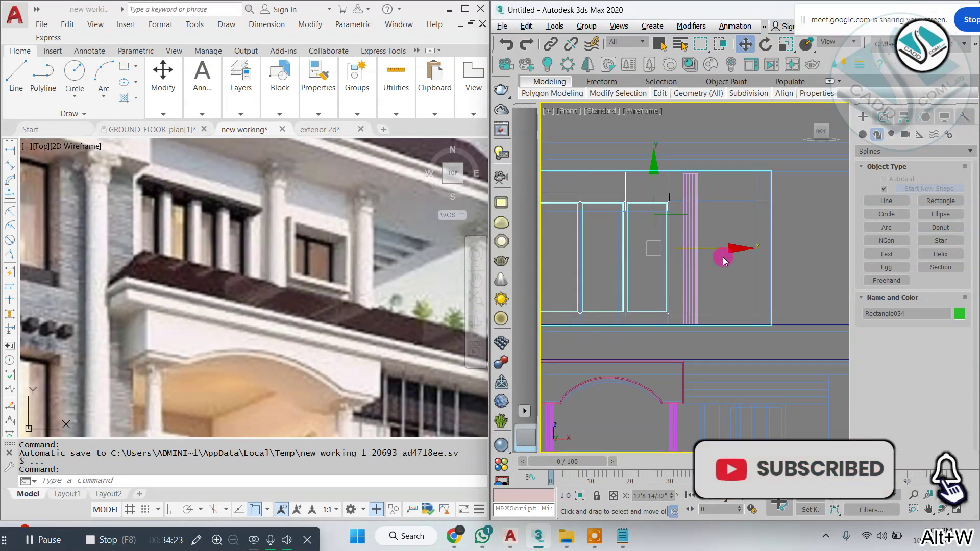
scroll(745, 248, down, 4)
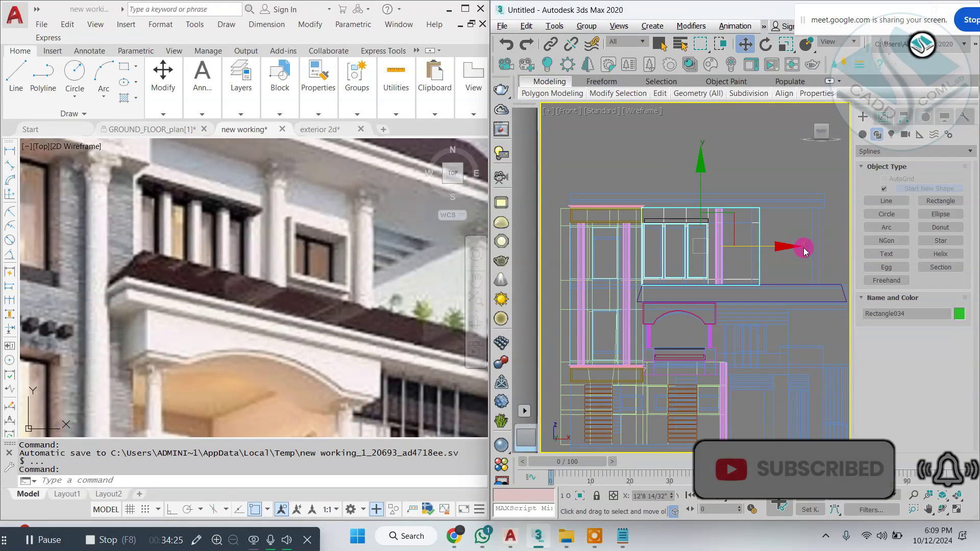
scroll(408, 244, down, 3)
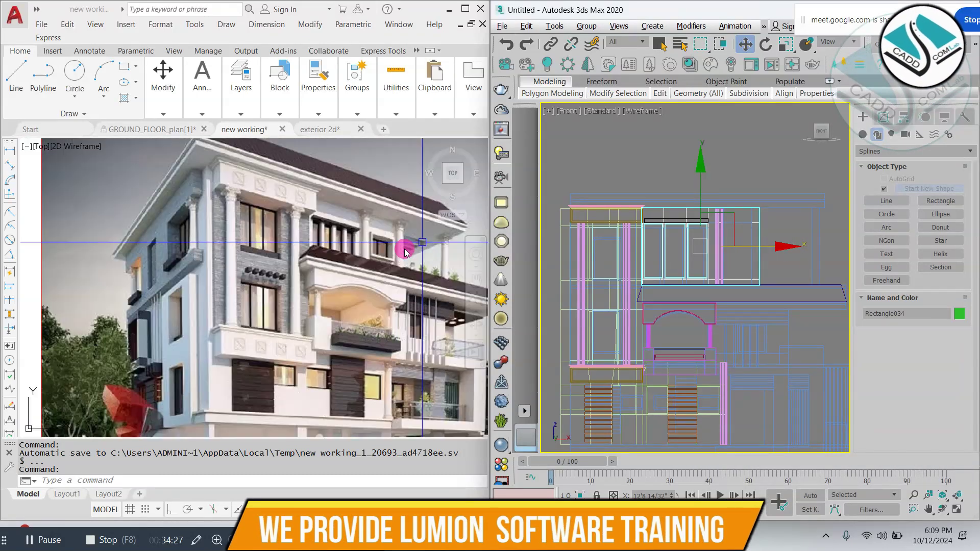
Slice the upper-floor wall in the front view with Slice Plane along the outline of the small window beside the column.
scroll(375, 245, up, 2)
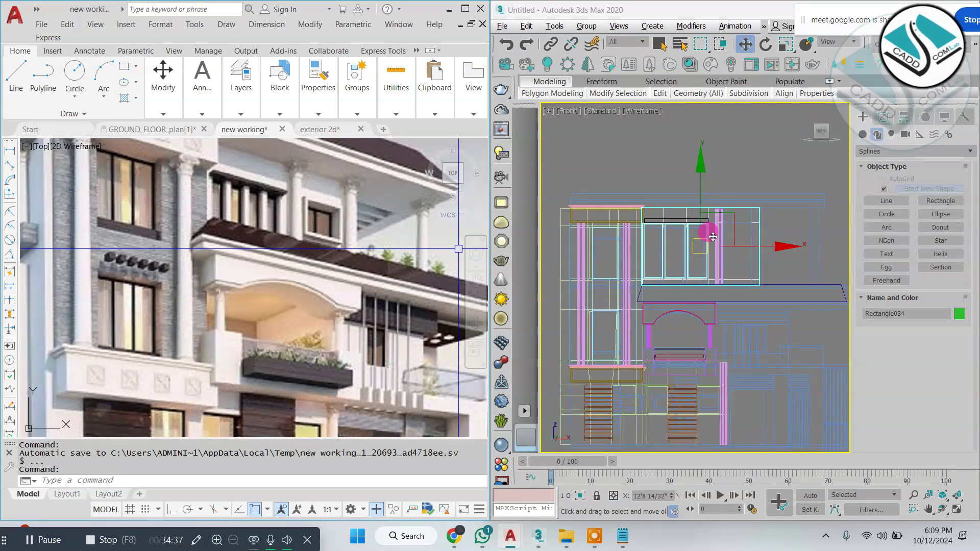
scroll(720, 240, up, 5)
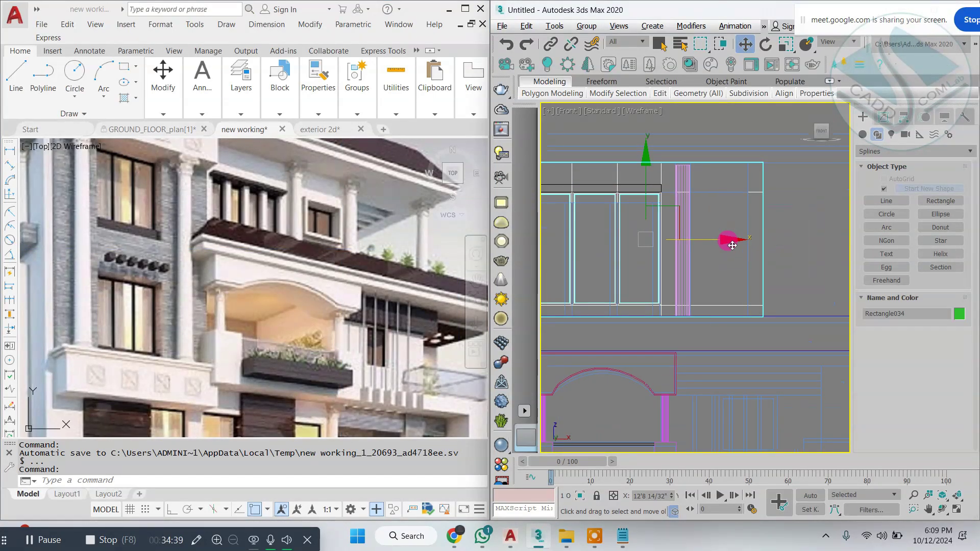
click(890, 124)
click(882, 253)
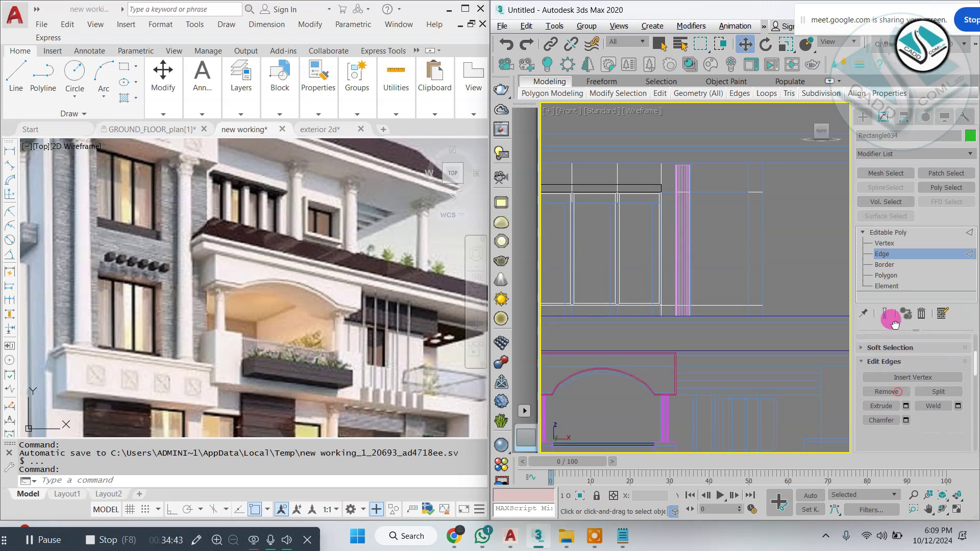
scroll(894, 326, down, 10)
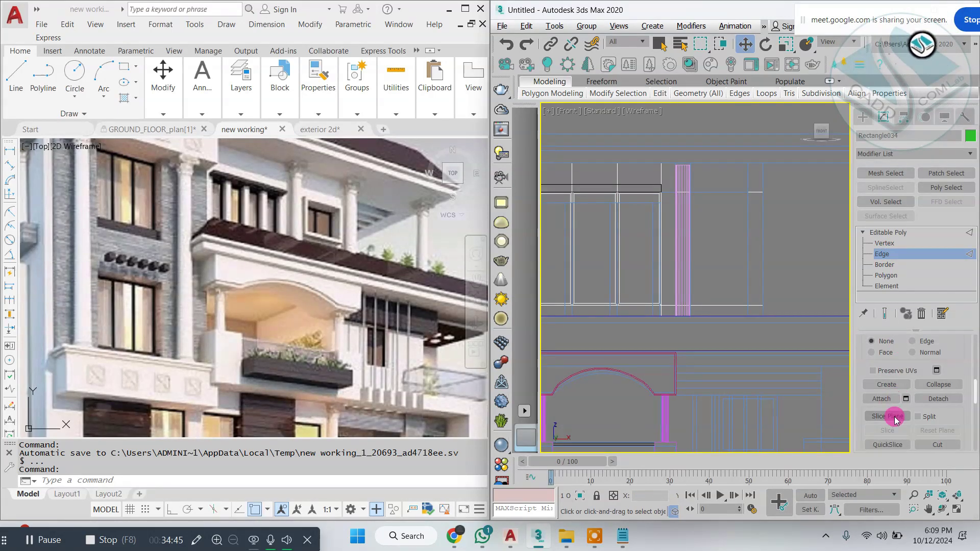
mouse_move(600, 273)
middle_down()
mouse_move(670, 288)
mouse_move(619, 299)
mouse_move(612, 320)
middle_up()
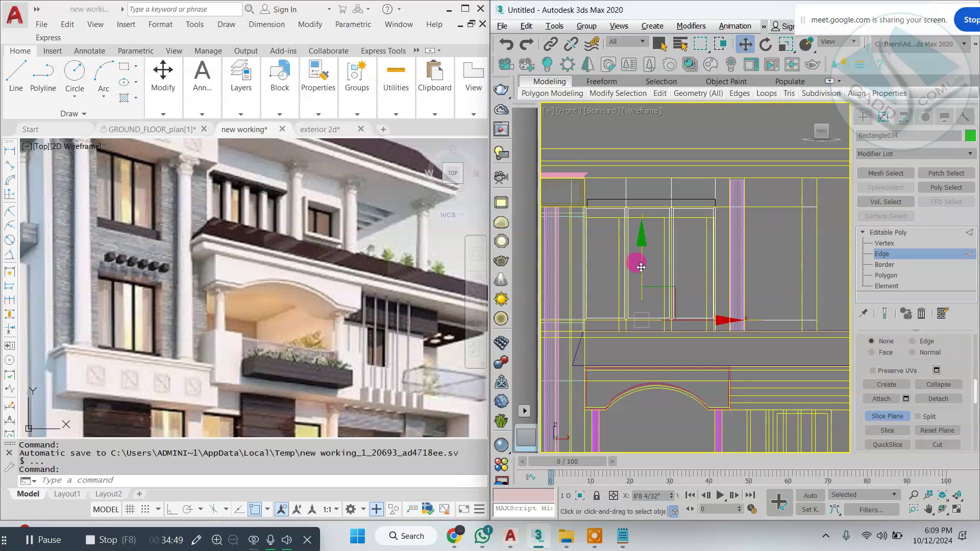
drag(641, 267, 645, 229)
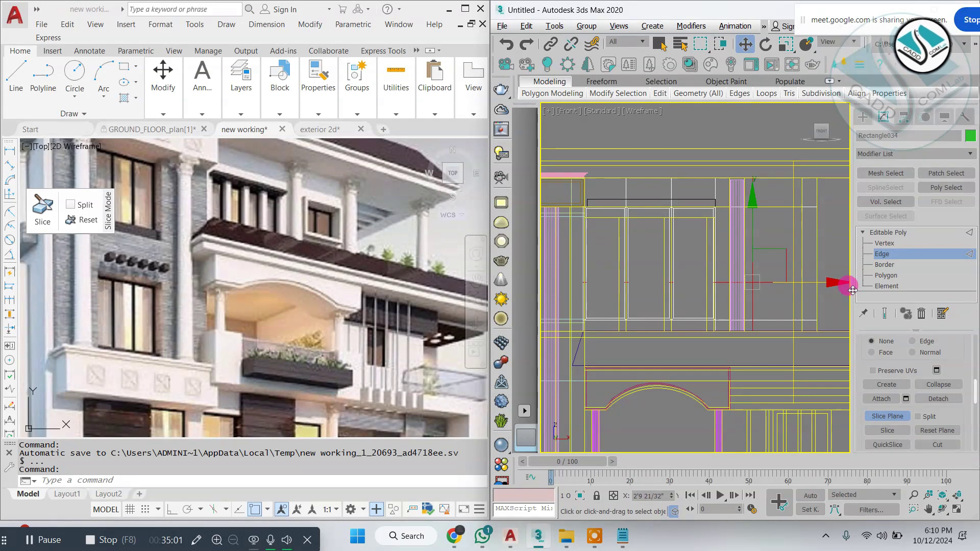
click(887, 416)
Inset the small window's polygons on the wall's faces and bridge them into a through opening.
key(alt+w)
right_click(755, 357)
key(alt+w)
click(750, 252)
scroll(774, 262, up, 2)
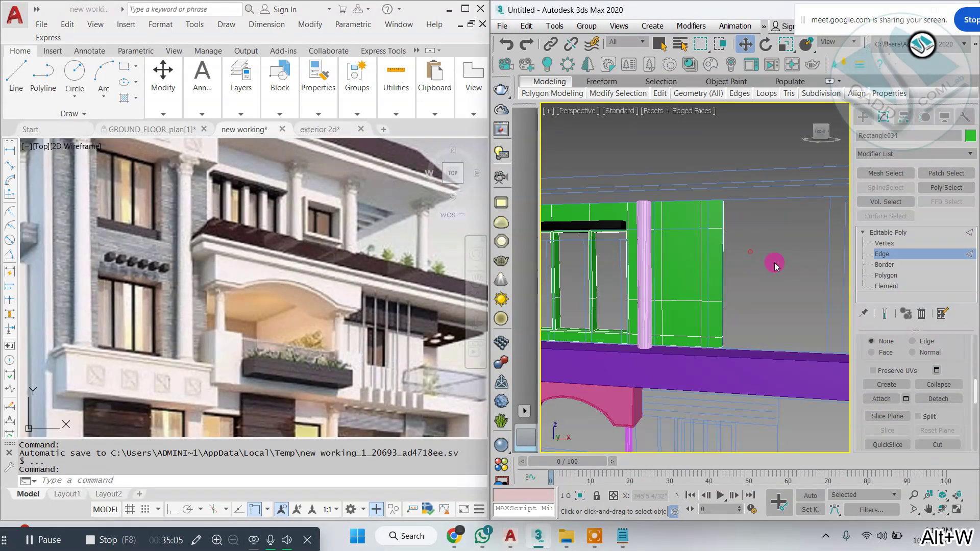
click(689, 278)
alt+middle_drag(689, 279, 804, 301)
scroll(804, 301, up, 3)
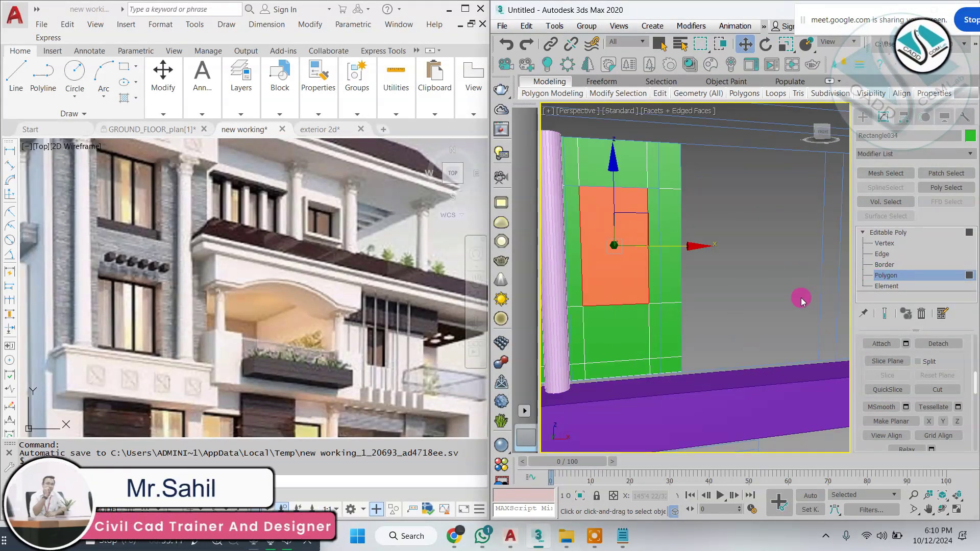
scroll(937, 403, up, 5)
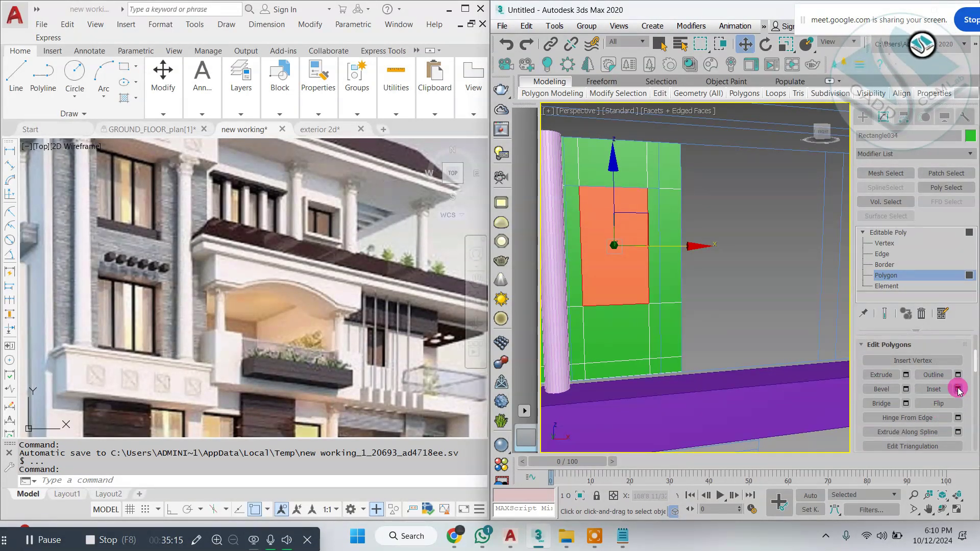
click(958, 389)
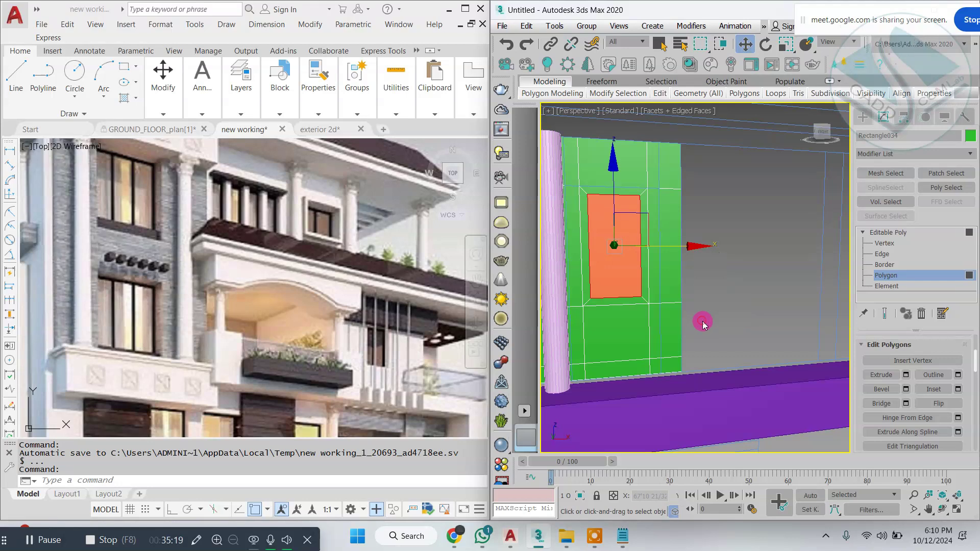
click(885, 403)
click(810, 319)
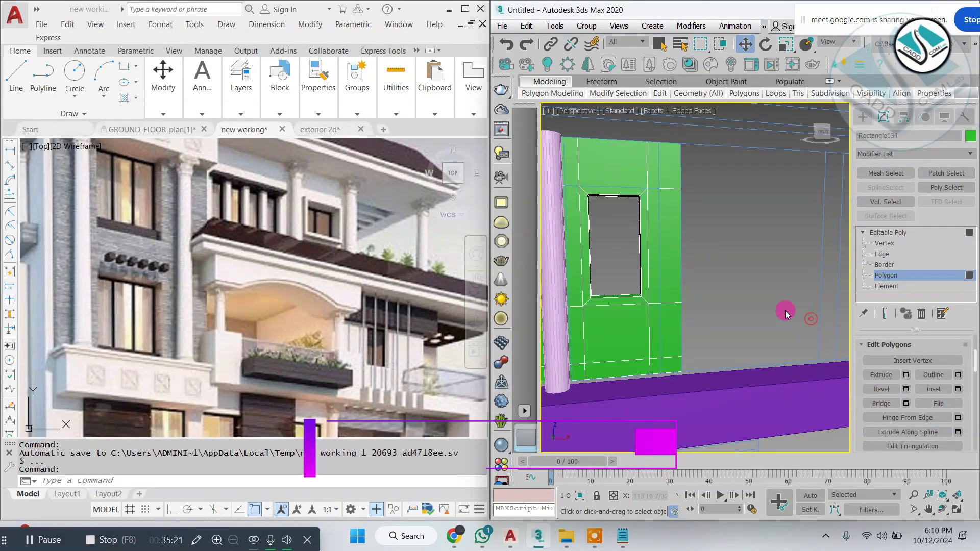
Extrude the four frame polygons around the small window opening slightly outward from the wall.
scroll(309, 205, up, 2)
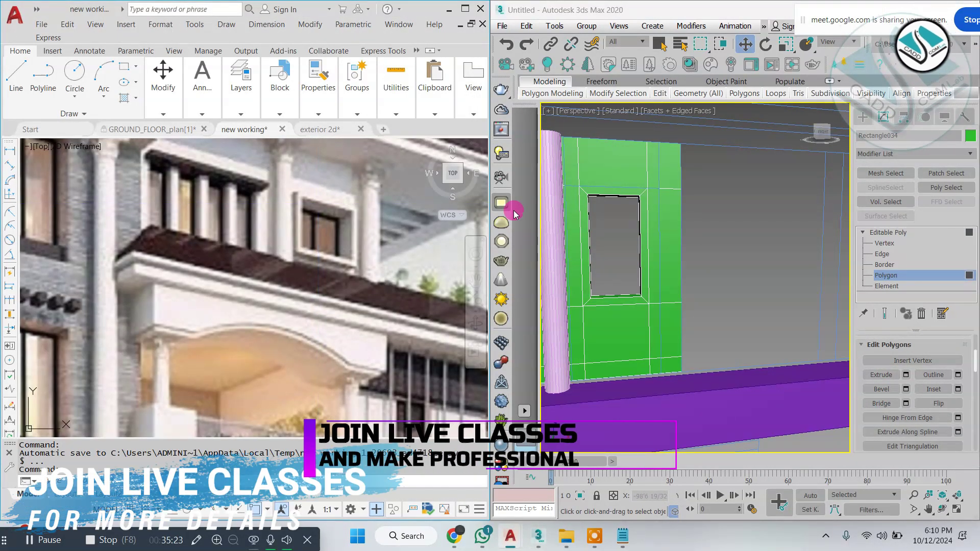
scroll(572, 201, up, 2)
click(588, 199)
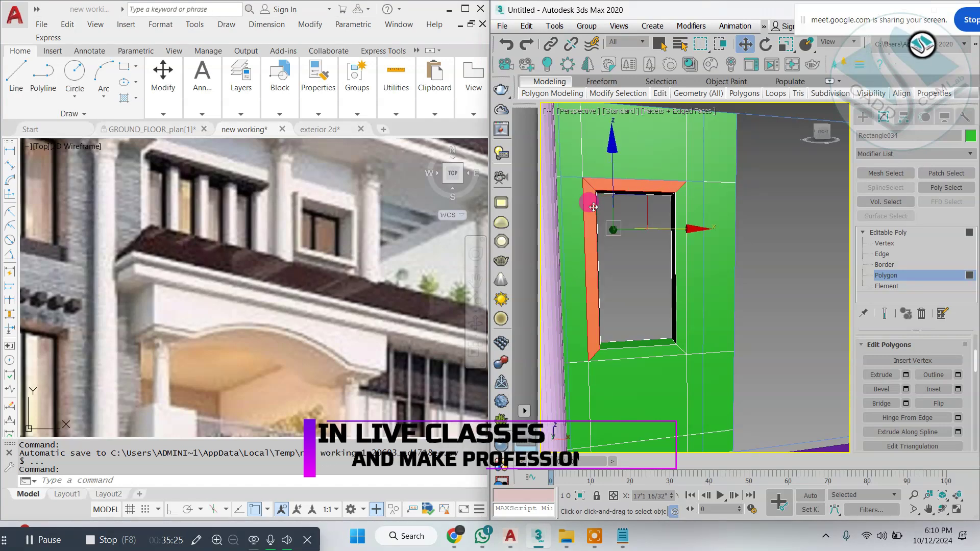
click(905, 374)
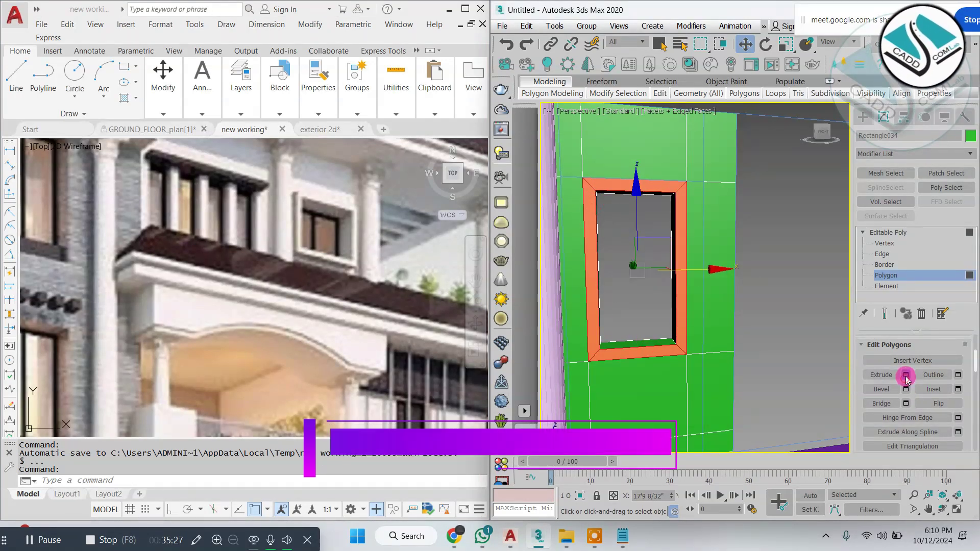
alt+middle_drag(635, 317, 668, 312)
scroll(327, 230, up, 2)
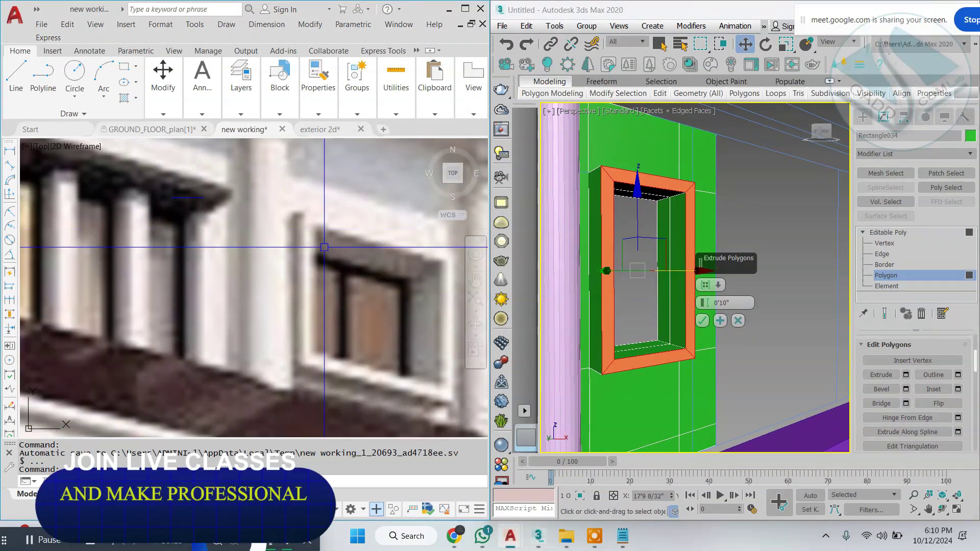
scroll(339, 229, down, 2)
scroll(367, 227, up, 2)
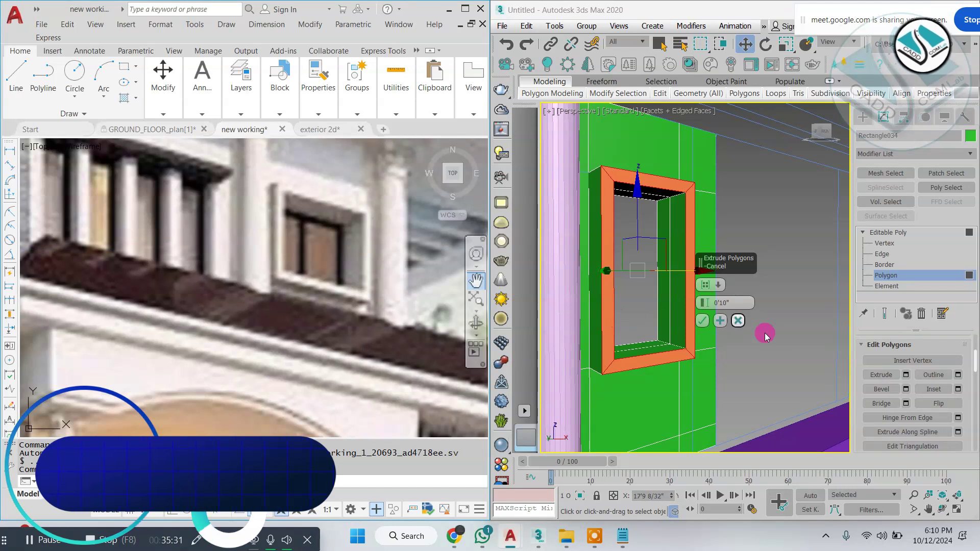
alt+middle_drag(765, 330, 690, 314)
drag(706, 304, 708, 317)
click(703, 321)
scroll(765, 323, down, 3)
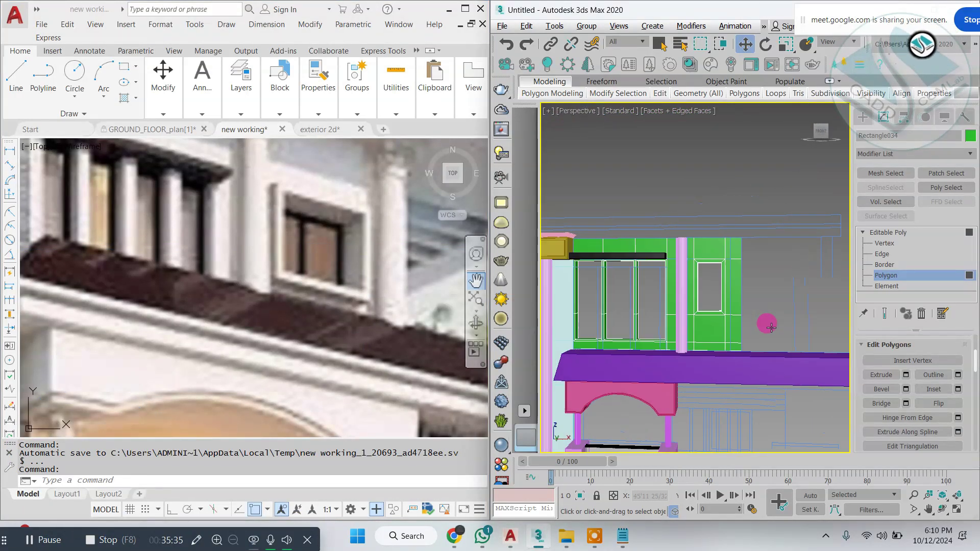
Undo the last selection change, leave polygon editing and deselect the wall.
alt+middle_drag(765, 324, 740, 386)
scroll(745, 380, up, 5)
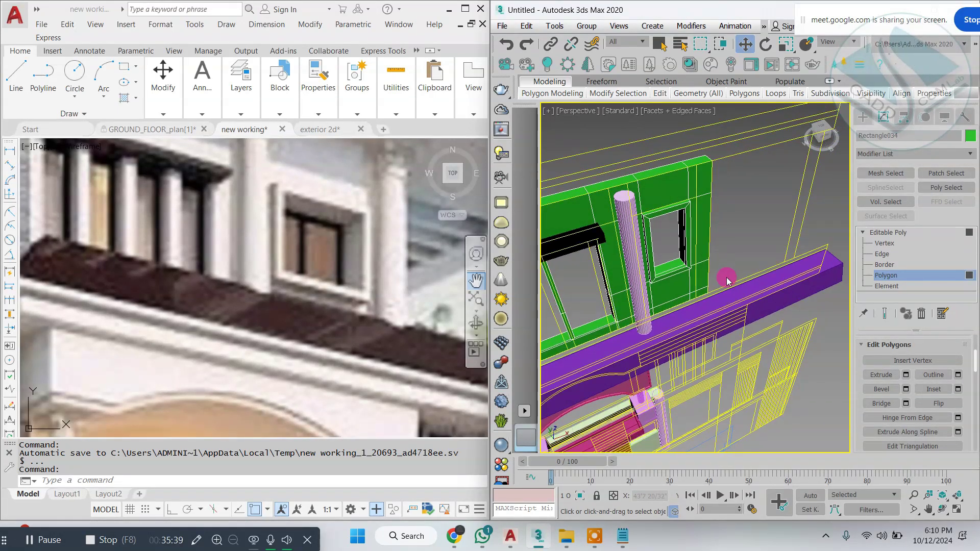
key(ctrl+z)
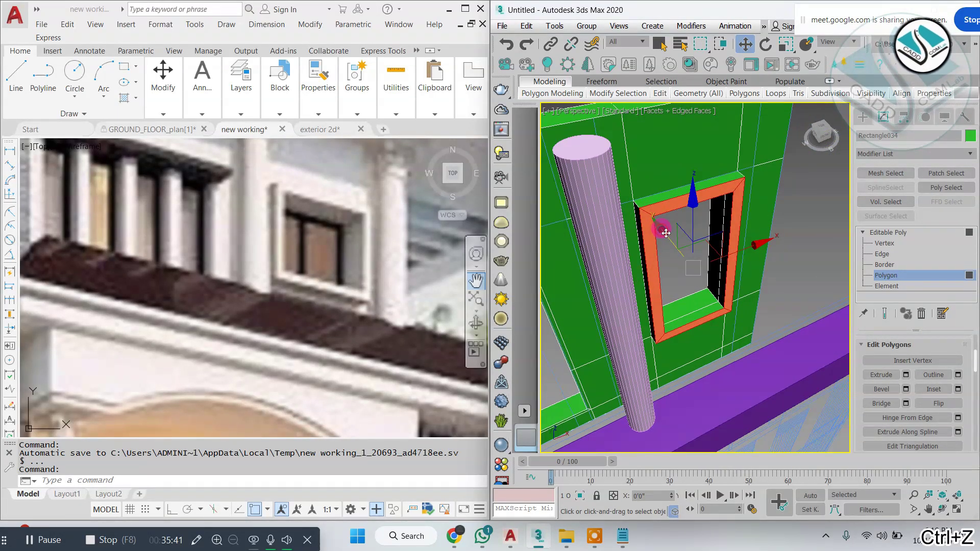
click(812, 144)
click(862, 117)
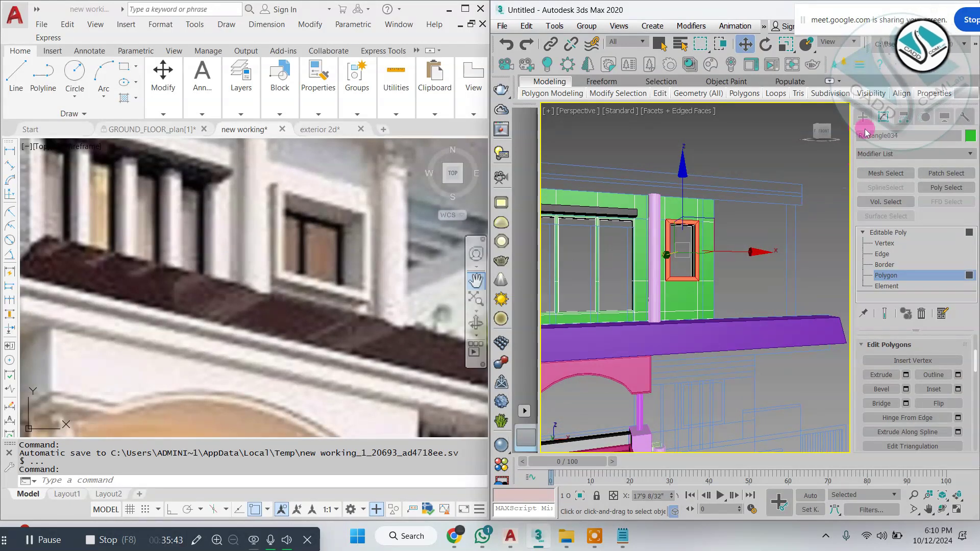
click(812, 145)
Copy the column along X to the wall's outer end, on the far side of the small window.
scroll(766, 258, down, 10)
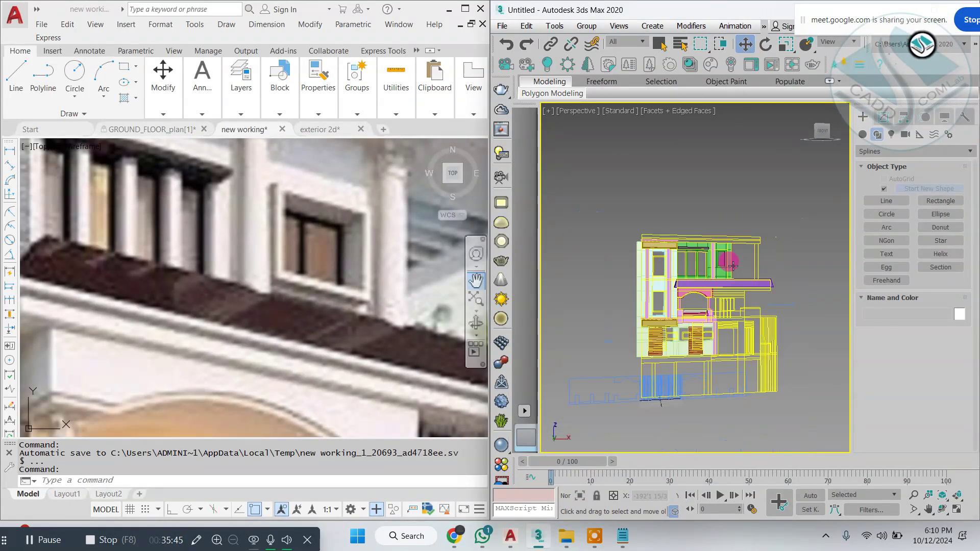
middle_drag(732, 265, 708, 226)
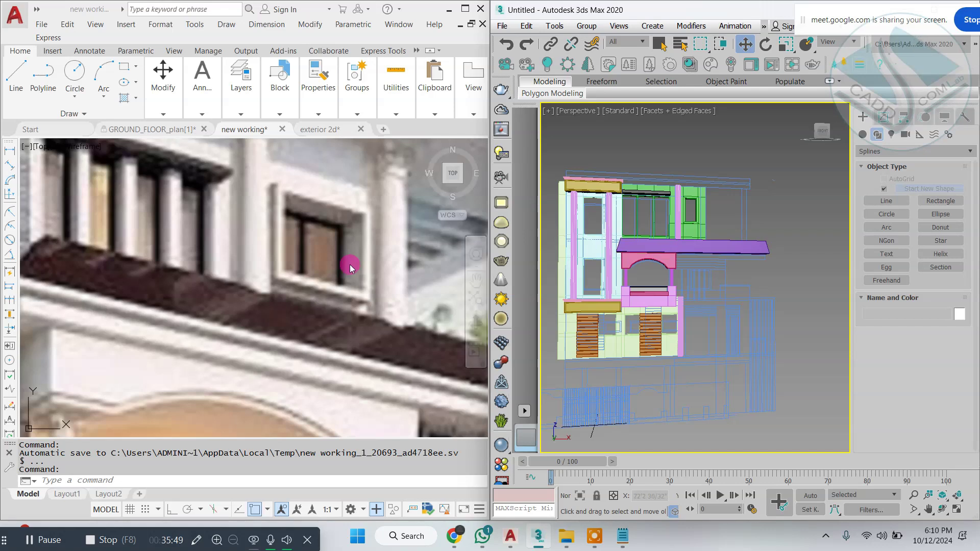
scroll(350, 265, down, 4)
scroll(715, 209, up, 3)
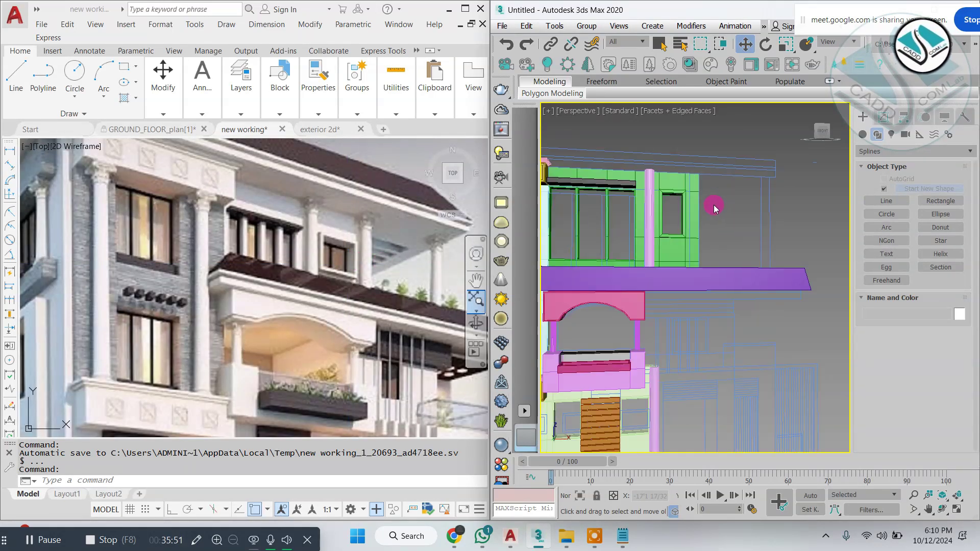
scroll(714, 208, up, 3)
click(585, 186)
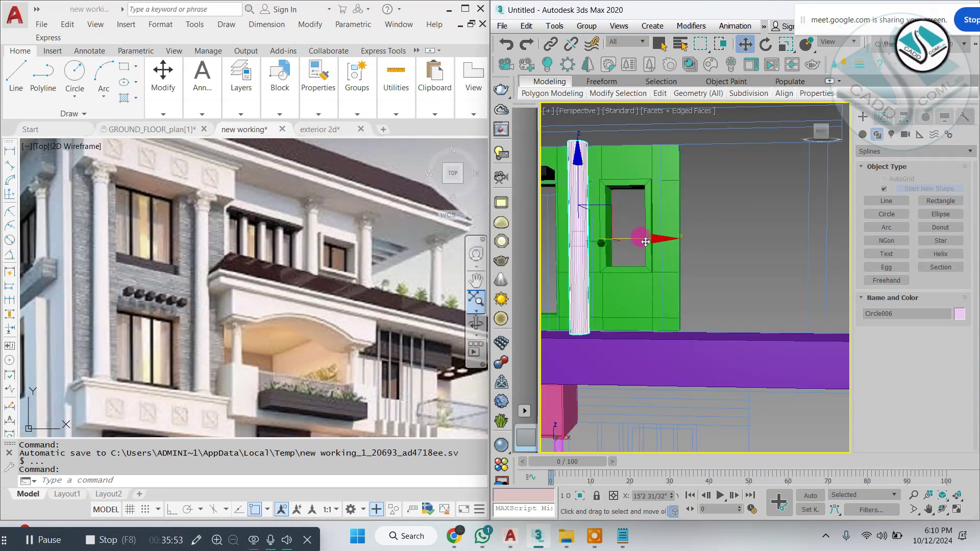
shift+drag(649, 239, 735, 251)
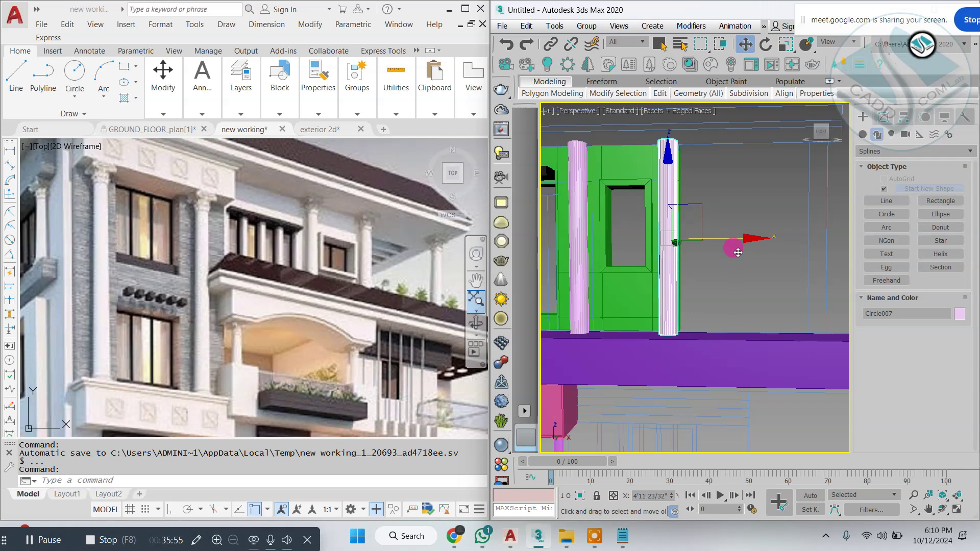
click(735, 318)
Copy the column at the wall's end along X to the outer end of the purple roof slab.
scroll(711, 251, down, 4)
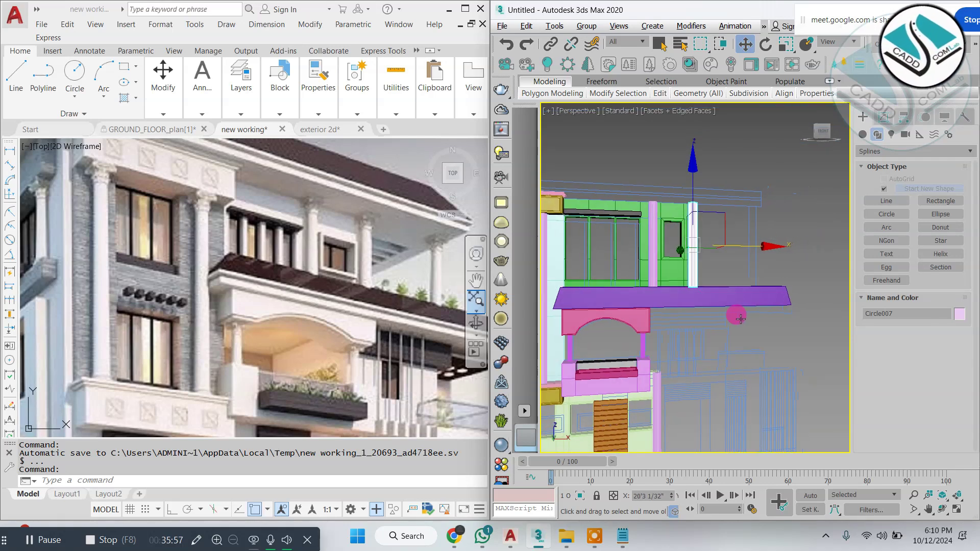
middle_drag(731, 319, 657, 335)
scroll(754, 280, down, 3)
scroll(769, 293, up, 3)
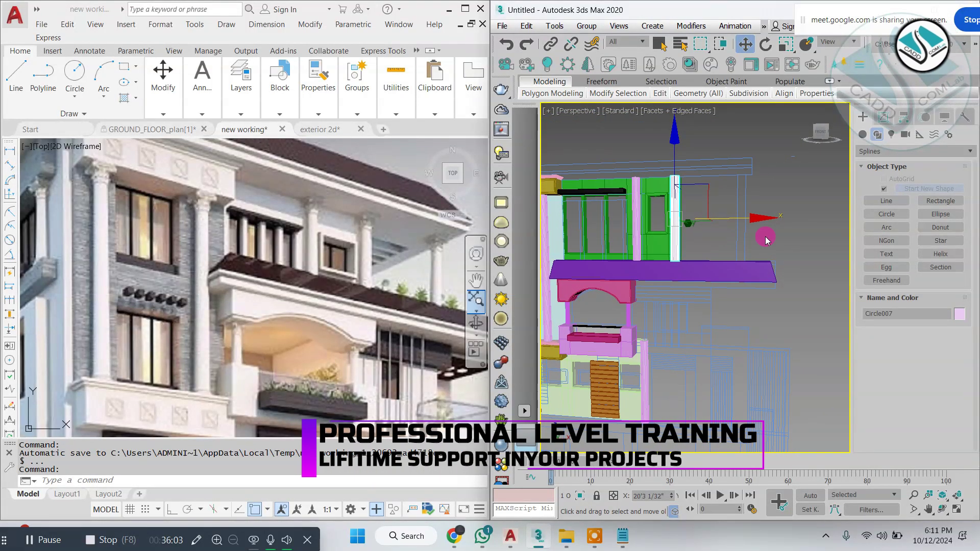
scroll(764, 237, up, 3)
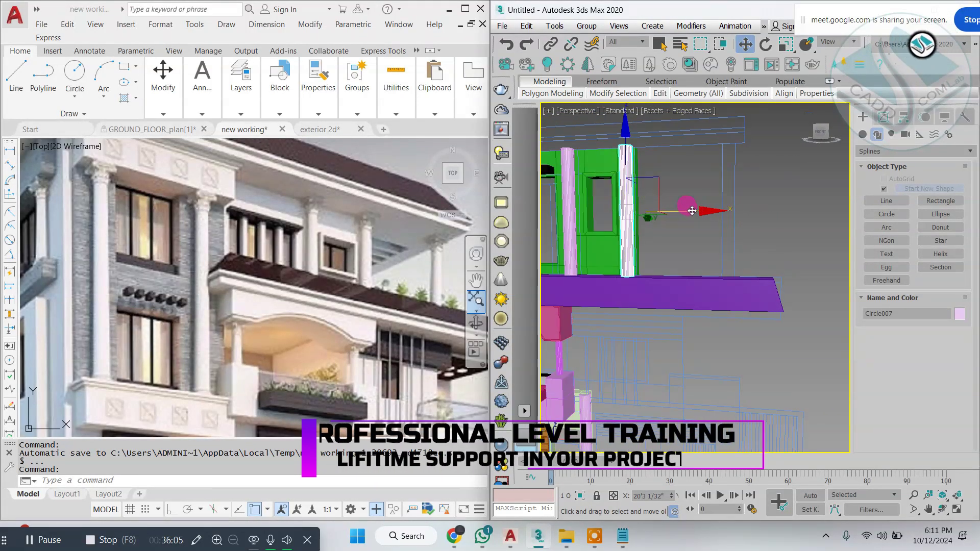
shift+drag(703, 214, 796, 214)
click(736, 320)
Select the green upper-floor wall and start editing its vertices in the front view.
scroll(694, 304, down, 4)
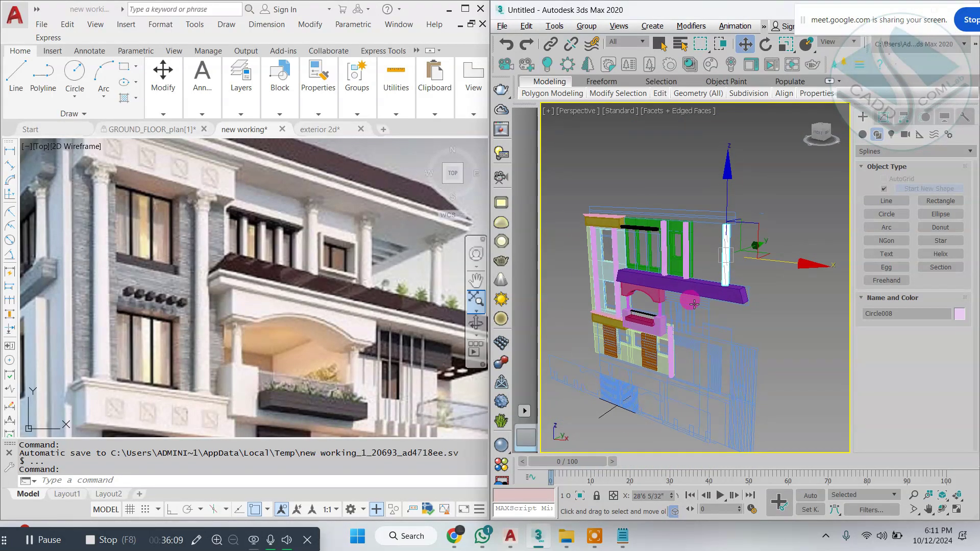
scroll(670, 266, up, 2)
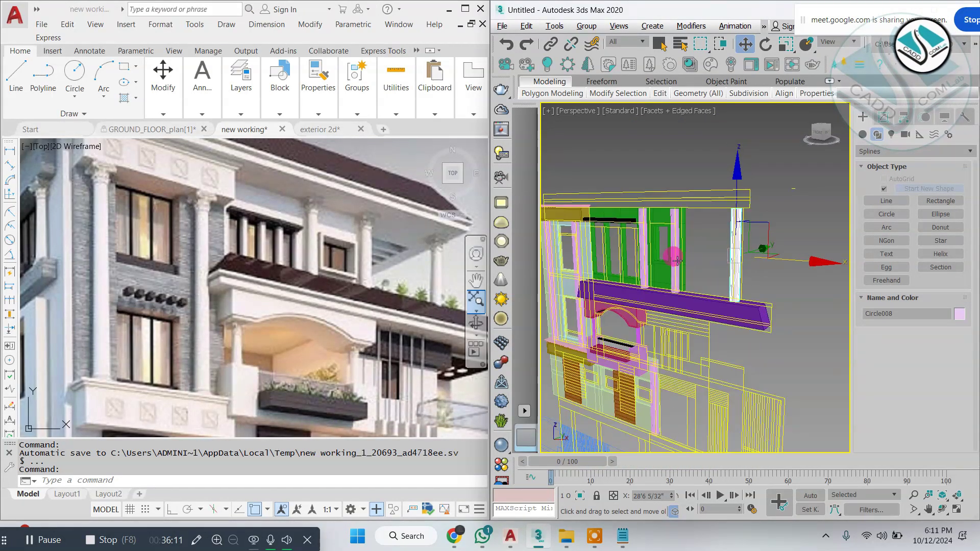
mouse_move(743, 264)
alt+middle_down()
mouse_move(675, 284)
mouse_move(628, 276)
mouse_move(753, 266)
alt+middle_up()
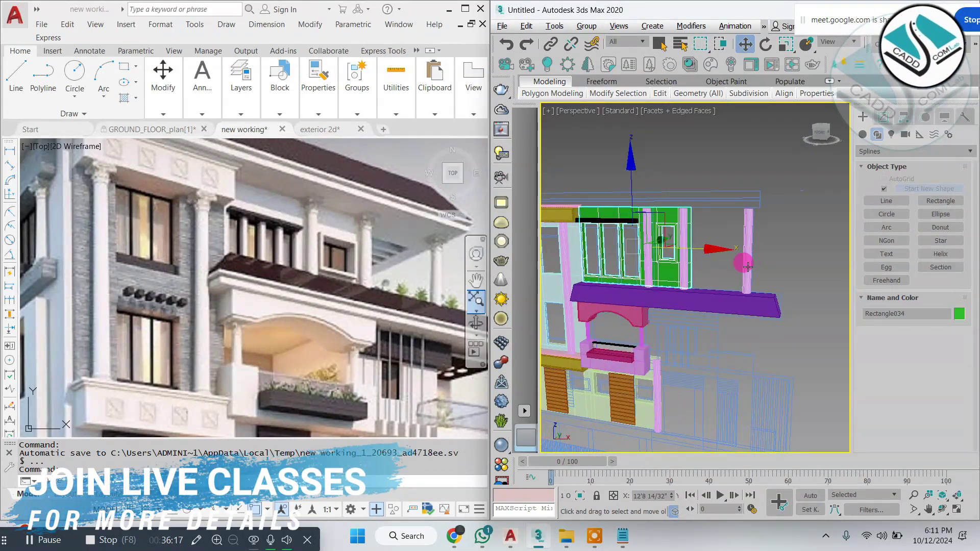
scroll(632, 240, up, 6)
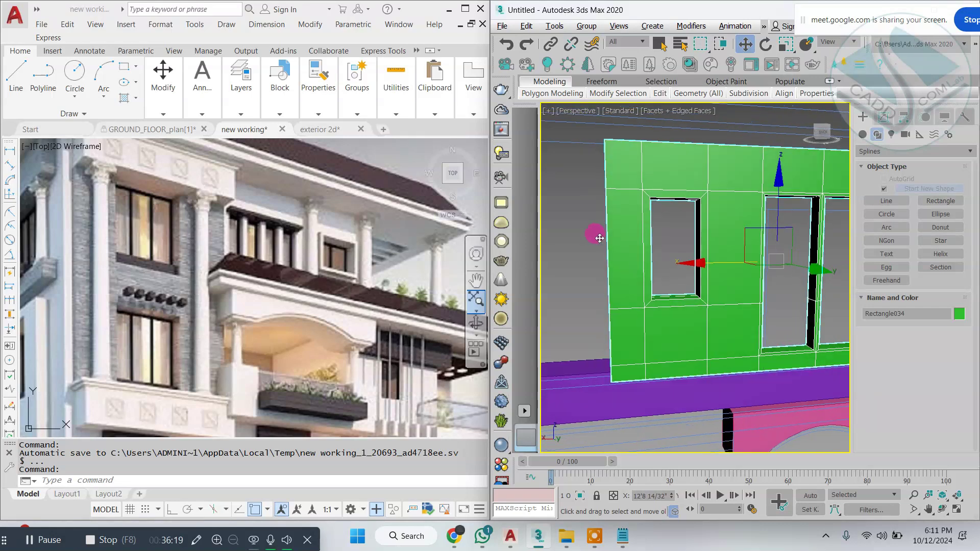
alt+middle_drag(599, 238, 596, 241)
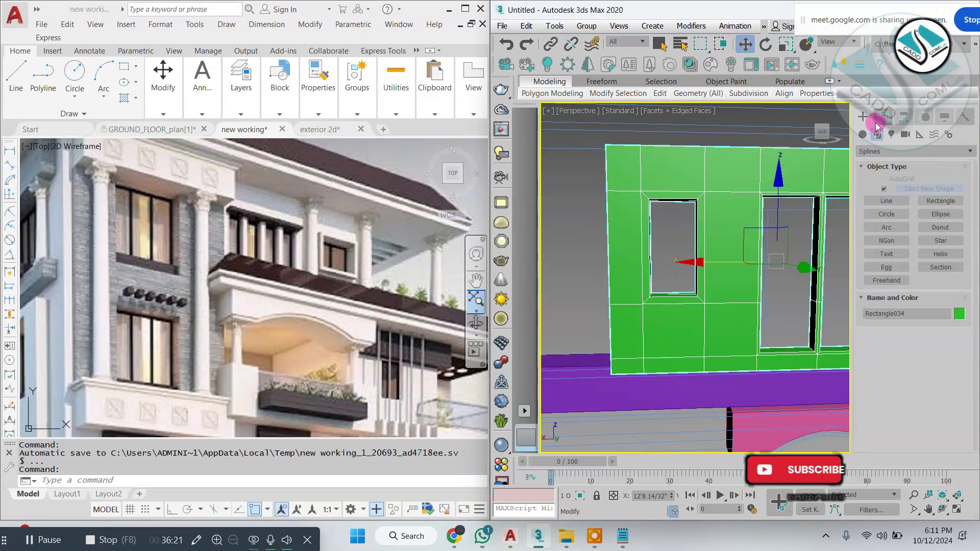
key(alt+w)
key(alt+w)
middle_drag(774, 222, 707, 207)
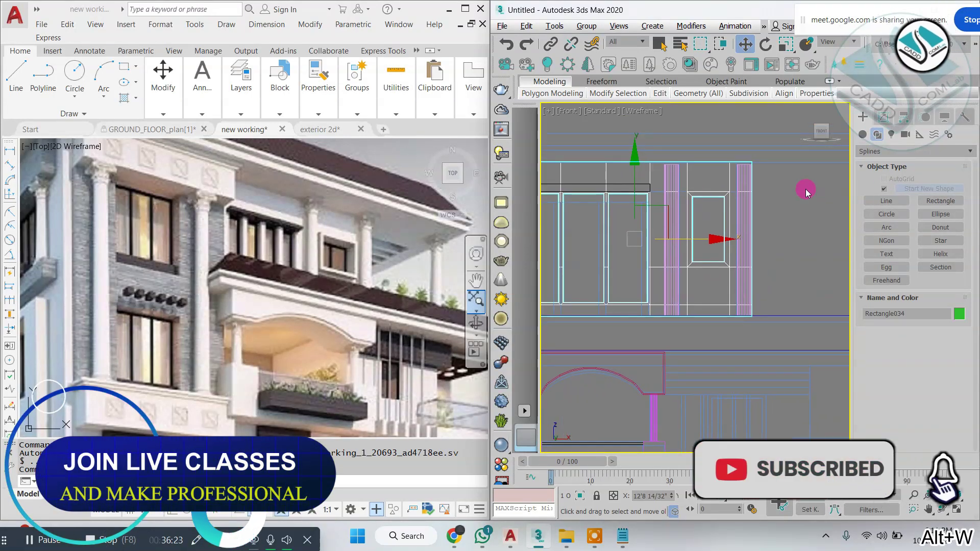
click(882, 117)
click(885, 242)
Try to move the vertical row of vertices on the small window's outer side along X to the end column.
scroll(750, 188, up, 4)
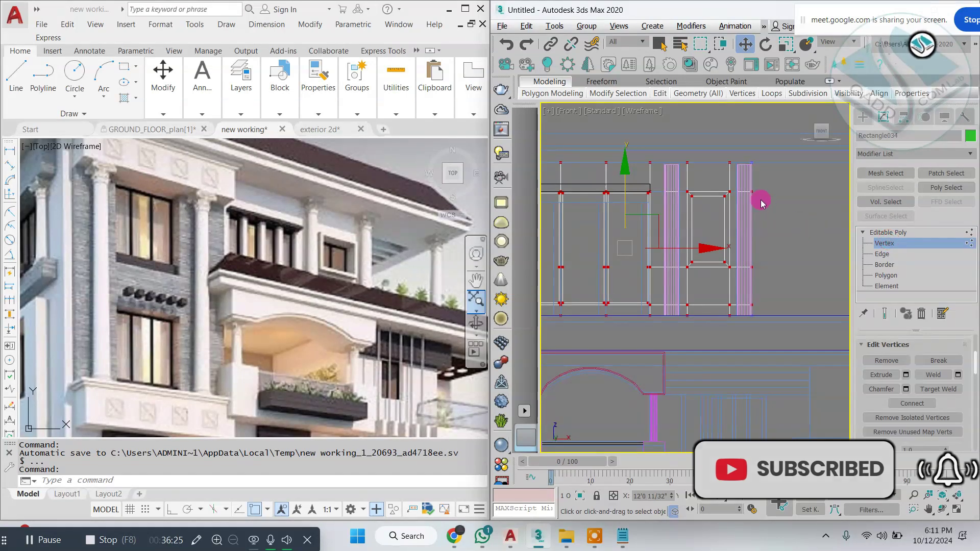
scroll(735, 158, up, 2)
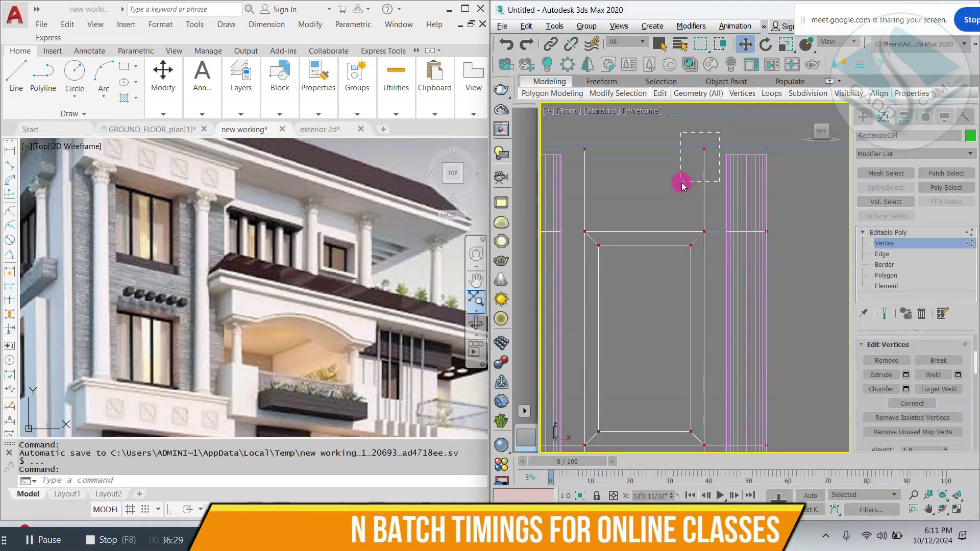
drag(682, 183, 700, 459)
middle_drag(722, 345, 711, 243)
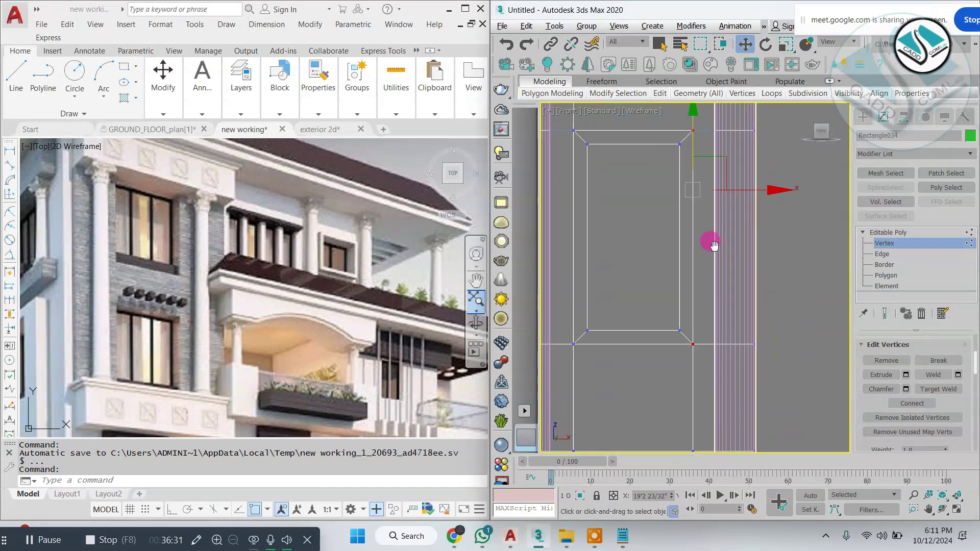
scroll(711, 246, up, 2)
middle_drag(693, 327, 677, 242)
scroll(677, 242, down, 2)
drag(659, 449, 664, 443)
scroll(693, 312, down, 2)
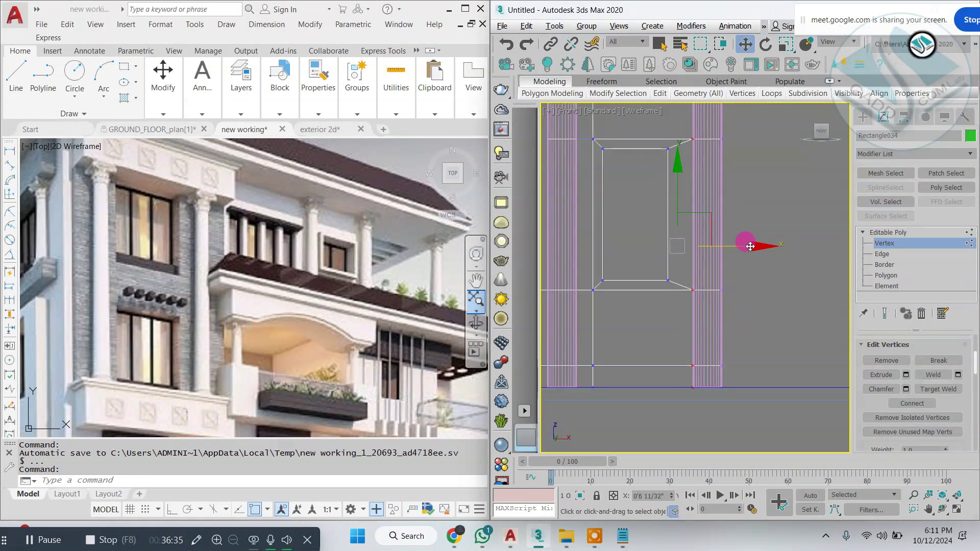
key(alt+w)
key(alt+w)
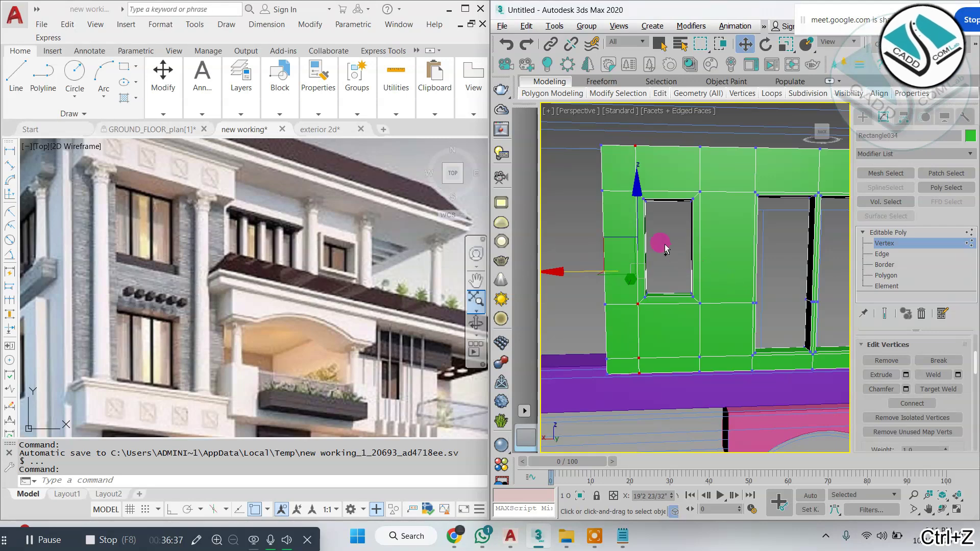
Slice the green wall vertically with a slice plane placed between the small window and the wall's outer end.
click(883, 253)
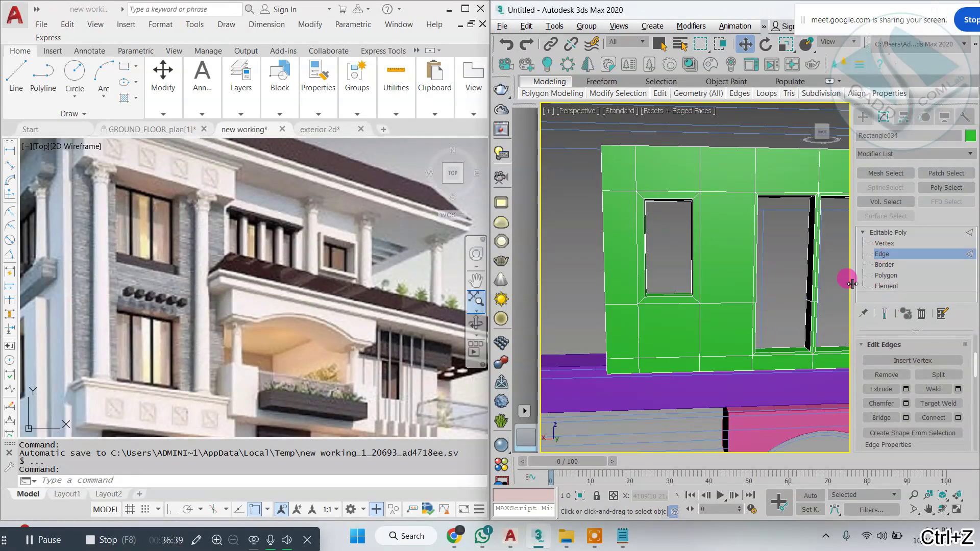
scroll(902, 413, up, 2)
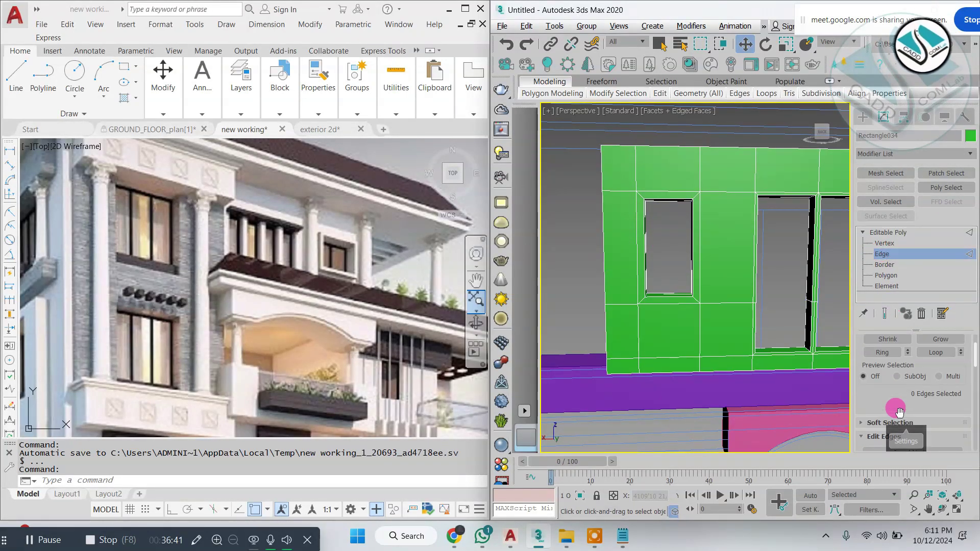
scroll(902, 406, down, 5)
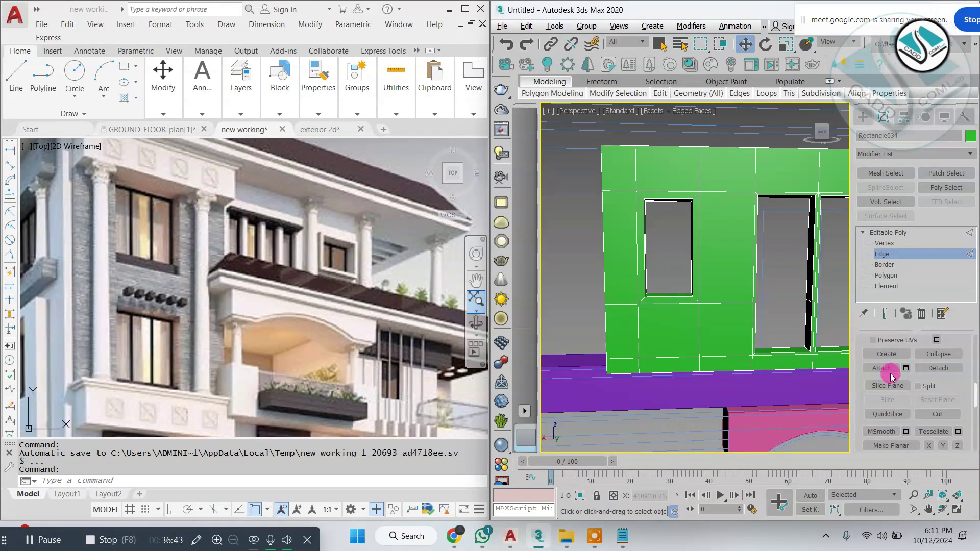
alt+middle_drag(602, 294, 780, 304)
scroll(638, 310, up, 3)
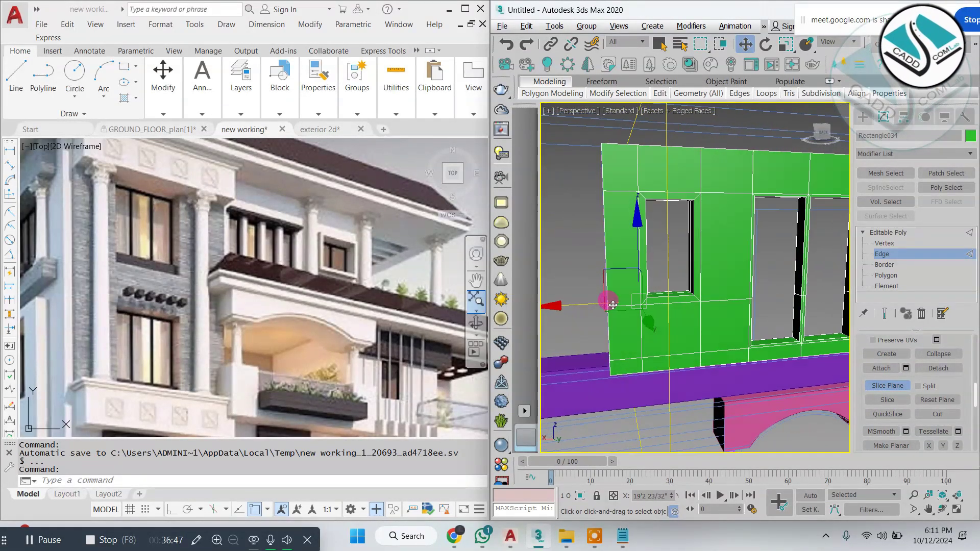
mouse_move(563, 309)
mouse_down()
mouse_move(619, 306)
mouse_move(563, 307)
mouse_up()
click(887, 401)
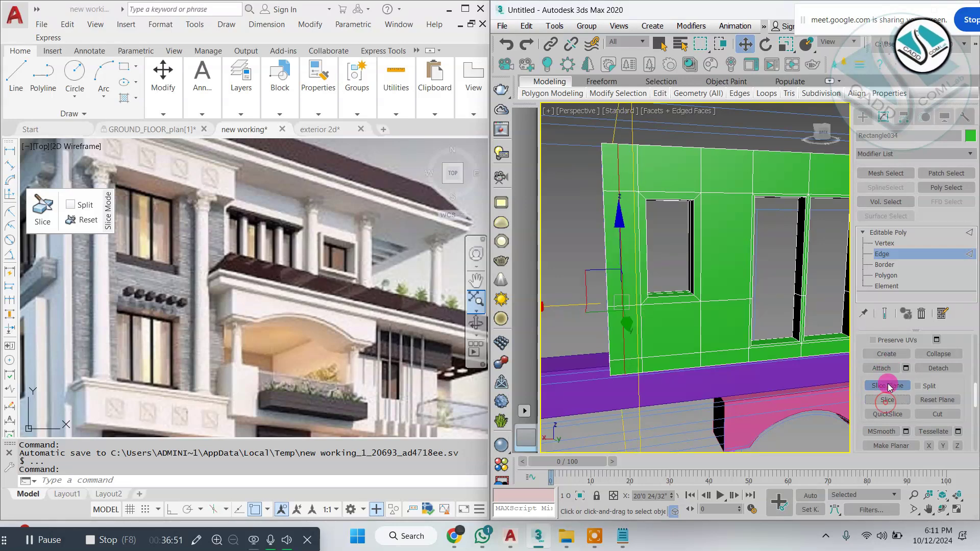
click(887, 386)
Extrude the narrow strip of polygons at the wall's outer end, on its rear face, by 0'2 27/32".
click(885, 276)
click(617, 184)
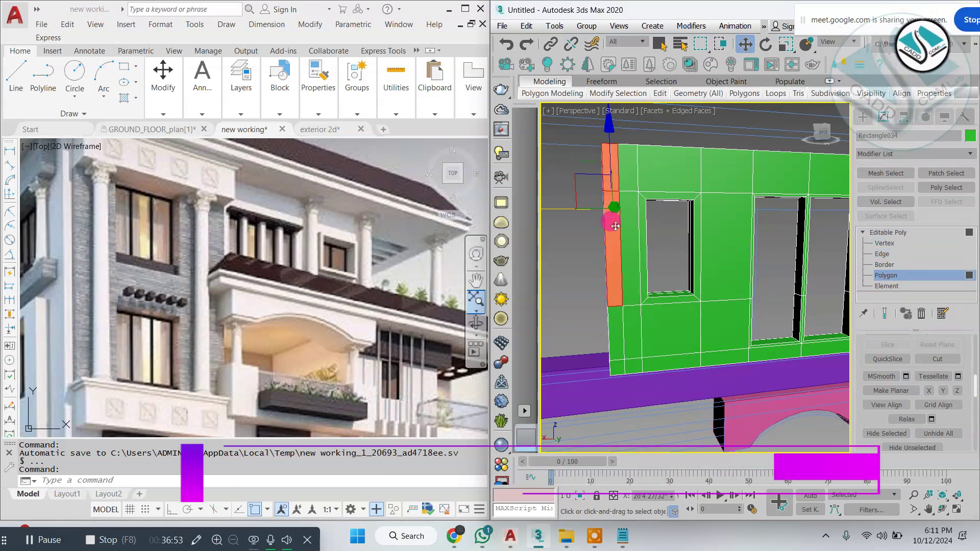
scroll(908, 398, up, 5)
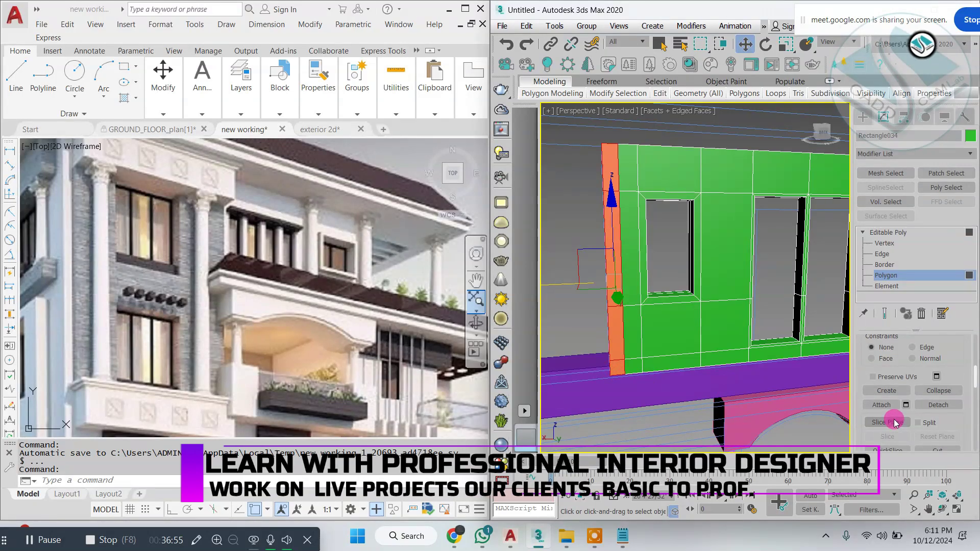
click(905, 359)
scroll(686, 272, down, 6)
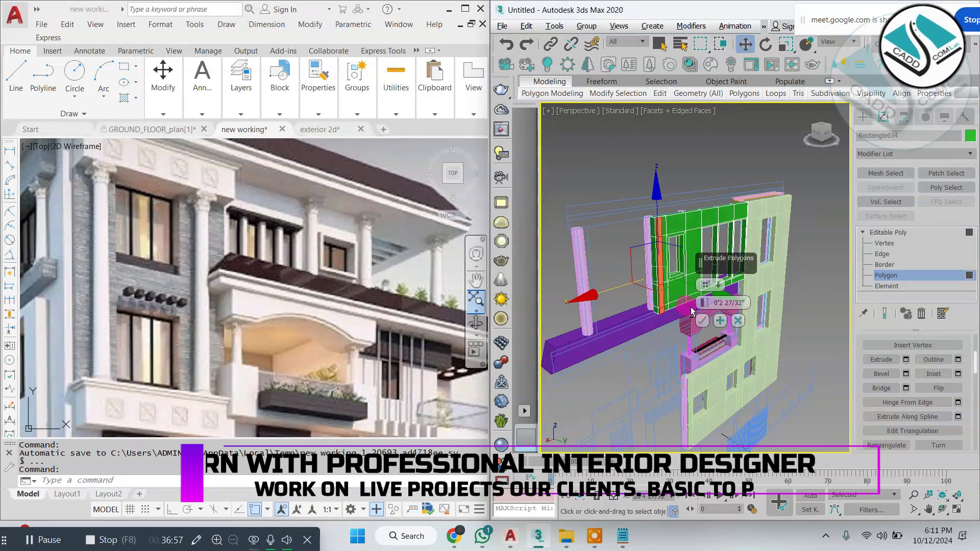
click(702, 320)
Move the extruded end polygons far back along Y to form a deep side wall, and leave polygon editing.
alt+middle_drag(701, 321, 683, 289)
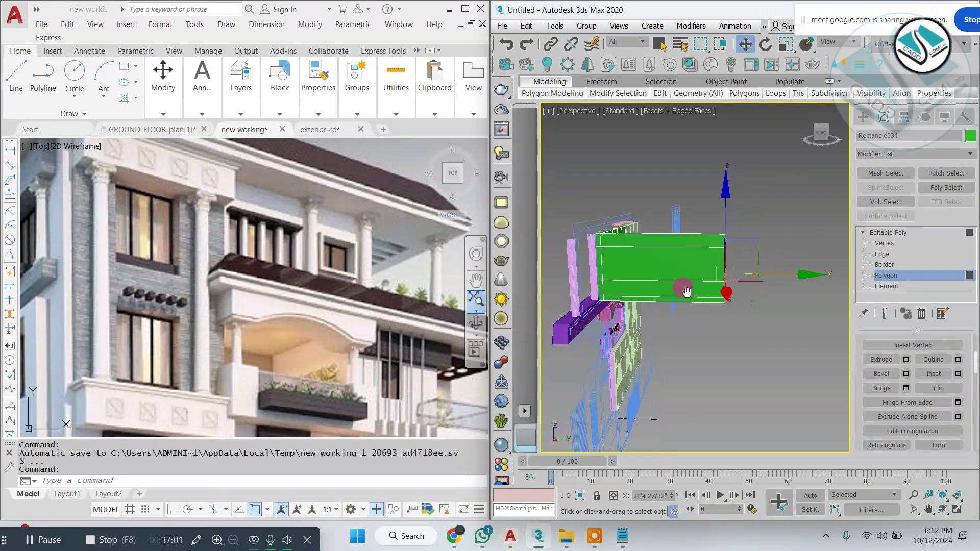
drag(770, 285, 788, 293)
scroll(788, 294, down, 5)
alt+middle_drag(727, 323, 749, 304)
scroll(732, 314, up, 5)
middle_drag(749, 304, 728, 273)
click(860, 118)
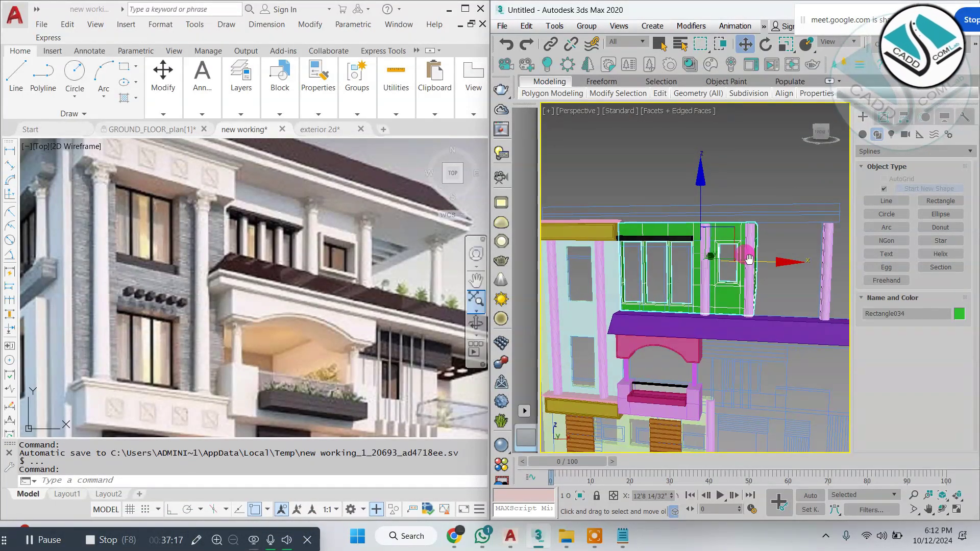
Copy the purple roof slab straight up and align its underside with the tops of the upper-floor columns.
scroll(454, 274, down, 3)
click(670, 330)
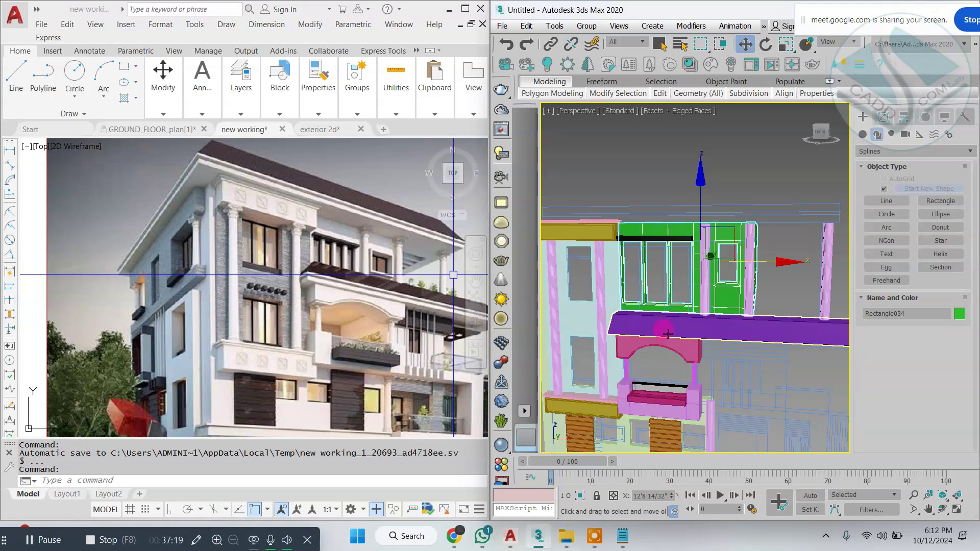
shift+drag(732, 273, 731, 176)
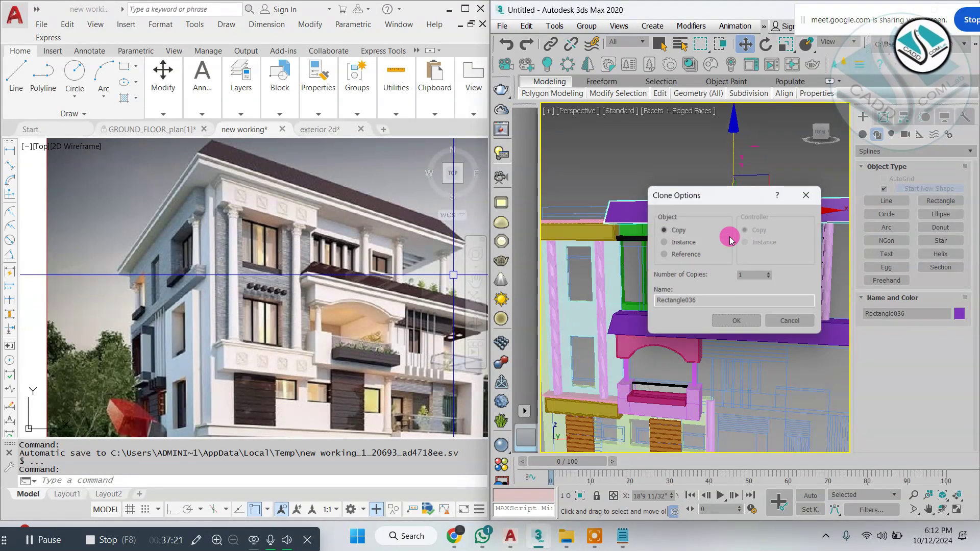
click(728, 322)
alt+middle_drag(705, 238, 745, 217)
key(alt+w)
key(alt+w)
scroll(636, 244, up, 5)
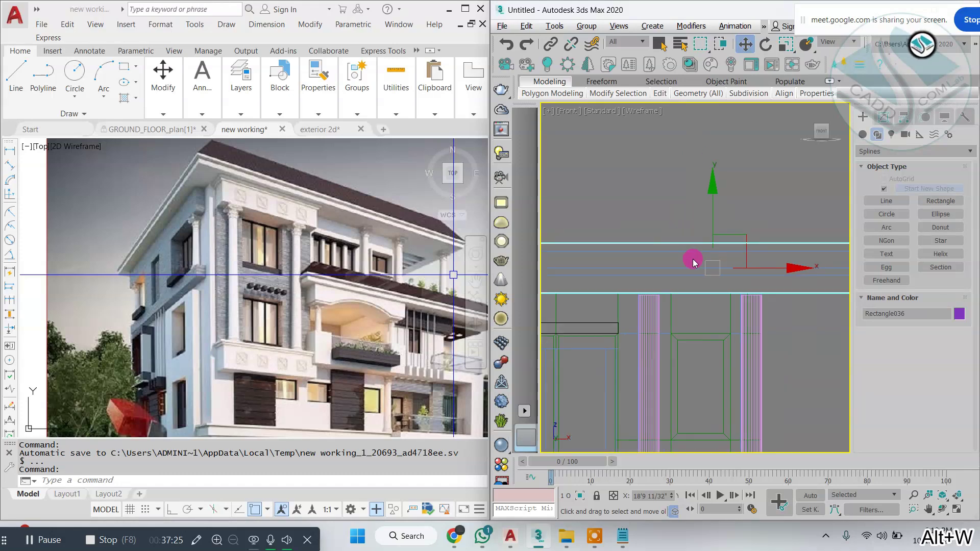
mouse_move(771, 218)
mouse_down()
mouse_move(772, 193)
mouse_move(778, 210)
mouse_up()
scroll(779, 221, down, 6)
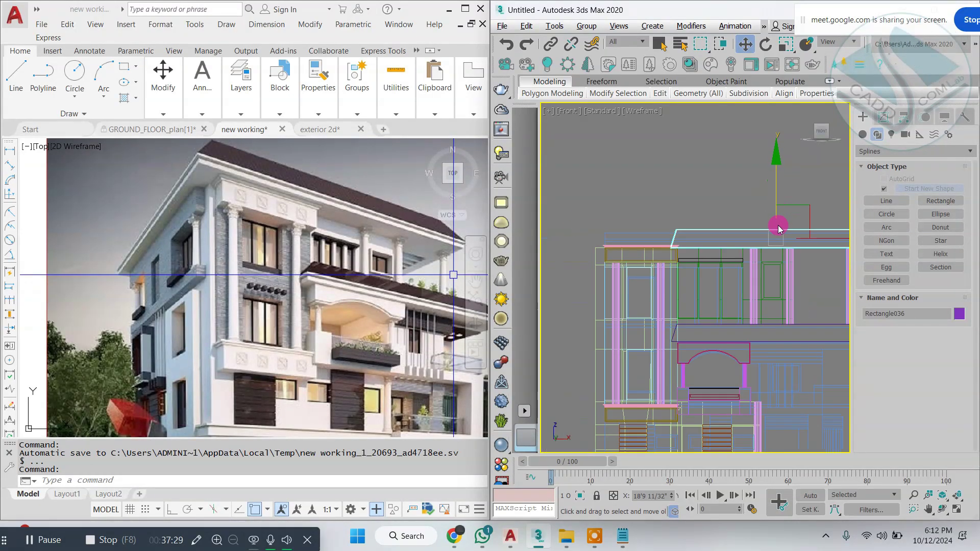
Move the upper roof slab's inner-end vertices along X so it covers the corner tower, then leave vertex editing.
click(883, 117)
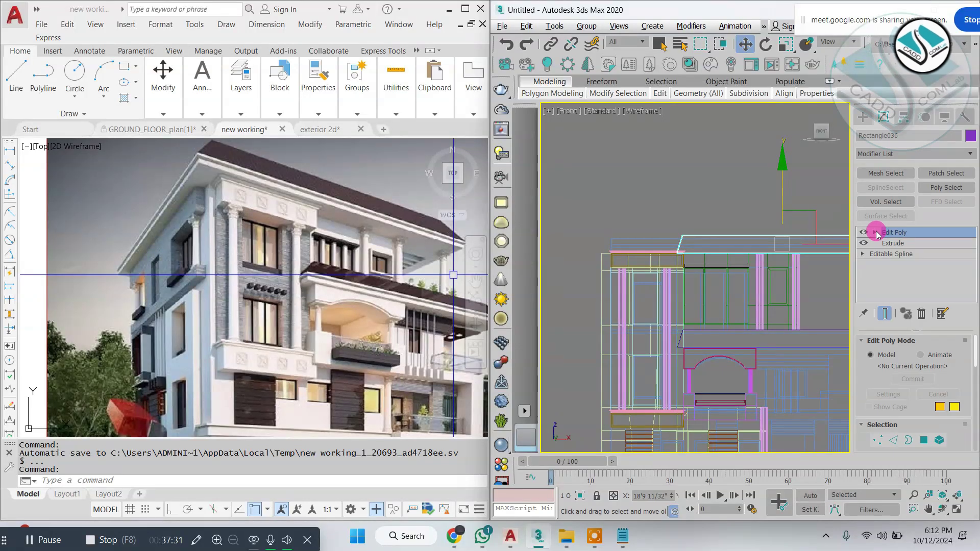
click(875, 232)
click(894, 243)
drag(582, 197, 730, 282)
mouse_move(728, 240)
mouse_down()
mouse_move(634, 245)
mouse_move(652, 250)
mouse_up()
key(alt+w)
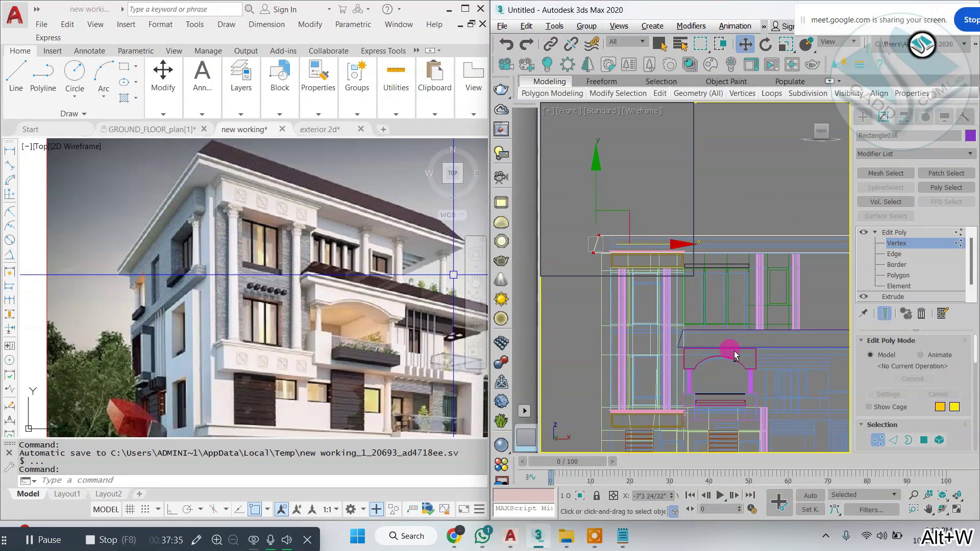
right_click(733, 353)
key(alt+w)
scroll(724, 341, down, 5)
alt+middle_drag(721, 311, 712, 300)
scroll(713, 300, up, 2)
scroll(711, 299, up, 3)
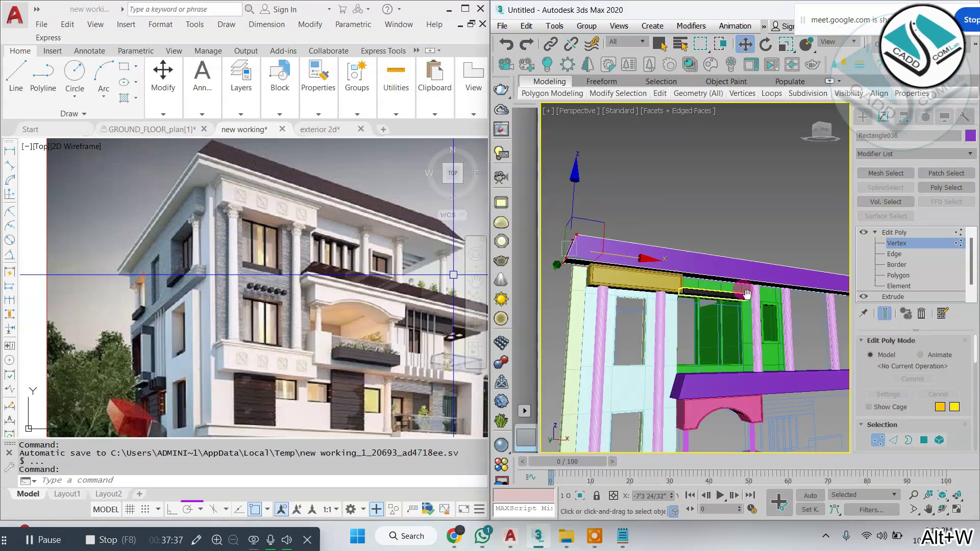
mouse_move(711, 265)
alt+middle_down()
mouse_move(712, 326)
mouse_move(739, 295)
mouse_move(720, 312)
mouse_move(726, 323)
mouse_move(677, 329)
mouse_move(740, 312)
mouse_move(704, 284)
alt+middle_up()
click(862, 117)
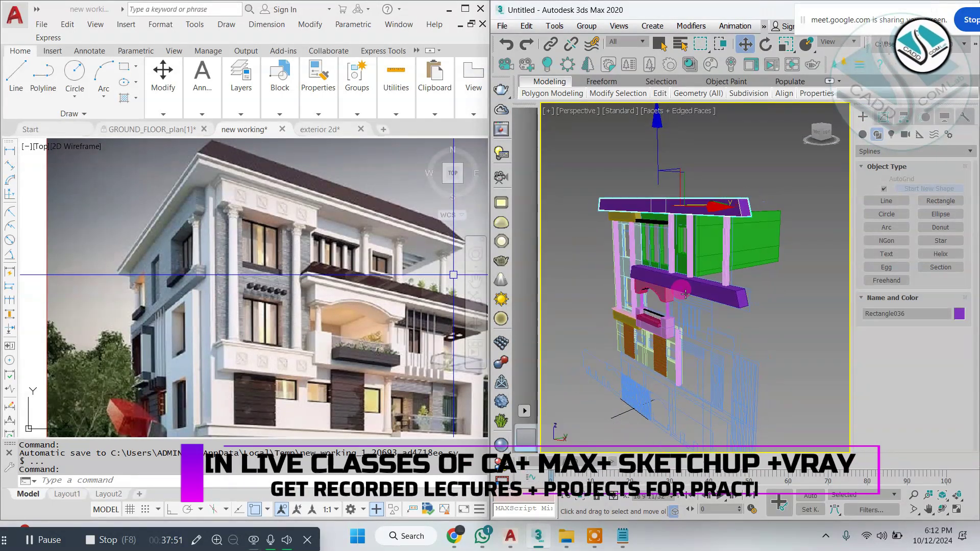
Compare the upper floor and the unbuilt area beneath the lower roof with the reference image, and clear the selection.
scroll(332, 276, down, 2)
scroll(332, 276, up, 2)
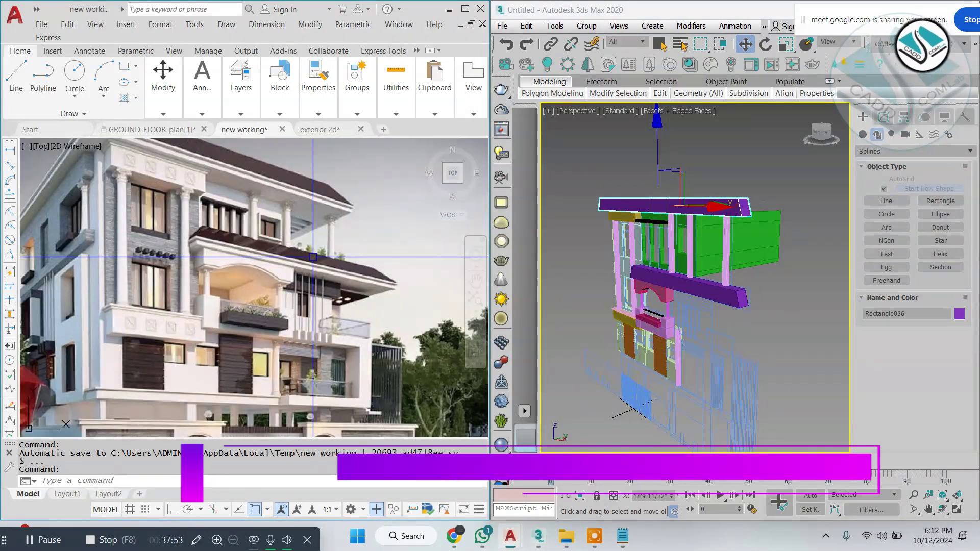
scroll(714, 327, up, 3)
alt+middle_drag(714, 326, 745, 286)
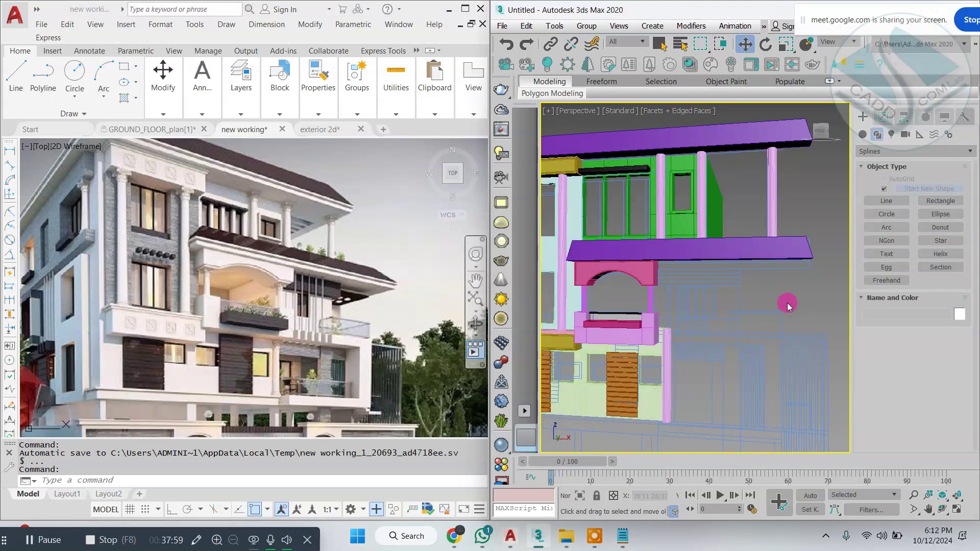
click(727, 263)
key(ctrl+d)
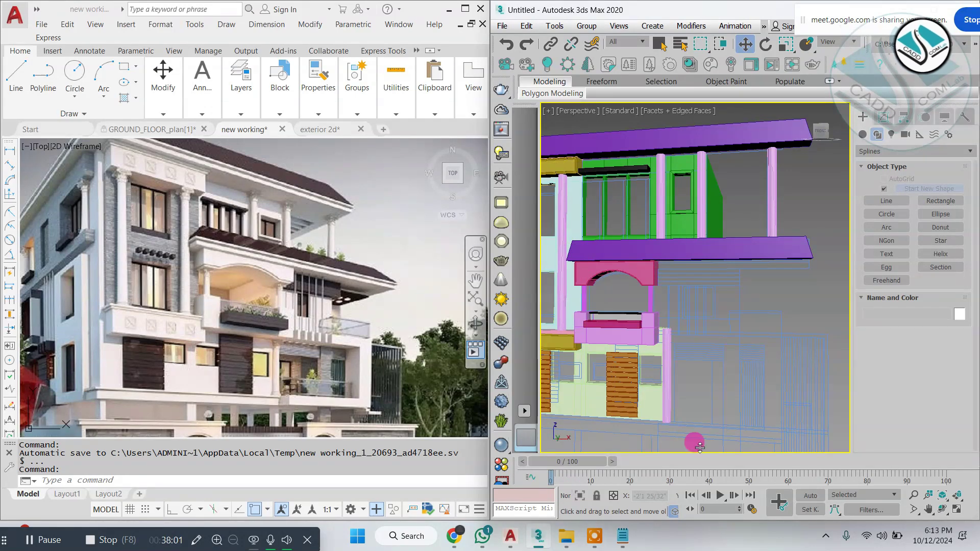
Show the whole model in the perspective view and release the 3ds Max window from its half-screen layout.
scroll(707, 367, up, 2)
middle_drag(706, 368, 704, 311)
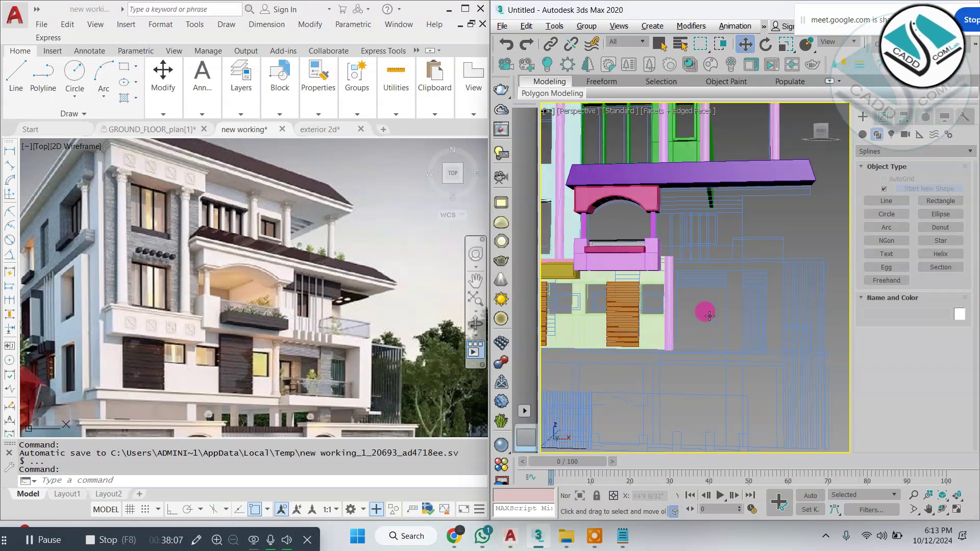
key(z)
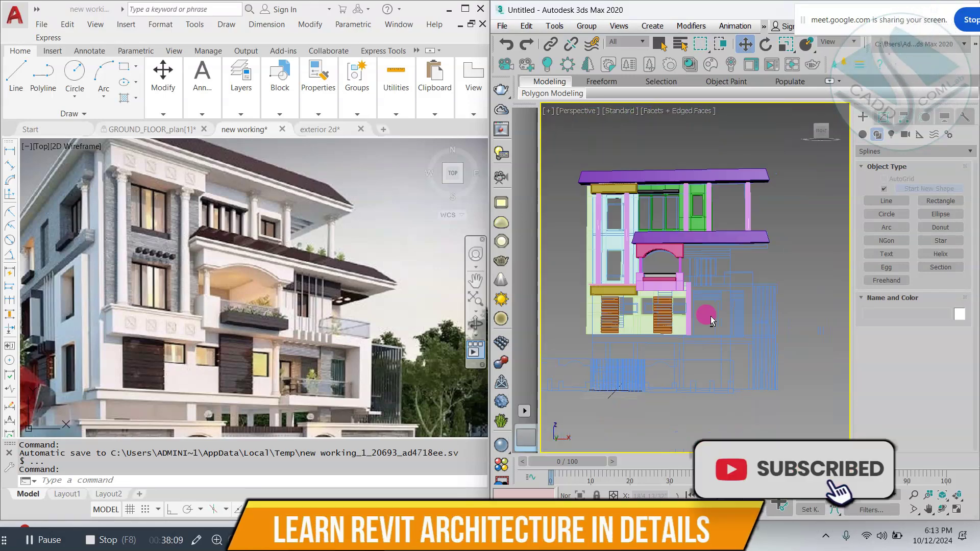
drag(685, 17, 625, 84)
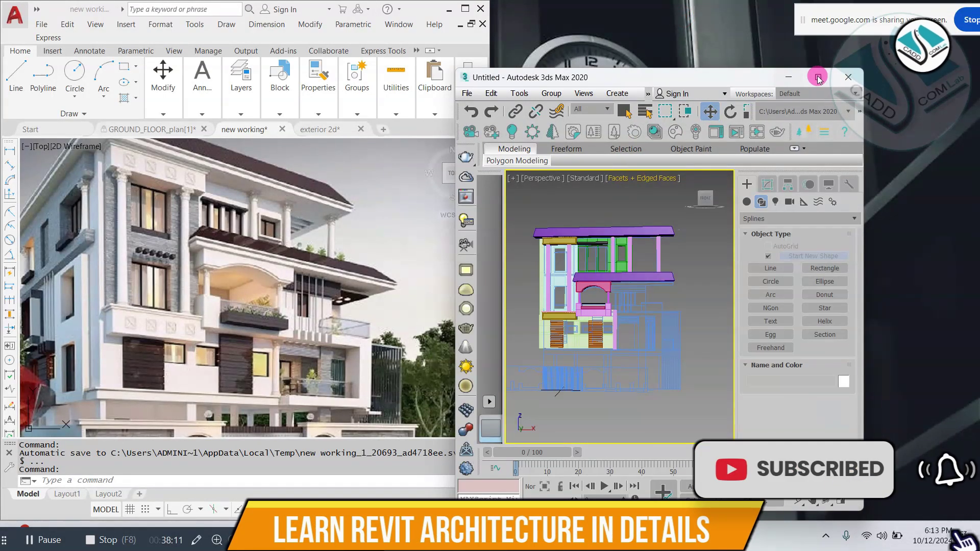
Maximize the 3ds Max window and examine the upper floor, both roof slabs and the unbuilt area beneath the lower roof.
click(818, 76)
scroll(607, 232, down, 3)
alt+middle_drag(568, 300, 564, 255)
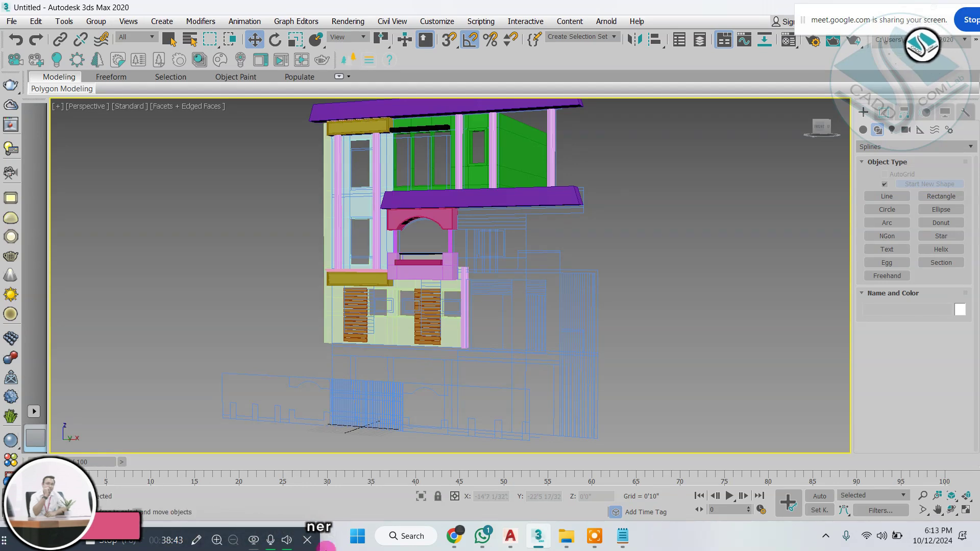
click(684, 192)
middle_drag(534, 264, 488, 319)
scroll(405, 264, up, 4)
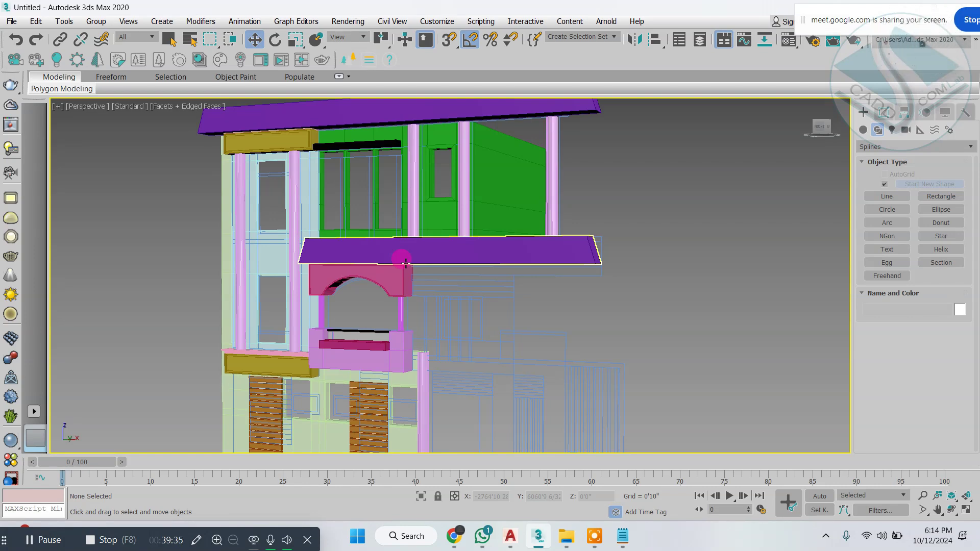
scroll(406, 263, down, 4)
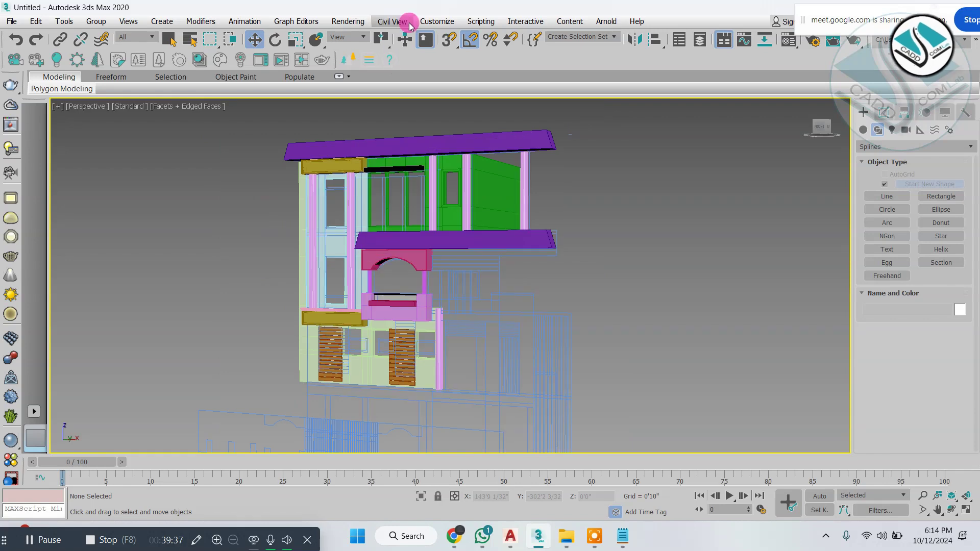
Restore the 3ds Max window beside the reference image, align it with the screen's upper edge, and turn the perspective view toward the corner tower's side.
double_click(416, 7)
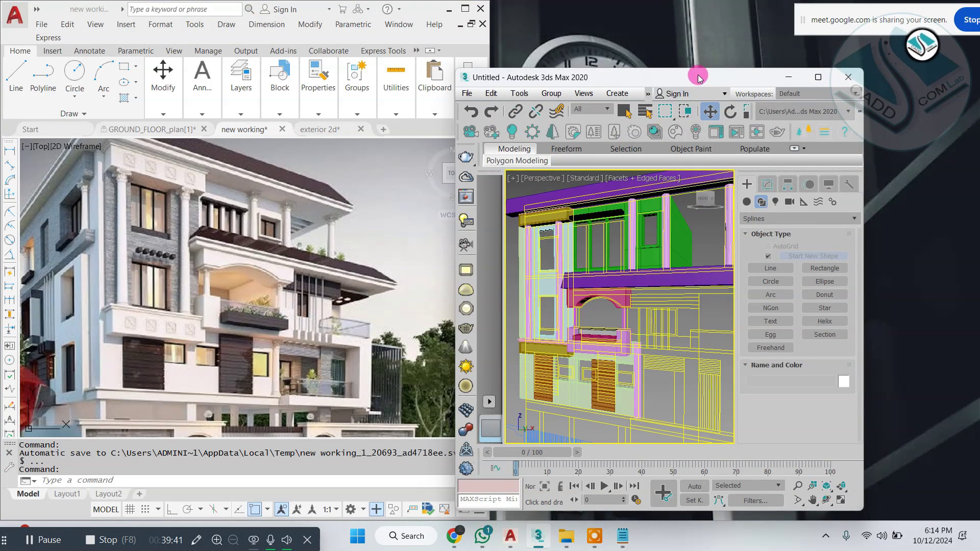
drag(697, 70, 697, 2)
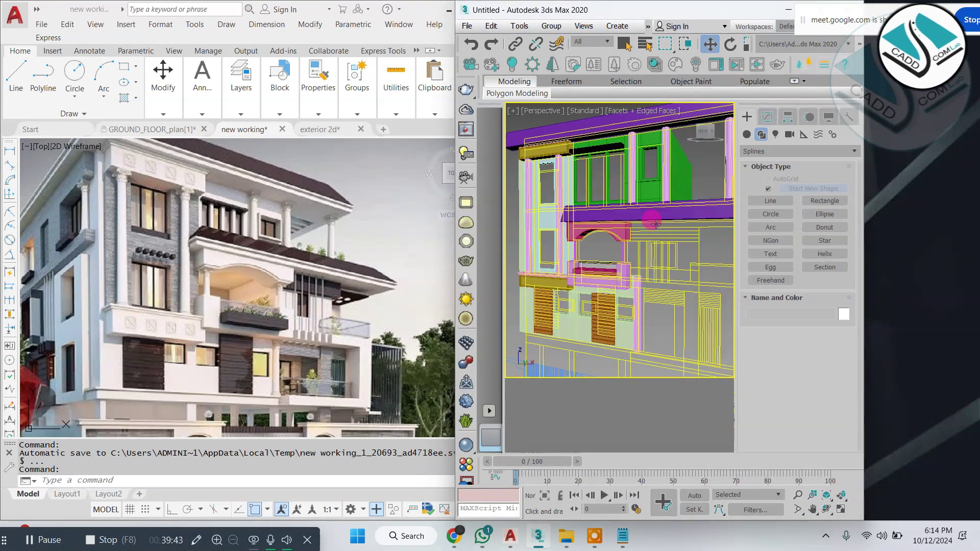
click(705, 132)
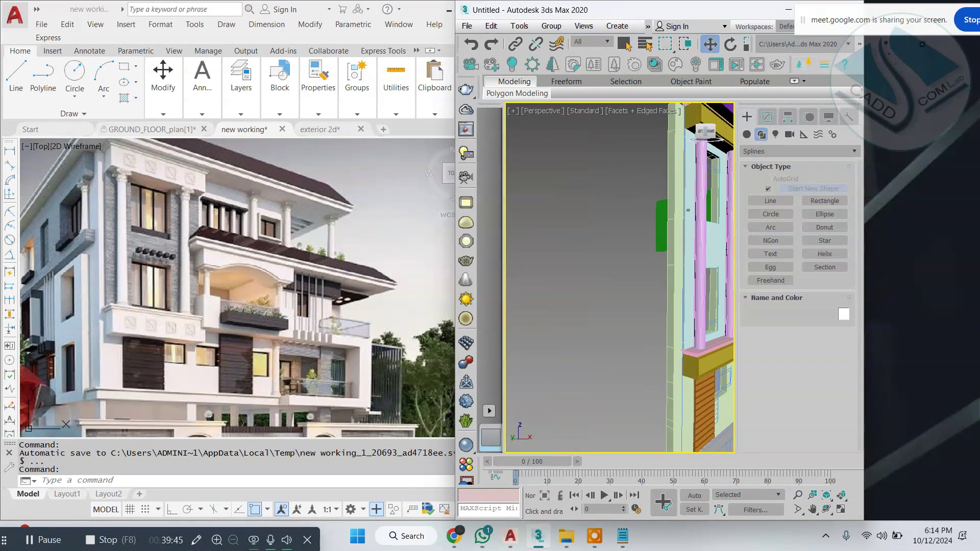